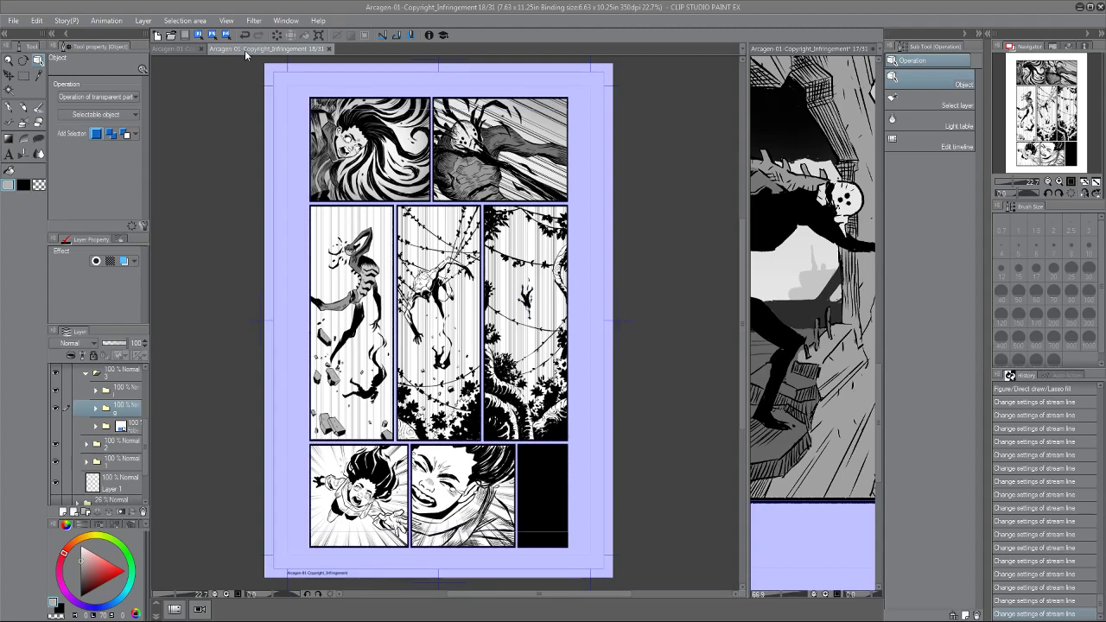
Examine the layers stored in the 0 subfolder of folder 3.
drag(295, 164, 269, 178)
scroll(291, 184, up, 3)
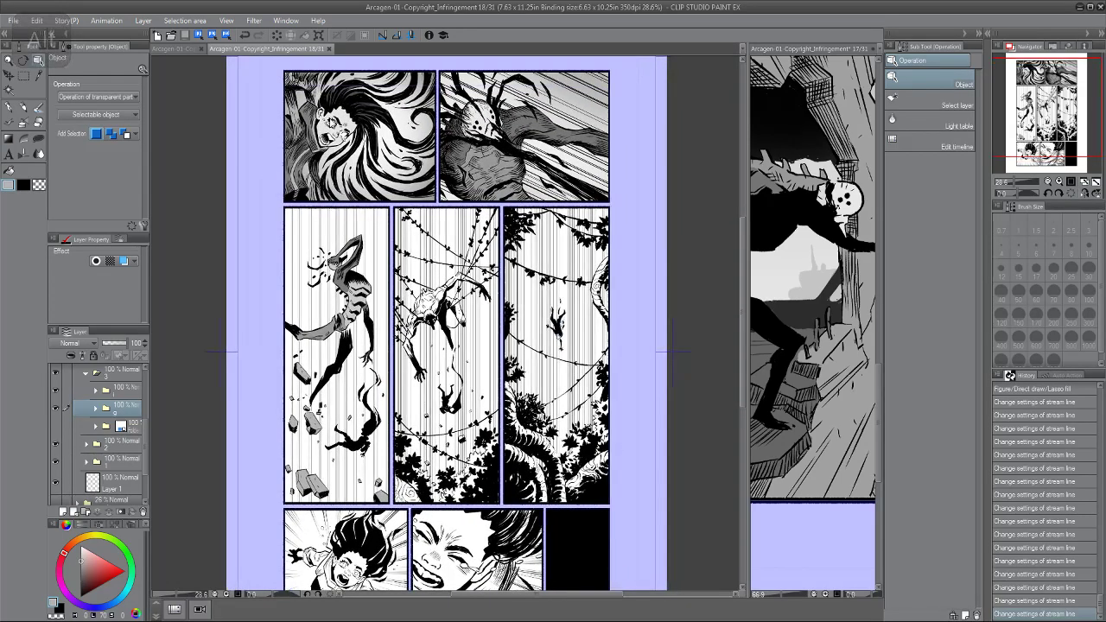
click(94, 410)
click(94, 410)
click(96, 408)
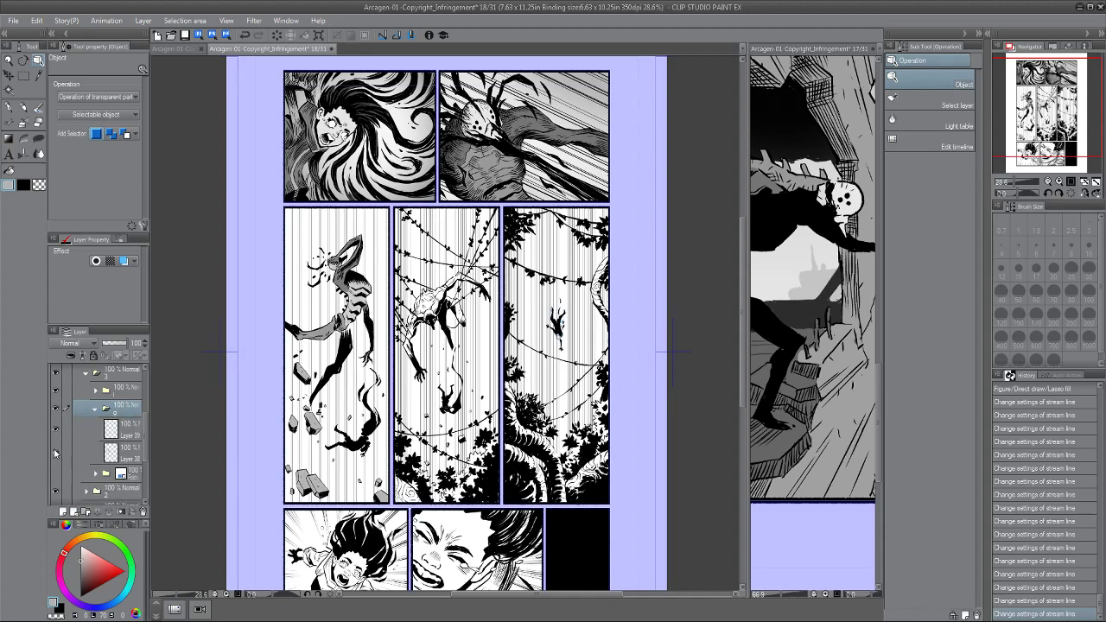
click(77, 451)
click(95, 408)
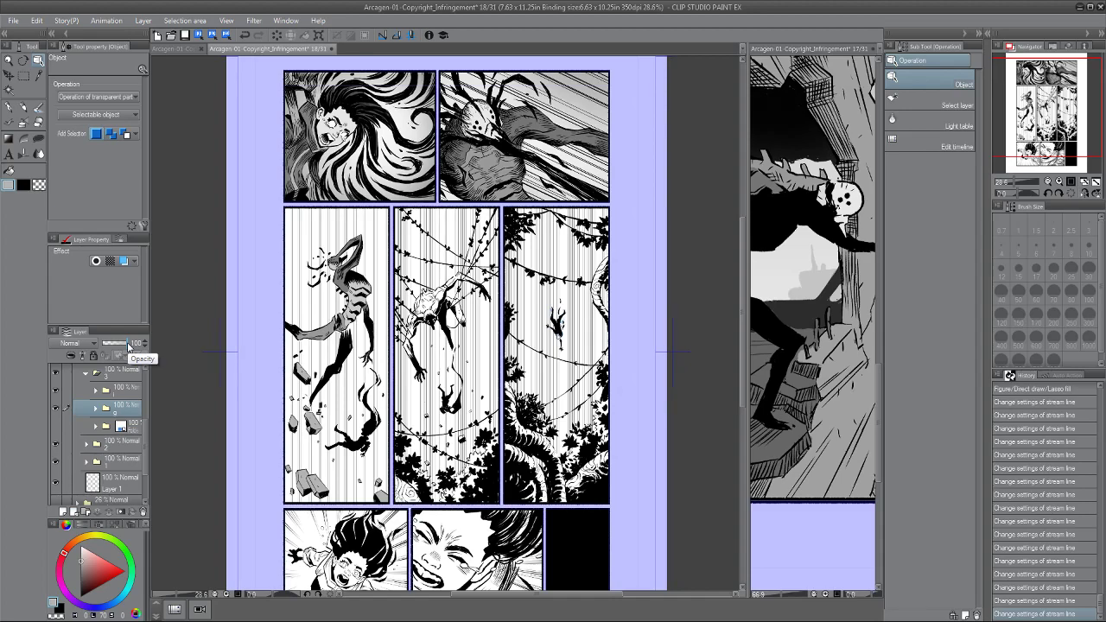
Compare the contents of folder 3's 0 and 1 subfolders and toggle the visibility of the upper layer in 0.
click(93, 409)
click(94, 409)
click(94, 409)
click(94, 408)
click(94, 392)
click(94, 391)
click(95, 408)
click(94, 407)
click(95, 392)
click(95, 392)
click(95, 409)
click(95, 408)
click(95, 393)
click(95, 392)
click(95, 408)
click(95, 409)
click(95, 408)
click(55, 429)
click(55, 428)
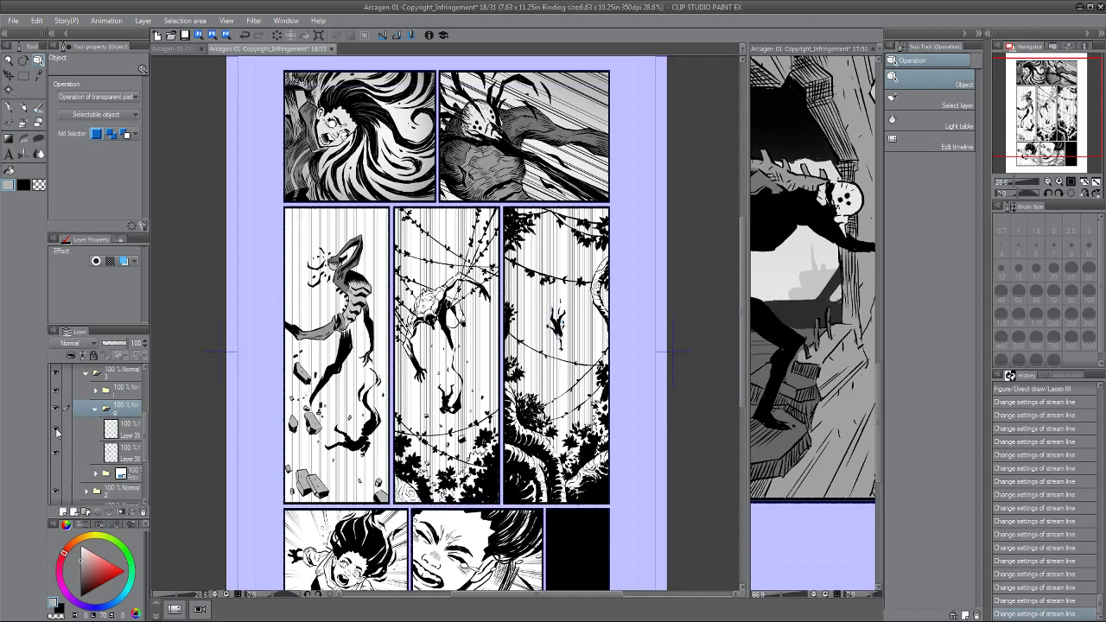
Select the upper layer in folder 3's 0 subfolder, activate the pen tool and examine the page's upper panels closely.
click(122, 436)
scroll(297, 252, up, 3)
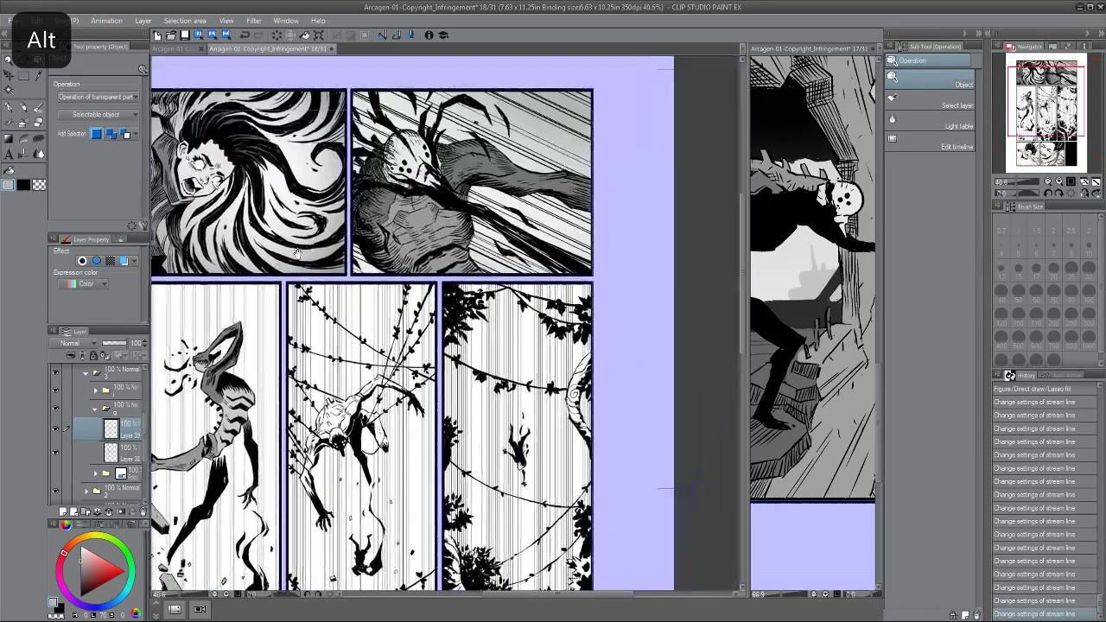
drag(297, 252, 309, 243)
key(p)
drag(382, 285, 383, 327)
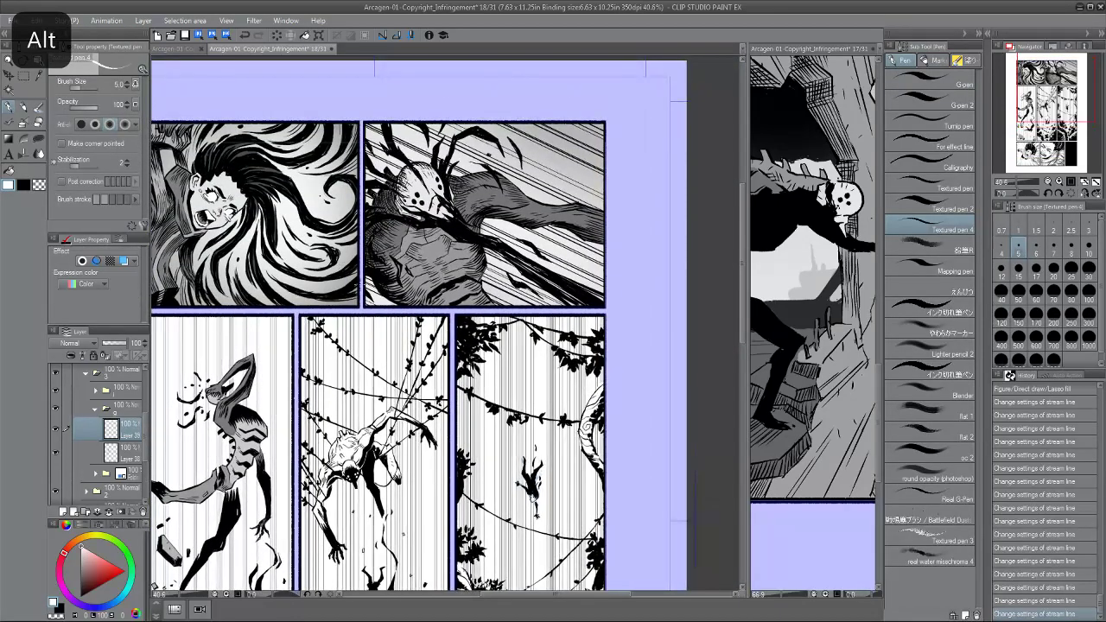
Collapse folder 3 and examine the layers in folder 2's 0 subfolder.
click(85, 374)
scroll(109, 393, up, 2)
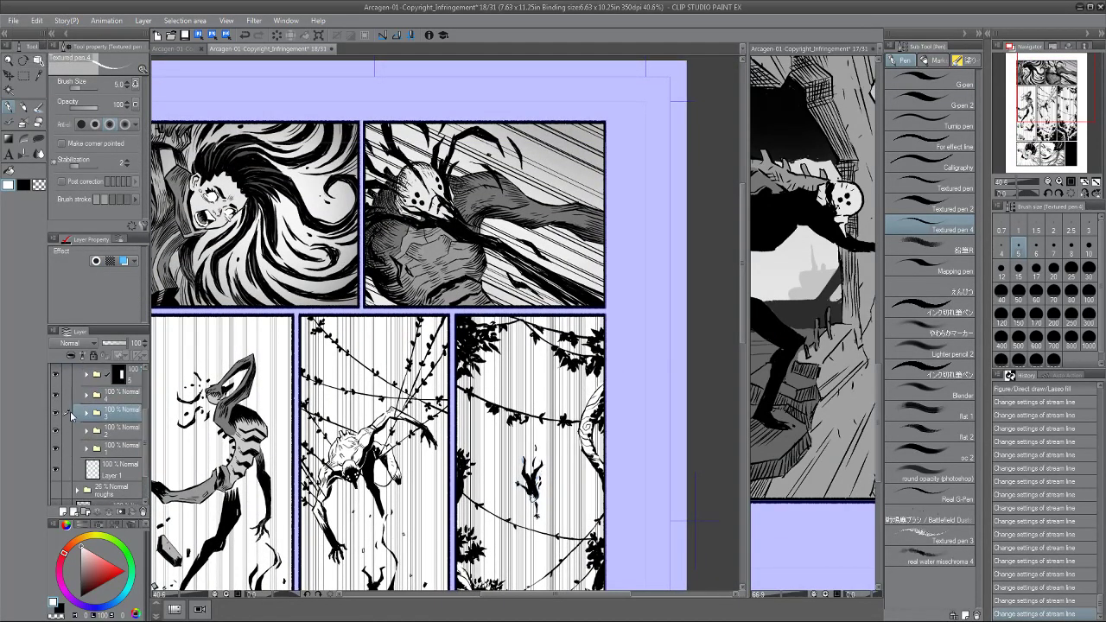
click(83, 398)
click(83, 400)
click(82, 432)
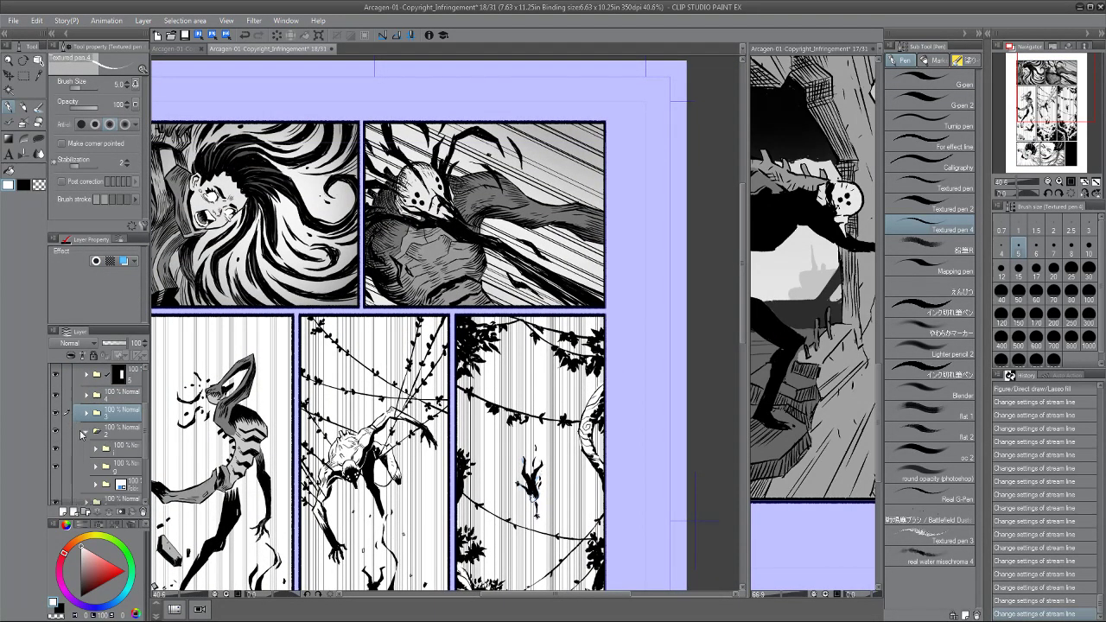
click(94, 465)
click(94, 465)
click(95, 467)
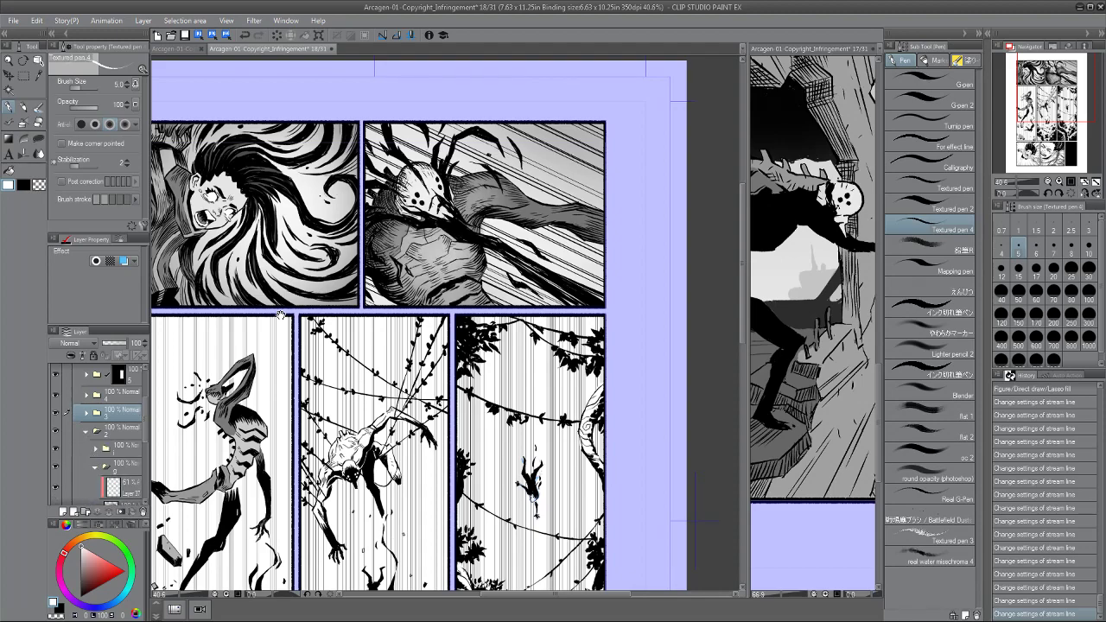
Collapse folder 2, open folder 4 and select the masked stream line layer in its 1 subfolder.
alt+scroll(280, 316, down, 4)
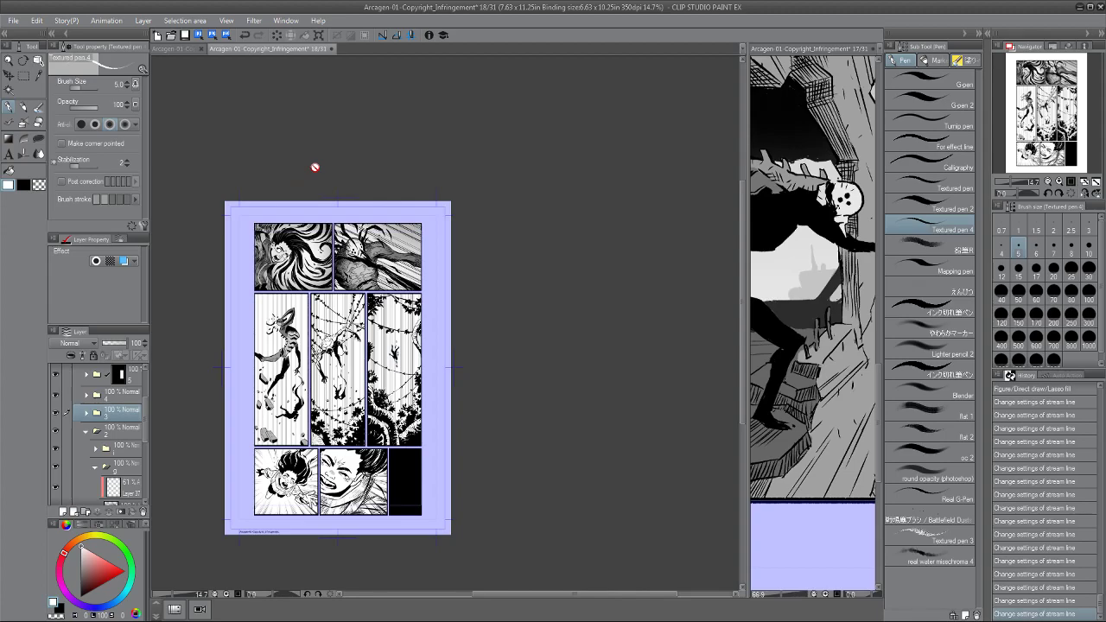
drag(239, 287, 225, 214)
scroll(235, 265, up, 2)
scroll(222, 265, up, 2)
drag(216, 321, 226, 300)
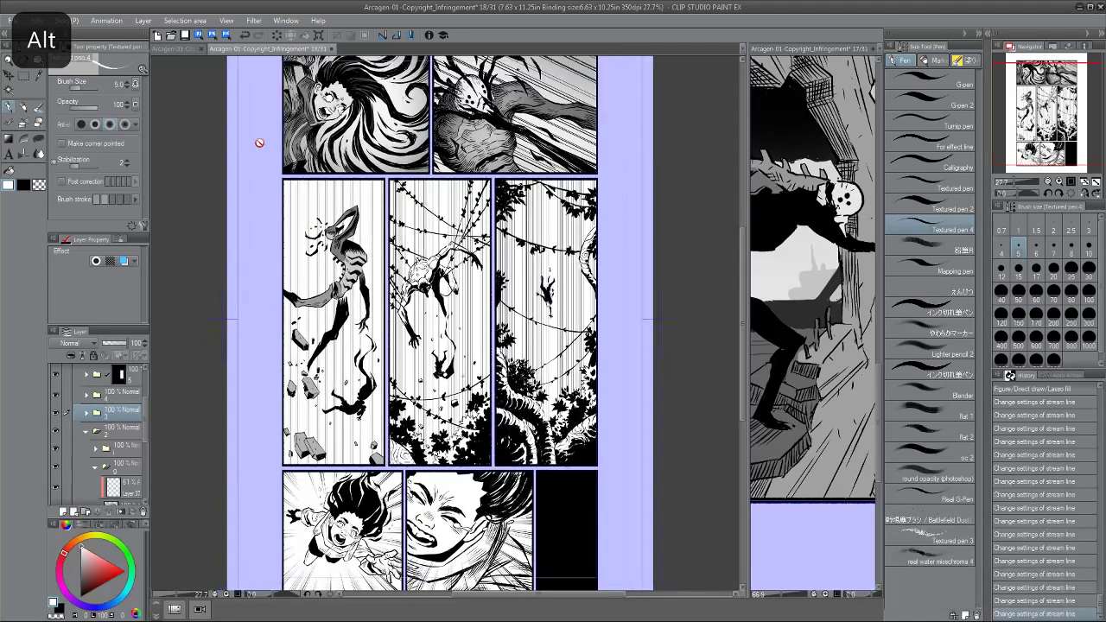
click(86, 432)
drag(145, 428, 144, 429)
click(56, 404)
click(56, 404)
click(86, 403)
click(102, 469)
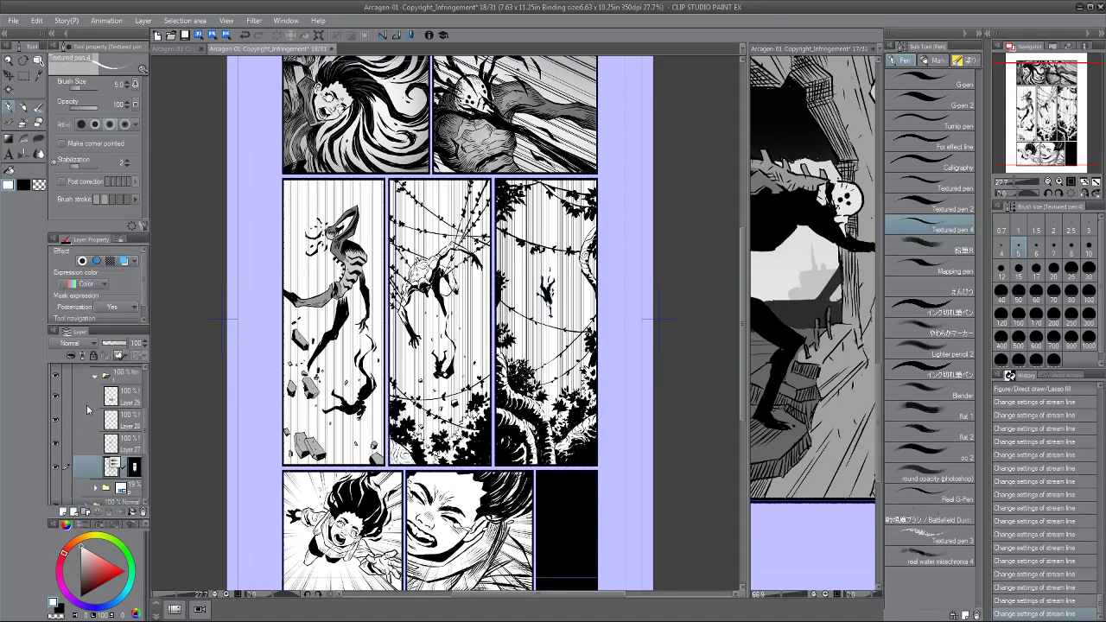
Set the brush size of the selected stream lines behind the falling figures to 2.0.
key(o)
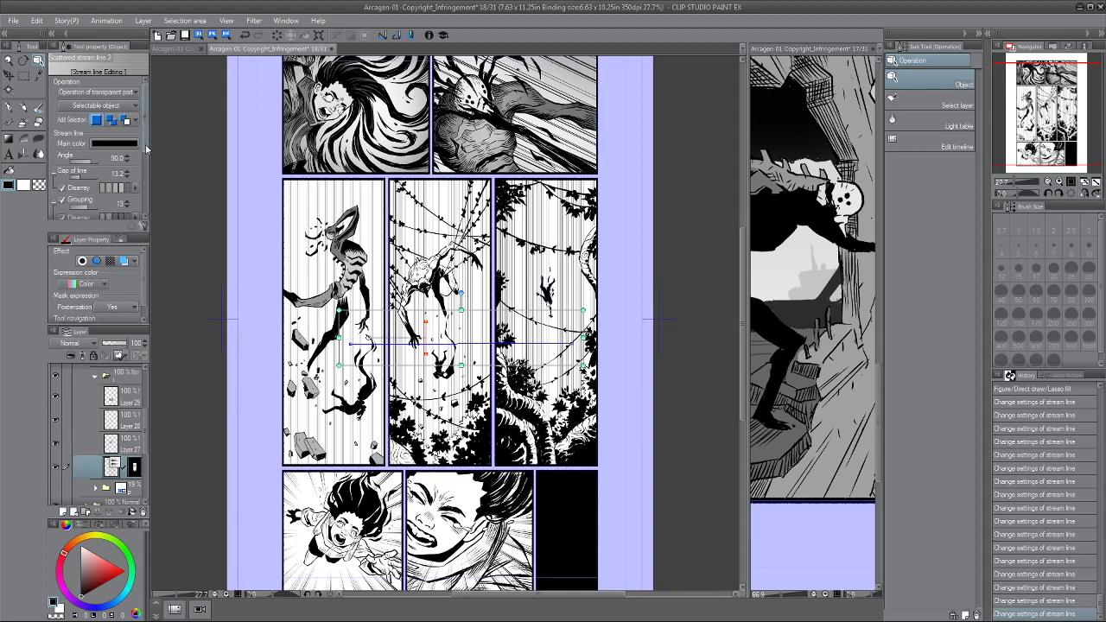
drag(145, 145, 150, 192)
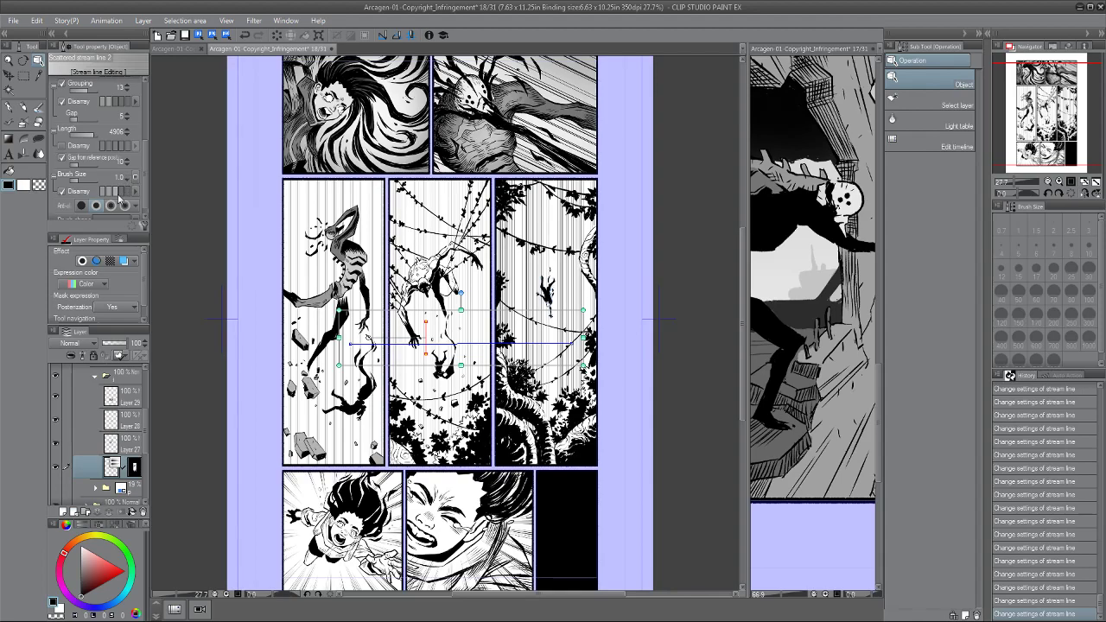
click(127, 175)
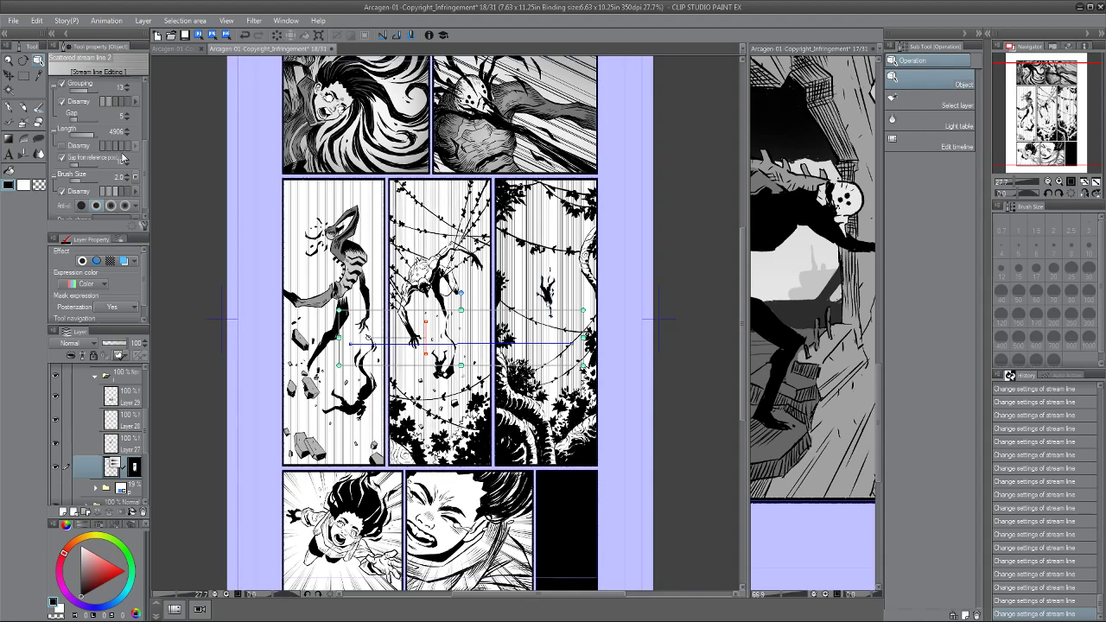
click(276, 257)
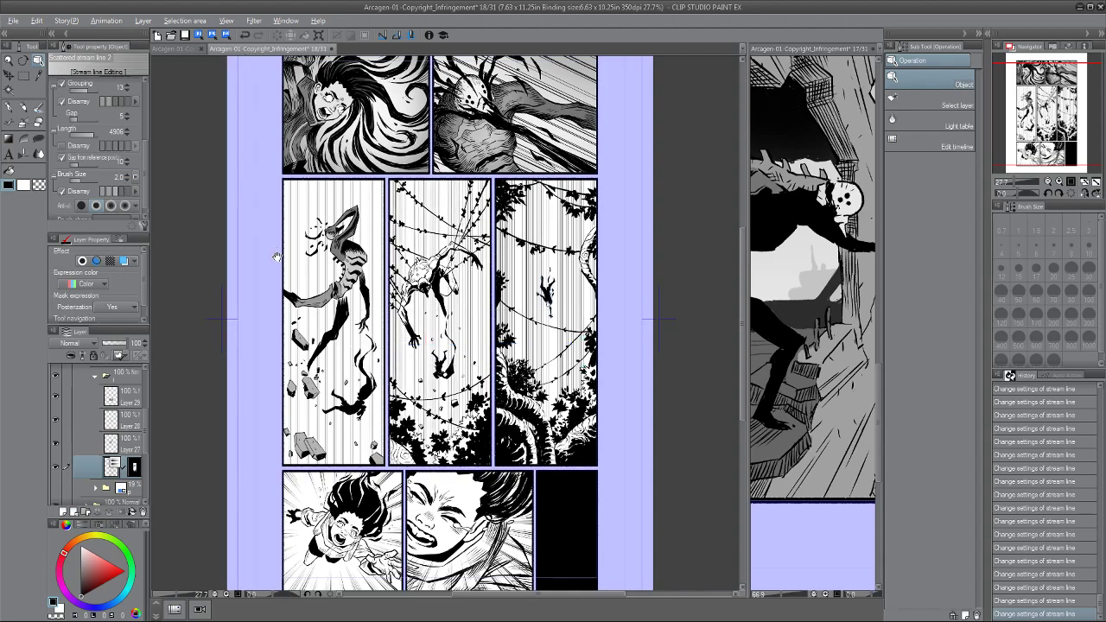
scroll(276, 257, up, 2)
drag(276, 256, 224, 224)
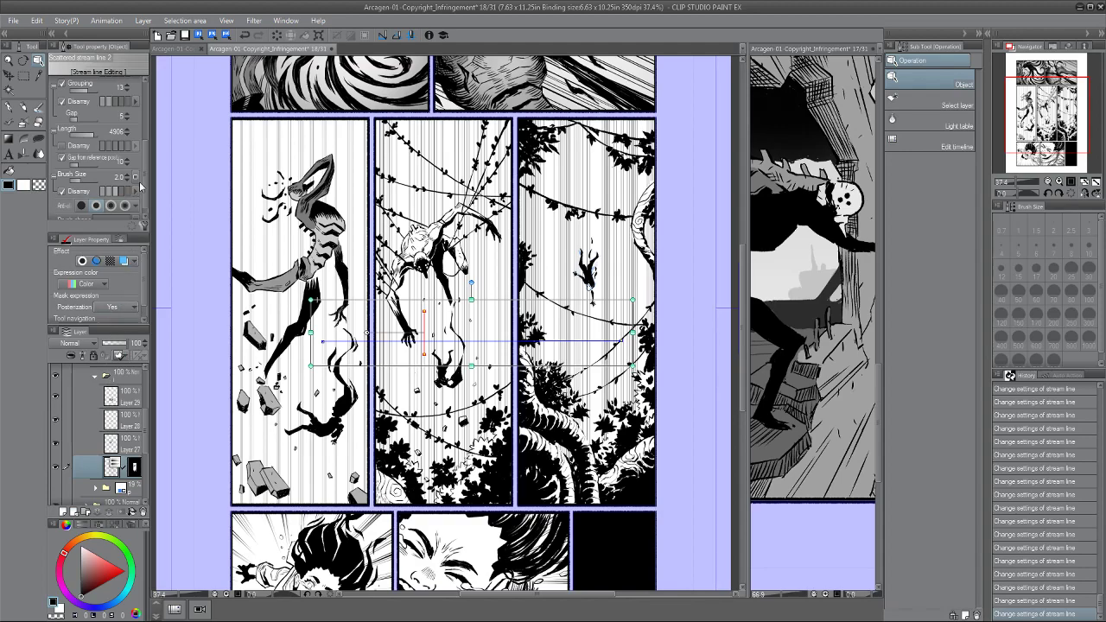
Change the stream lines' main color to dark gray 525252 in their detailed settings.
scroll(140, 173, down, 1)
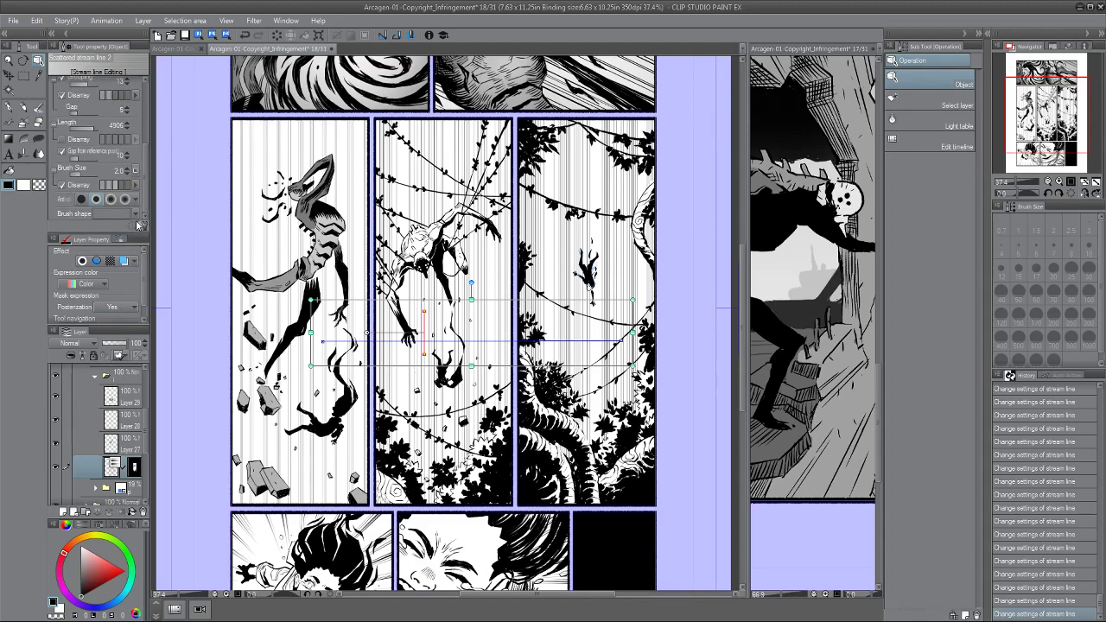
click(143, 224)
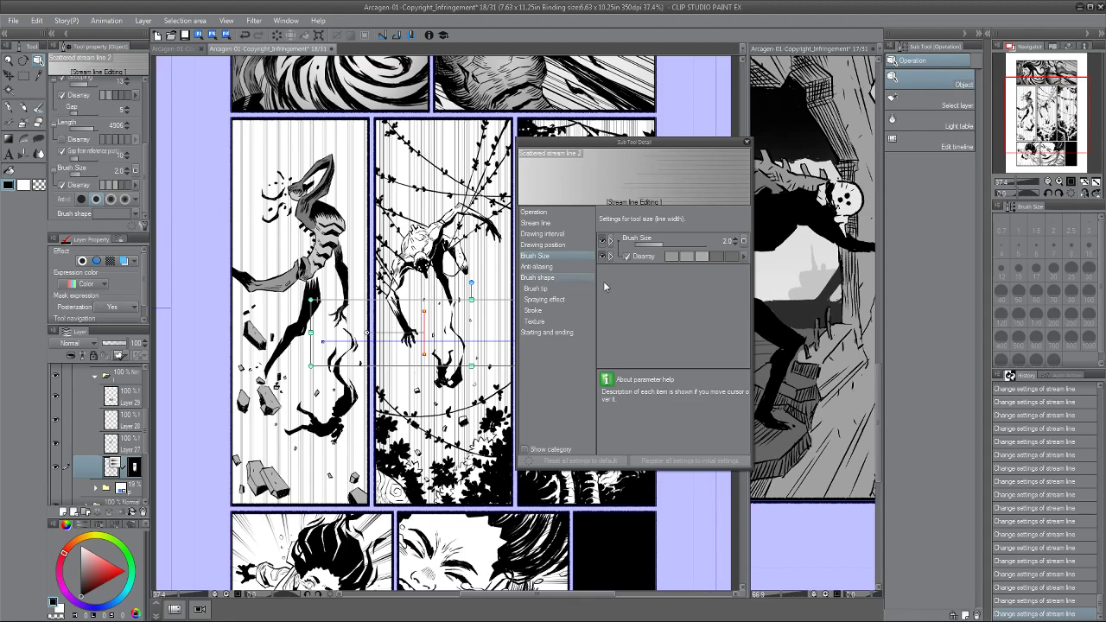
click(535, 266)
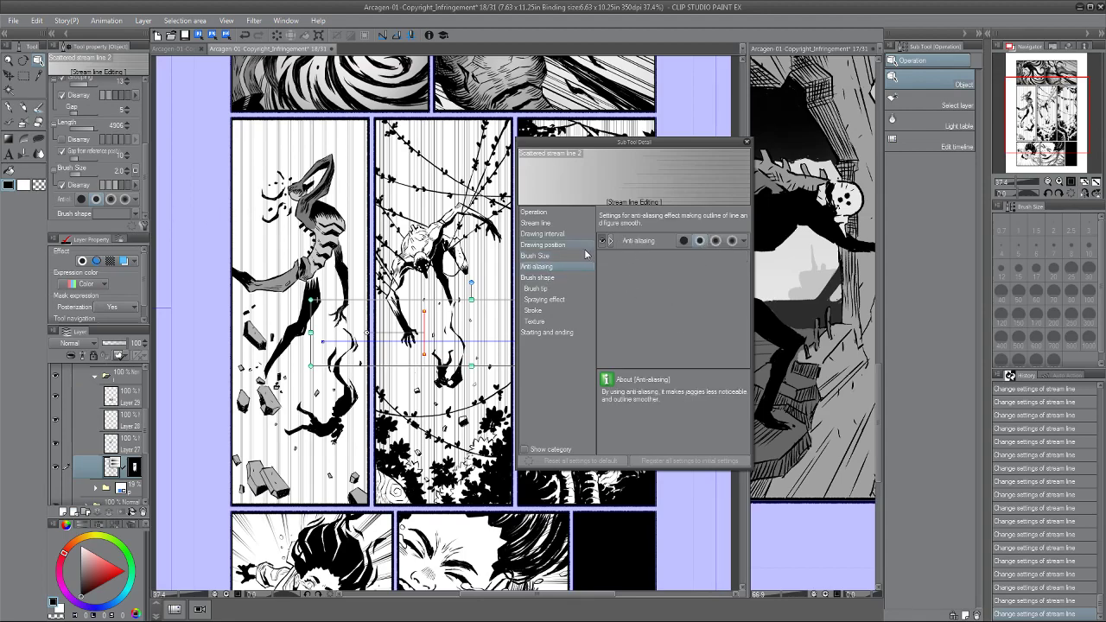
click(543, 245)
click(543, 233)
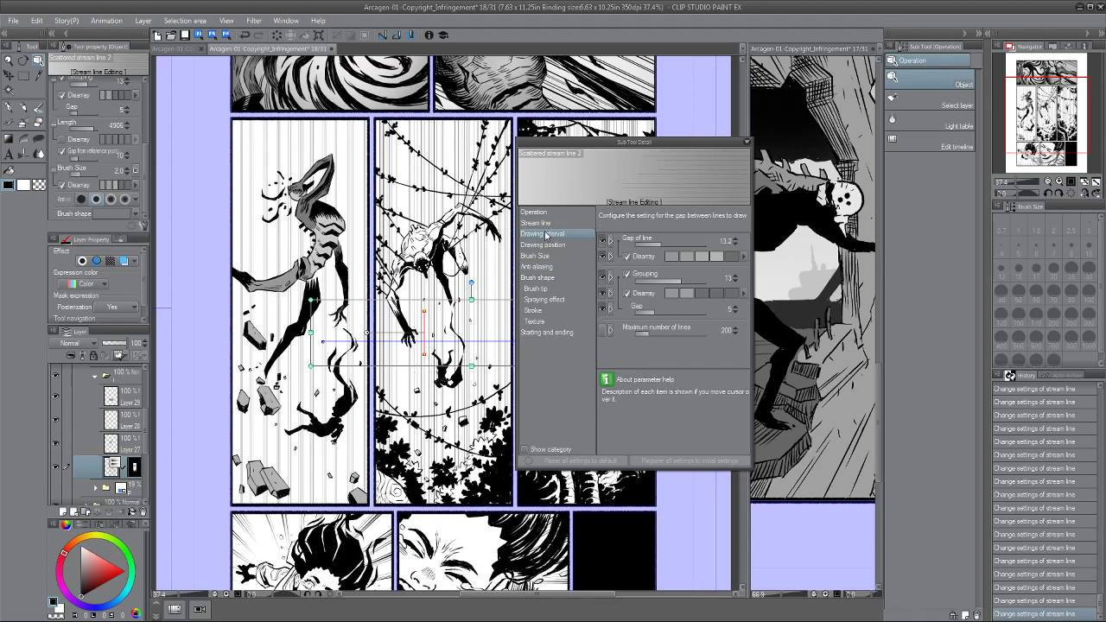
click(537, 223)
click(670, 240)
drag(83, 383, 36, 399)
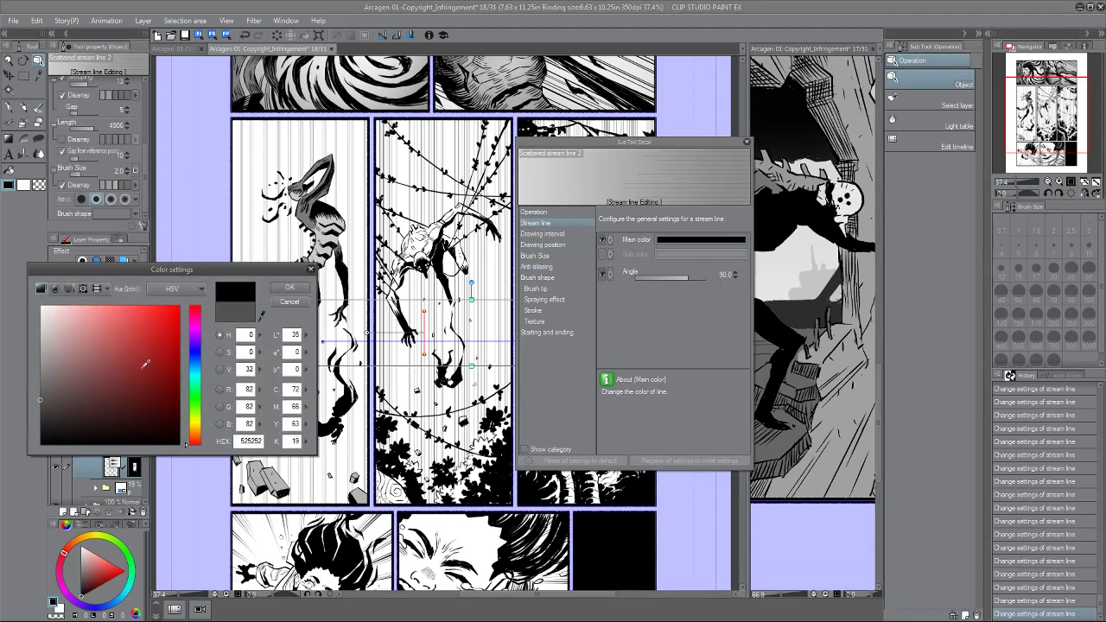
click(289, 287)
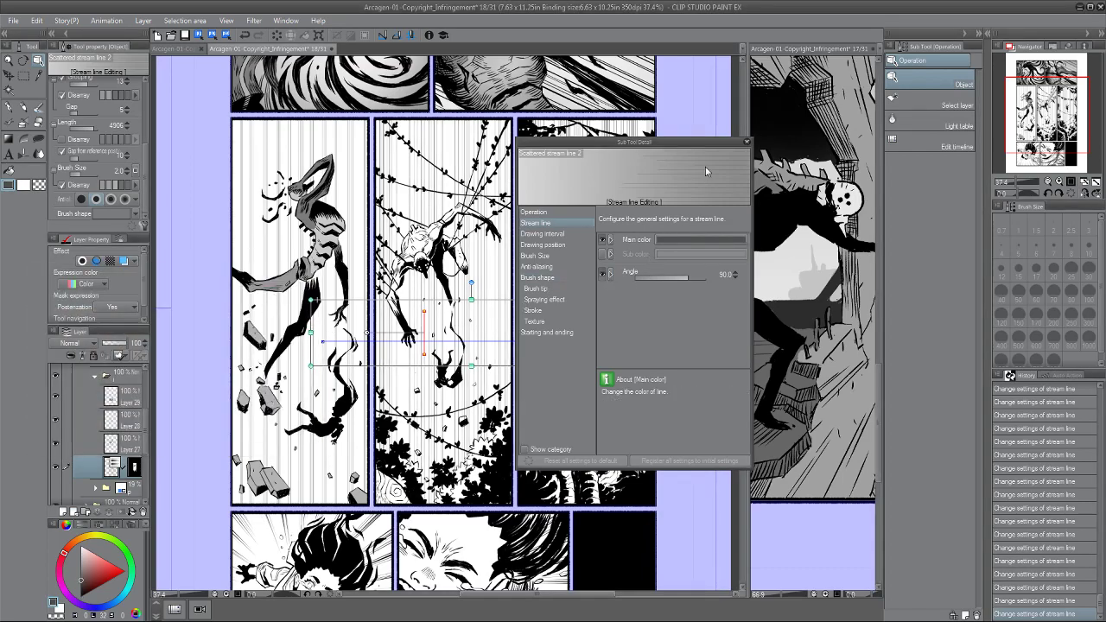
click(747, 142)
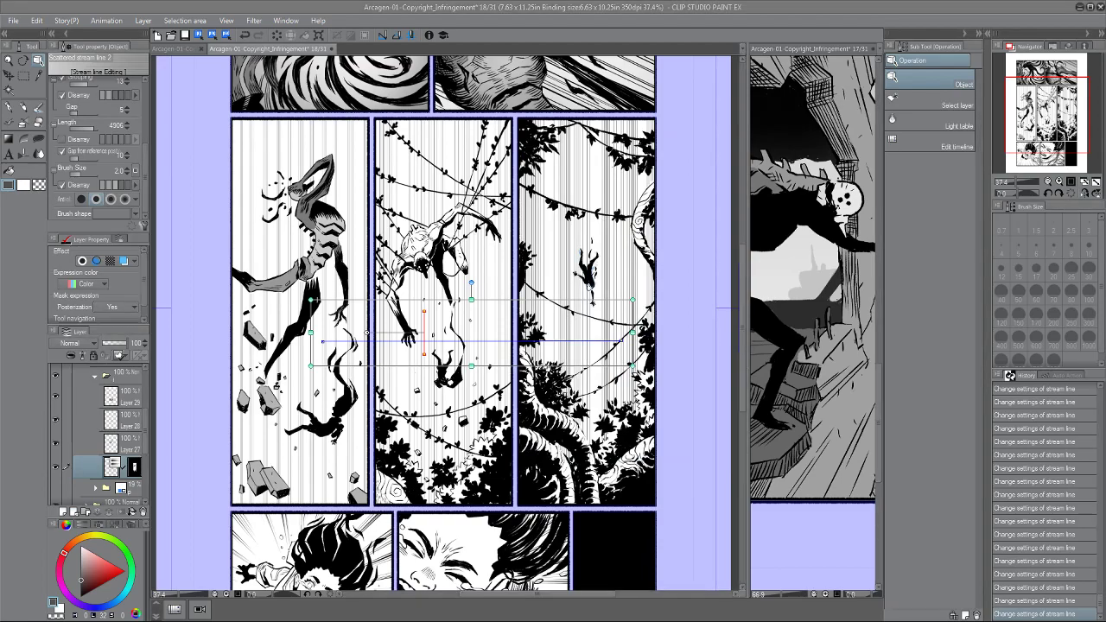
Examine the stream lines across the three tall middle panels, toggling the visibility of folder 4's 1 subfolder.
drag(324, 179, 317, 222)
alt+click(314, 213)
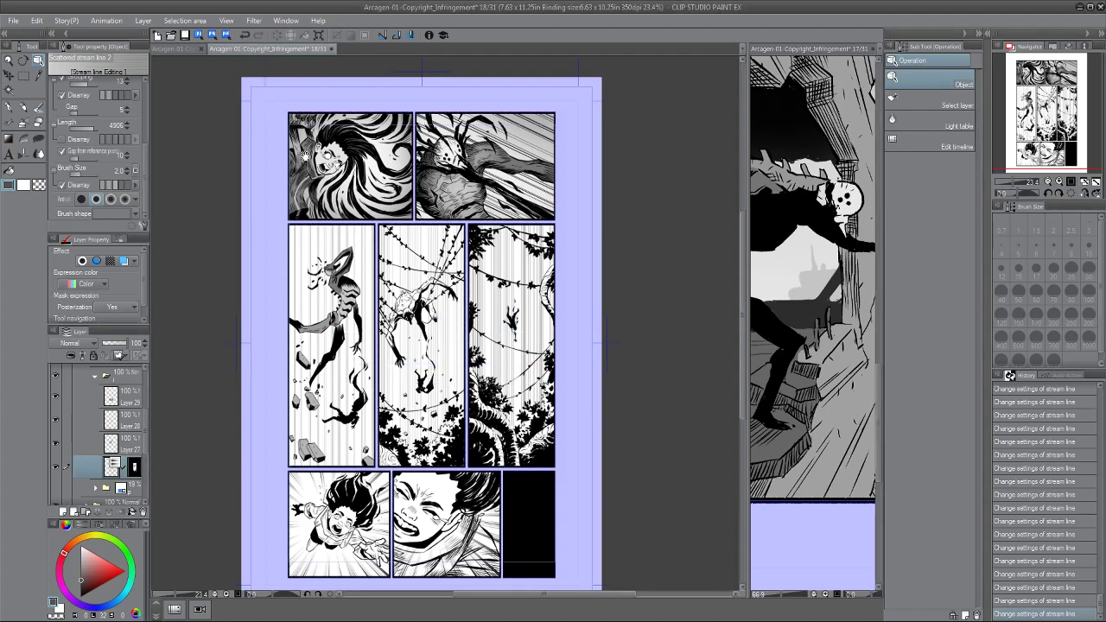
scroll(293, 199, down, 1)
scroll(294, 199, up, 3)
drag(363, 188, 335, 138)
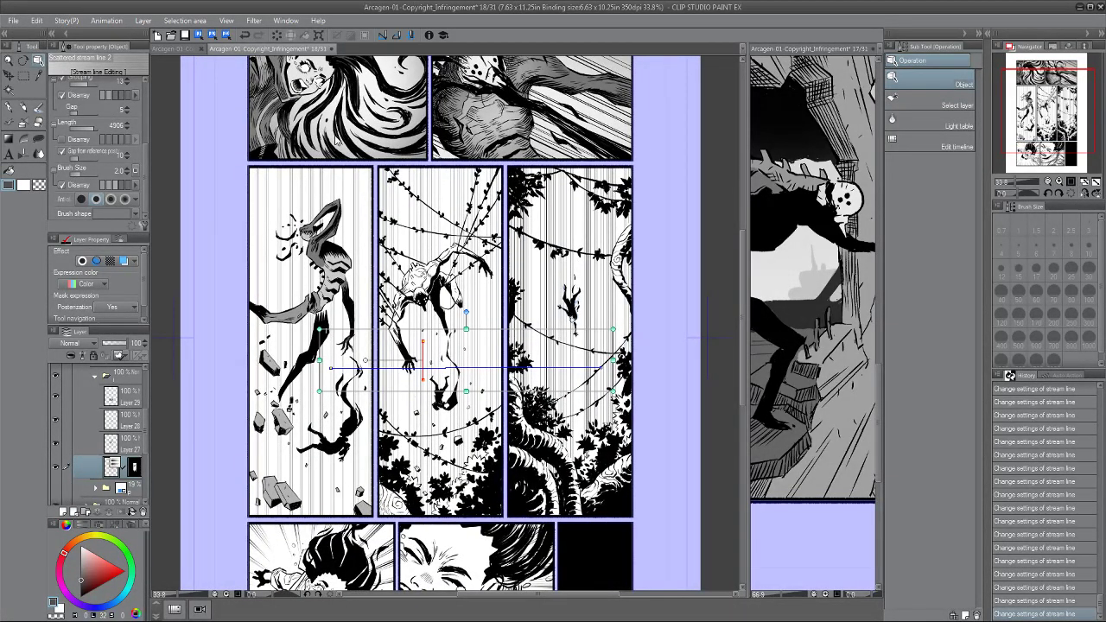
drag(356, 179, 342, 140)
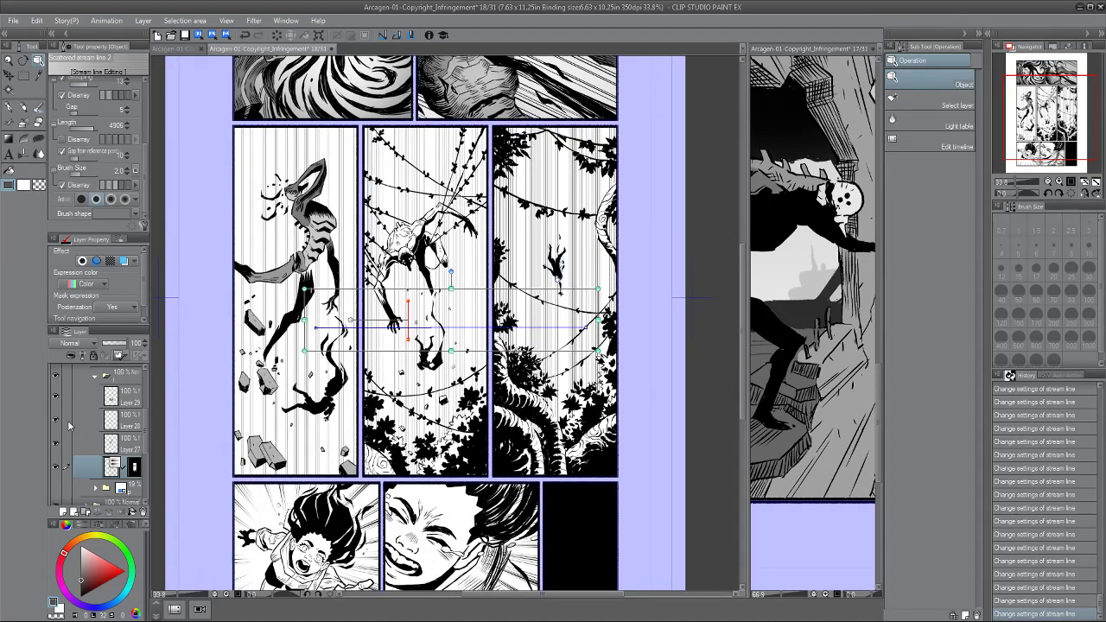
click(55, 377)
click(56, 378)
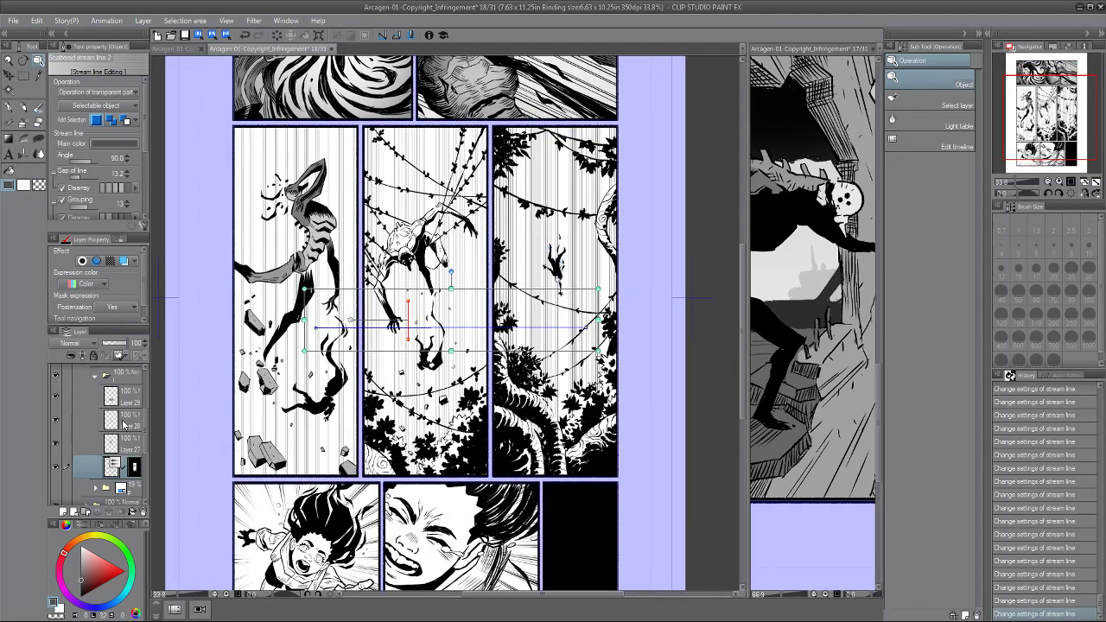
Select Layer 29 and toggle its visibility to examine what it contributes to the tall panels.
click(84, 404)
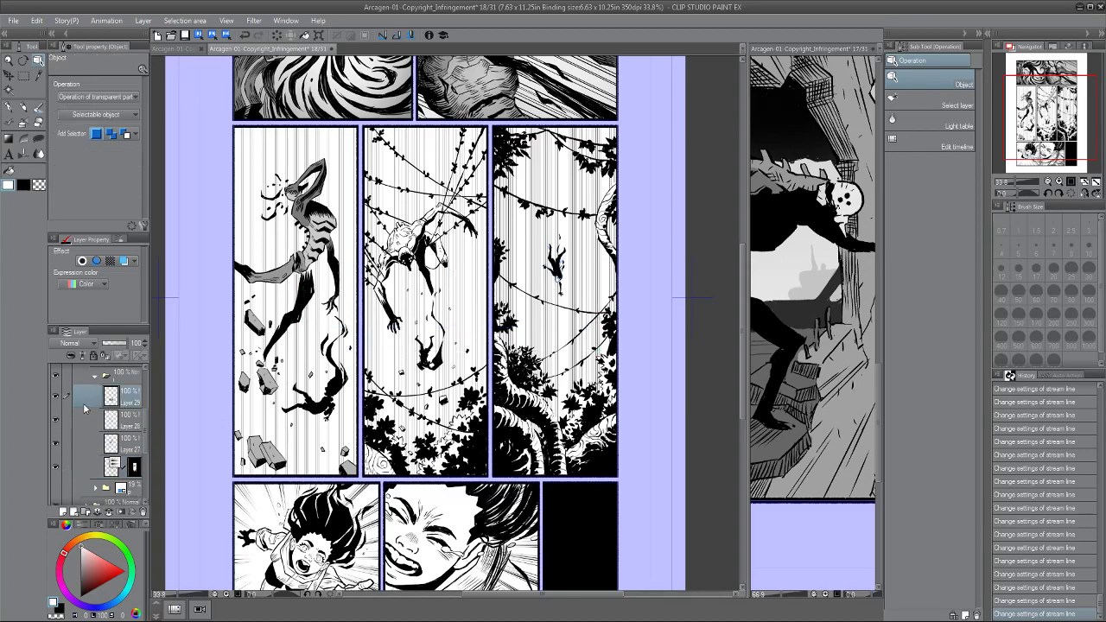
click(56, 399)
click(54, 401)
drag(371, 144, 346, 236)
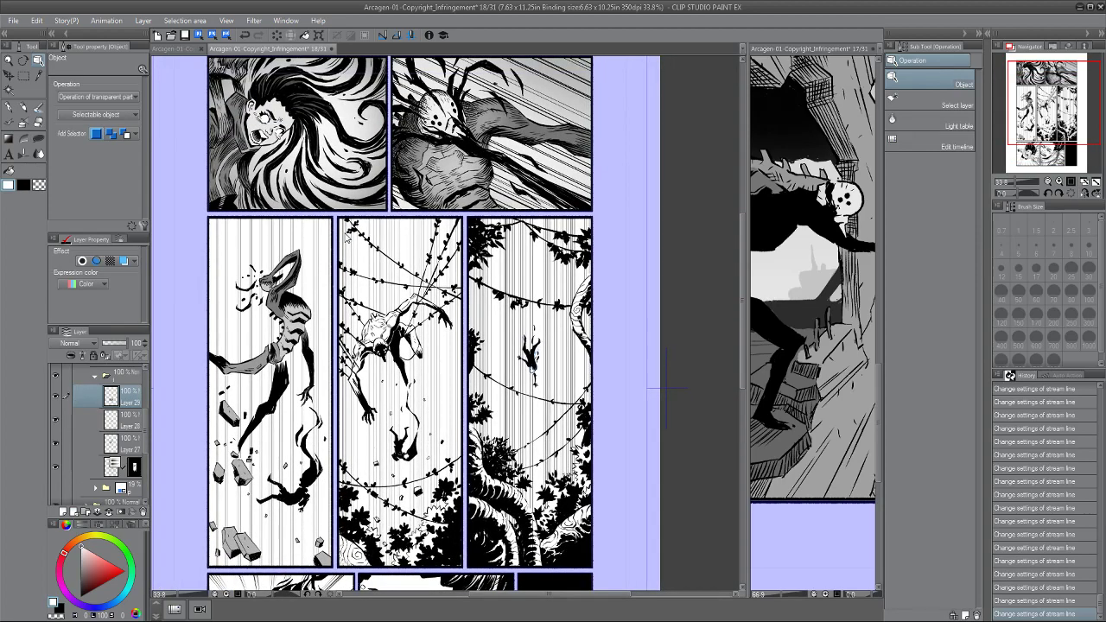
scroll(261, 253, down, 1)
key(p)
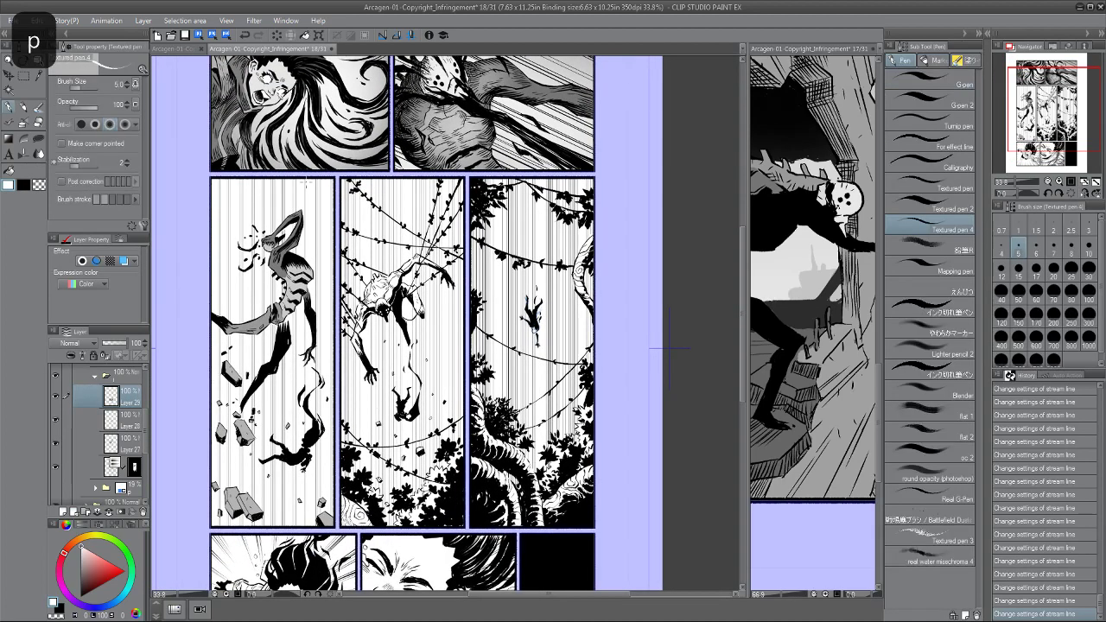
drag(668, 348, 661, 367)
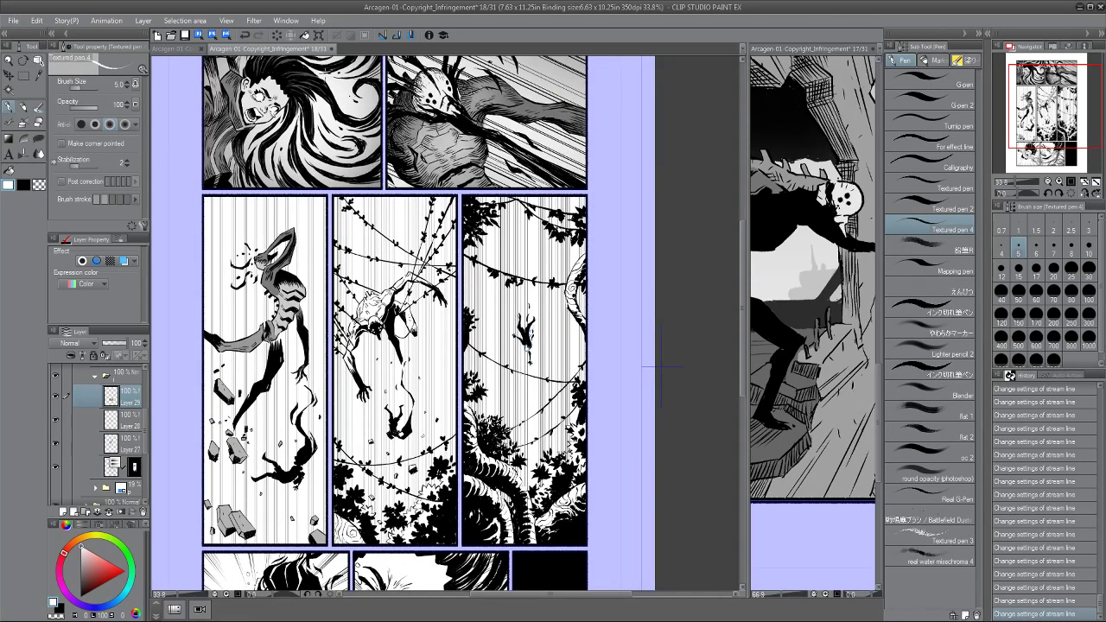
click(56, 395)
click(56, 395)
Collapse the 1 subfolder and add a new layer folder named 0 directly below it inside folder 4.
click(95, 378)
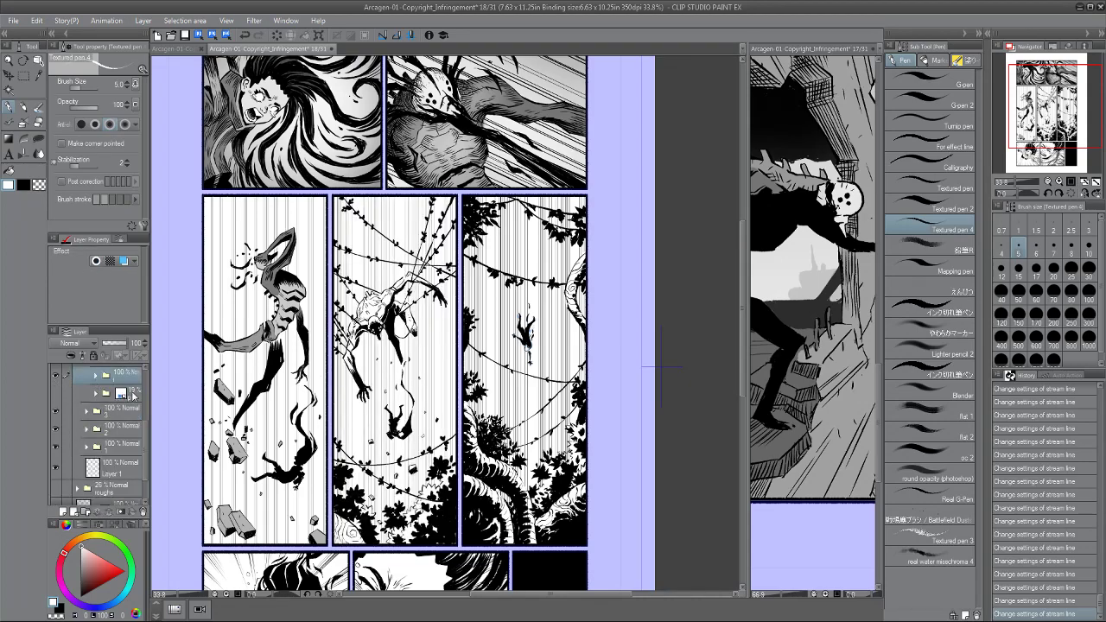
click(133, 393)
click(86, 511)
double_click(118, 394)
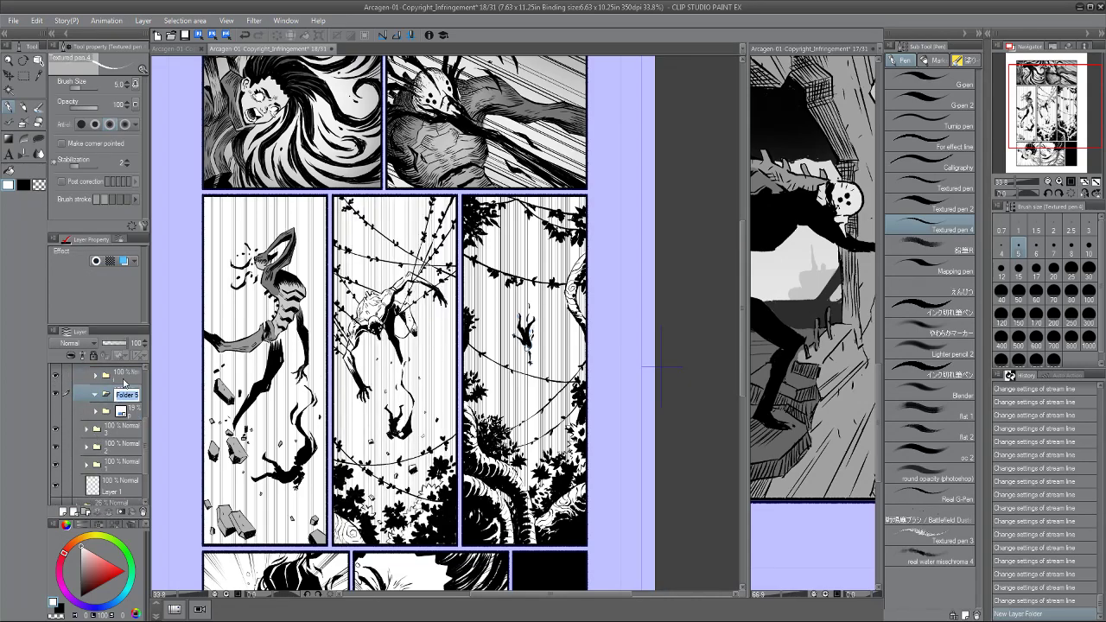
text(0)
key(Return)
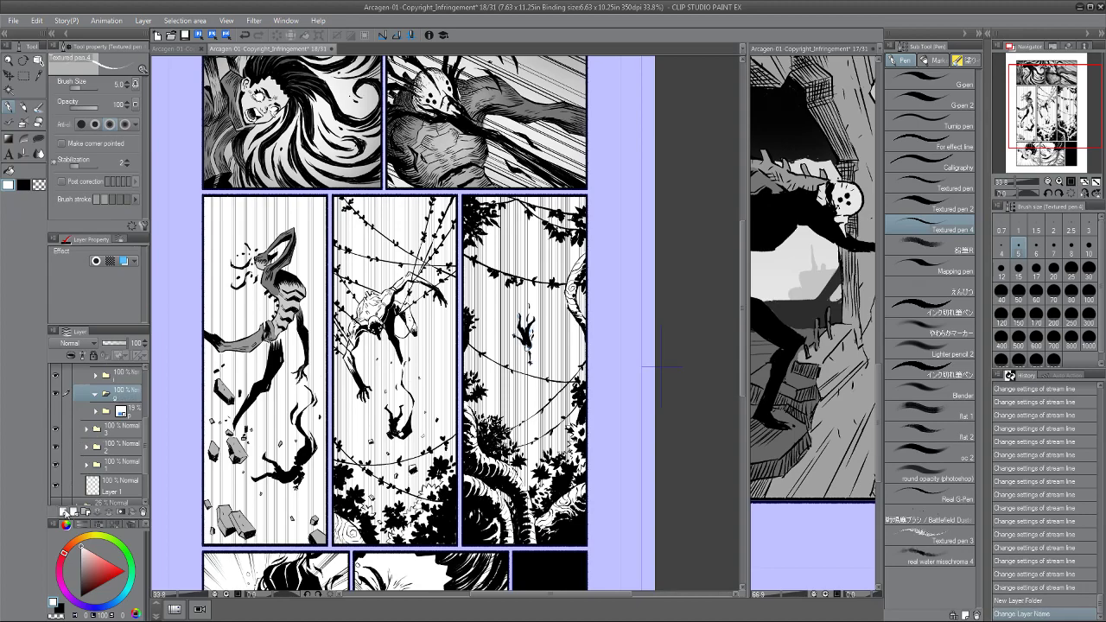
Add a new raster layer inside folder 0 and sample the dark gray of the creature in the first tall panel.
click(64, 512)
drag(325, 338, 313, 294)
key(p)
alt+click(246, 294)
scroll(323, 446, up, 2)
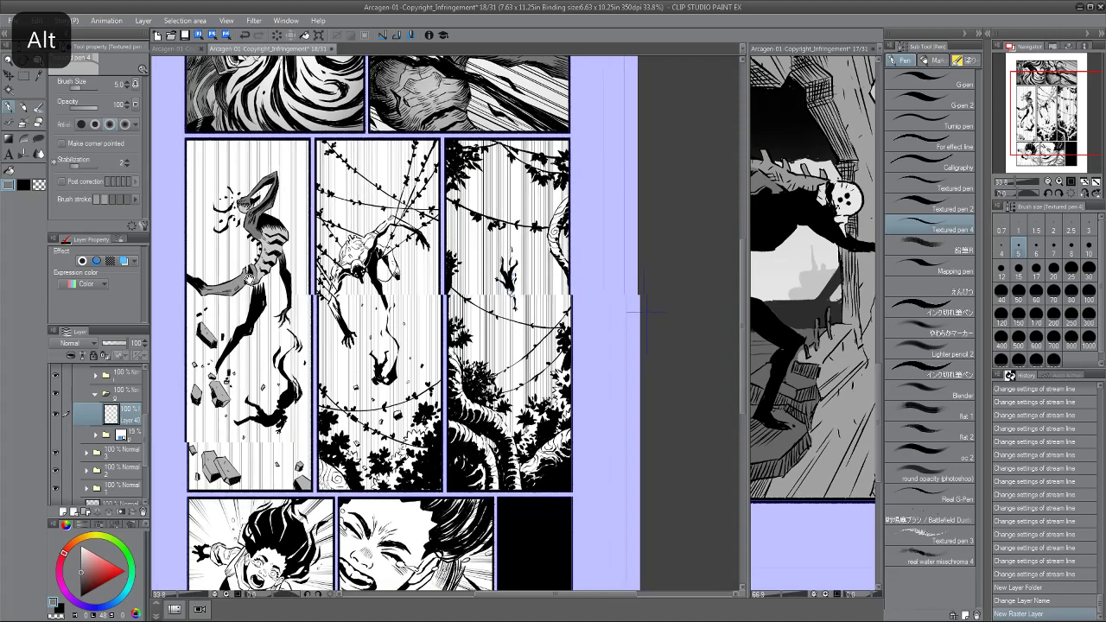
Use Lasso fill to lay dark gray over the lowered foreground arm of the creature in the middle tall panel.
key(u)
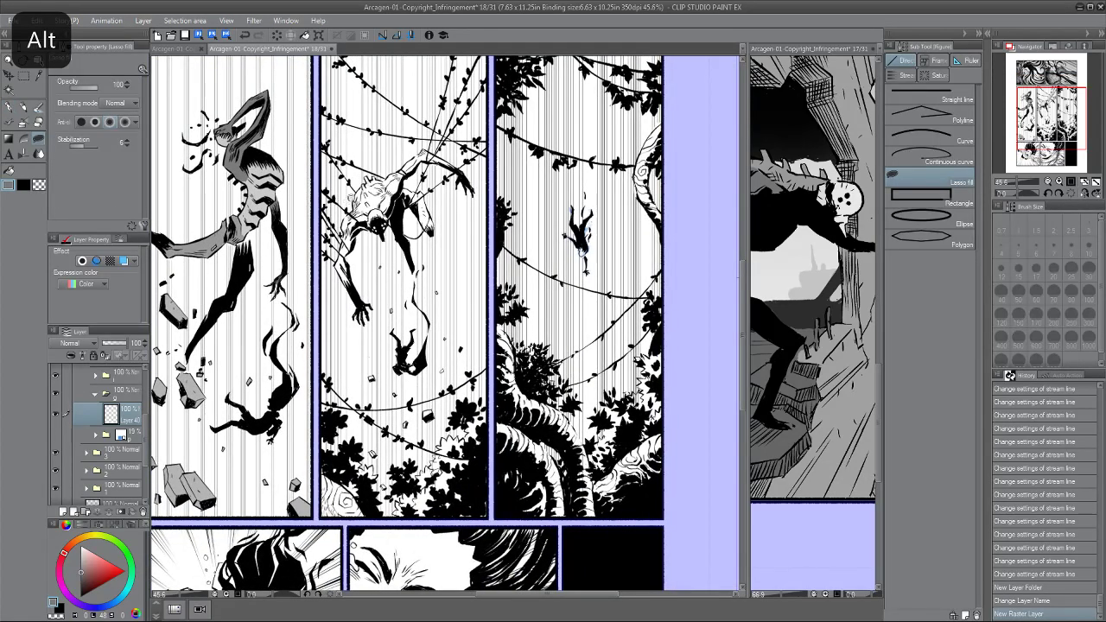
scroll(346, 206, up, 2)
mouse_move(349, 230)
mouse_down()
mouse_move(338, 270)
mouse_move(355, 274)
mouse_move(361, 246)
mouse_up()
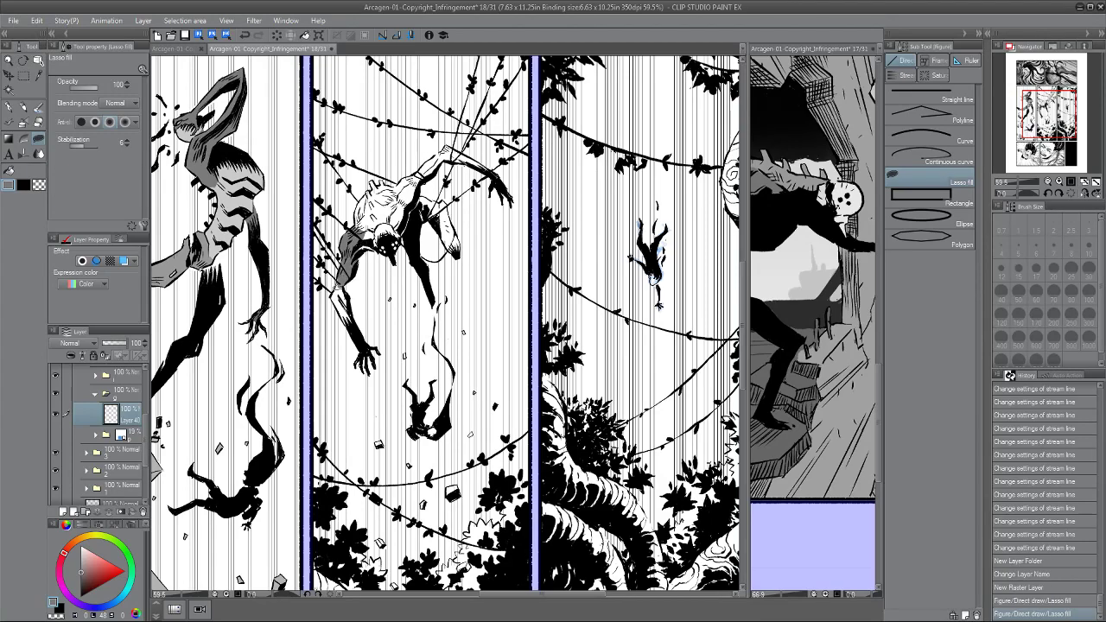
mouse_move(340, 285)
mouse_down()
mouse_move(349, 320)
mouse_move(343, 280)
mouse_move(334, 351)
mouse_move(337, 328)
mouse_up()
drag(339, 329, 330, 339)
drag(266, 215, 296, 212)
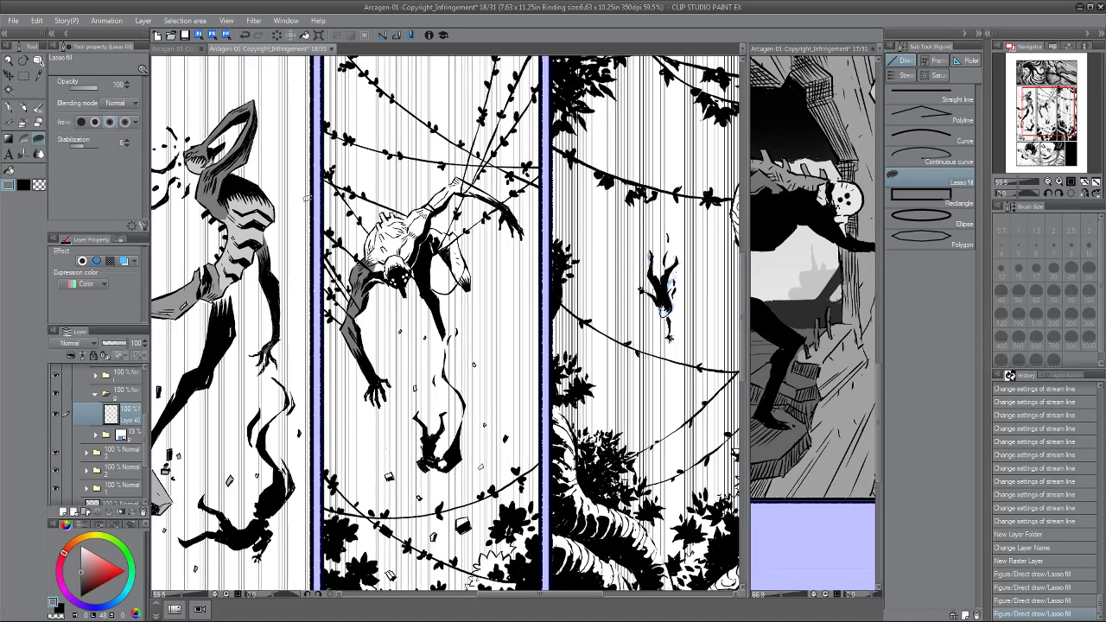
Lasso-fill the middle creature's head, torso, raised arm and legs with the same dark gray.
mouse_move(377, 275)
mouse_down()
mouse_move(397, 287)
mouse_move(416, 256)
mouse_move(392, 278)
mouse_up()
mouse_move(334, 154)
mouse_down()
mouse_move(324, 178)
mouse_move(342, 174)
mouse_up()
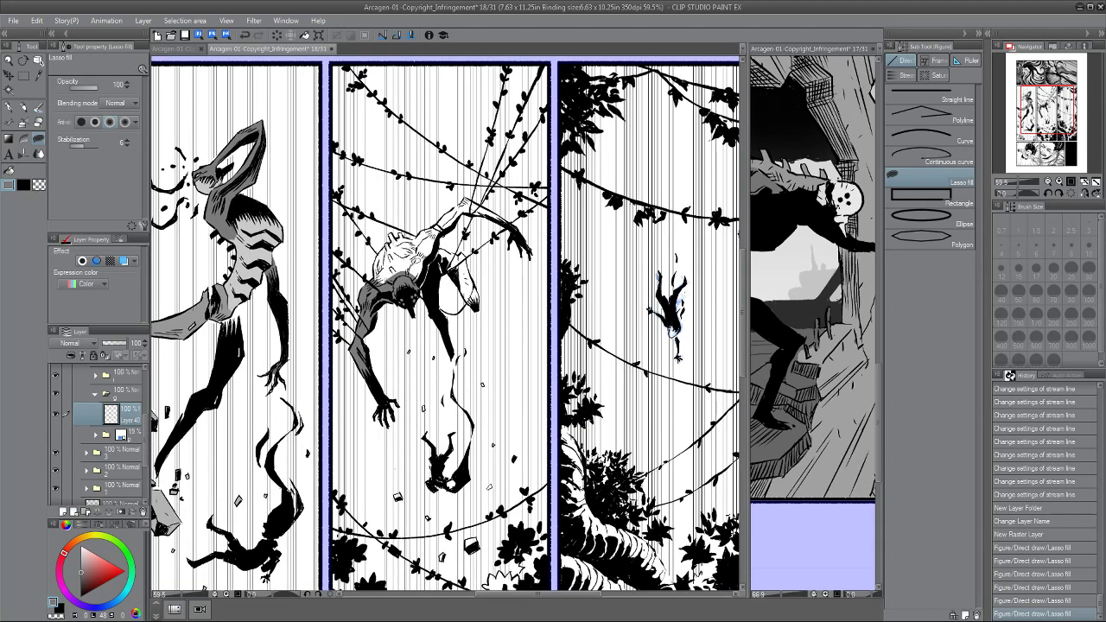
mouse_move(399, 238)
mouse_down()
mouse_move(378, 252)
mouse_move(376, 278)
mouse_move(378, 245)
mouse_move(393, 246)
mouse_move(413, 292)
mouse_move(398, 269)
mouse_up()
scroll(376, 259, up, 1)
mouse_move(423, 281)
mouse_down()
mouse_move(397, 254)
mouse_move(399, 280)
mouse_move(386, 270)
mouse_move(402, 257)
mouse_move(419, 272)
mouse_move(418, 312)
mouse_move(381, 261)
mouse_move(337, 255)
mouse_move(382, 245)
mouse_move(342, 266)
mouse_move(368, 249)
mouse_up()
mouse_move(369, 242)
mouse_down()
mouse_move(358, 249)
mouse_move(396, 251)
mouse_move(368, 251)
mouse_up()
mouse_move(325, 199)
mouse_down()
mouse_move(313, 199)
mouse_move(427, 142)
mouse_up()
Clean up the gray around the spikes on the middle creature's back with the Hard eraser and Textured pen 4.
key(r)
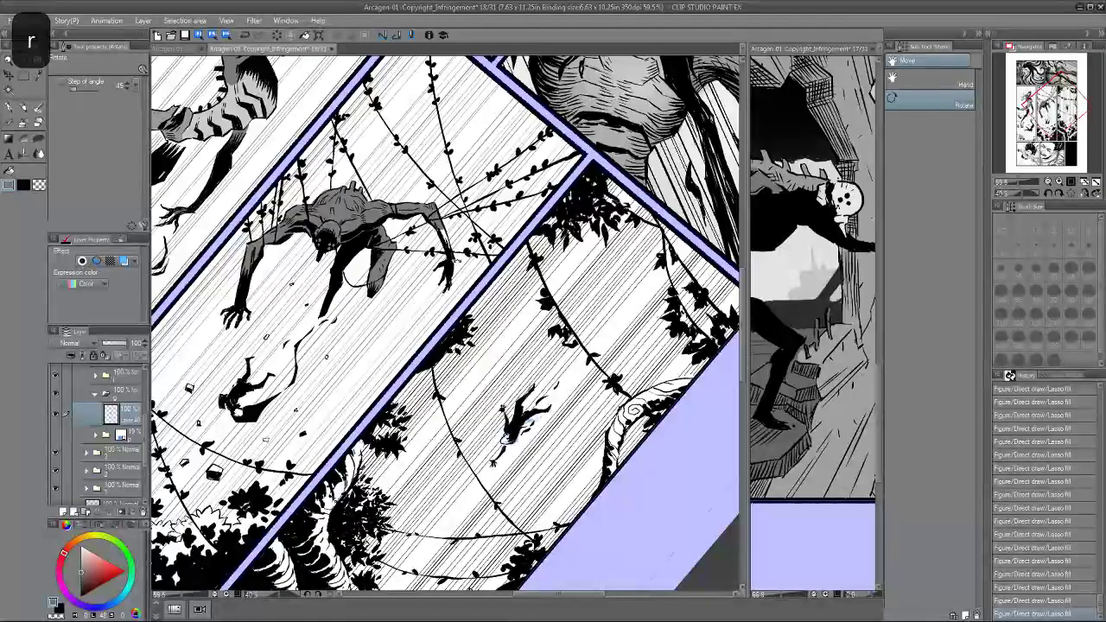
drag(451, 255, 440, 226)
key(r)
drag(289, 178, 289, 246)
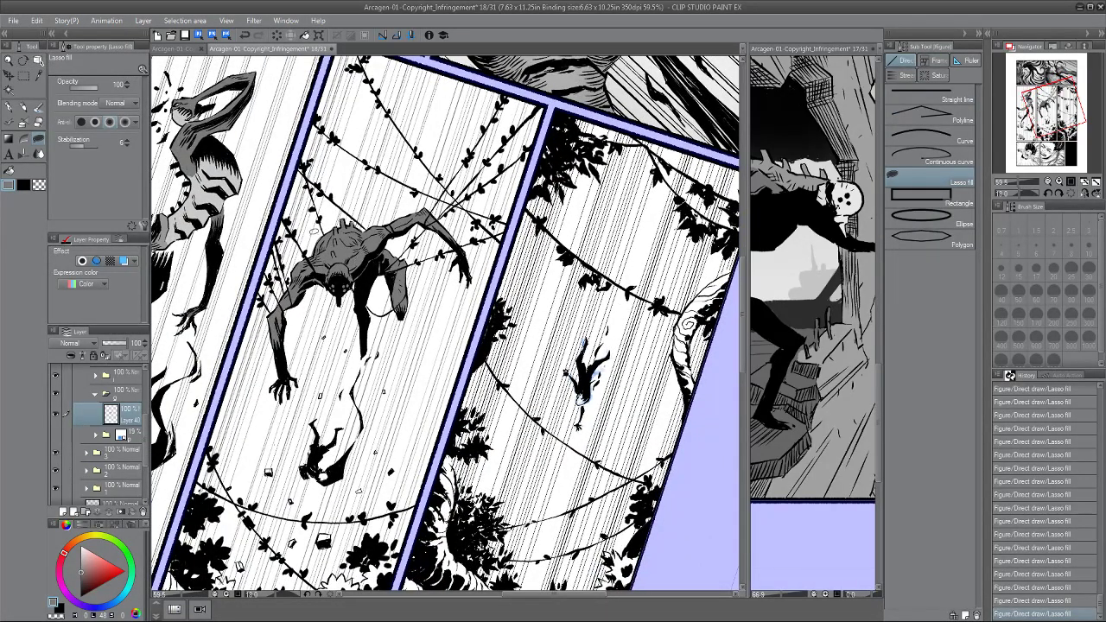
scroll(309, 244, up, 2)
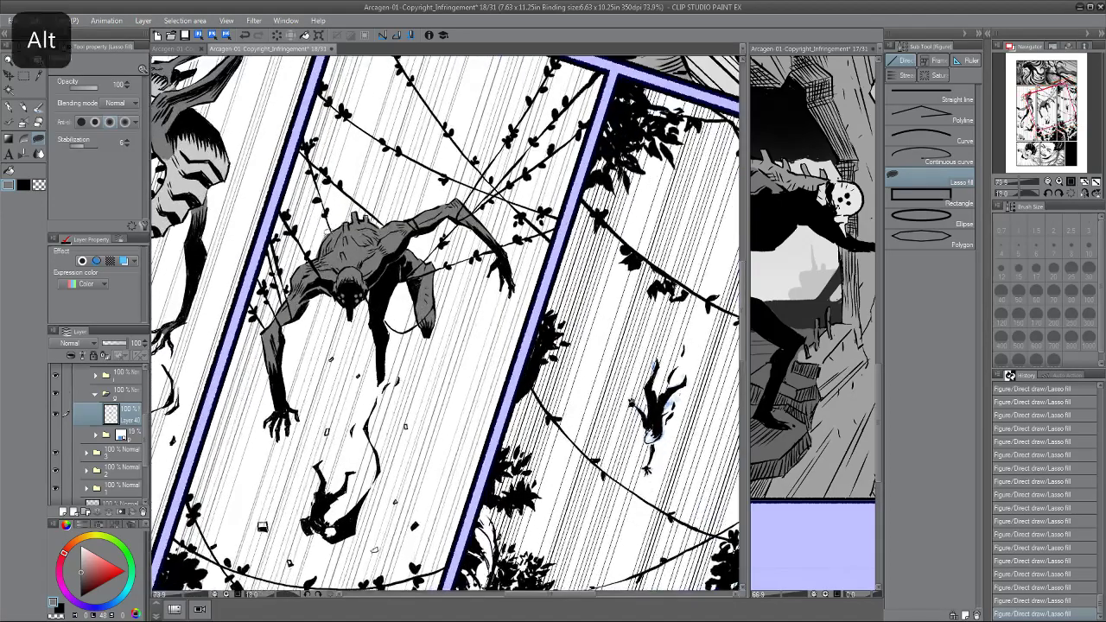
key(e)
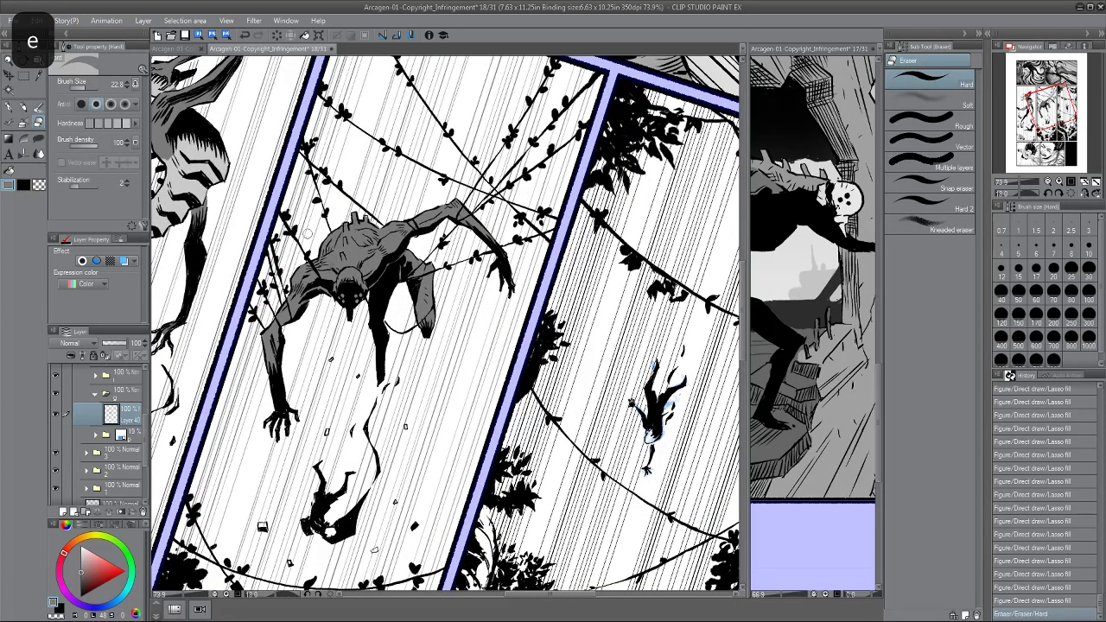
key(p)
mouse_move(352, 226)
mouse_down()
mouse_move(343, 219)
mouse_move(367, 218)
mouse_up()
key(e)
drag(348, 165, 296, 233)
key(r)
Lasso-fill the middle creature's eyes with white and save the page.
key(p)
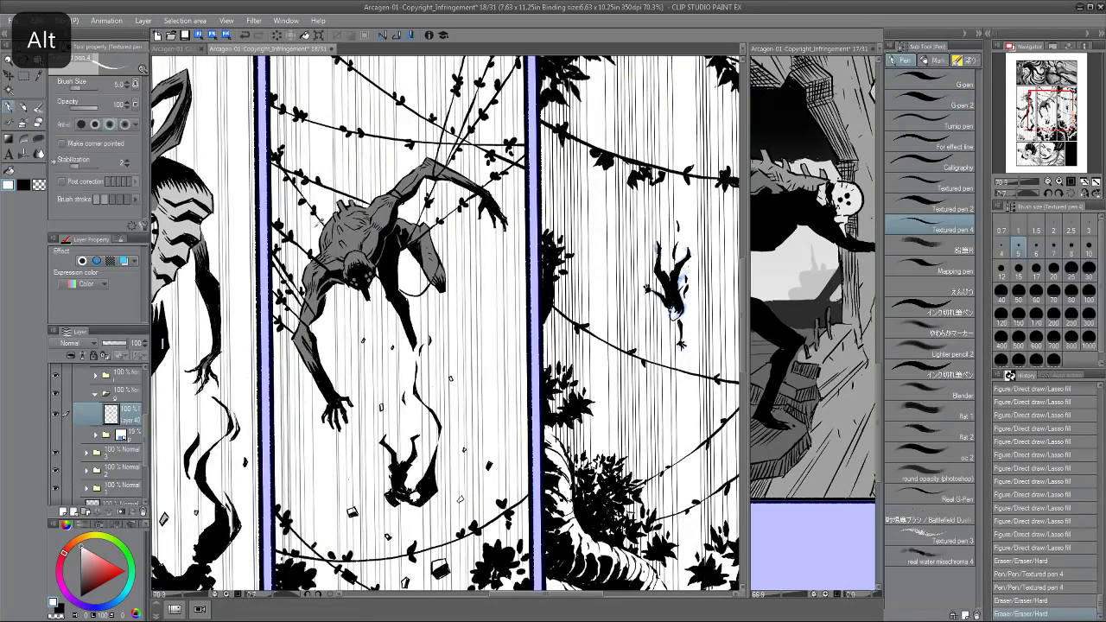
key(u)
scroll(371, 253, up, 2)
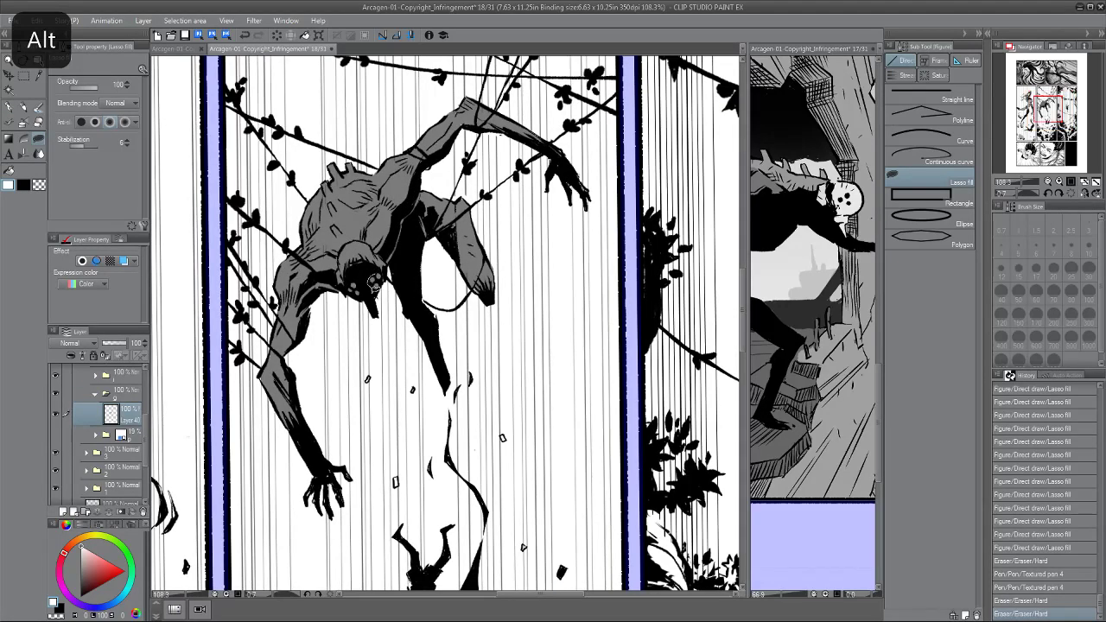
scroll(351, 282, down, 5)
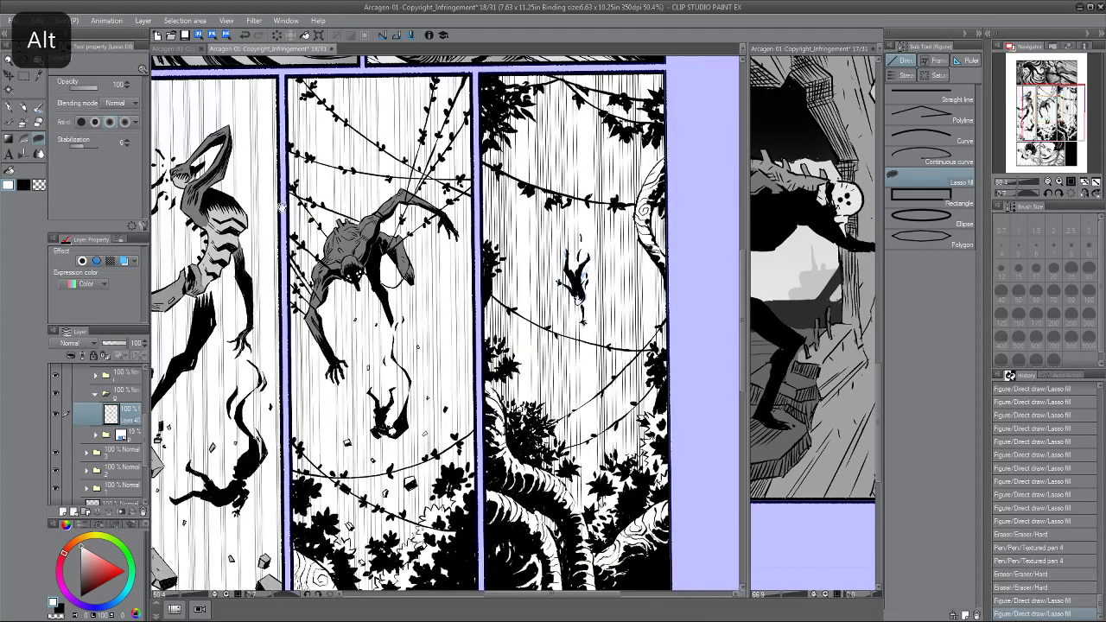
scroll(269, 183, up, 3)
drag(270, 173, 285, 242)
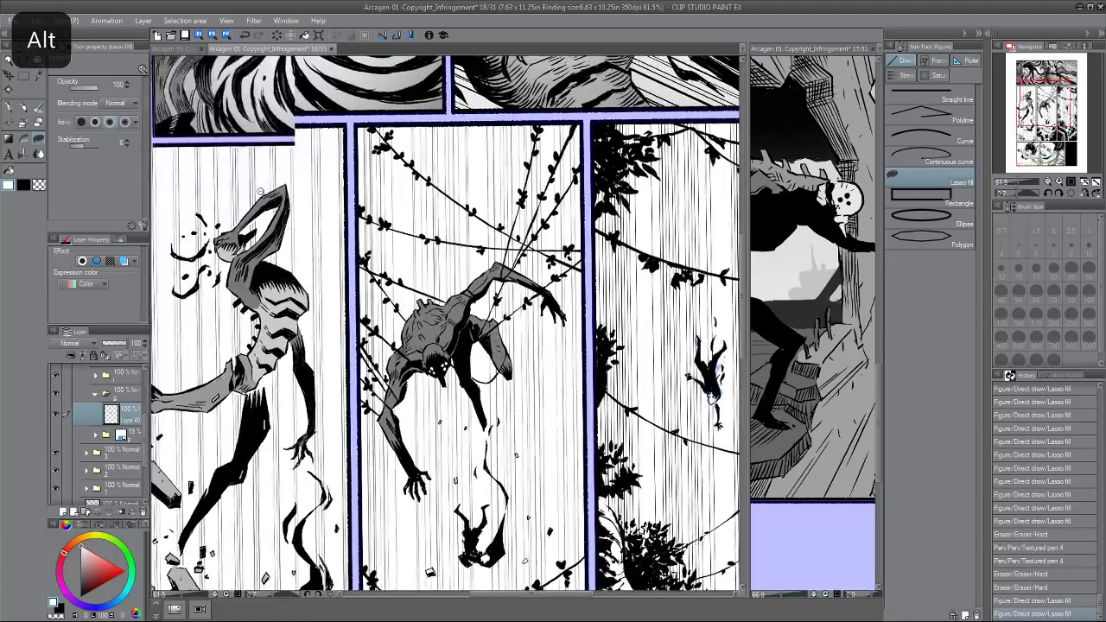
scroll(283, 226, down, 3)
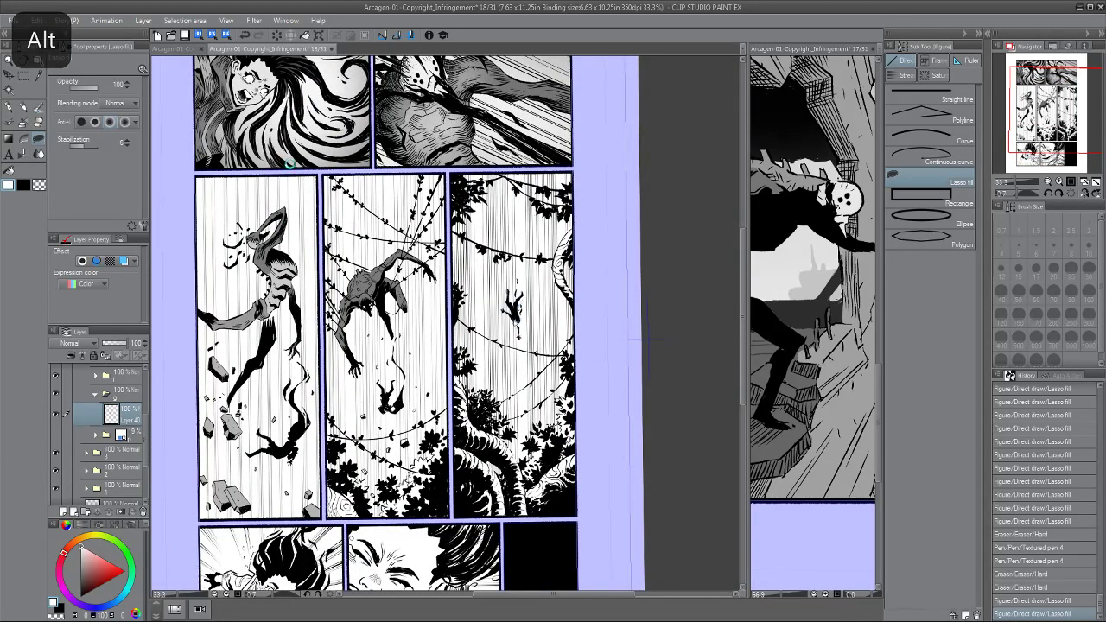
key(ctrl+s)
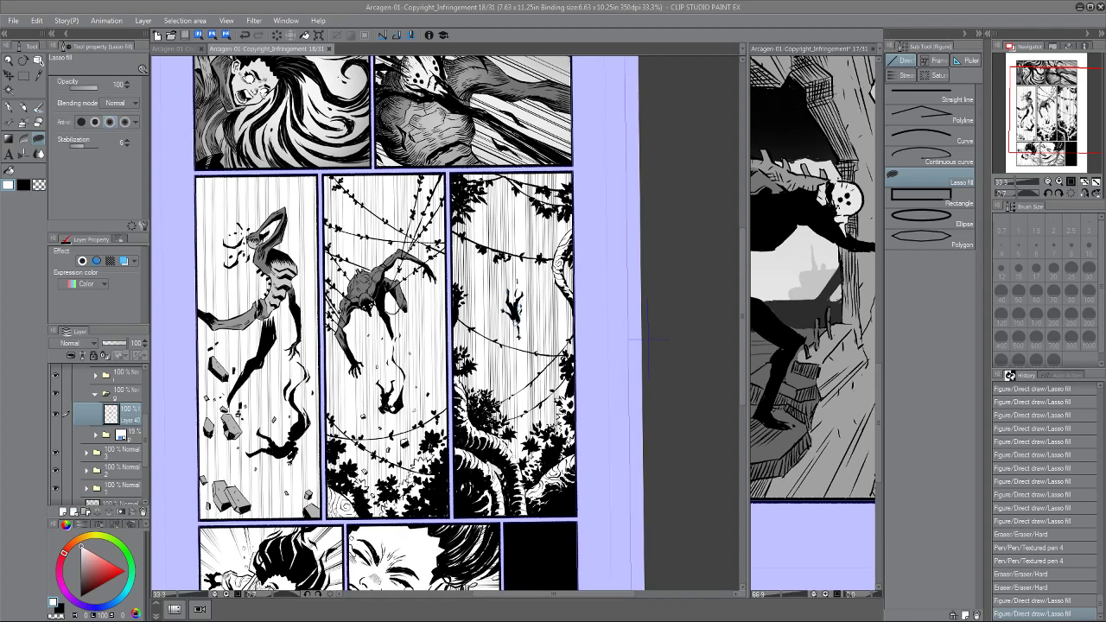
Sample the light gray of the creature in the first tall panel as the drawing color.
click(247, 50)
mouse_move(293, 270)
mouse_down()
mouse_move(279, 237)
mouse_move(270, 248)
mouse_move(261, 232)
mouse_up()
key(p)
alt+click(261, 233)
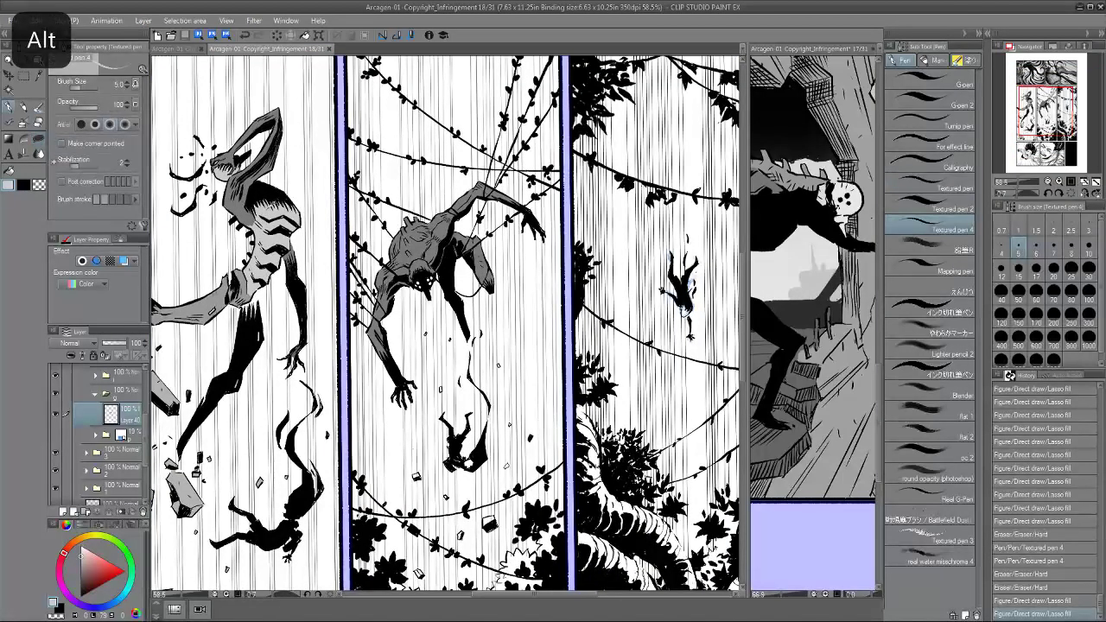
drag(395, 255, 352, 234)
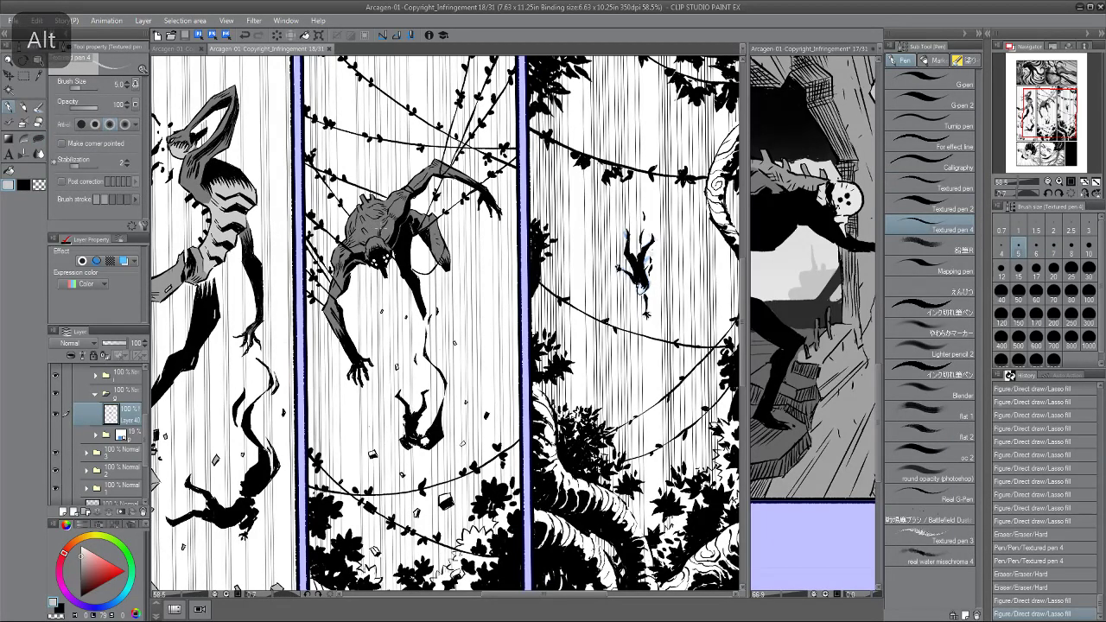
Widen the second canvas view and display page 16 beside page 18 as a reference for the creature's tones.
click(816, 189)
drag(817, 189, 825, 190)
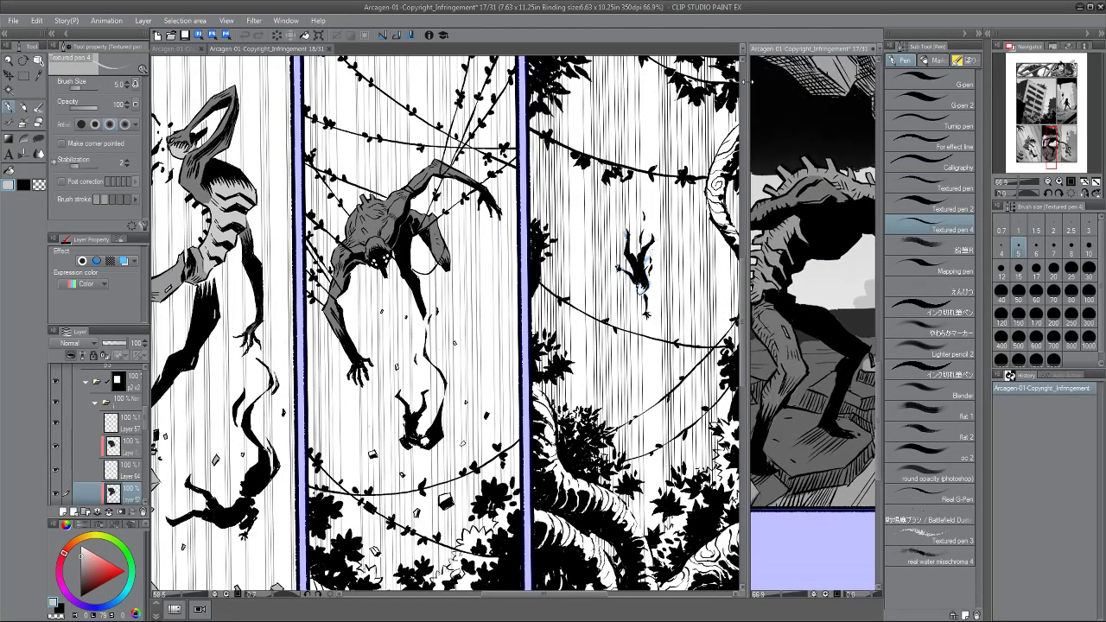
click(380, 233)
scroll(366, 232, up, 2)
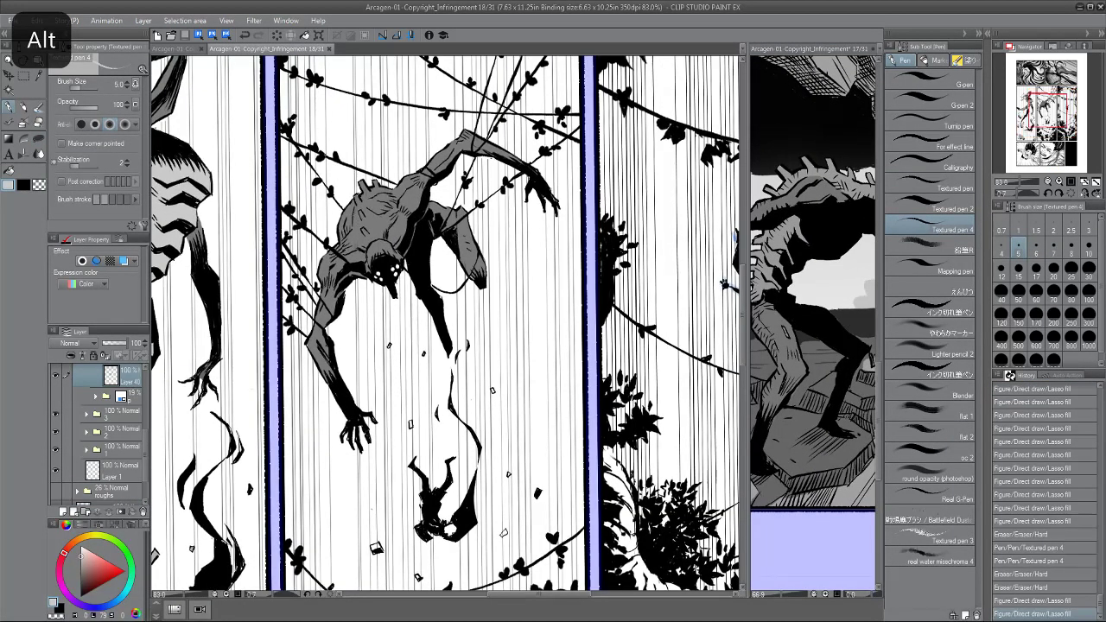
click(796, 51)
drag(748, 74, 557, 74)
click(750, 49)
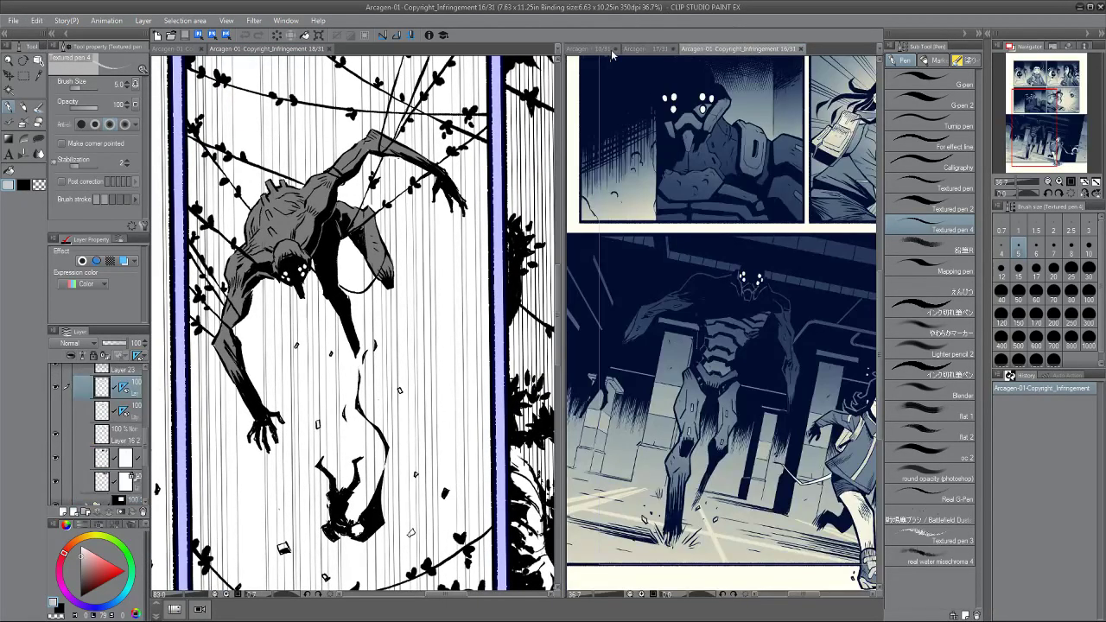
click(285, 50)
scroll(287, 232, up, 2)
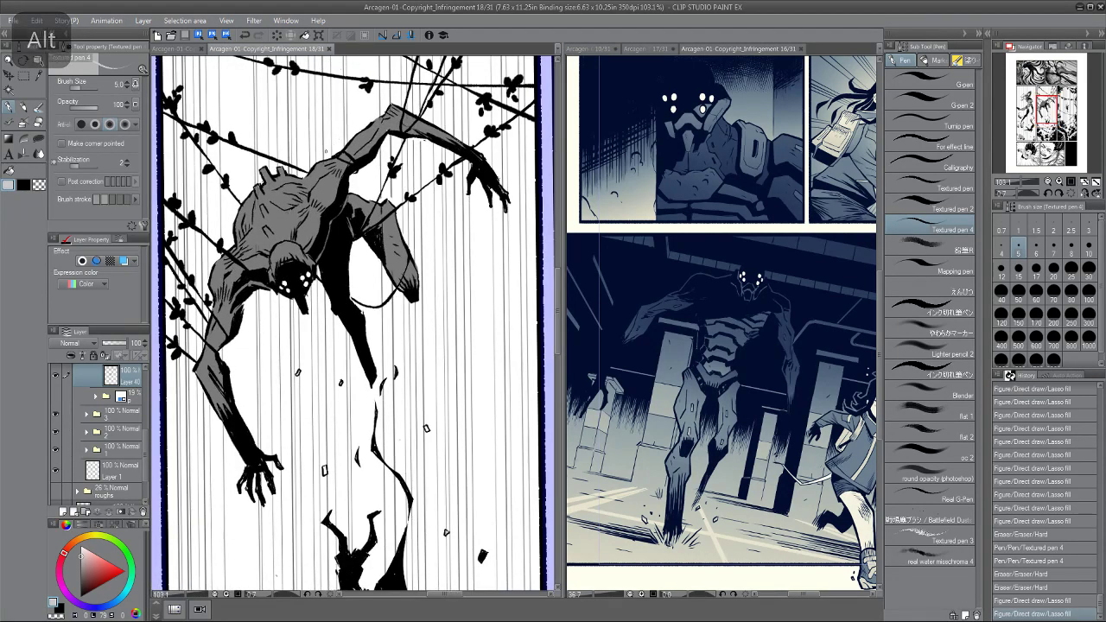
Sample the dark gray again and lasso-fill the remaining gaps on the middle creature's raised arm in folder 0's layer.
drag(146, 424, 145, 419)
click(55, 403)
click(55, 404)
key(p)
key(alt)
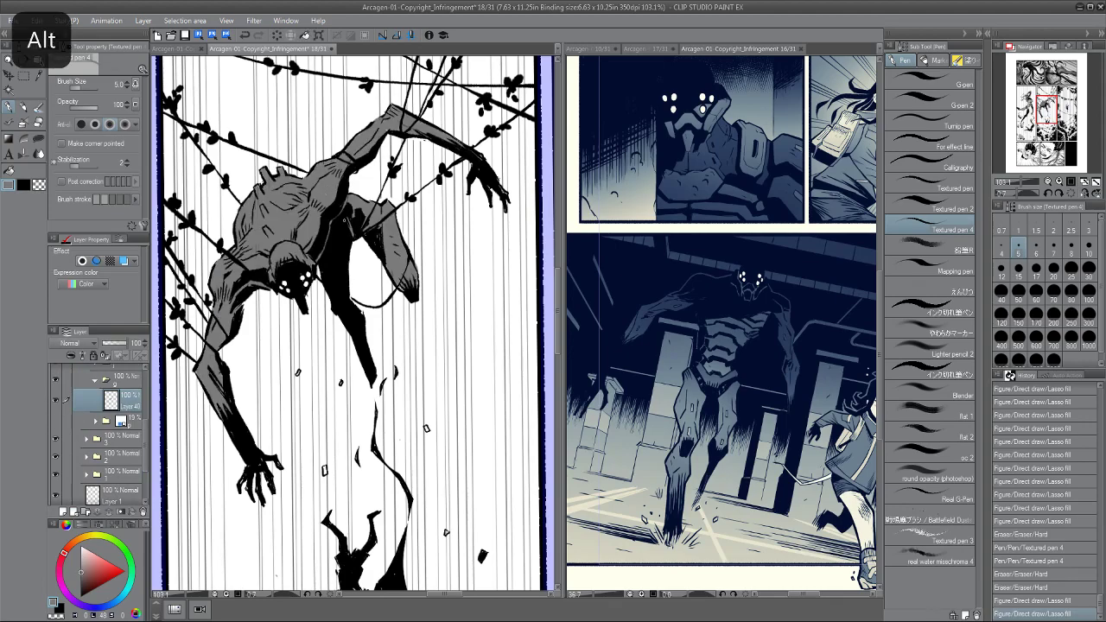
drag(347, 158, 372, 123)
drag(477, 172, 485, 182)
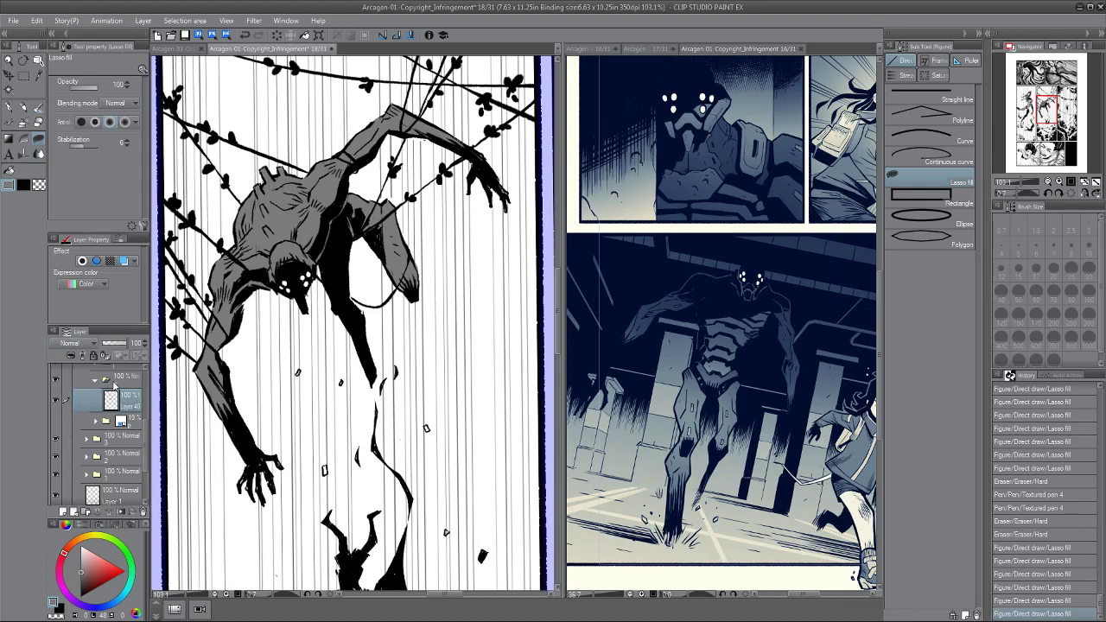
Lasso-fill the top of the middle creature's head with near-white.
key(p)
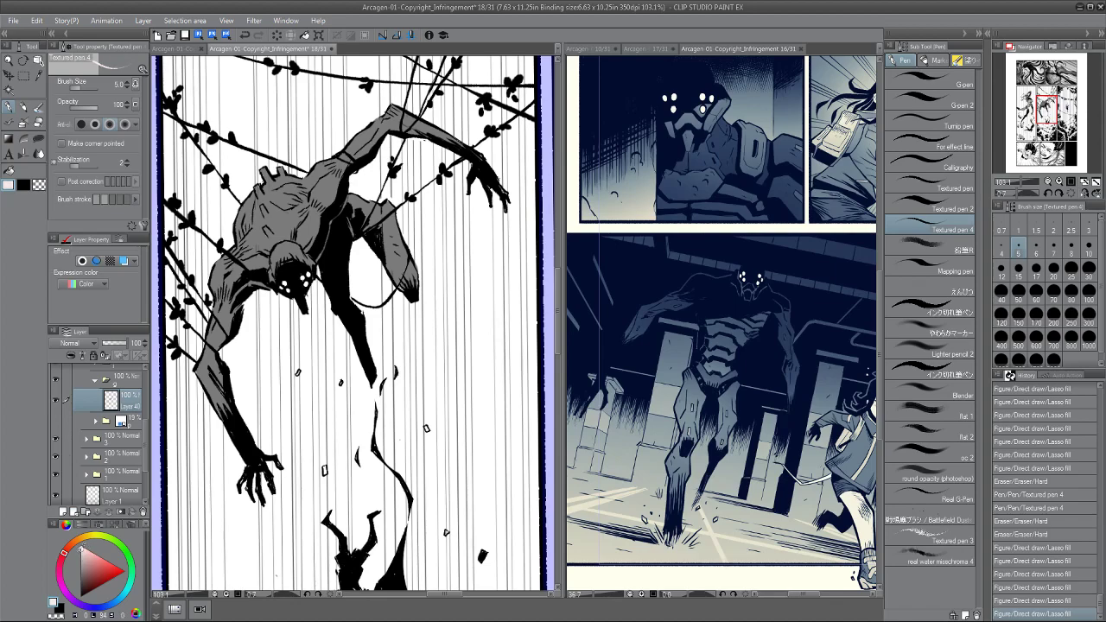
key(u)
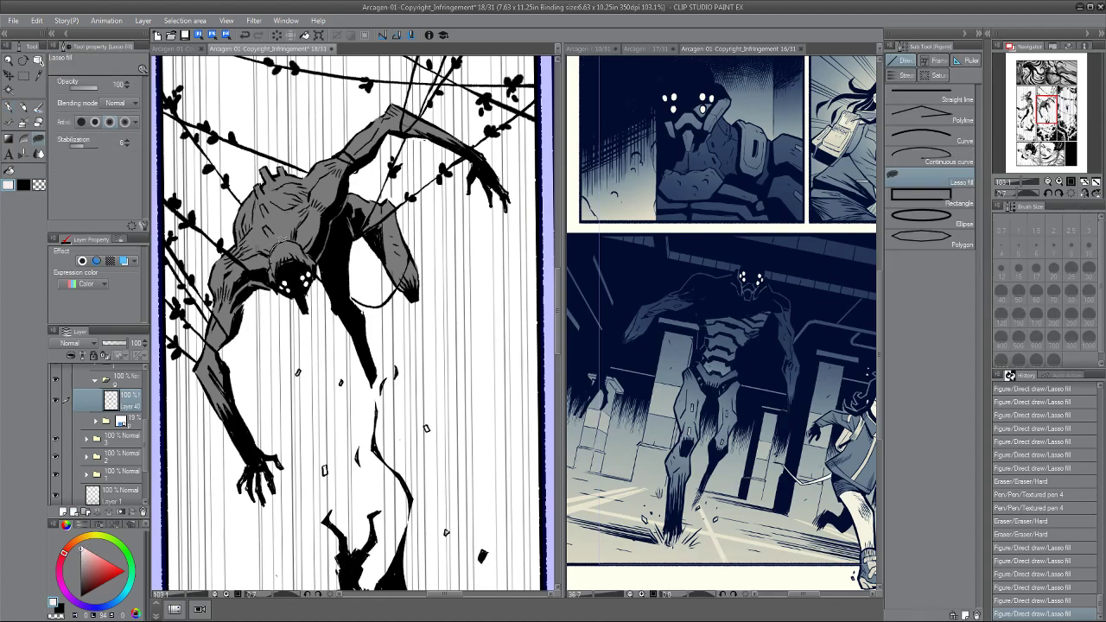
mouse_move(314, 253)
mouse_down()
mouse_move(304, 270)
mouse_move(270, 278)
mouse_move(279, 228)
mouse_move(226, 224)
mouse_move(330, 198)
mouse_move(328, 212)
mouse_move(287, 226)
mouse_move(299, 228)
mouse_up()
scroll(293, 209, up, 2)
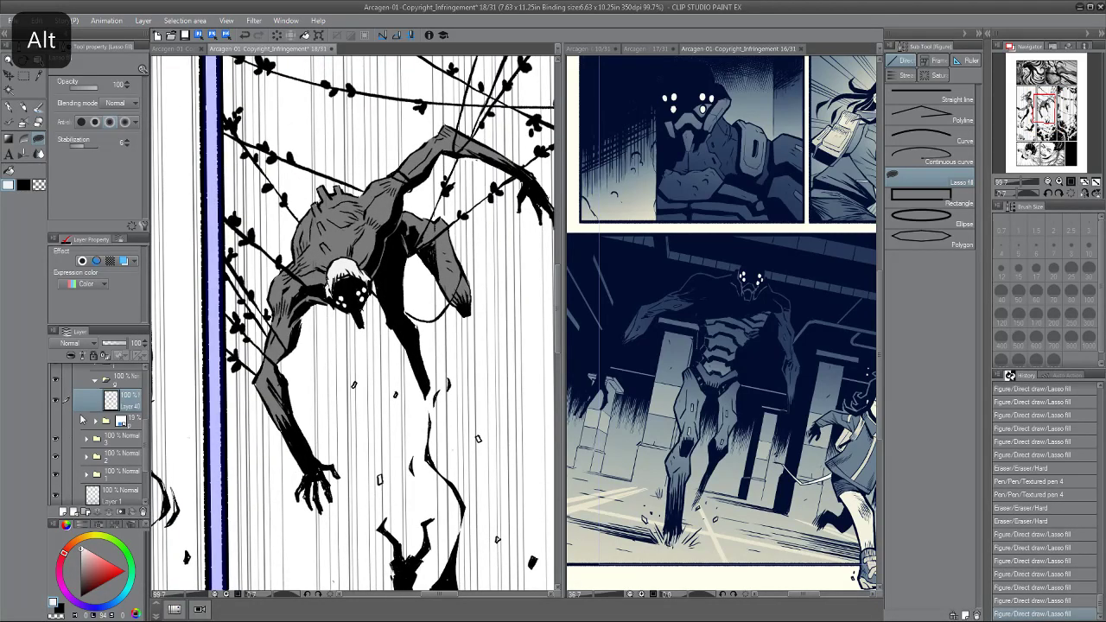
Erase the stream lines crossing the middle creature's head and shoulder on folder 1's masked stream line layer, using the Hard eraser.
drag(145, 449, 145, 444)
click(95, 380)
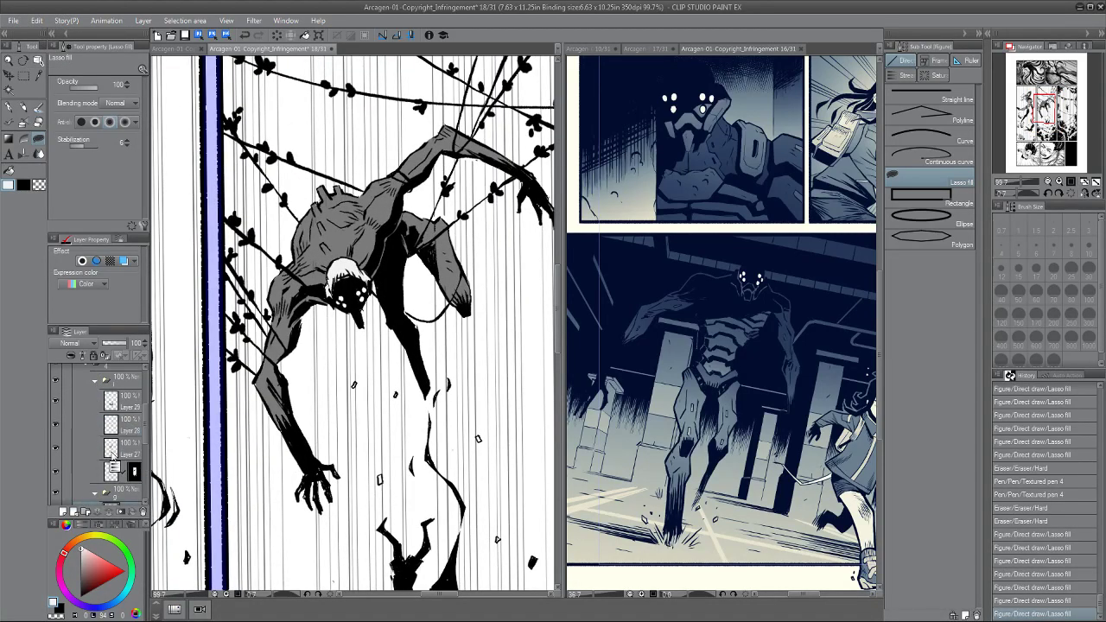
click(121, 471)
key(e)
drag(333, 283, 336, 270)
click(378, 204)
click(377, 206)
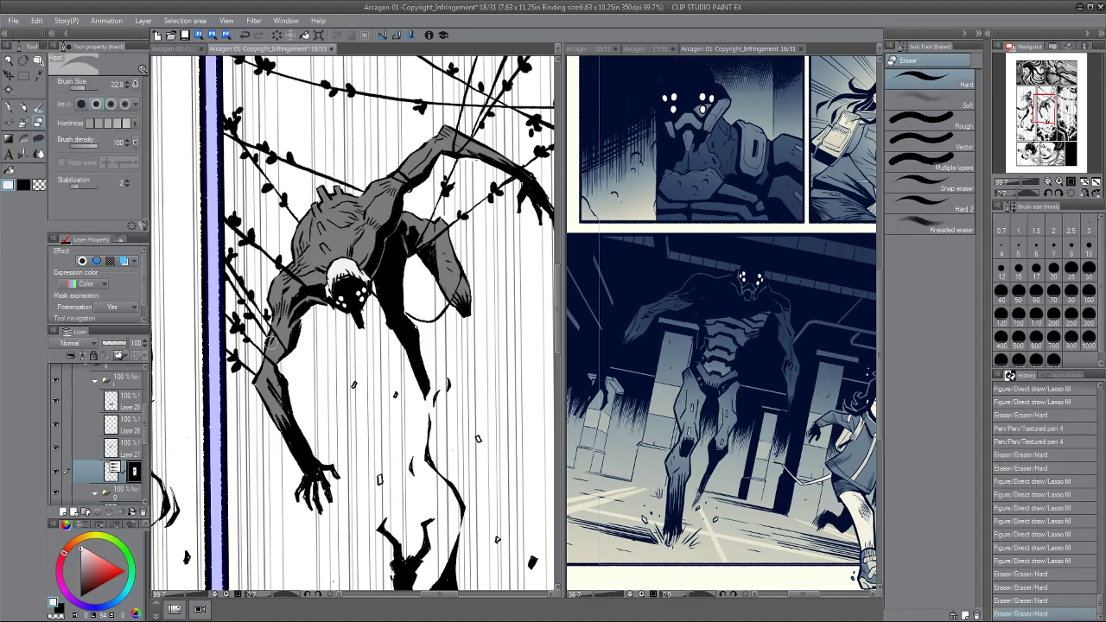
key(alt)
scroll(269, 318, down, 2)
click(95, 381)
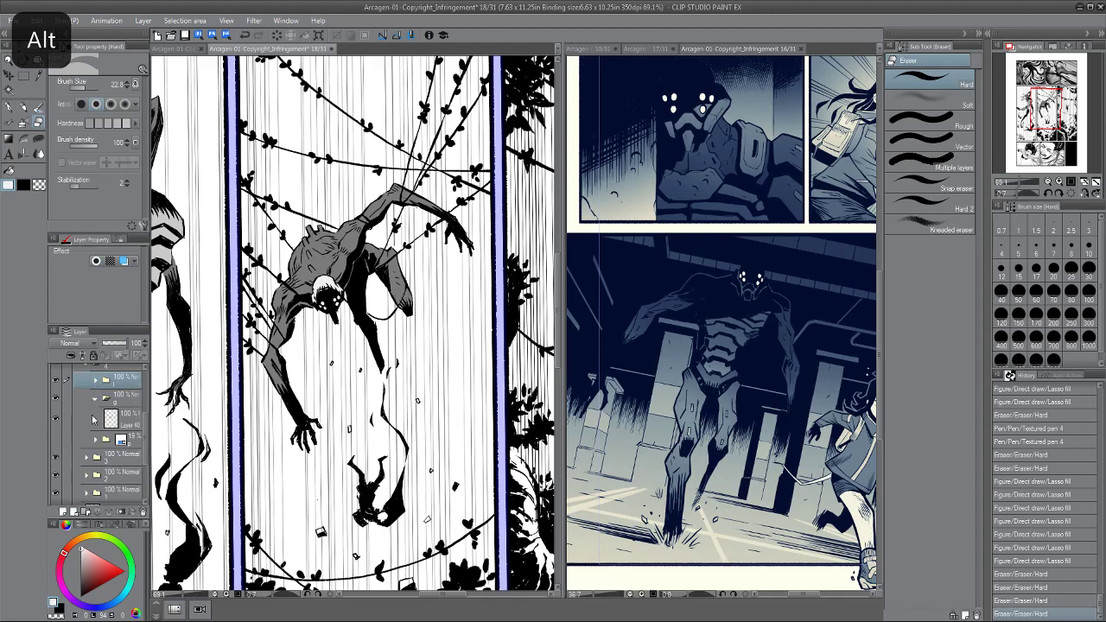
Reselect folder 0's gray layer and reshape the edge of the head's light patch with gray, using Textured pen 4 and Lasso fill.
click(82, 414)
drag(288, 286, 304, 267)
mouse_move(200, 237)
mouse_down()
mouse_move(296, 243)
mouse_move(263, 249)
mouse_move(277, 245)
mouse_up()
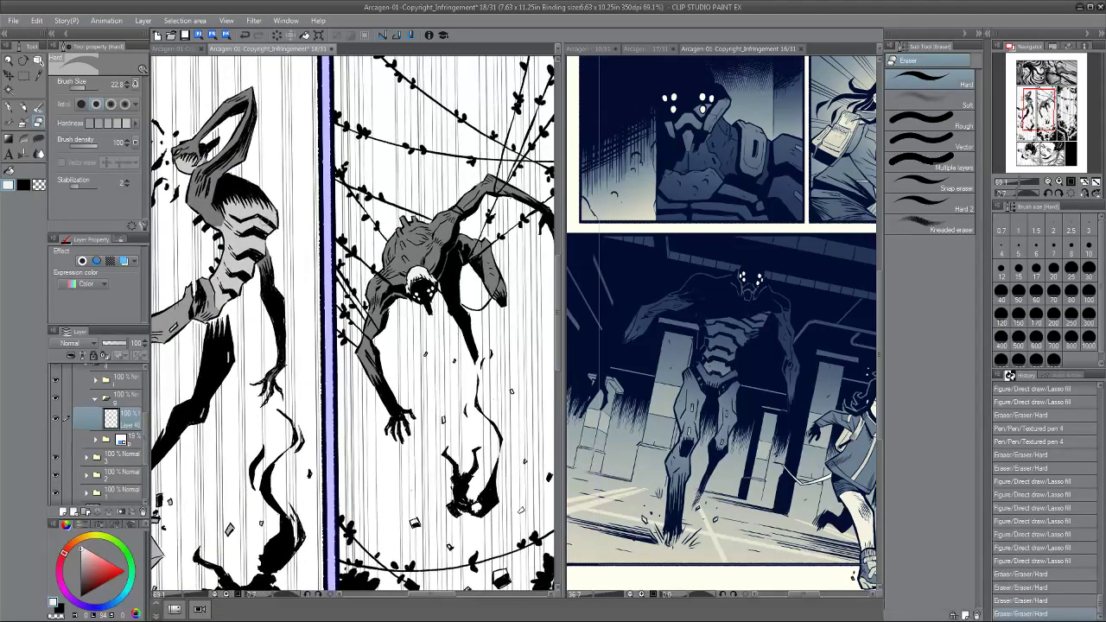
scroll(406, 235, up, 3)
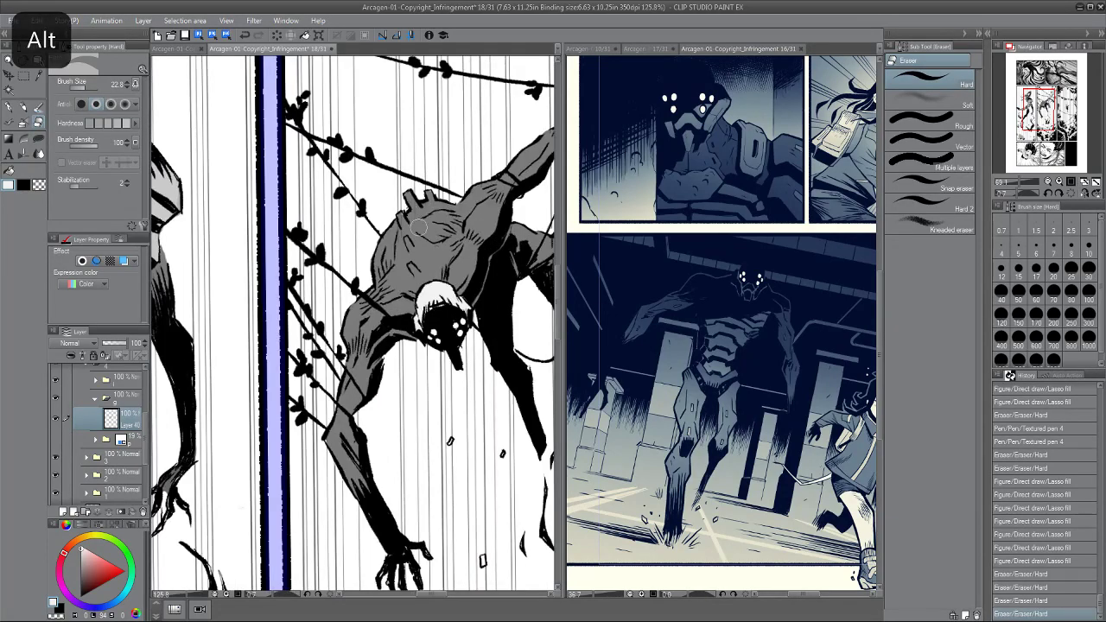
key(p)
mouse_move(430, 190)
mouse_down()
mouse_move(435, 197)
mouse_move(394, 200)
mouse_up()
key(u)
Return to folder 1's masked stream line layer and erase the lines crossing the middle creature's back and raised arm.
click(96, 377)
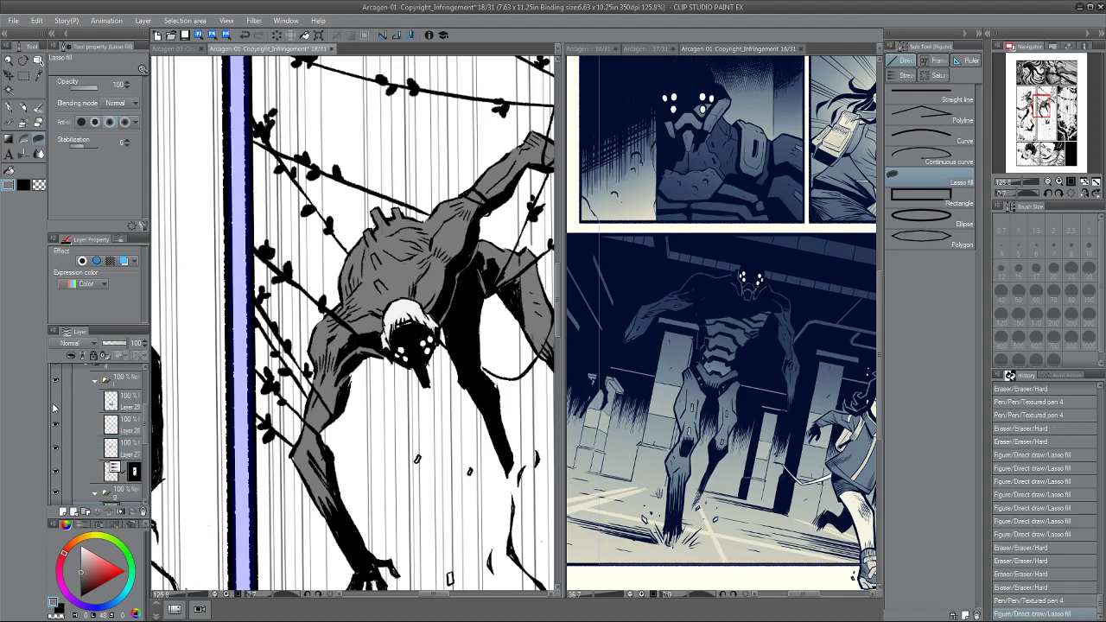
click(69, 471)
key(e)
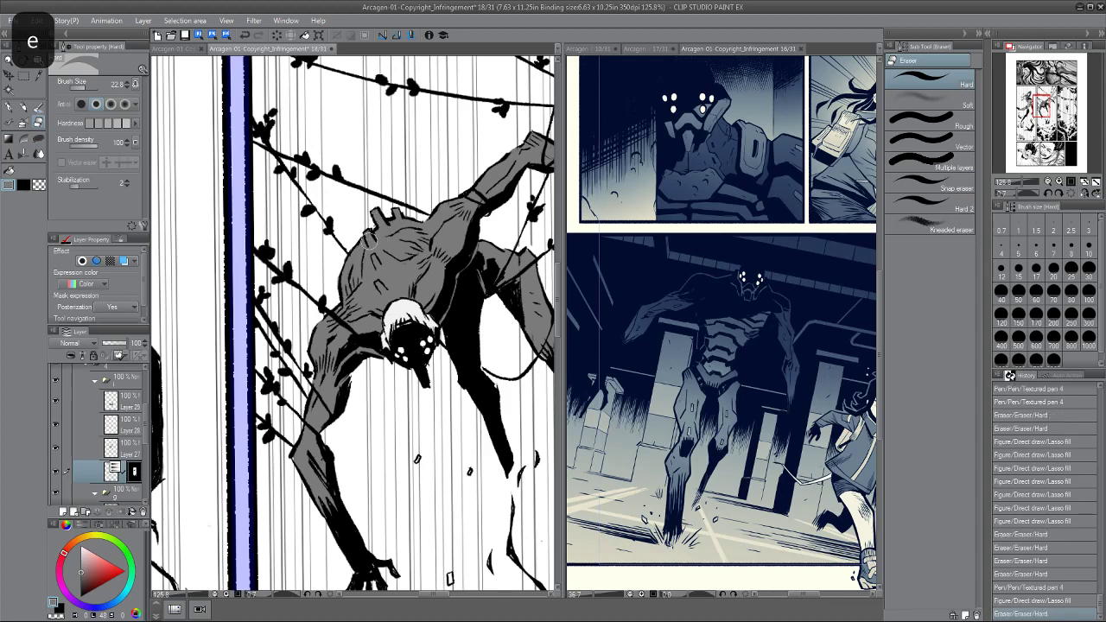
scroll(357, 237, down, 3)
scroll(357, 237, down, 4)
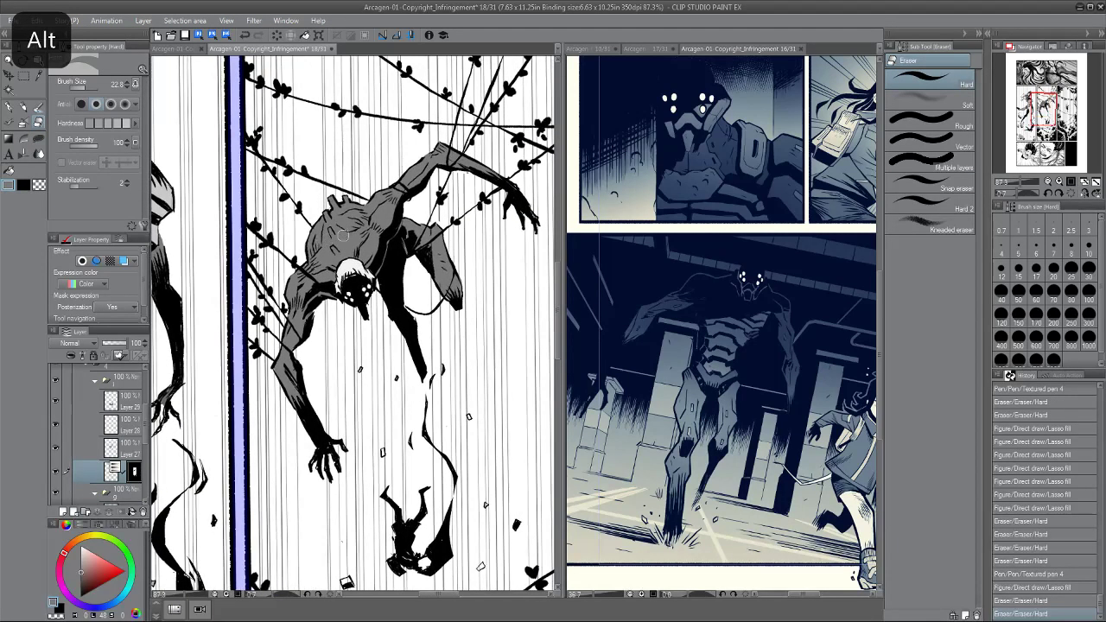
drag(420, 294, 399, 239)
drag(431, 165, 418, 159)
click(393, 172)
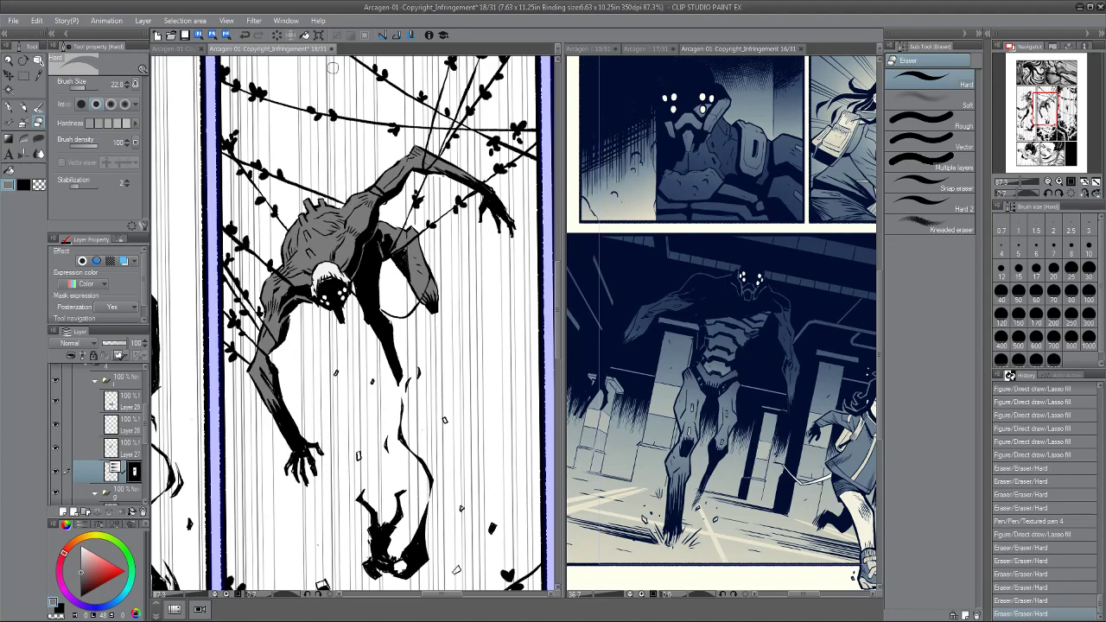
Reselect folder 0's gray layer and lasso-fill gray touch-ups along the middle creature's raised forearm.
click(97, 380)
click(121, 421)
key(p)
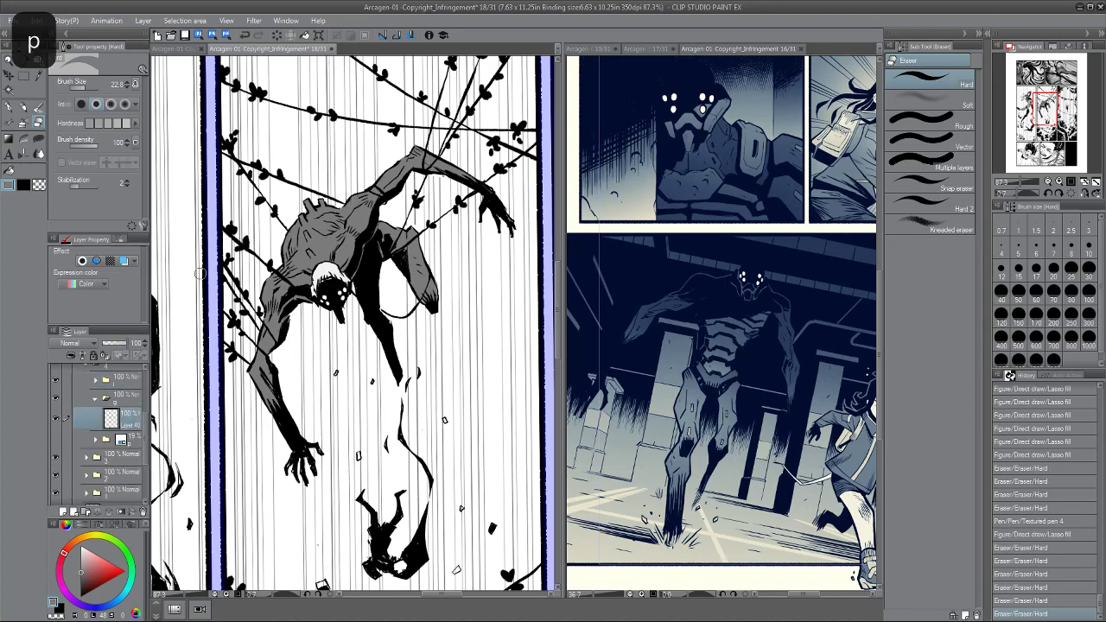
scroll(435, 190, up, 2)
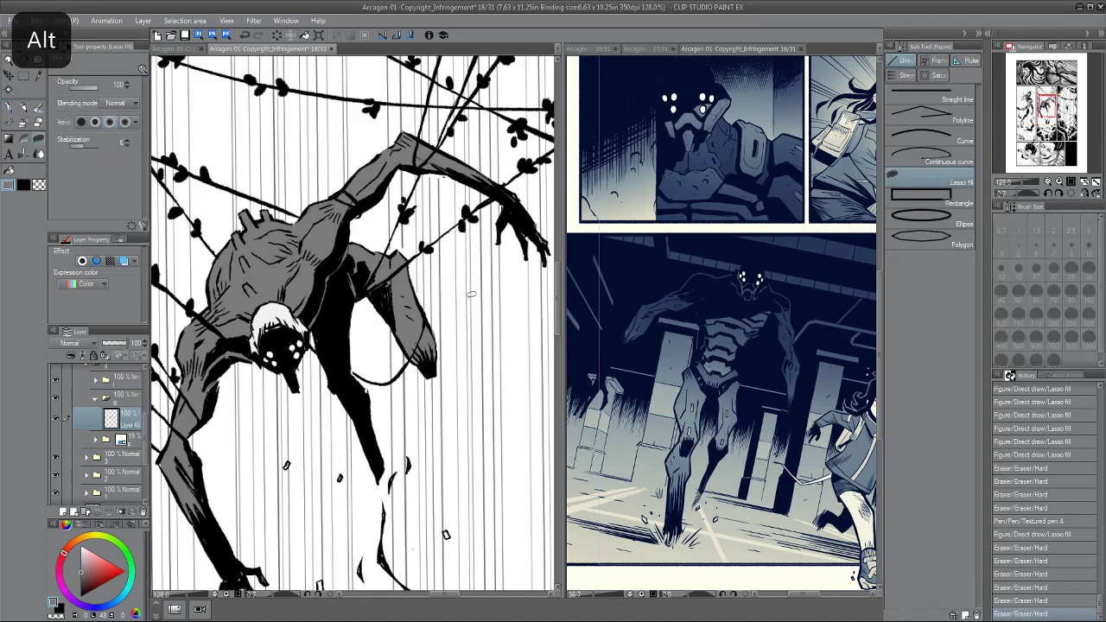
drag(472, 294, 429, 279)
drag(468, 176, 482, 215)
drag(482, 211, 507, 239)
scroll(406, 164, down, 2)
scroll(286, 244, down, 4)
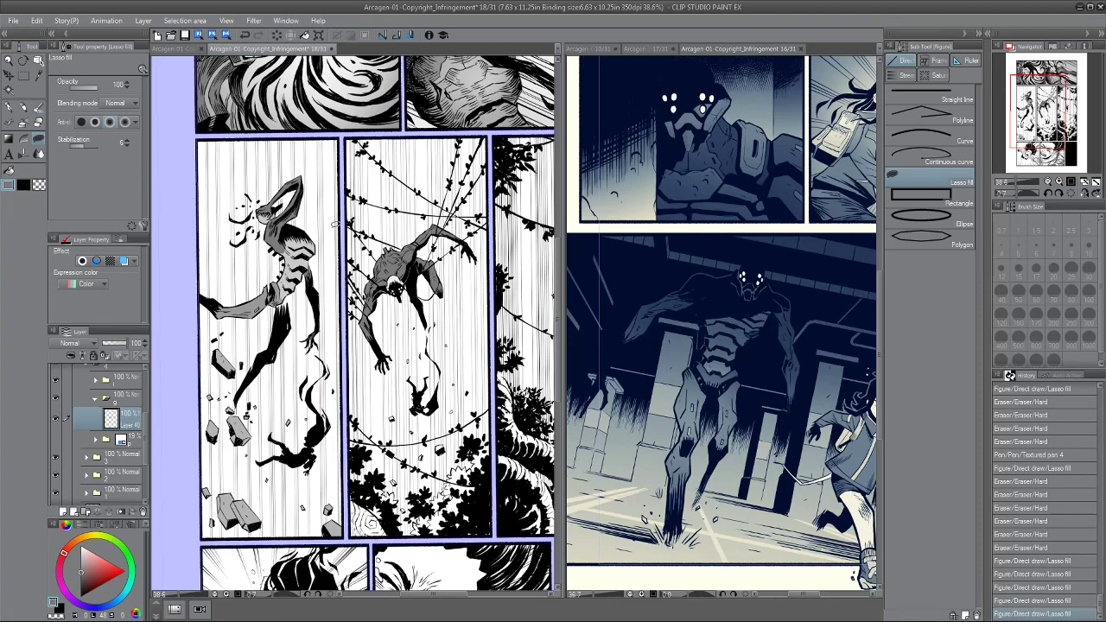
Fill the middle creature's head patch with light gray sampled from the artwork, using the Refer other layers fill.
drag(312, 231, 323, 235)
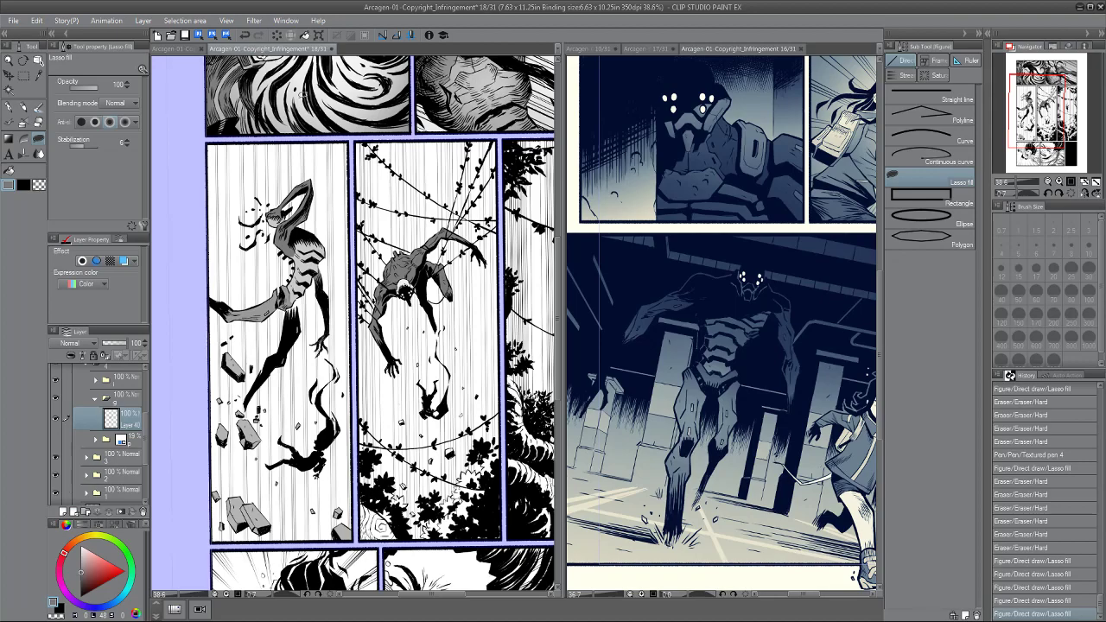
drag(342, 257, 302, 248)
alt+click(342, 197)
key(r)
drag(268, 170, 306, 190)
mouse_move(313, 190)
mouse_down()
mouse_move(311, 175)
mouse_move(344, 179)
mouse_move(303, 202)
mouse_up()
scroll(317, 332, up, 4)
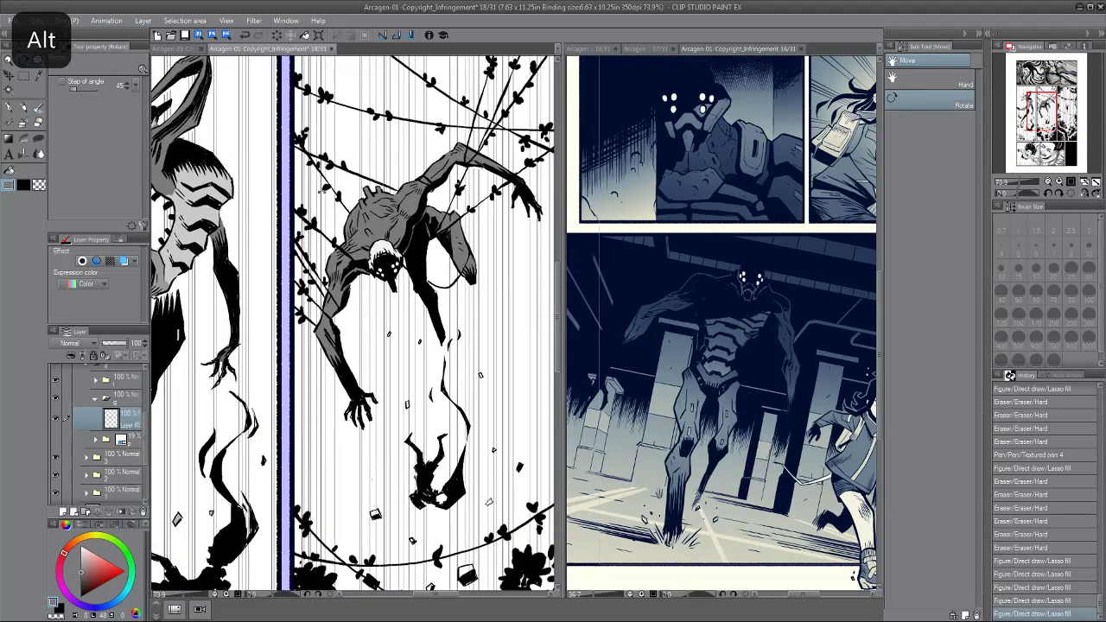
drag(168, 293, 213, 322)
key(p)
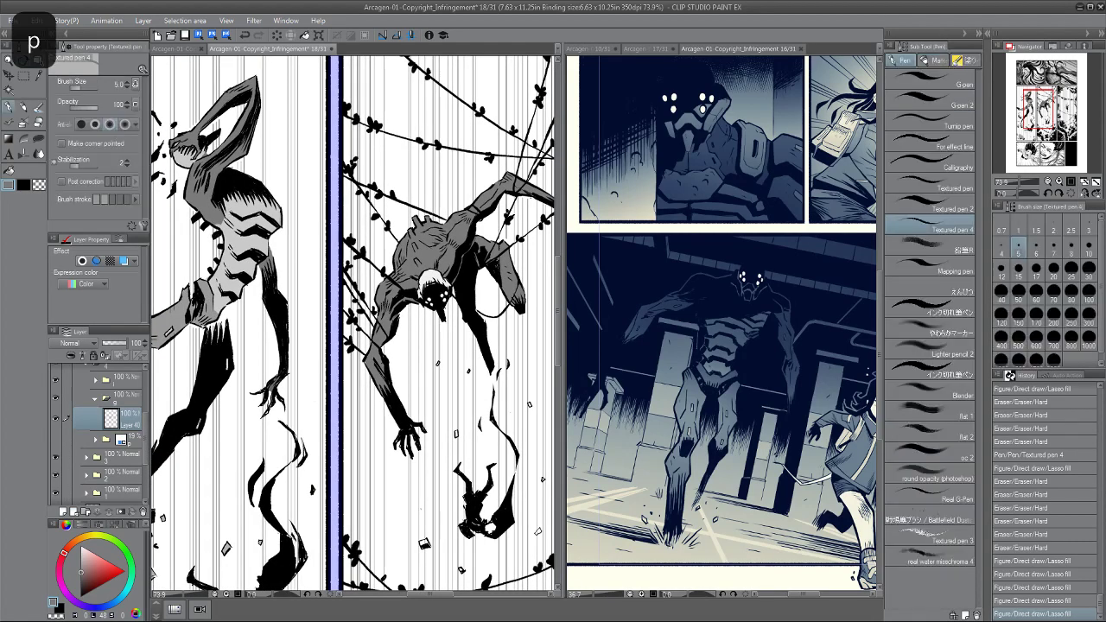
key(alt)
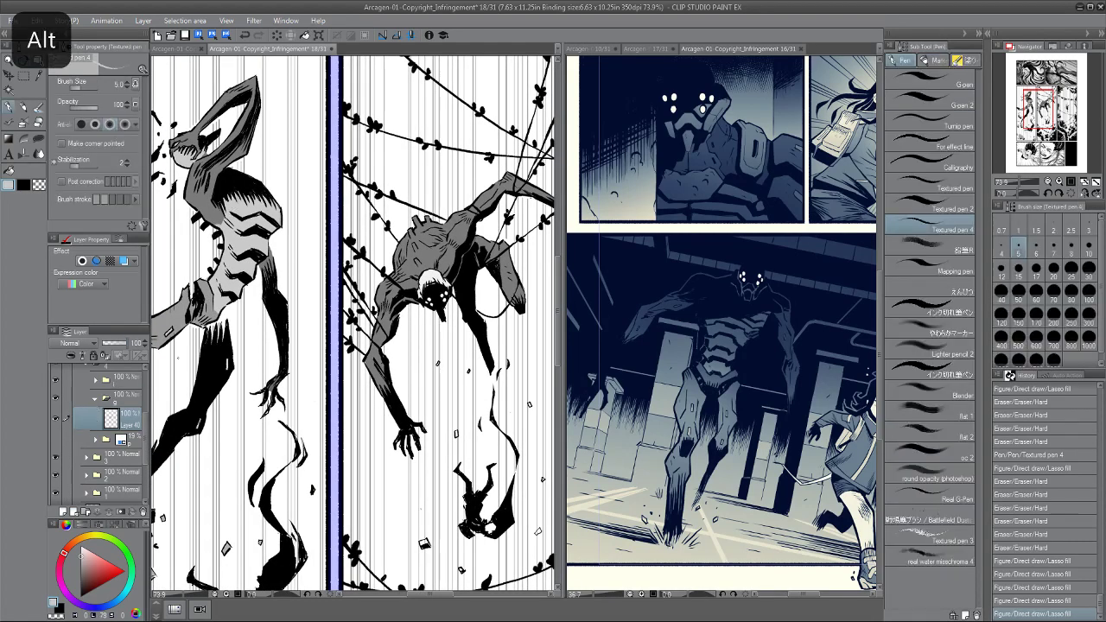
key(g)
scroll(421, 275, up, 2)
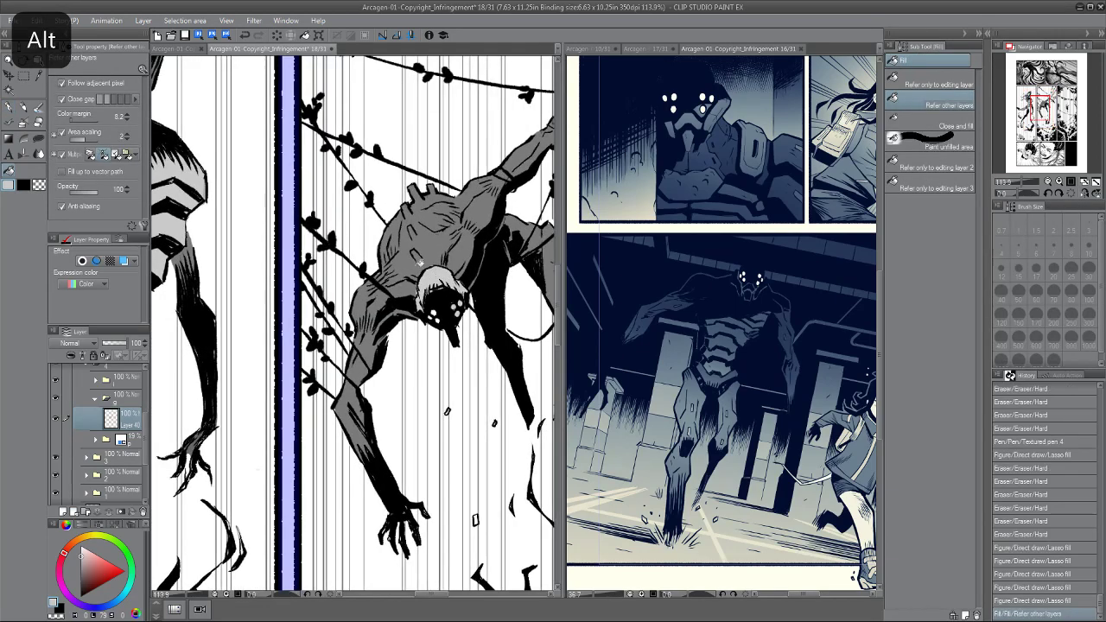
Sample the creature's darker body gray and lasso-fill shading over the edge of its head patch.
key(p)
key(alt)
key(u)
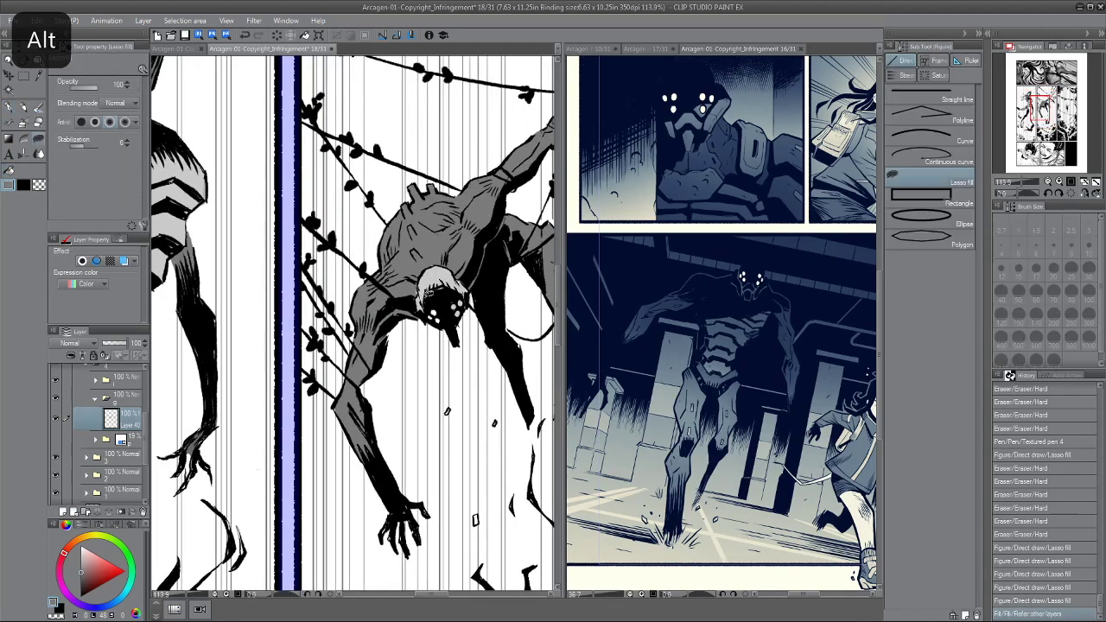
mouse_move(420, 296)
mouse_down()
mouse_move(430, 264)
mouse_move(421, 269)
mouse_move(465, 274)
mouse_move(466, 287)
mouse_up()
scroll(422, 226, down, 2)
drag(422, 227, 399, 209)
scroll(364, 260, down, 2)
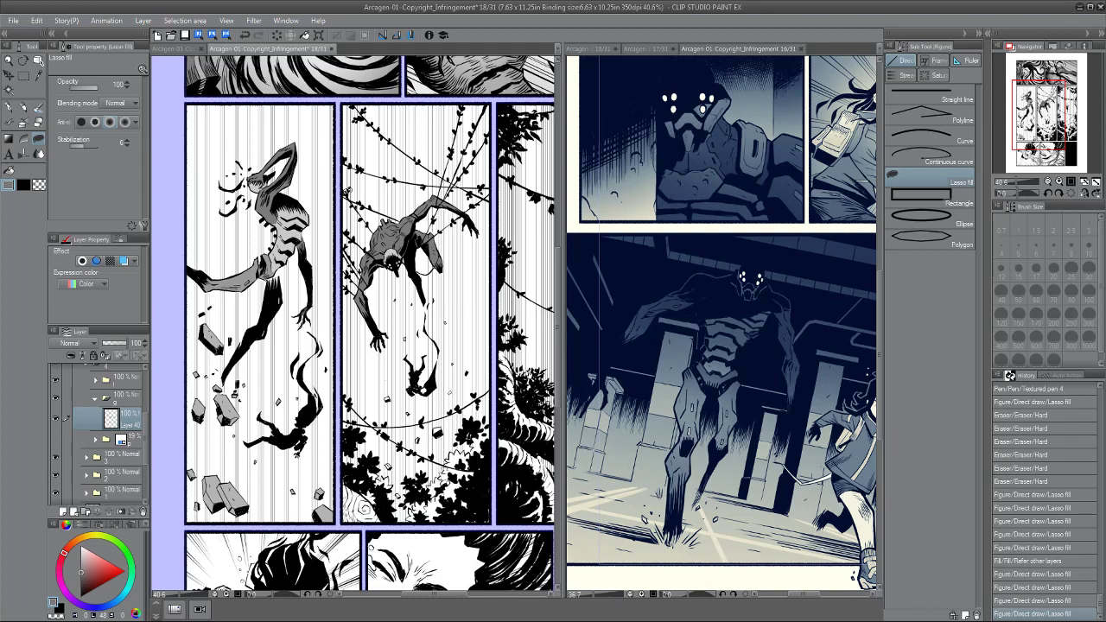
Erase the stream lines crossing the right-hand foliage of the middle panel on folder 1's masked stream line layer, using the Hard eraser.
scroll(366, 324, up, 1)
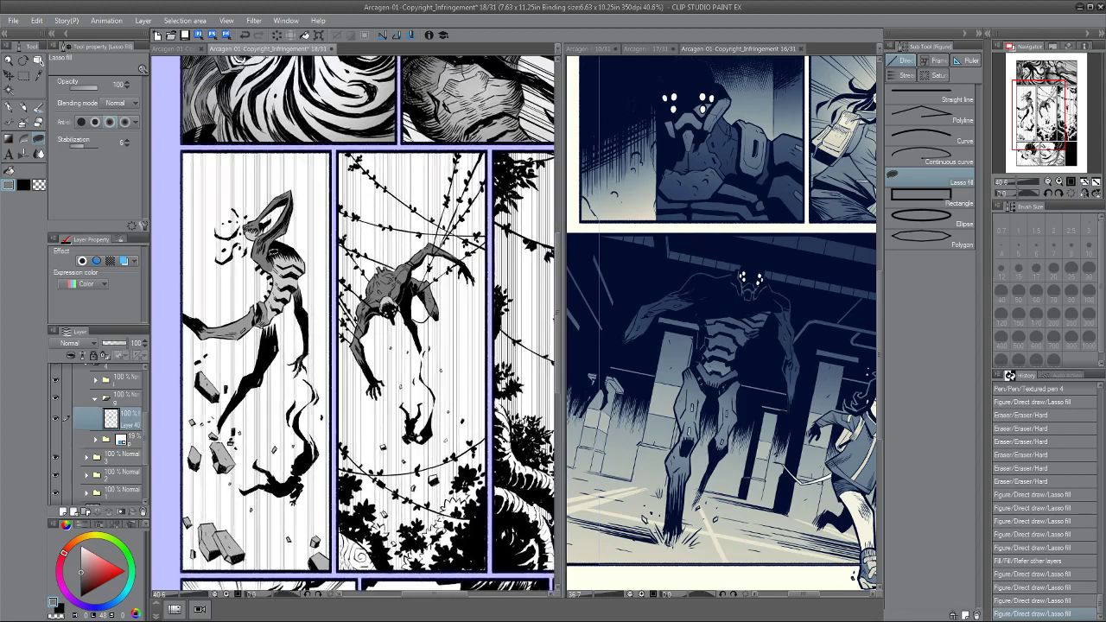
key(alt)
scroll(366, 324, down, 3)
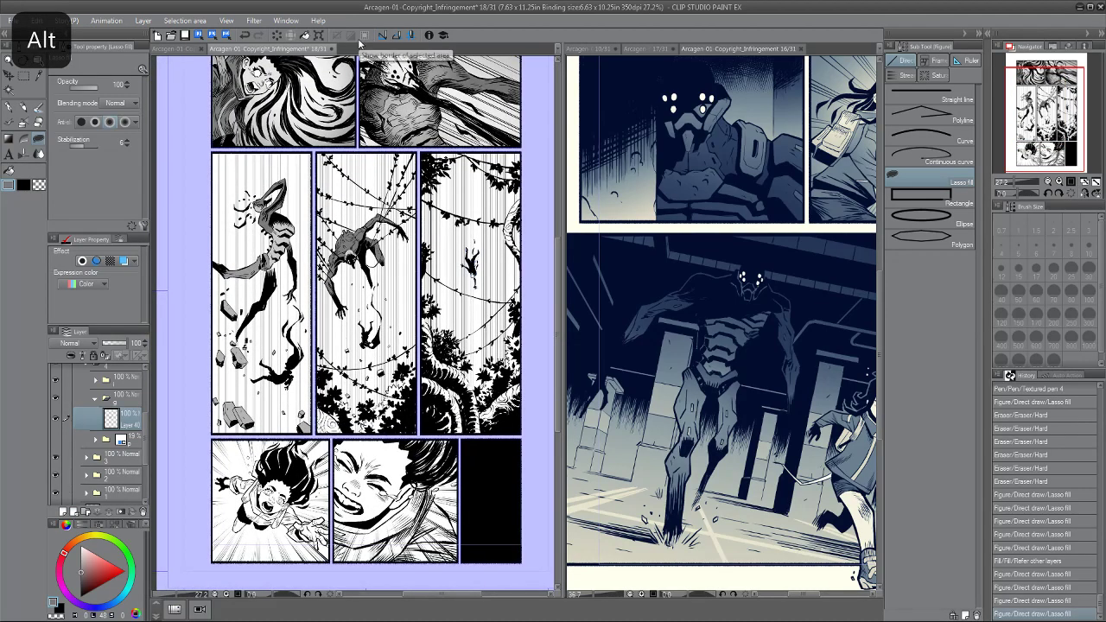
scroll(264, 248, up, 3)
drag(310, 375, 253, 234)
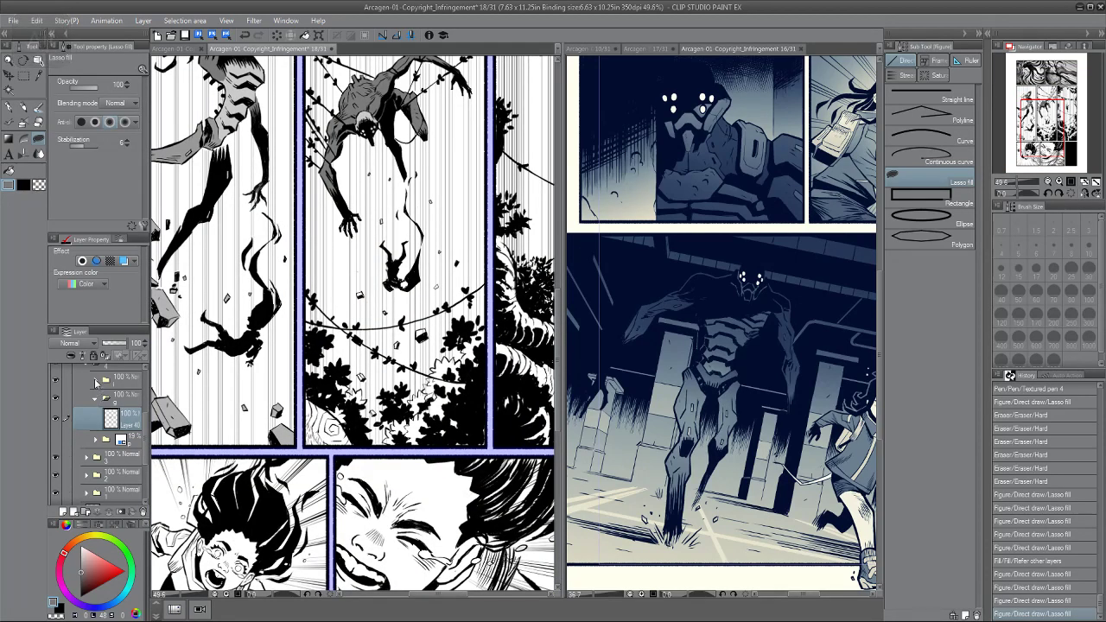
scroll(109, 443, up, 3)
click(134, 472)
key(e)
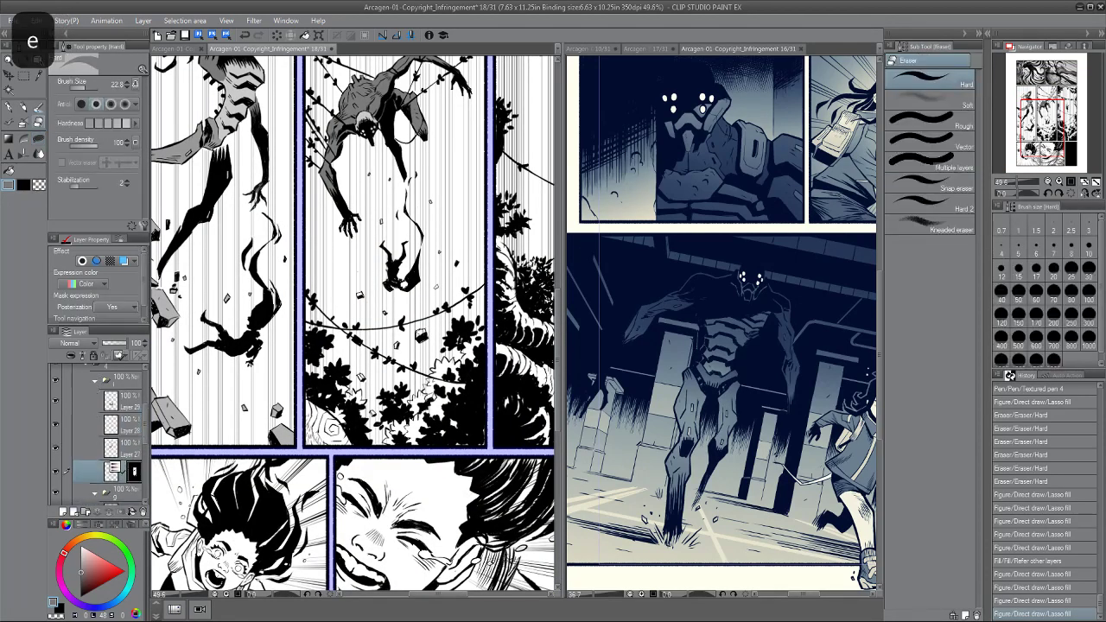
scroll(406, 328, up, 3)
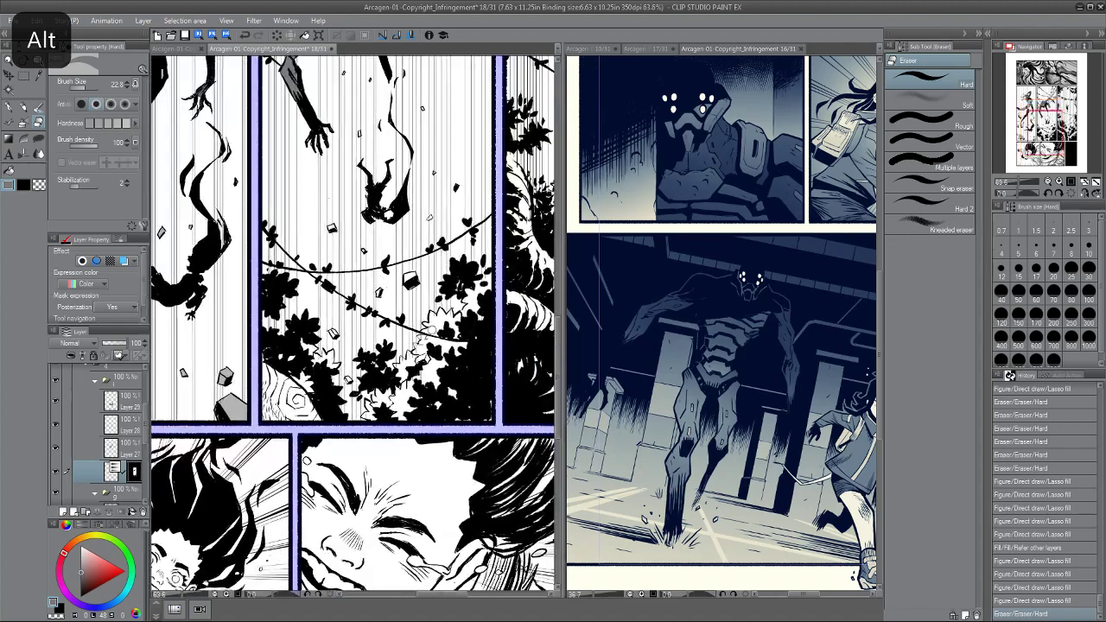
mouse_move(419, 347)
mouse_down()
mouse_move(420, 334)
mouse_move(409, 356)
mouse_up()
drag(446, 311, 455, 321)
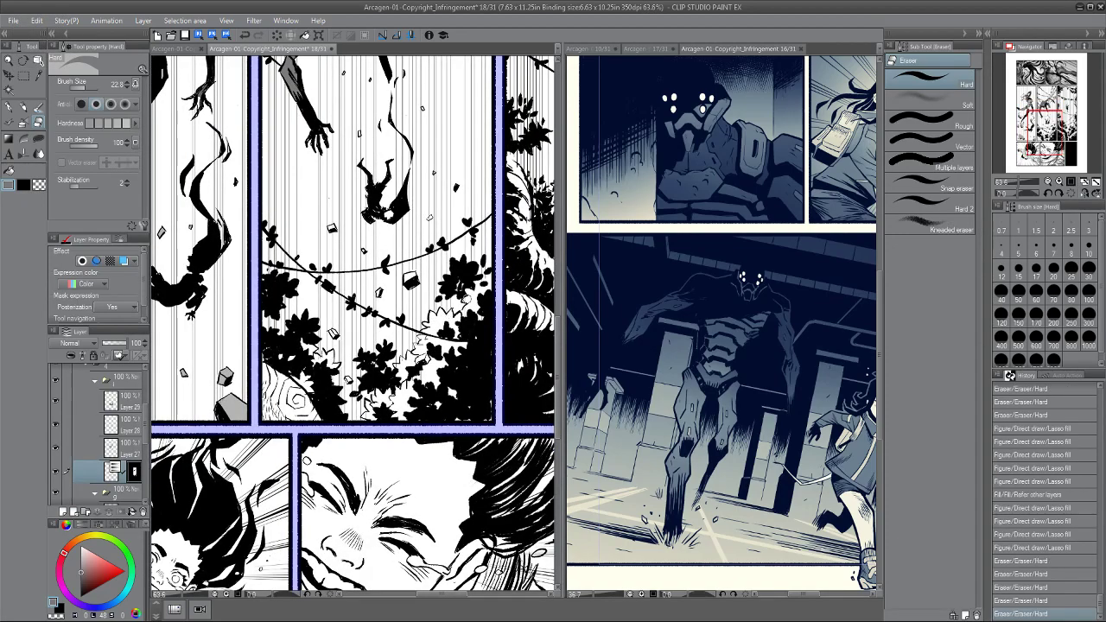
drag(481, 278, 488, 288)
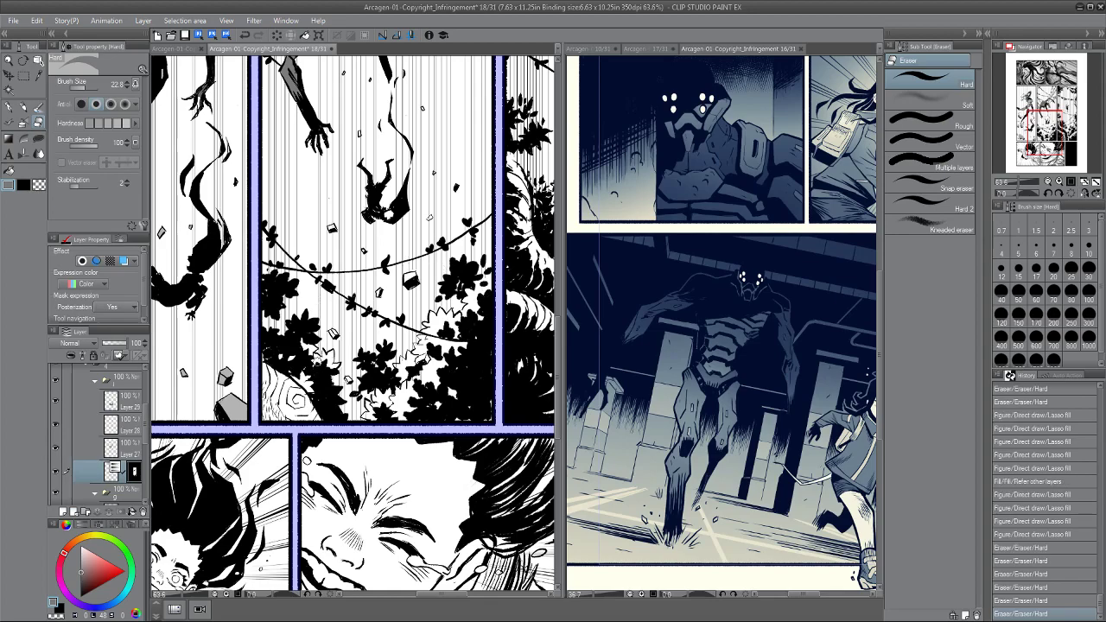
Erase the stream lines crossing the leaves and trunk in the lower left and bottom center of the middle panel.
drag(333, 354, 280, 368)
drag(368, 405, 372, 409)
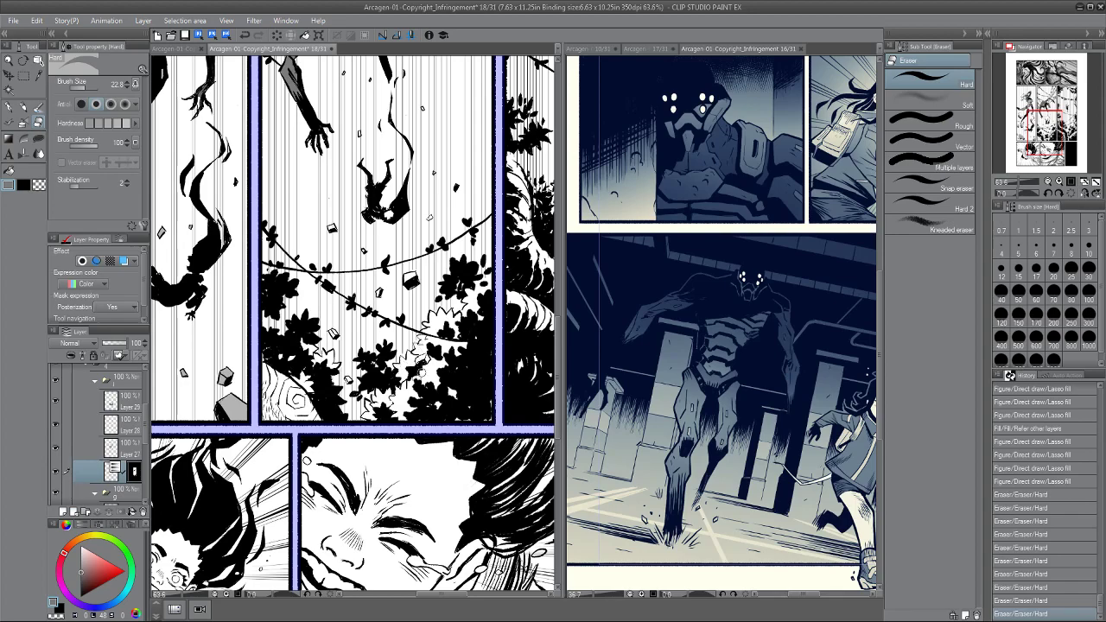
drag(400, 377, 409, 389)
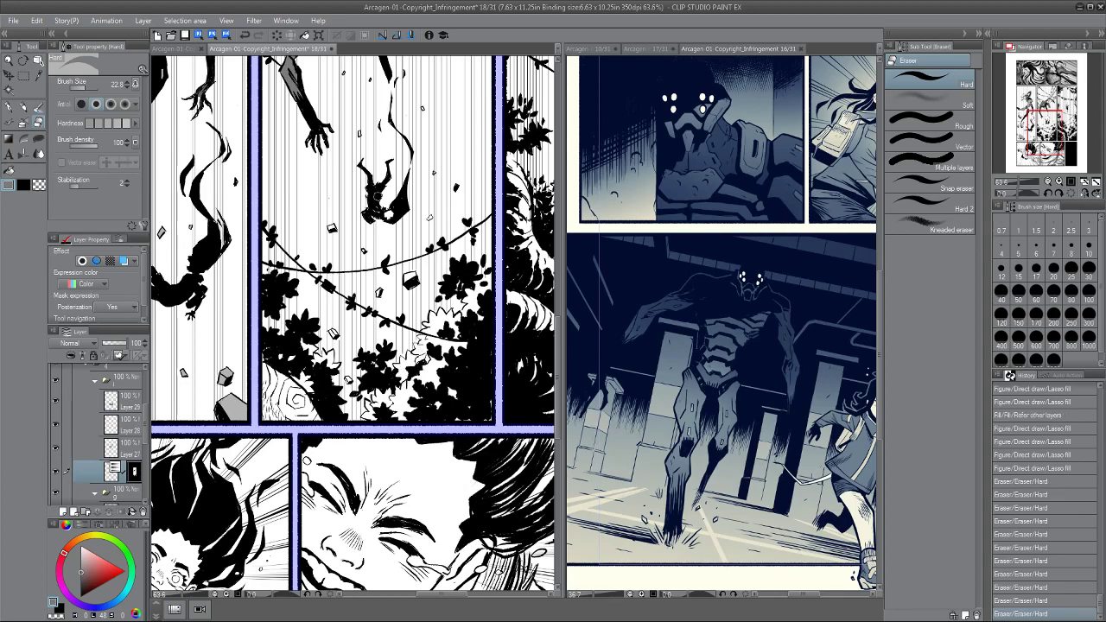
click(268, 290)
Review the creature tones and cleared stream lines in the falling panels, close up and across the whole page.
scroll(271, 294, down, 2)
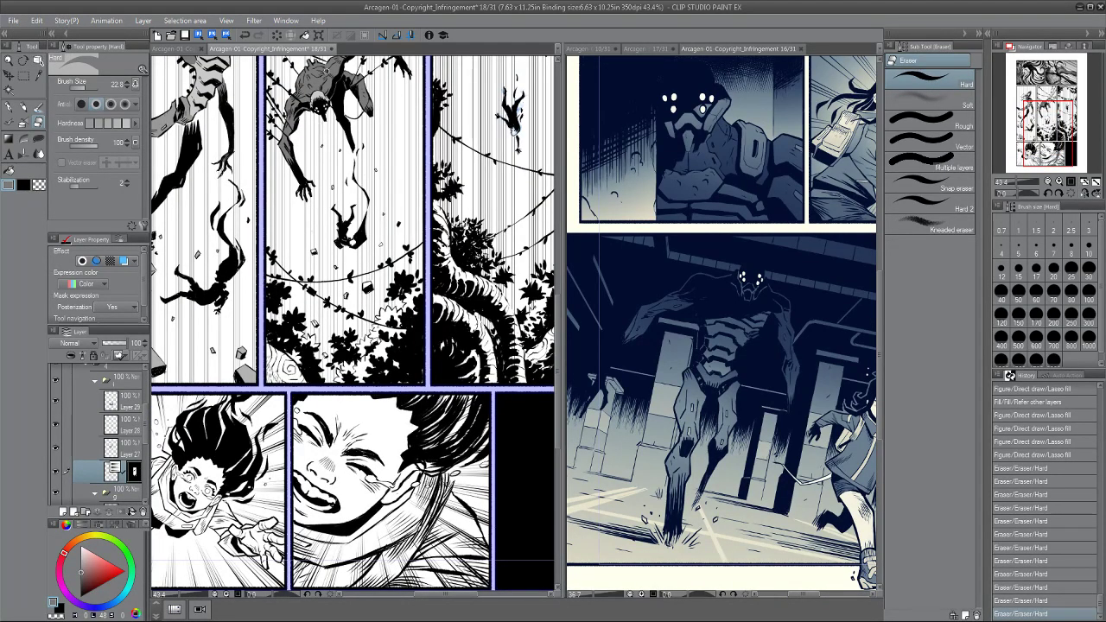
drag(247, 143, 330, 273)
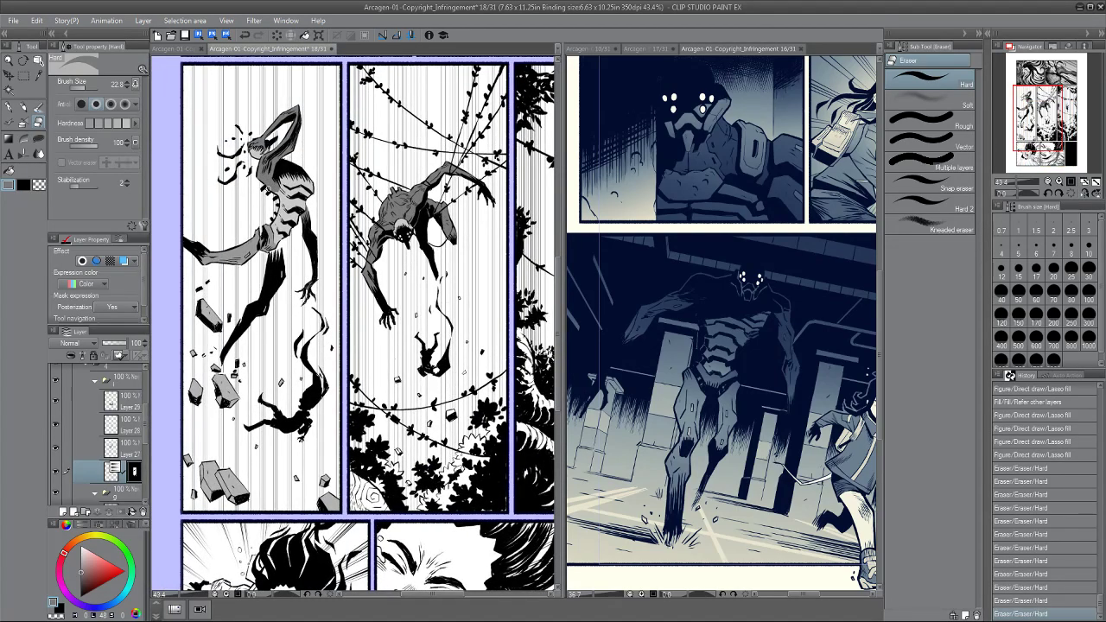
drag(277, 156, 224, 192)
mouse_move(275, 217)
mouse_down()
mouse_move(272, 227)
mouse_move(307, 220)
mouse_move(291, 213)
mouse_up()
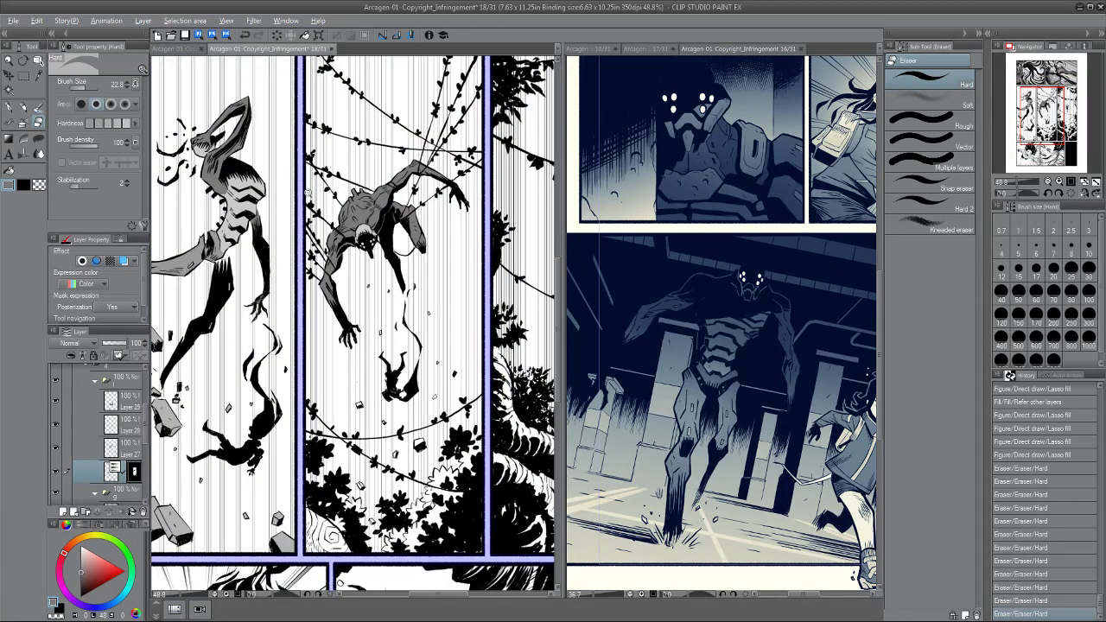
scroll(308, 192, down, 5)
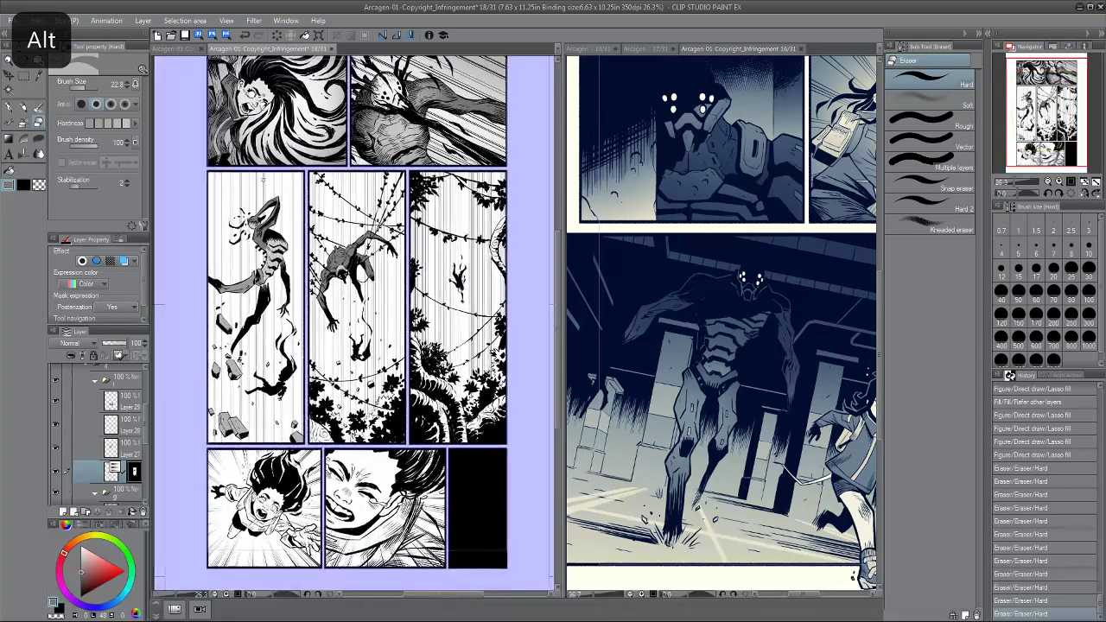
scroll(259, 177, down, 3)
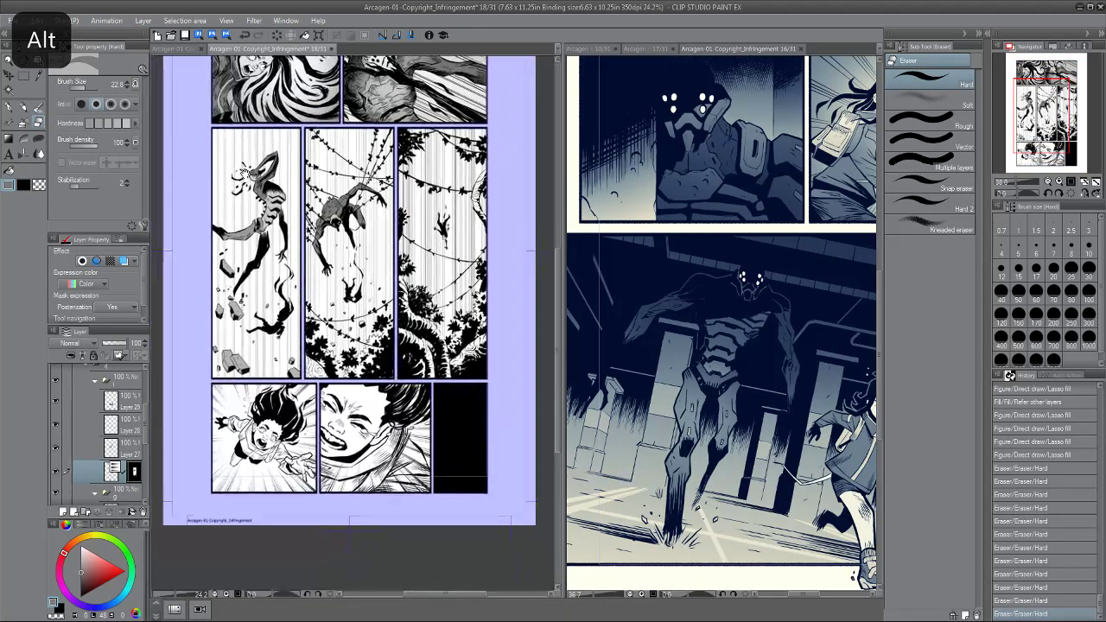
scroll(246, 177, up, 2)
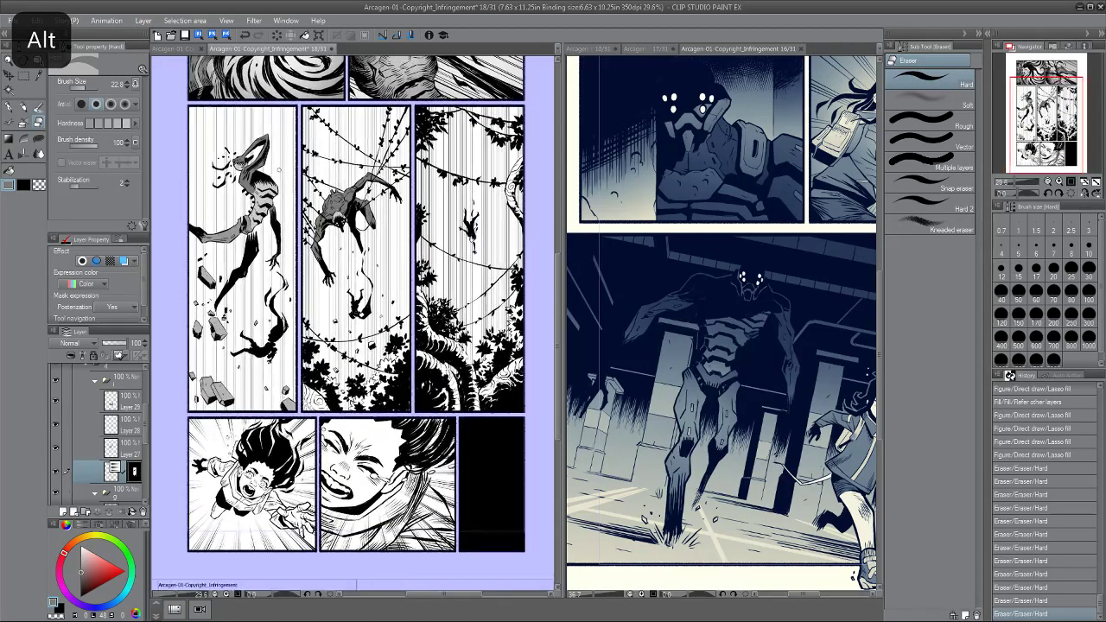
drag(315, 249, 307, 213)
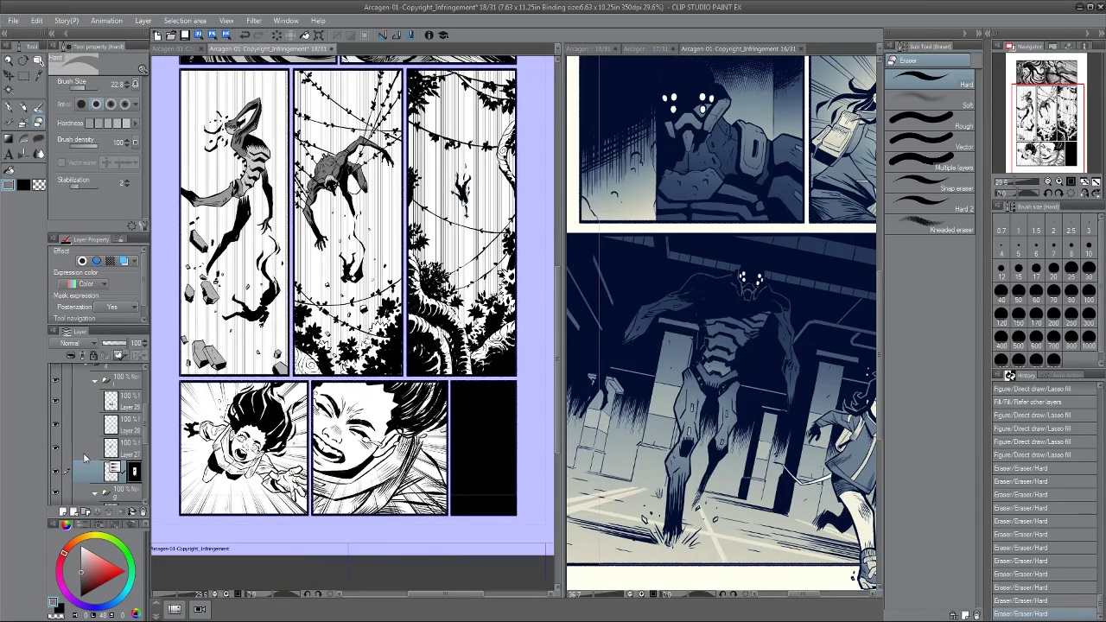
Add a new raster layer above folder 0's gray layer and start lasso-filling gray over the middle panel's right-hand foliage.
click(95, 381)
click(115, 419)
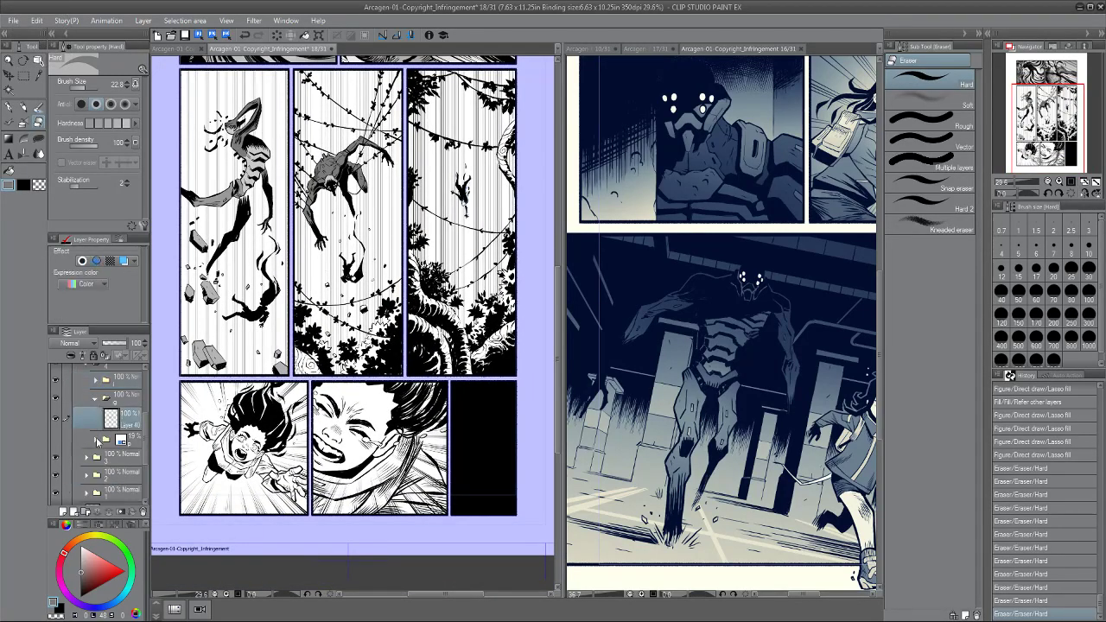
click(62, 511)
key(p)
scroll(335, 248, up, 5)
drag(365, 267, 344, 145)
key(u)
scroll(385, 314, up, 3)
drag(395, 247, 389, 233)
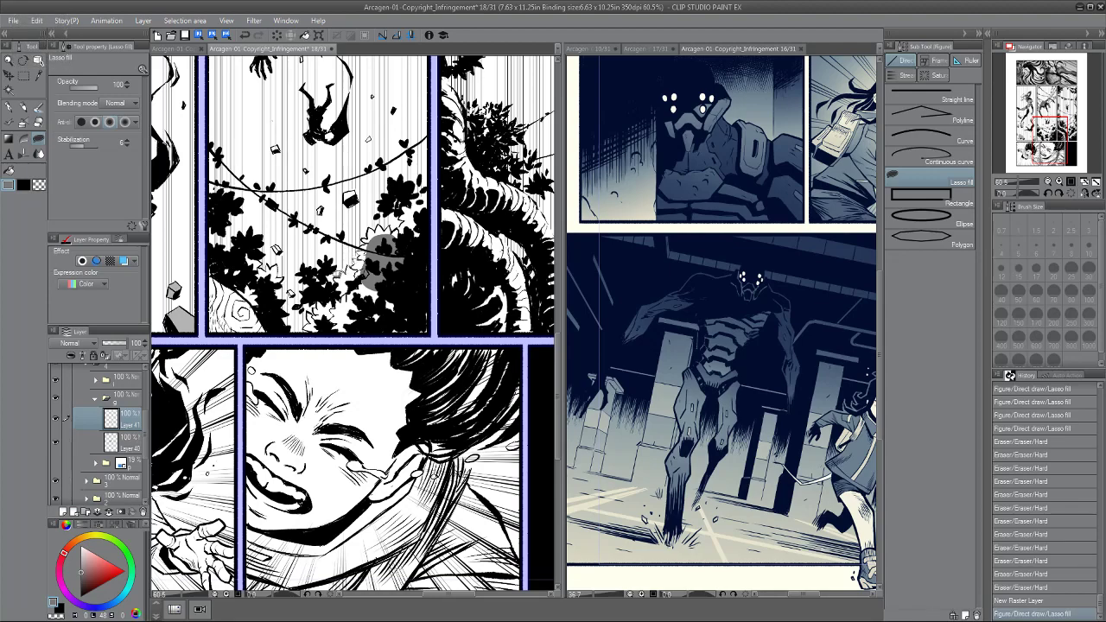
Extend the gray Lasso fill through the right-hand foliage, from the panel's bottom edge up to the outlined leaves around the vine.
mouse_move(373, 261)
mouse_down()
mouse_move(375, 292)
mouse_move(372, 272)
mouse_up()
drag(343, 316, 388, 298)
mouse_move(386, 211)
mouse_down()
mouse_move(354, 247)
mouse_move(367, 235)
mouse_move(360, 274)
mouse_move(348, 228)
mouse_up()
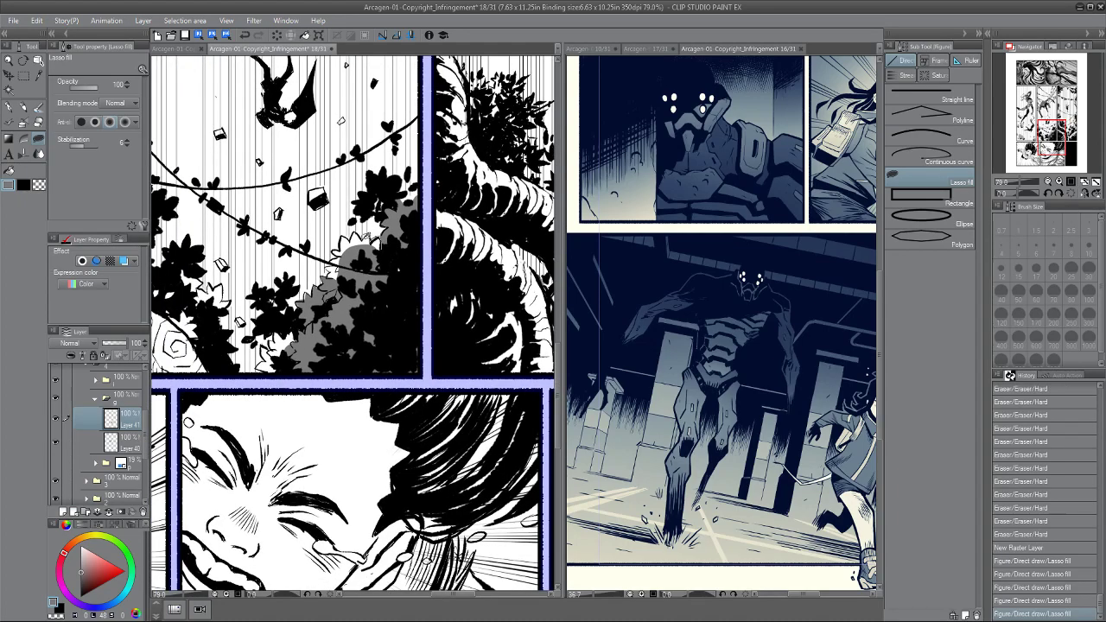
mouse_move(360, 250)
mouse_down()
mouse_move(346, 234)
mouse_move(368, 231)
mouse_up()
mouse_move(368, 234)
mouse_down()
mouse_move(375, 243)
mouse_move(341, 261)
mouse_move(395, 252)
mouse_up()
mouse_move(394, 260)
mouse_down()
mouse_move(412, 252)
mouse_move(432, 209)
mouse_up()
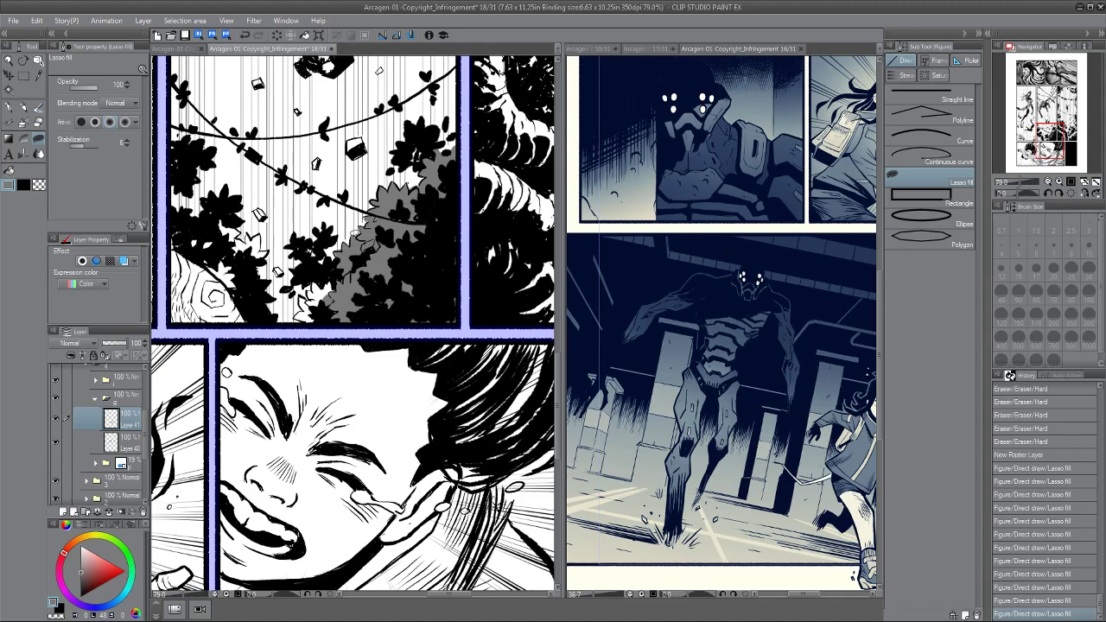
Trim the gray at the foliage's left edge with the Hard eraser and refill the outlined leaves there using Lasso fill.
key(e)
click(311, 283)
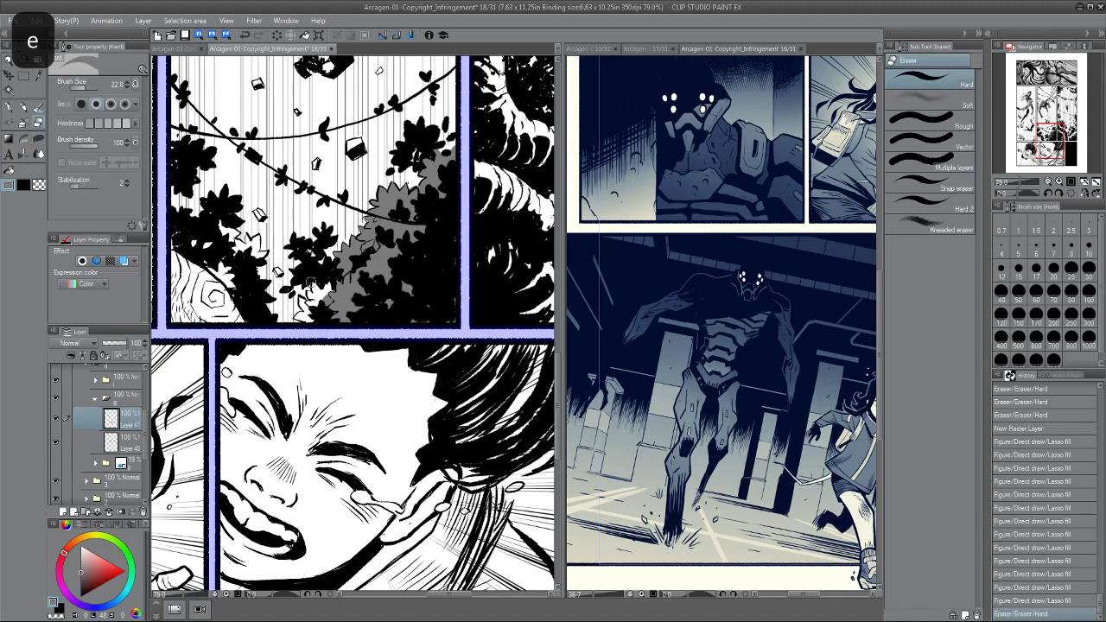
key(u)
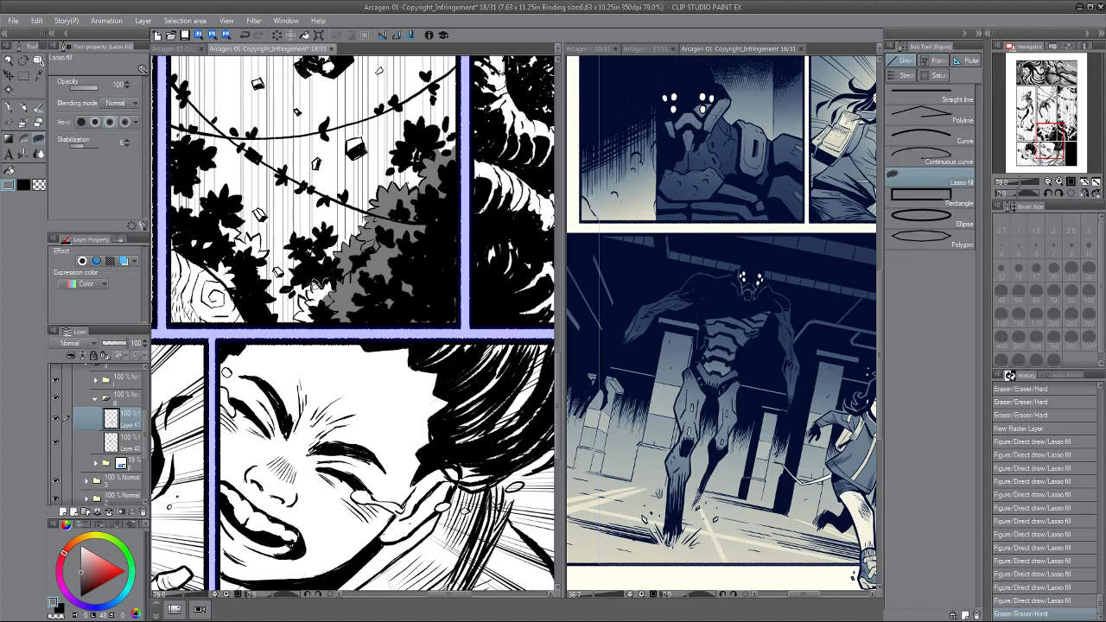
mouse_move(328, 285)
mouse_down()
mouse_move(325, 323)
mouse_move(330, 297)
mouse_move(314, 290)
mouse_up()
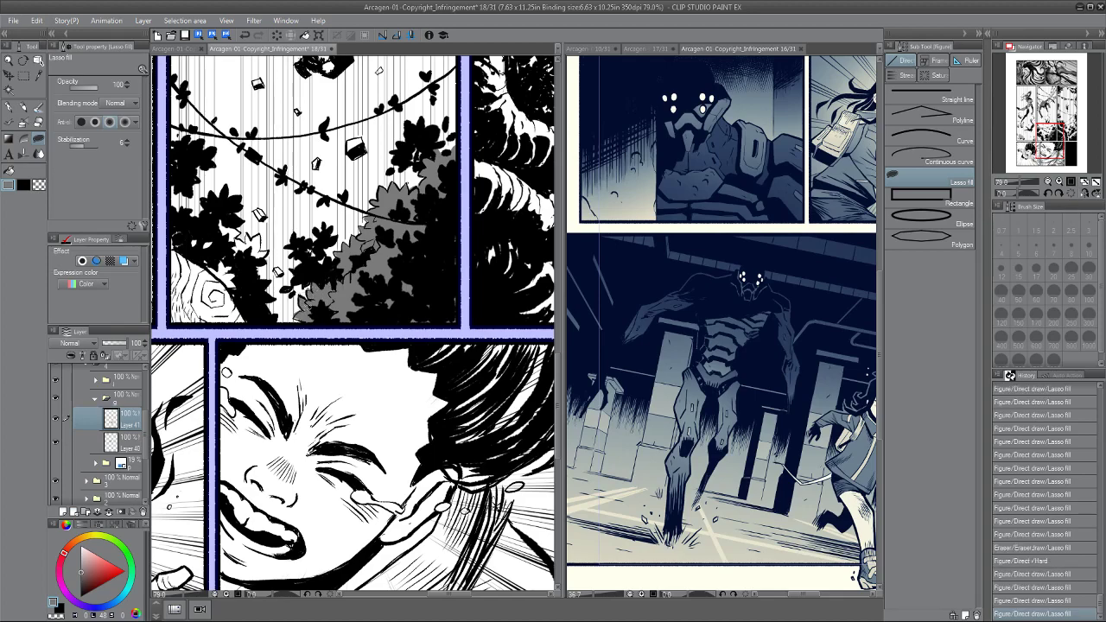
key(e)
click(293, 311)
Touch up the gray on the foliage's lower-left leaves and beside the hanging vine, using the Hard eraser and Lasso fill.
key(p)
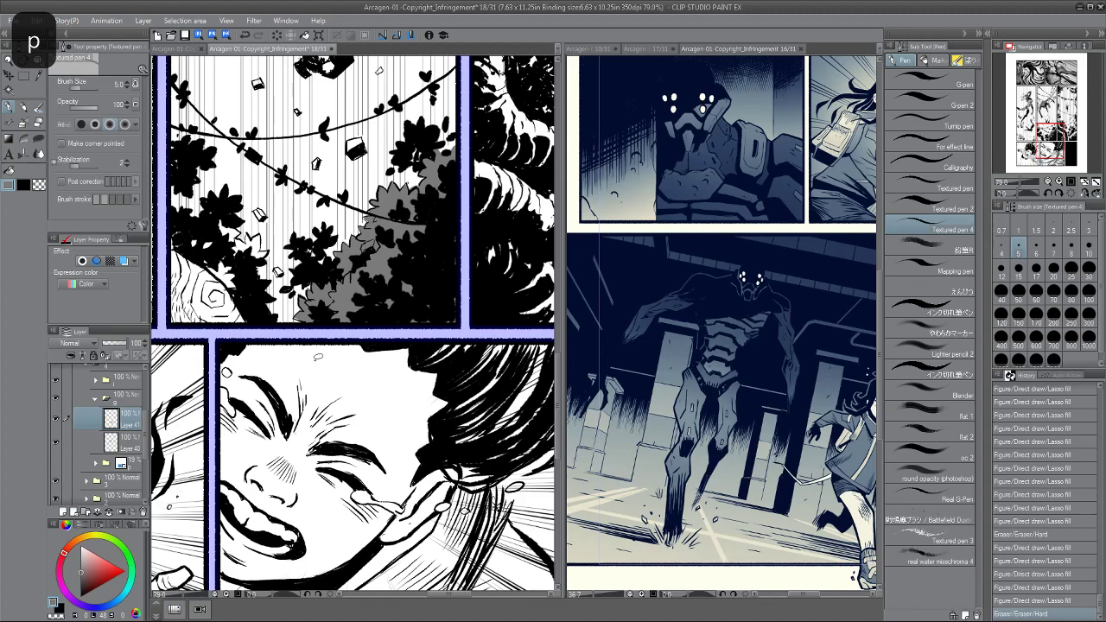
key(p)
drag(304, 285, 336, 307)
key(e)
key(u)
drag(395, 225, 394, 220)
drag(220, 224, 264, 230)
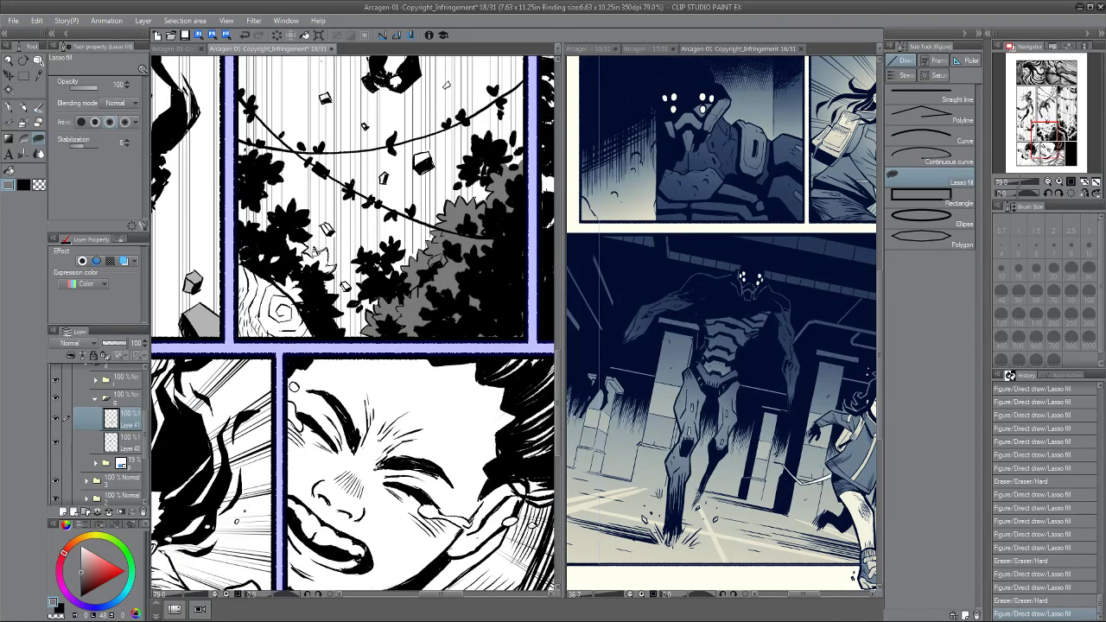
Fill the outlined leaves of the middle panel's left-hand foliage, above the carved rock, with gray using Lasso fill.
mouse_move(304, 250)
mouse_down()
mouse_move(283, 235)
mouse_move(272, 266)
mouse_up()
drag(275, 273, 262, 233)
drag(262, 239, 264, 237)
drag(266, 240, 287, 256)
drag(292, 259, 275, 245)
mouse_move(261, 239)
mouse_down()
mouse_move(248, 231)
mouse_move(261, 271)
mouse_move(235, 274)
mouse_move(211, 338)
mouse_up()
Select the stream-line layer's mask and use Lasso fill on it to clear the lines crossing the middle panel's lower foliage and debris.
scroll(276, 149, up, 4)
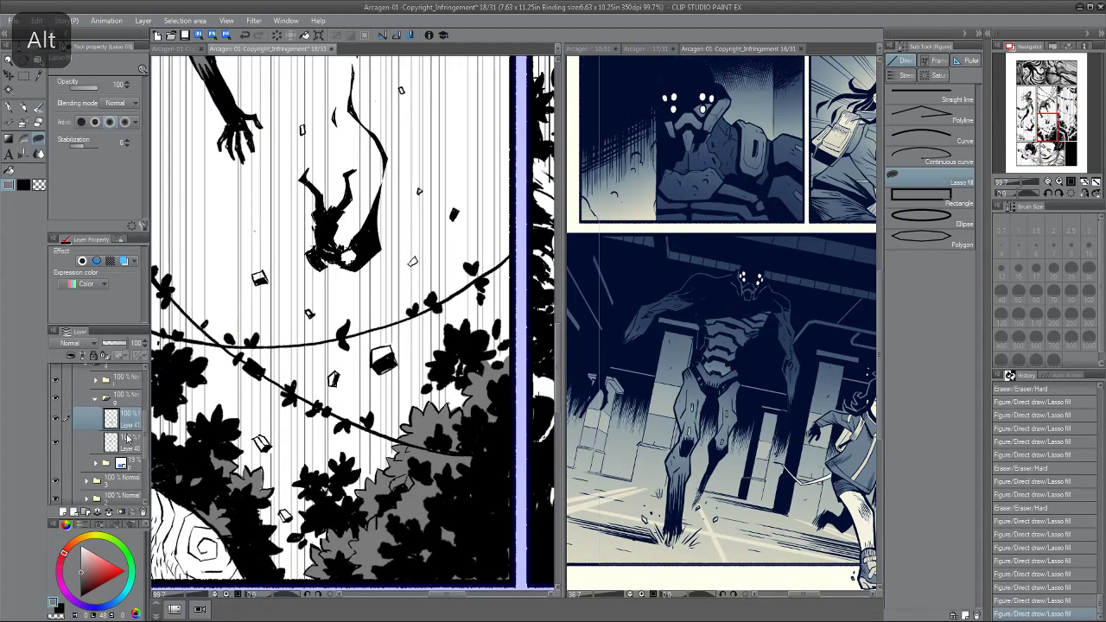
scroll(291, 168, up, 5)
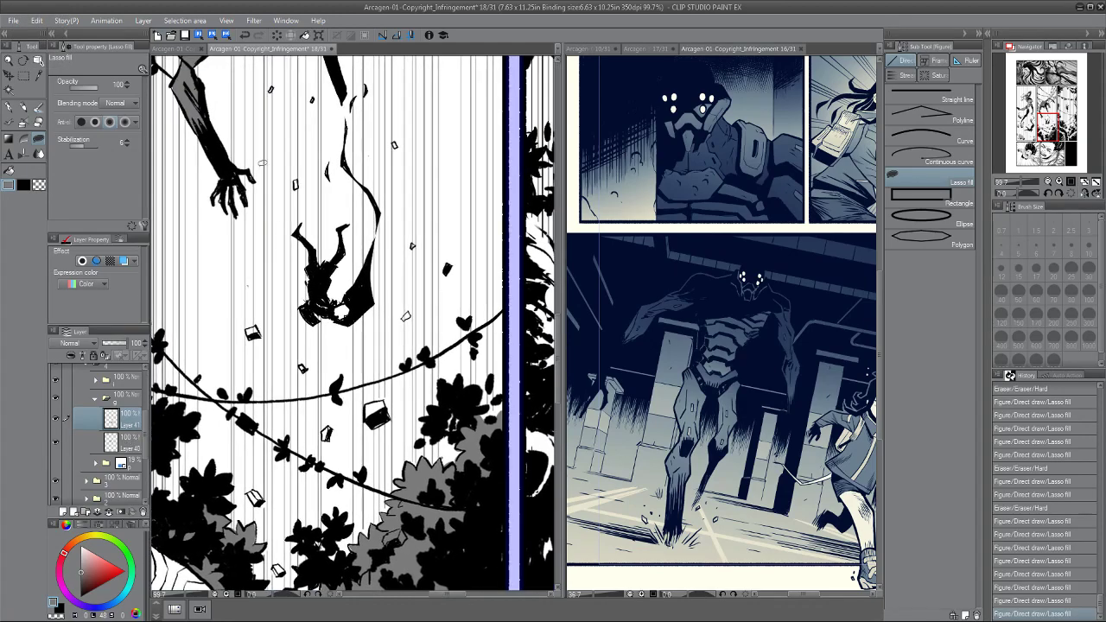
scroll(328, 116, down, 3)
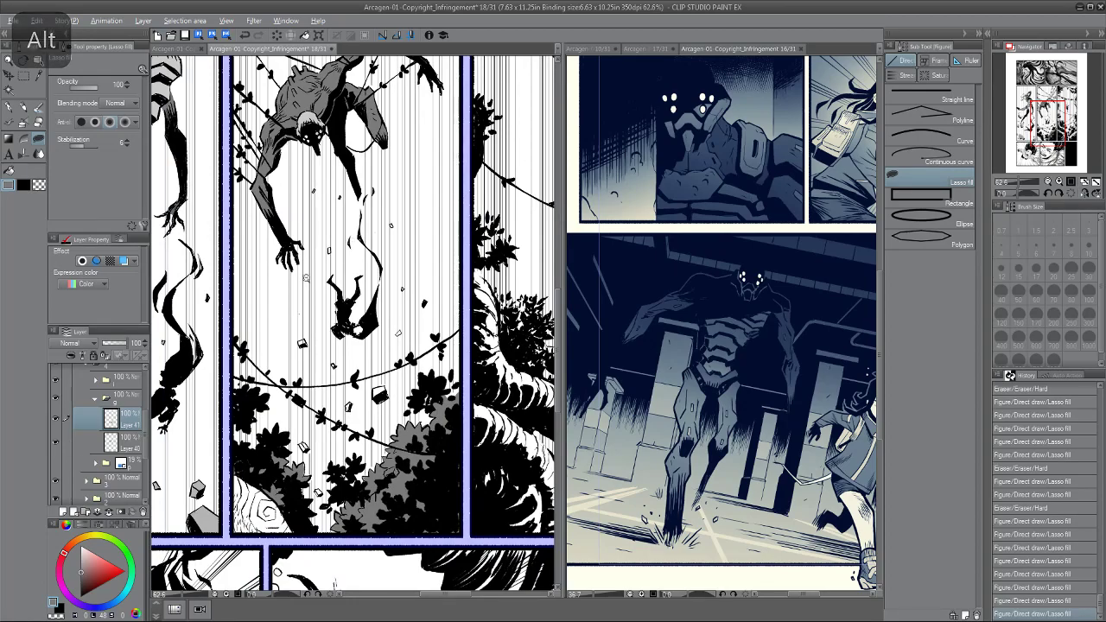
scroll(309, 237, down, 3)
scroll(298, 231, up, 5)
drag(312, 231, 267, 177)
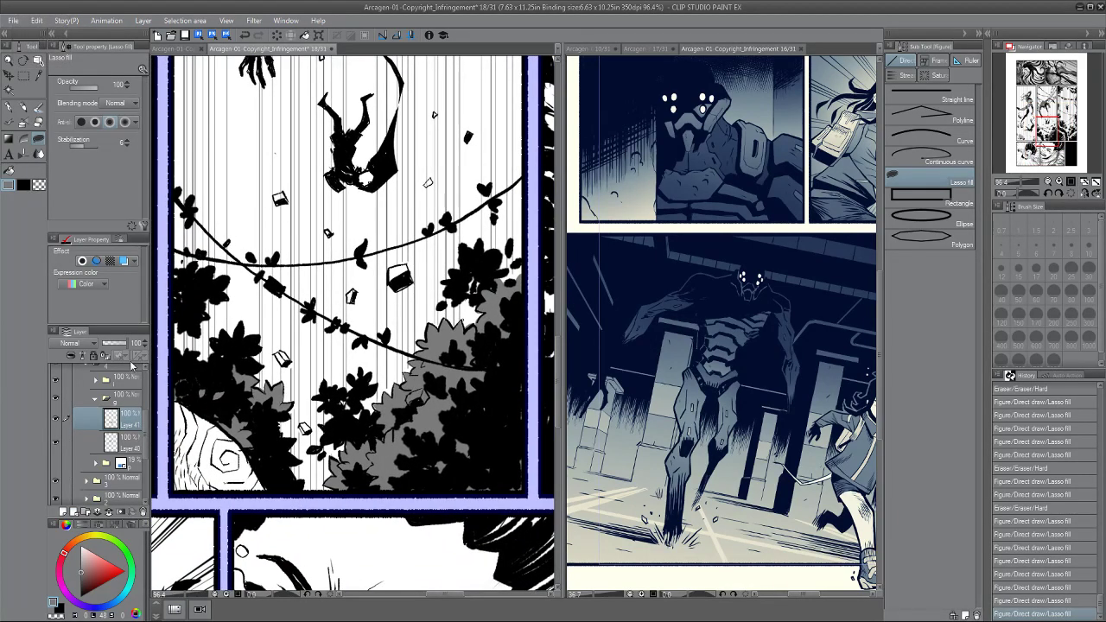
click(95, 381)
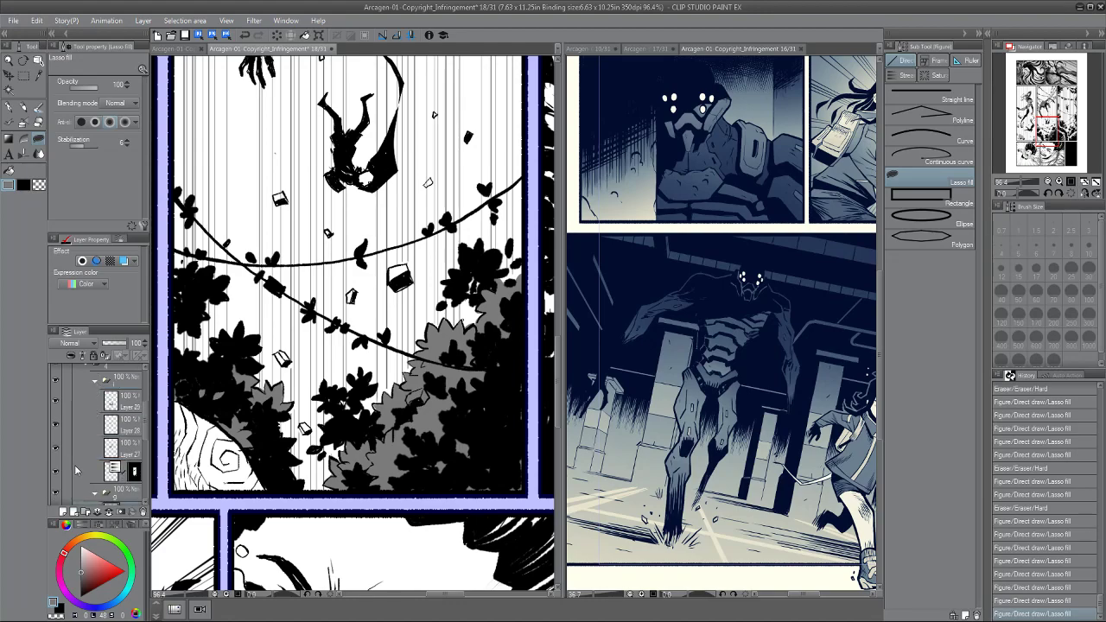
click(134, 467)
drag(364, 295, 339, 227)
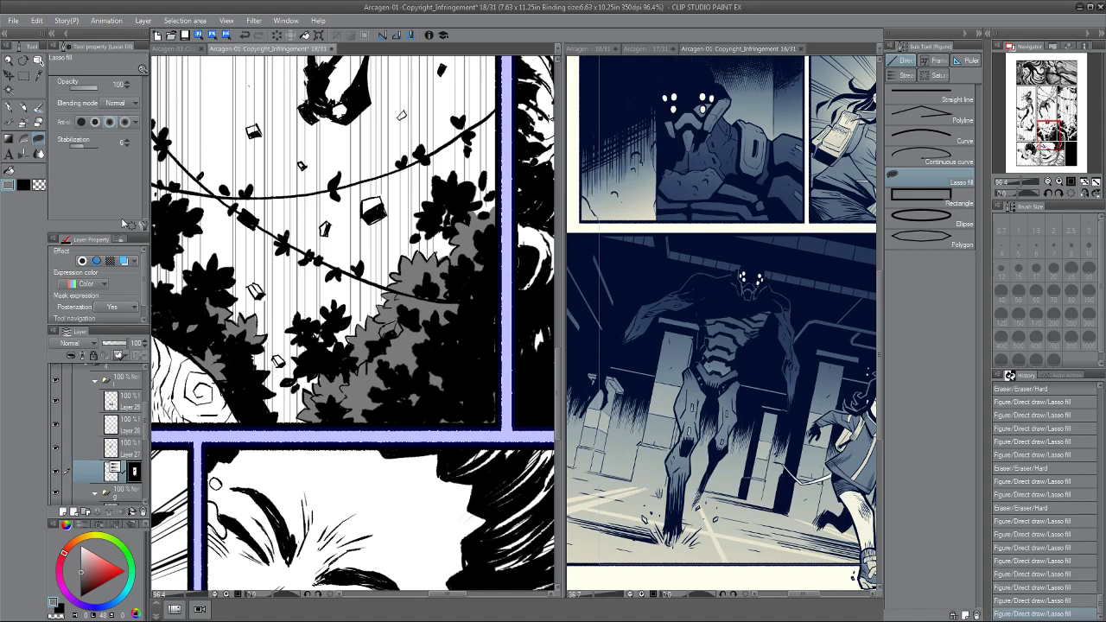
drag(372, 194, 375, 197)
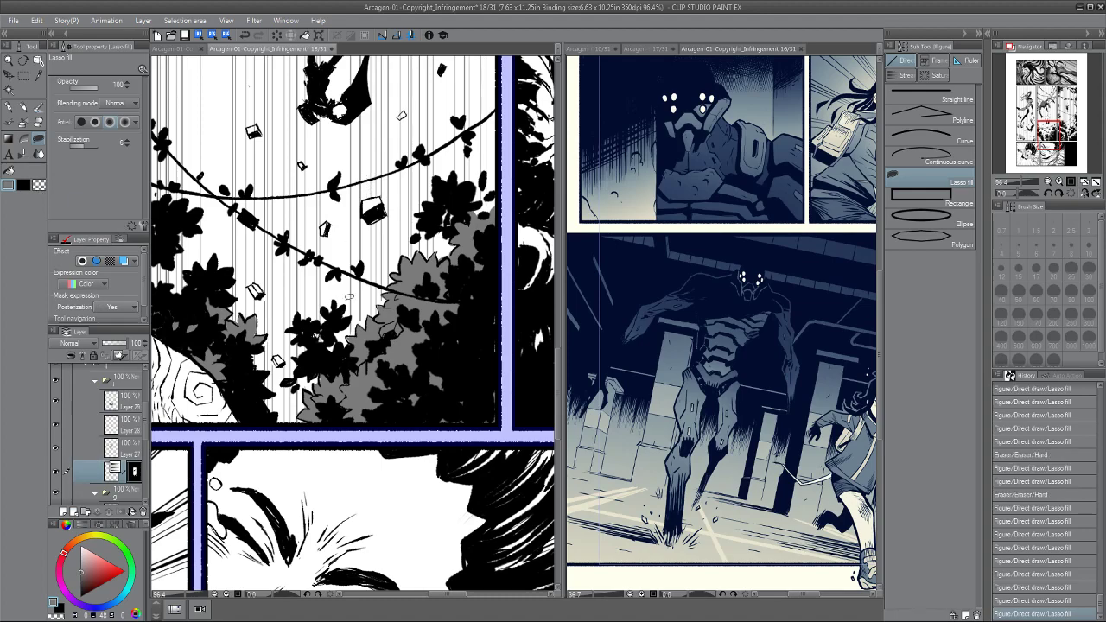
drag(357, 317, 359, 302)
drag(285, 258, 303, 239)
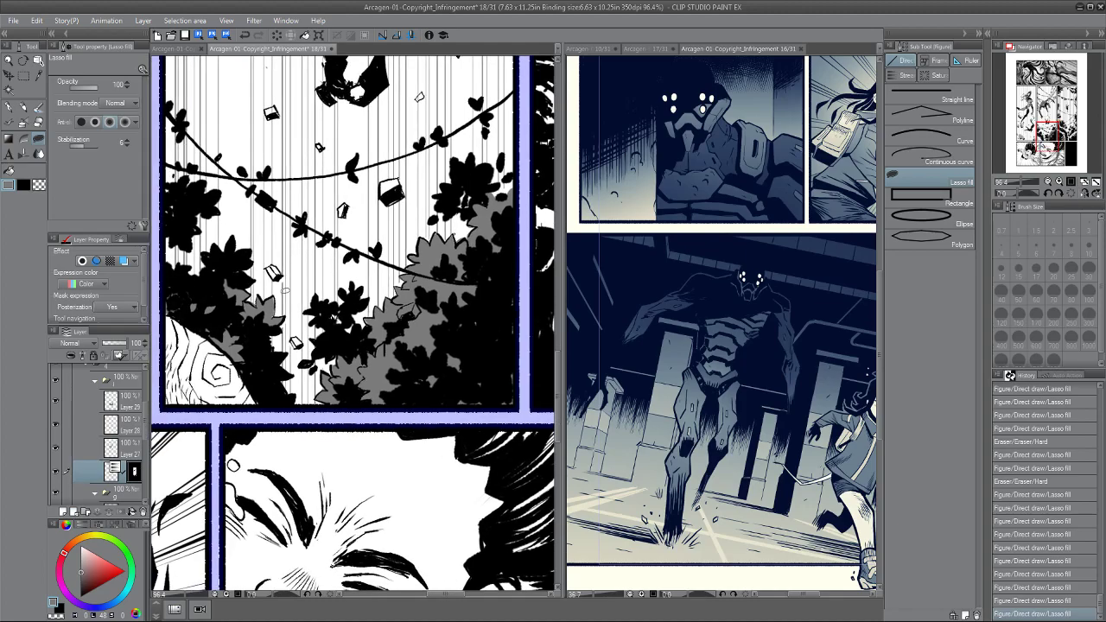
drag(326, 356, 313, 317)
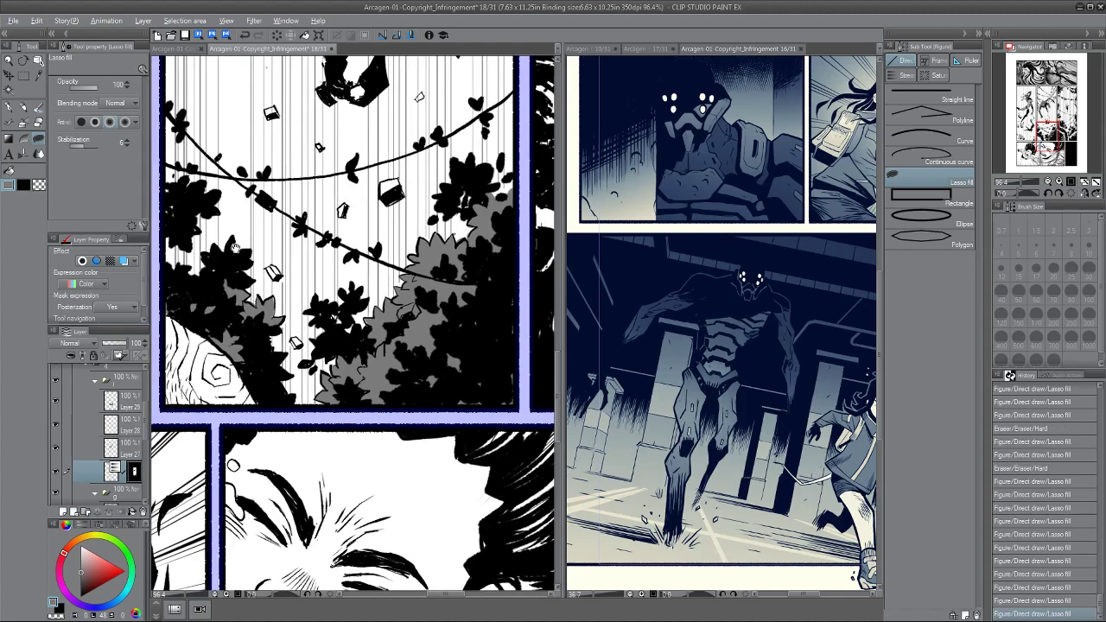
Return to Layer 41 and lasso-fill gray on the large falling rock and the smaller debris around the middle panel's vines.
scroll(230, 246, down, 6)
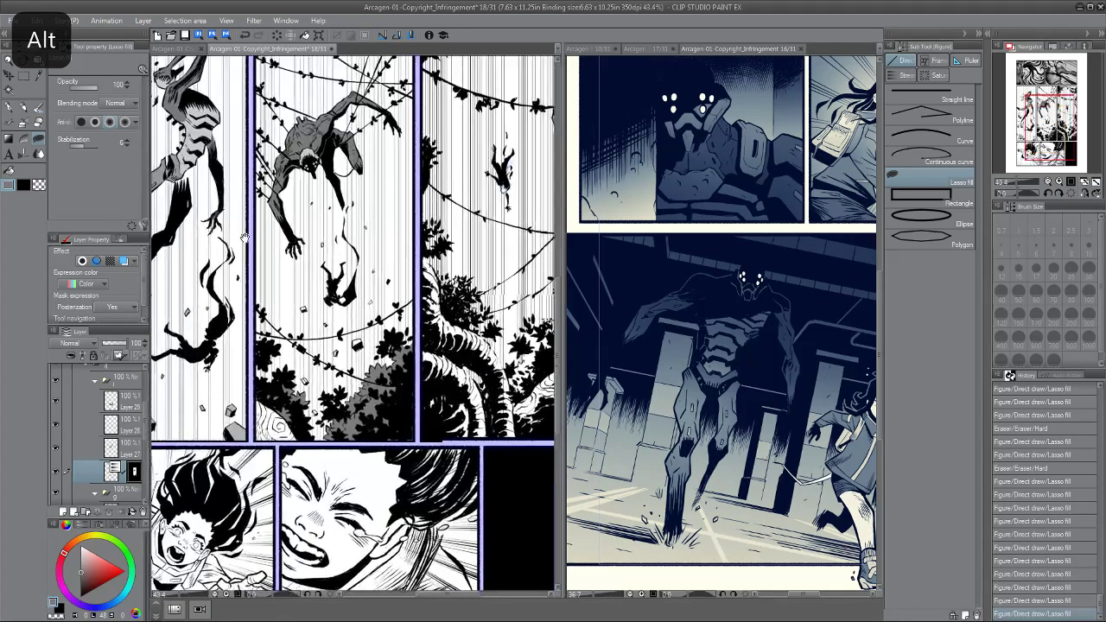
drag(245, 237, 251, 246)
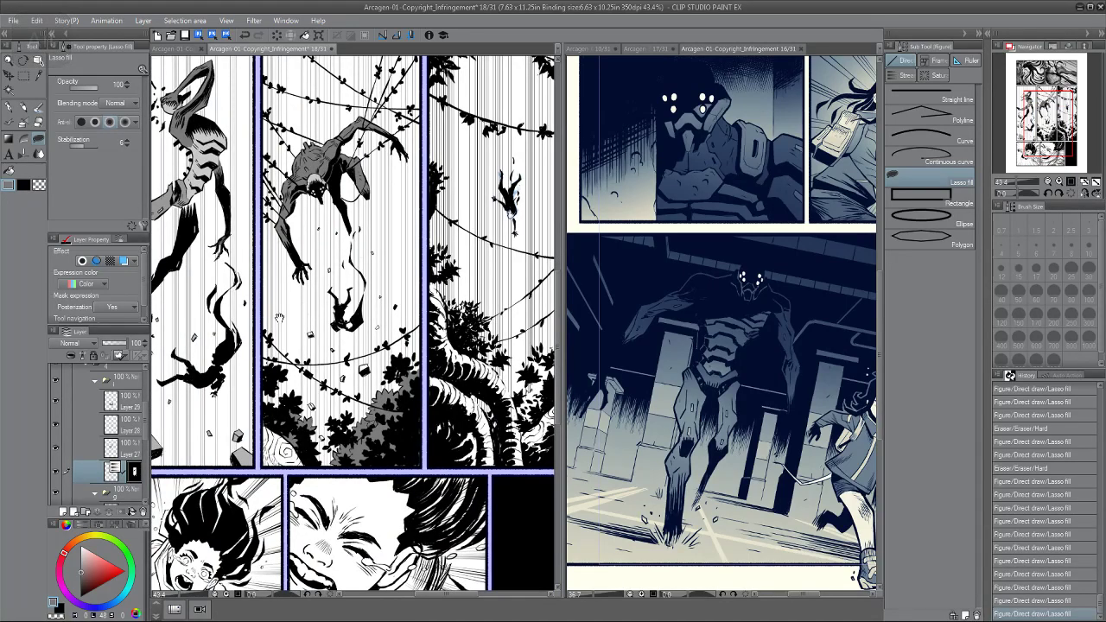
scroll(283, 320, up, 3)
mouse_move(268, 285)
mouse_down()
mouse_move(268, 252)
mouse_move(359, 246)
mouse_up()
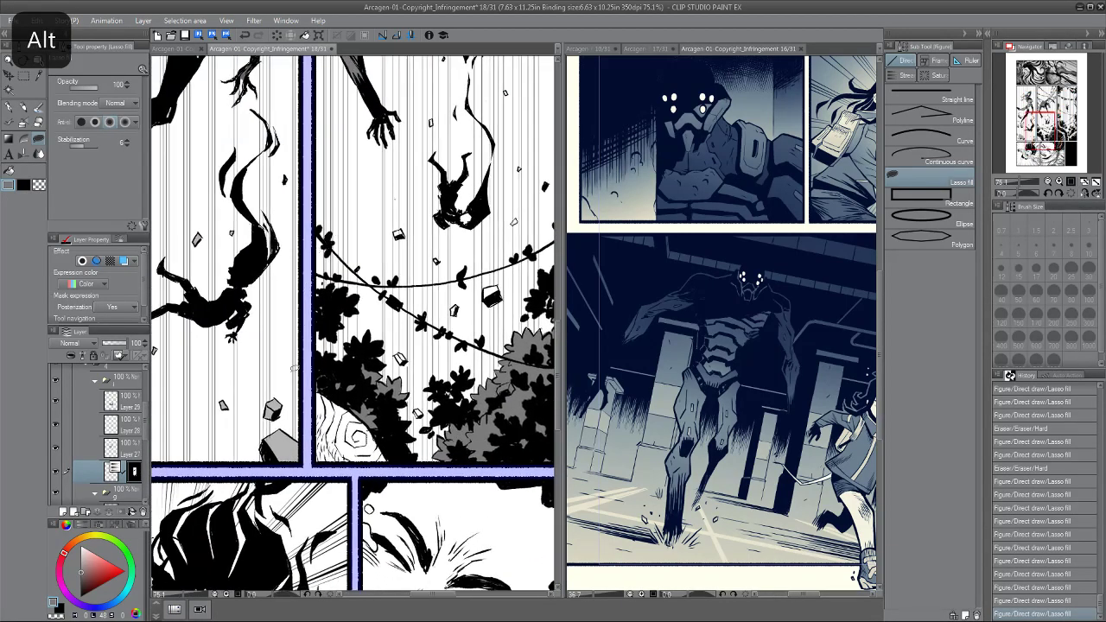
key(p)
drag(326, 374, 207, 303)
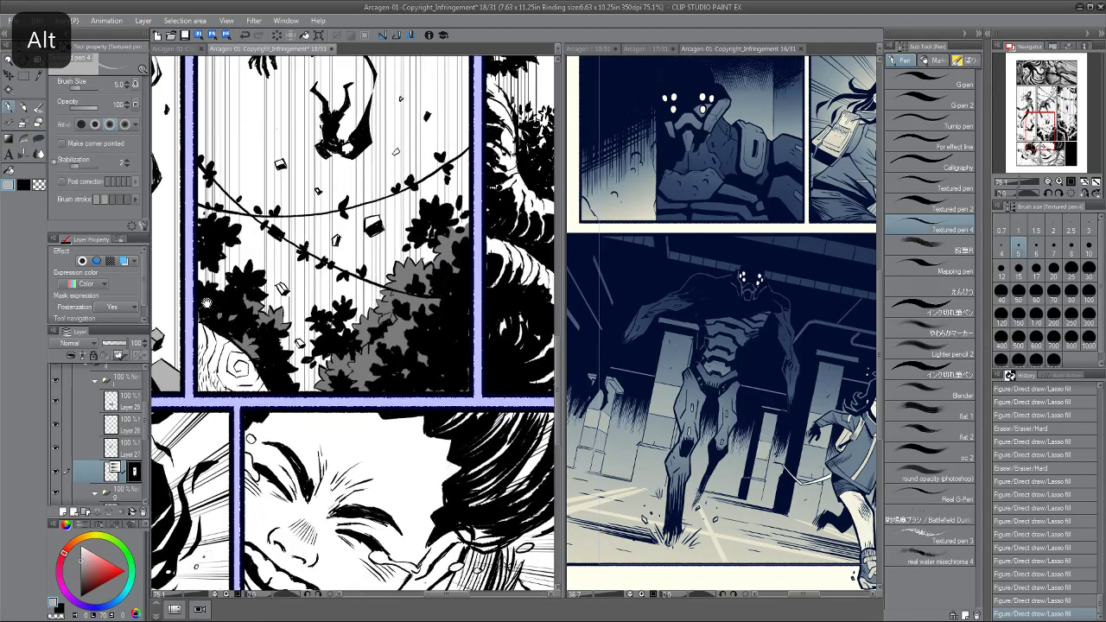
click(95, 380)
click(127, 421)
click(56, 419)
click(56, 419)
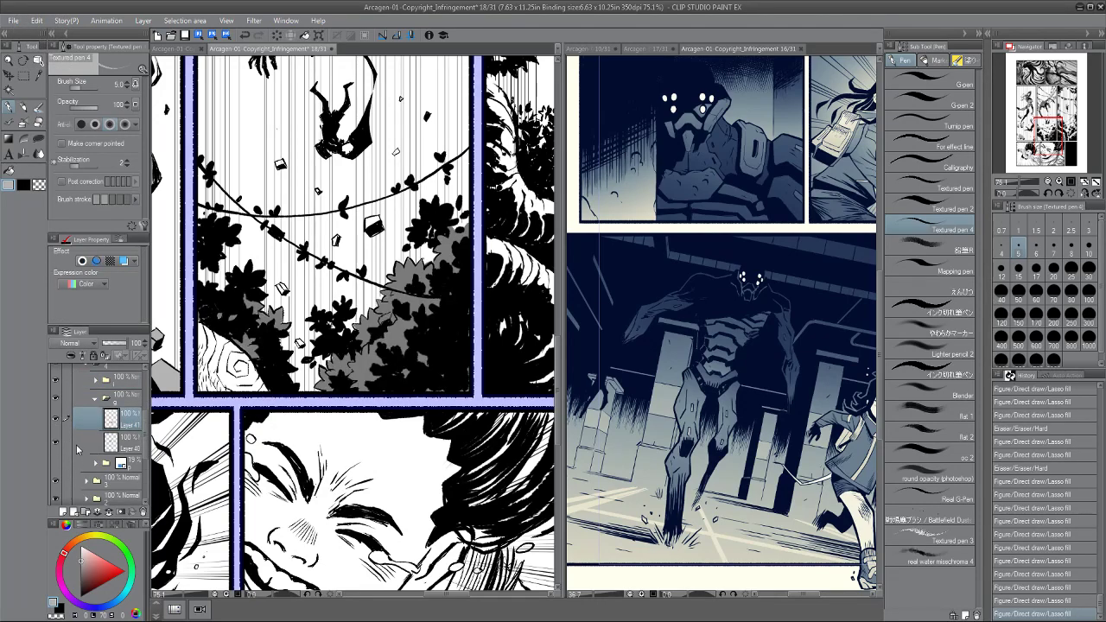
key(u)
scroll(347, 223, up, 2)
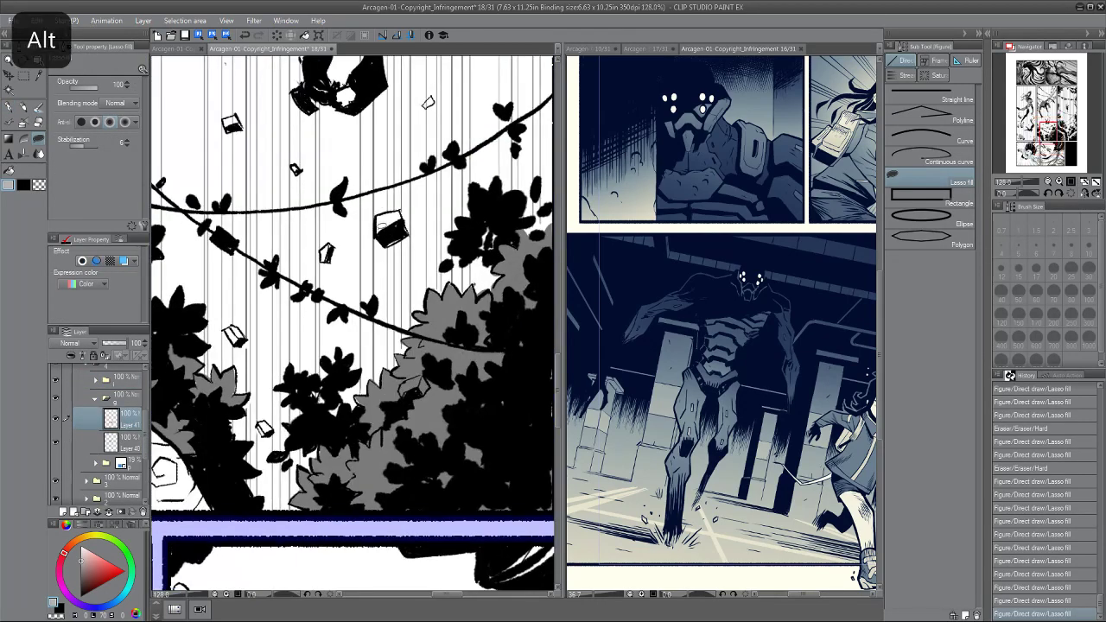
mouse_move(377, 228)
mouse_down()
mouse_move(401, 213)
mouse_move(378, 216)
mouse_move(376, 228)
mouse_up()
drag(322, 260, 321, 246)
mouse_move(208, 310)
mouse_down()
mouse_move(278, 258)
mouse_move(272, 309)
mouse_up()
drag(272, 309, 254, 256)
mouse_move(281, 336)
mouse_down()
mouse_move(302, 353)
mouse_move(289, 342)
mouse_up()
mouse_move(268, 267)
mouse_down()
mouse_move(289, 323)
mouse_move(247, 422)
mouse_up()
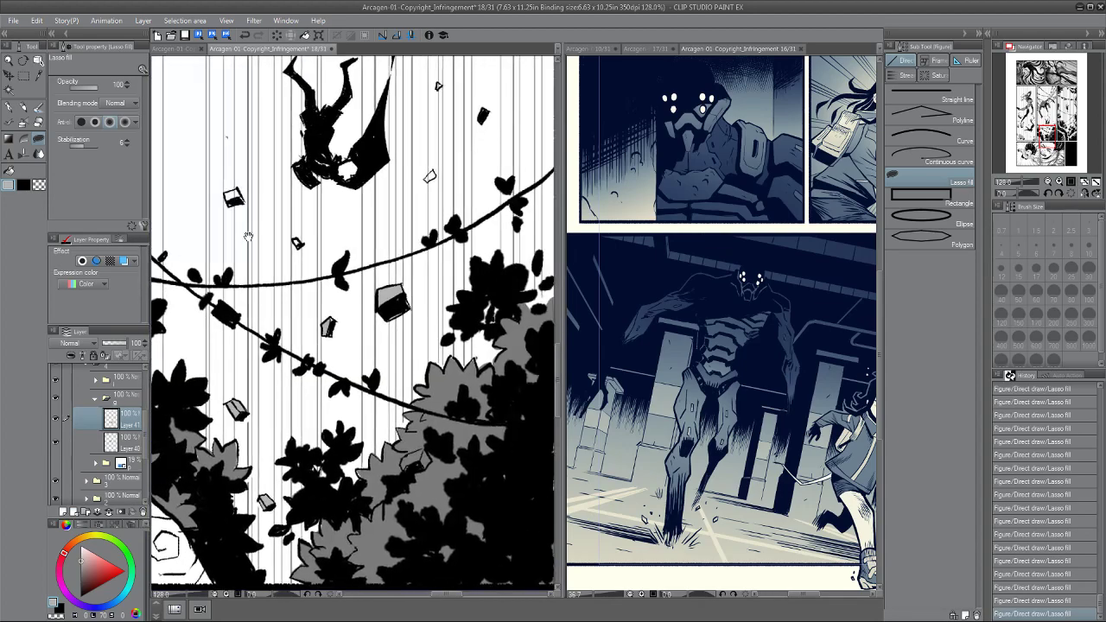
Lasso-fill gray on the small debris pieces surrounding the falling figure, up to the creature's hanging hand.
drag(303, 247, 296, 241)
drag(216, 188, 248, 226)
mouse_move(272, 226)
mouse_down()
mouse_move(258, 239)
mouse_move(274, 232)
mouse_up()
drag(457, 213, 353, 209)
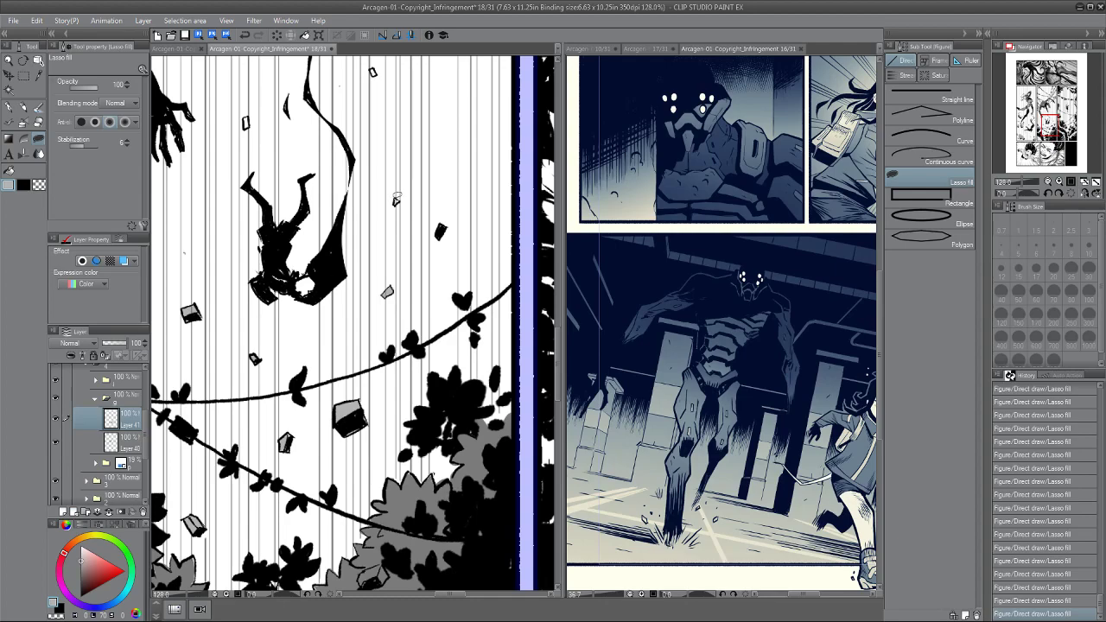
drag(375, 67, 397, 187)
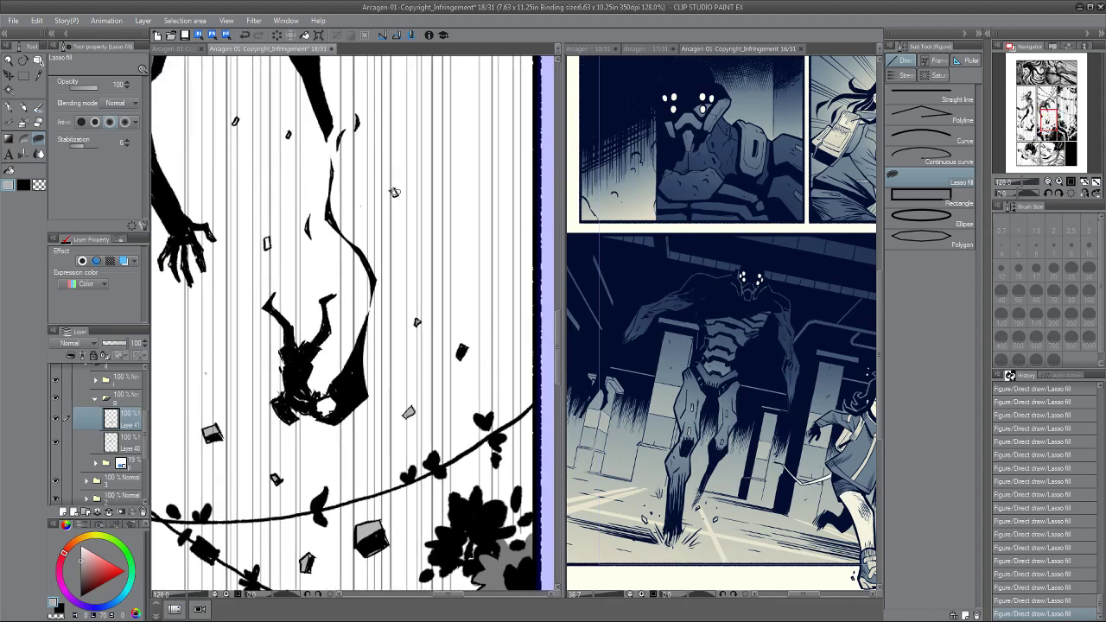
drag(268, 231, 289, 244)
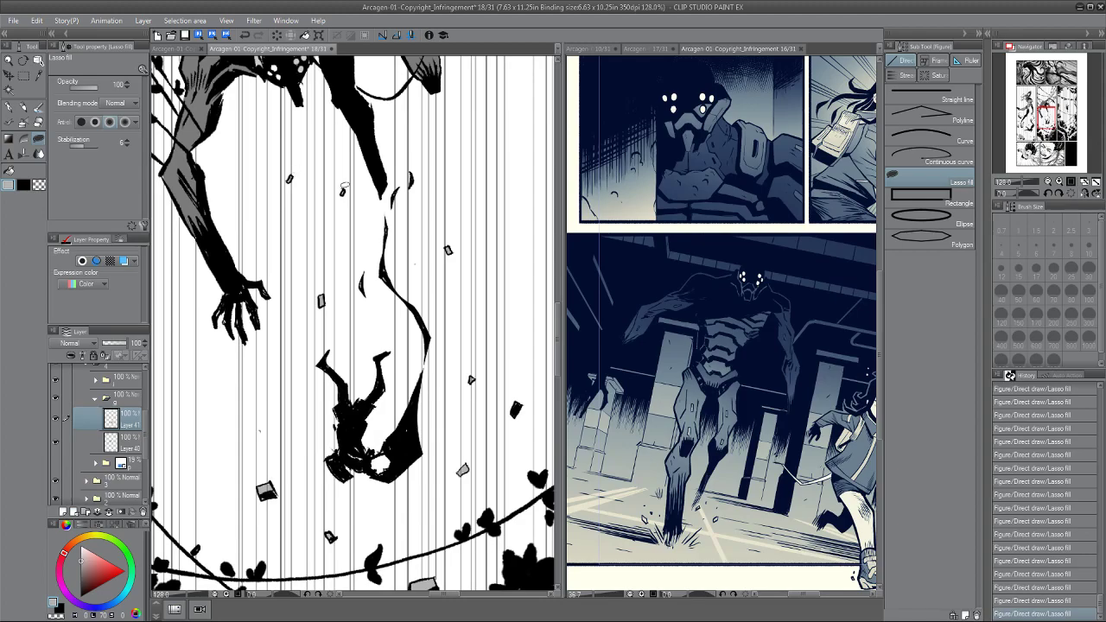
drag(314, 173, 222, 160)
Clear the stream lines crossing the debris near the falling figure by working on the stream-line layer's mask with the Hard eraser.
click(95, 381)
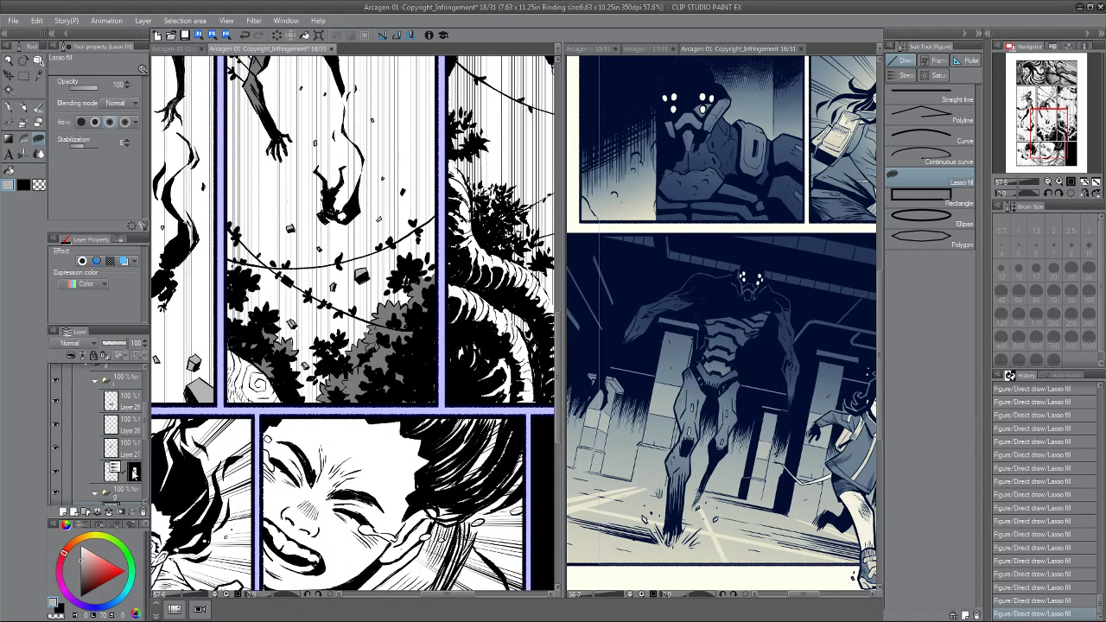
click(120, 468)
scroll(311, 199, up, 4)
key(e)
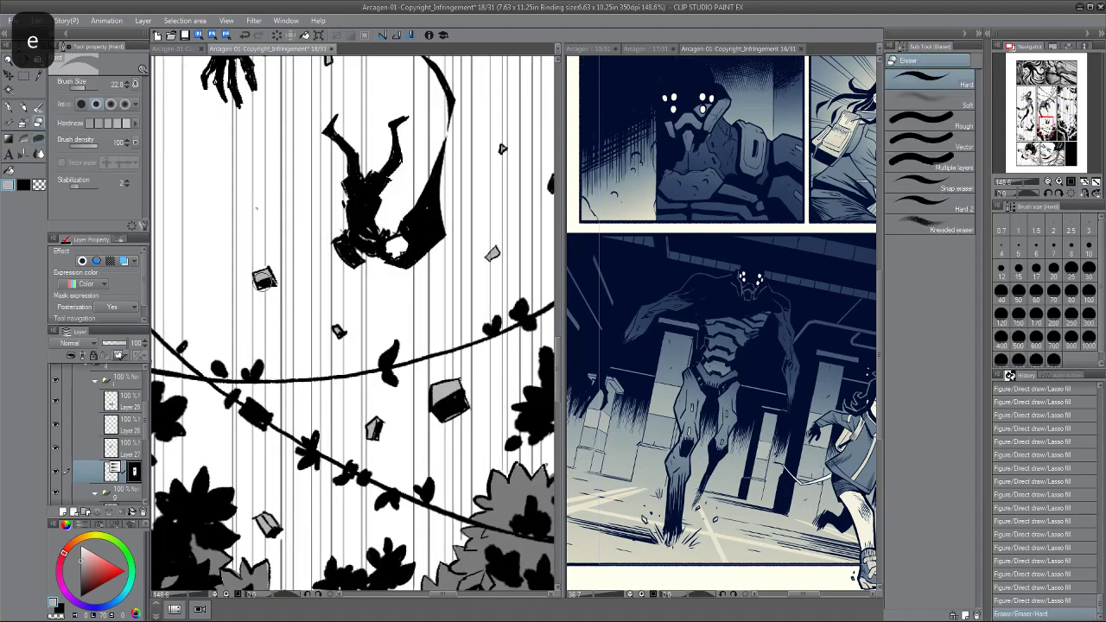
drag(437, 276, 444, 276)
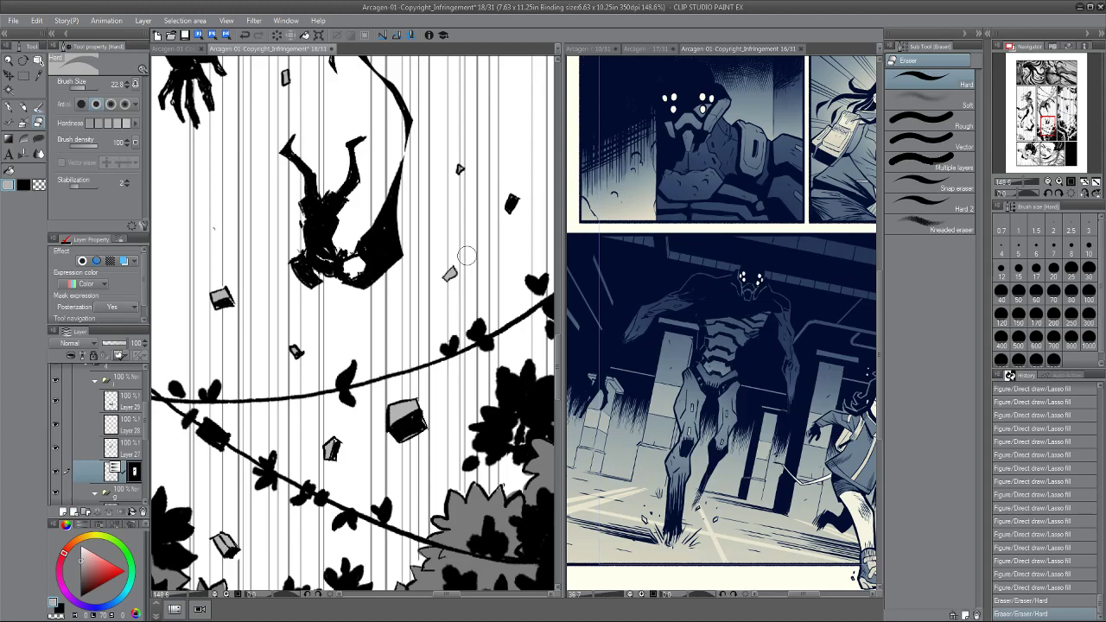
Add a new raster layer directly above Layer 40 and clip it to the layer below.
scroll(285, 166, down, 6)
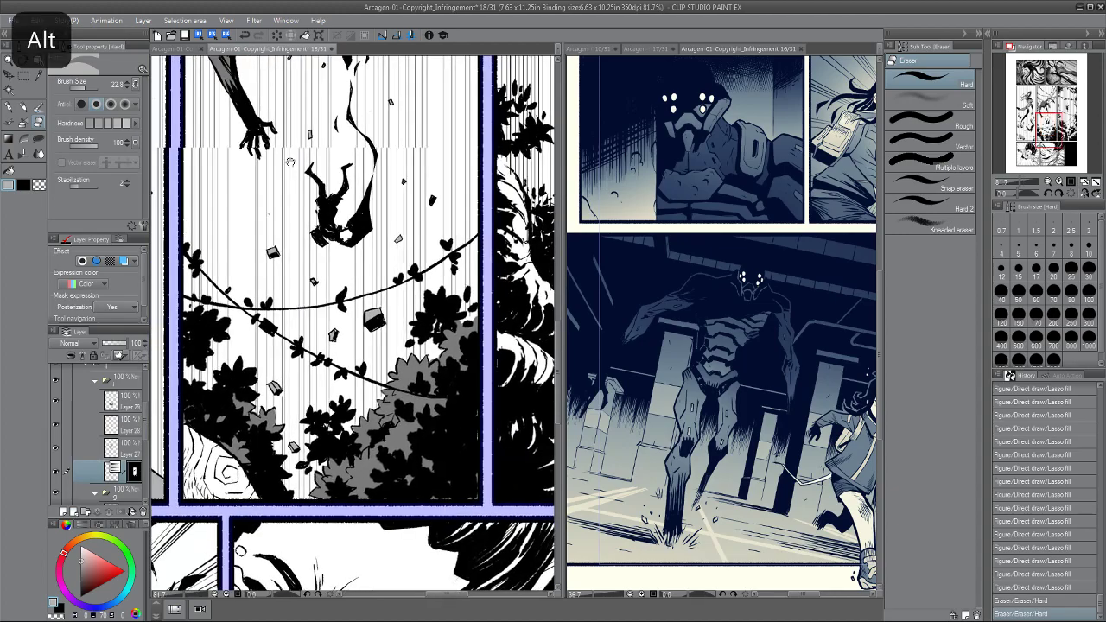
scroll(283, 167, up, 1)
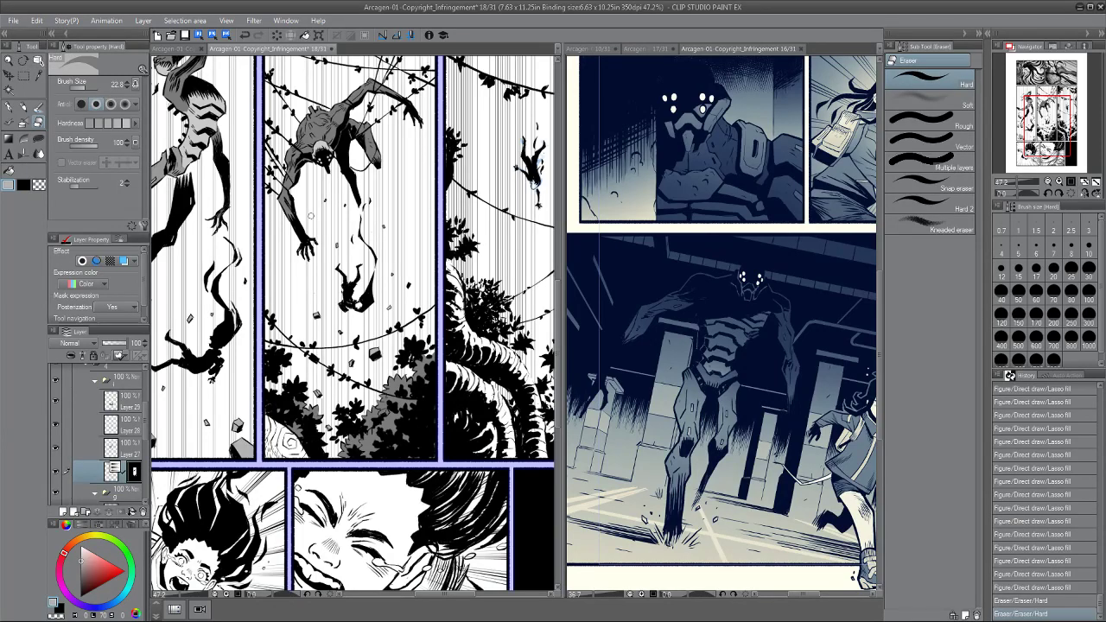
drag(302, 114, 358, 187)
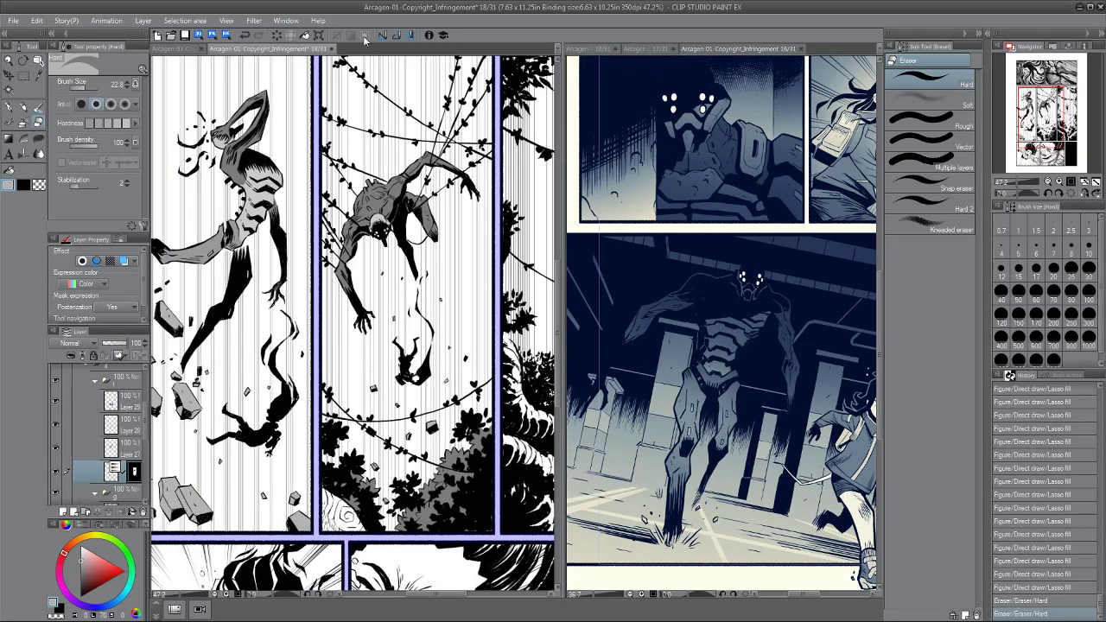
scroll(144, 441, down, 3)
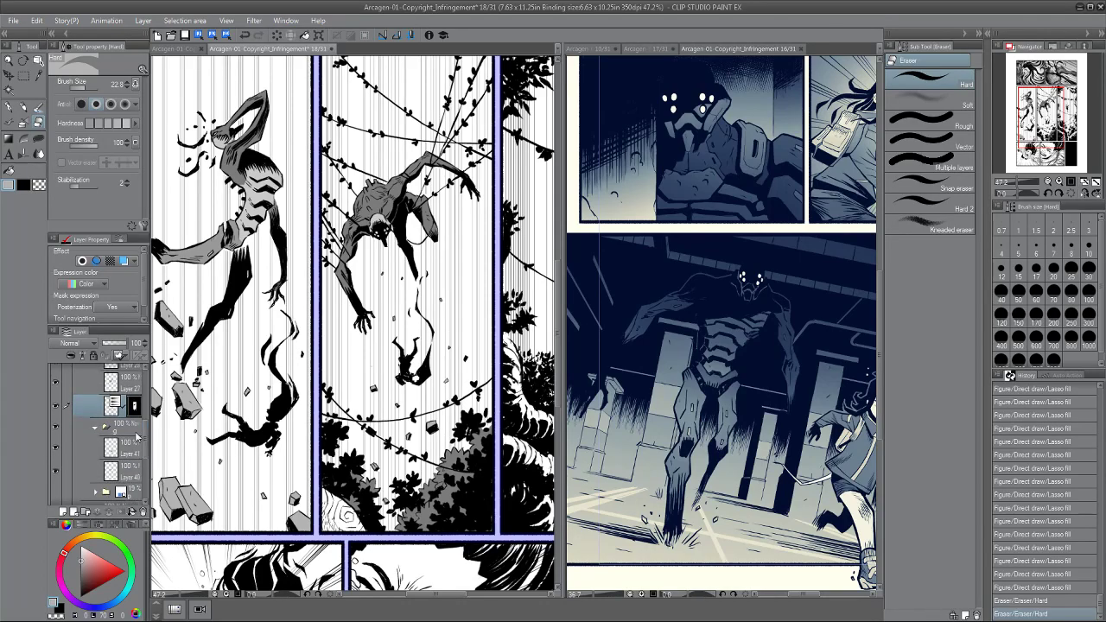
click(114, 449)
click(56, 448)
click(56, 449)
click(55, 472)
click(56, 471)
click(121, 471)
key(p)
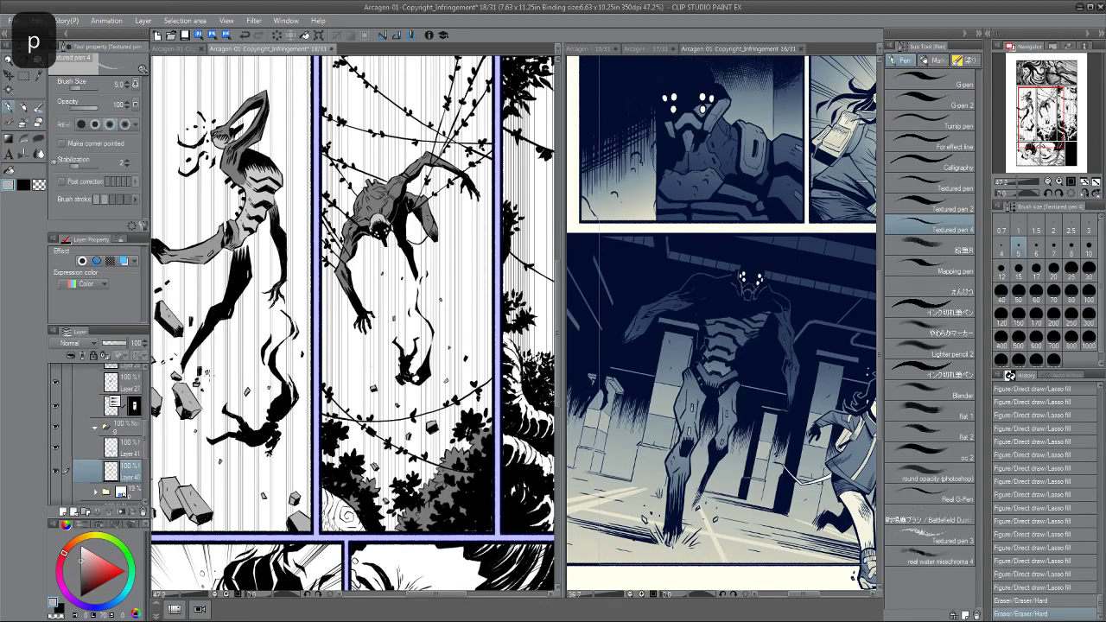
key(alt)
click(74, 512)
click(72, 357)
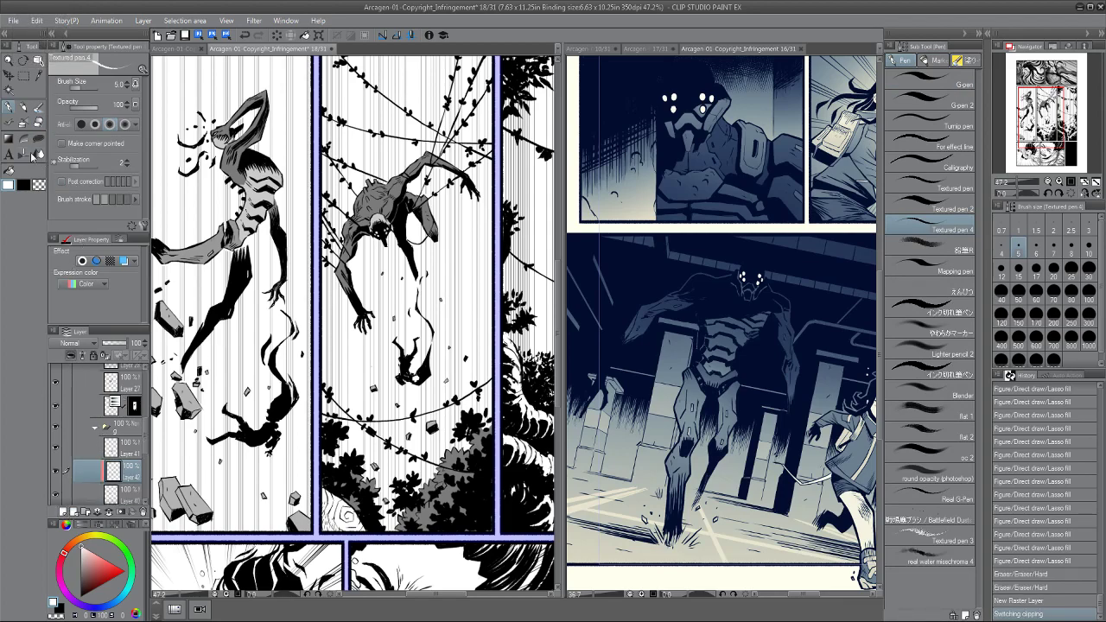
Shade the middle-panel creature's back, shoulders and upper arms with a lighter gray using the Soft airbrush.
click(30, 137)
drag(82, 549, 81, 565)
alt+click(347, 260)
mouse_move(355, 175)
mouse_down()
mouse_move(352, 165)
mouse_move(372, 192)
mouse_move(355, 198)
mouse_move(389, 178)
mouse_up()
mouse_move(390, 177)
mouse_down()
mouse_move(402, 165)
mouse_move(358, 200)
mouse_up()
mouse_move(363, 197)
mouse_down()
mouse_move(351, 190)
mouse_move(343, 205)
mouse_up()
mouse_move(343, 209)
mouse_down()
mouse_move(336, 221)
mouse_move(349, 209)
mouse_move(376, 237)
mouse_move(340, 237)
mouse_move(342, 249)
mouse_up()
mouse_move(366, 190)
mouse_down()
mouse_move(383, 190)
mouse_move(373, 198)
mouse_move(418, 154)
mouse_up()
drag(419, 151, 414, 151)
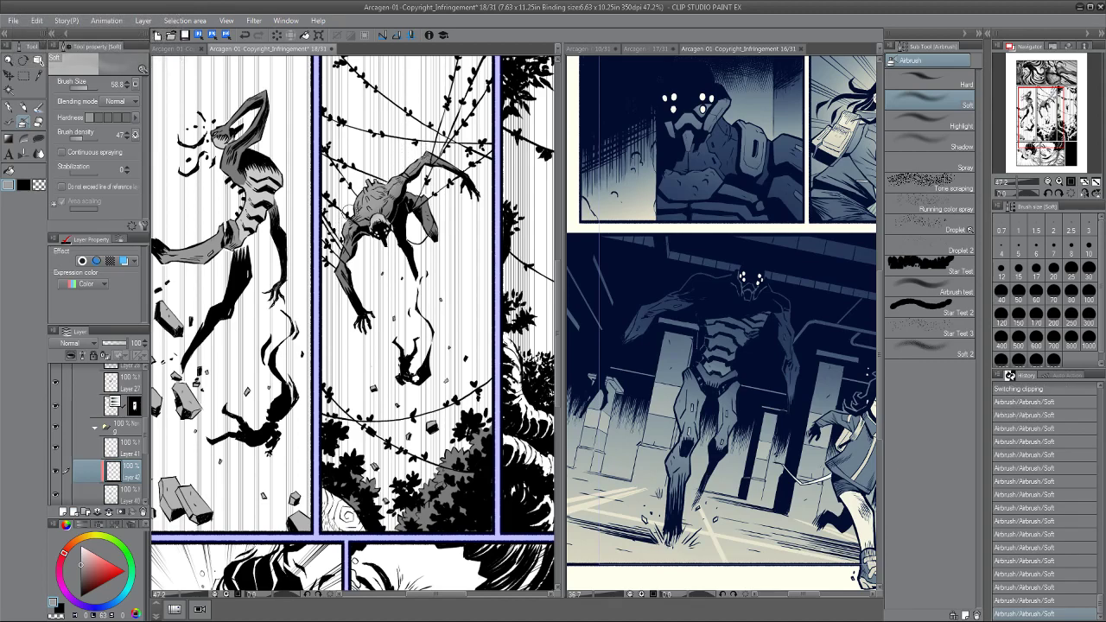
Blend sampled gray tones over the middle-panel creature's bent far leg using the Soft airbrush.
key(p)
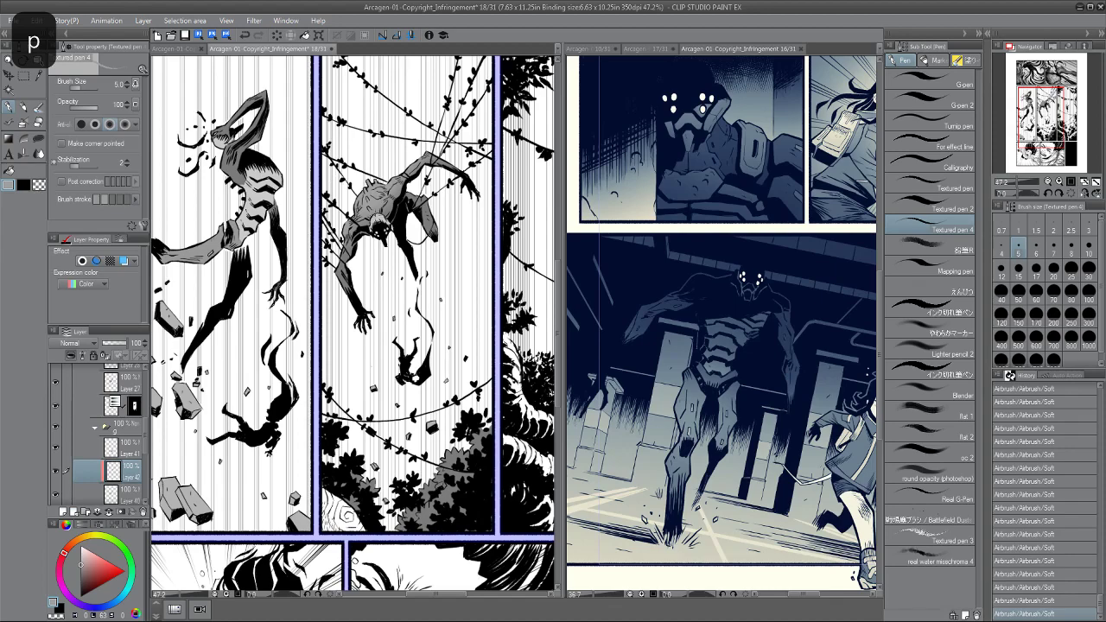
alt+click(402, 216)
drag(363, 227, 346, 210)
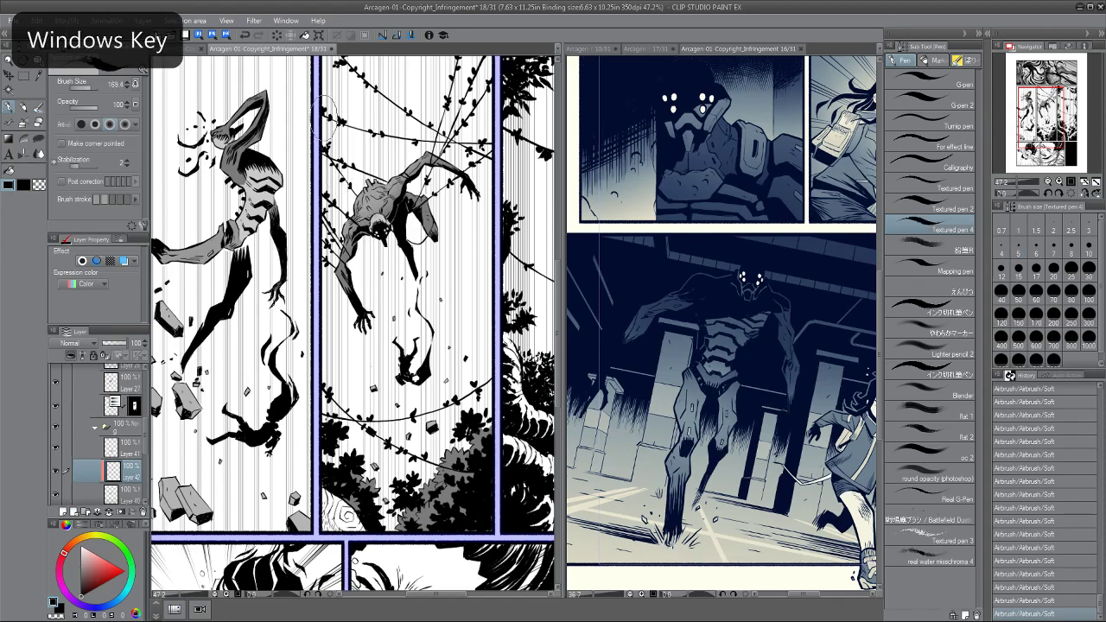
click(26, 125)
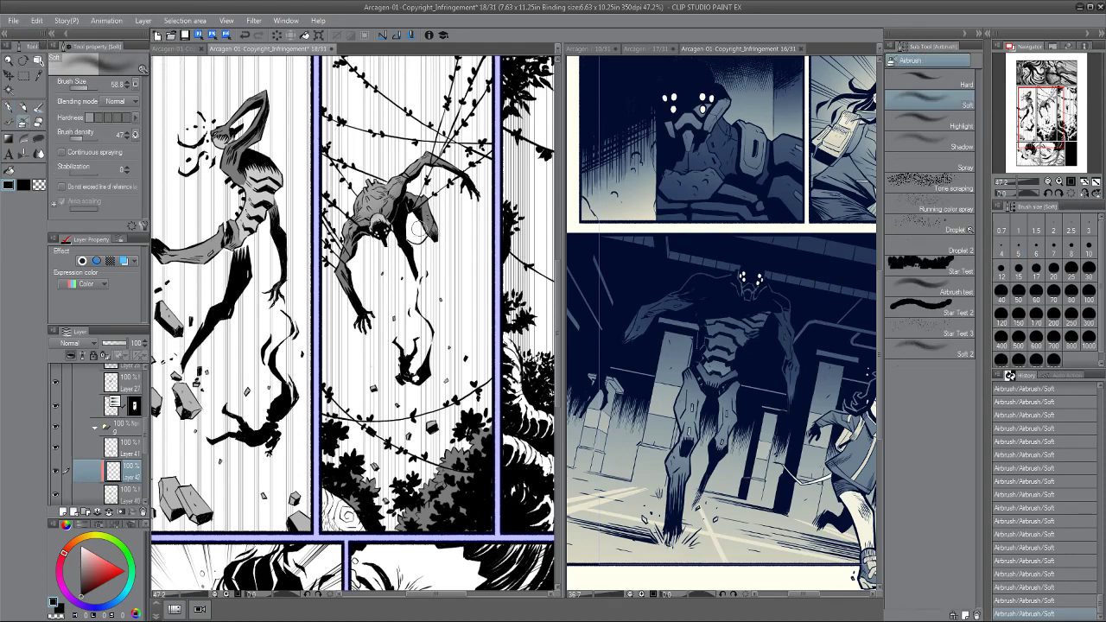
drag(75, 579, 72, 568)
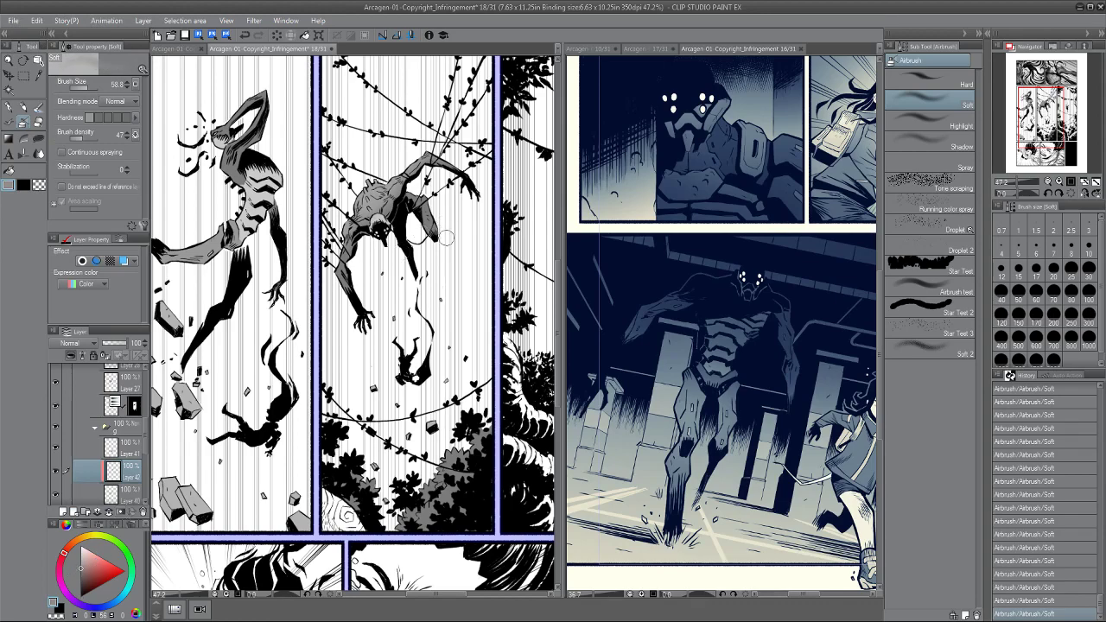
mouse_move(425, 245)
mouse_down()
mouse_move(435, 259)
mouse_move(428, 216)
mouse_up()
alt+click(413, 209)
mouse_move(424, 230)
mouse_down()
mouse_move(435, 239)
mouse_move(428, 212)
mouse_up()
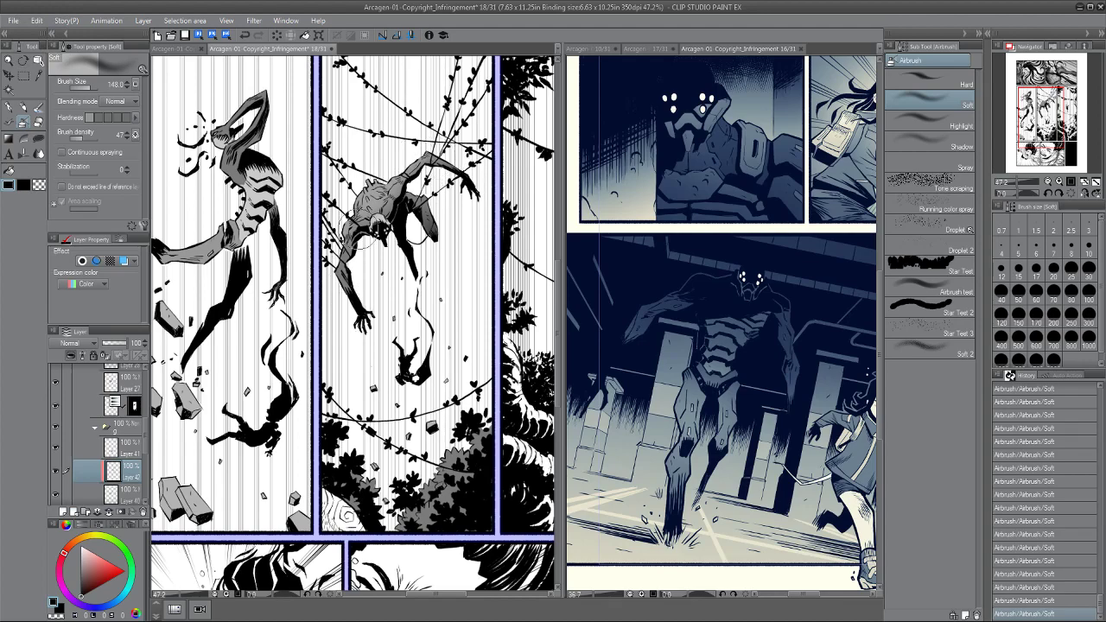
Clean up the airbrush shading around the middle-panel creature's shoulder and face using the Hard eraser.
key(e)
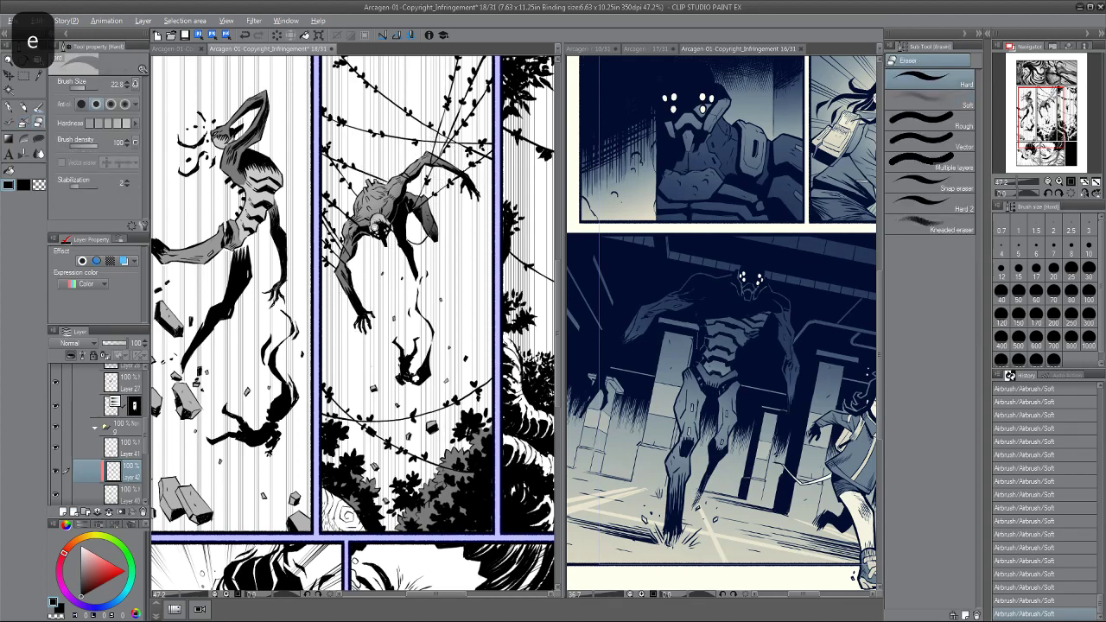
scroll(372, 221, up, 4)
key(e)
drag(343, 200, 329, 196)
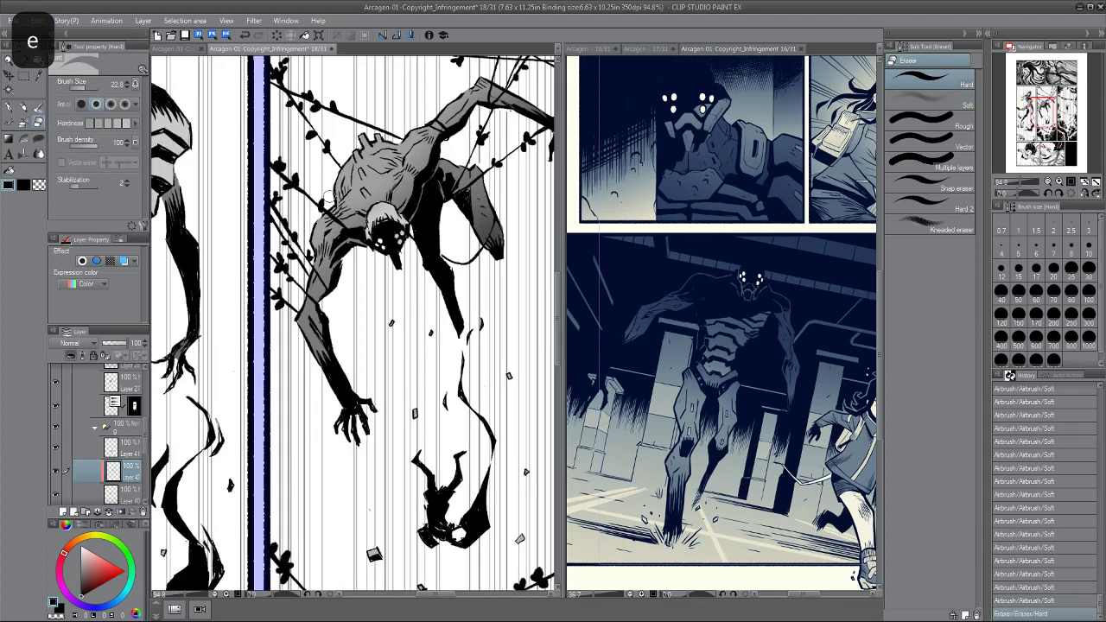
drag(371, 243, 359, 242)
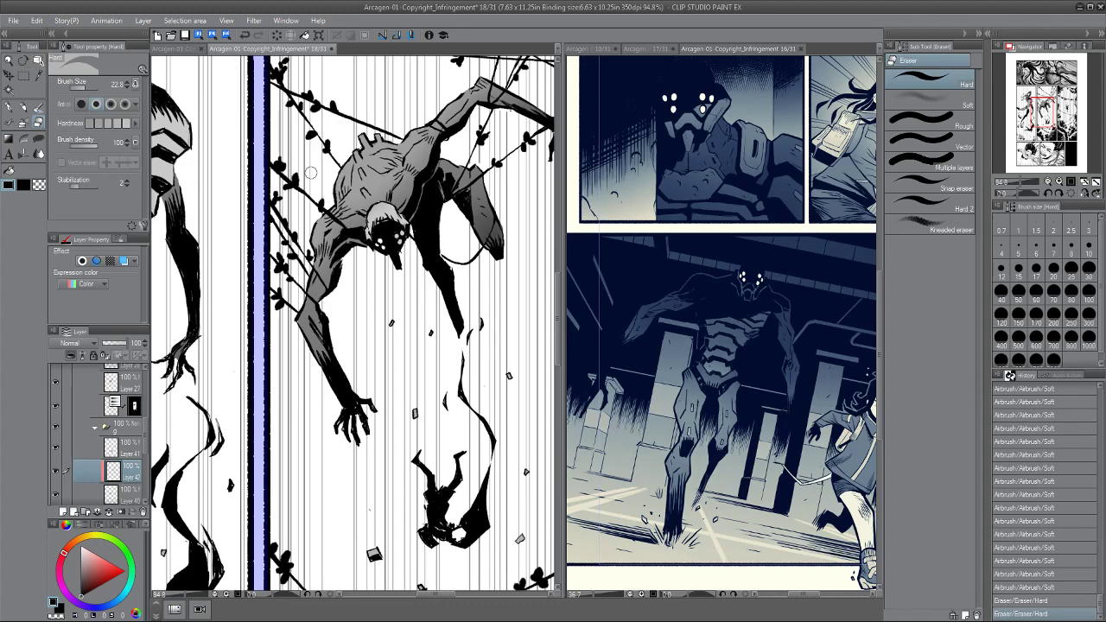
click(57, 469)
click(55, 472)
Lasso-fill white accents on the middle-panel creature's head and upper back.
key(p)
alt+click(349, 310)
key(u)
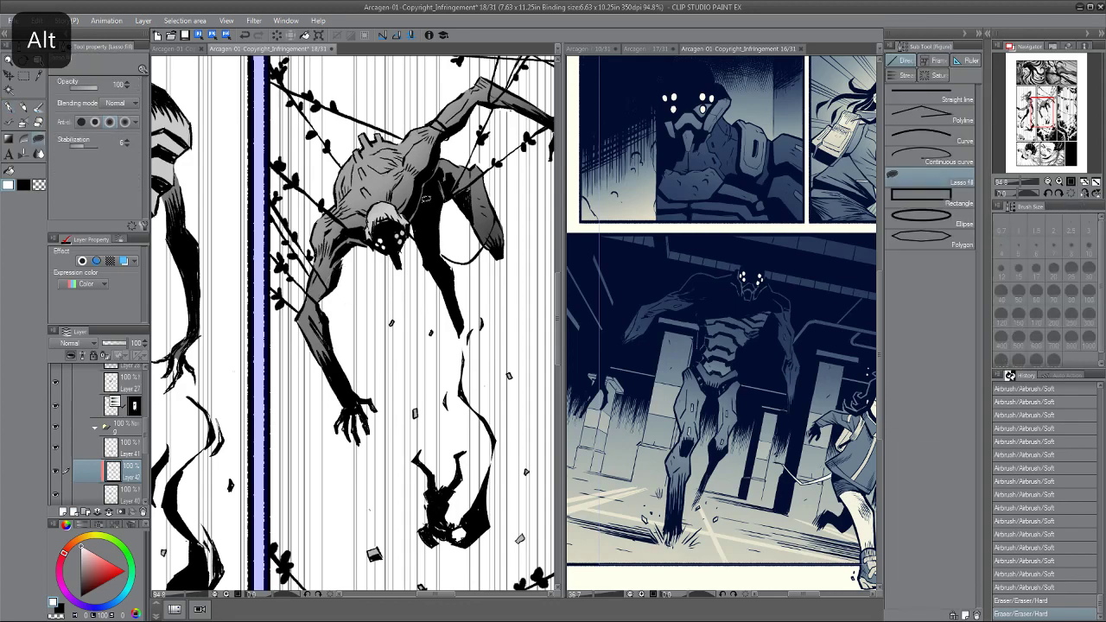
mouse_move(404, 239)
mouse_down()
mouse_move(407, 223)
mouse_move(381, 233)
mouse_up()
drag(381, 189, 349, 192)
drag(350, 149, 370, 208)
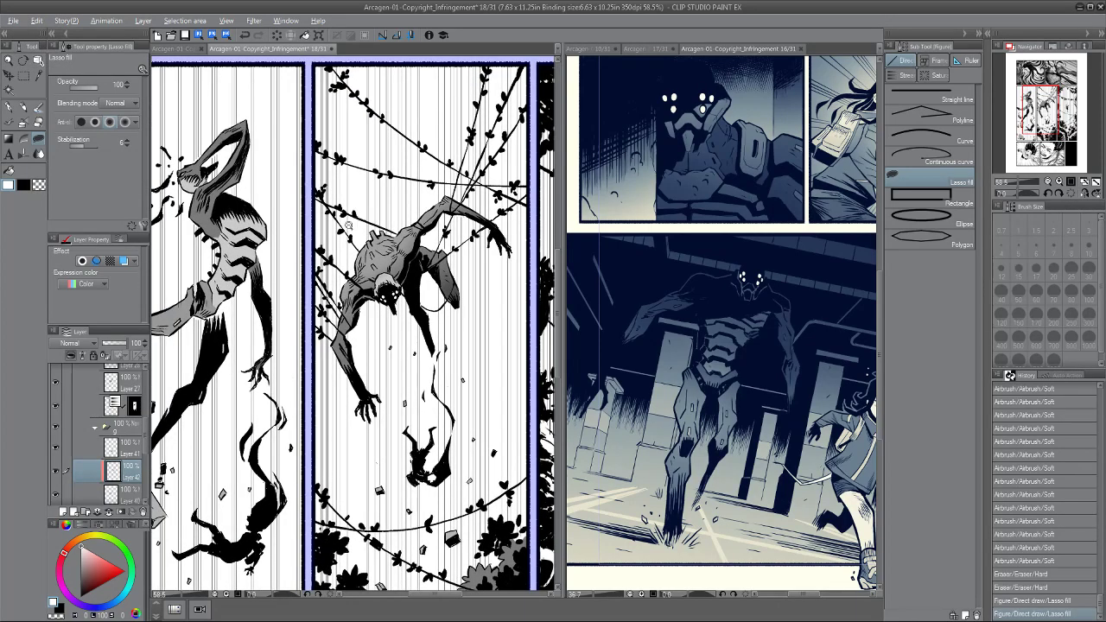
Soften the shading on the middle-panel creature's head and upper body using the Soft eraser.
scroll(348, 226, down, 2)
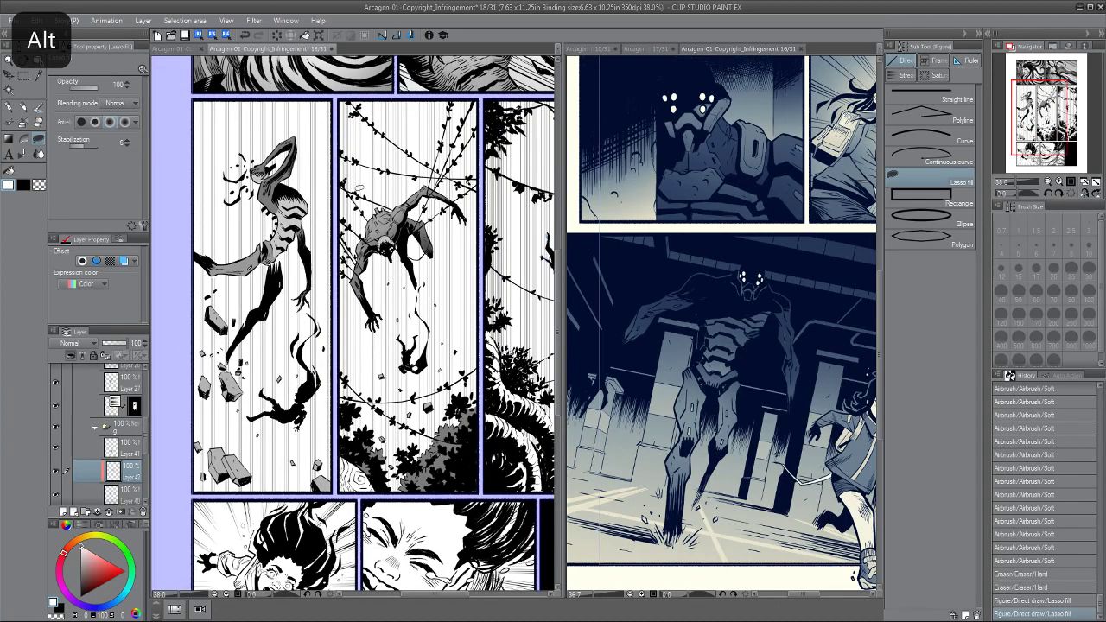
scroll(341, 231, up, 2)
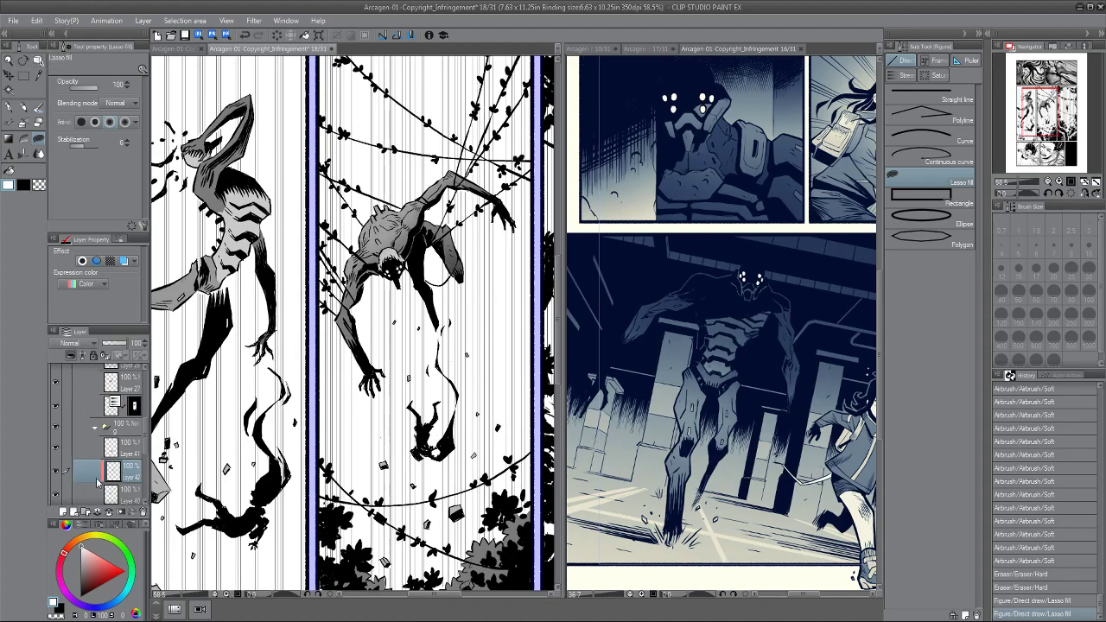
key(e)
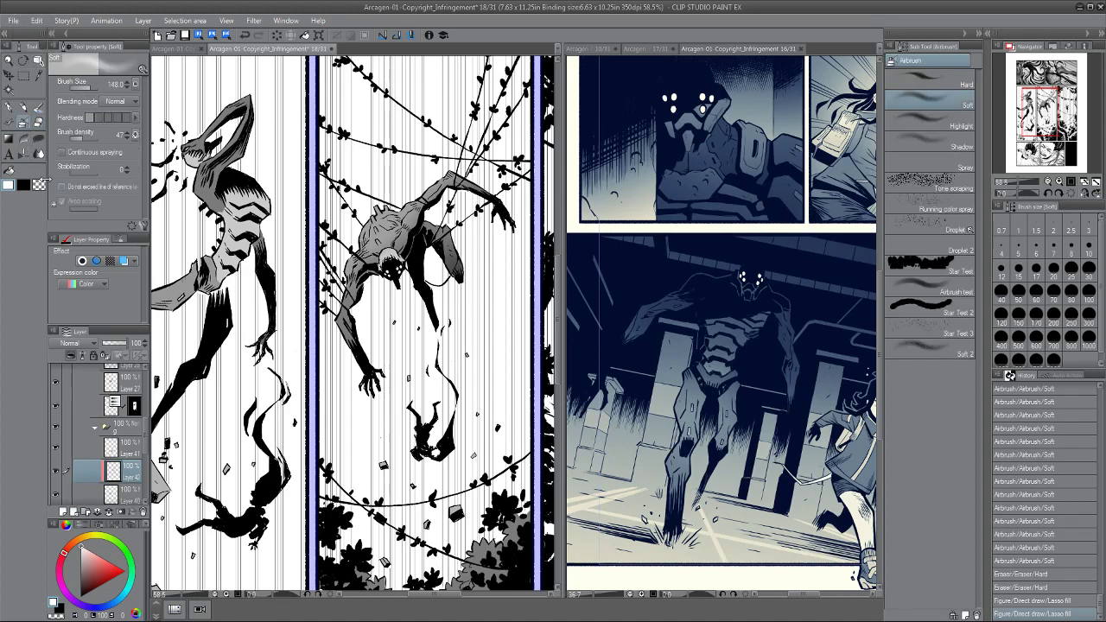
click(928, 101)
key(super)
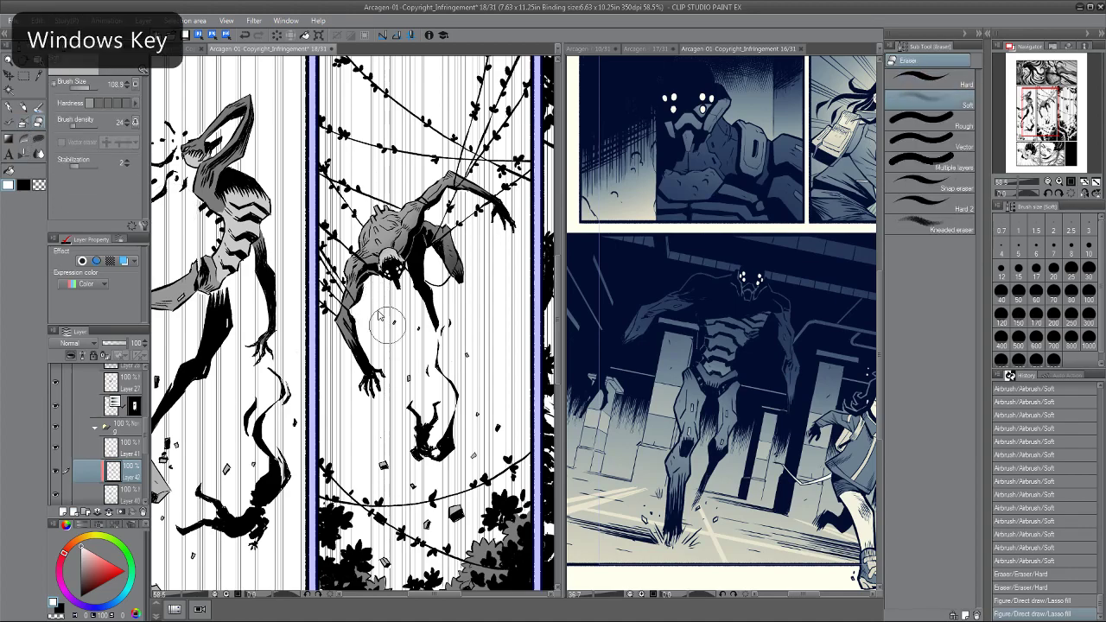
mouse_move(385, 259)
mouse_down()
mouse_move(383, 245)
mouse_move(377, 261)
mouse_move(369, 252)
mouse_move(417, 222)
mouse_move(363, 279)
mouse_up()
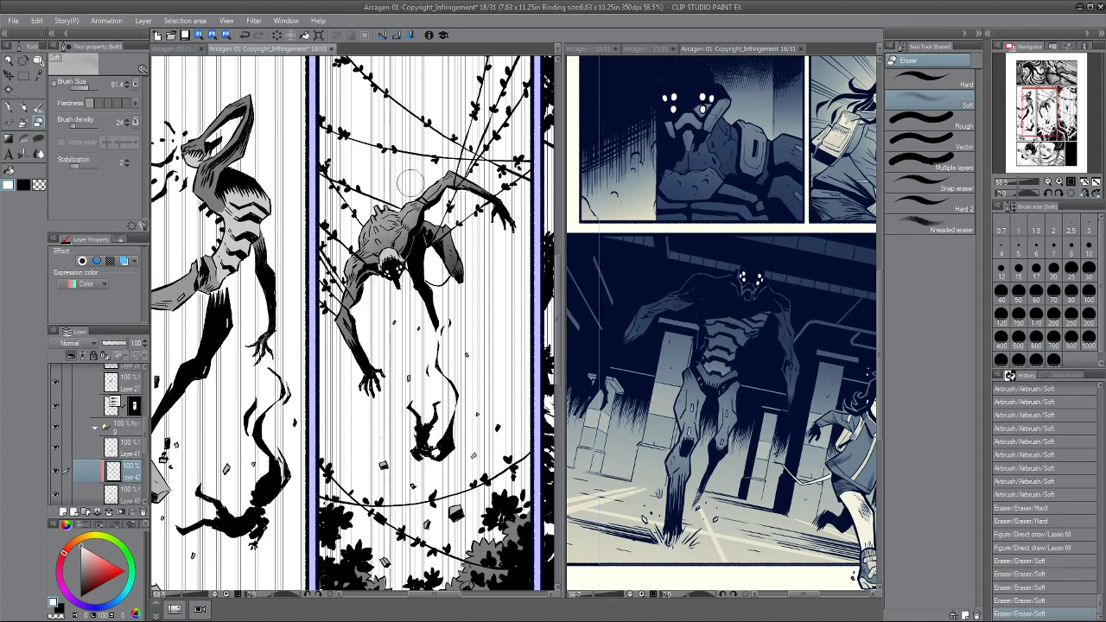
Lasso-fill a light gray on Layer 41 over the swirled tree trunk in the middle panel's lower-left corner.
scroll(369, 228, down, 4)
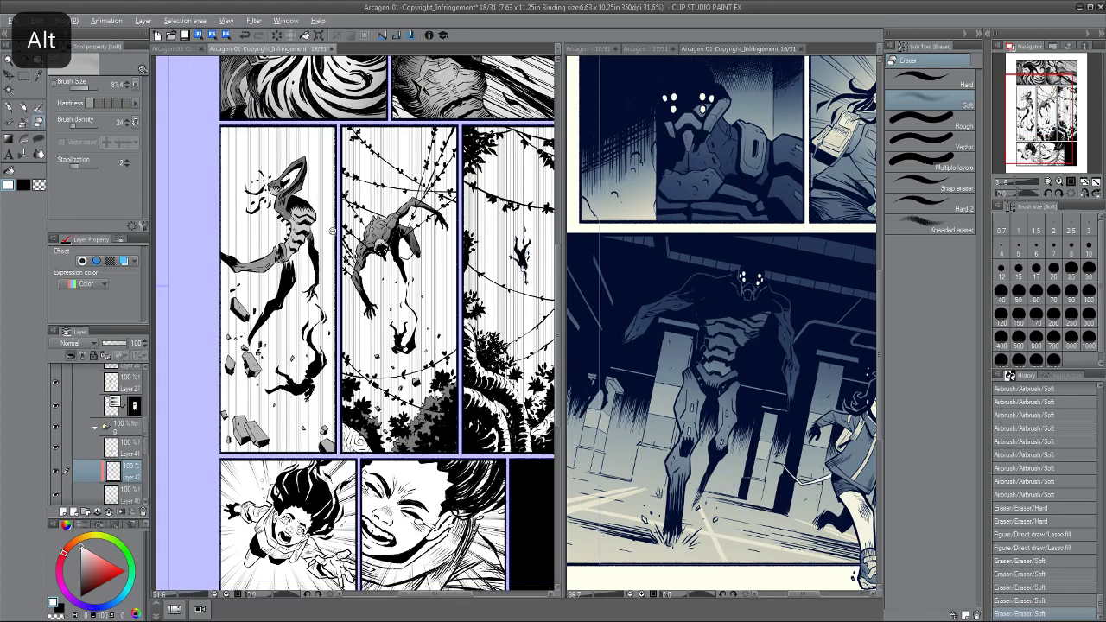
scroll(332, 231, up, 4)
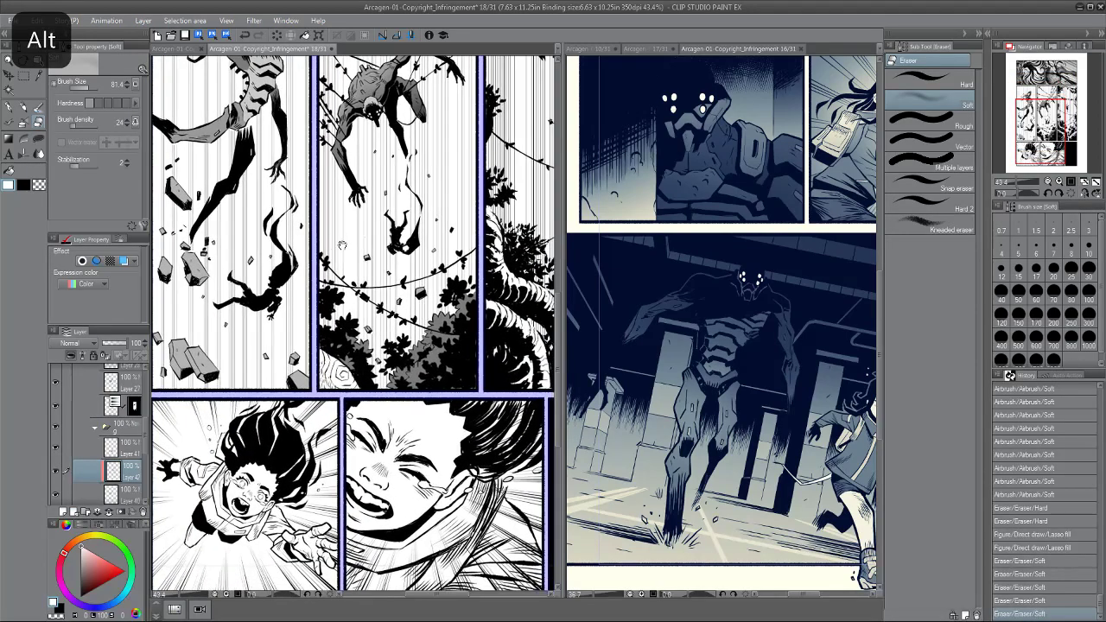
scroll(342, 246, down, 3)
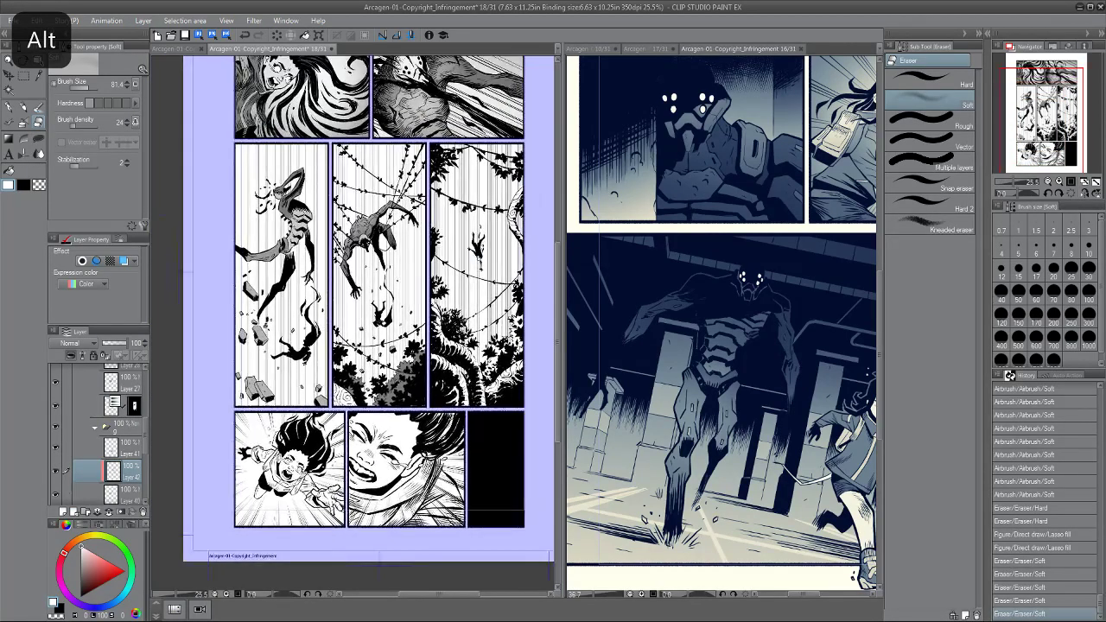
scroll(361, 293, up, 4)
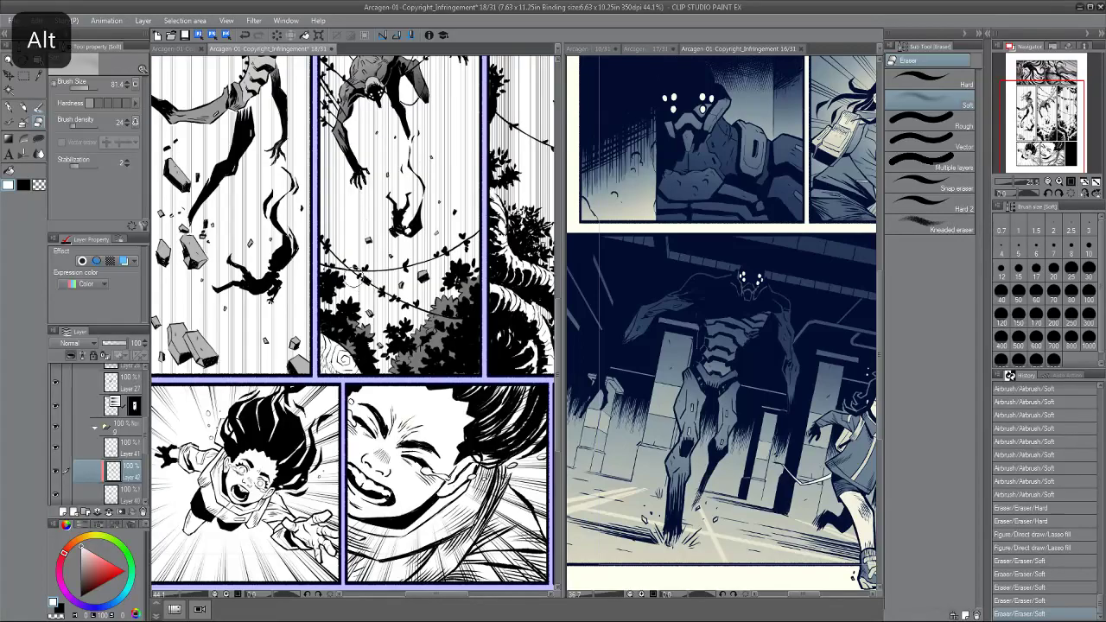
scroll(367, 306, down, 1)
key(p)
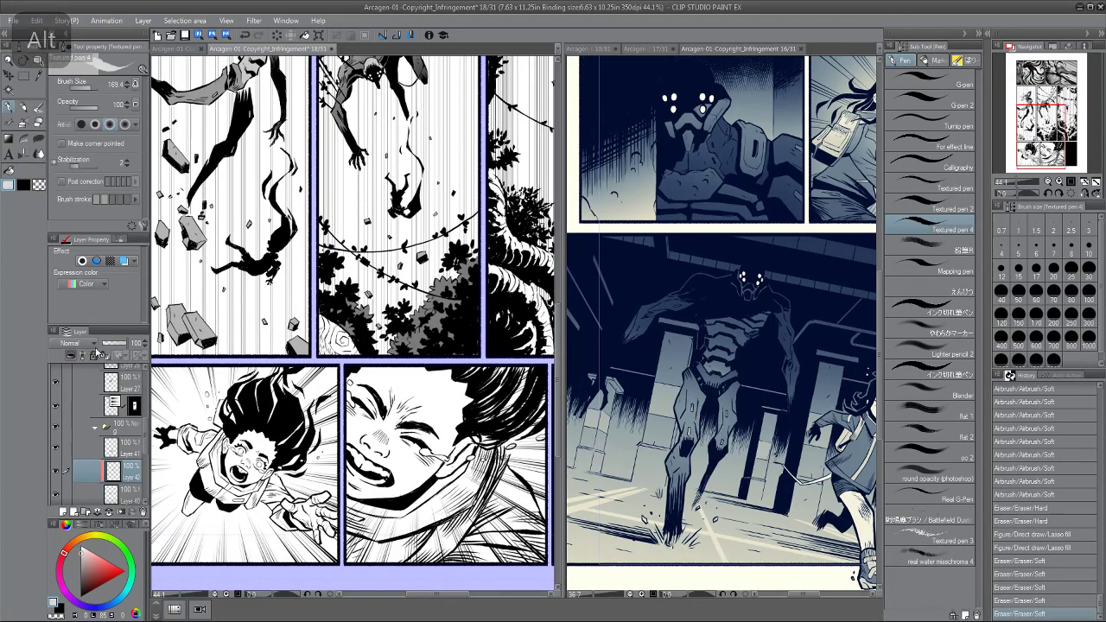
key(u)
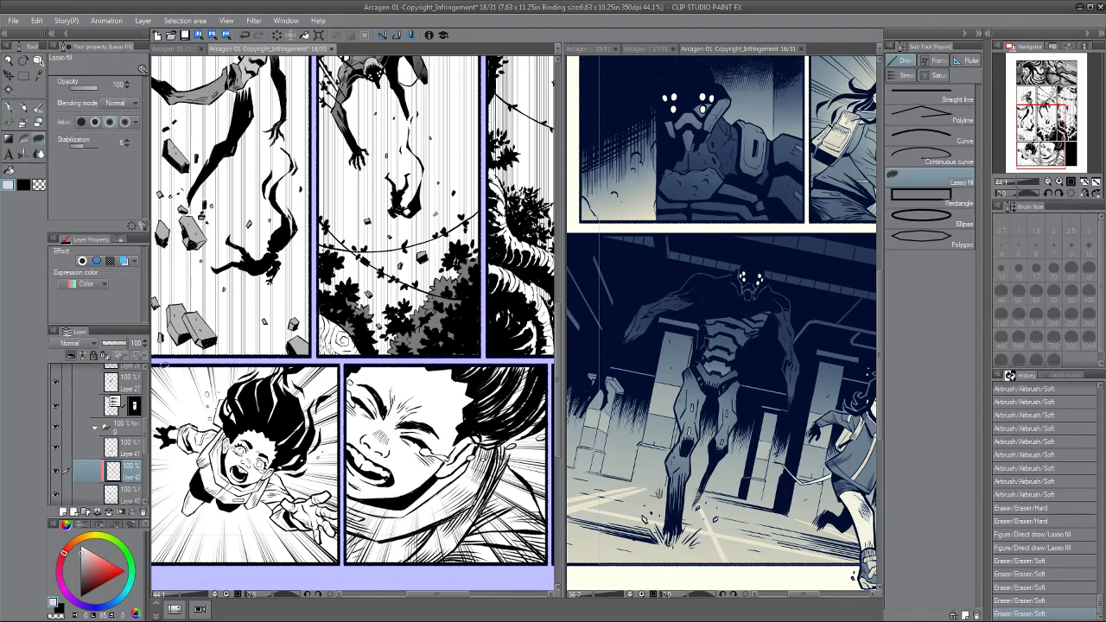
click(56, 449)
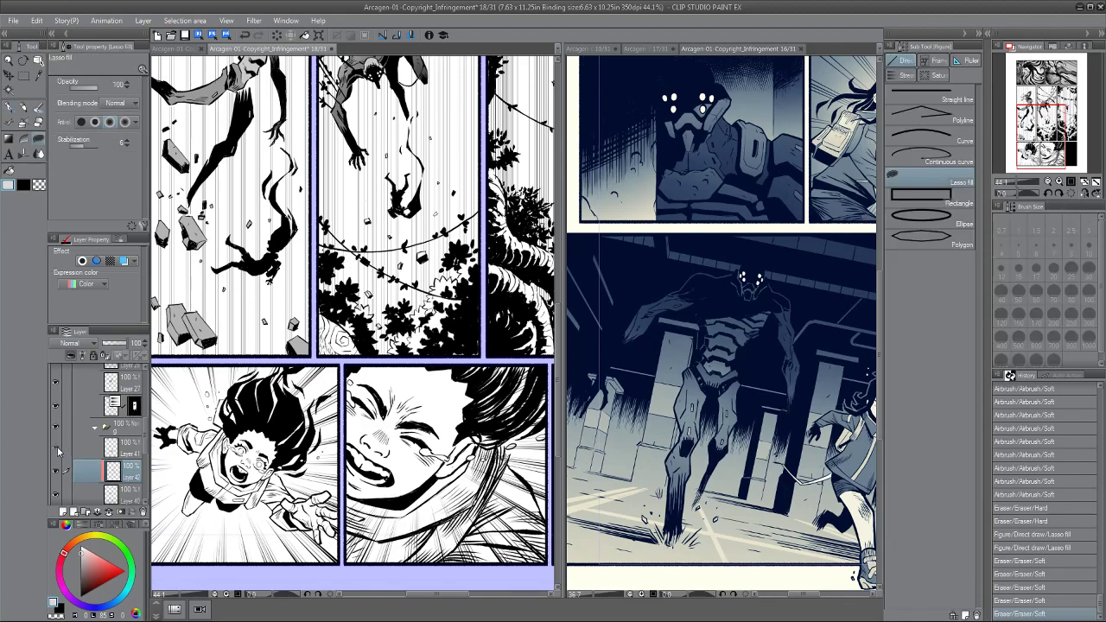
click(57, 449)
click(127, 442)
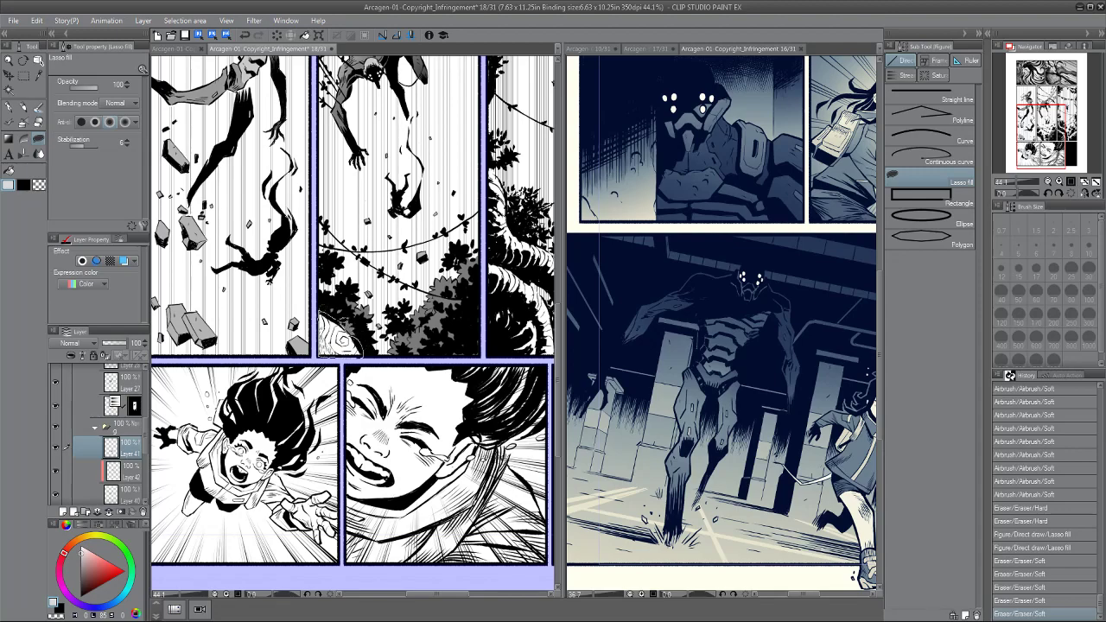
drag(319, 312, 321, 356)
drag(323, 304, 276, 268)
drag(304, 183, 303, 253)
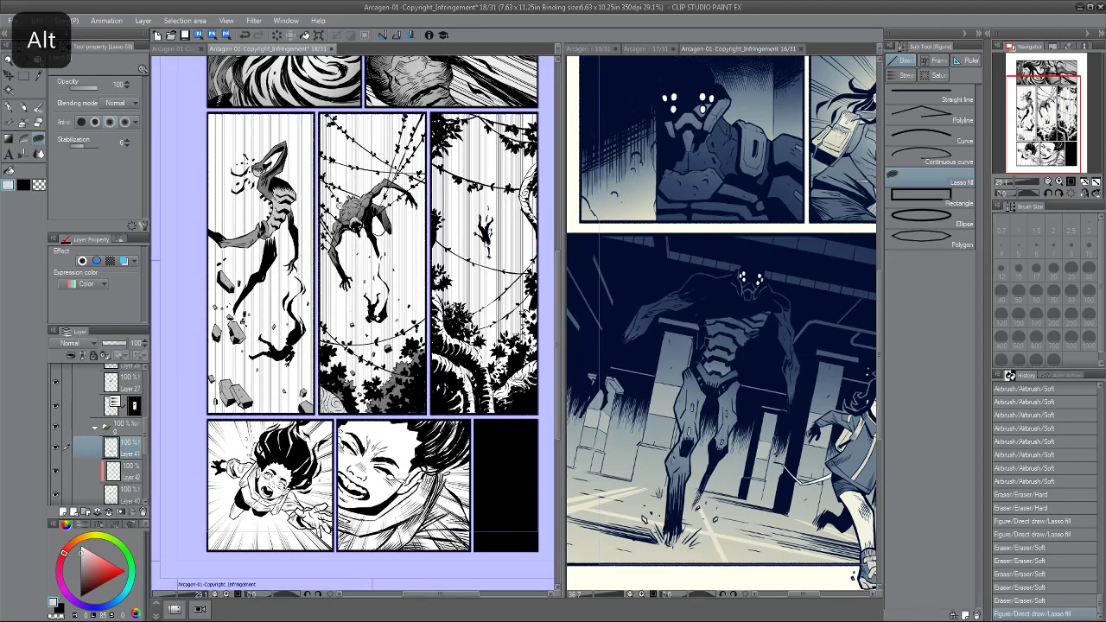
Make Layer 42 active and select the crown of the middle-panel creature's head with the Lasso selection tool.
scroll(340, 206, up, 3)
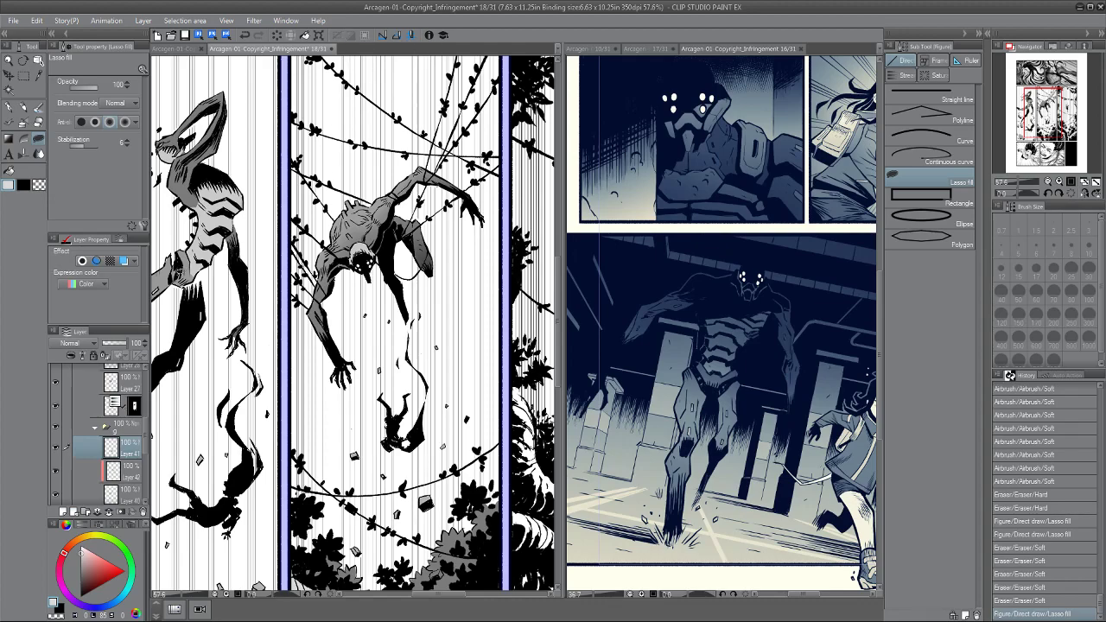
click(55, 475)
click(56, 475)
click(78, 471)
scroll(365, 248, up, 5)
key(l)
key(o)
key(l)
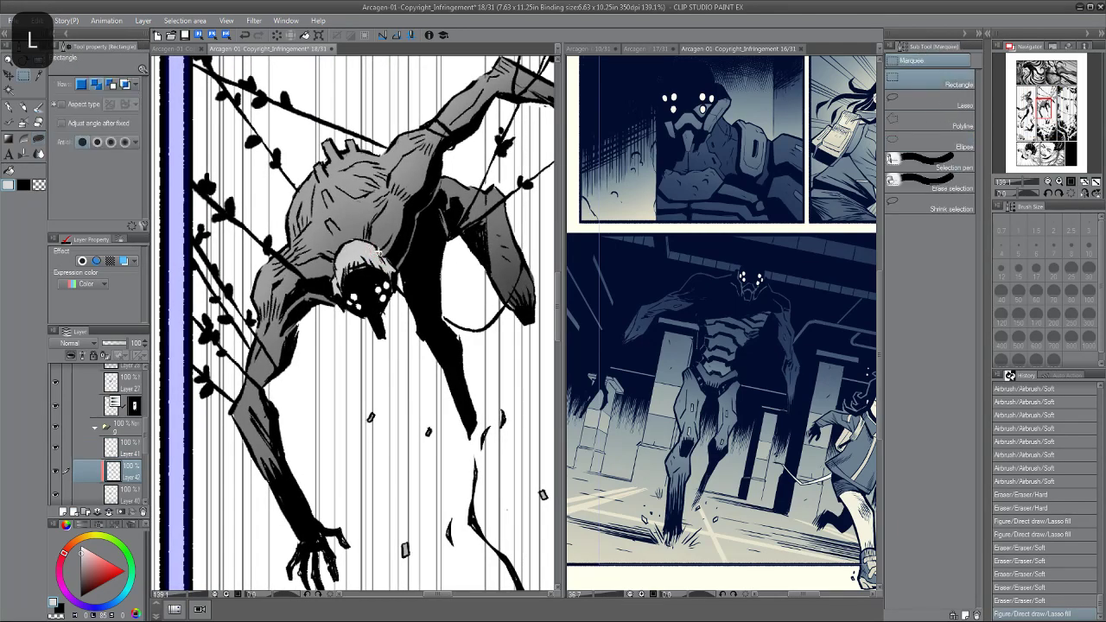
click(895, 106)
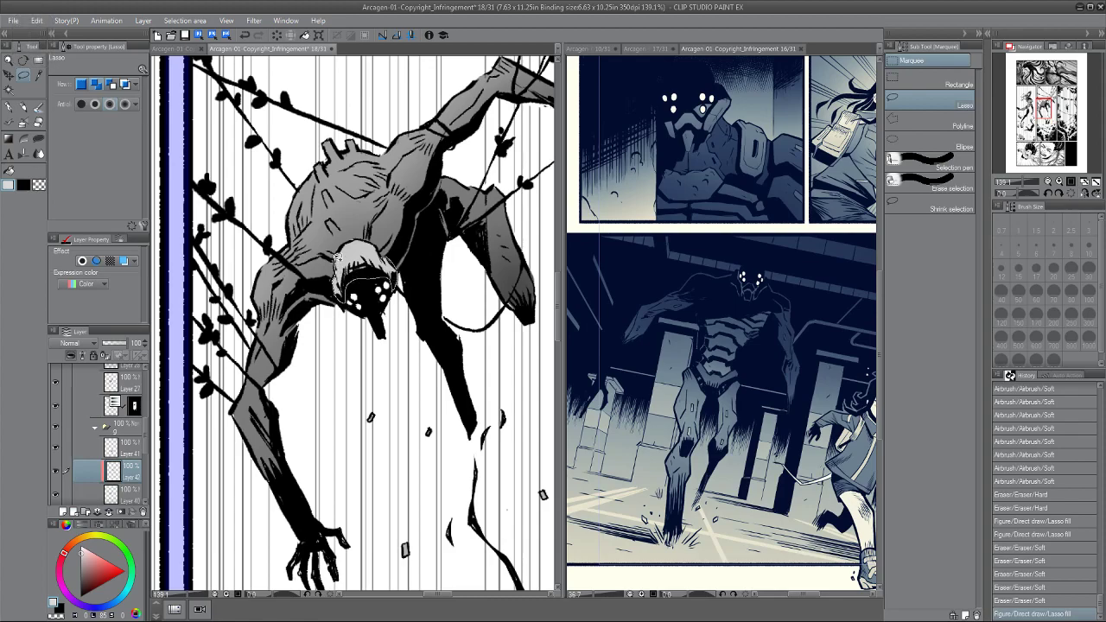
drag(371, 240, 380, 245)
Brighten the selected crown of the creature's head with white using the Soft airbrush, and clear the selection.
key(p)
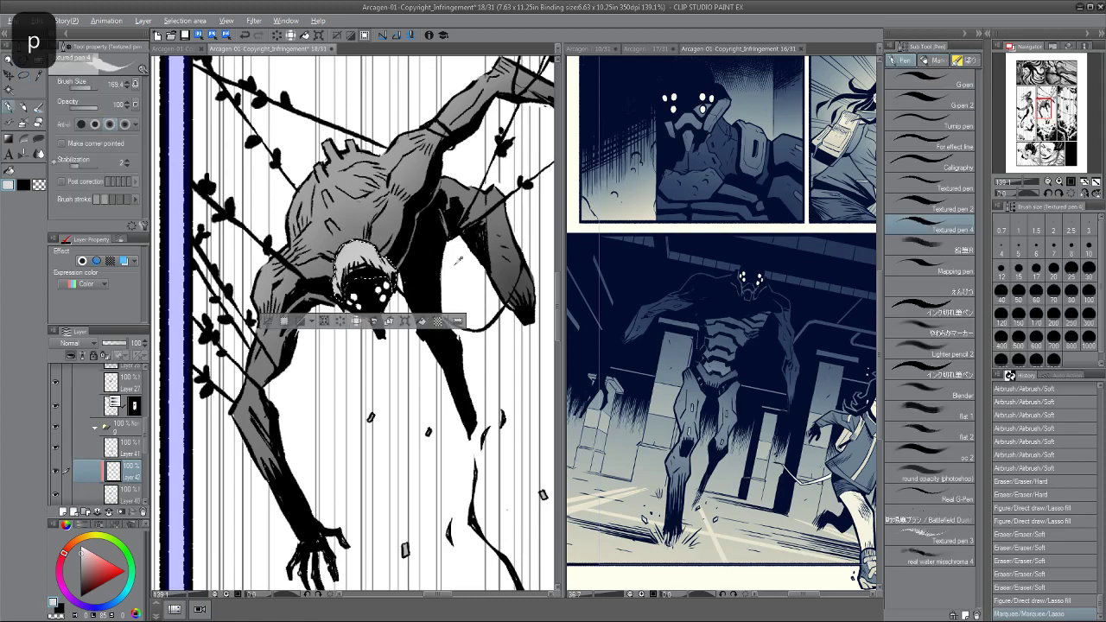
alt+click(371, 242)
scroll(340, 204, down, 4)
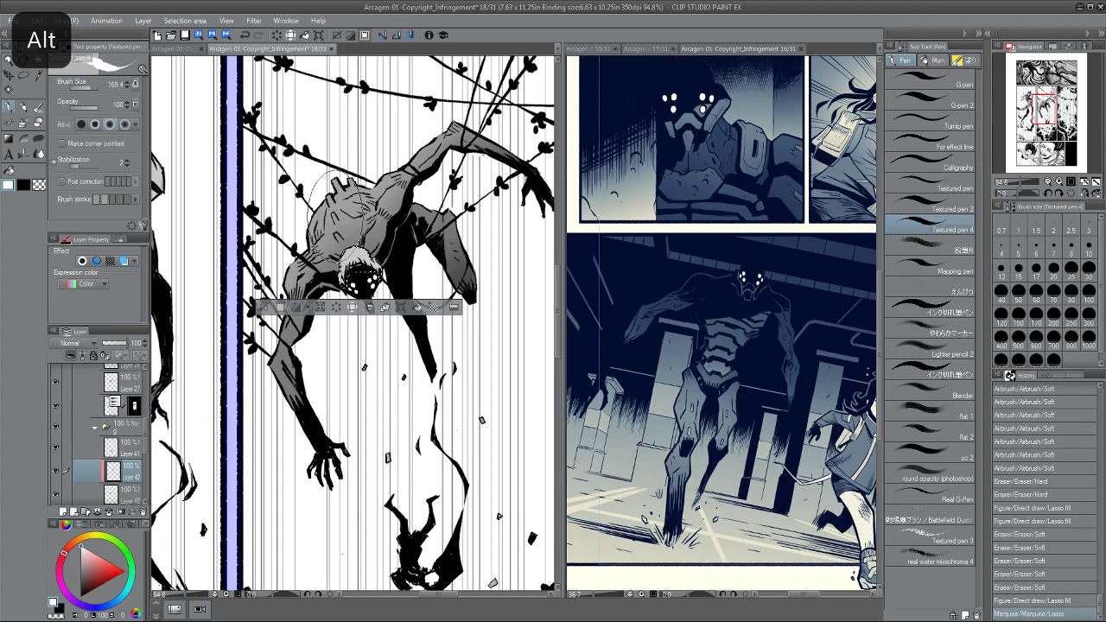
click(24, 124)
key(super)
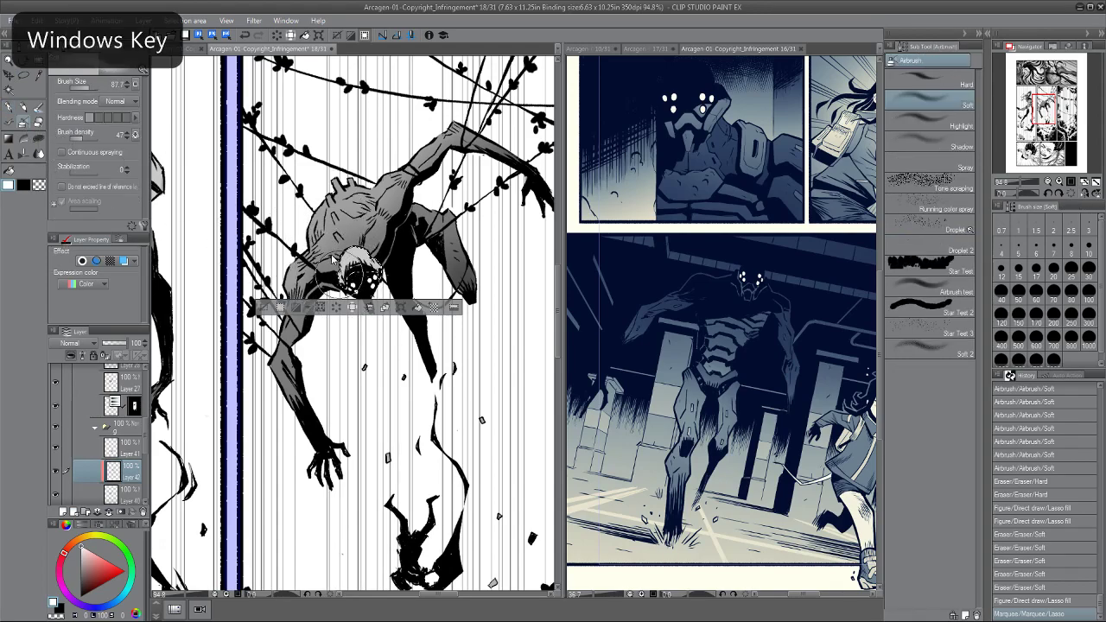
drag(331, 264, 341, 266)
drag(339, 263, 349, 252)
drag(347, 188, 335, 233)
mouse_move(345, 191)
mouse_down()
mouse_move(339, 240)
mouse_move(349, 251)
mouse_up()
drag(345, 194, 328, 242)
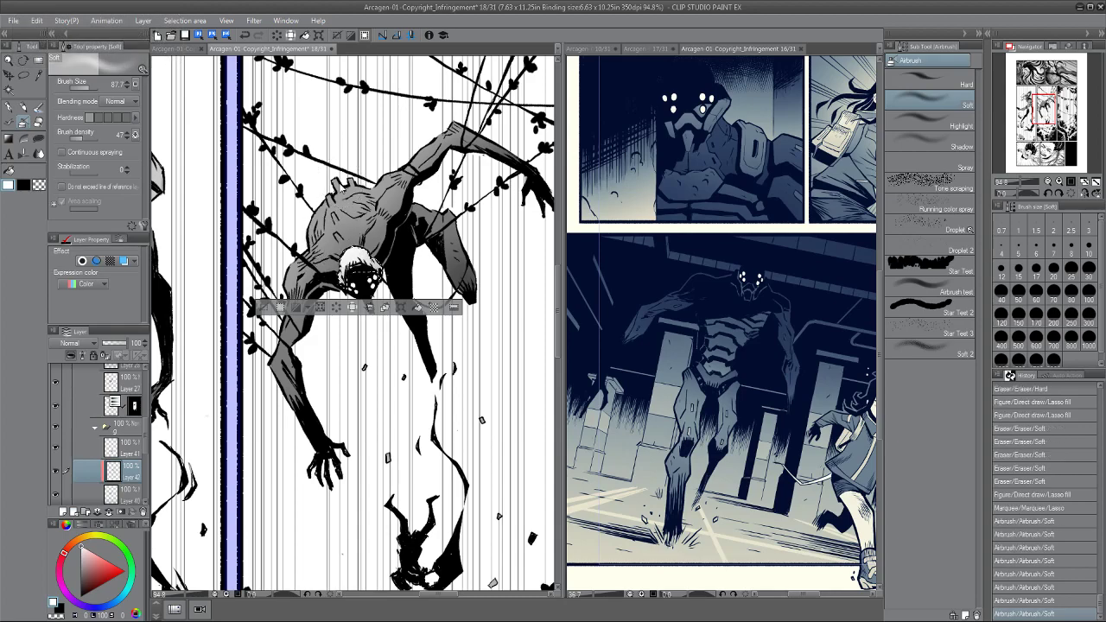
key(ctrl+d)
scroll(322, 160, down, 1)
scroll(323, 160, up, 1)
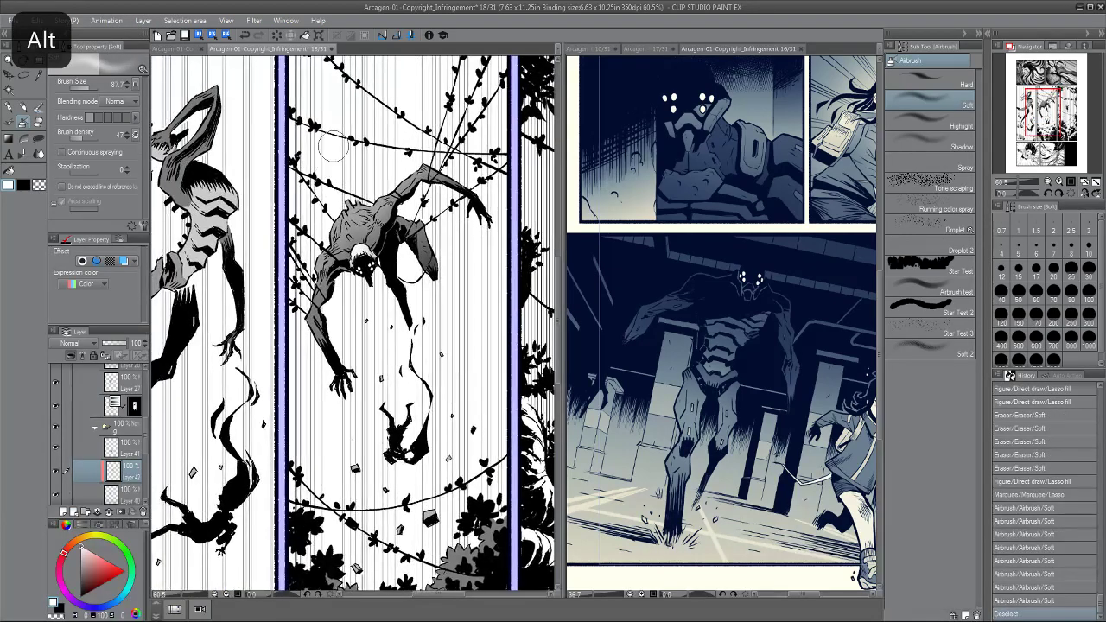
scroll(333, 145, down, 2)
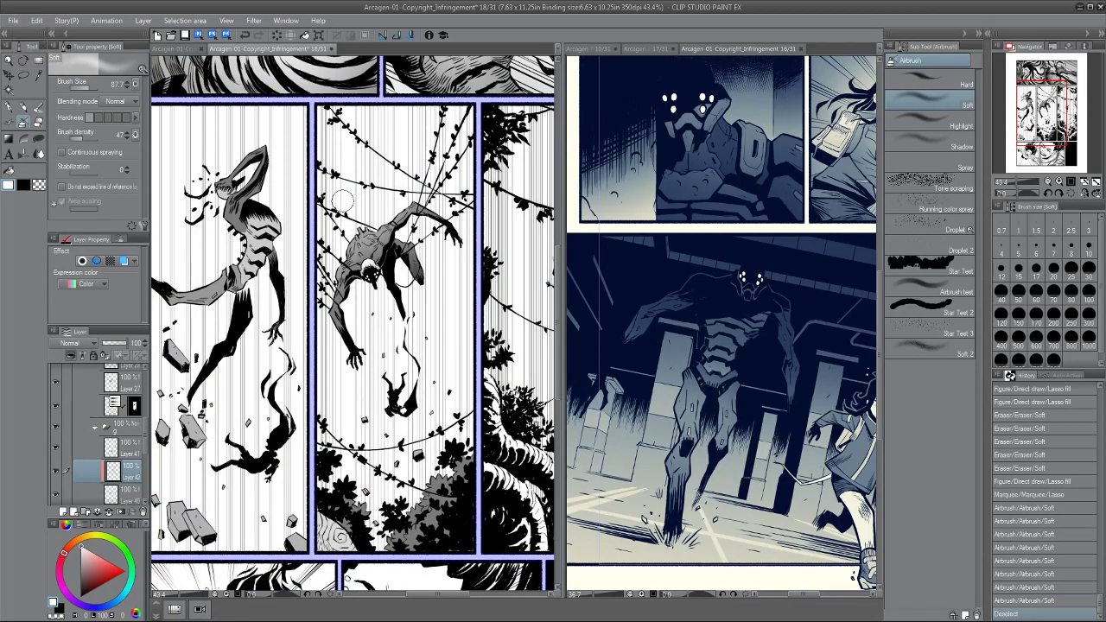
scroll(325, 205, down, 2)
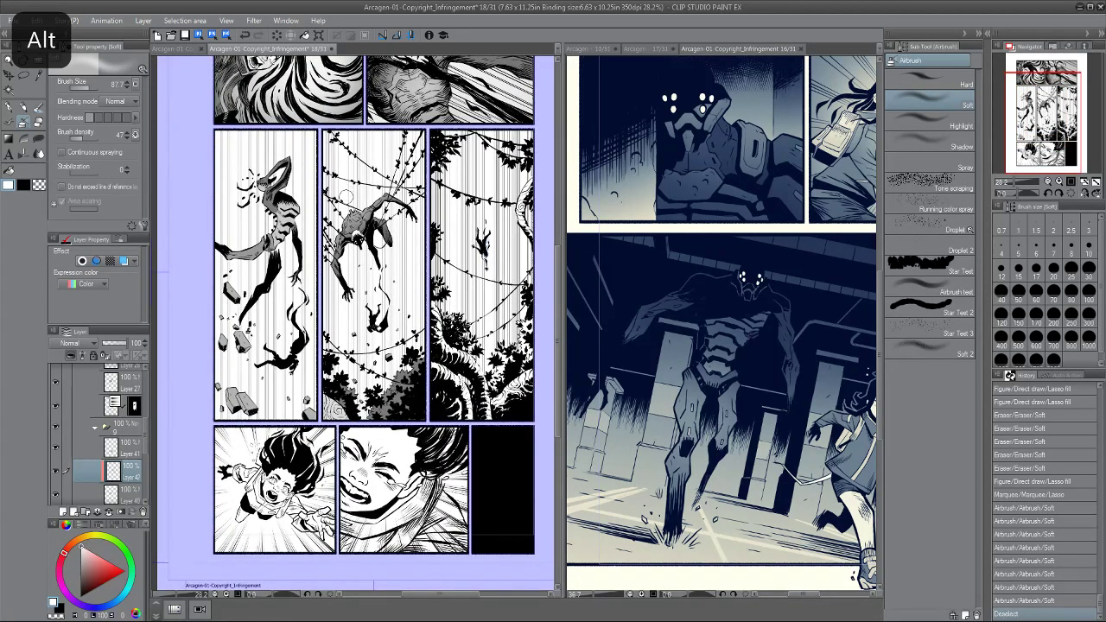
scroll(347, 195, up, 1)
scroll(346, 195, down, 2)
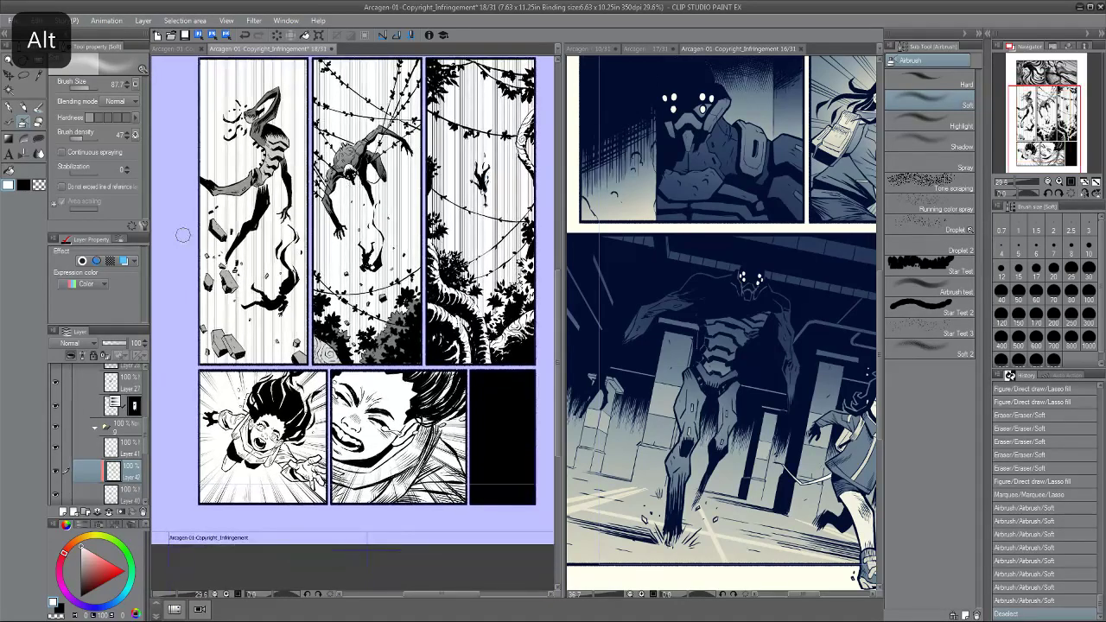
Add a raster layer clipped to Layer 41 and darken the middle panel's lower foliage with the black Soft airbrush.
click(63, 511)
click(72, 358)
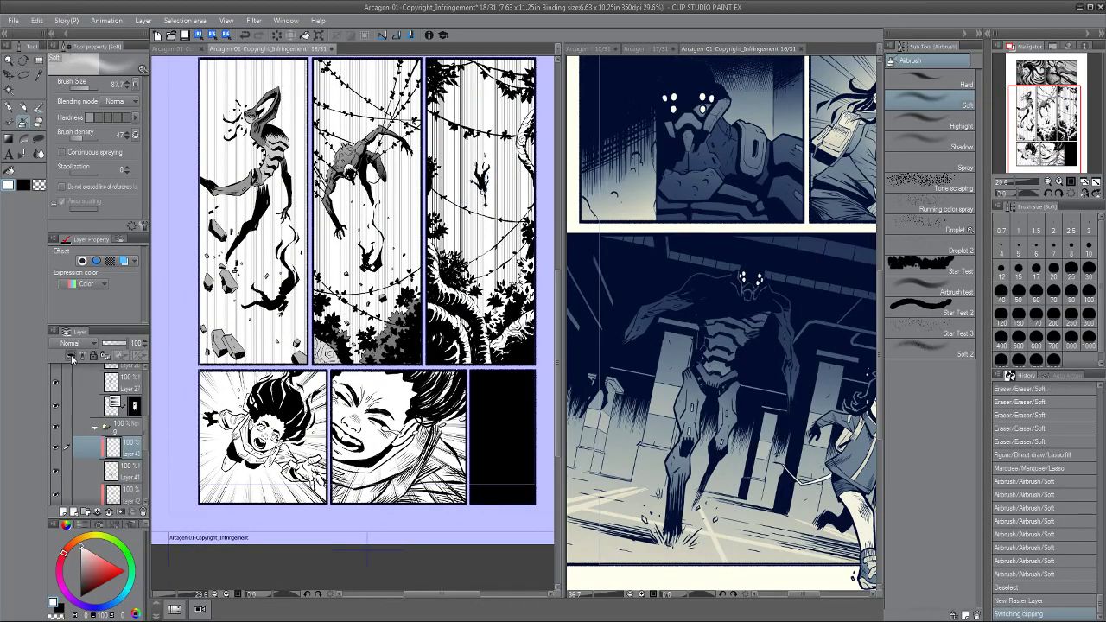
key(alt)
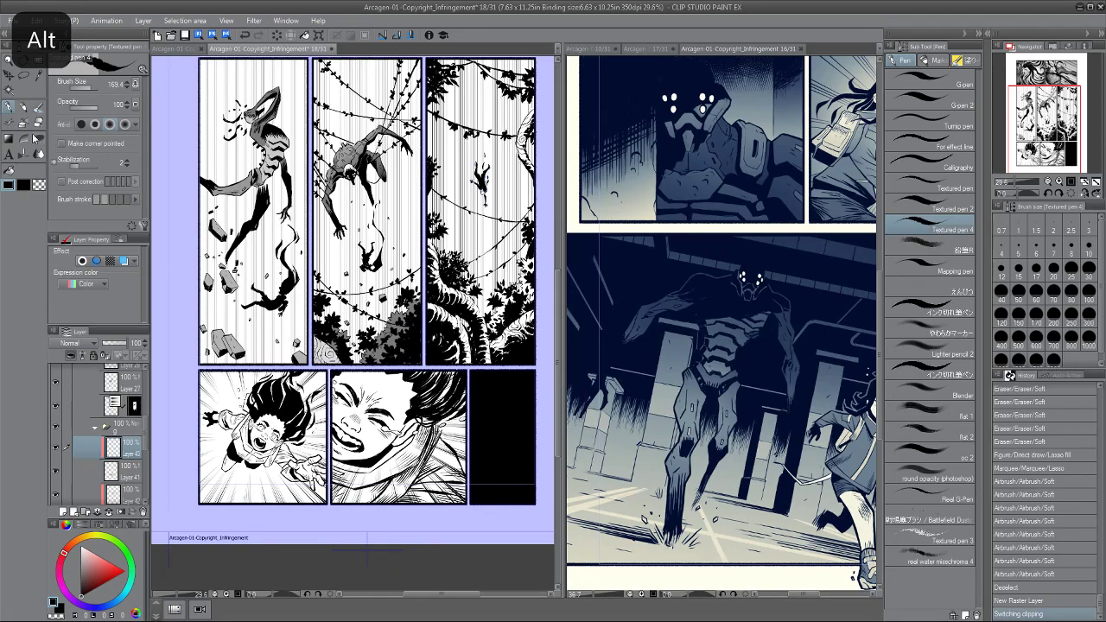
mouse_move(373, 313)
mouse_down()
mouse_move(395, 314)
mouse_move(401, 344)
mouse_up()
mouse_move(401, 344)
mouse_down()
mouse_move(402, 314)
mouse_move(403, 343)
mouse_move(393, 337)
mouse_up()
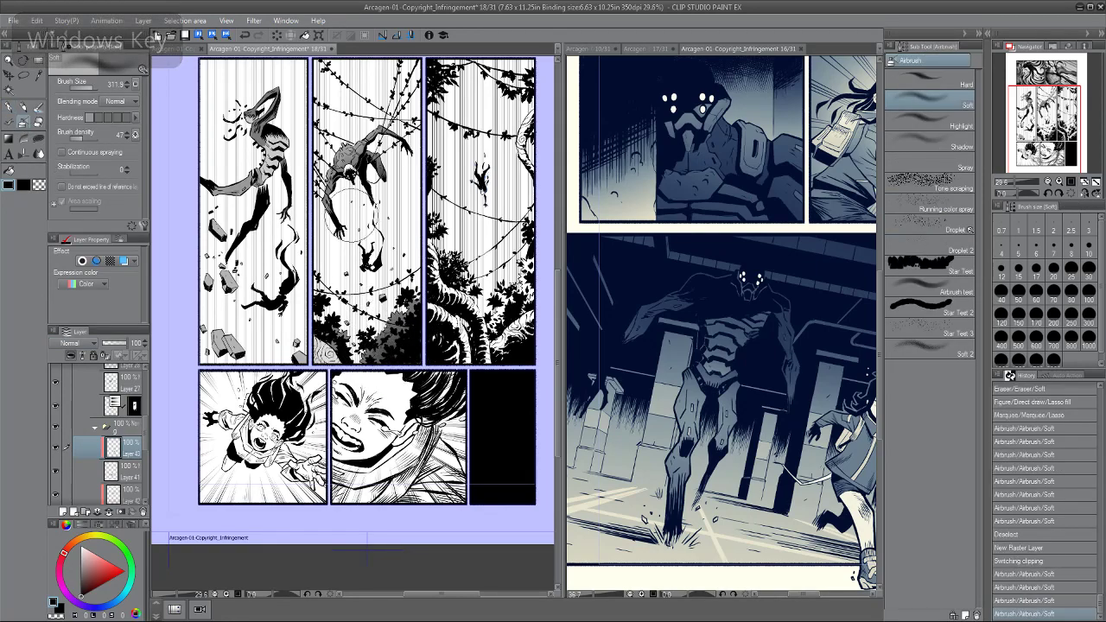
Shade the swirled tree trunk in the middle panel's lower-left corner with the black Soft airbrush.
key(alt)
drag(307, 364, 319, 356)
mouse_move(322, 361)
mouse_down()
mouse_move(292, 356)
mouse_move(358, 327)
mouse_up()
Lighten the upper edges of the middle panel's foliage and trunk with the white Soft airbrush, and save the page.
alt+click(409, 248)
mouse_move(406, 293)
mouse_down()
mouse_move(381, 328)
mouse_move(389, 308)
mouse_up()
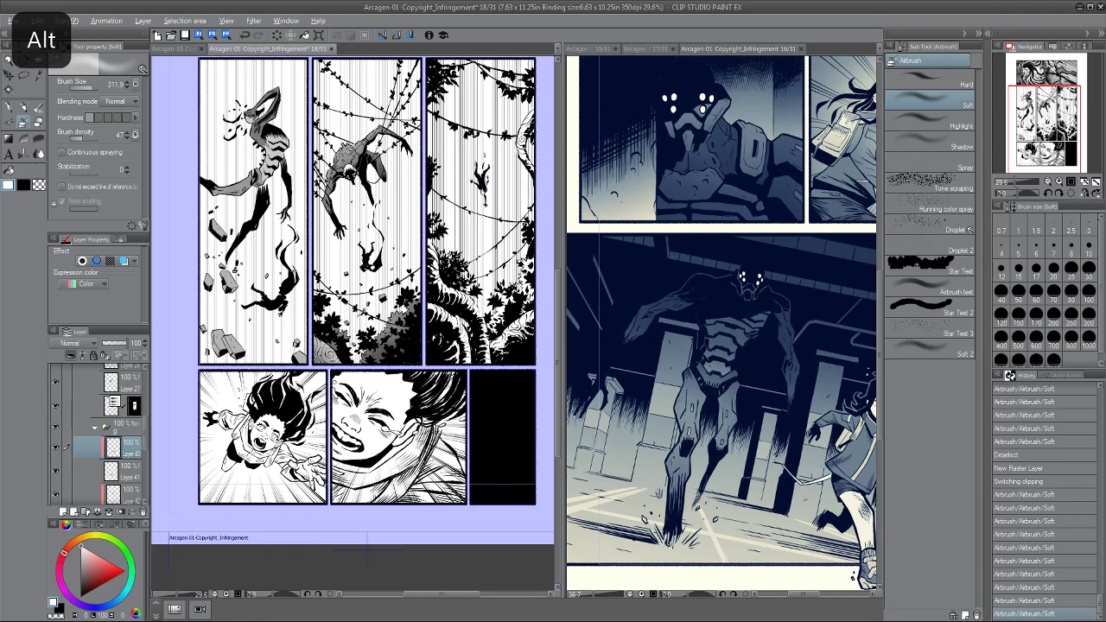
mouse_move(320, 340)
mouse_down()
mouse_move(385, 338)
mouse_move(359, 340)
mouse_up()
drag(339, 302, 344, 329)
scroll(334, 226, down, 3)
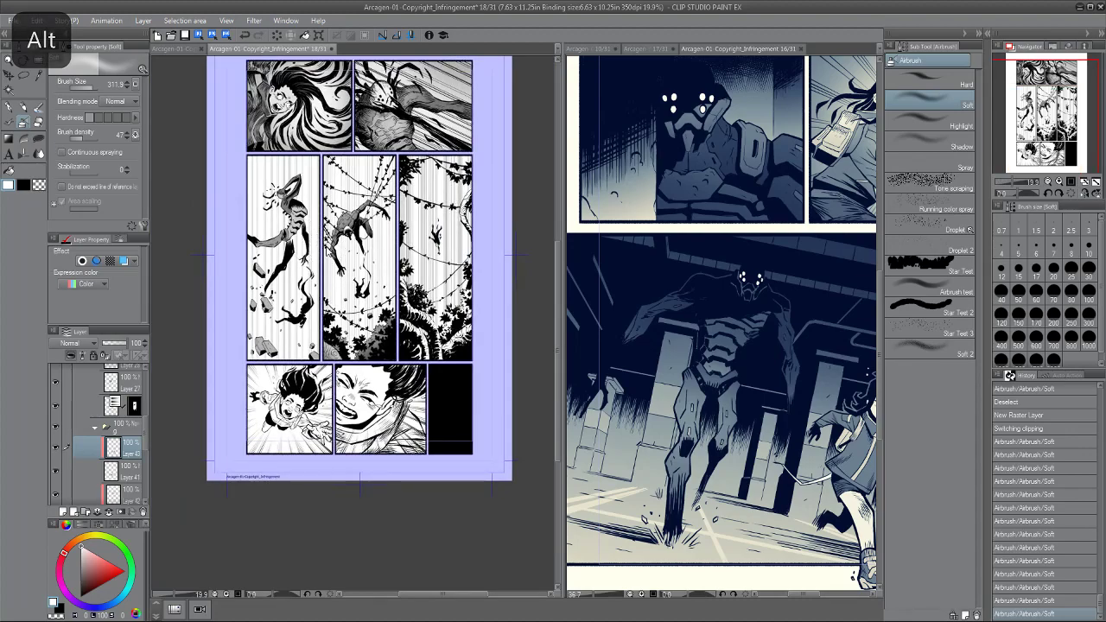
key(ctrl+s)
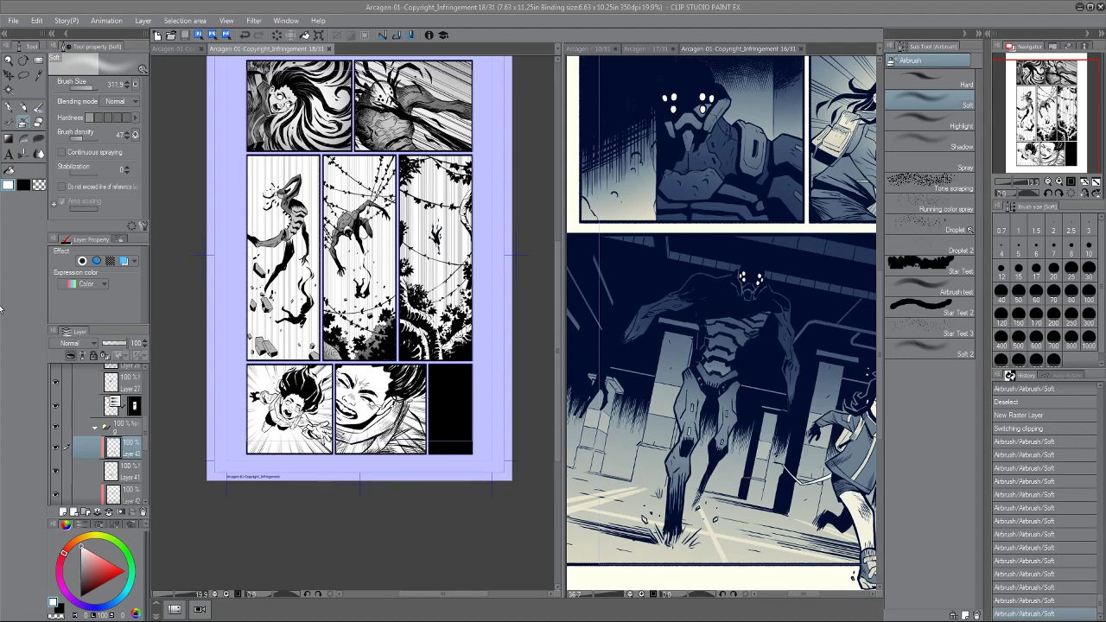
Check the shading of the falling-scene panels by hiding and reshowing the tone layers one at a time.
scroll(240, 178, up, 2)
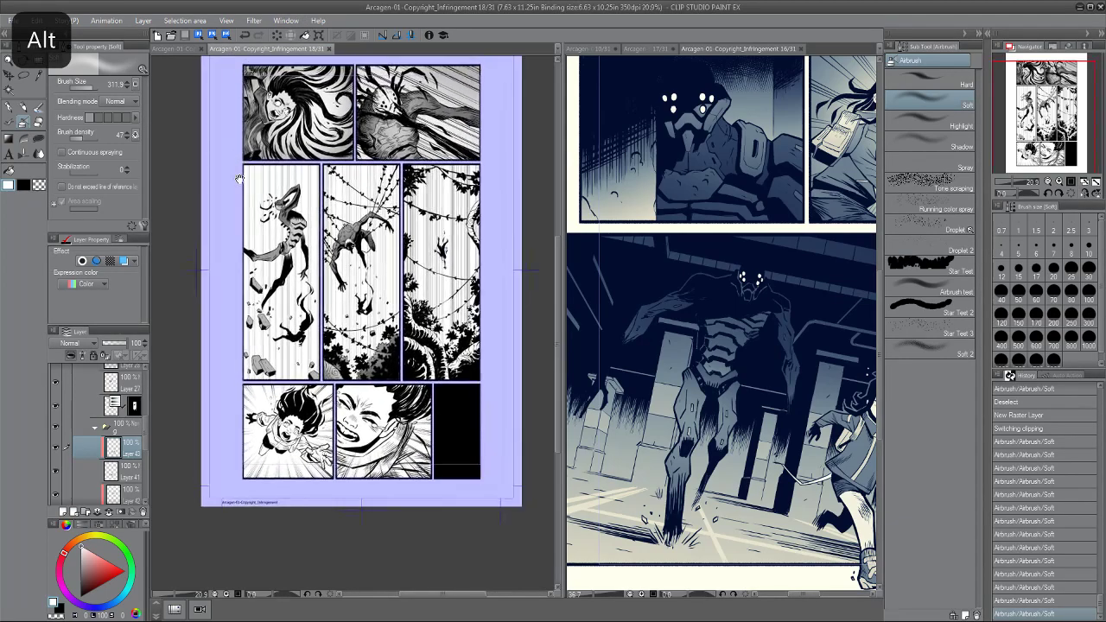
scroll(305, 231, up, 5)
scroll(305, 232, down, 4)
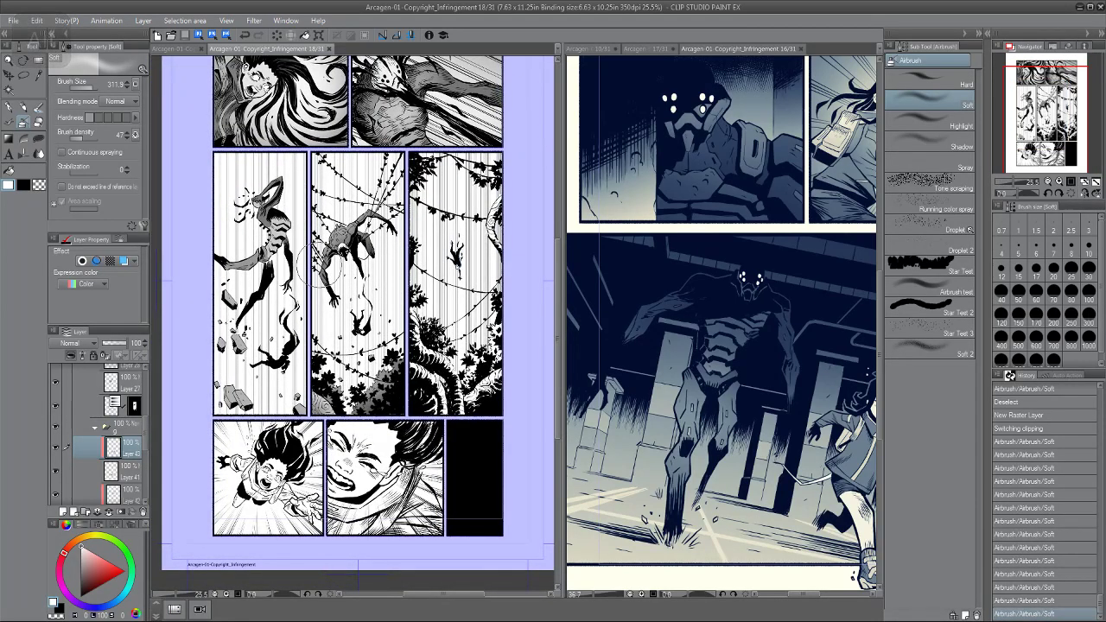
scroll(320, 264, up, 3)
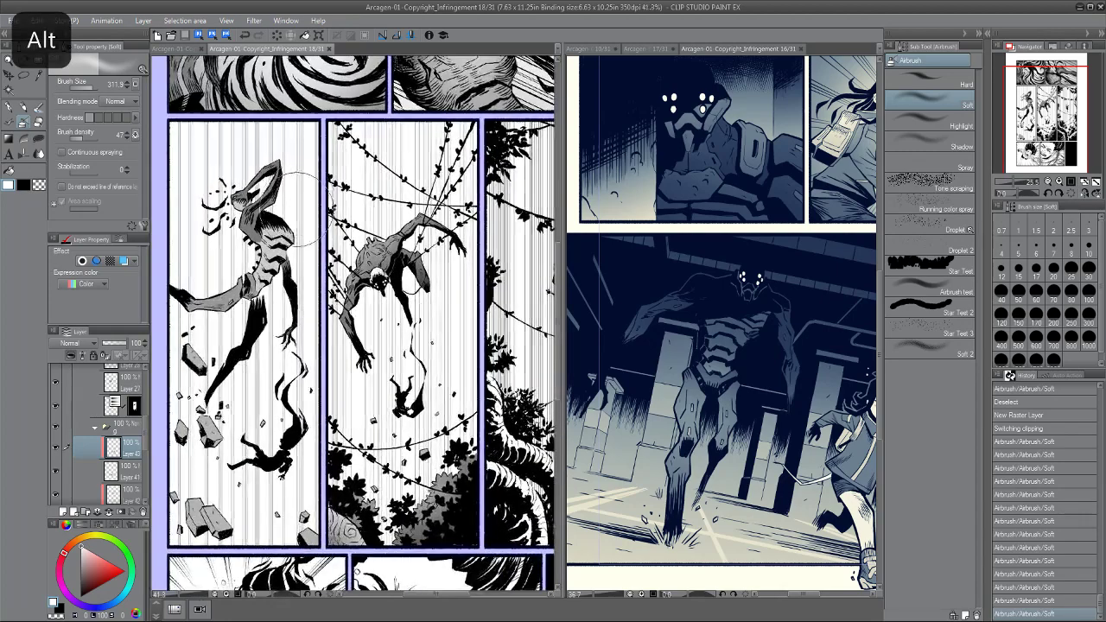
key(p)
click(55, 449)
click(55, 450)
click(57, 475)
click(57, 475)
click(57, 495)
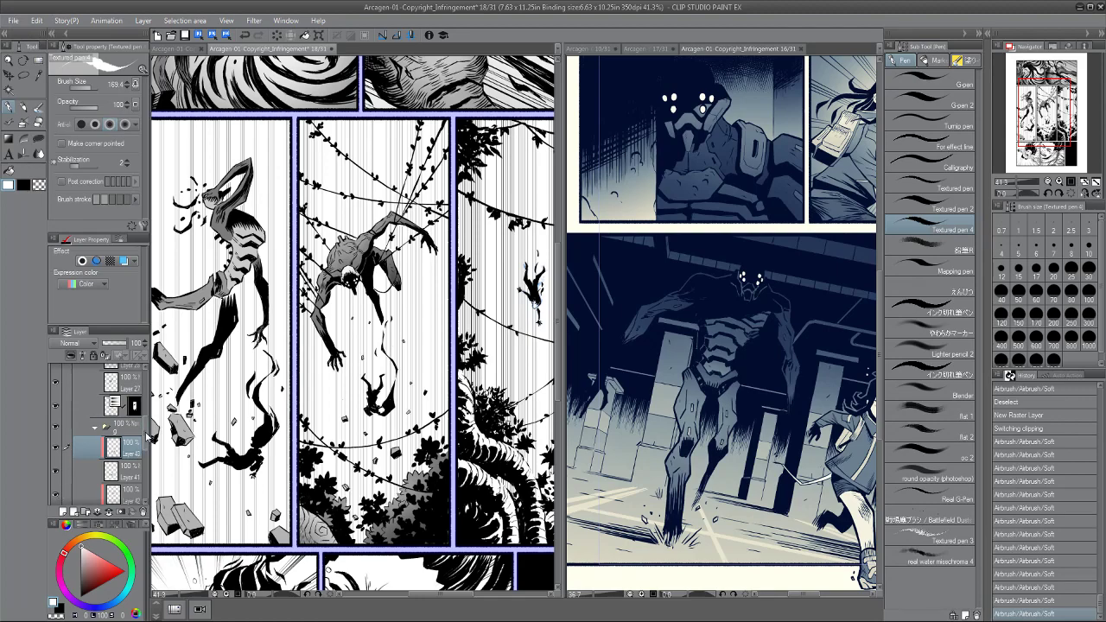
Make Layer 42 active and save the page.
scroll(59, 466, down, 2)
click(60, 447)
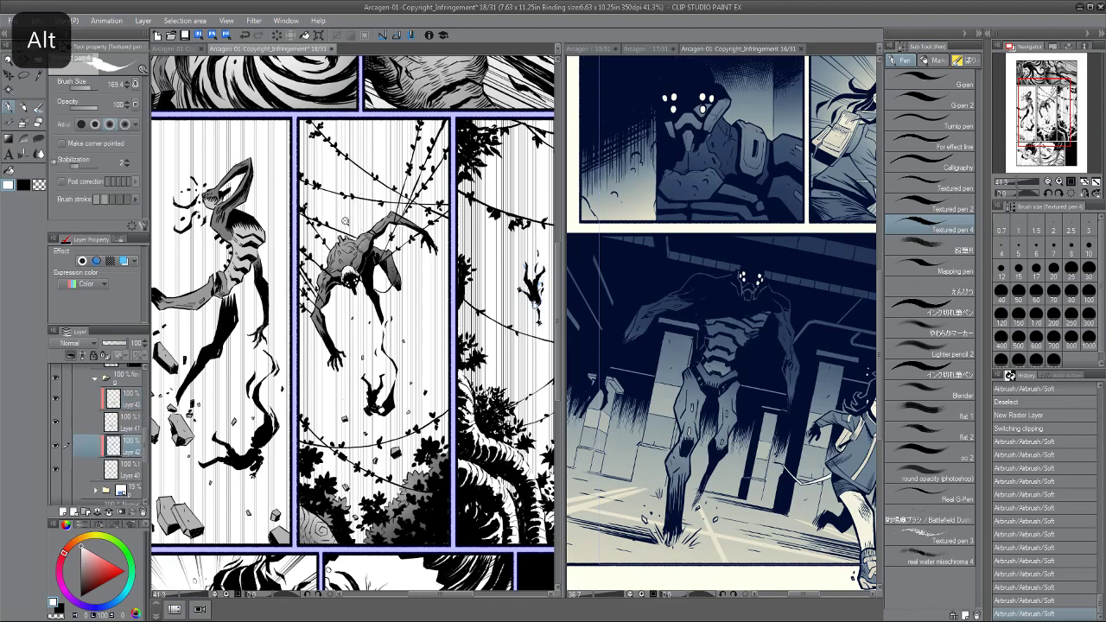
scroll(342, 217, down, 2)
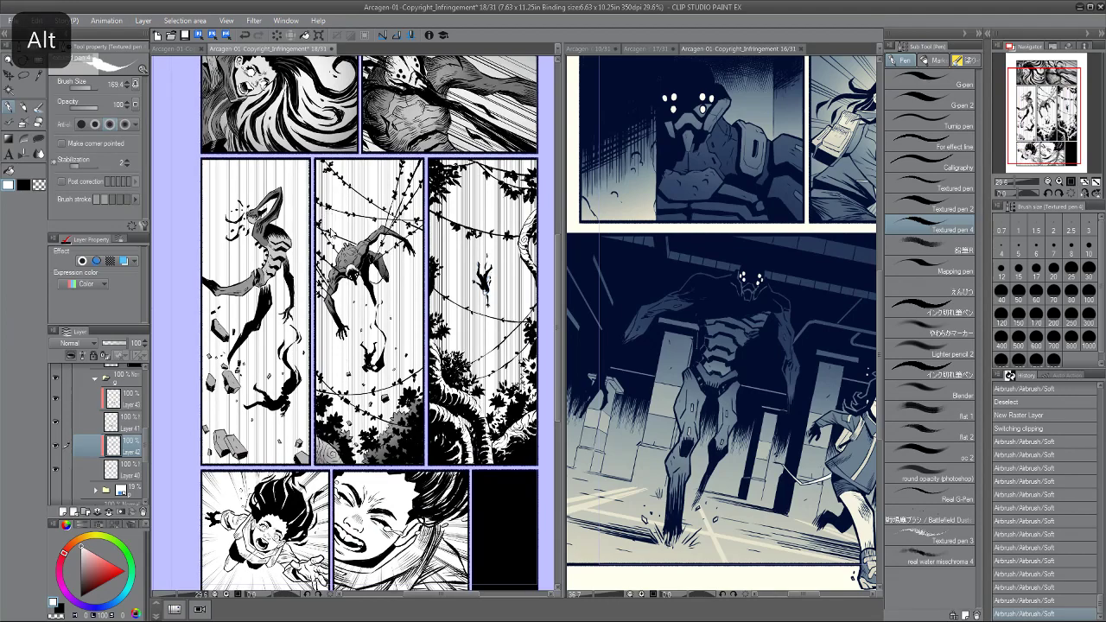
key(ctrl+s)
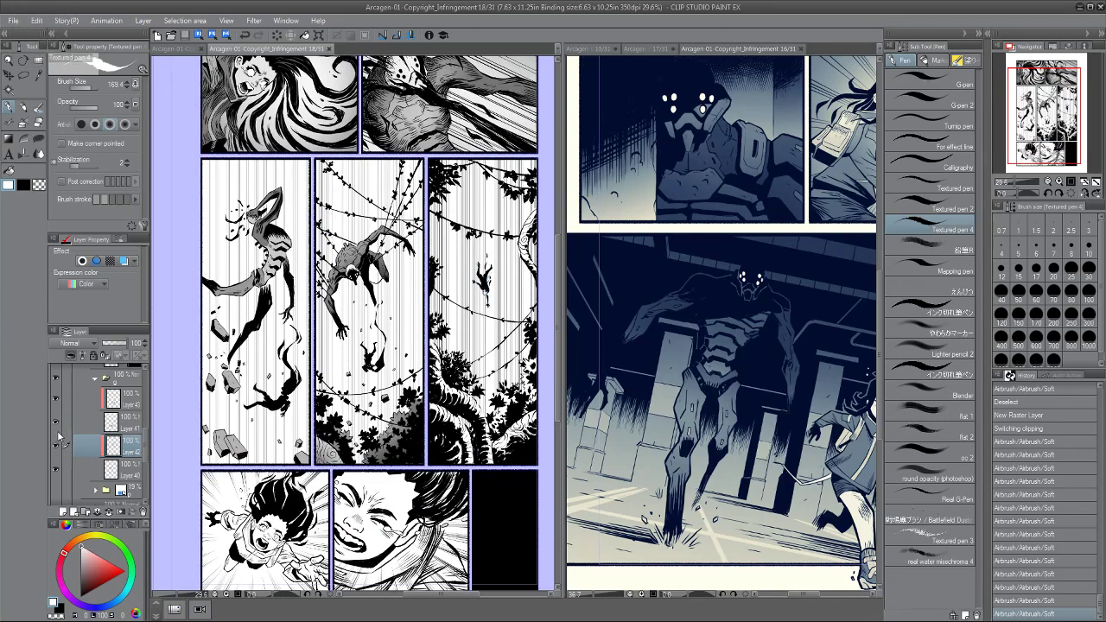
Paint gray on Layer 41 over the foliage beside the middle panel's swirled trunk, using Textured pen 4 at size 17.
click(124, 423)
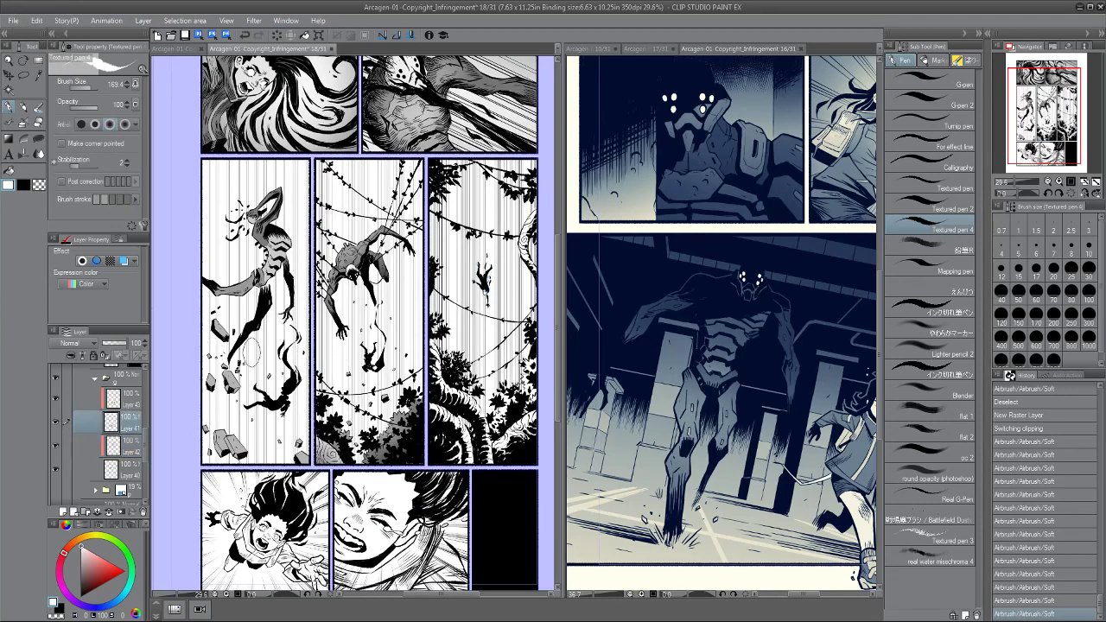
scroll(252, 354, up, 4)
key(p)
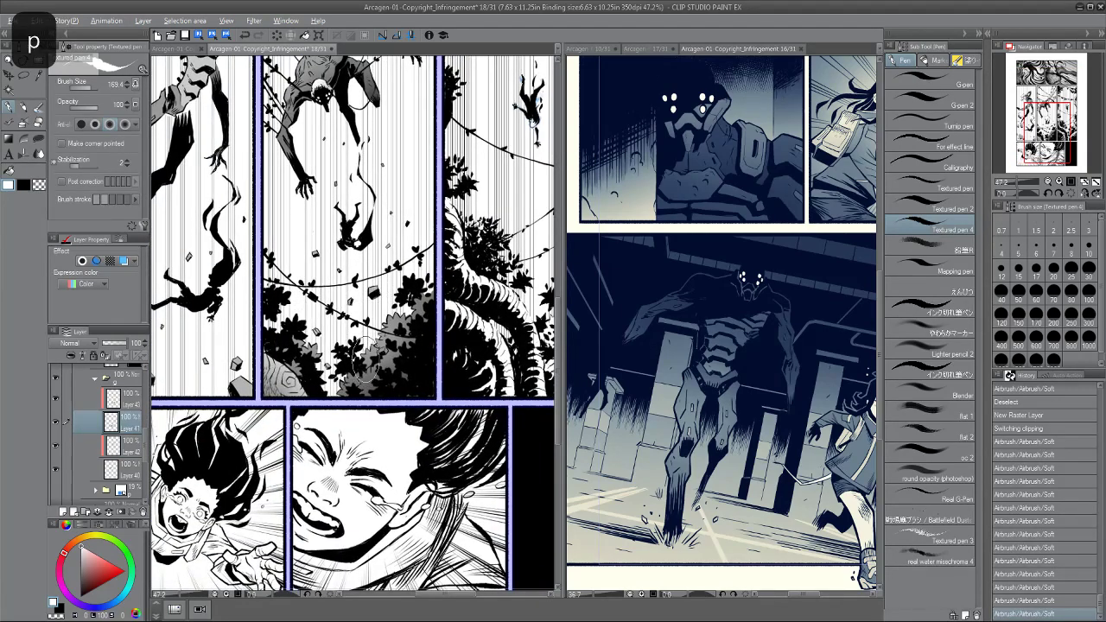
alt+click(352, 250)
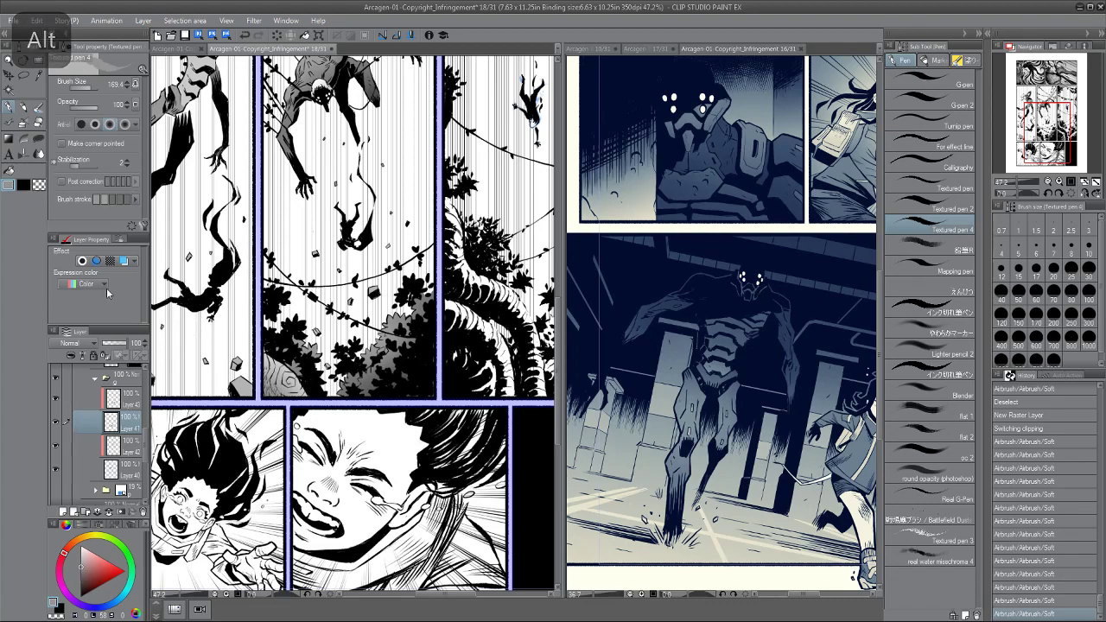
click(131, 397)
scroll(274, 350, up, 4)
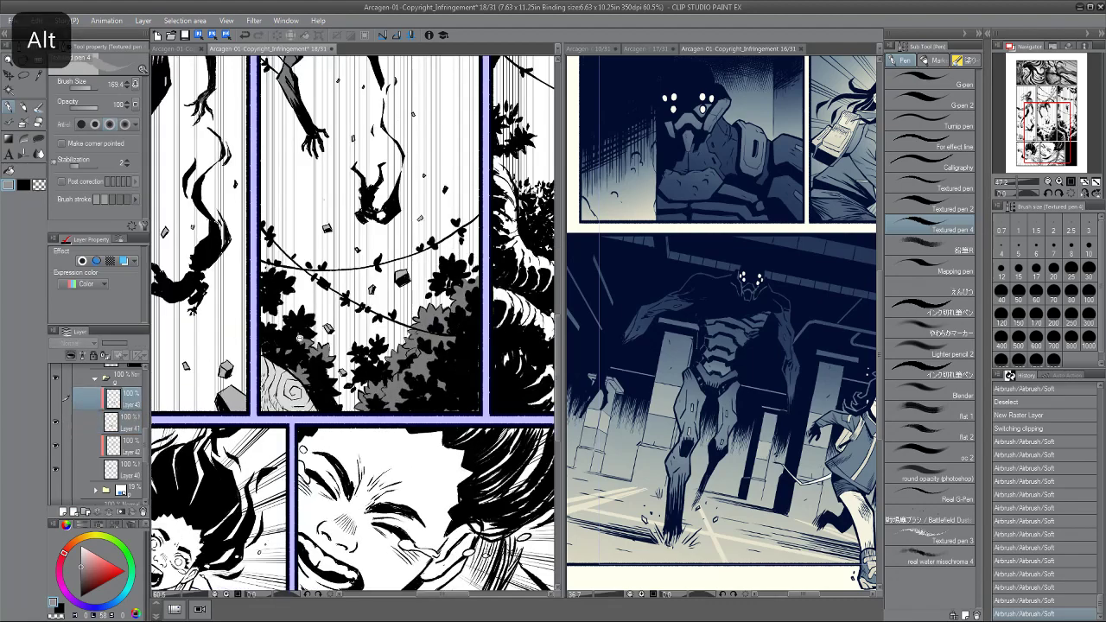
key(p)
click(123, 417)
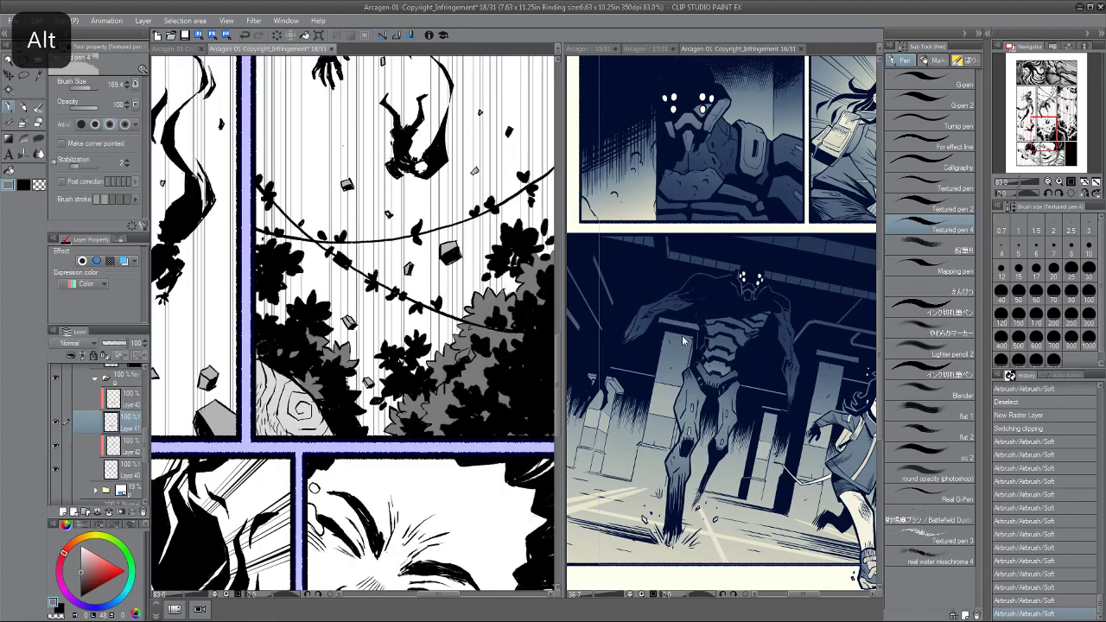
key(p)
key(alt)
click(1041, 267)
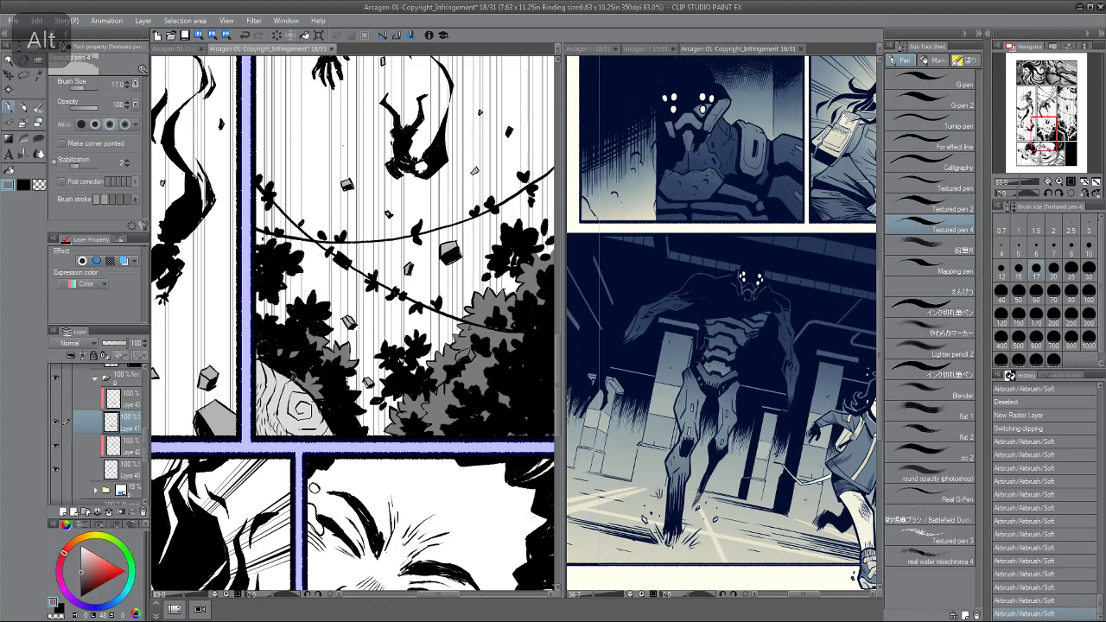
mouse_move(269, 357)
mouse_down()
mouse_move(261, 351)
mouse_move(339, 344)
mouse_up()
Clean up the gray spilling past the leaves beside the swirled trunk using the Hard eraser.
key(e)
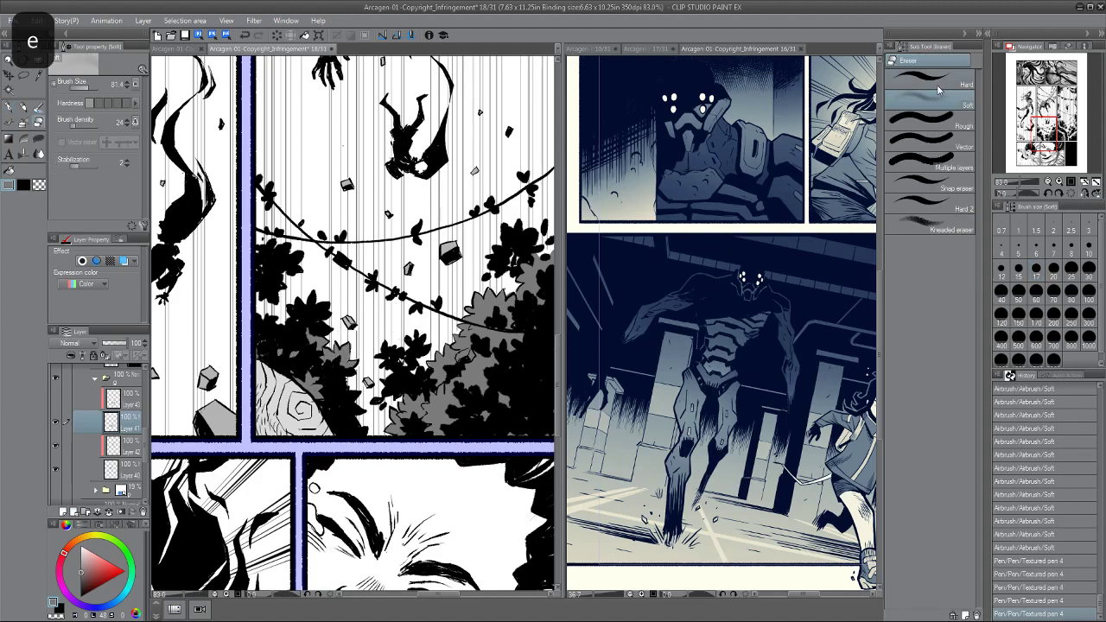
click(913, 82)
drag(350, 345, 339, 336)
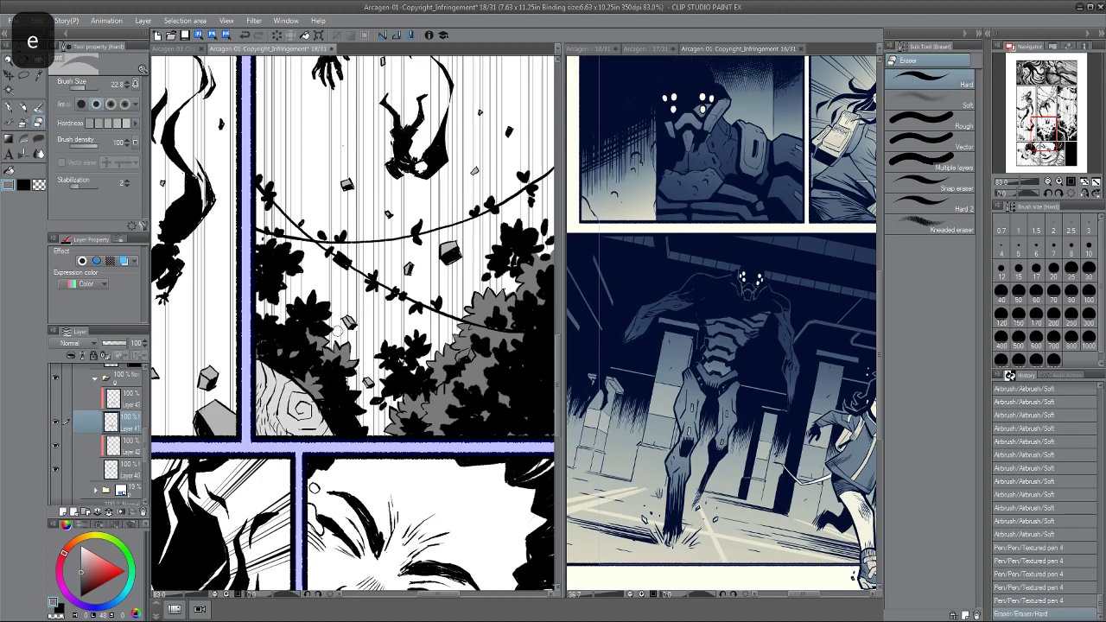
Touch up the gray in the middle panel's foliage with Textured pen 4 and check the fill by toggling Layer 41.
key(p)
drag(425, 368, 432, 360)
mouse_move(352, 278)
mouse_down()
mouse_move(330, 283)
mouse_move(335, 271)
mouse_up()
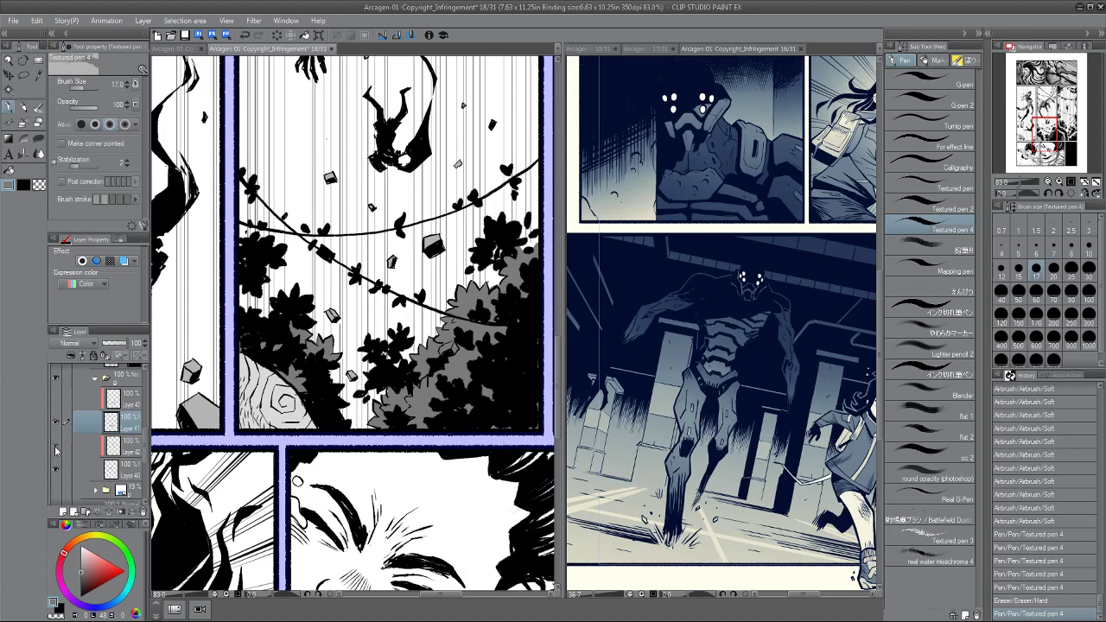
click(57, 422)
click(56, 423)
Sample the light gray of the falling debris and lasso-fill the rock in front of the middle panel's foliage.
key(p)
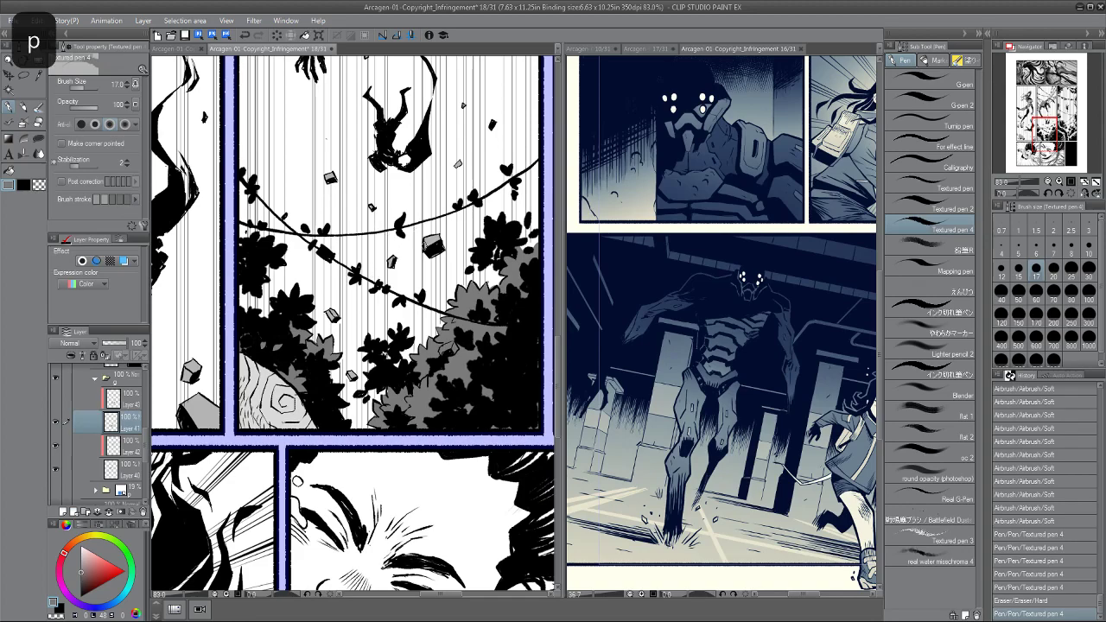
alt+click(330, 176)
scroll(374, 372, up, 2)
key(u)
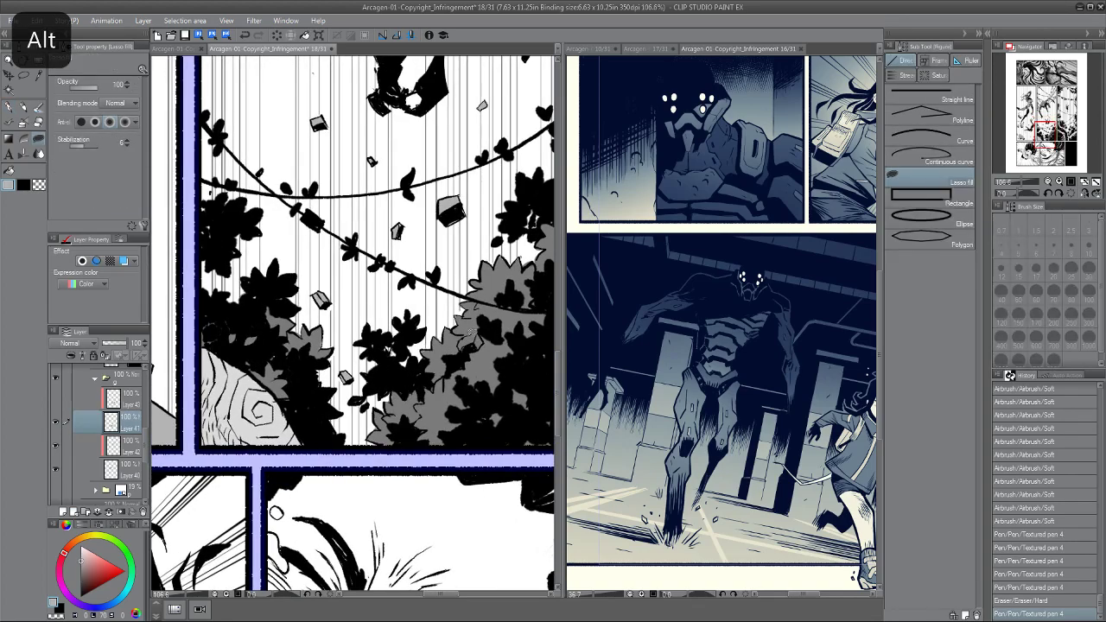
drag(466, 342, 472, 337)
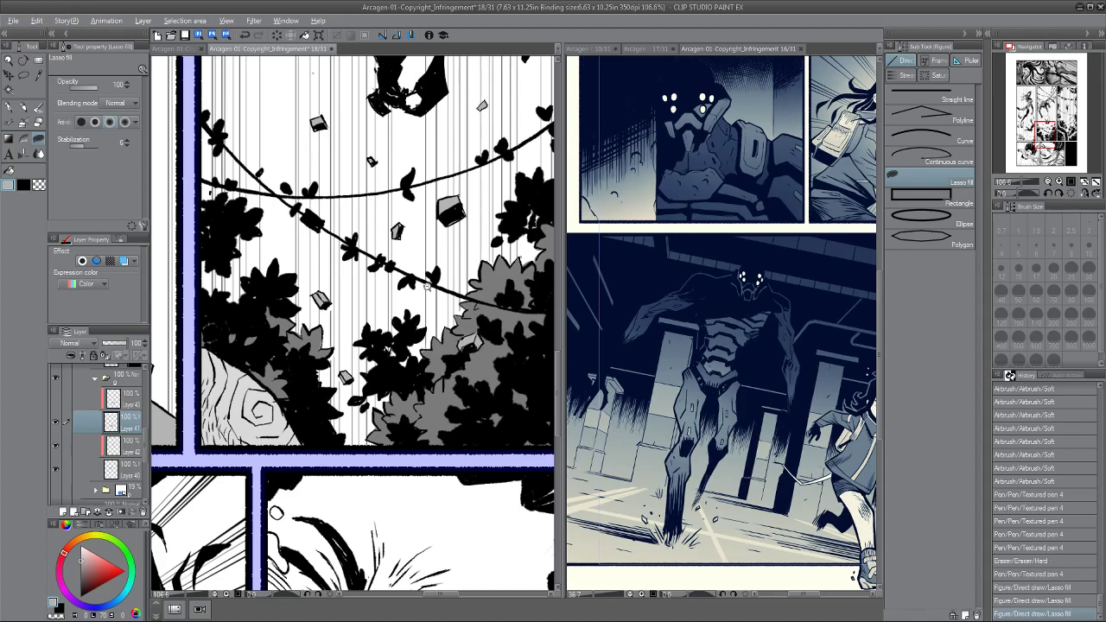
Lasso-fill the light face of the large falling block above the middle panel's foliage with light gray.
scroll(432, 288, down, 4)
drag(399, 230, 366, 216)
scroll(367, 217, up, 5)
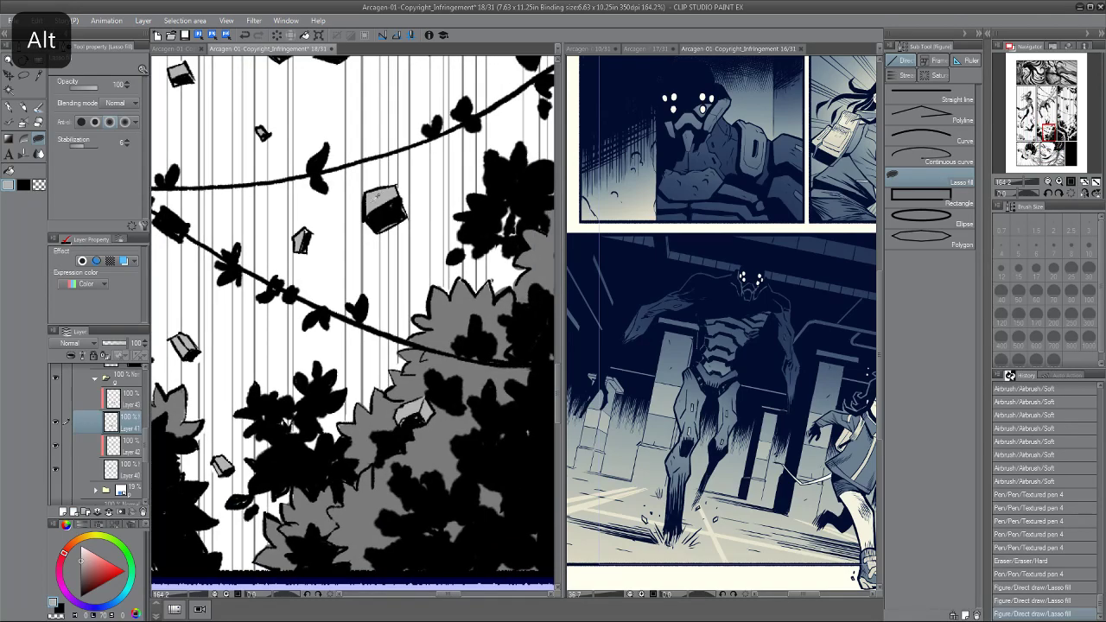
drag(377, 227, 397, 214)
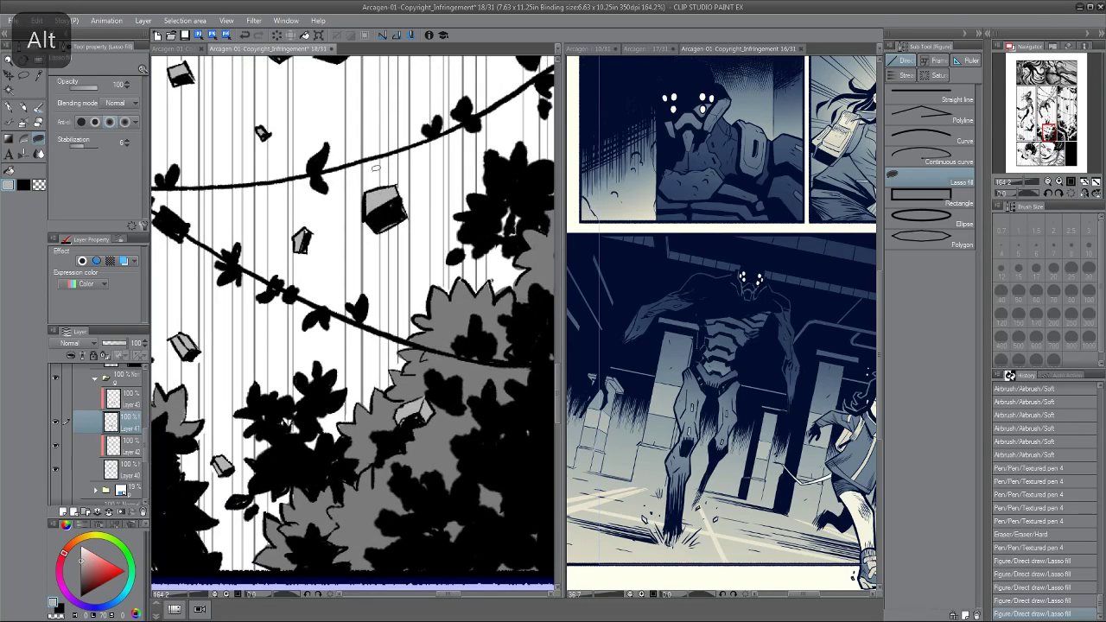
Try a dark gray lasso fill on the small rock beside the large falling block, and undo it.
scroll(354, 214, down, 3)
scroll(337, 216, up, 2)
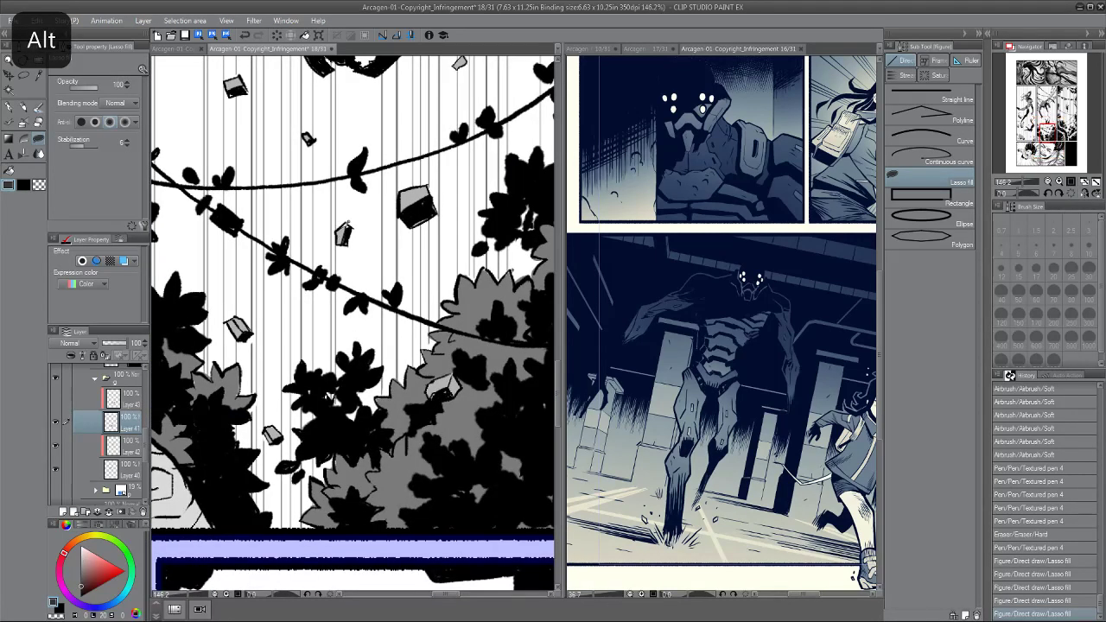
drag(346, 235, 349, 227)
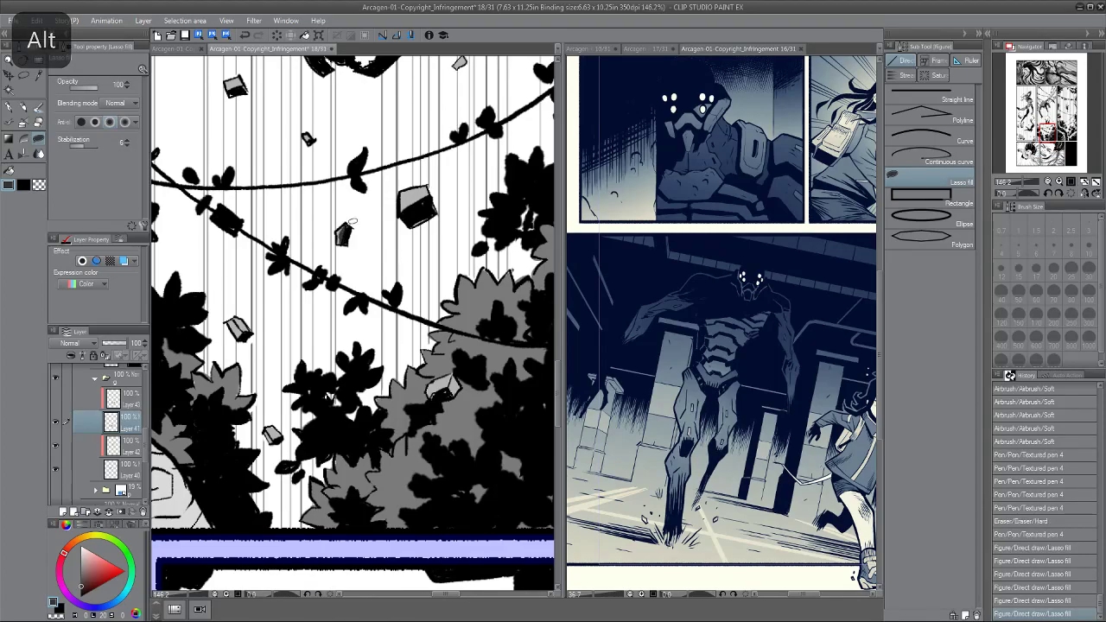
key(ctrl+z)
Lasso-fill light gray on the small falling debris around the large block in the middle panel.
key(alt)
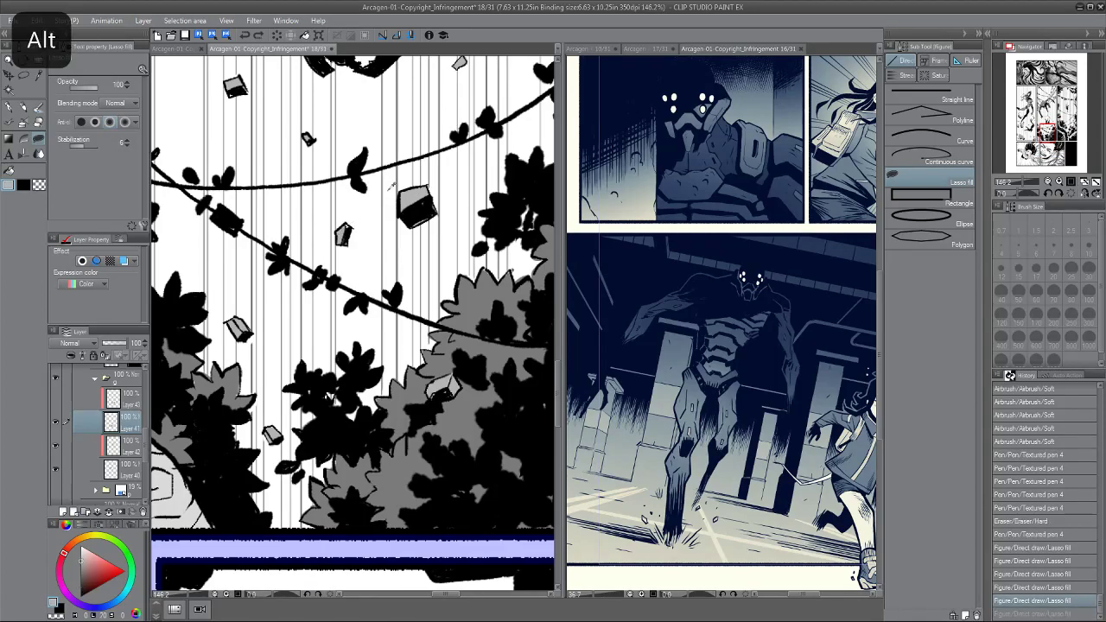
mouse_move(344, 239)
mouse_down()
mouse_move(349, 228)
mouse_move(279, 165)
mouse_move(272, 186)
mouse_up()
scroll(271, 186, up, 5)
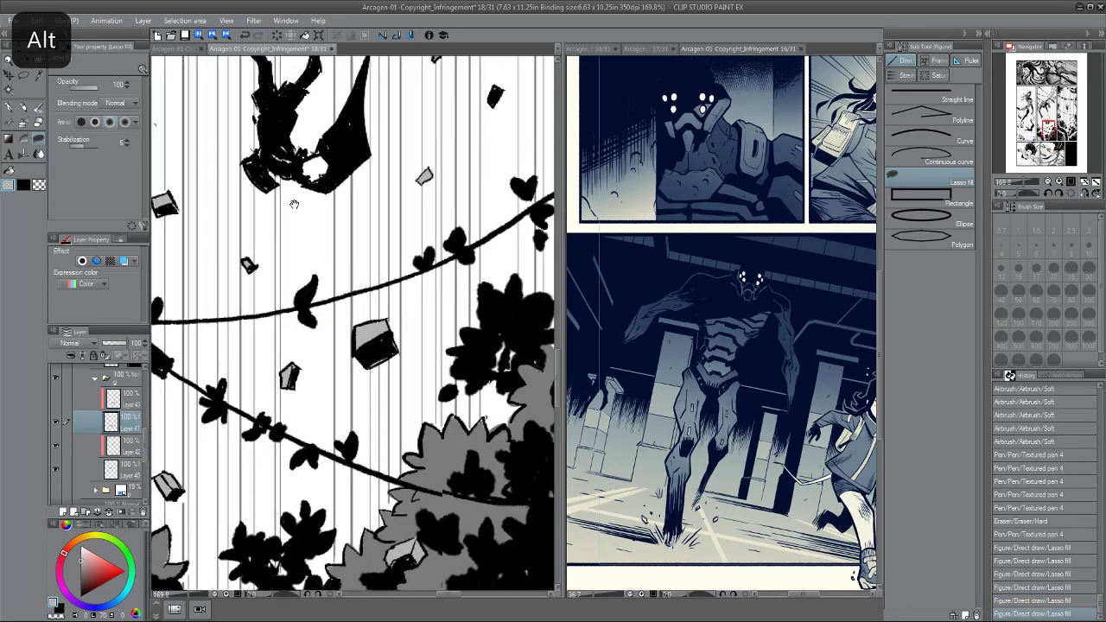
scroll(302, 189, down, 5)
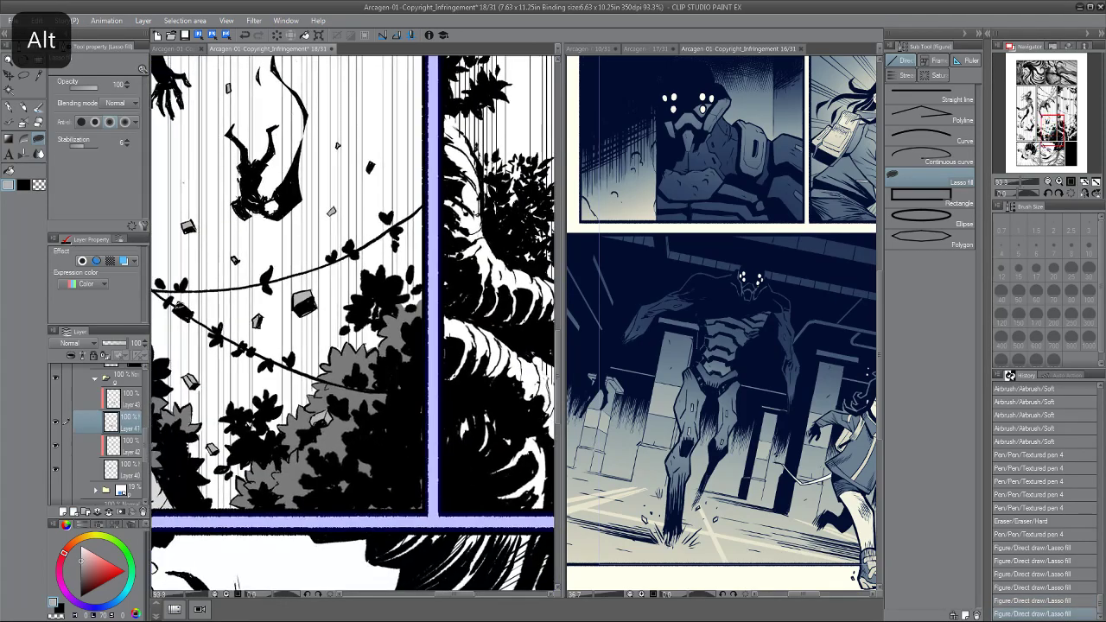
scroll(142, 452, down, 1)
Erase the speed lines around the small falling debris beside the figure in the middle panel on the speed-line layer's mask.
drag(143, 453, 143, 439)
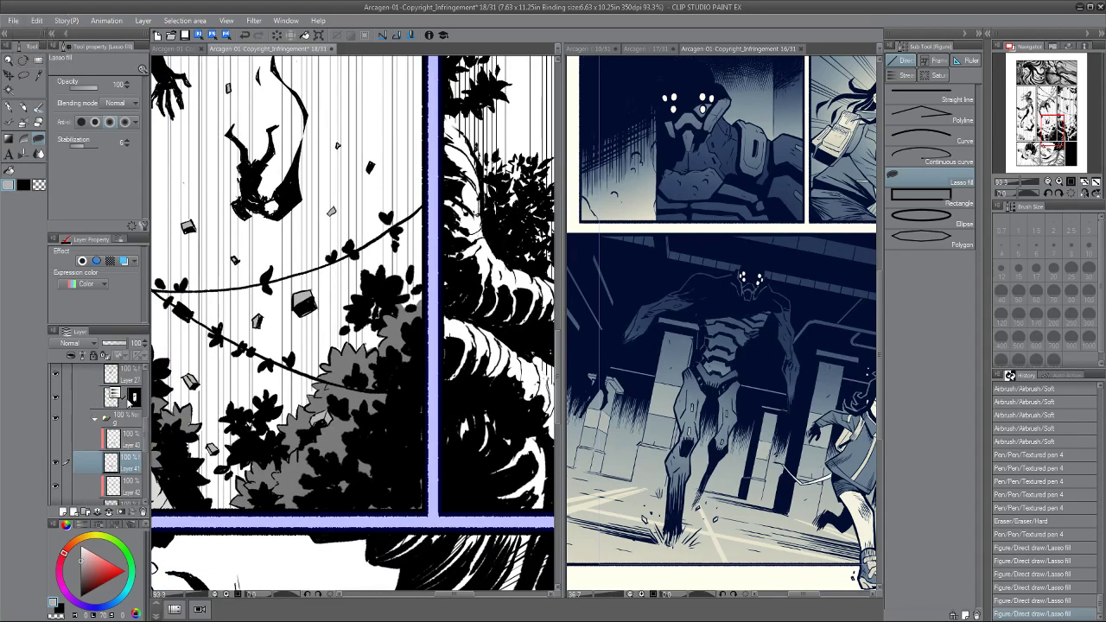
click(135, 397)
drag(335, 137, 326, 192)
scroll(326, 194, up, 4)
key(e)
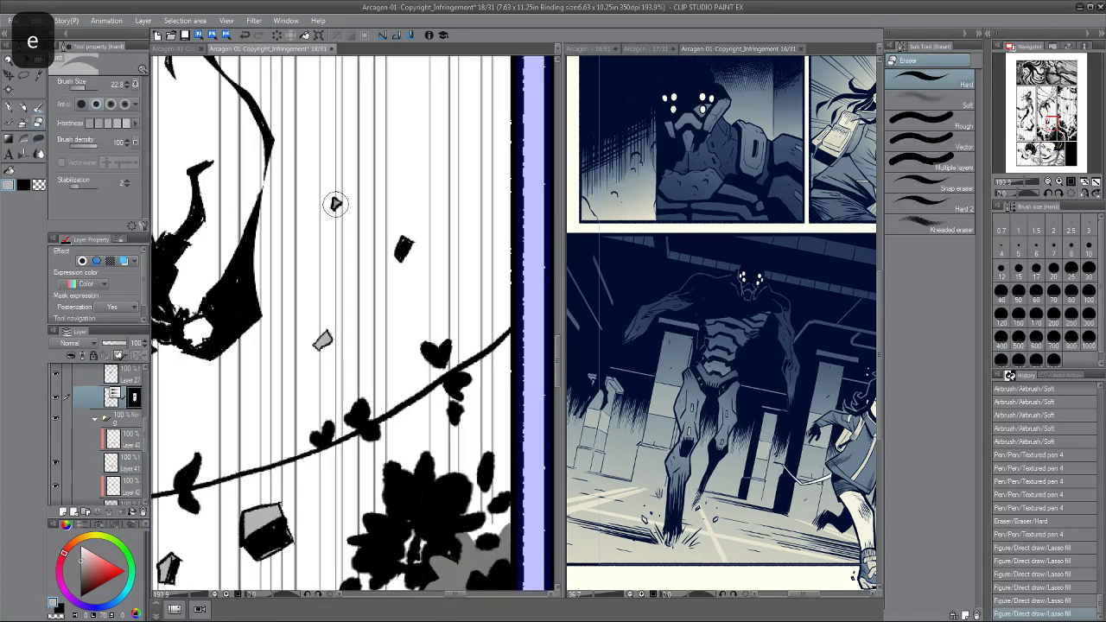
scroll(303, 207, down, 2)
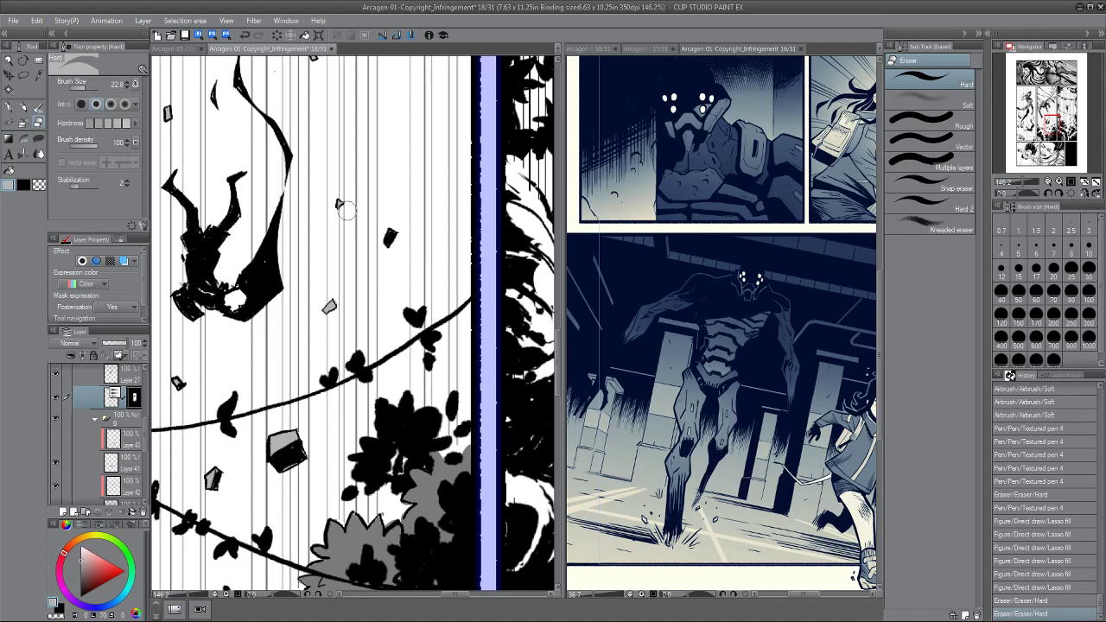
Examine the speed lines and gray tones across the three tall falling-scene panels and the rest of the page.
scroll(341, 204, down, 5)
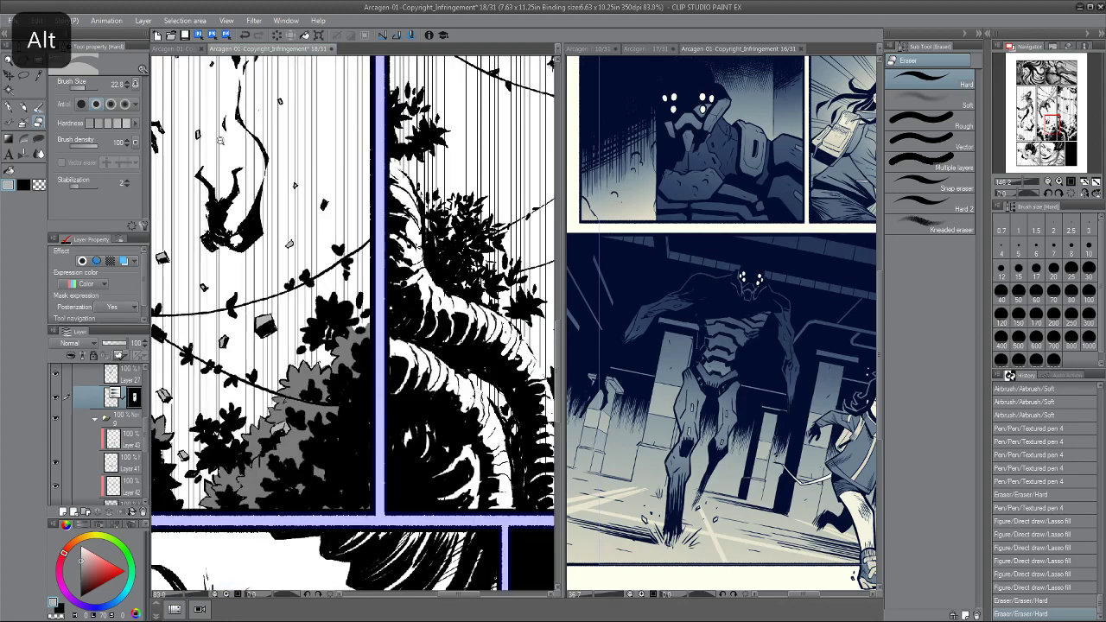
scroll(355, 326, down, 3)
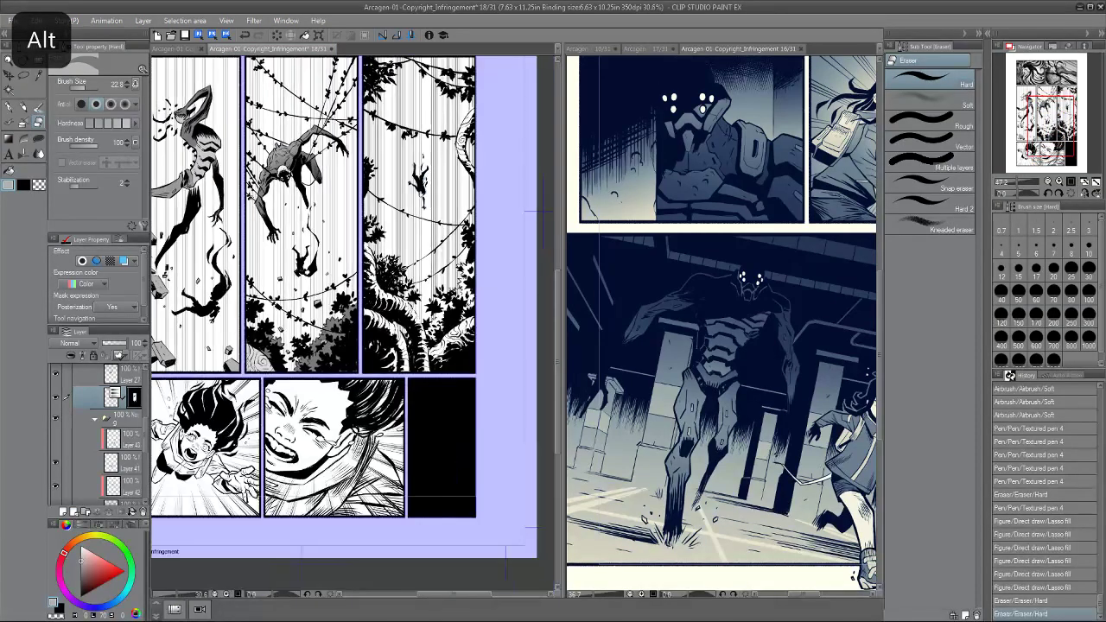
mouse_move(238, 195)
mouse_down()
mouse_move(266, 190)
mouse_move(238, 183)
mouse_up()
scroll(244, 198, up, 2)
scroll(236, 192, down, 2)
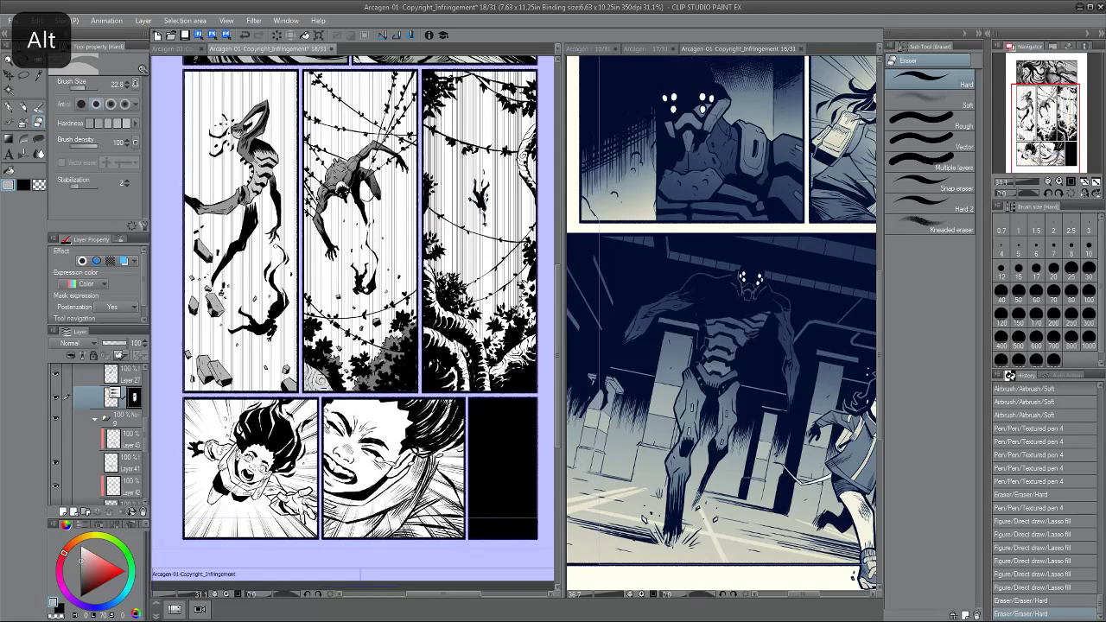
scroll(378, 448, up, 3)
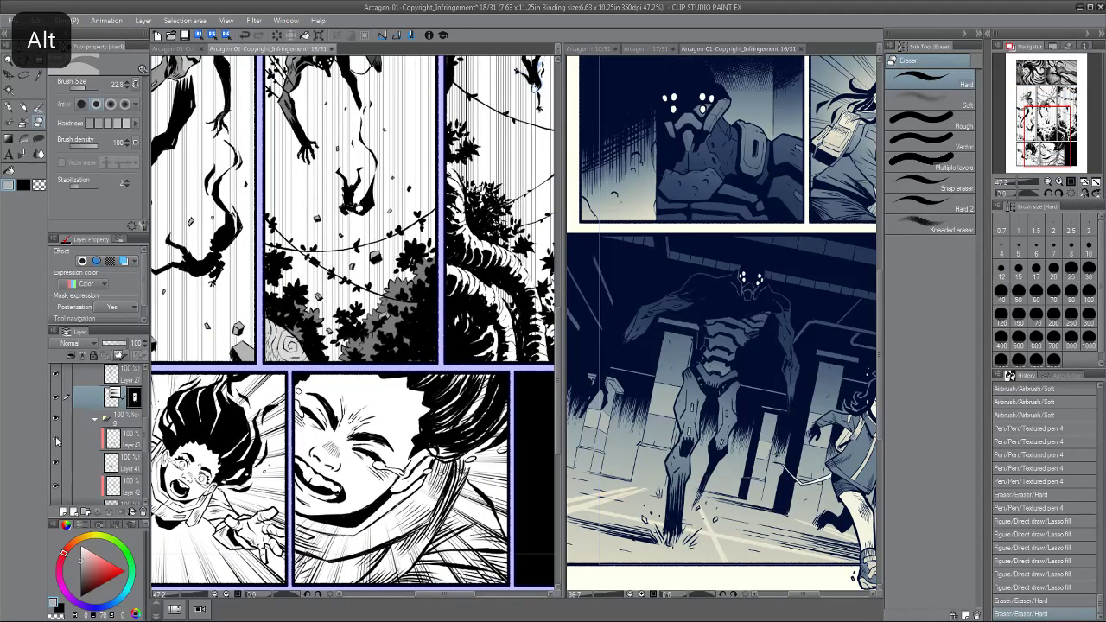
scroll(265, 301, down, 4)
drag(266, 303, 234, 303)
scroll(319, 281, up, 3)
drag(192, 281, 238, 303)
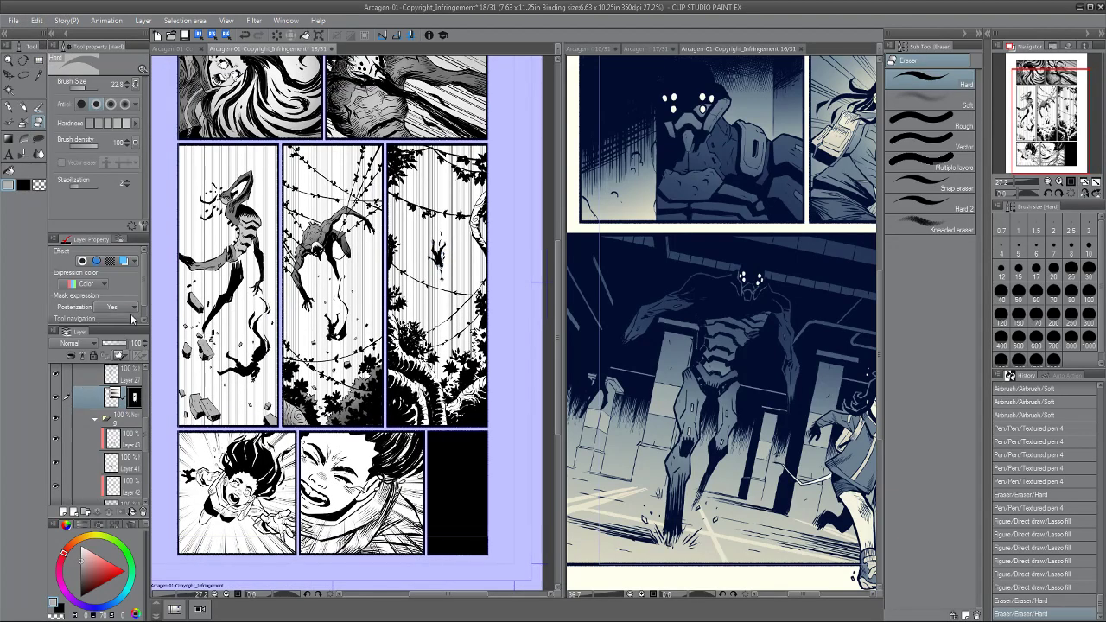
Collapse the middle panel's layer folders and expand the third tall panel's folder 5 with its subfolder.
scroll(104, 406, up, 2)
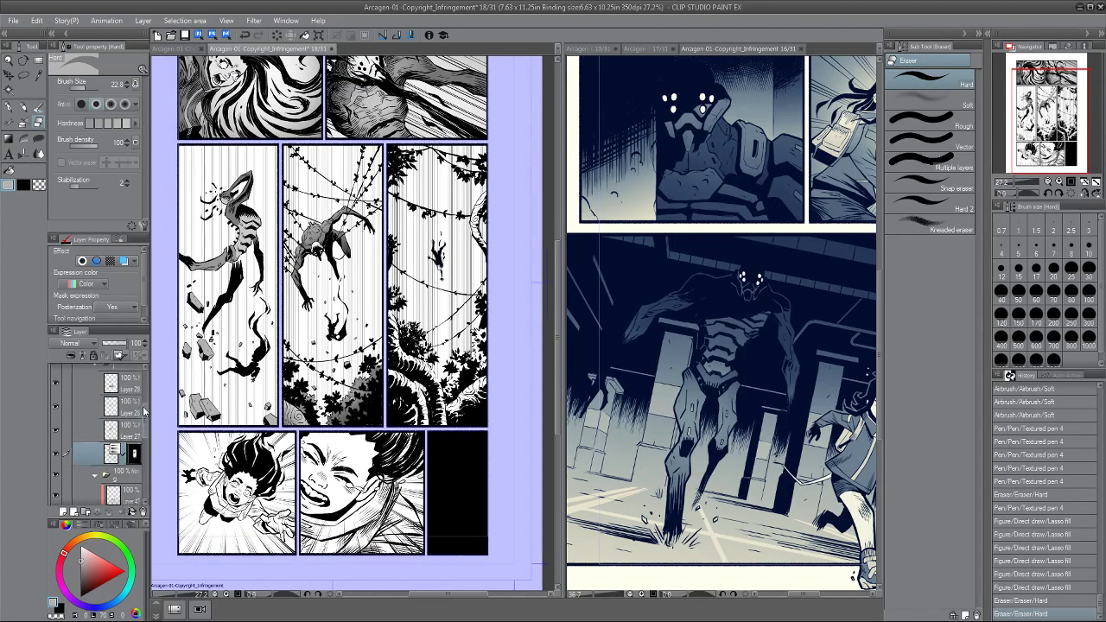
scroll(87, 397, up, 2)
click(95, 397)
click(86, 377)
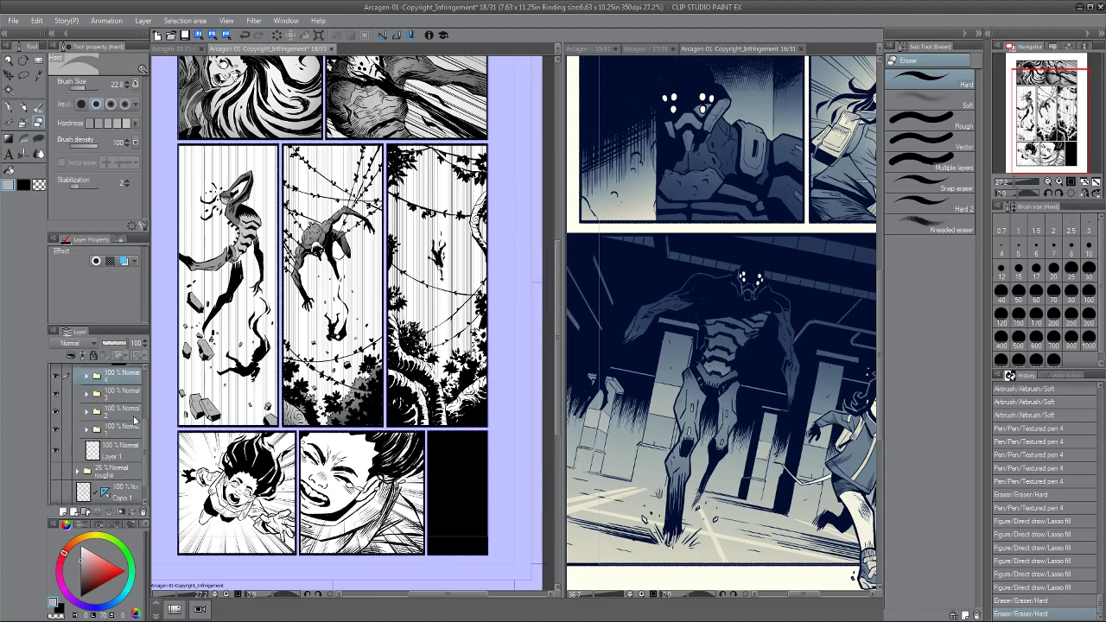
scroll(94, 384, up, 2)
click(56, 389)
click(56, 388)
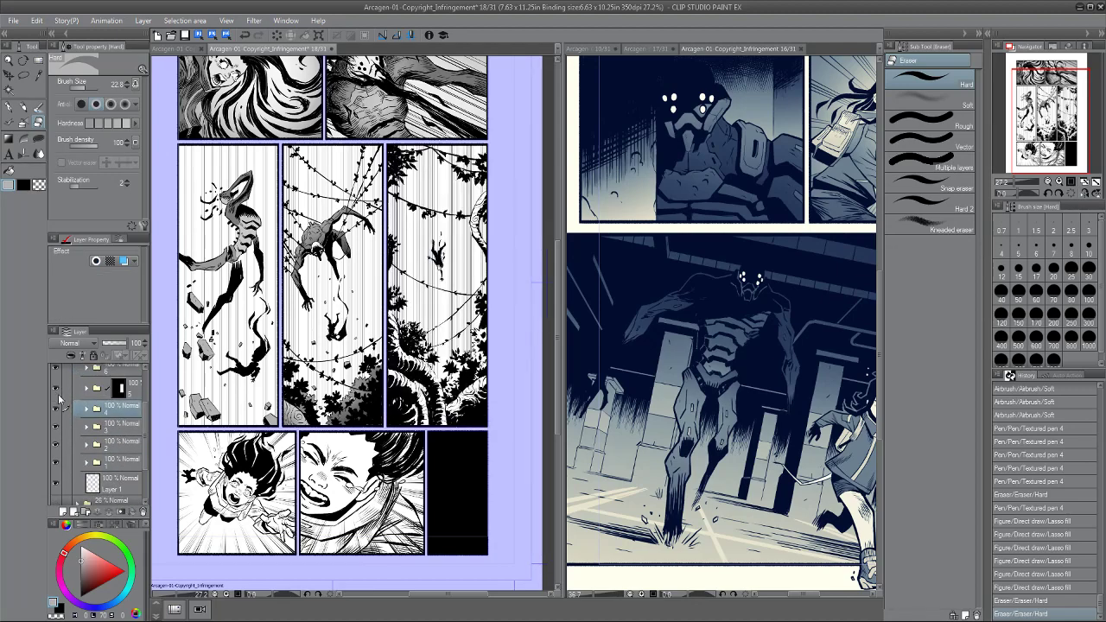
click(85, 389)
click(95, 409)
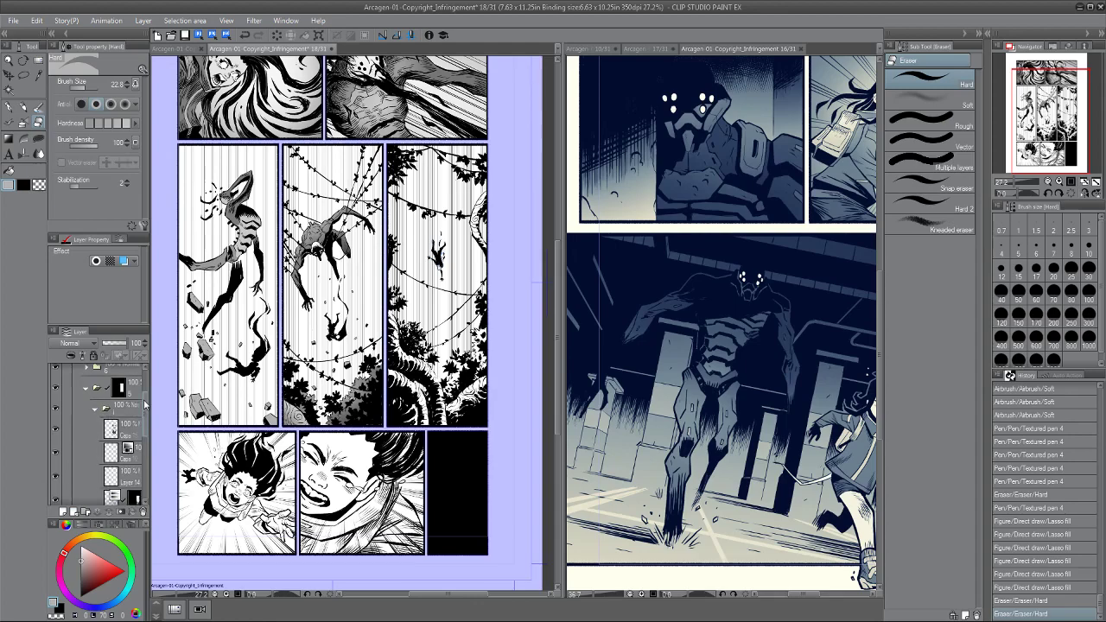
Select the third tall panel's speed-line layer and expand the masked tone folder beneath it.
scroll(102, 412, down, 2)
click(56, 448)
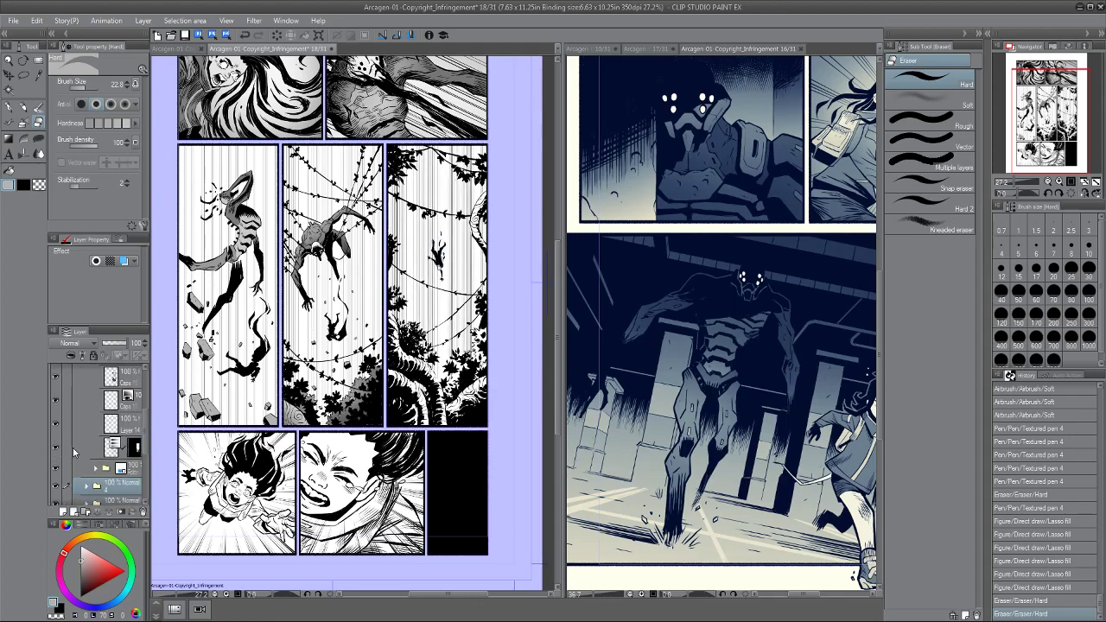
click(110, 451)
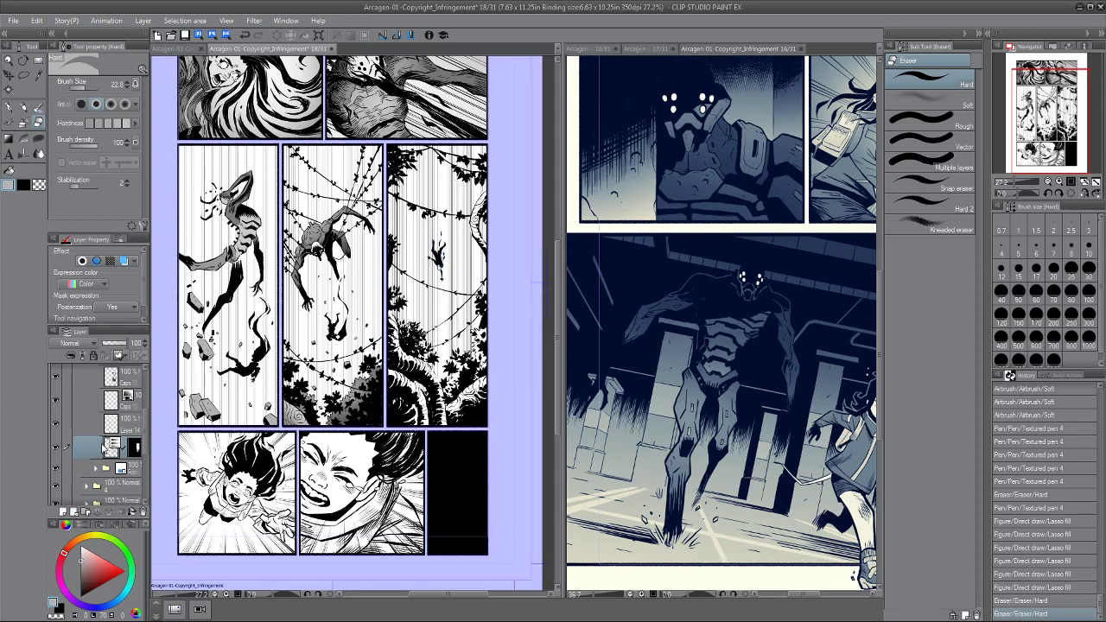
click(96, 468)
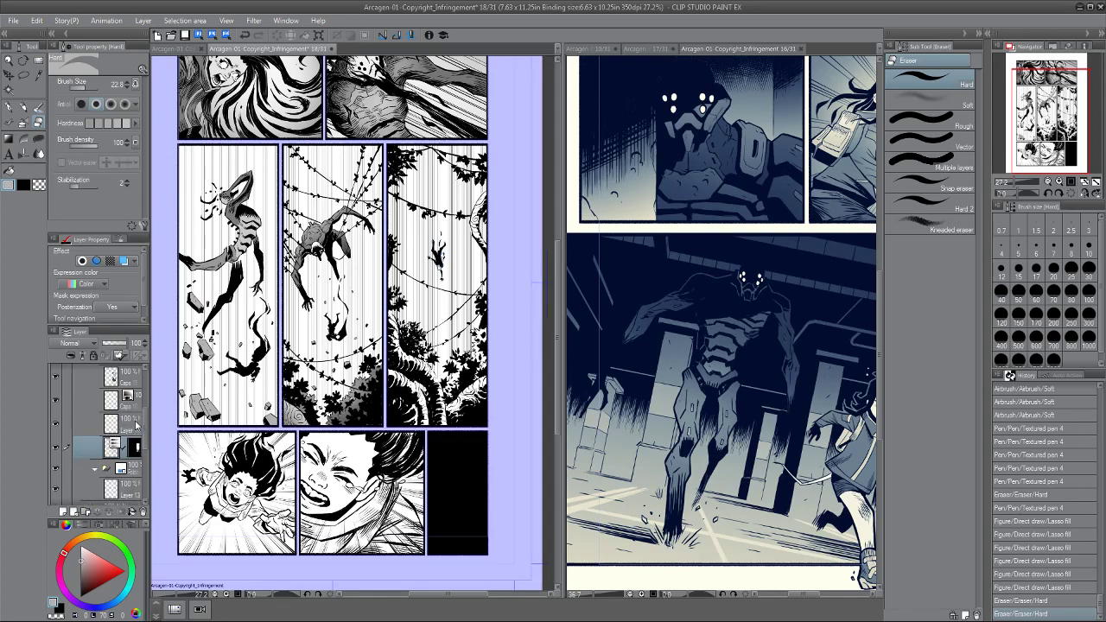
drag(145, 426, 144, 436)
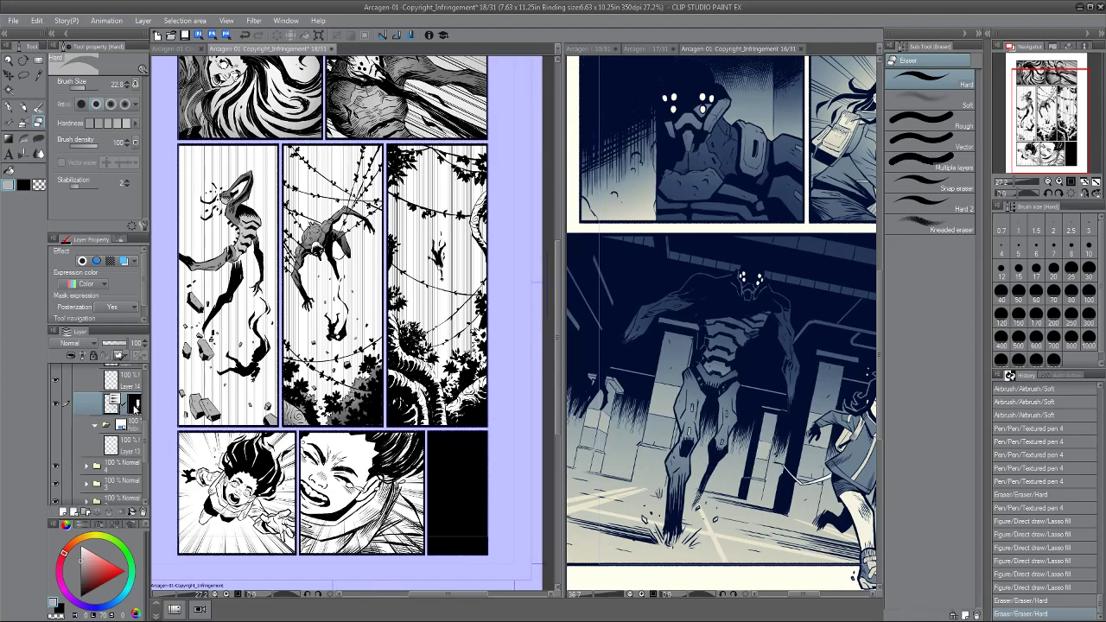
Edit the third panel's stream lines as an object and set their anti-aliasing to the weakest smoothing level.
key(o)
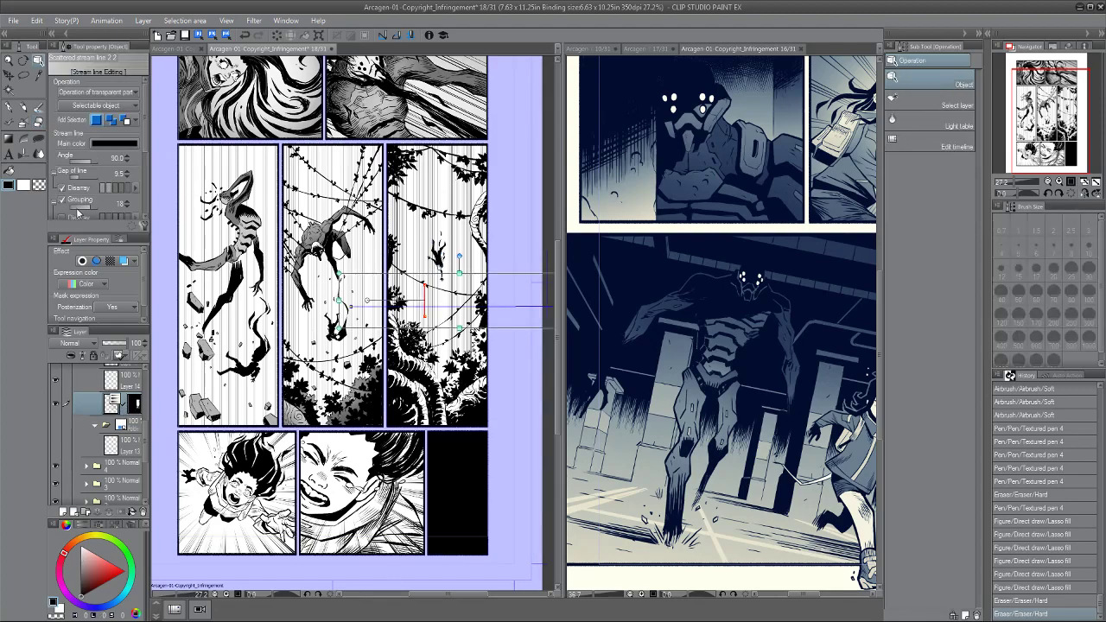
click(142, 225)
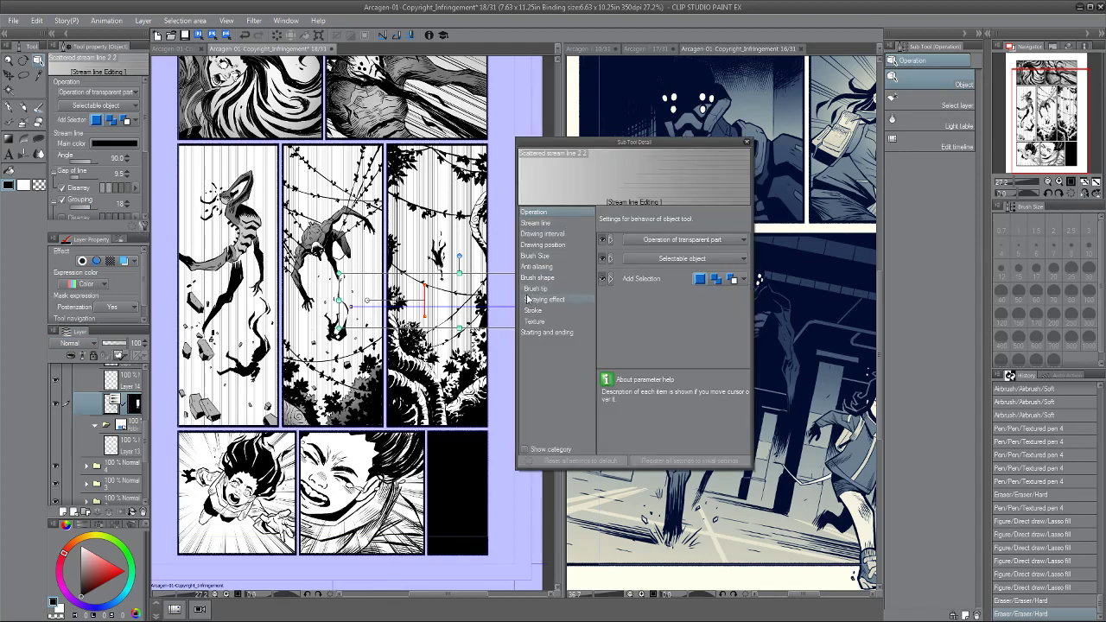
click(531, 257)
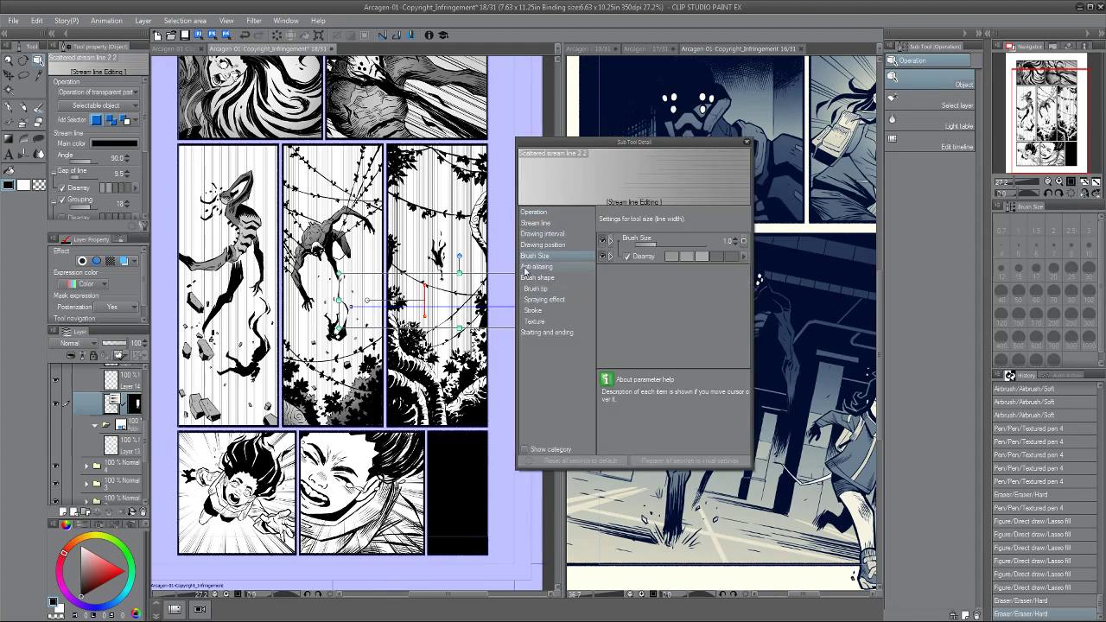
click(527, 244)
click(529, 266)
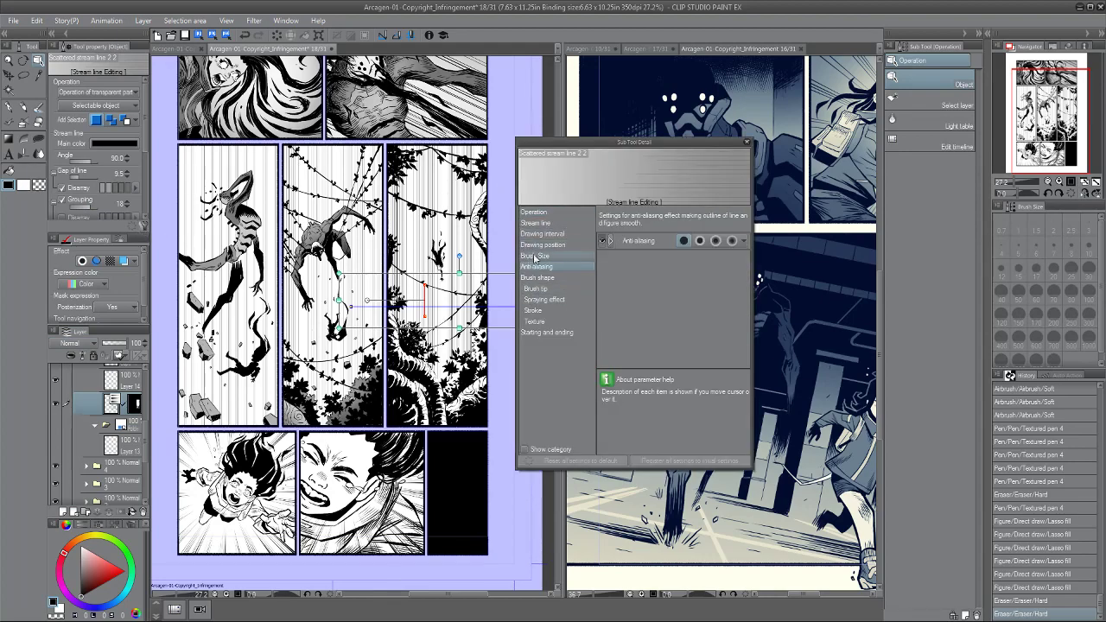
click(698, 240)
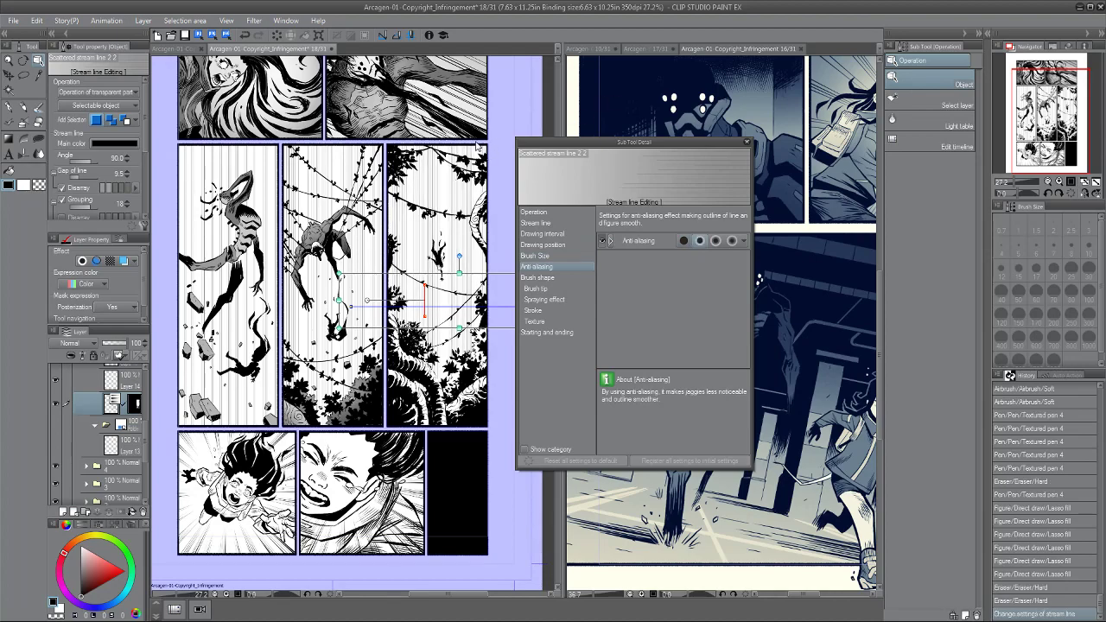
Set the stream lines' brush size to 2.0 with a size disarray of three levels.
click(534, 256)
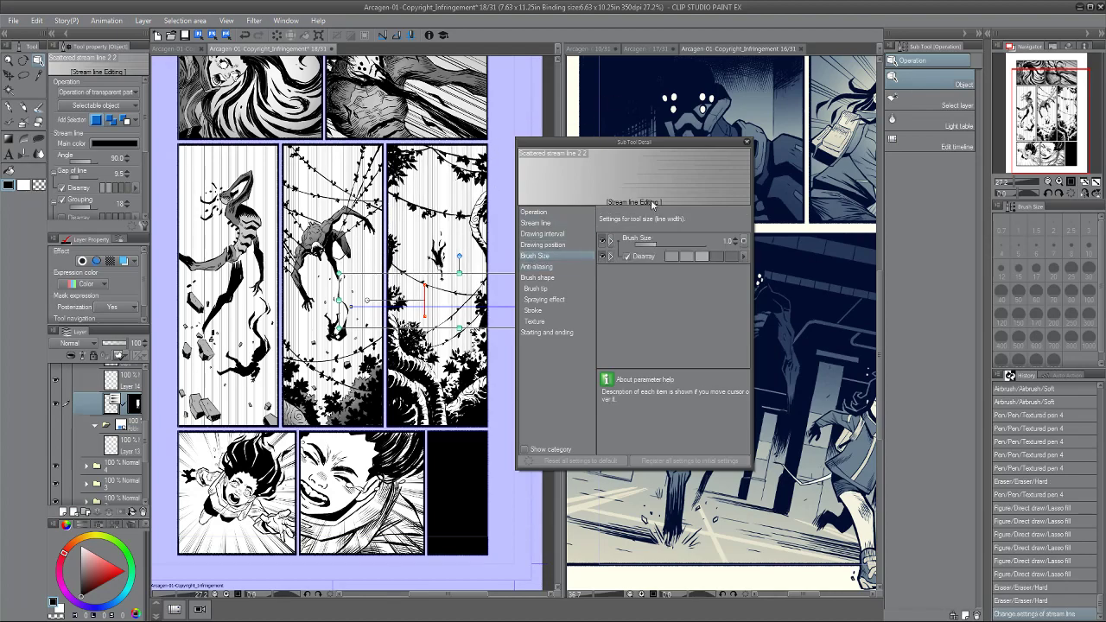
click(738, 241)
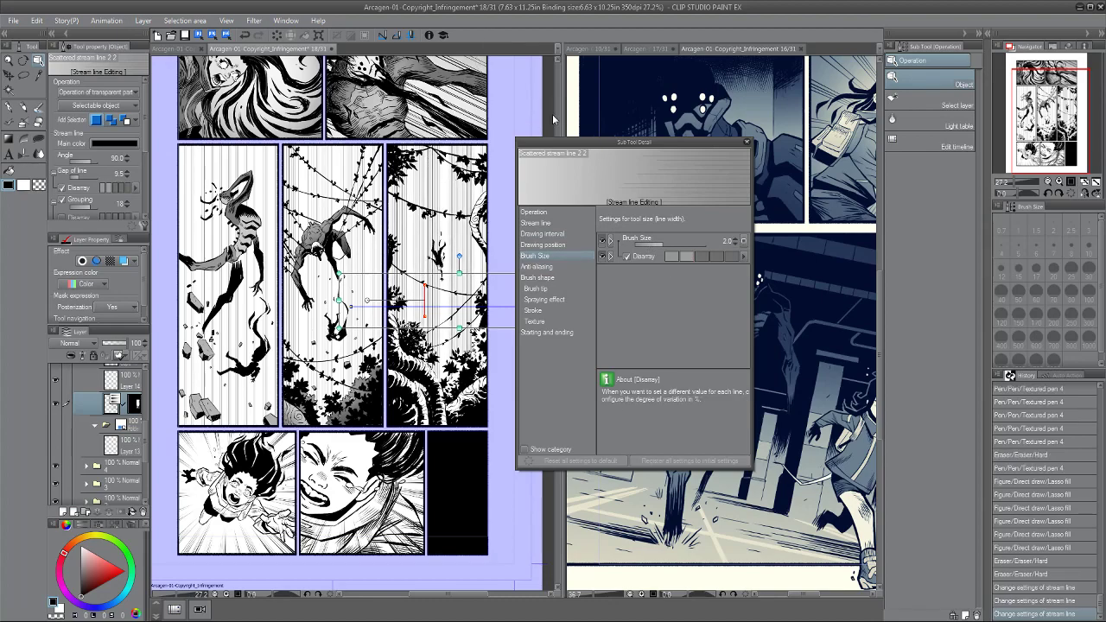
click(719, 257)
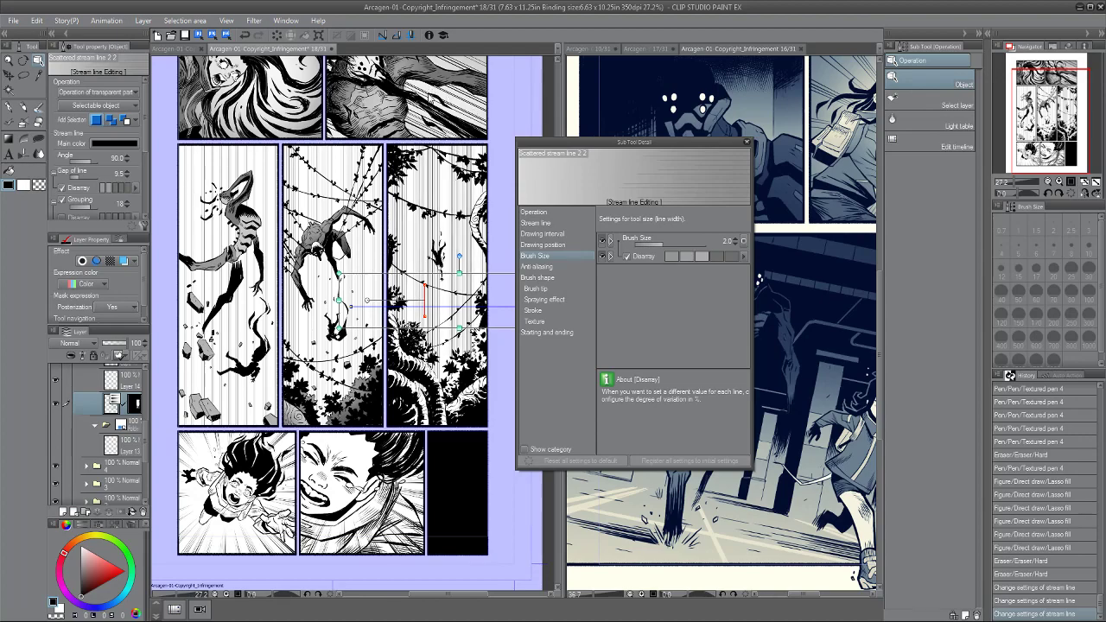
Change the stream lines' main color to dark gray 4C4C4C.
click(531, 244)
click(531, 234)
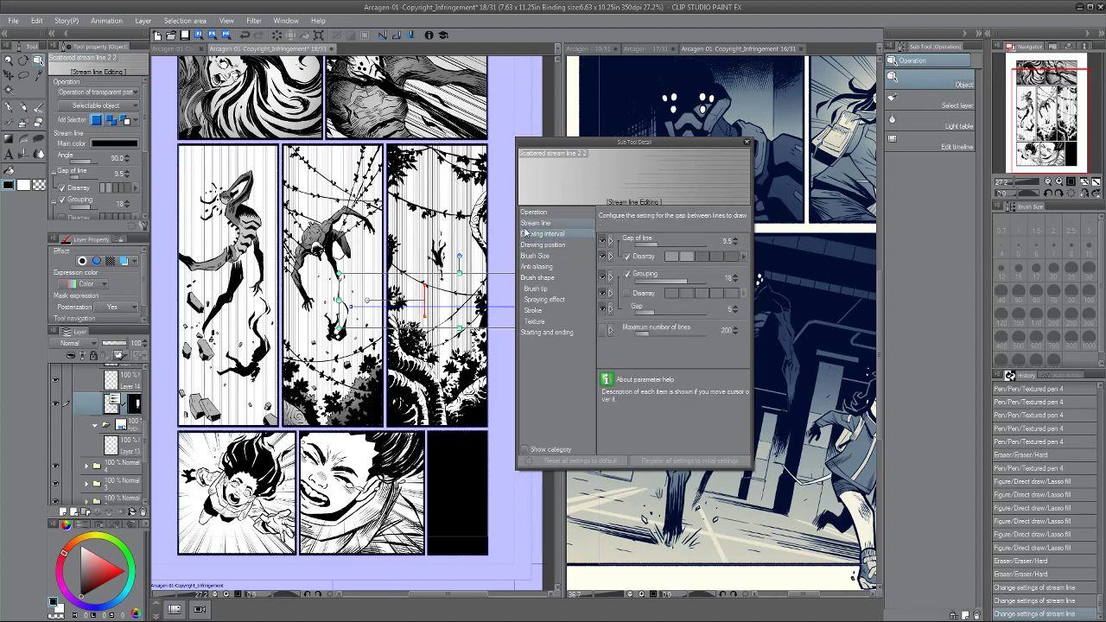
click(531, 223)
click(700, 239)
mouse_move(59, 401)
mouse_down()
mouse_move(25, 396)
mouse_move(39, 404)
mouse_up()
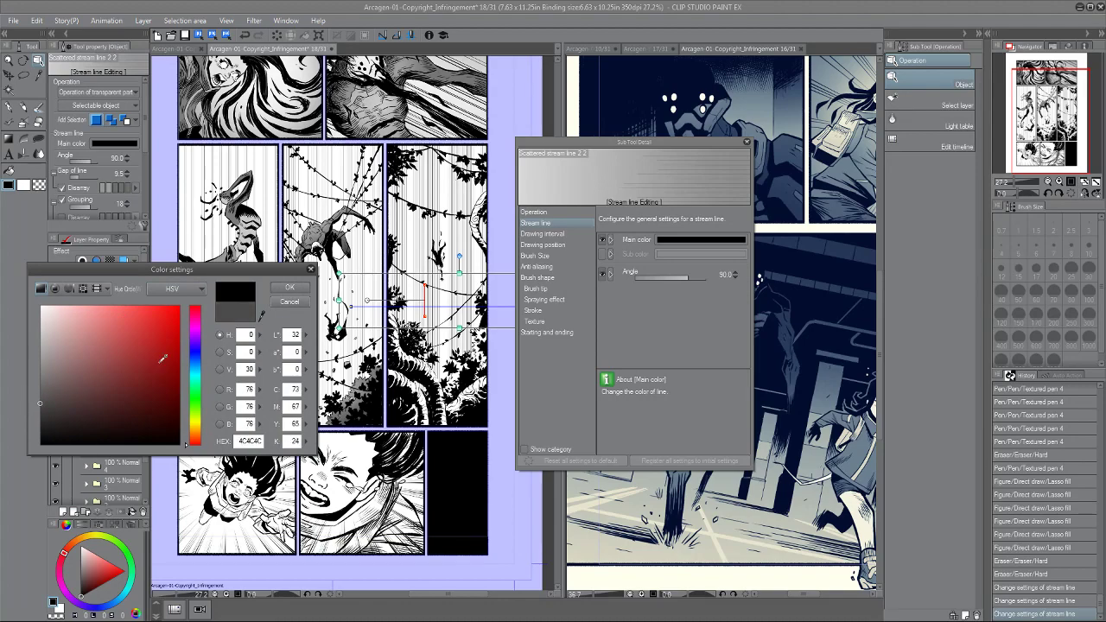
click(275, 292)
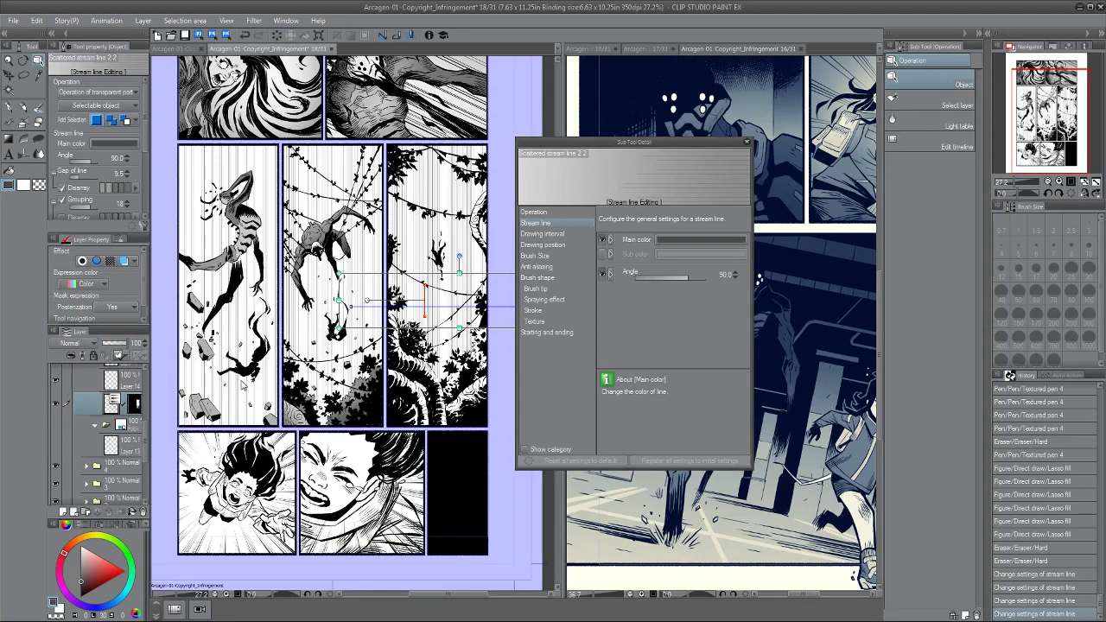
click(746, 141)
scroll(367, 220, up, 4)
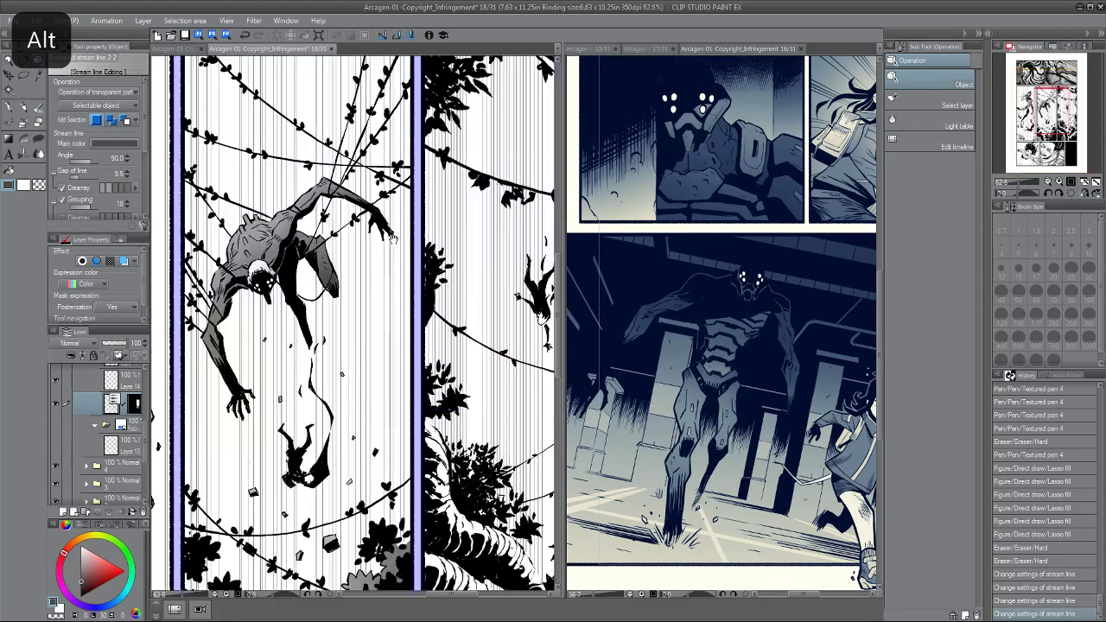
scroll(368, 218, down, 3)
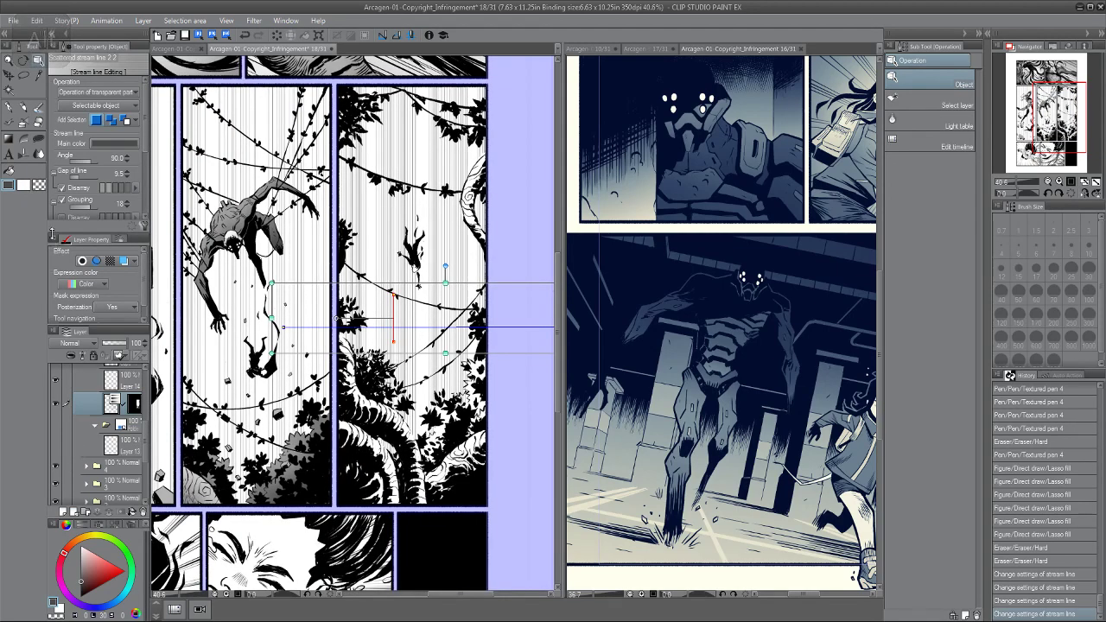
Set the stream lines' gap to 13.0 with four levels of gap disarray.
click(144, 225)
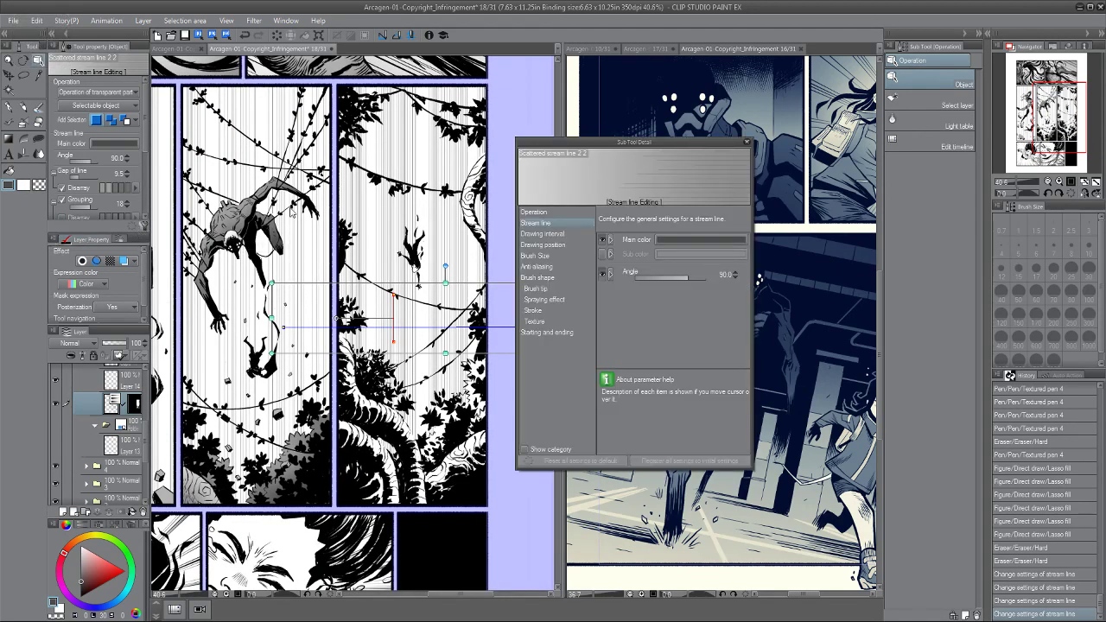
click(530, 232)
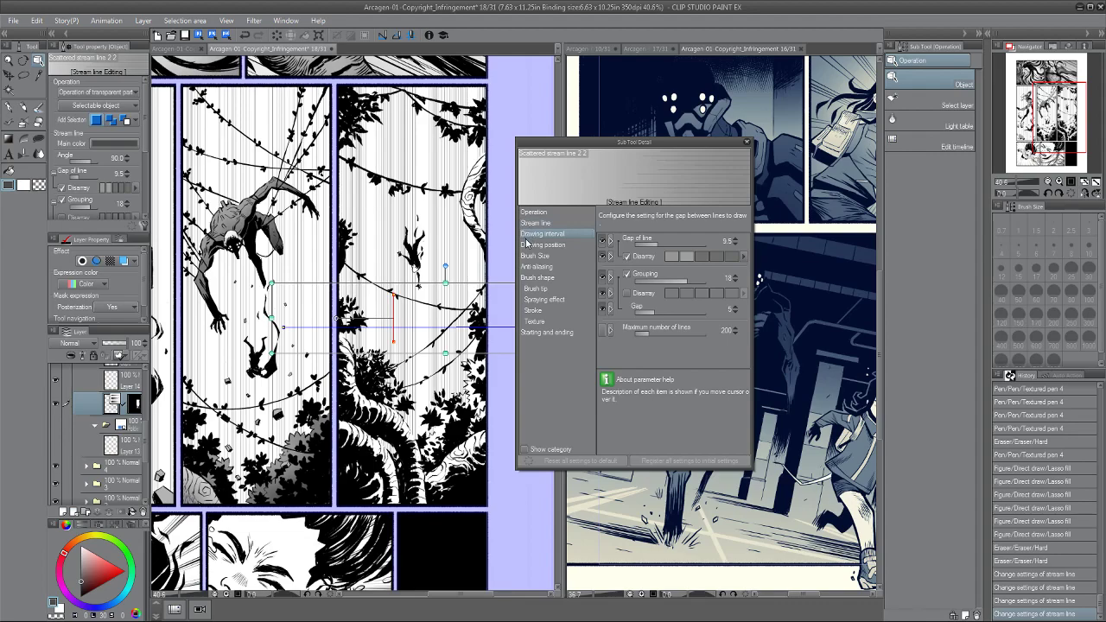
click(662, 245)
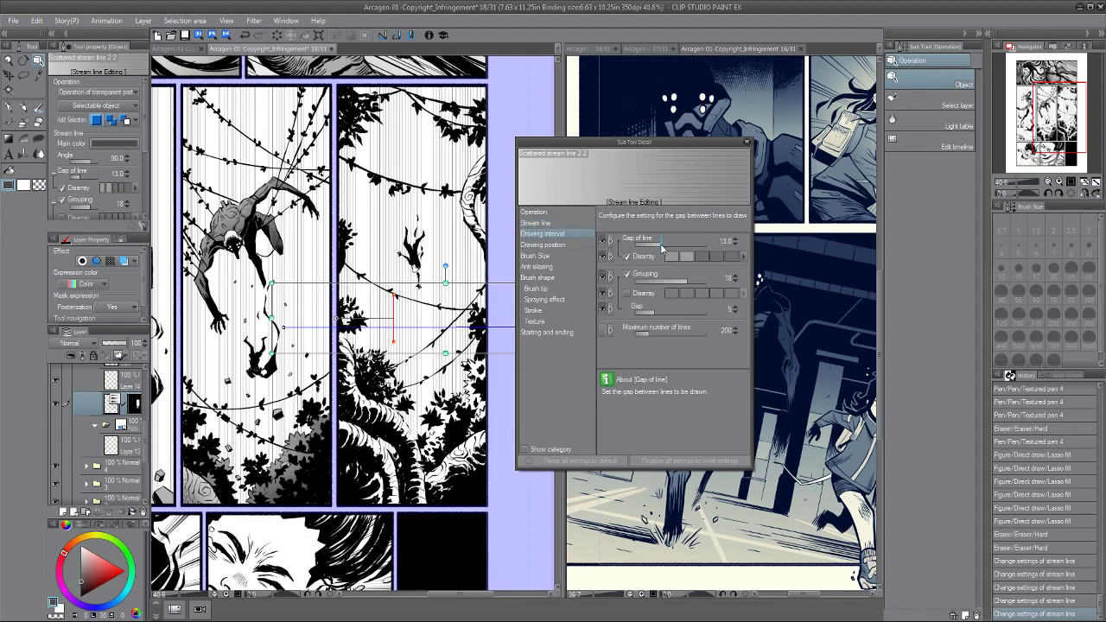
click(718, 258)
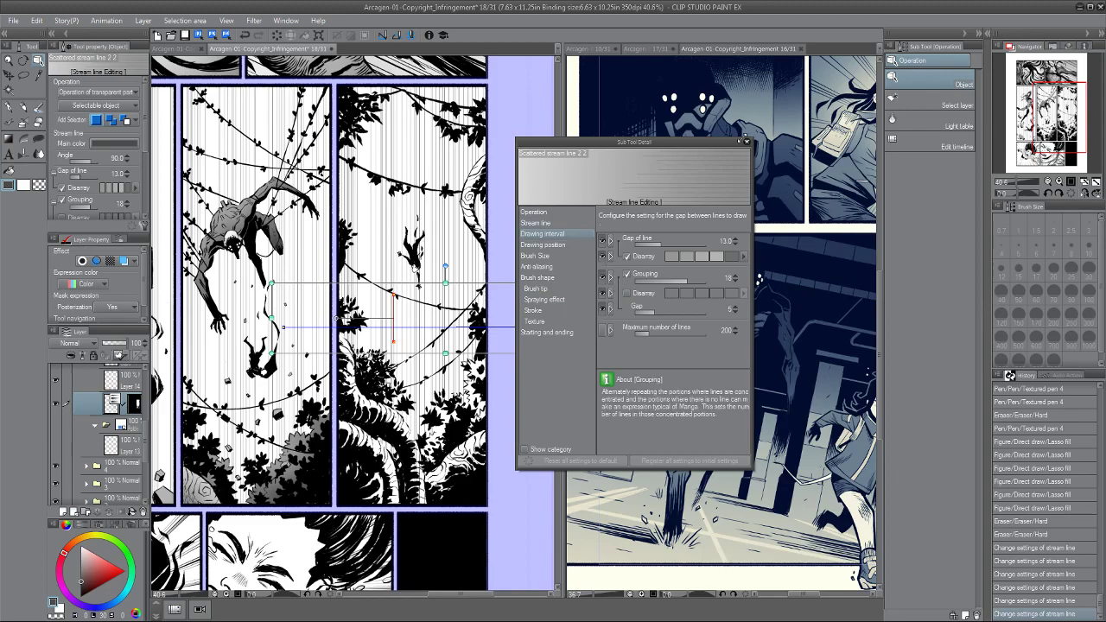
click(747, 141)
click(304, 201)
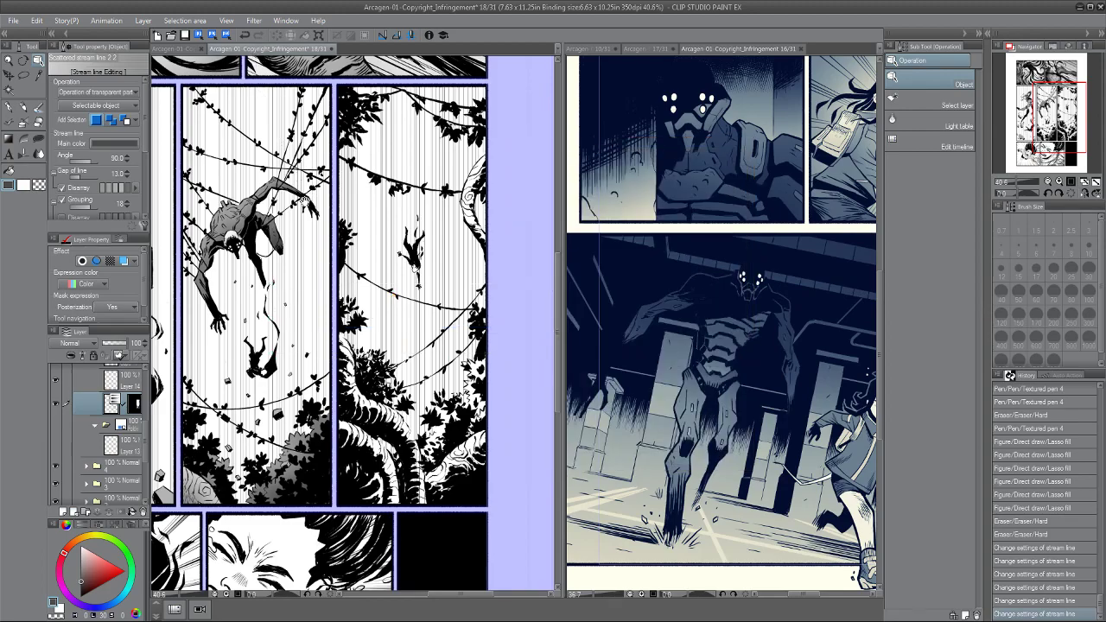
alt+click(304, 200)
drag(330, 222, 373, 200)
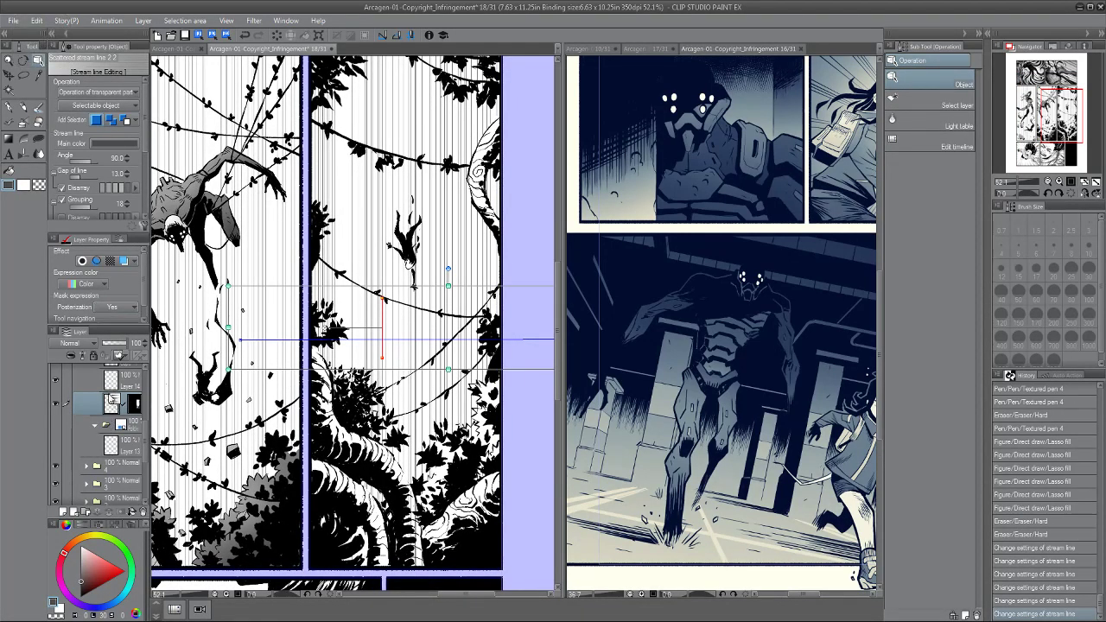
Change the third panel's stream lines to a slightly lighter gray main color.
click(143, 226)
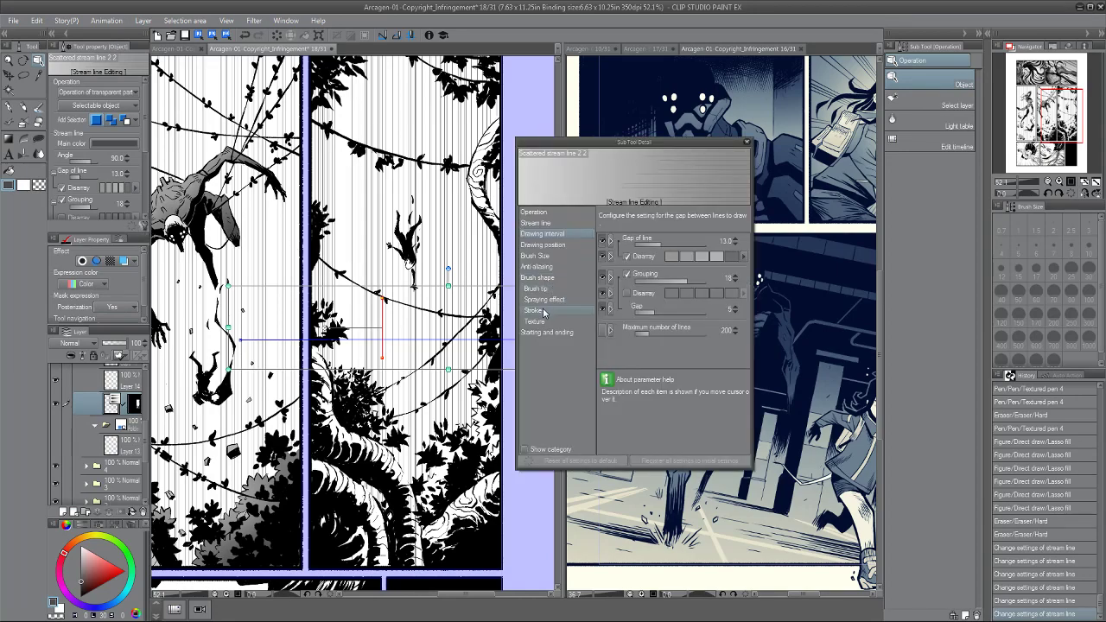
click(551, 245)
click(550, 235)
click(535, 222)
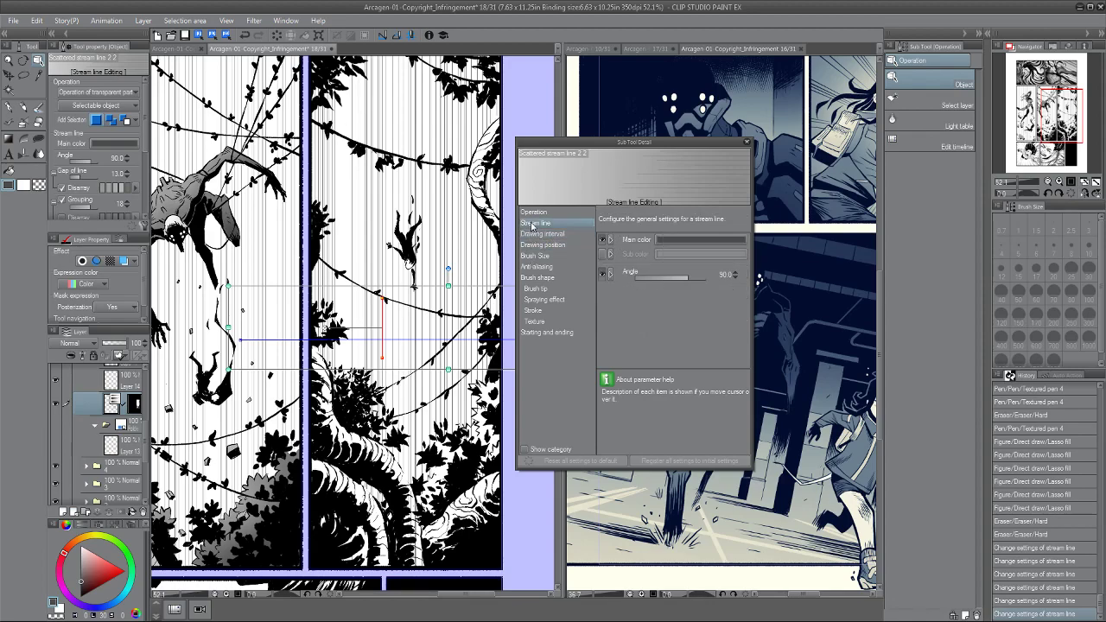
click(691, 241)
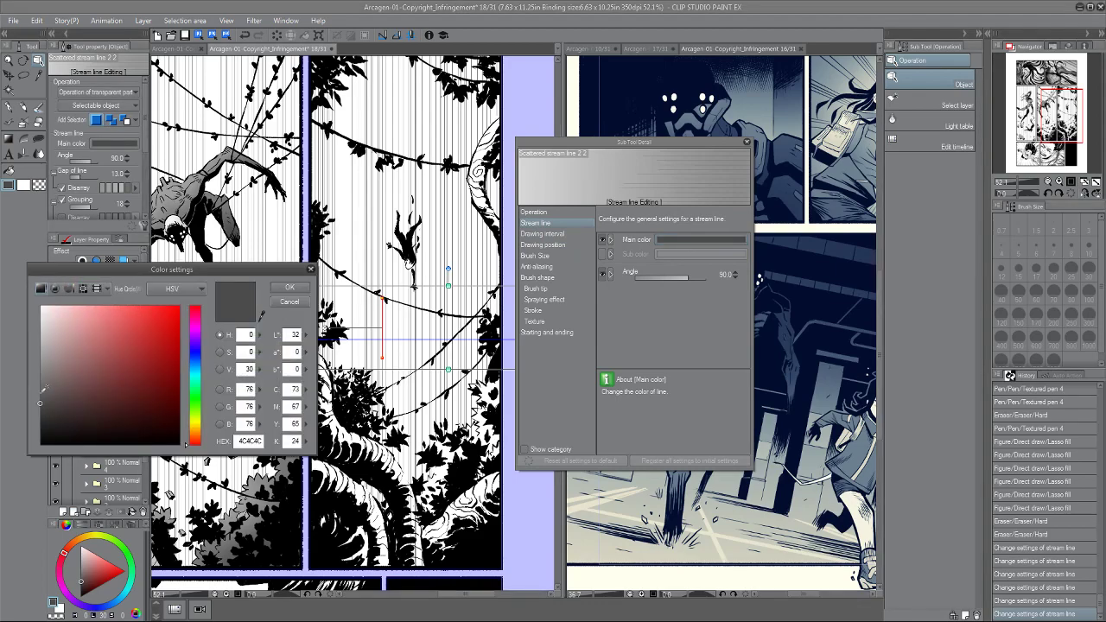
click(45, 388)
click(290, 287)
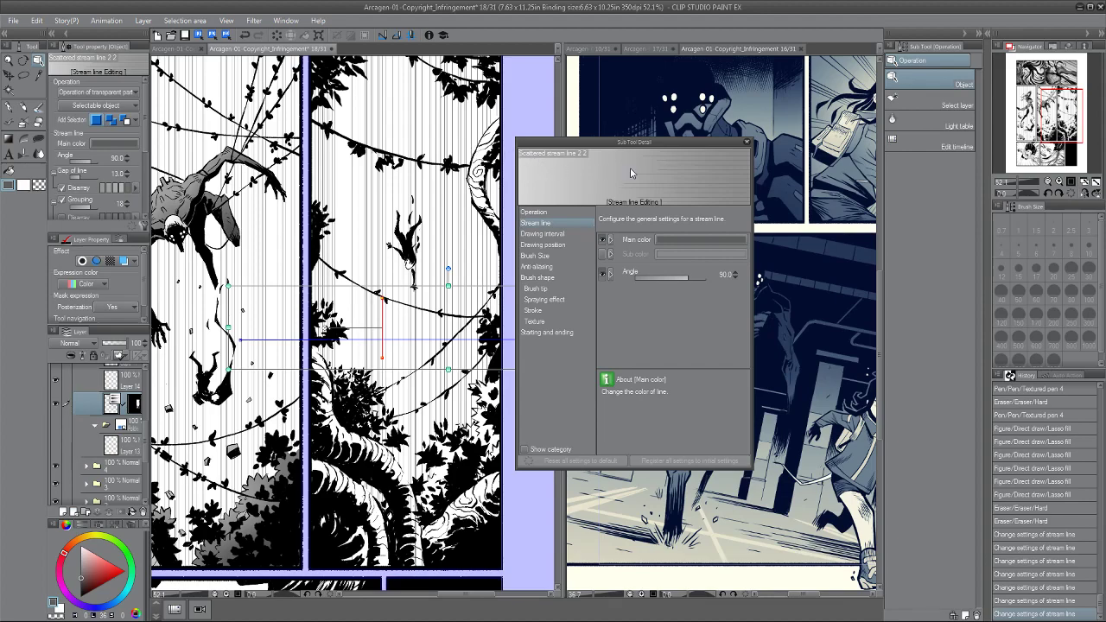
click(747, 144)
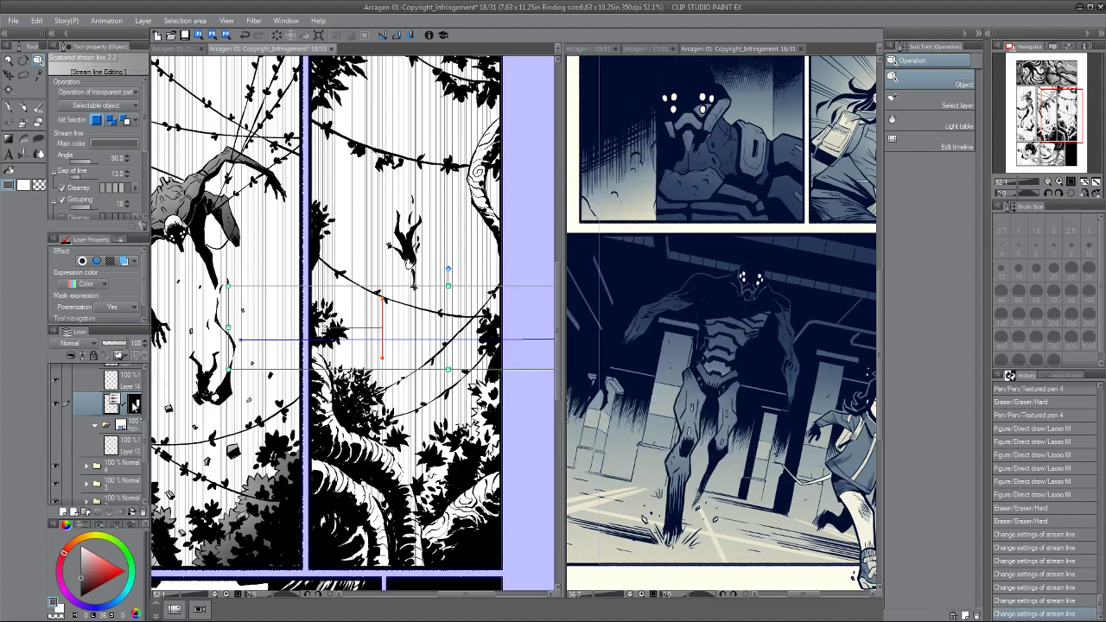
Erase the gray stream lines crossing the small falling figure and its surroundings in the third panel with the Hard eraser.
key(e)
mouse_move(416, 291)
mouse_down()
mouse_move(417, 383)
mouse_move(415, 292)
mouse_up()
drag(416, 292, 416, 201)
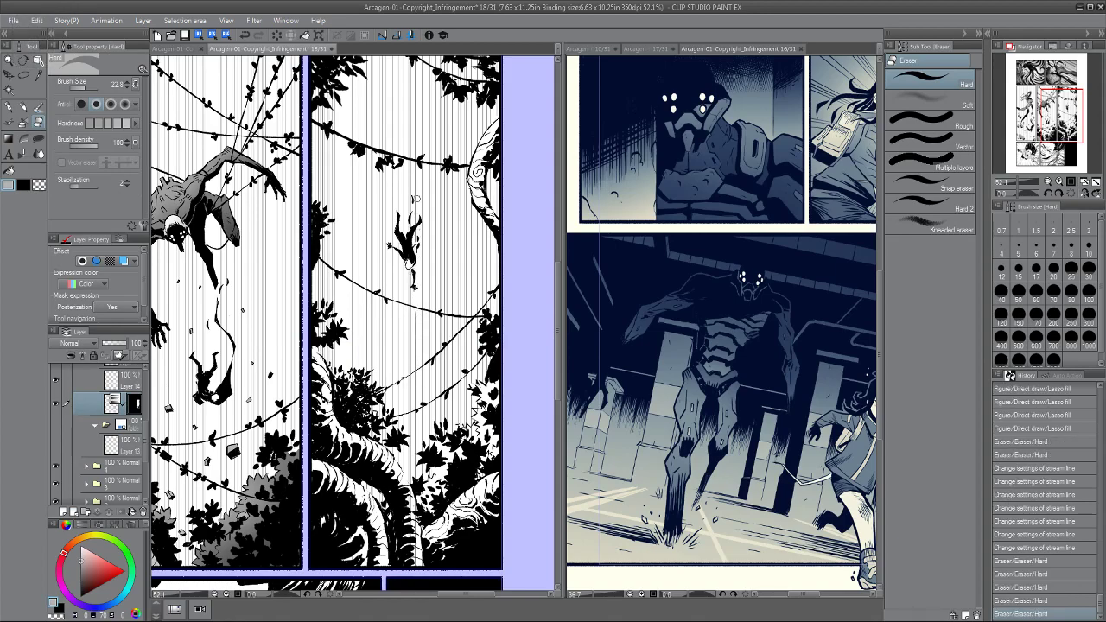
drag(415, 238, 416, 209)
scroll(358, 227, down, 1)
scroll(378, 280, down, 1)
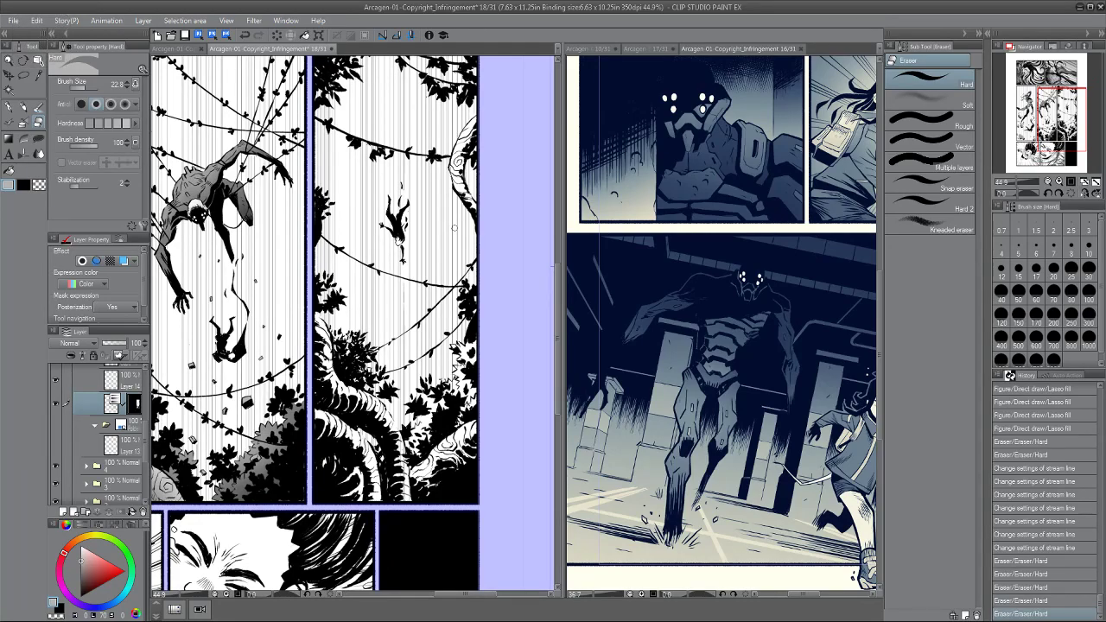
key(e)
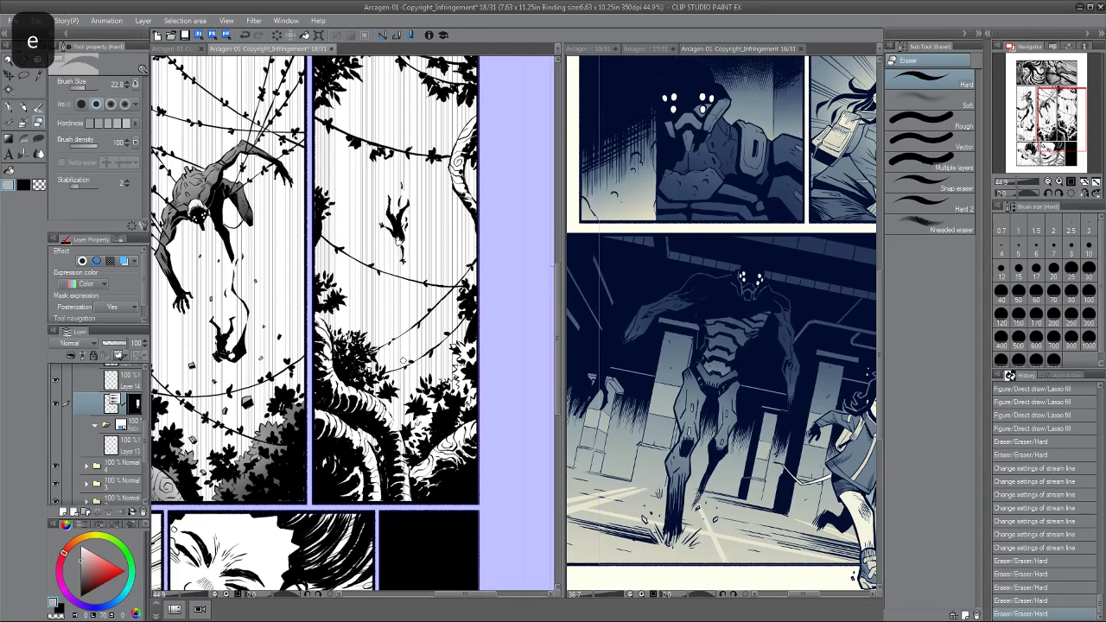
scroll(373, 279, up, 3)
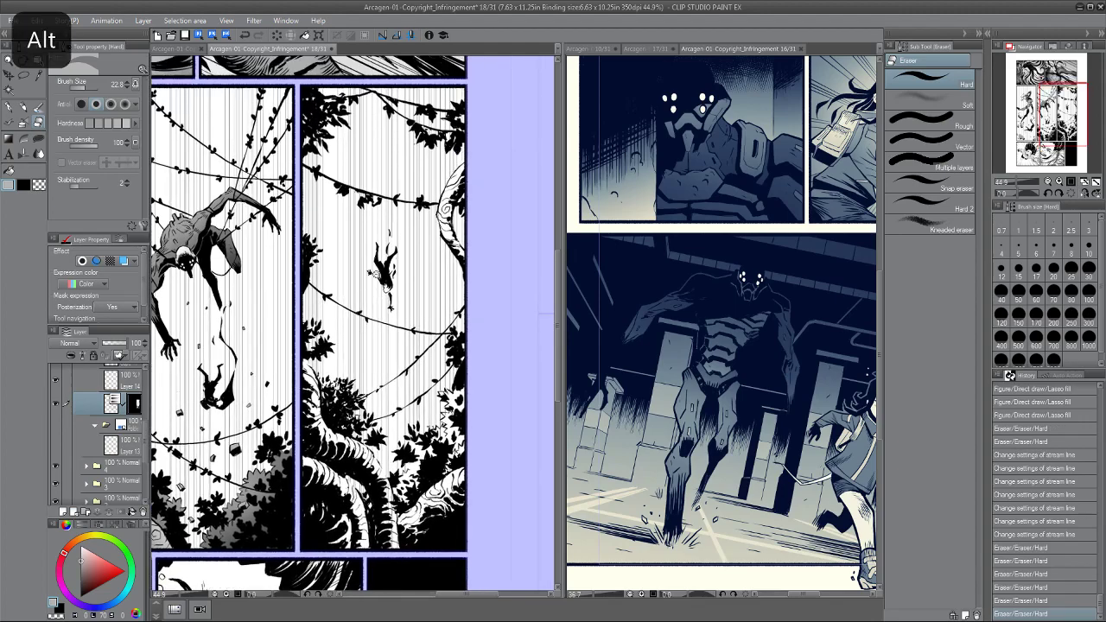
mouse_move(387, 250)
mouse_down()
mouse_move(374, 301)
mouse_move(388, 281)
mouse_up()
drag(389, 226, 387, 326)
drag(385, 269, 386, 237)
mouse_move(388, 190)
mouse_down()
mouse_move(383, 231)
mouse_move(383, 112)
mouse_up()
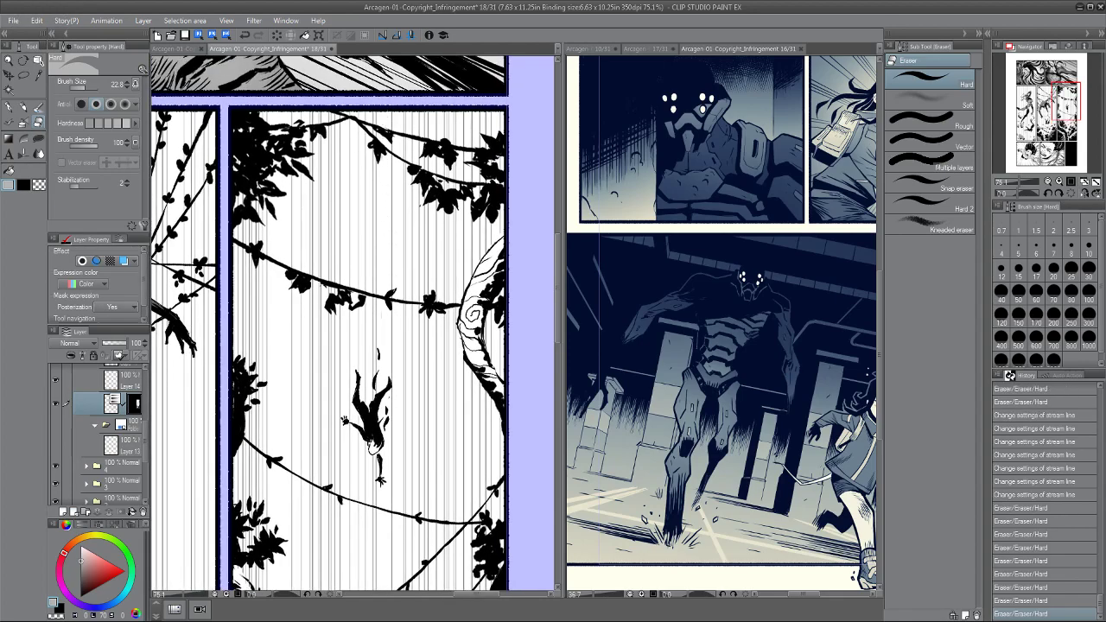
scroll(378, 190, down, 3)
mouse_move(361, 233)
mouse_down()
mouse_move(363, 160)
mouse_move(374, 246)
mouse_move(402, 261)
mouse_move(351, 227)
mouse_up()
drag(395, 165, 396, 147)
drag(347, 259, 342, 265)
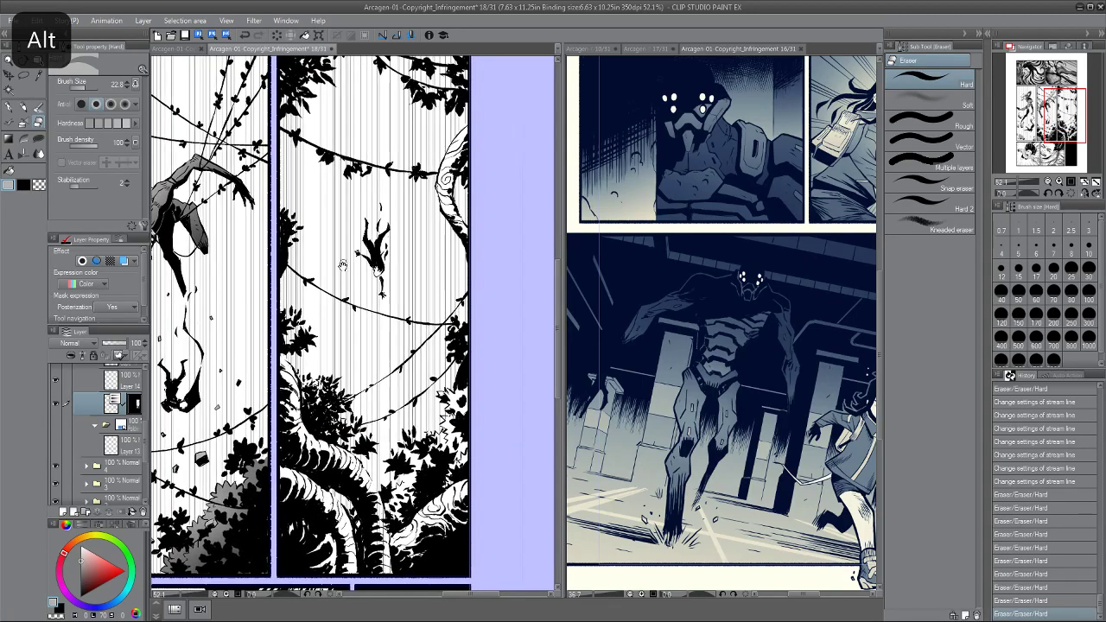
drag(313, 223, 310, 245)
Erase the stream lines overlapping the twisted roots and dark foliage in the lower part of the third panel.
scroll(310, 246, down, 3)
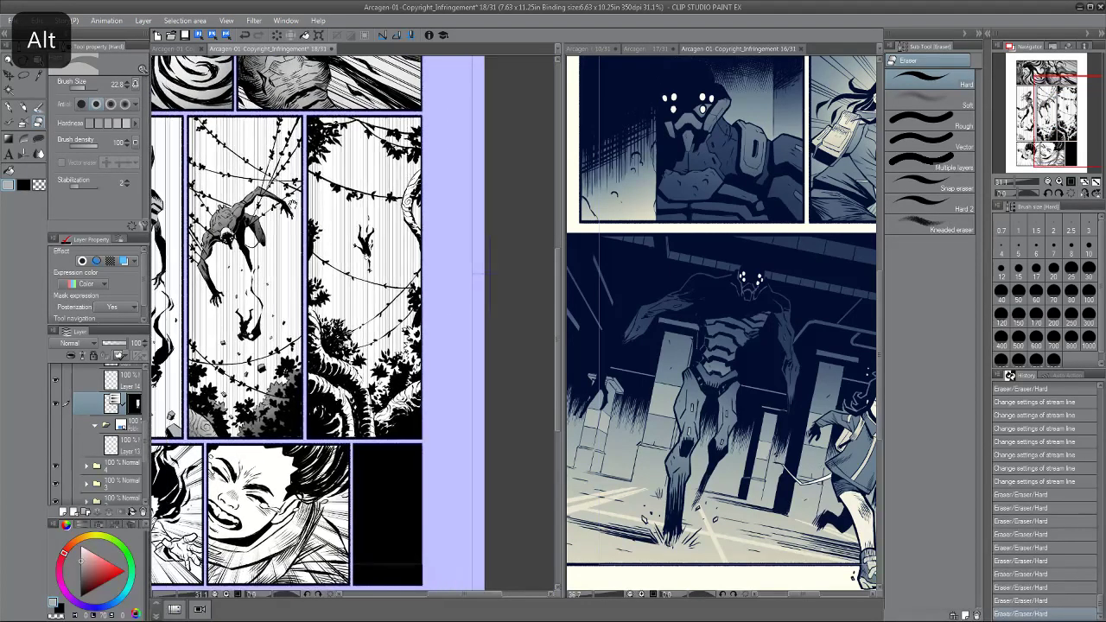
scroll(507, 268, up, 3)
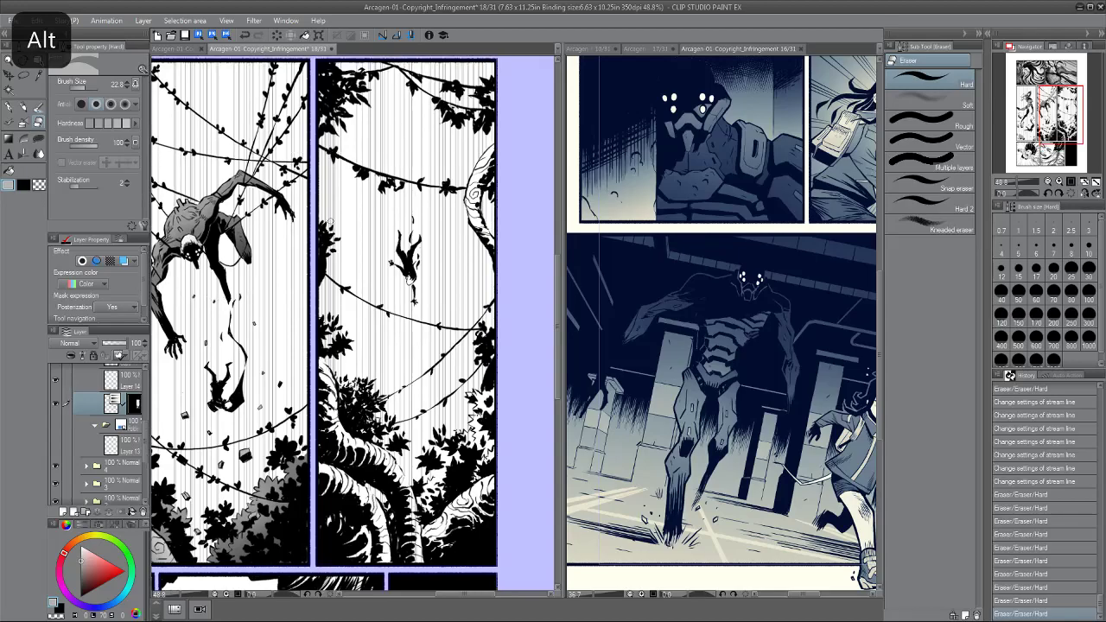
scroll(342, 256, down, 2)
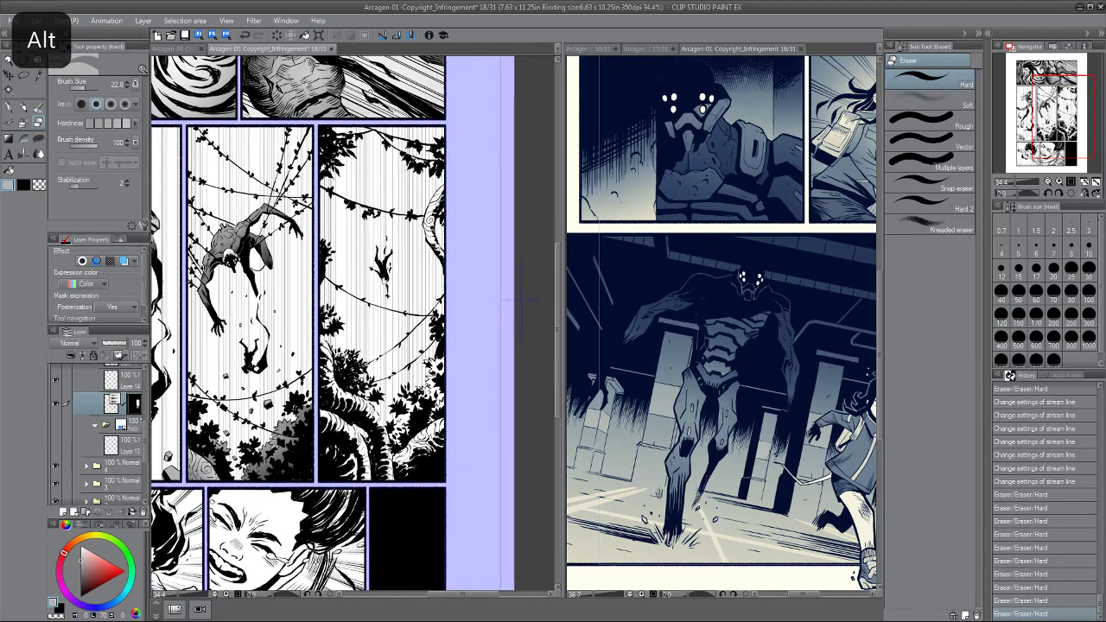
scroll(376, 362, up, 3)
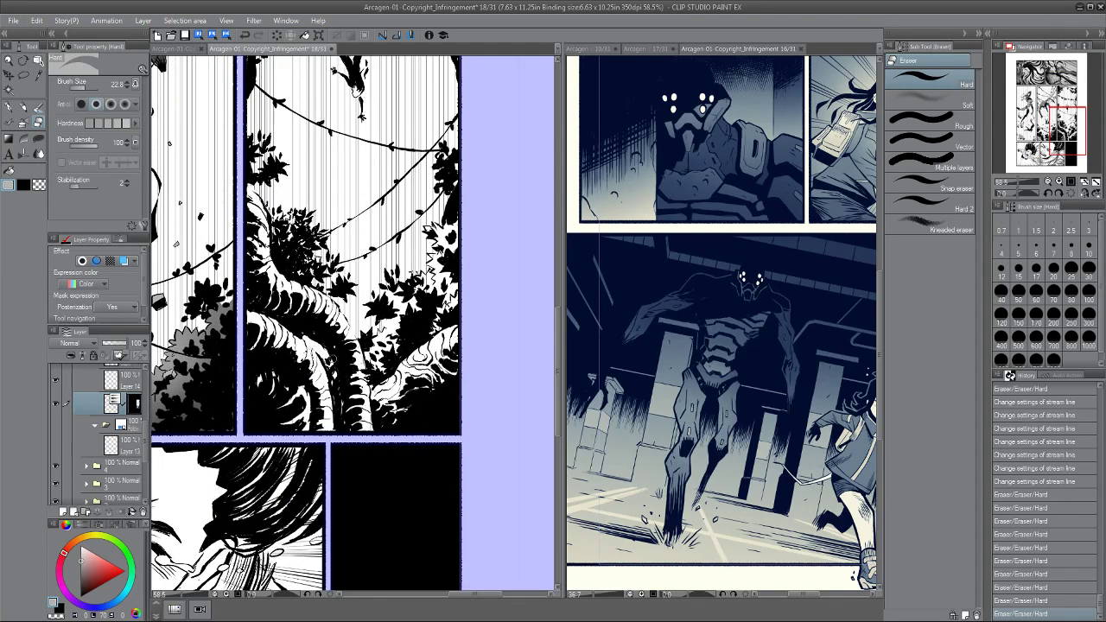
drag(348, 340, 357, 361)
drag(380, 315, 388, 330)
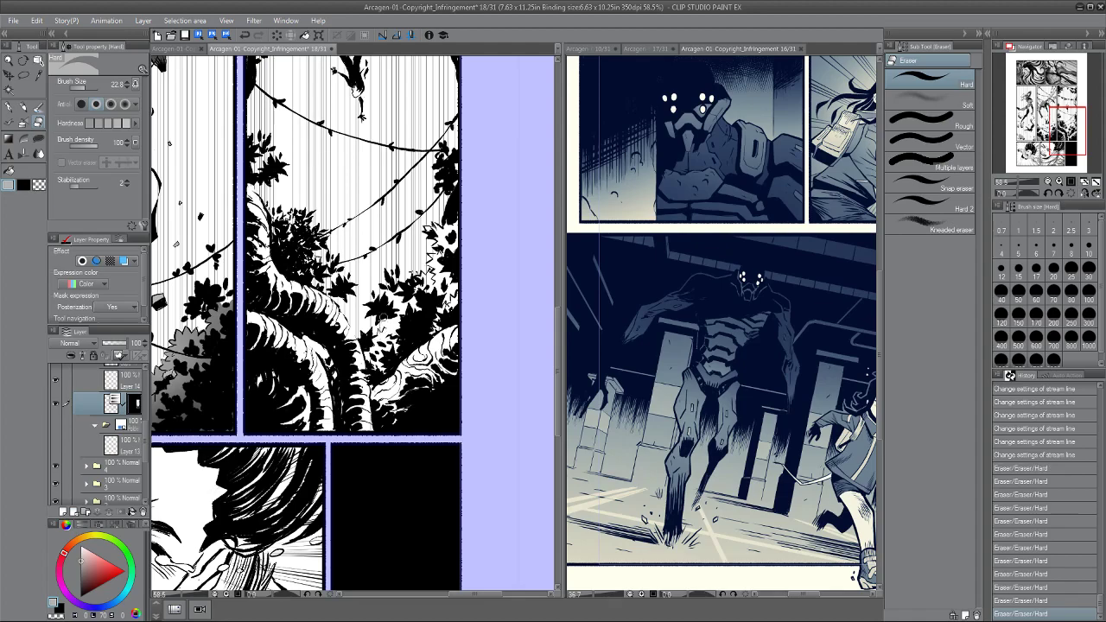
click(409, 272)
mouse_move(433, 270)
mouse_down()
mouse_move(436, 228)
mouse_move(457, 239)
mouse_up()
click(262, 244)
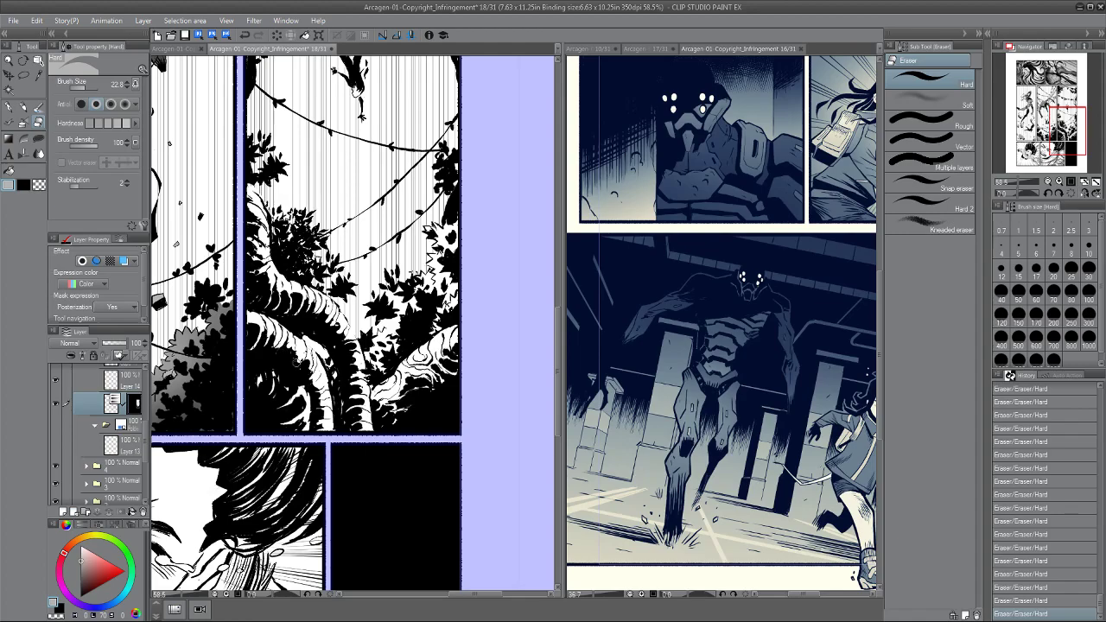
Save the comic page with the cleaned-up stream lines.
scroll(281, 363, down, 4)
drag(280, 363, 316, 425)
scroll(311, 398, down, 4)
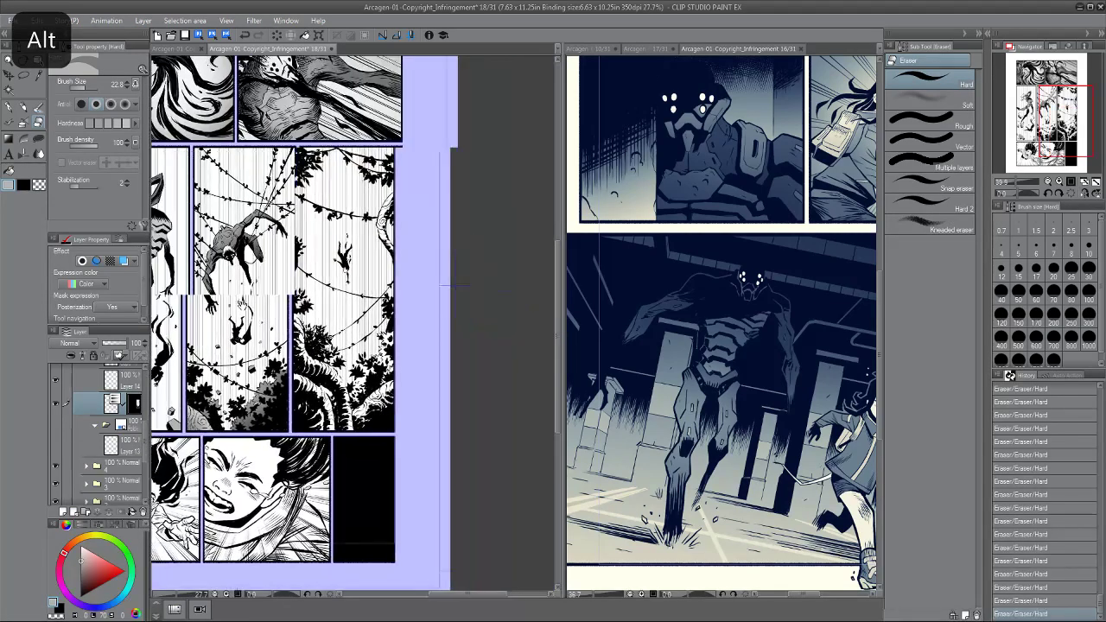
drag(222, 303, 284, 281)
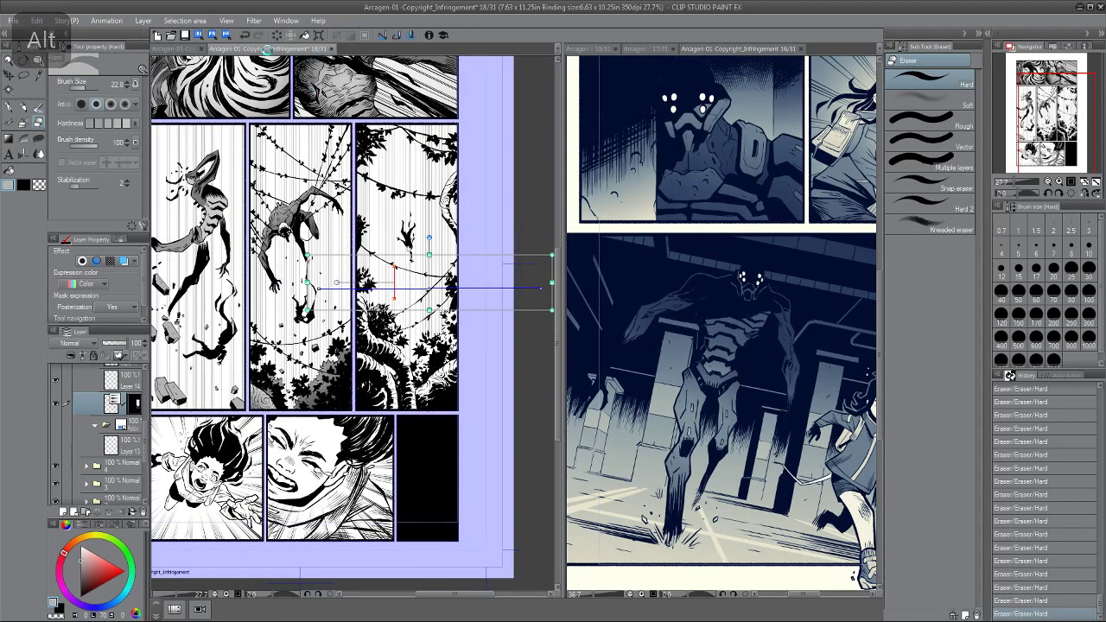
key(ctrl+s)
Examine the third panel's stream lines around the falling figure, vines and roots, comparing them with the neighbouring panel.
drag(321, 172, 338, 151)
scroll(533, 246, down, 2)
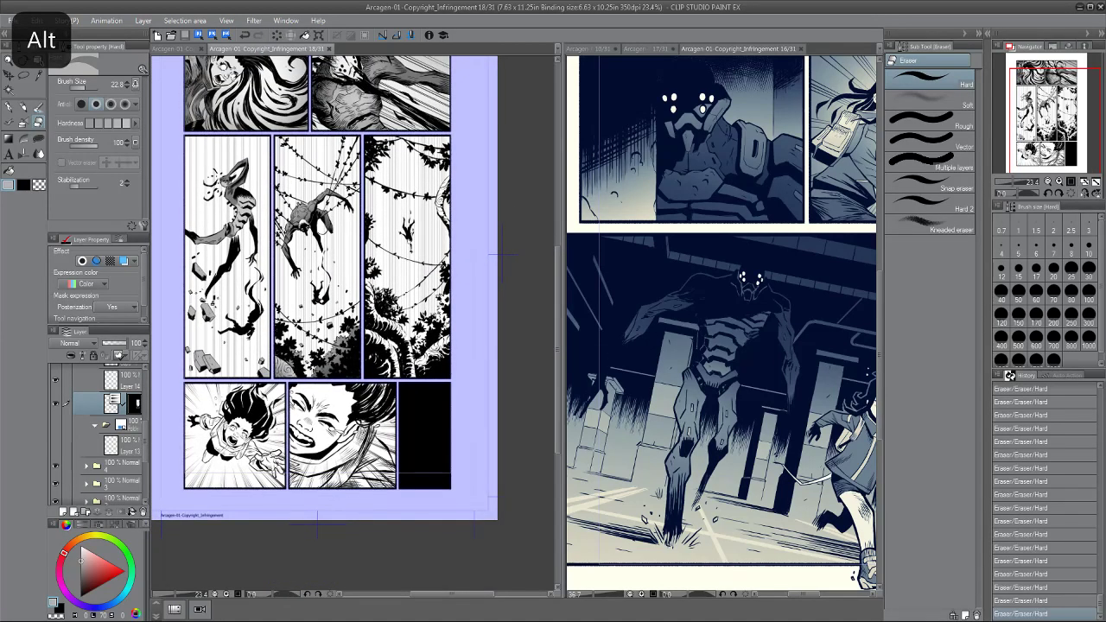
scroll(503, 255, up, 4)
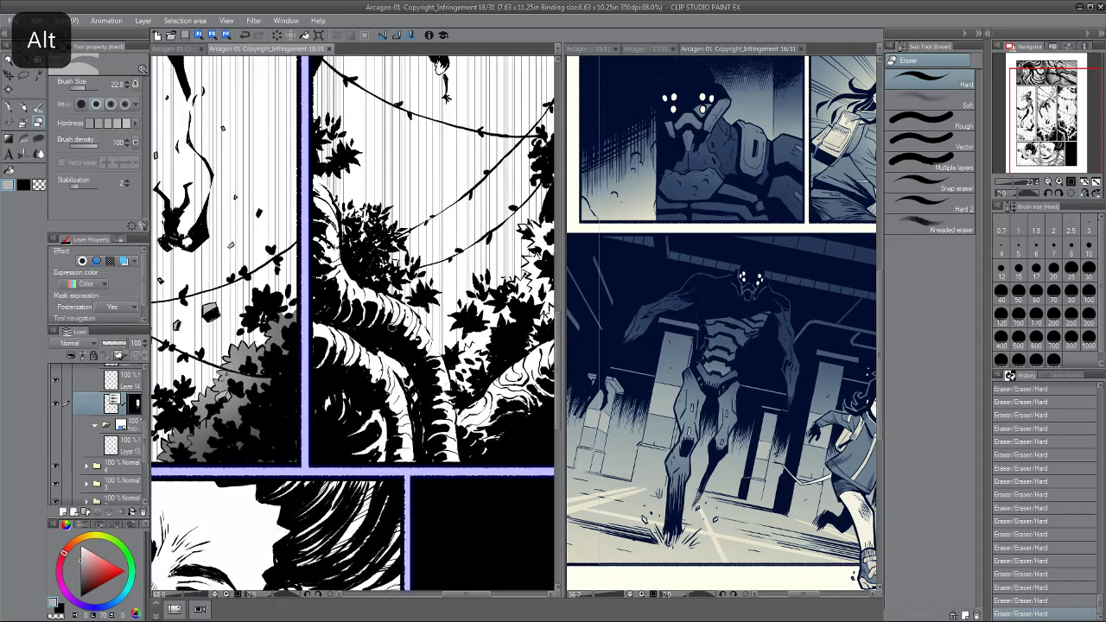
scroll(521, 254, down, 4)
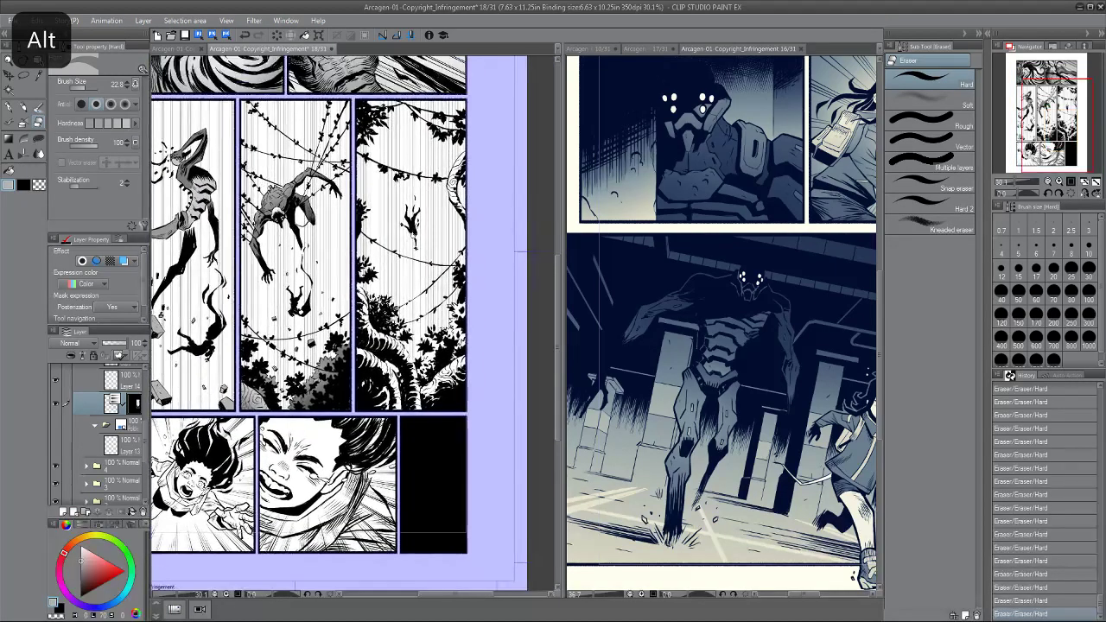
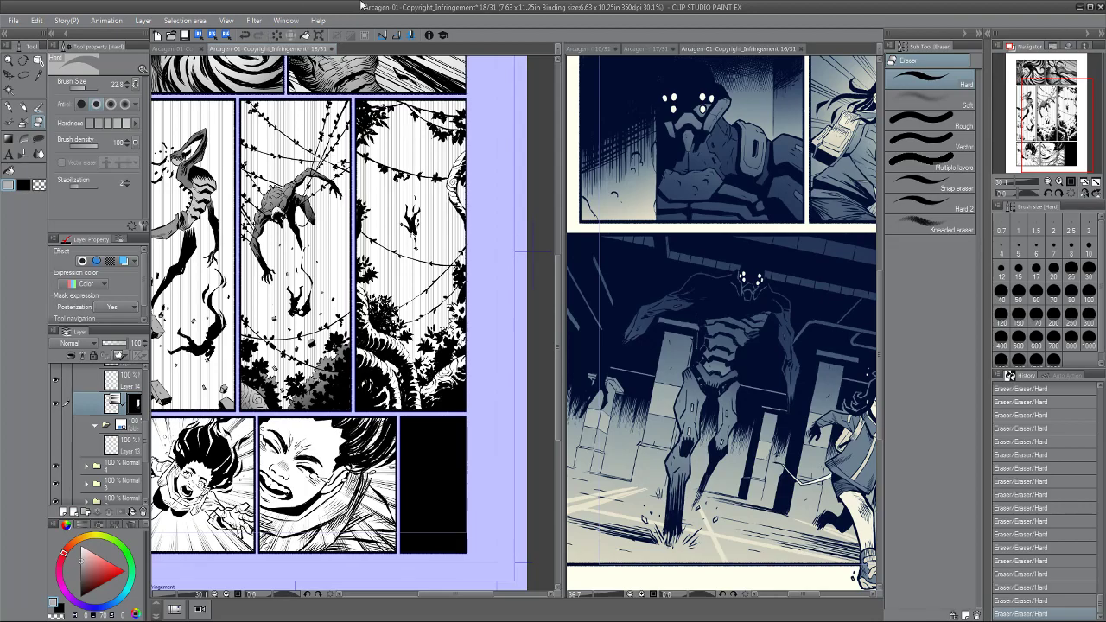
drag(316, 203, 288, 239)
scroll(299, 227, up, 4)
scroll(288, 227, down, 1)
scroll(288, 226, down, 3)
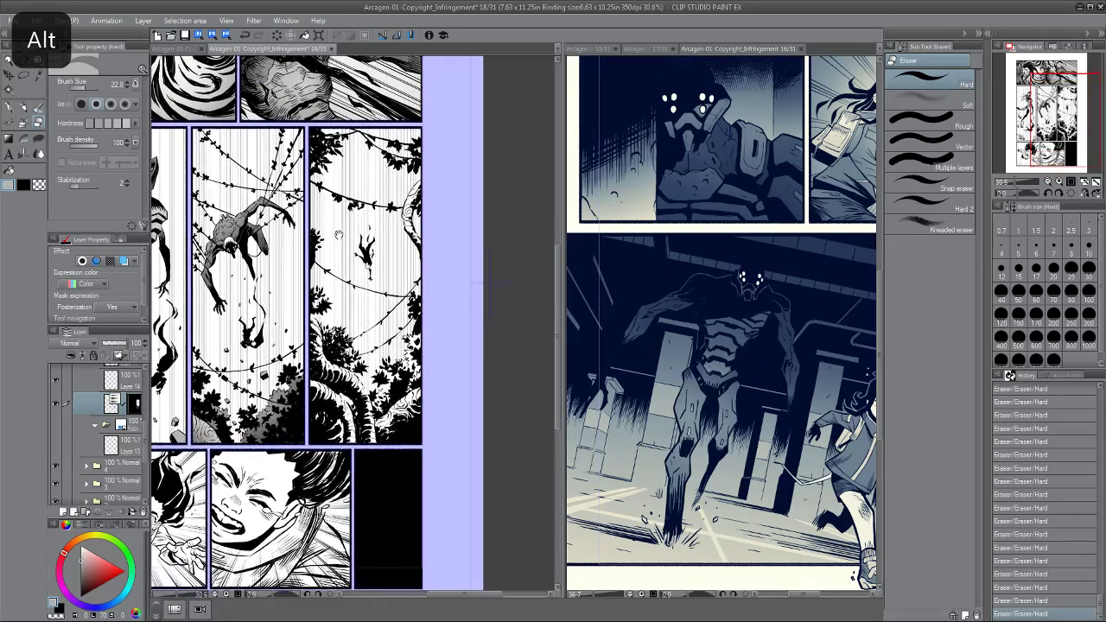
scroll(384, 209, up, 7)
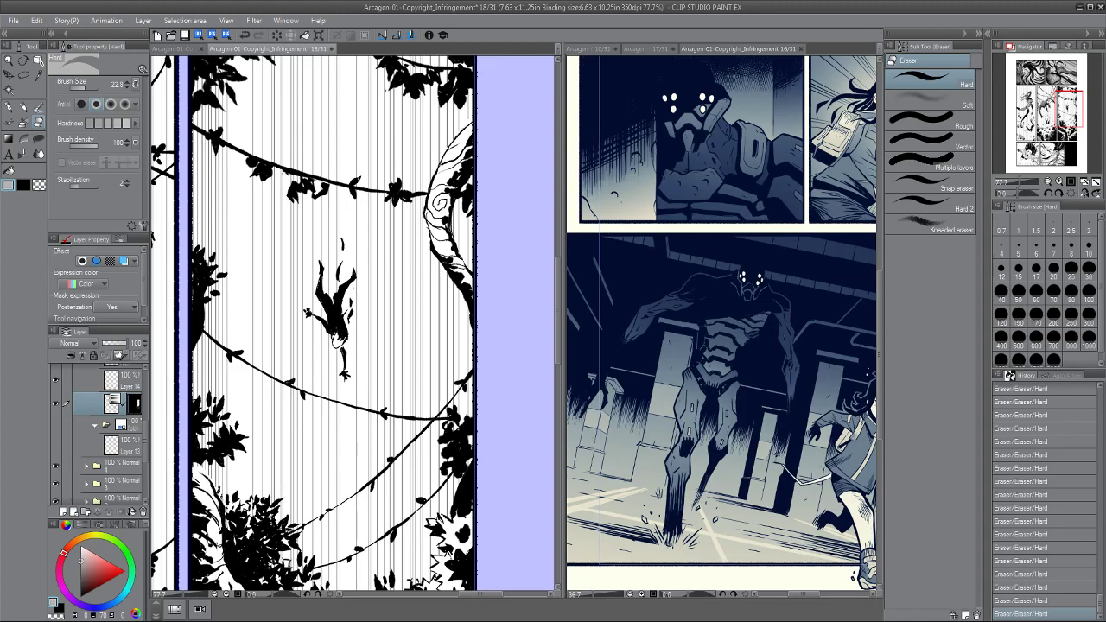
scroll(287, 152, down, 5)
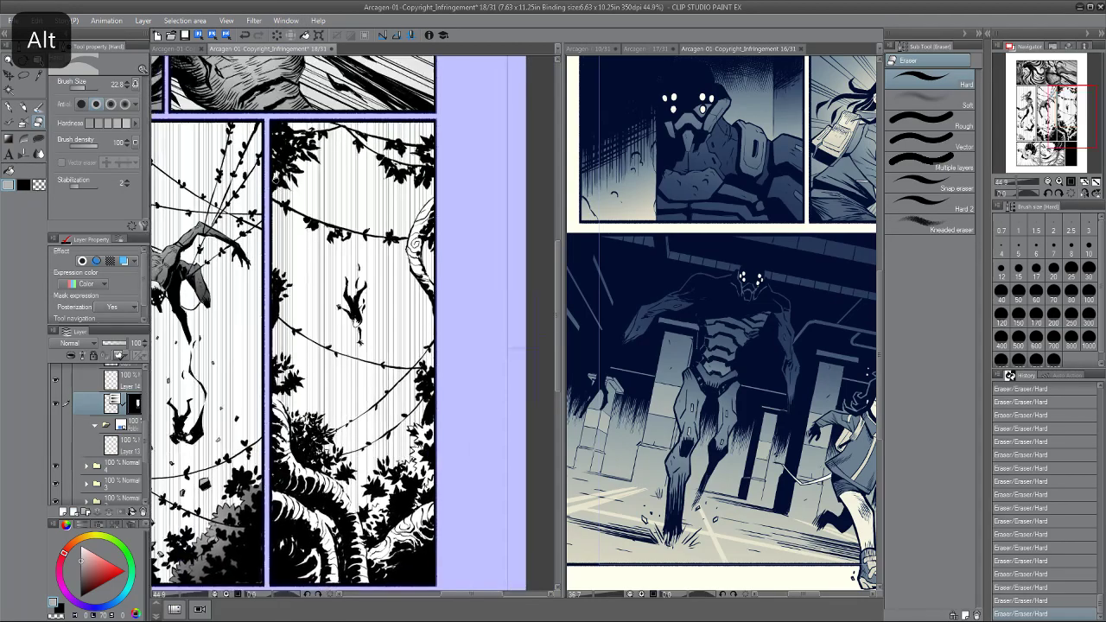
scroll(285, 209, up, 3)
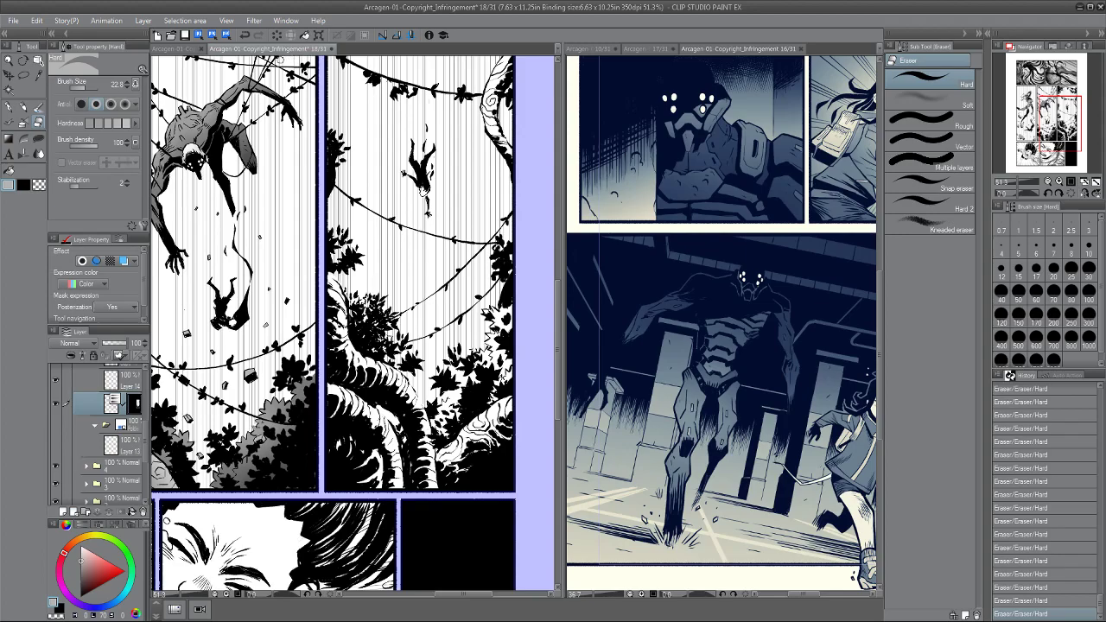
drag(321, 175, 333, 213)
scroll(334, 212, down, 4)
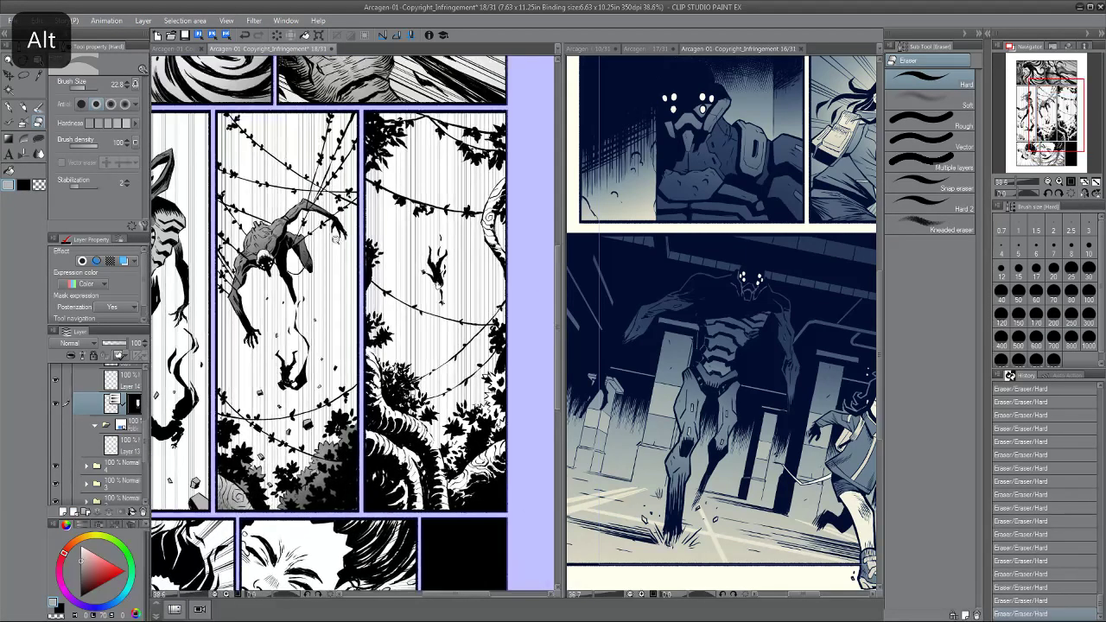
scroll(459, 380, up, 4)
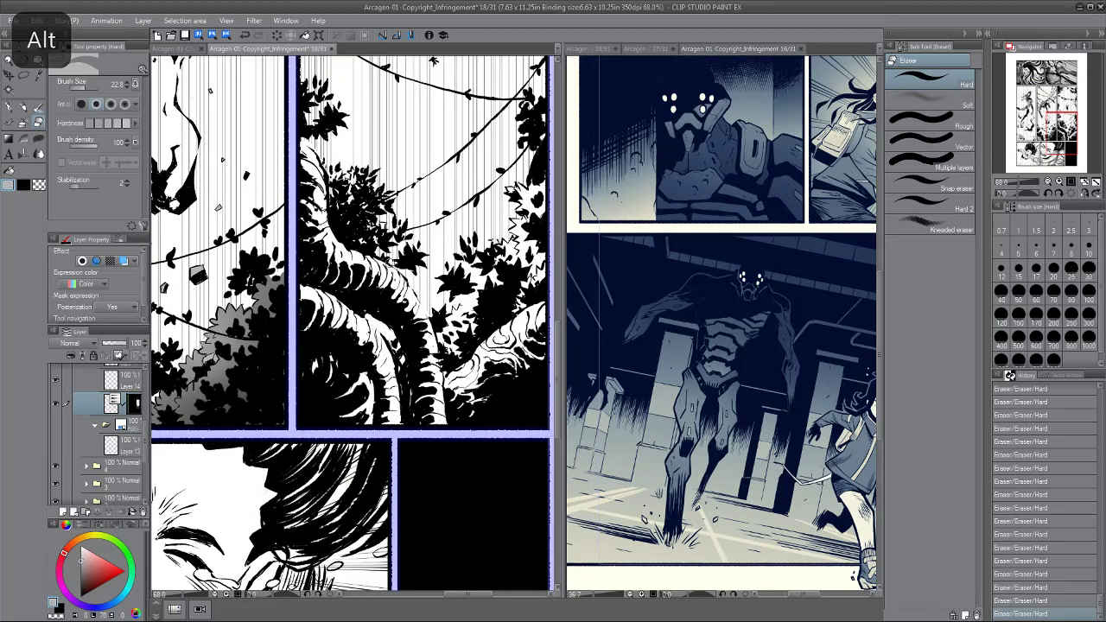
scroll(424, 316, down, 3)
scroll(336, 242, up, 4)
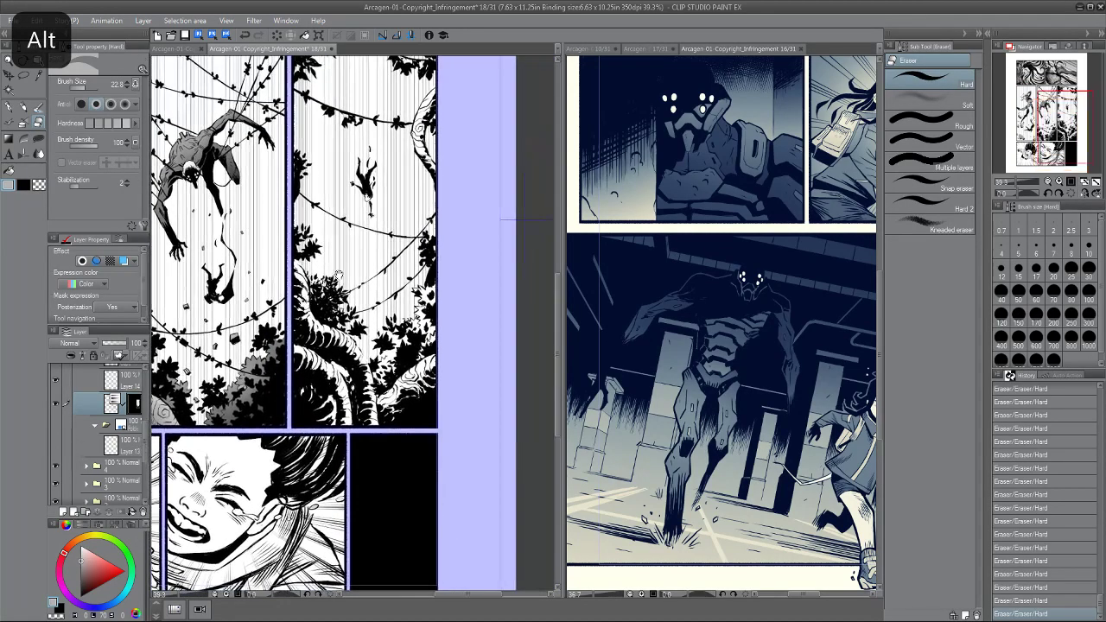
Save the page again and review the three falling panels together with the bottom row.
drag(355, 242, 370, 242)
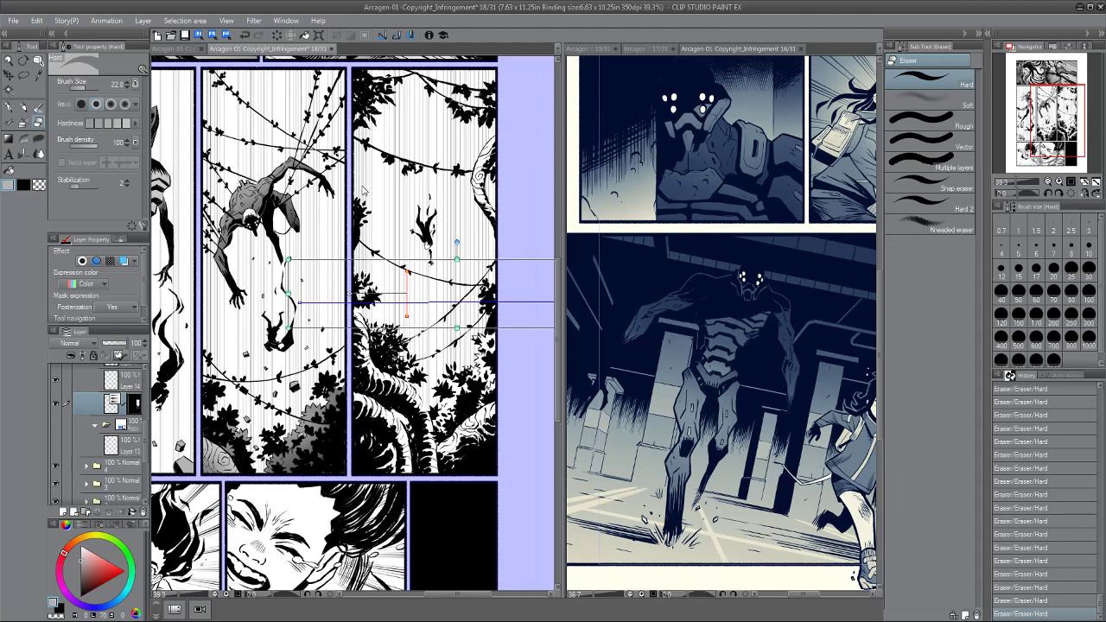
drag(263, 240, 281, 234)
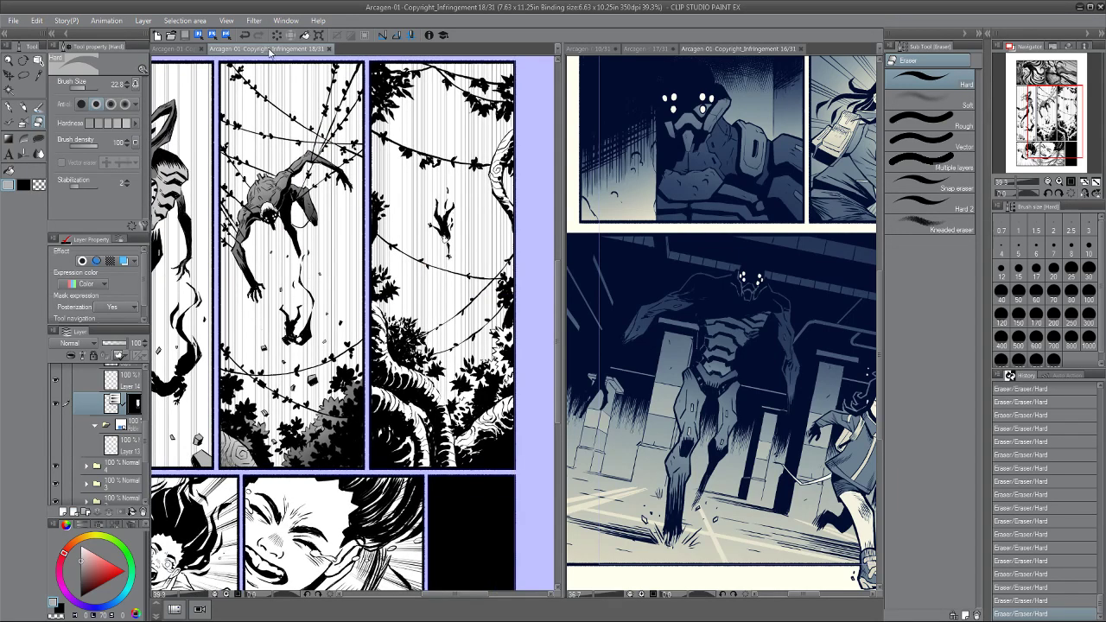
drag(325, 149, 328, 187)
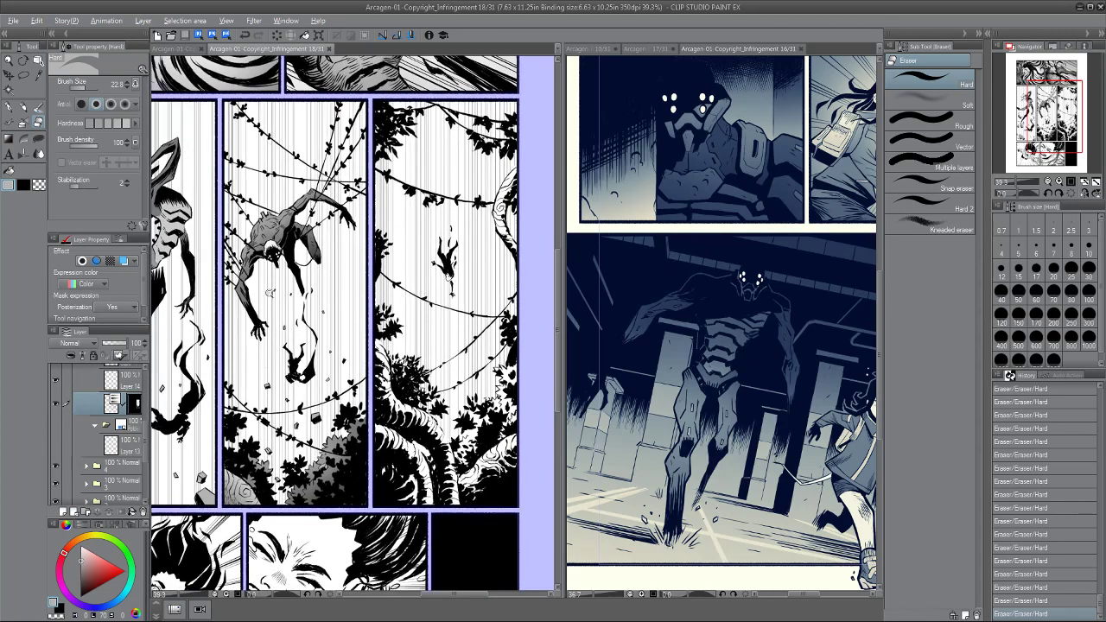
alt+scroll(327, 186, down, 3)
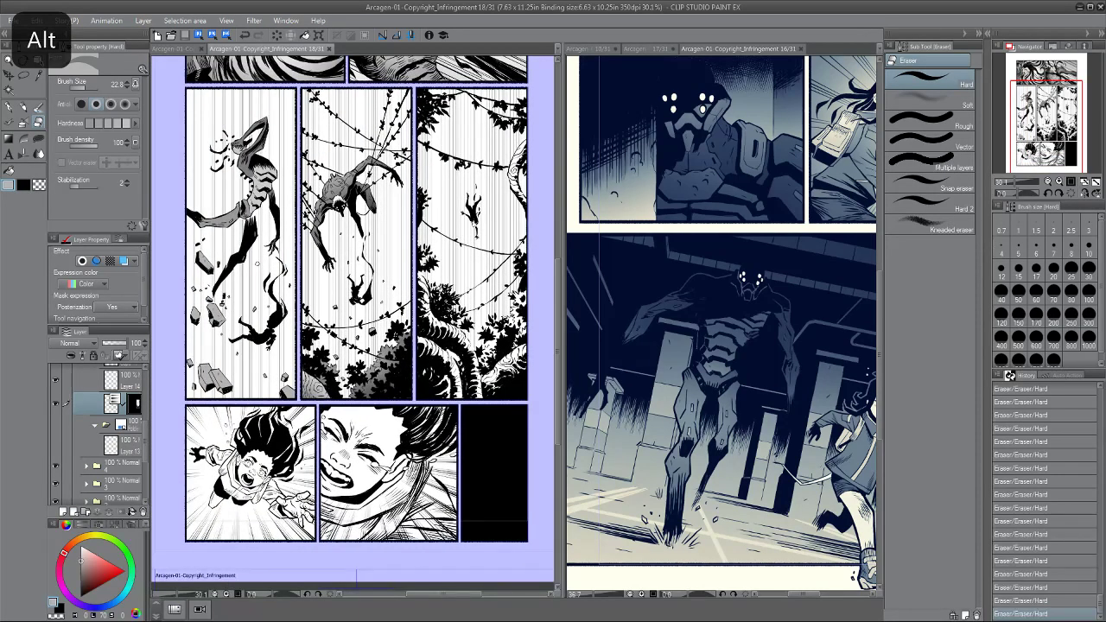
drag(257, 264, 270, 261)
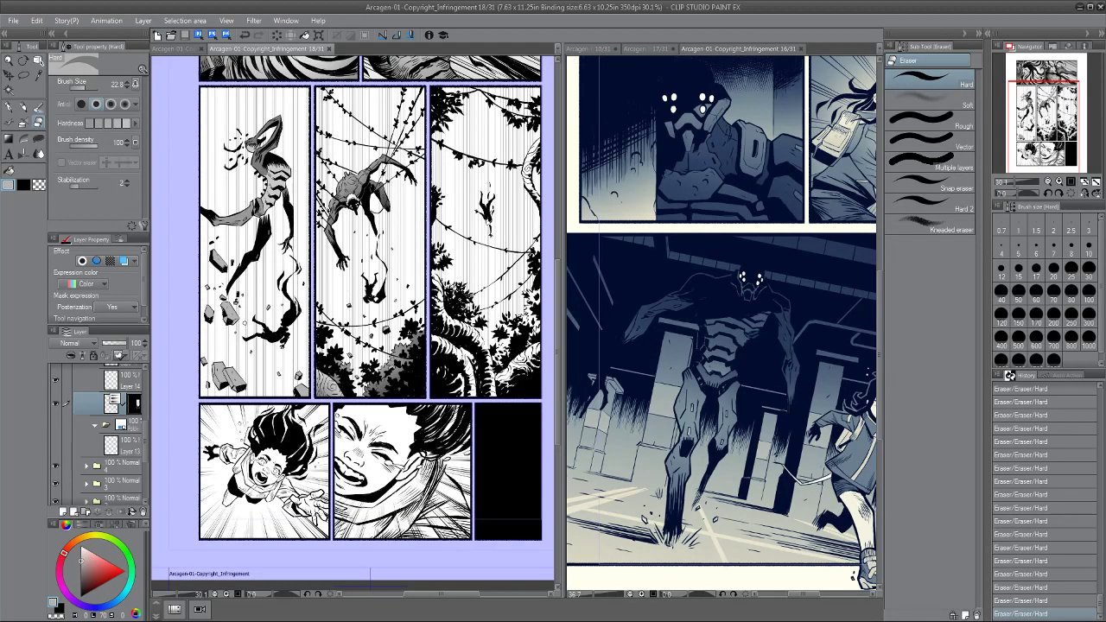
Examine how the second and third panels' layer folders are organised by expanding them and toggling their visibility.
mouse_move(233, 347)
mouse_down()
mouse_move(250, 286)
mouse_move(233, 333)
mouse_up()
drag(273, 287, 237, 245)
drag(144, 436, 143, 404)
click(95, 414)
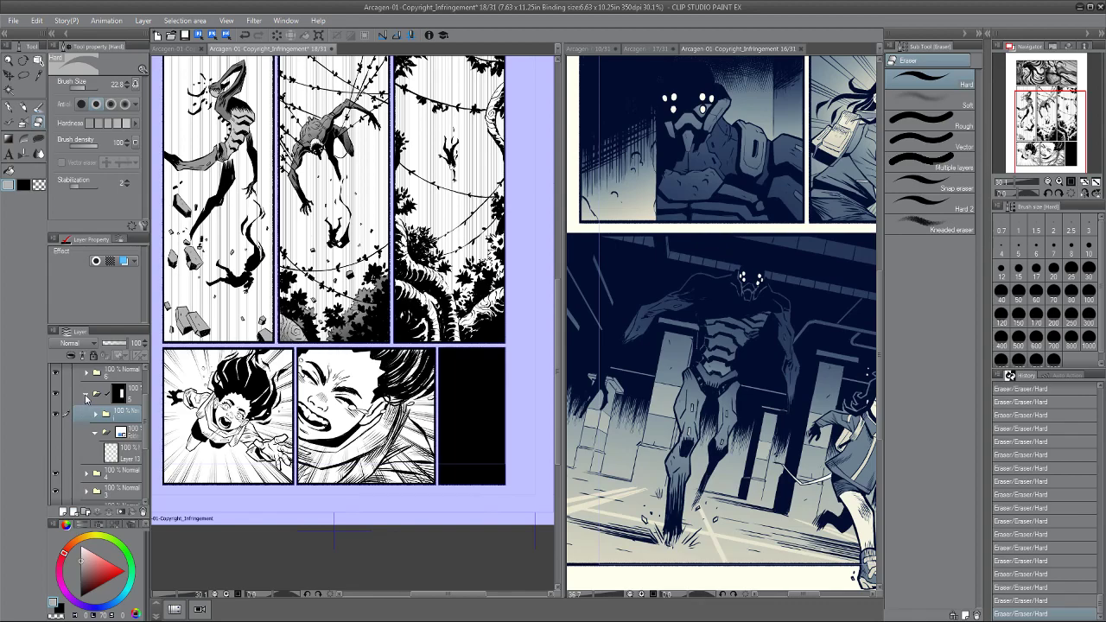
click(85, 394)
click(55, 411)
click(56, 412)
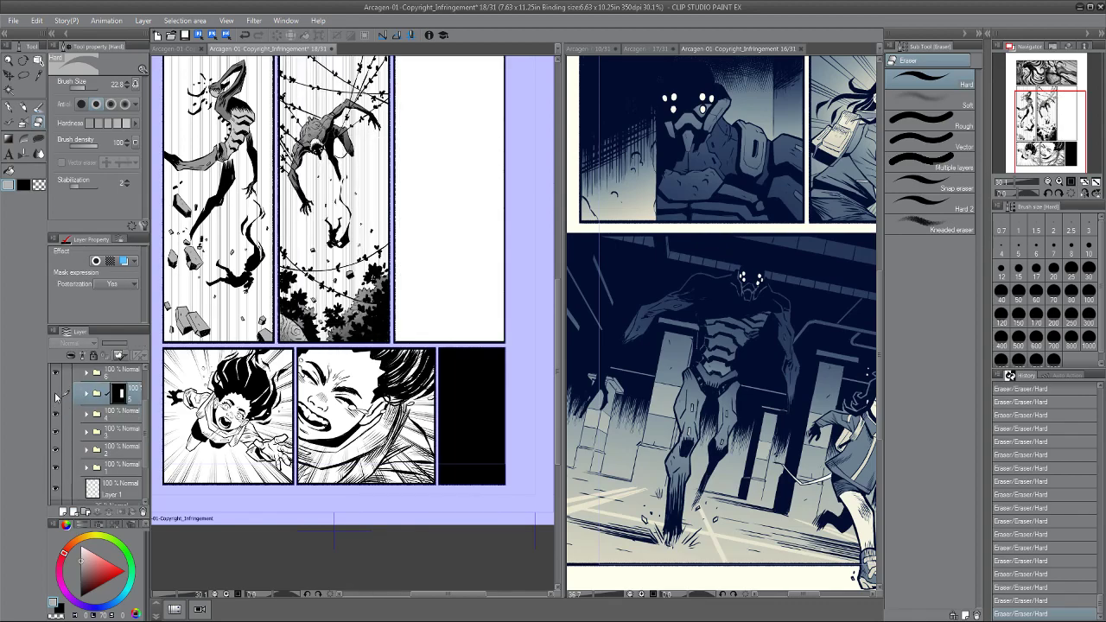
click(56, 415)
click(56, 416)
click(86, 414)
drag(145, 409, 145, 421)
click(94, 394)
click(56, 395)
click(56, 398)
click(56, 399)
click(94, 393)
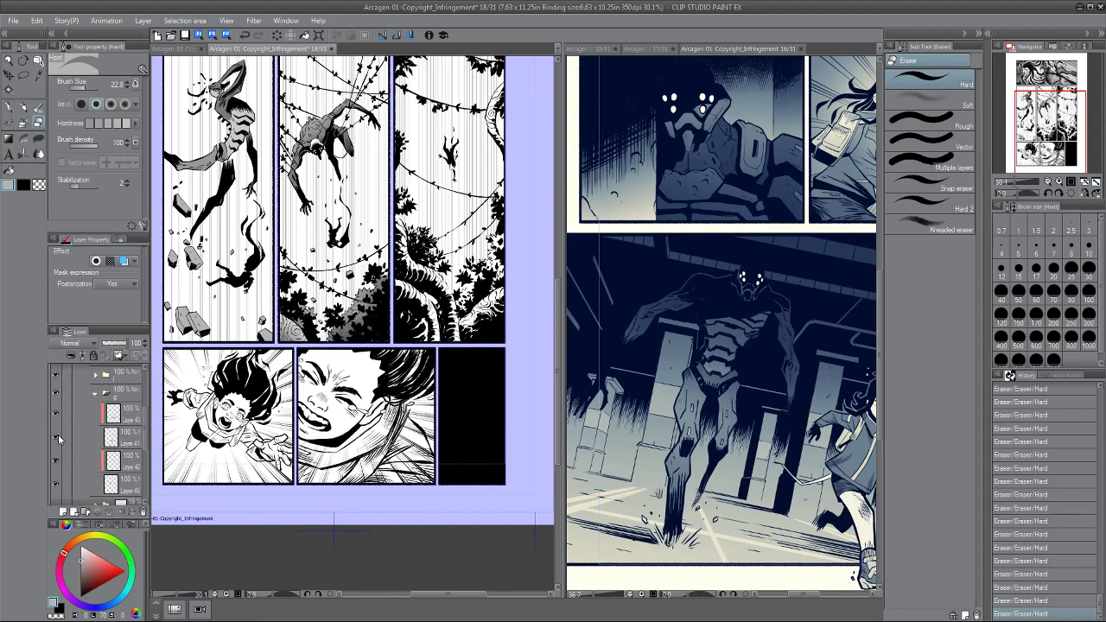
Sample the light gray of the trunk in the second panel's lower corner and open the third panel's layer folder.
key(p)
key(alt)
alt+click(291, 318)
drag(145, 418, 145, 410)
click(86, 405)
scroll(73, 413, up, 5)
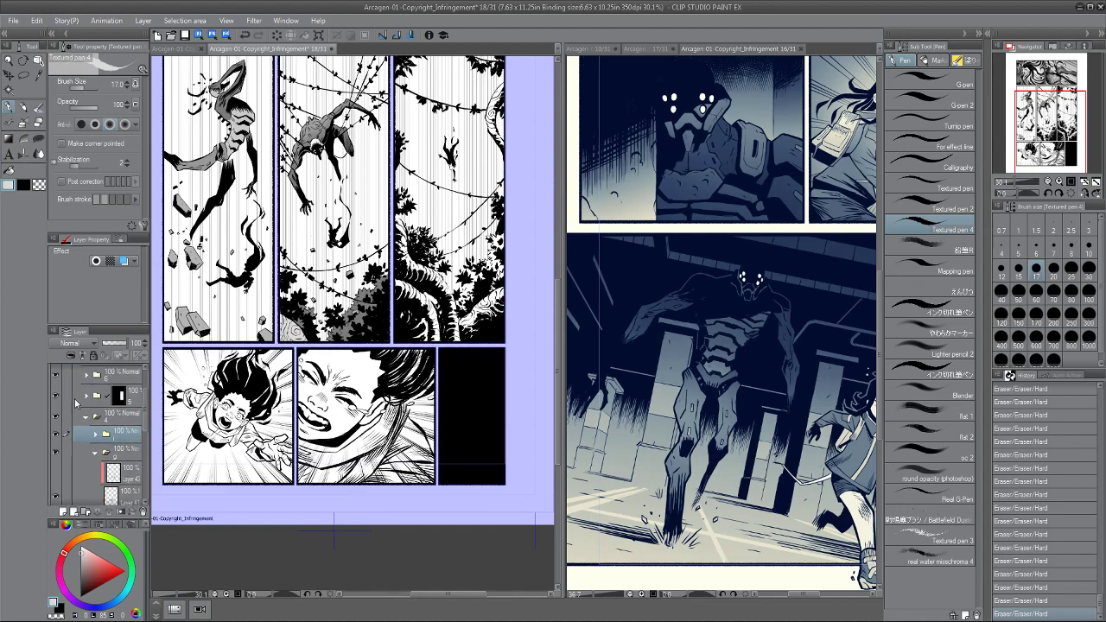
click(54, 420)
click(55, 421)
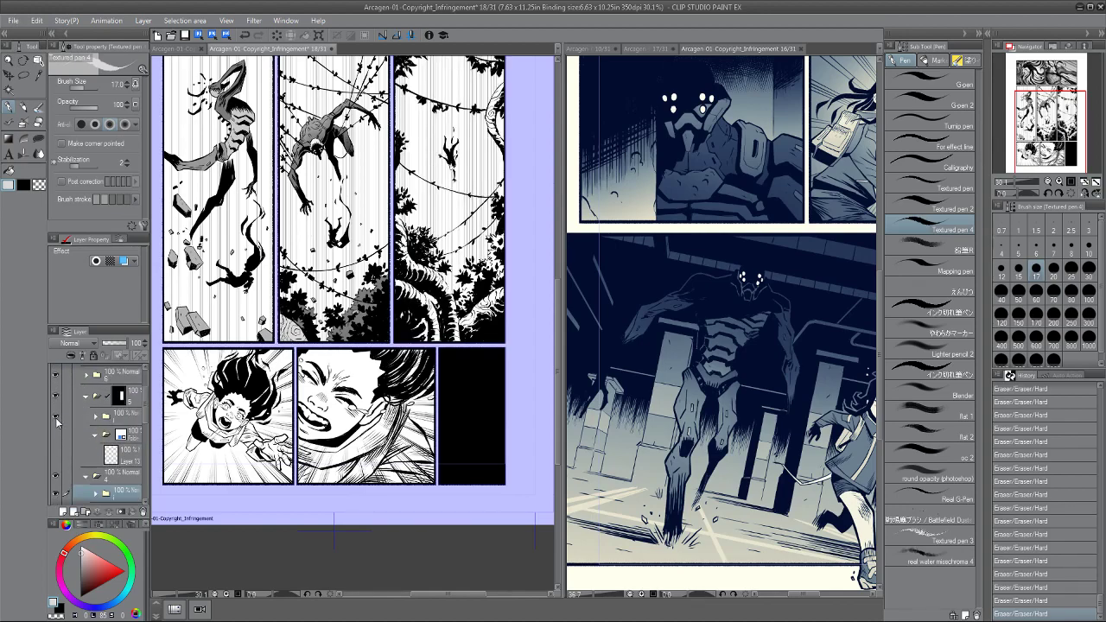
Create a layer folder named 9 above the third panel's stream-line folder and add a raster layer inside it.
click(123, 439)
click(82, 512)
double_click(114, 435)
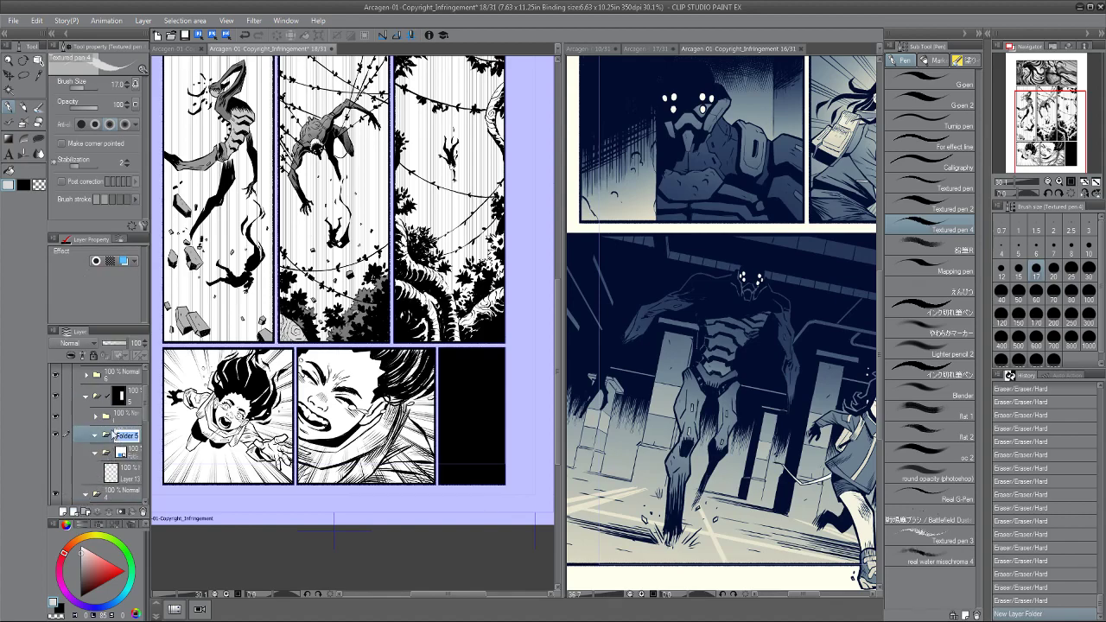
text(9)
key(Return)
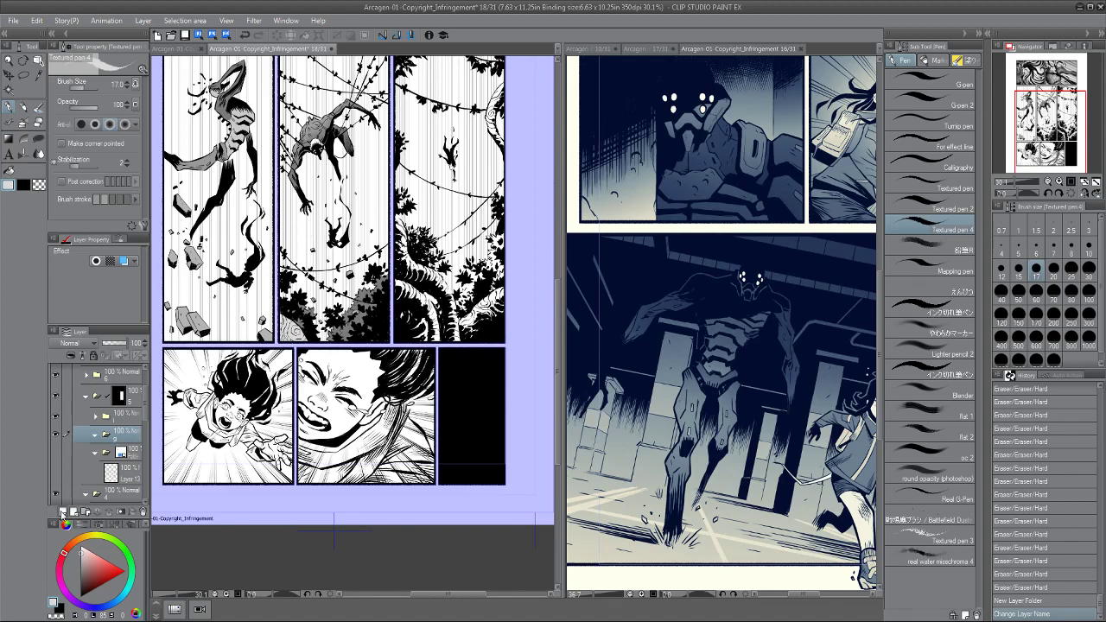
click(62, 512)
Lasso-fill the twisted roots in the lower part of the third panel with the light gray tone.
scroll(479, 287, up, 4)
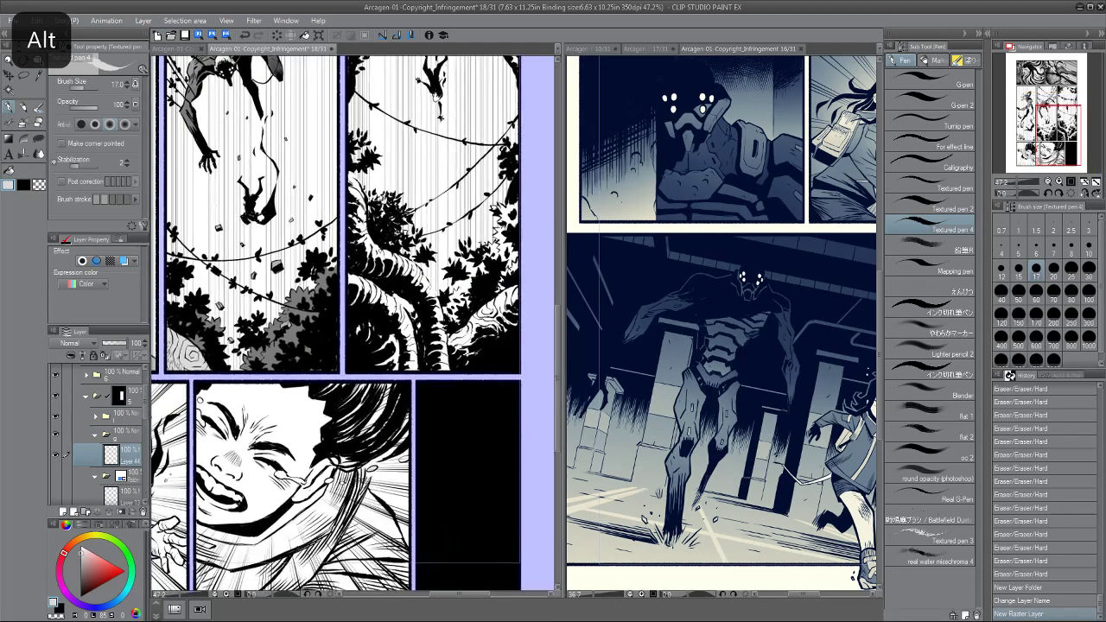
key(u)
mouse_move(370, 221)
mouse_down()
mouse_move(350, 177)
mouse_move(349, 232)
mouse_move(379, 282)
mouse_move(363, 256)
mouse_up()
mouse_move(375, 281)
mouse_down()
mouse_move(366, 246)
mouse_move(416, 309)
mouse_move(372, 337)
mouse_move(345, 301)
mouse_move(348, 256)
mouse_move(335, 246)
mouse_move(392, 244)
mouse_move(367, 239)
mouse_up()
mouse_move(355, 217)
mouse_down()
mouse_move(380, 232)
mouse_move(353, 245)
mouse_up()
mouse_move(333, 240)
mouse_down()
mouse_move(358, 246)
mouse_move(354, 226)
mouse_move(422, 289)
mouse_move(382, 248)
mouse_up()
mouse_move(375, 251)
mouse_down()
mouse_move(383, 255)
mouse_move(385, 233)
mouse_move(404, 339)
mouse_move(422, 301)
mouse_move(399, 251)
mouse_up()
mouse_move(382, 266)
mouse_down()
mouse_move(397, 301)
mouse_move(387, 288)
mouse_up()
mouse_move(412, 299)
mouse_down()
mouse_move(385, 303)
mouse_move(451, 256)
mouse_move(432, 327)
mouse_move(399, 338)
mouse_up()
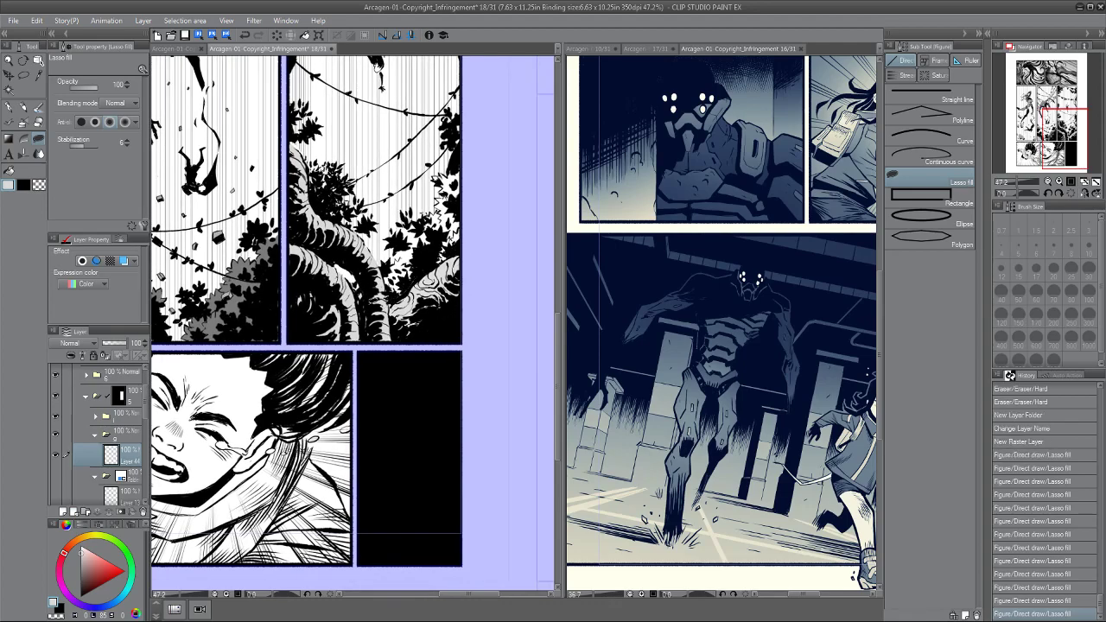
Fill the remaining white areas along the third panel's upper root with the same light gray.
mouse_move(319, 216)
mouse_down()
mouse_move(333, 235)
mouse_move(325, 260)
mouse_move(328, 247)
mouse_up()
mouse_move(316, 241)
mouse_down()
mouse_move(339, 260)
mouse_move(320, 241)
mouse_up()
mouse_move(318, 235)
mouse_down()
mouse_move(316, 221)
mouse_move(331, 250)
mouse_move(328, 214)
mouse_up()
drag(380, 151, 365, 143)
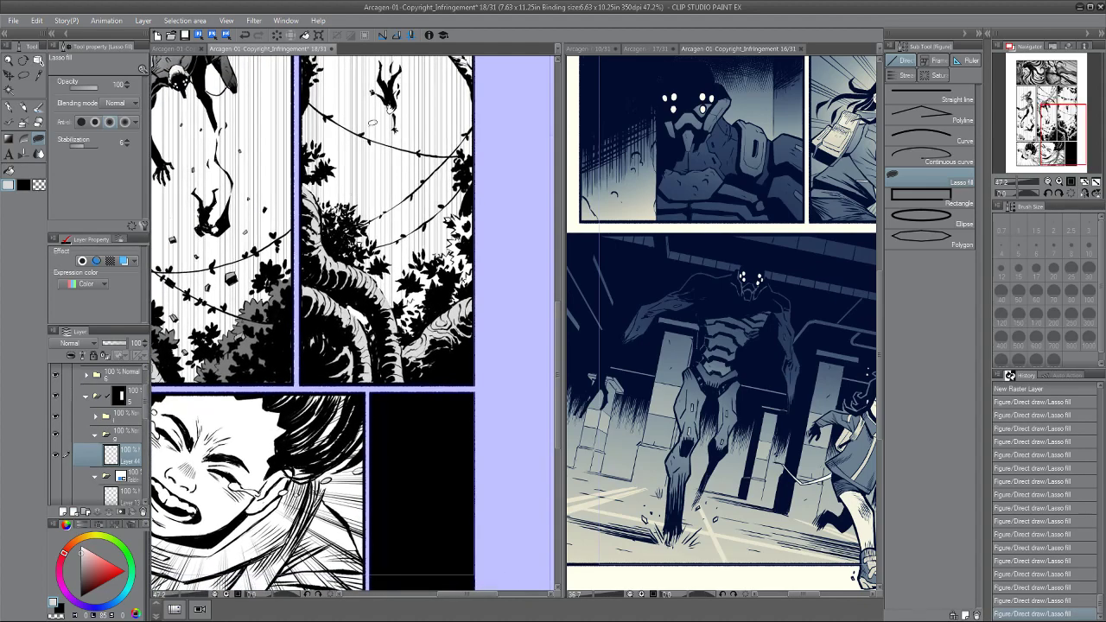
Sample the darker gray of the second panel's foliage as the tone for the third panel's next fills.
drag(286, 214, 351, 225)
alt+click(298, 331)
drag(330, 277, 292, 298)
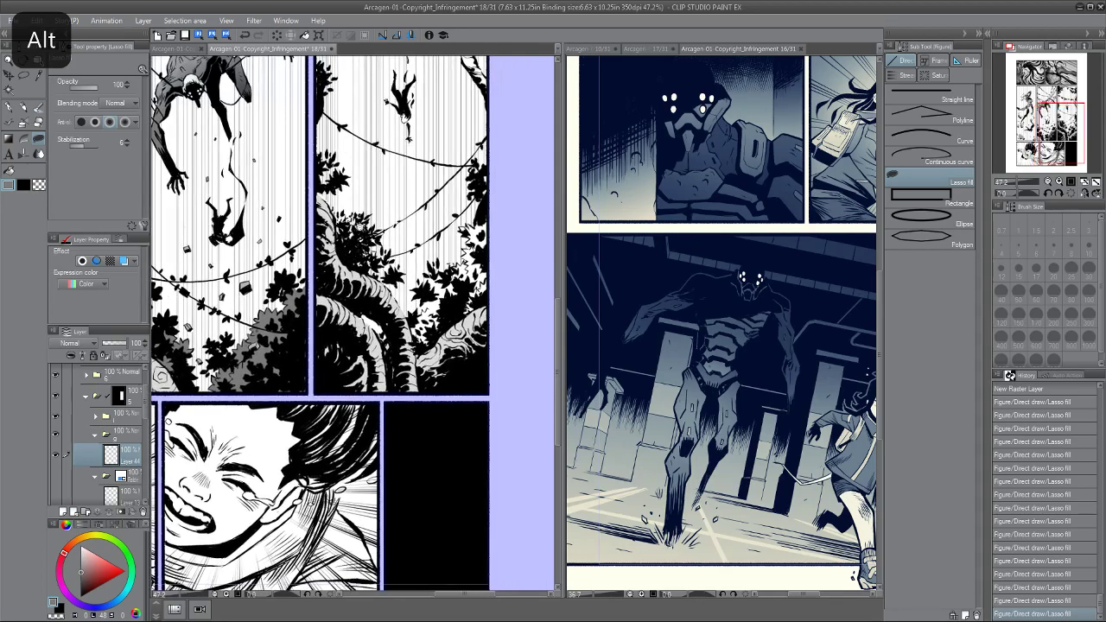
Lasso-fill the gaps in the bush behind the large left root in the third tall jungle panel with dark grey.
scroll(353, 246, up, 3)
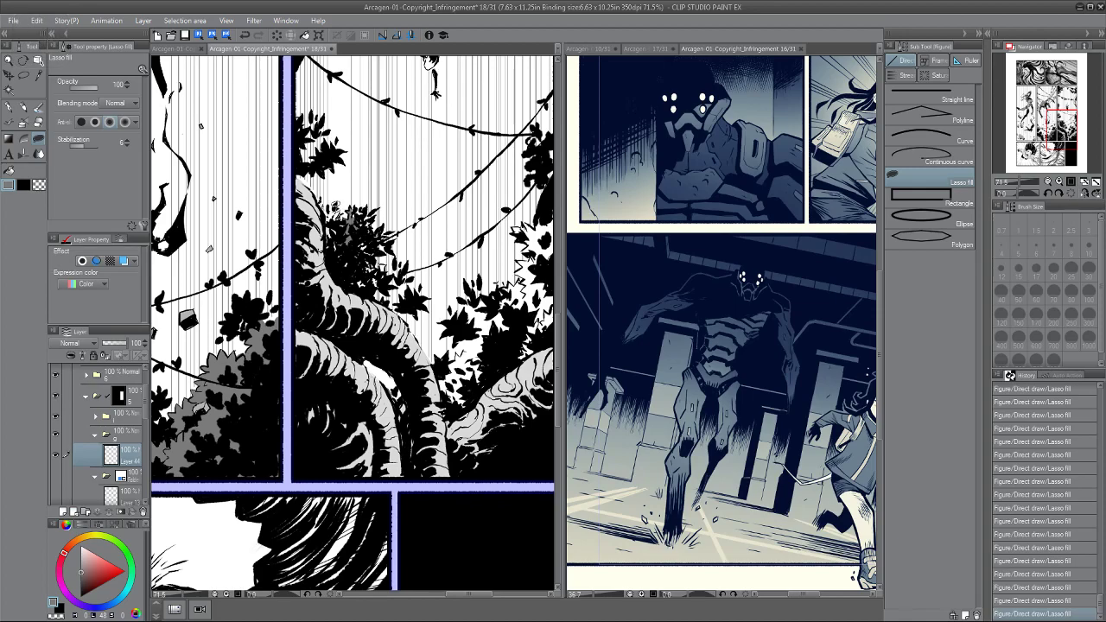
drag(327, 211, 350, 271)
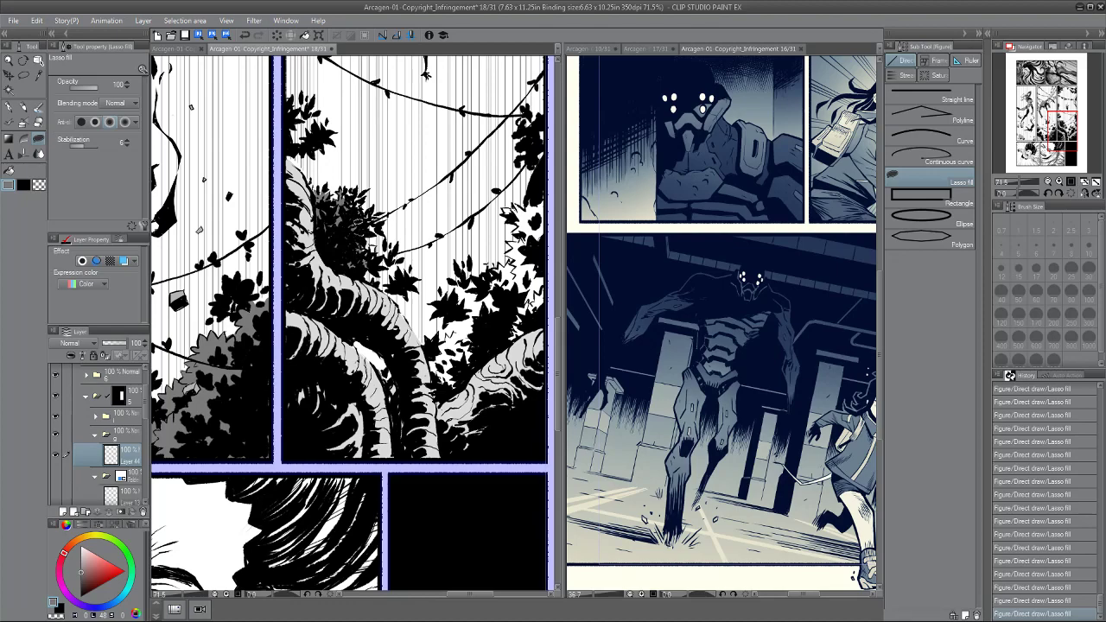
drag(355, 248, 325, 233)
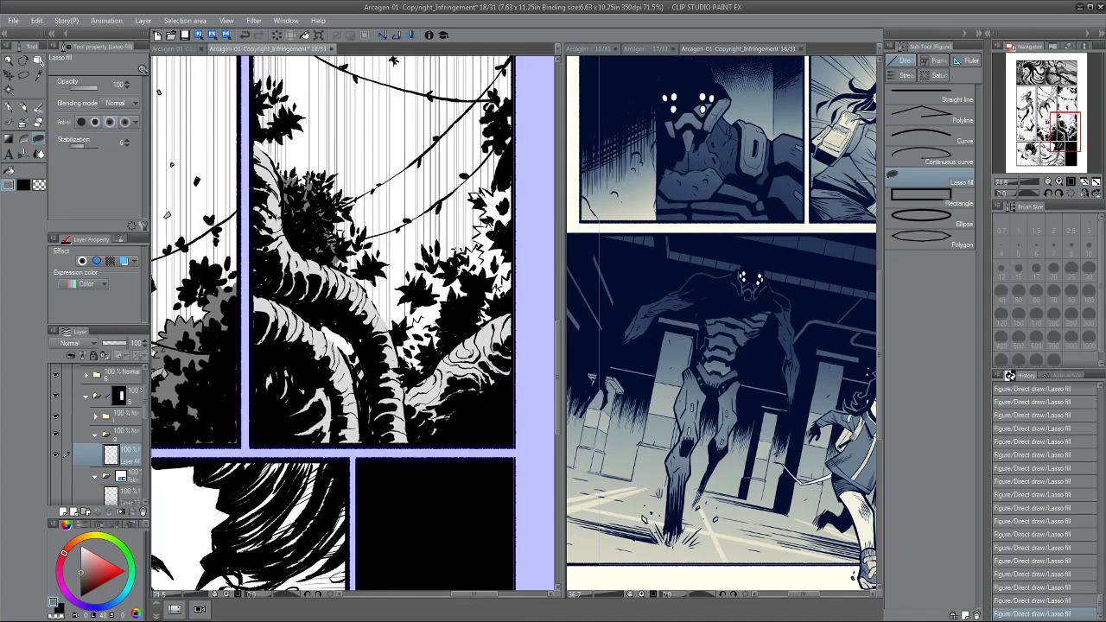
drag(357, 266, 292, 243)
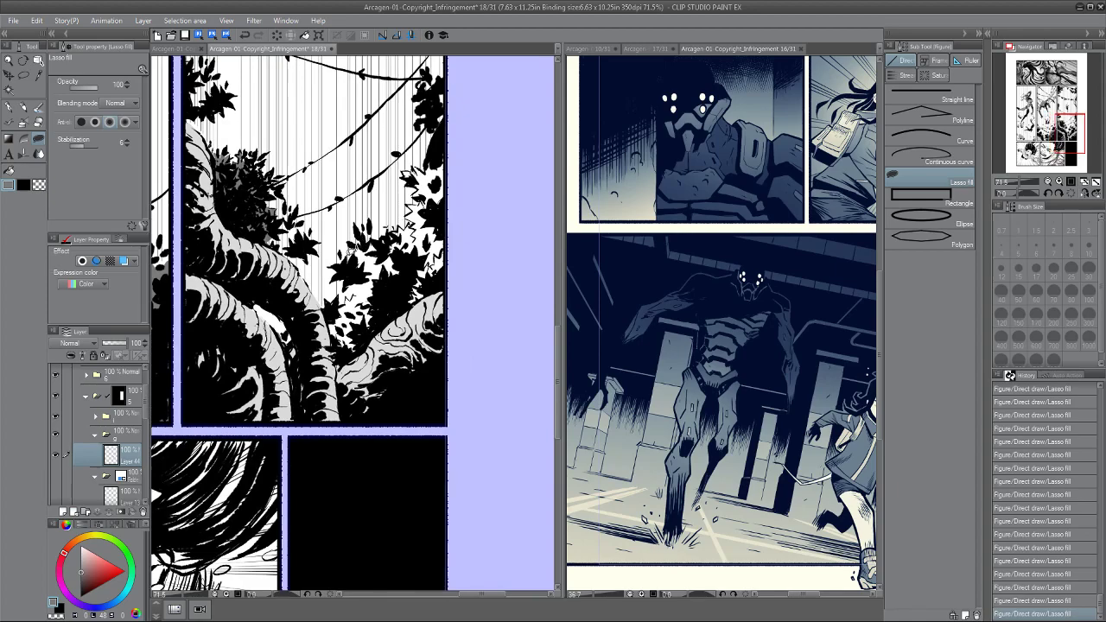
Lasso-fill dark grey behind the right-hand foliage of the same jungle panel, up to the panel border.
mouse_move(352, 275)
mouse_down()
mouse_move(375, 241)
mouse_move(354, 248)
mouse_up()
mouse_move(353, 287)
mouse_down()
mouse_move(335, 356)
mouse_move(380, 275)
mouse_move(359, 260)
mouse_up()
mouse_move(357, 263)
mouse_down()
mouse_move(342, 266)
mouse_move(379, 248)
mouse_move(369, 301)
mouse_move(420, 295)
mouse_move(425, 258)
mouse_move(397, 248)
mouse_move(377, 313)
mouse_move(342, 338)
mouse_up()
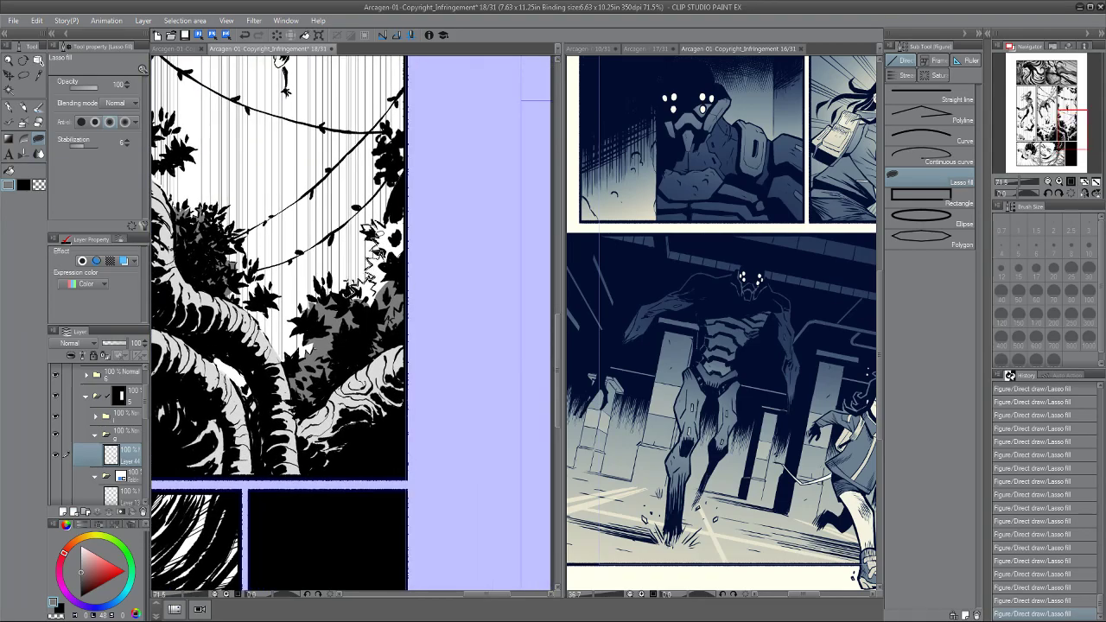
drag(403, 214, 406, 281)
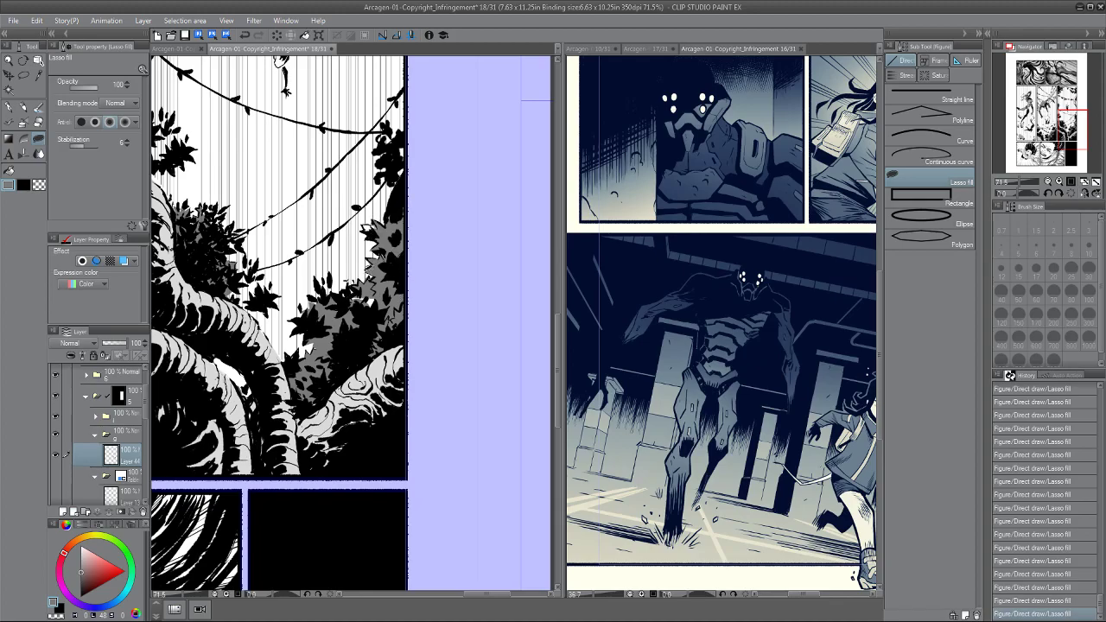
Locate the ink layer of the falling girl in the first bottom-row panel by toggling layer visibility, and duplicate it.
scroll(289, 197, down, 5)
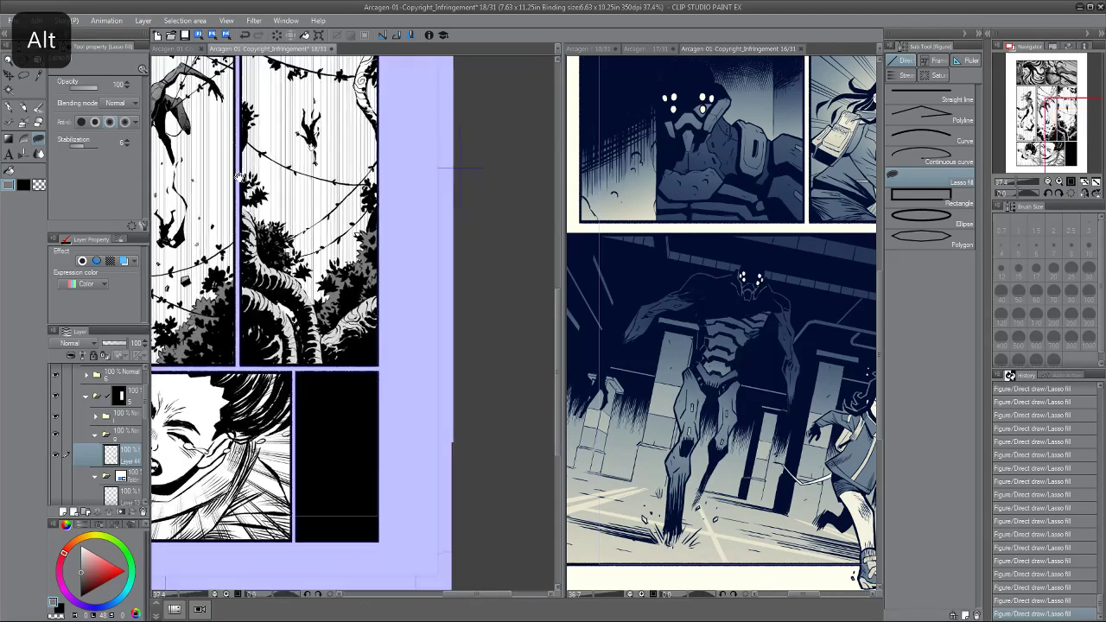
drag(289, 197, 380, 126)
scroll(345, 233, down, 1)
drag(239, 386, 279, 249)
click(55, 378)
click(55, 378)
click(56, 379)
click(56, 379)
click(87, 376)
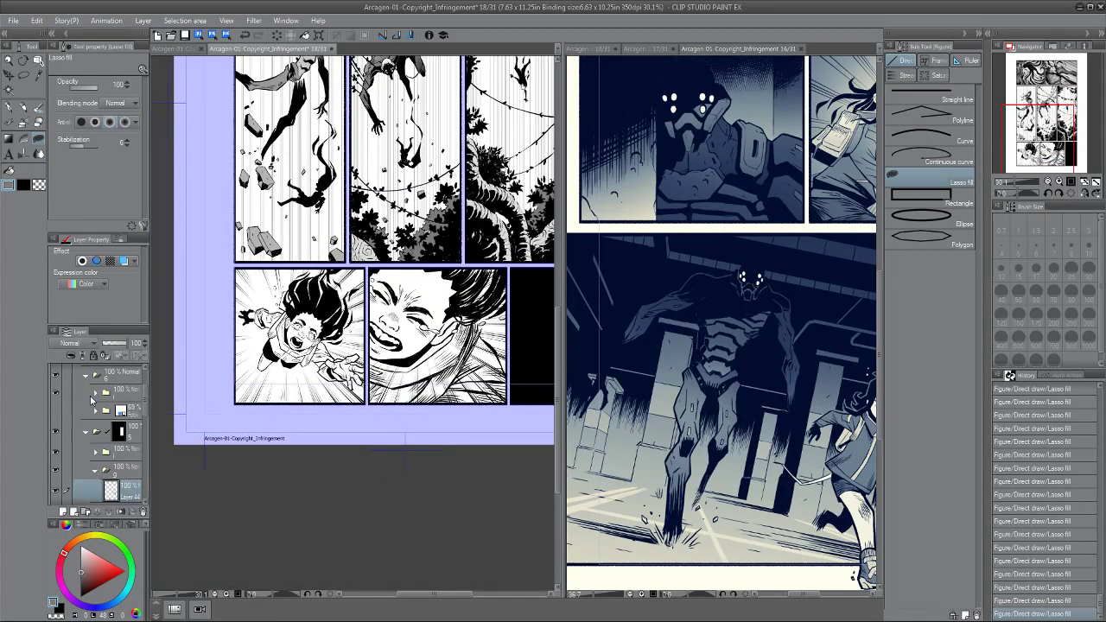
click(95, 411)
click(55, 416)
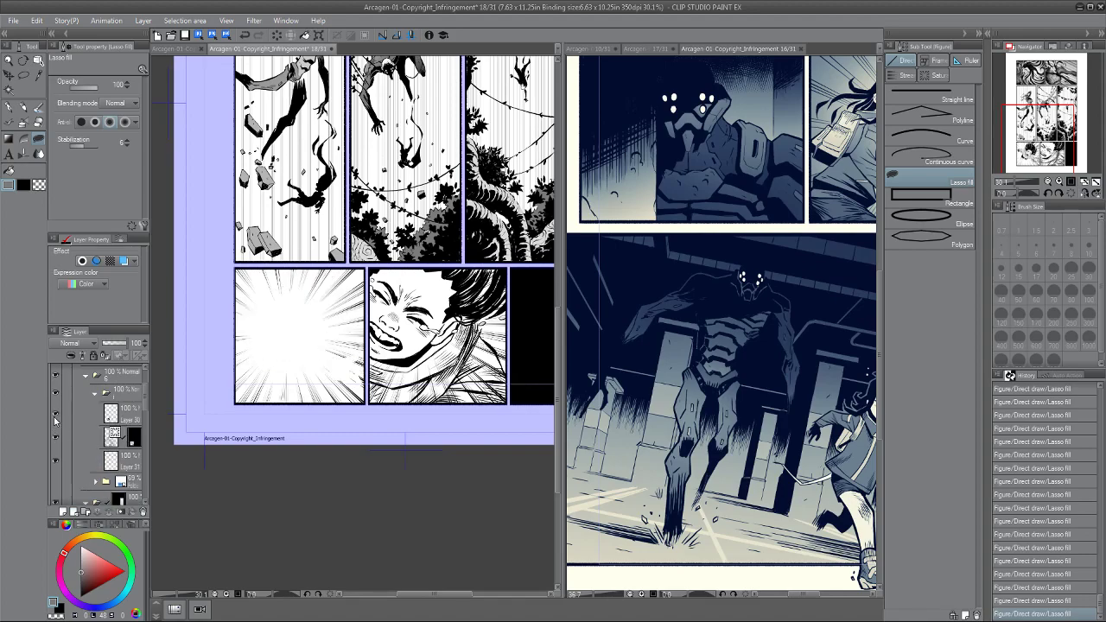
click(55, 416)
click(117, 418)
drag(121, 422, 121, 404)
Move the duplicated girl layer out of its folders to the top of the layer stack.
drag(258, 304, 263, 345)
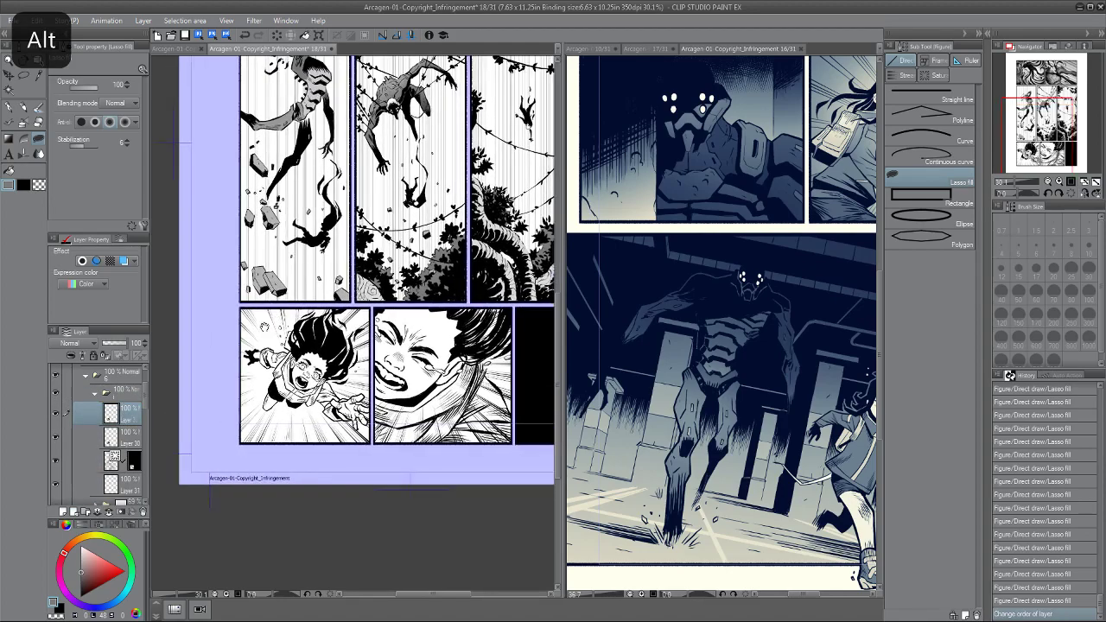
scroll(259, 344, down, 3)
scroll(121, 370, up, 3)
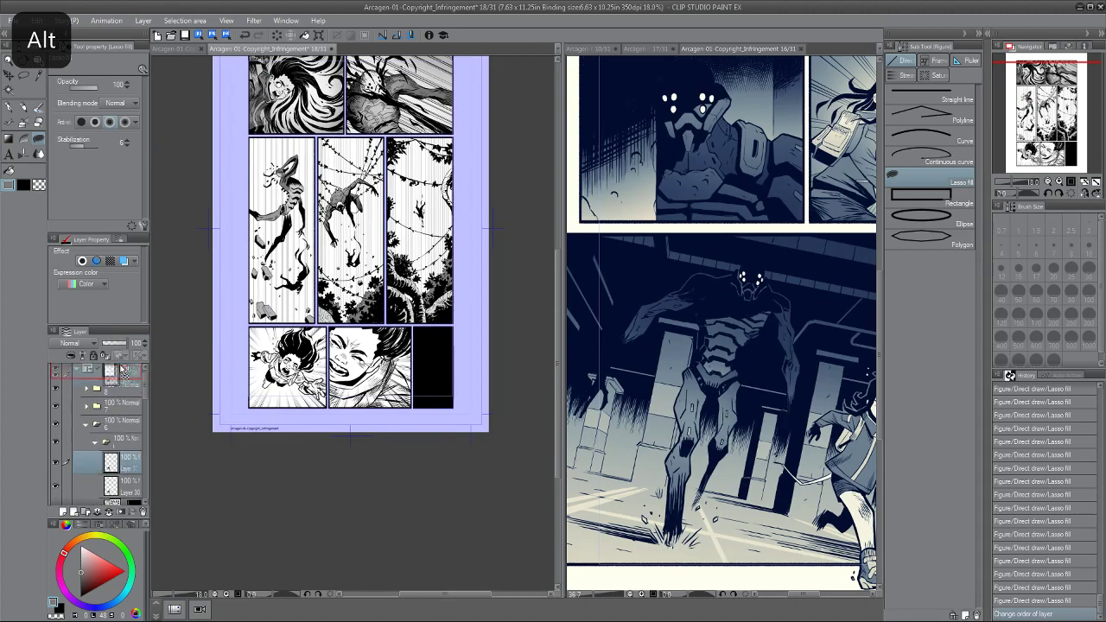
drag(121, 370, 134, 385)
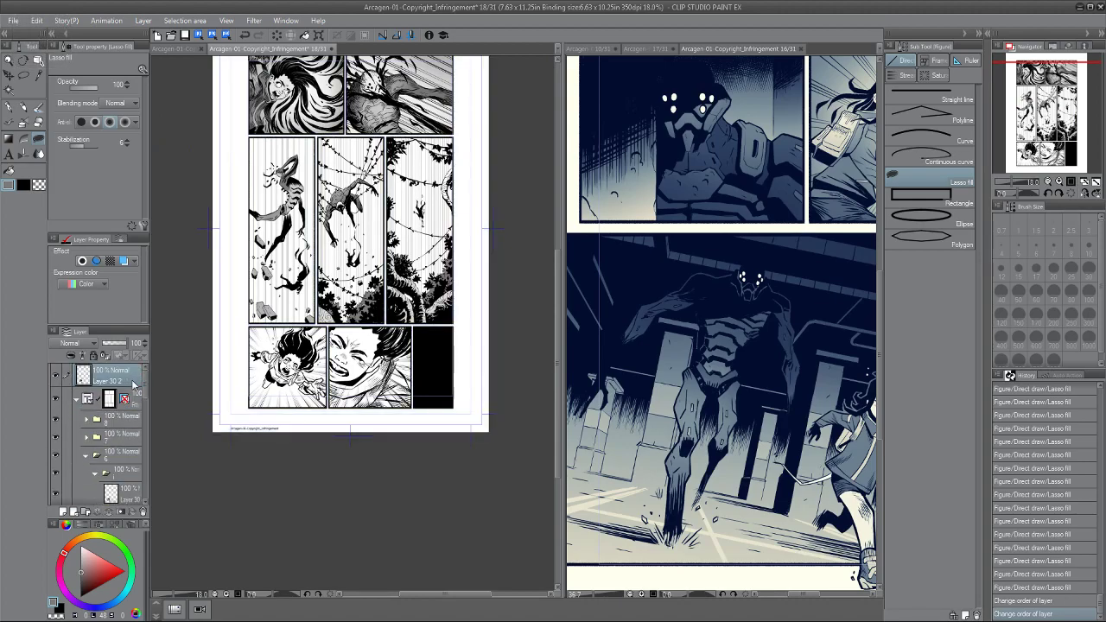
Scale the duplicated girl up to 435% and position her across the whole page.
key(ctrl+t)
drag(326, 327, 532, 124)
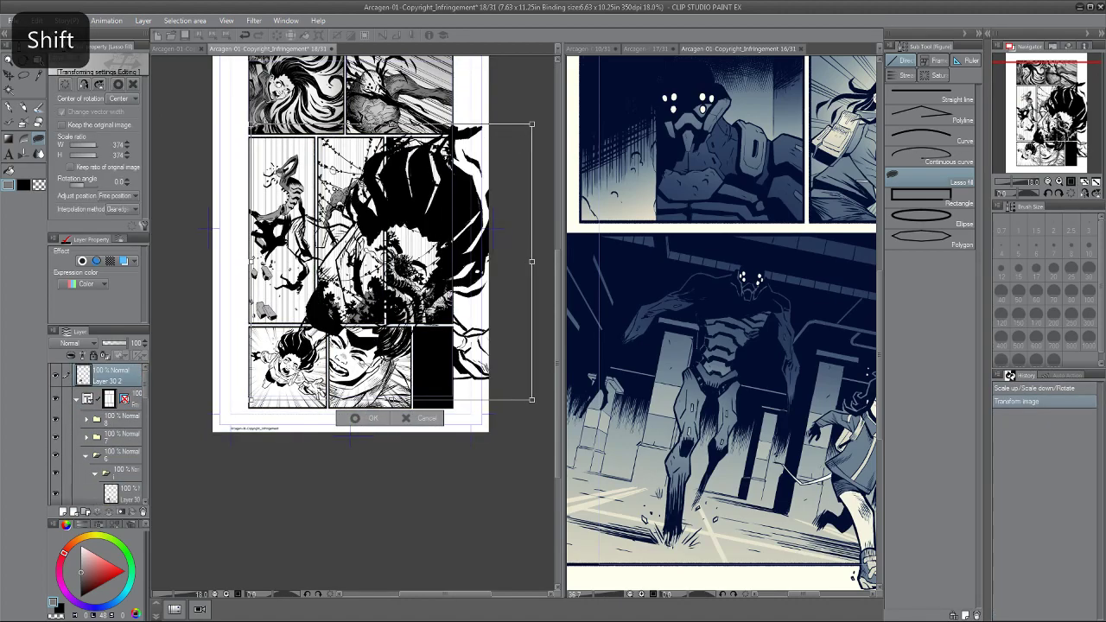
drag(244, 130, 206, 79)
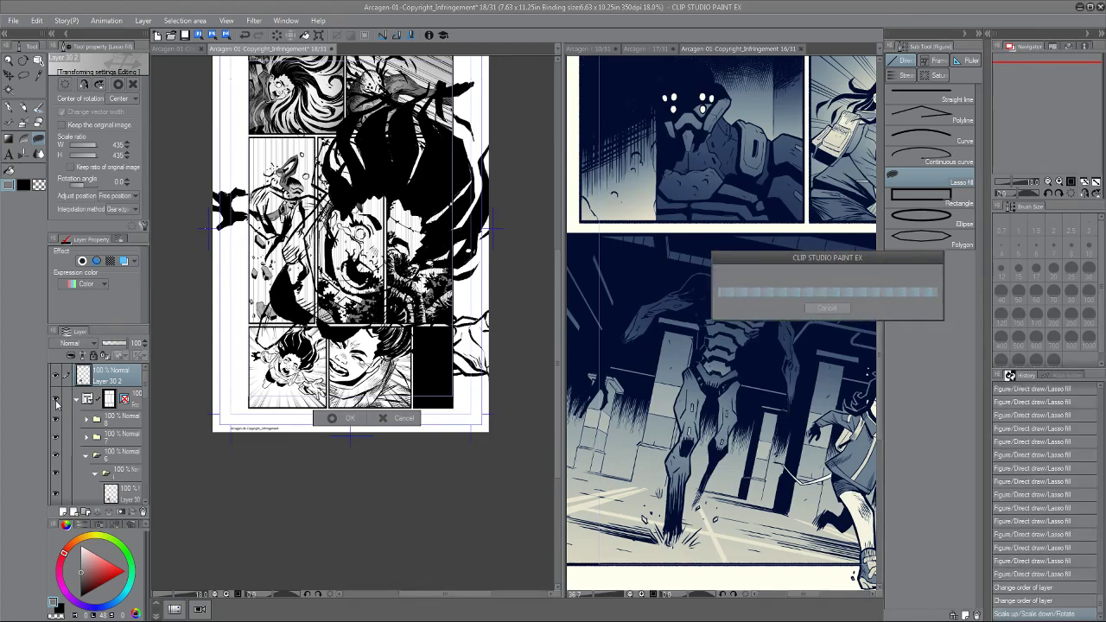
View the enlarged girl alone by hiding the panel folder, and return to the full page with the enlarged copy hidden.
click(55, 401)
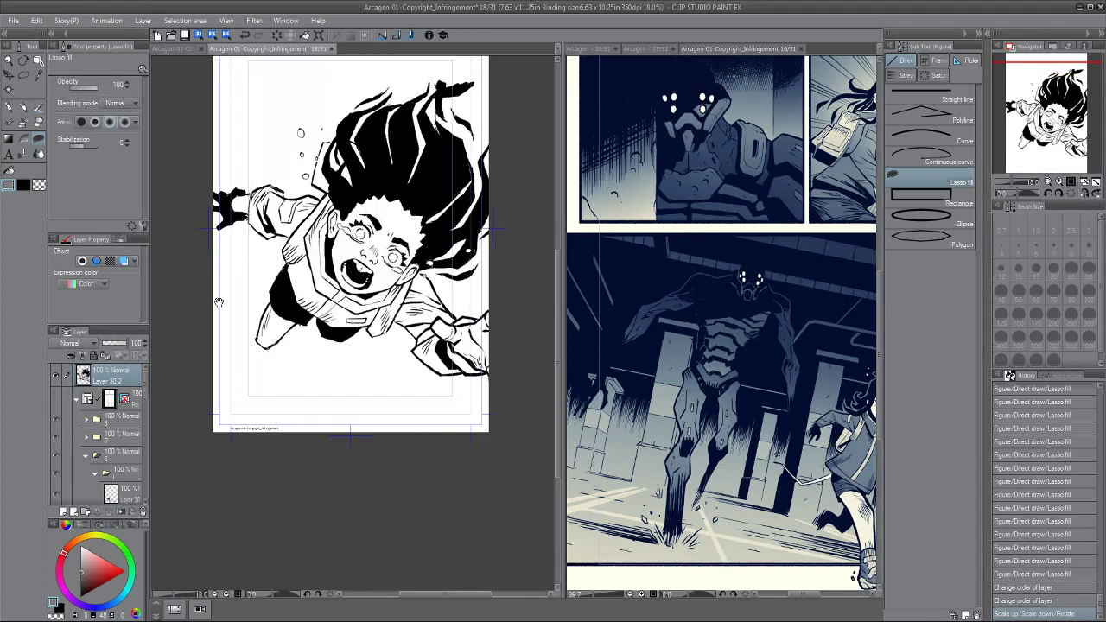
drag(193, 326, 172, 380)
mouse_move(268, 322)
mouse_down()
mouse_move(324, 321)
mouse_move(272, 323)
mouse_move(273, 307)
mouse_up()
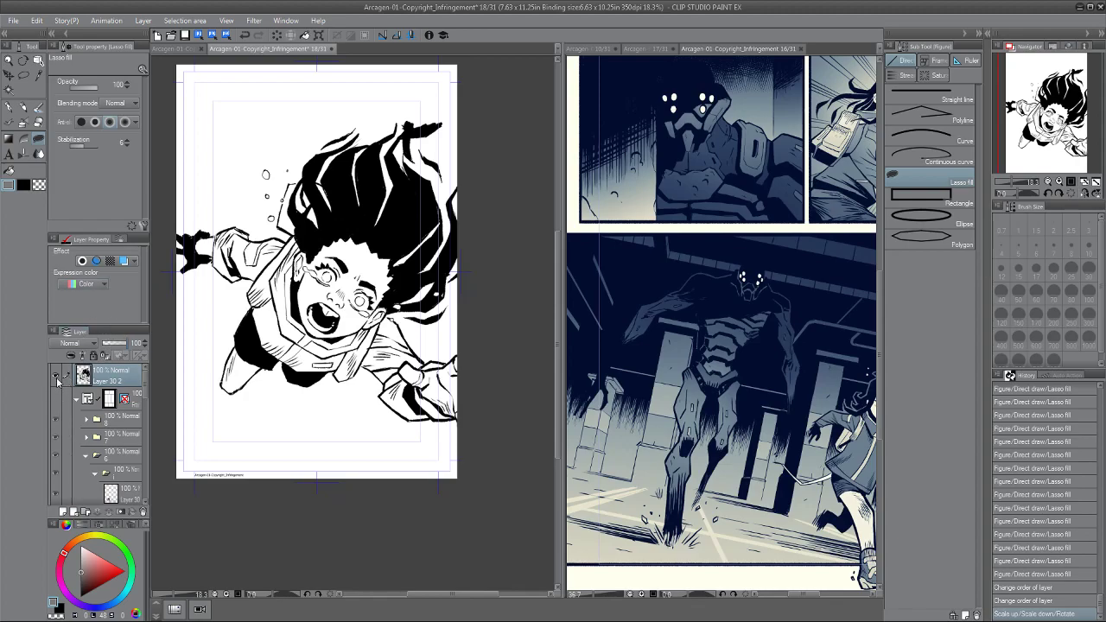
click(57, 403)
click(55, 375)
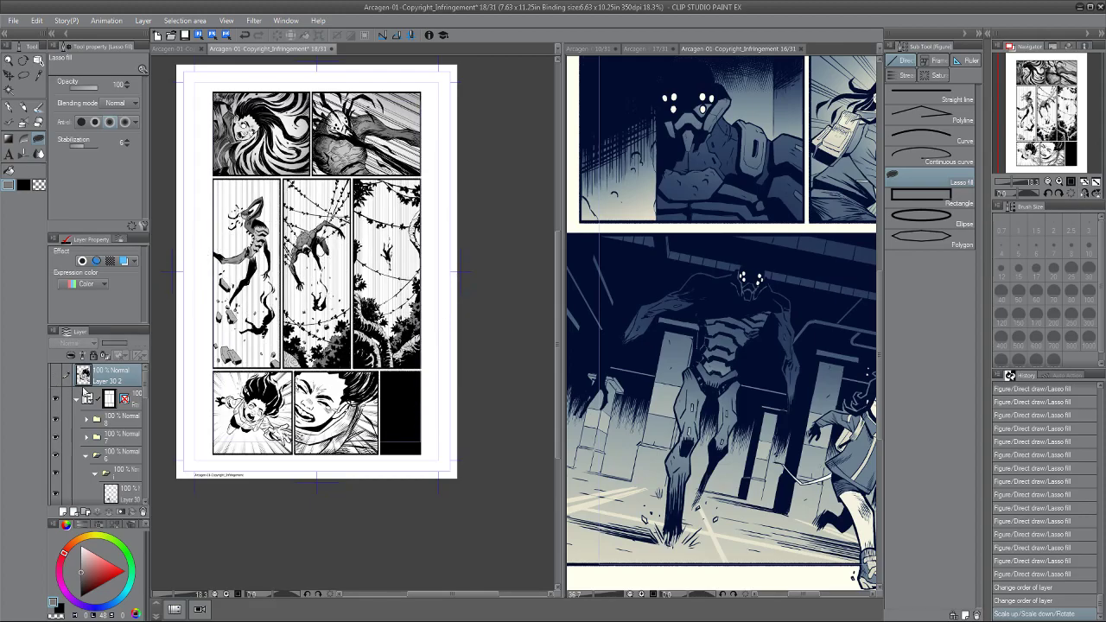
Collapse the falling girl's panel folder and look through the other folders for the third tall jungle panel.
scroll(204, 362, up, 2)
scroll(203, 355, up, 2)
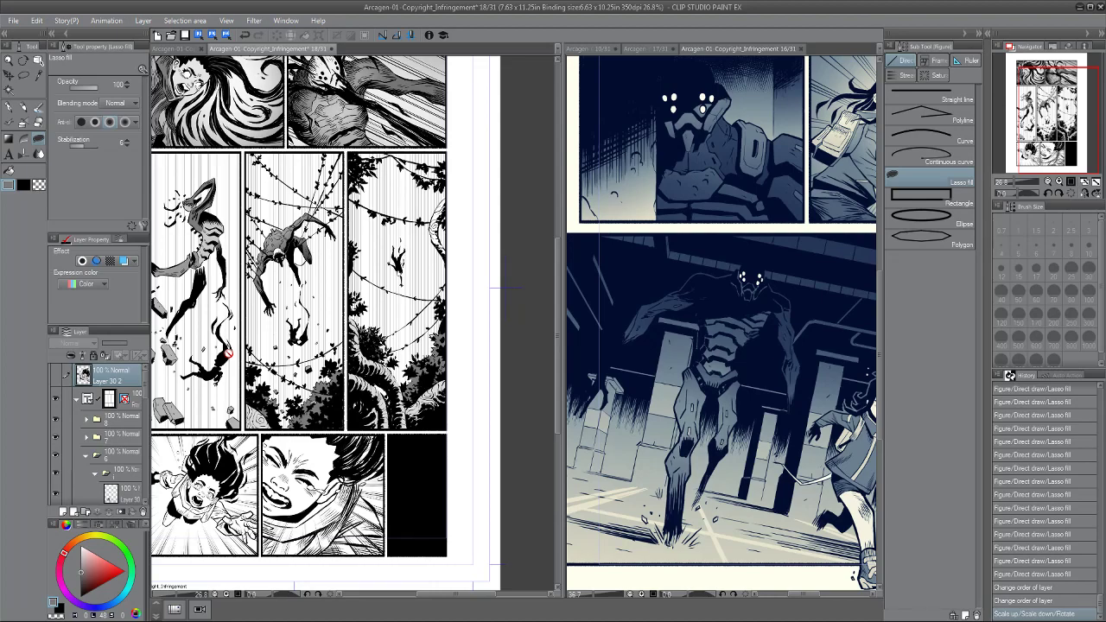
click(238, 50)
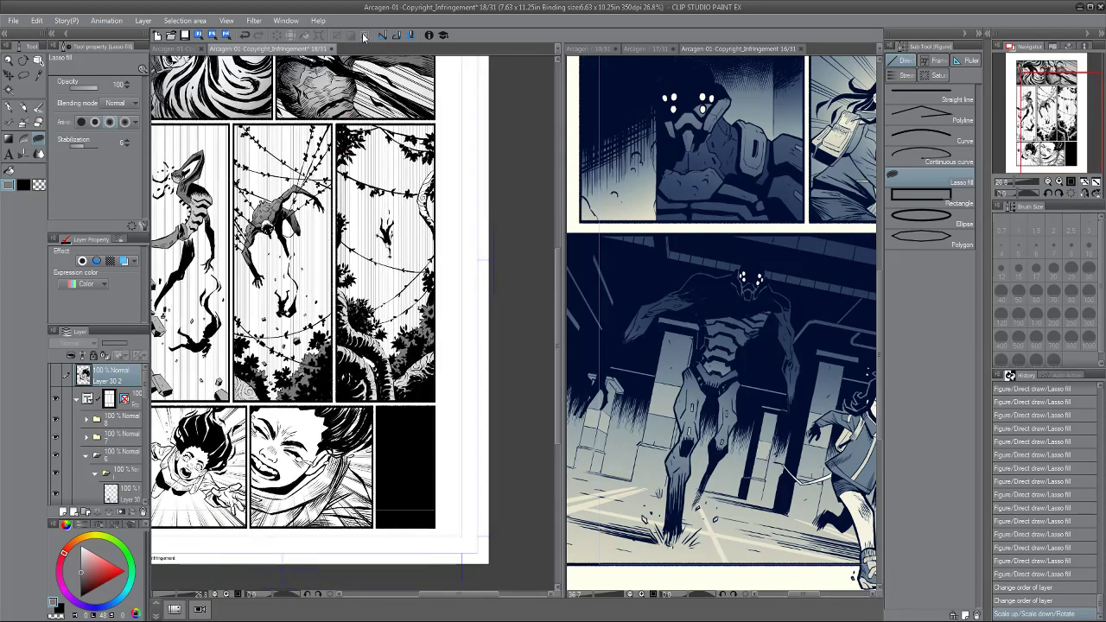
scroll(138, 399, down, 2)
click(86, 414)
click(56, 415)
click(56, 414)
click(55, 435)
click(55, 434)
scroll(82, 438, down, 1)
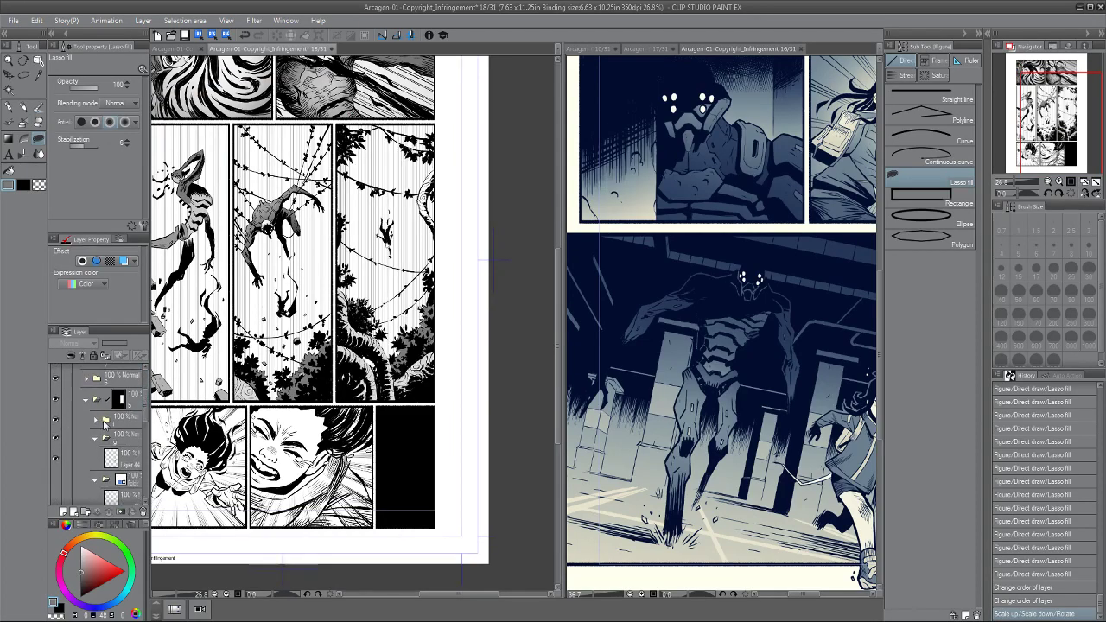
Check the jungle panel's subfolders by toggling their visibility and select its grey shading layer, Layer 44.
click(57, 432)
click(56, 436)
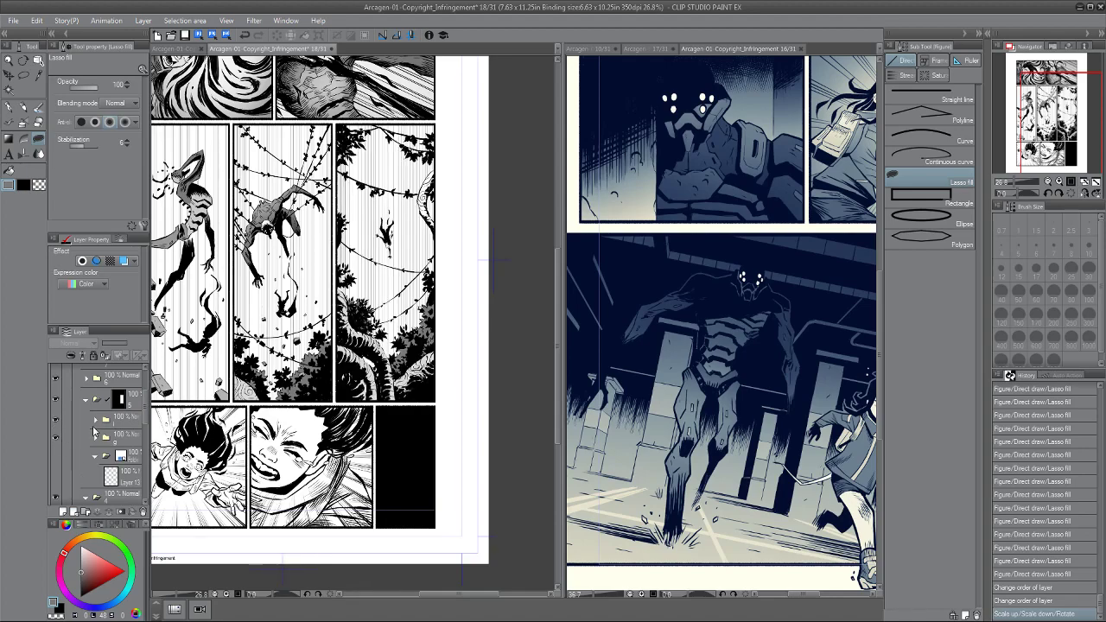
click(56, 437)
click(56, 436)
click(95, 438)
scroll(95, 426, down, 2)
click(56, 412)
click(56, 411)
click(127, 413)
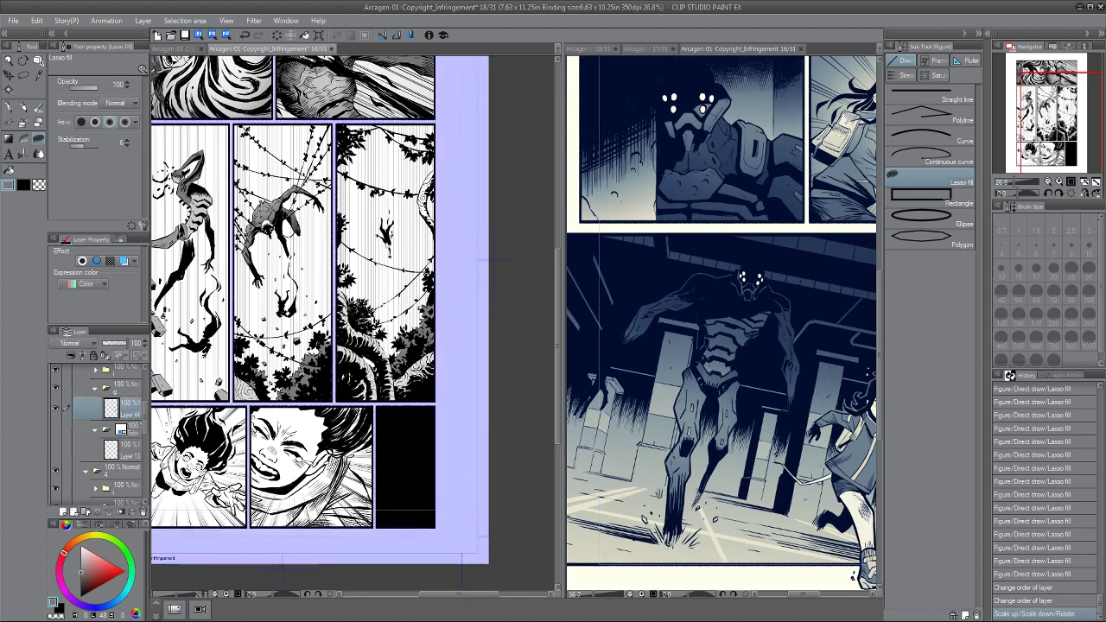
Sample the foliage grey and lasso-fill remaining gaps in the jungle panel's leaves, undoing the stray fill.
scroll(398, 341, up, 3)
key(p)
scroll(395, 332, up, 1)
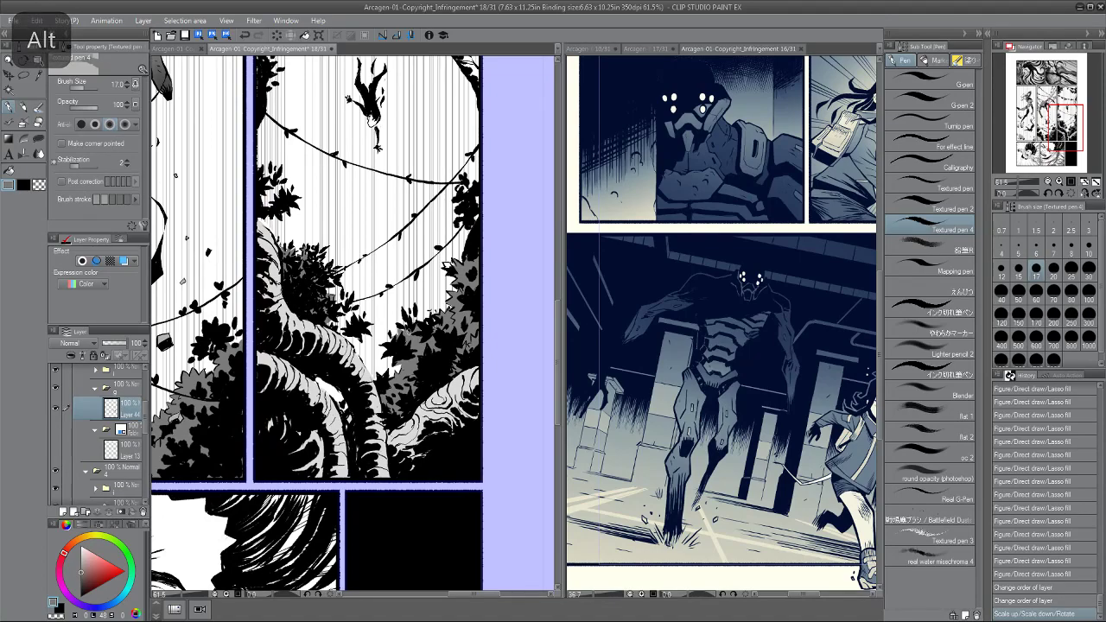
drag(302, 338, 291, 324)
drag(281, 281, 241, 327)
key(alt)
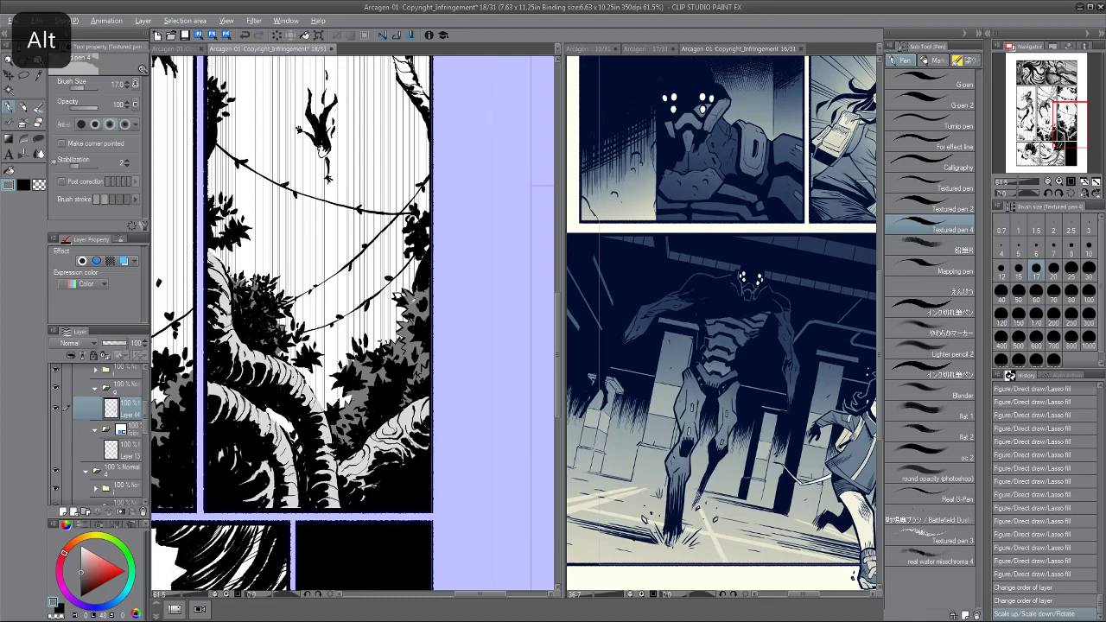
key(u)
mouse_move(365, 292)
mouse_down()
mouse_move(434, 300)
mouse_move(426, 292)
mouse_up()
mouse_move(420, 295)
mouse_down()
mouse_move(409, 300)
mouse_move(448, 289)
mouse_up()
drag(439, 328, 442, 338)
drag(467, 276, 465, 292)
mouse_move(406, 229)
mouse_down()
mouse_move(381, 298)
mouse_move(434, 275)
mouse_move(328, 257)
mouse_up()
drag(254, 223, 272, 204)
key(BackSpace)
drag(213, 227, 241, 225)
Switch to the light trunk grey and lasso-fill the curved trunk at the right edge of the jungle panel.
alt+drag(506, 269, 450, 269)
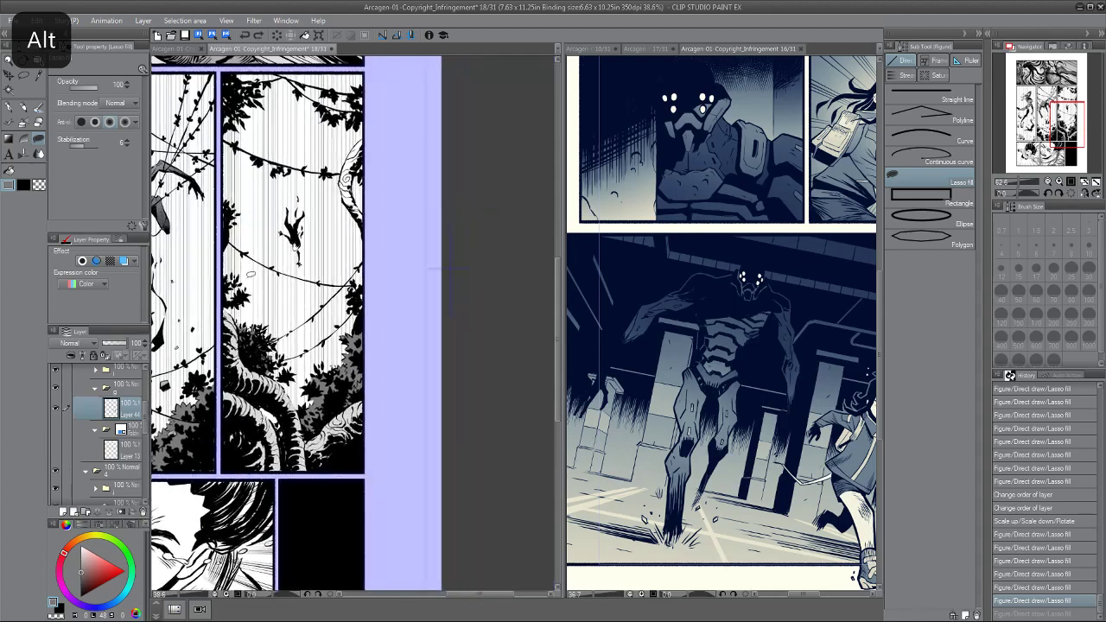
scroll(446, 268, up, 3)
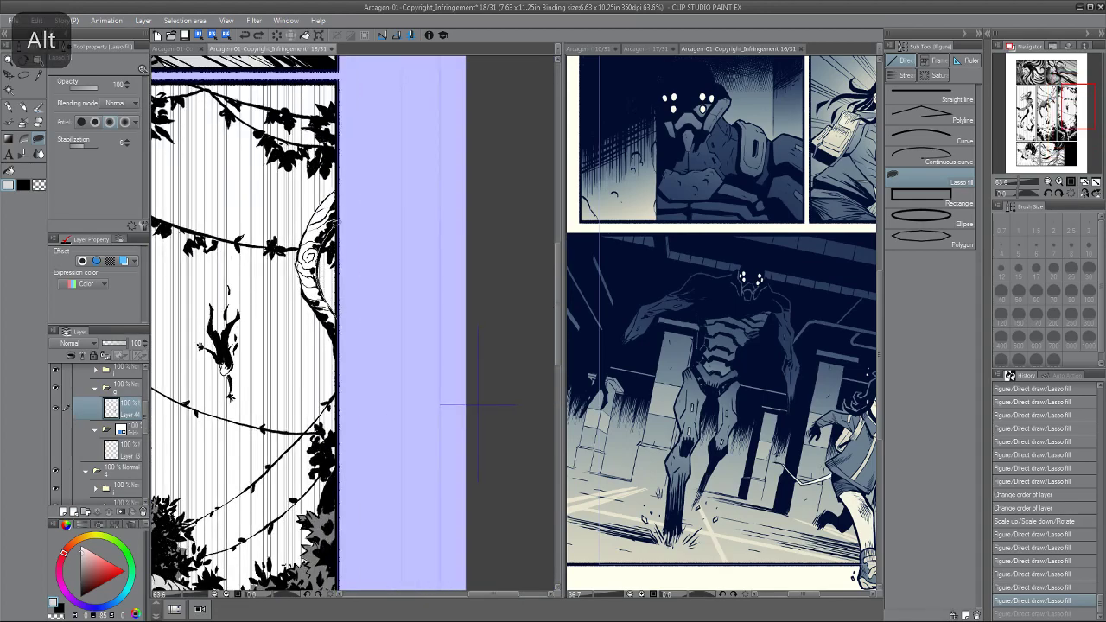
drag(316, 304, 337, 339)
drag(327, 209, 335, 224)
drag(325, 289, 322, 267)
mouse_move(328, 220)
mouse_down()
mouse_move(336, 227)
mouse_move(309, 246)
mouse_up()
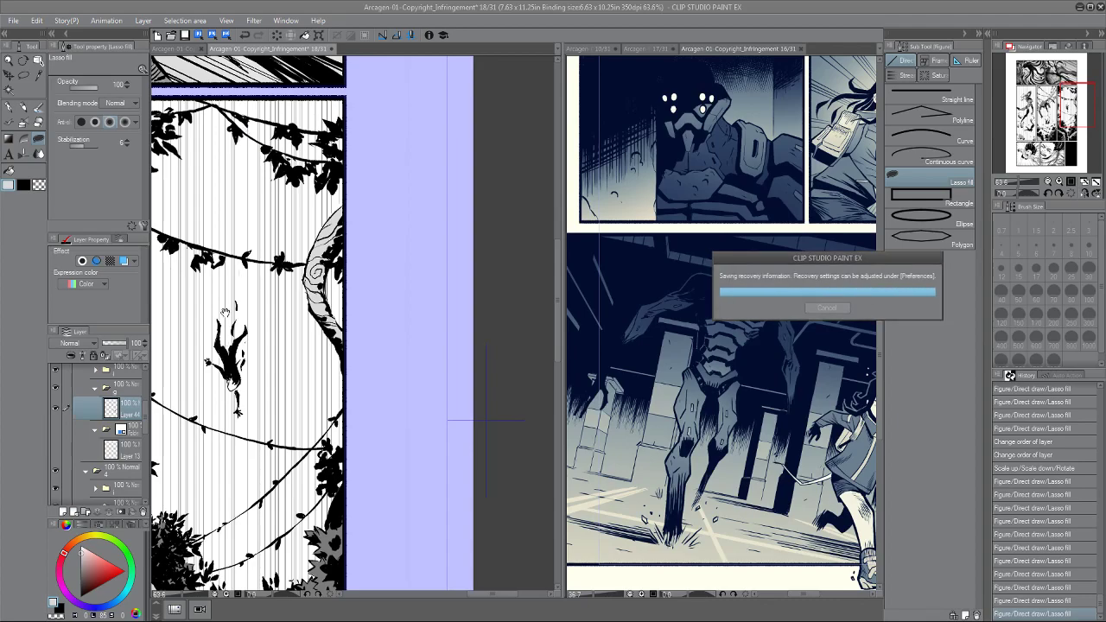
Lasso-fill the remaining white areas around the trunk's spiral knot and lower bend with light grey.
drag(200, 206, 227, 187)
drag(157, 170, 239, 328)
drag(309, 231, 317, 57)
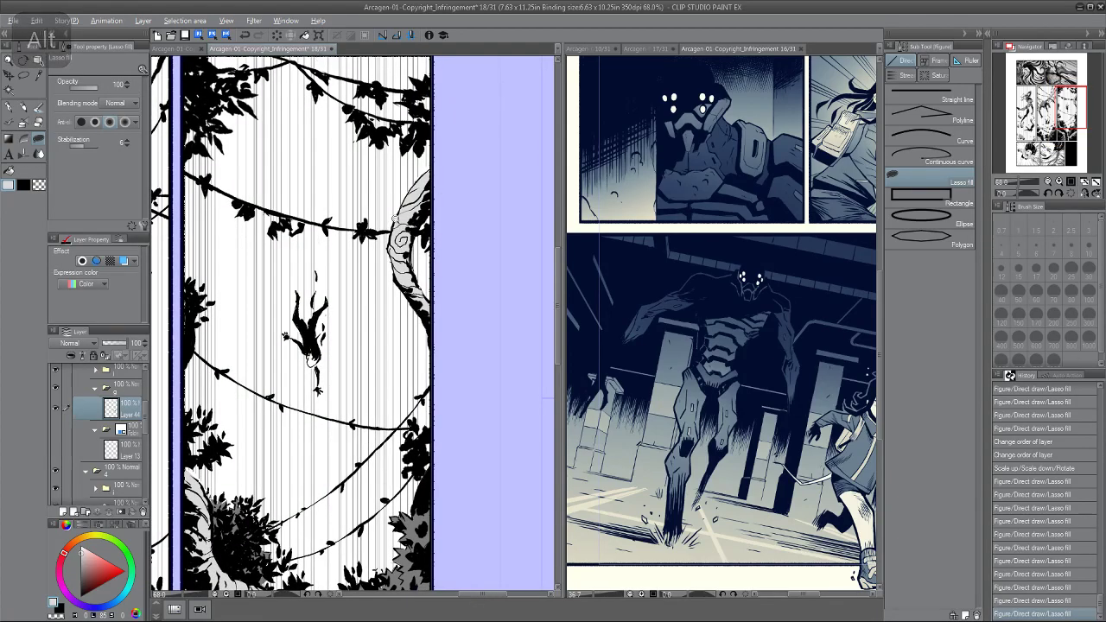
scroll(394, 224, up, 3)
mouse_move(407, 214)
mouse_down()
mouse_move(391, 252)
mouse_move(411, 271)
mouse_move(401, 259)
mouse_up()
drag(397, 252, 403, 253)
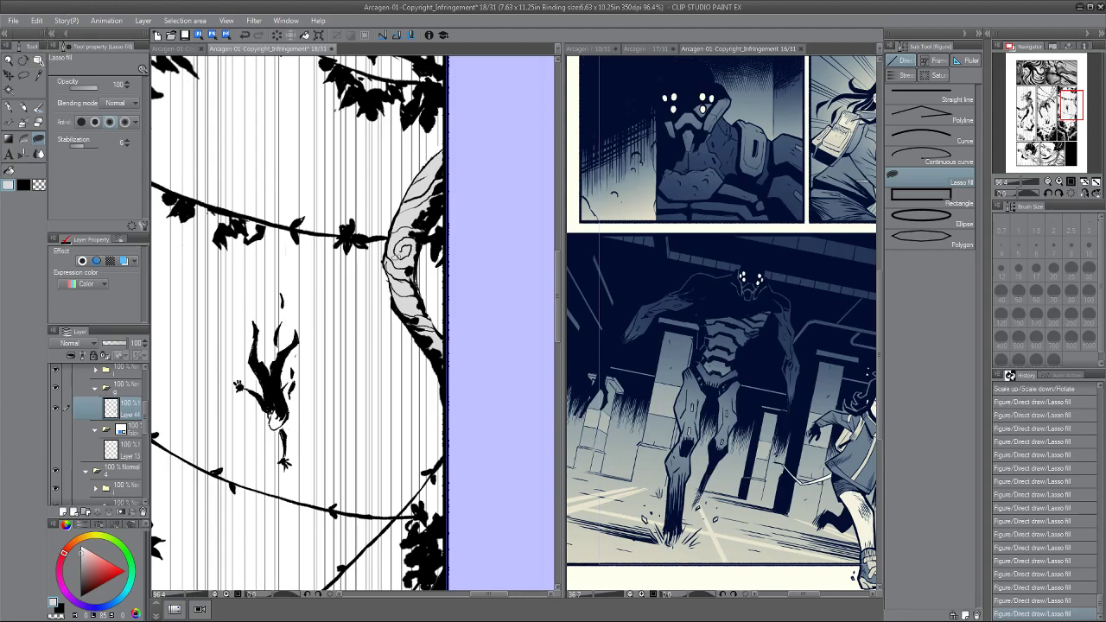
Erase the stray grey spilling past the outer edge of the large curved root with the Hard eraser.
scroll(327, 199, down, 4)
drag(341, 363, 354, 186)
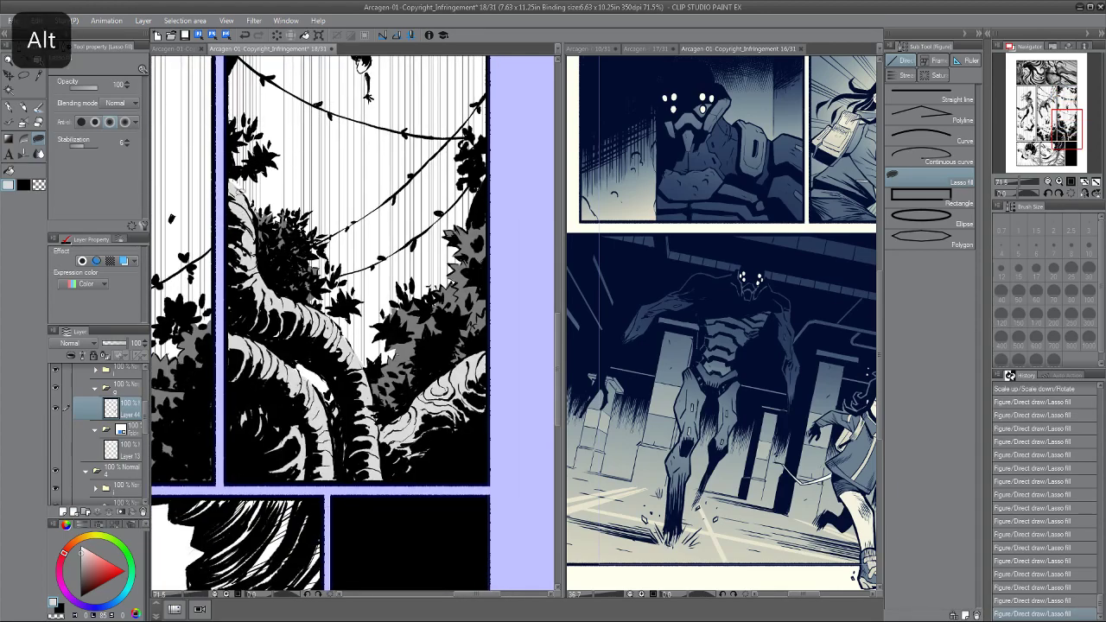
scroll(251, 250, up, 3)
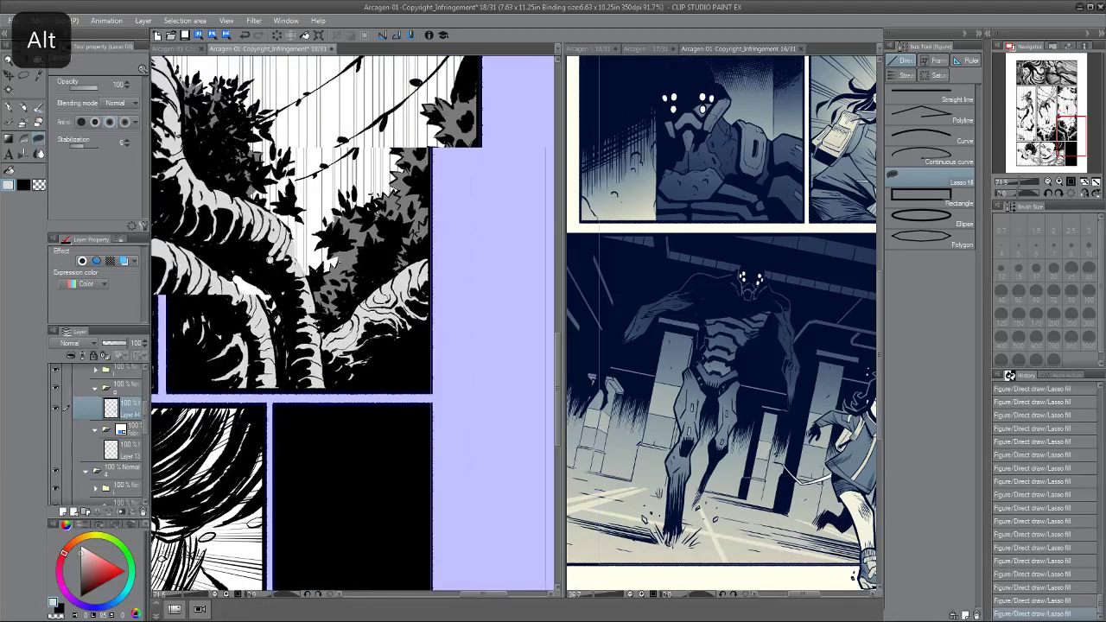
scroll(270, 260, up, 3)
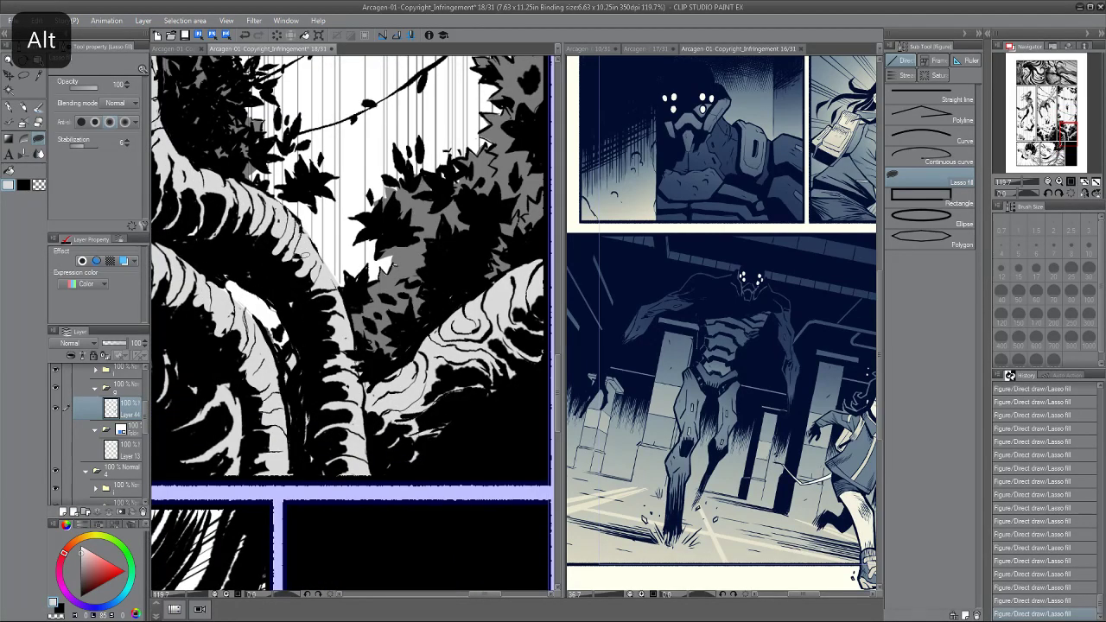
key(e)
drag(329, 255, 318, 243)
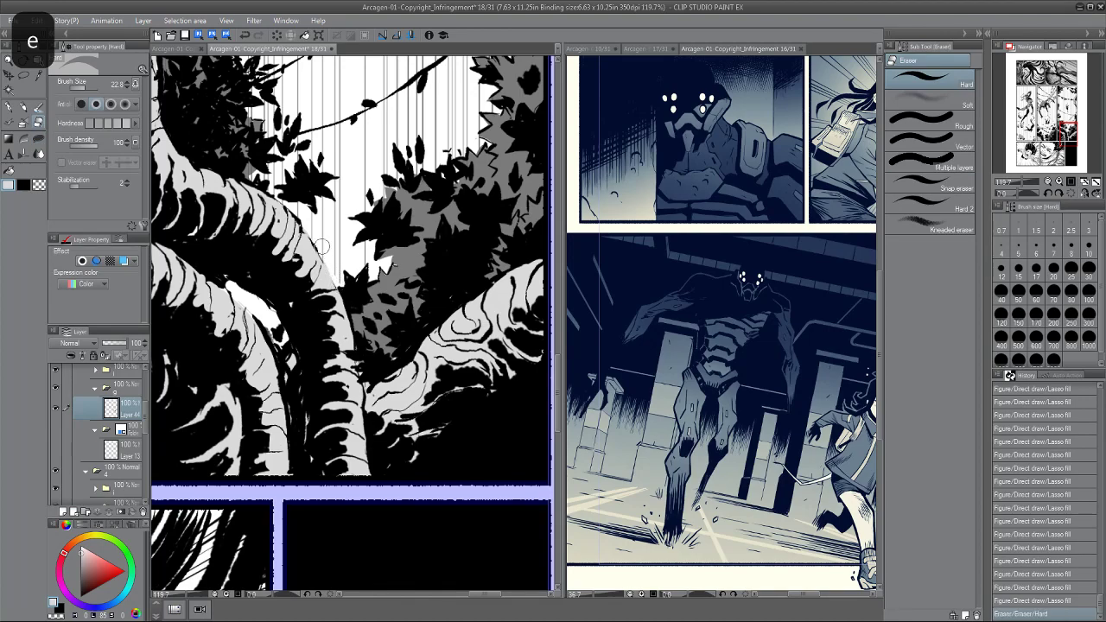
Sample the foliage grey and lasso-fill the white patch between the two large curved roots.
key(p)
scroll(332, 298, down, 1)
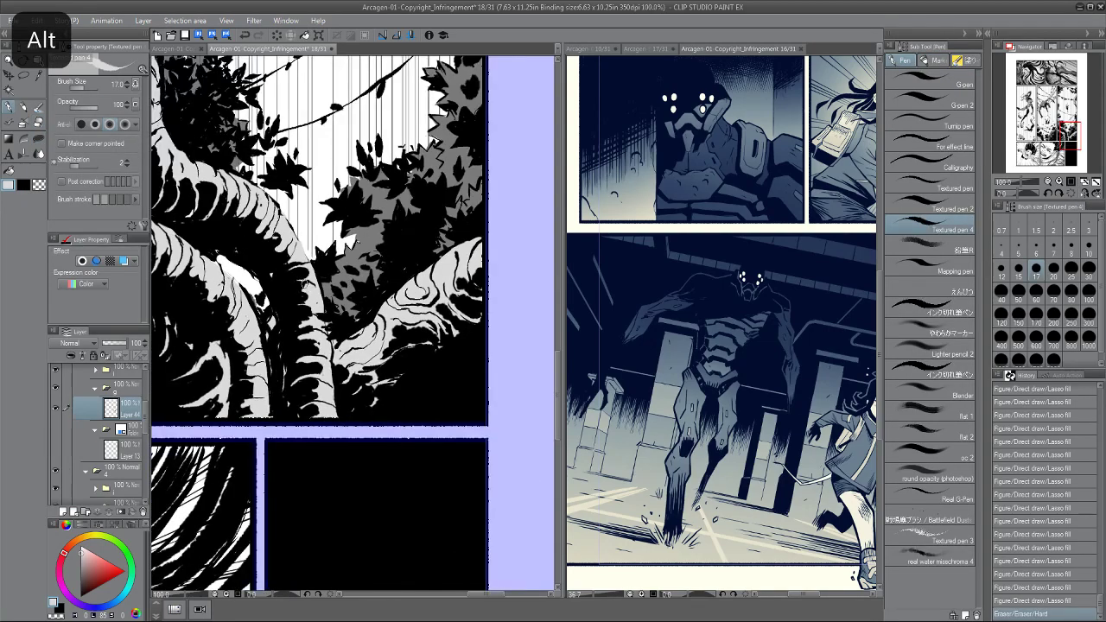
key(p)
alt+click(357, 252)
key(u)
click(57, 409)
click(56, 408)
drag(270, 285, 215, 248)
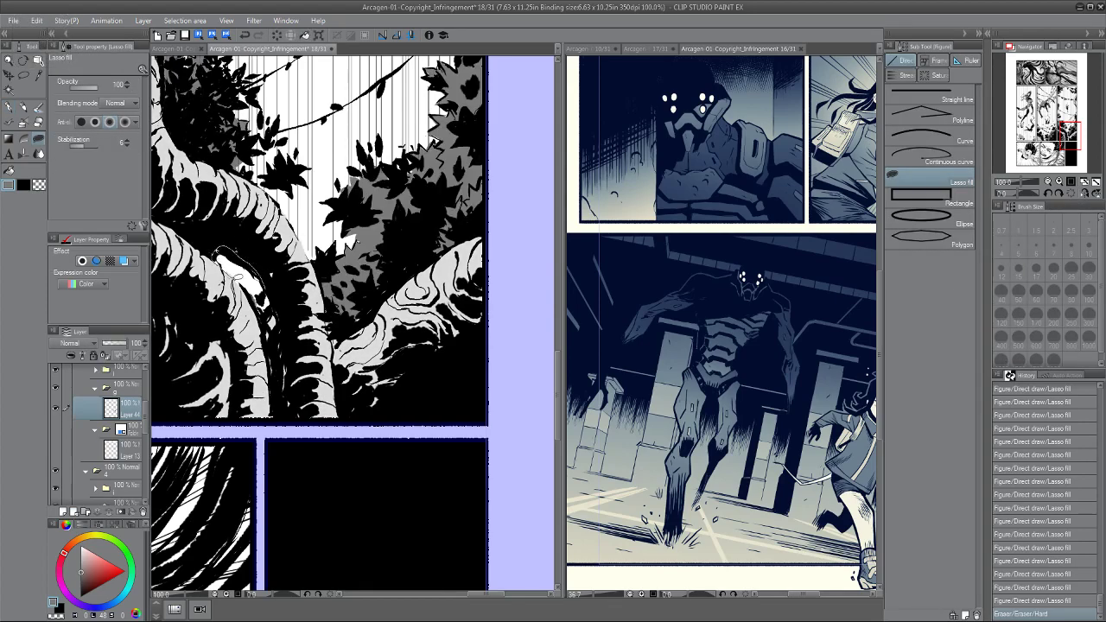
mouse_move(269, 330)
mouse_down()
mouse_move(210, 322)
mouse_move(244, 306)
mouse_move(204, 351)
mouse_up()
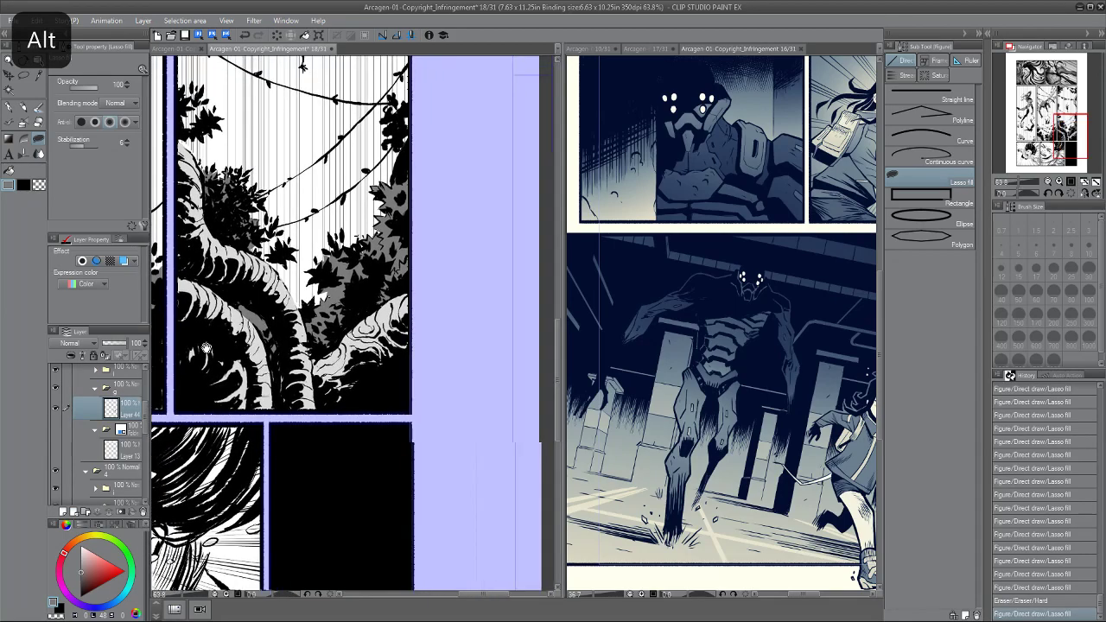
Lasso-fill the remaining gaps around the large curved roots, alternating between sampled foliage grey and light root grey.
scroll(323, 288, up, 3)
drag(333, 302, 304, 319)
mouse_move(312, 318)
mouse_down()
mouse_move(356, 311)
mouse_move(347, 375)
mouse_move(304, 389)
mouse_up()
alt+click(323, 363)
mouse_move(302, 406)
mouse_down()
mouse_move(308, 349)
mouse_move(310, 366)
mouse_move(299, 333)
mouse_up()
alt+click(297, 348)
drag(290, 239, 264, 325)
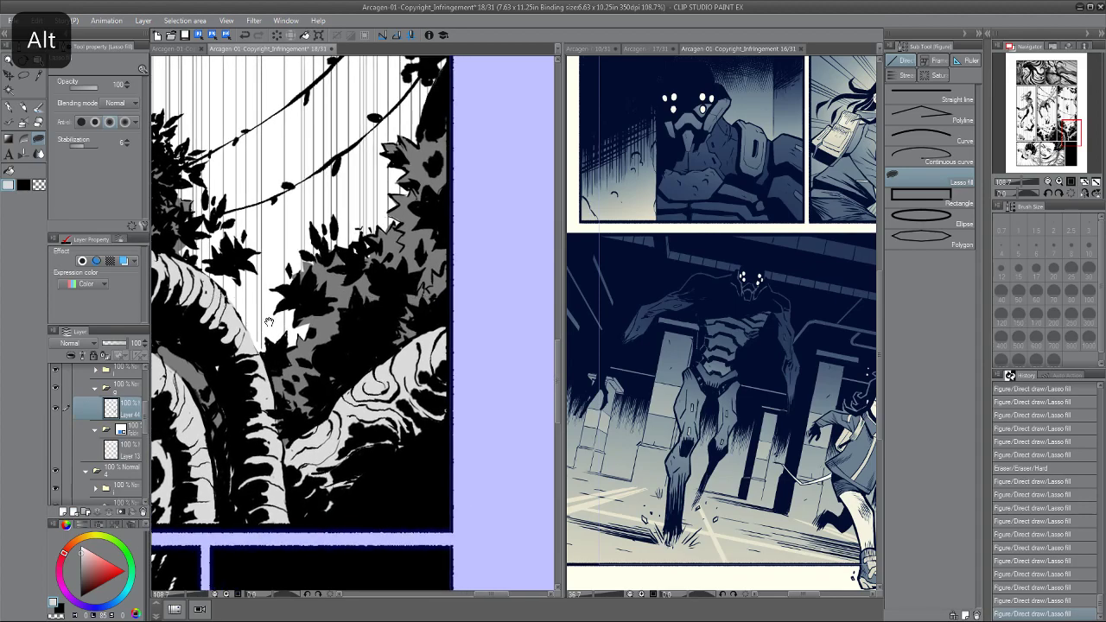
Sample the foliage grey and lasso-fill the white gaps along the upper and inner edges of the right-hand bush.
alt+click(334, 288)
drag(370, 258, 367, 246)
drag(368, 244, 356, 280)
drag(408, 219, 405, 274)
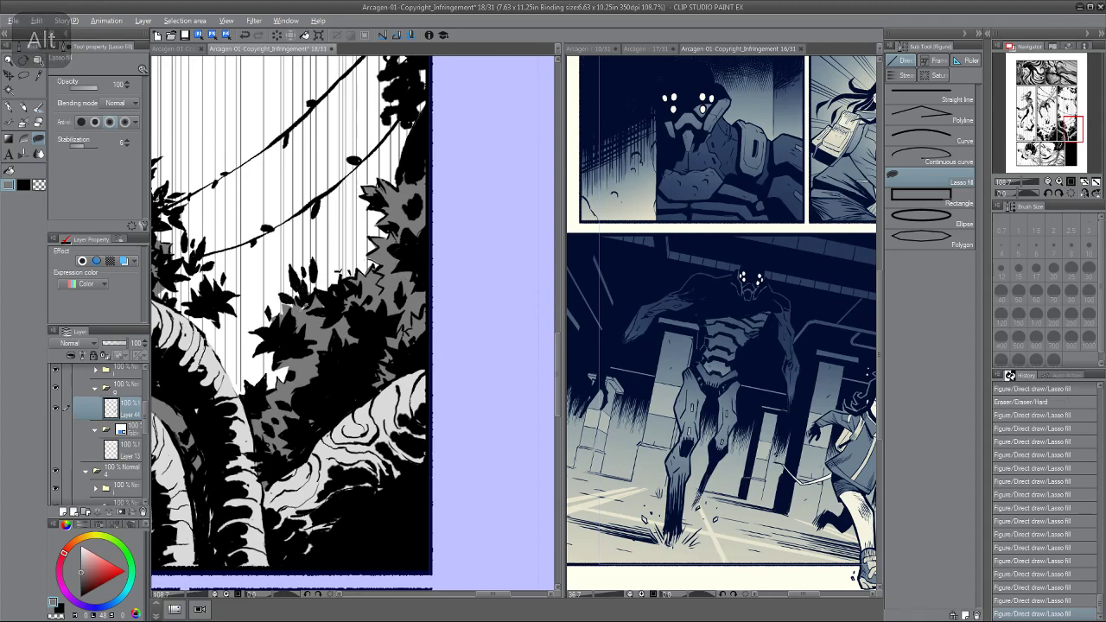
drag(400, 143, 383, 251)
drag(267, 227, 374, 203)
scroll(266, 259, down, 1)
drag(257, 271, 288, 216)
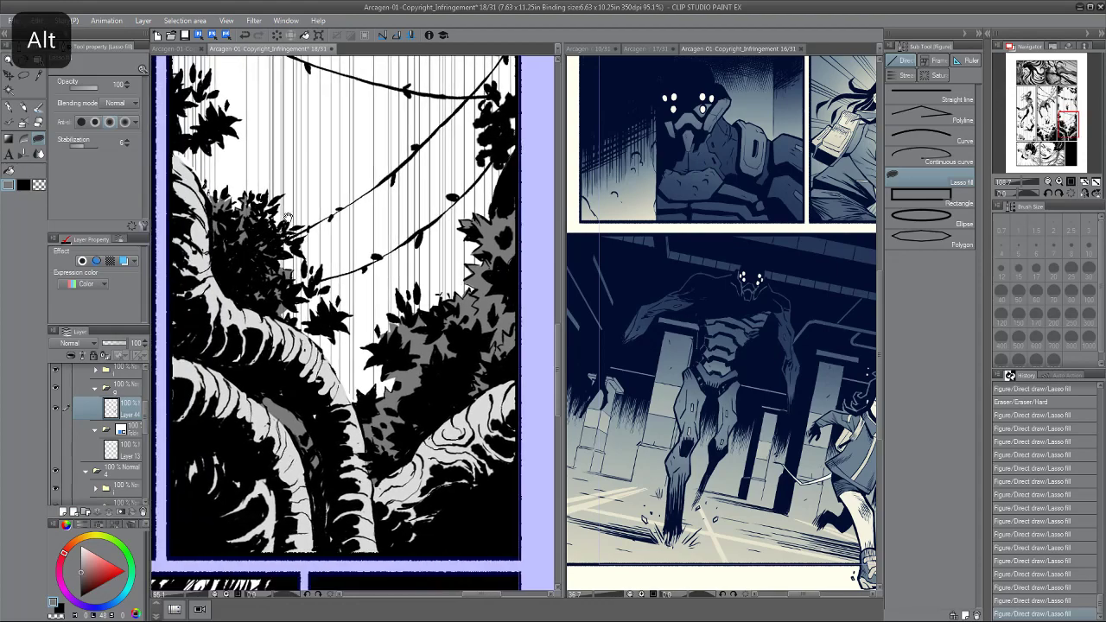
Touch up small gaps at the lower right of the left-hand bush with foliage grey using Textured pen 4.
scroll(286, 216, up, 2)
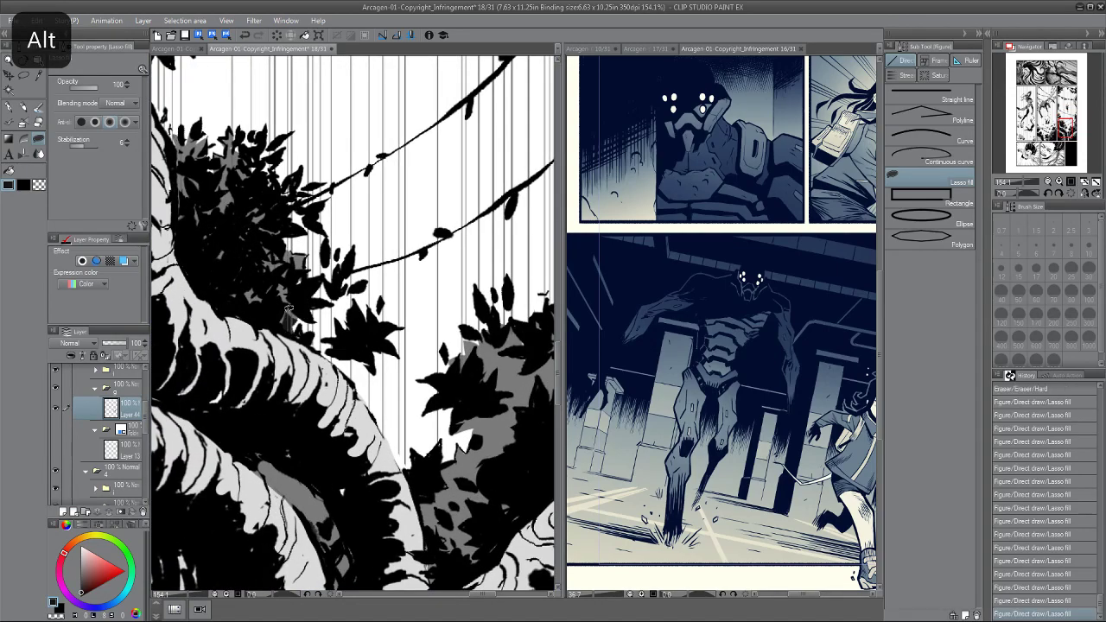
key(p)
drag(282, 322, 292, 328)
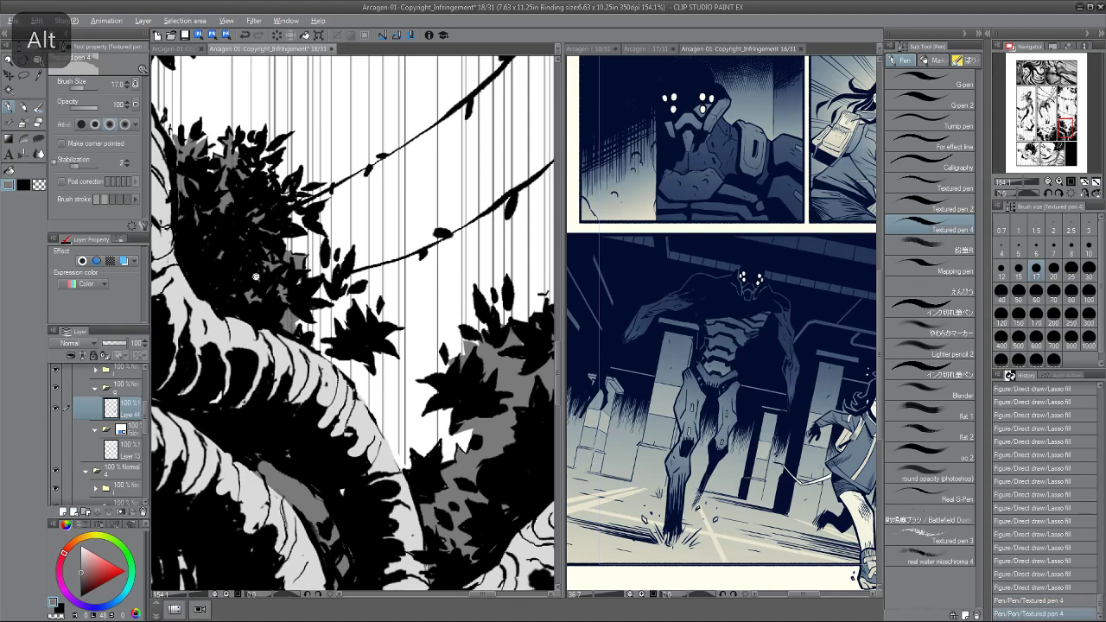
scroll(254, 278, down, 4)
scroll(287, 329, up, 3)
drag(330, 331, 335, 346)
drag(331, 331, 358, 331)
Lasso-fill the gaps among the left-hand bush's leaves and beside the curved root.
key(u)
mouse_move(263, 245)
mouse_down()
mouse_move(275, 283)
mouse_move(264, 252)
mouse_up()
mouse_move(216, 222)
mouse_down()
mouse_move(228, 250)
mouse_move(216, 237)
mouse_up()
mouse_move(214, 196)
mouse_down()
mouse_move(235, 268)
mouse_move(218, 227)
mouse_up()
scroll(235, 257, down, 2)
mouse_move(261, 235)
mouse_down()
mouse_move(250, 255)
mouse_move(216, 209)
mouse_up()
mouse_move(240, 267)
mouse_down()
mouse_move(254, 286)
mouse_move(228, 268)
mouse_up()
mouse_move(226, 292)
mouse_down()
mouse_move(233, 335)
mouse_move(226, 298)
mouse_up()
Lasso-fill leftover white spots around the lower roots, and sample the foliage grey to fill the left-hand bush's lower edge.
drag(245, 352, 249, 385)
drag(332, 339, 326, 349)
mouse_move(294, 290)
mouse_down()
mouse_move(321, 314)
mouse_move(303, 303)
mouse_up()
drag(345, 329, 278, 291)
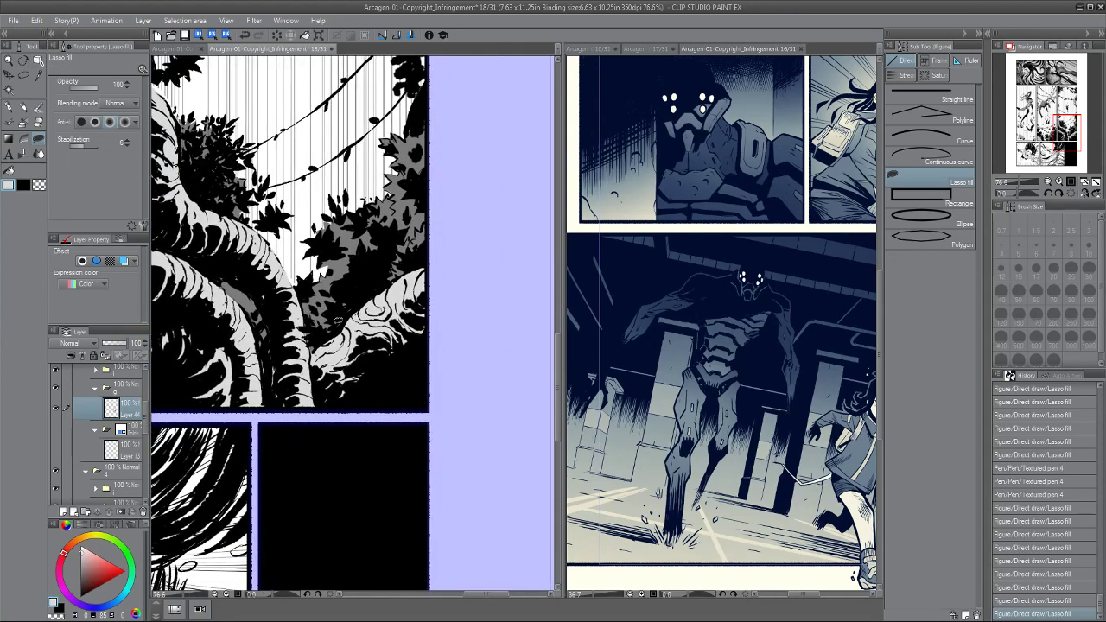
mouse_move(200, 166)
mouse_down()
mouse_move(234, 249)
mouse_move(278, 292)
mouse_move(321, 277)
mouse_move(366, 209)
mouse_up()
alt+click(335, 298)
drag(335, 307, 329, 313)
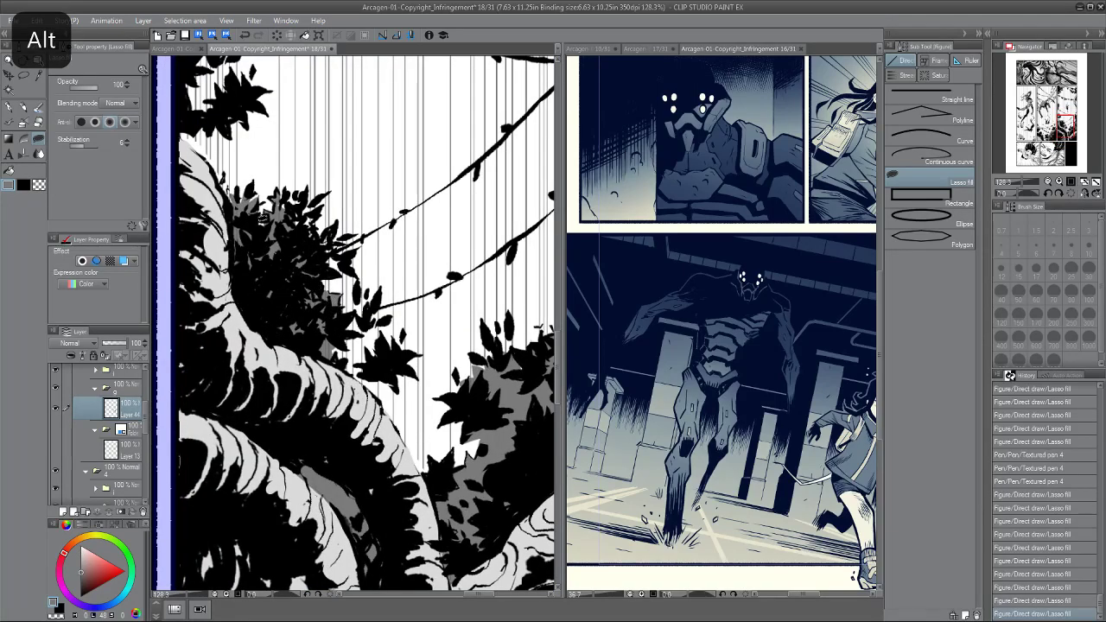
Expand the layer folder, select the vertical line layer's mask and erase the lines overlapping the bushes with the Hard eraser.
click(95, 370)
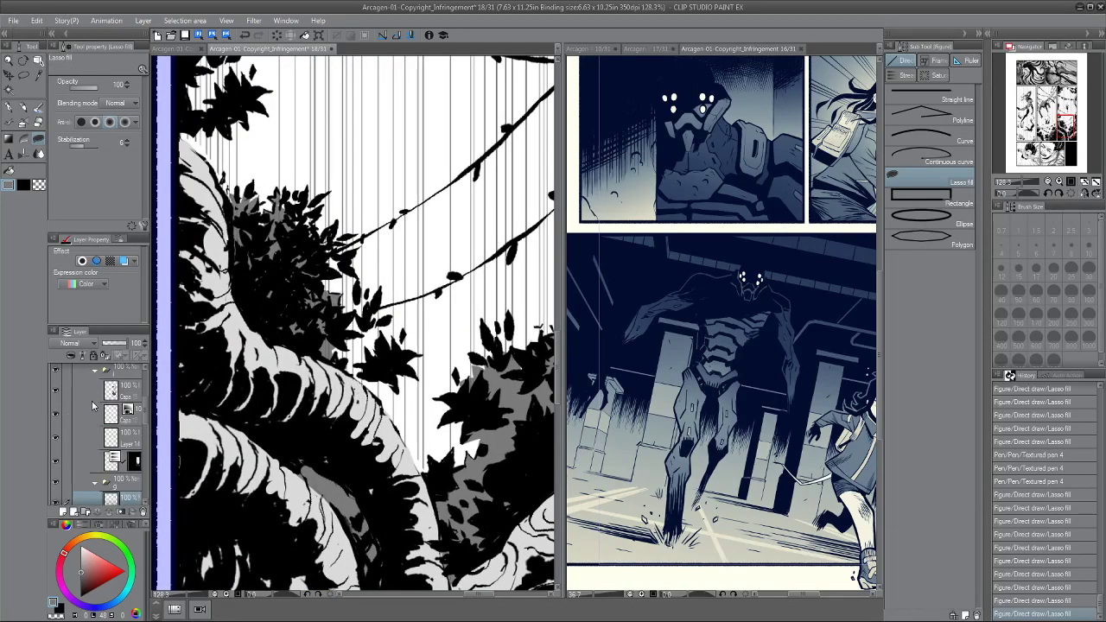
click(133, 463)
key(e)
drag(327, 328, 324, 352)
mouse_move(262, 239)
mouse_down()
mouse_move(256, 264)
mouse_move(266, 249)
mouse_move(230, 252)
mouse_move(256, 306)
mouse_move(220, 293)
mouse_move(324, 295)
mouse_move(378, 274)
mouse_up()
mouse_move(397, 232)
mouse_down()
mouse_move(367, 281)
mouse_move(281, 260)
mouse_move(307, 257)
mouse_move(356, 288)
mouse_up()
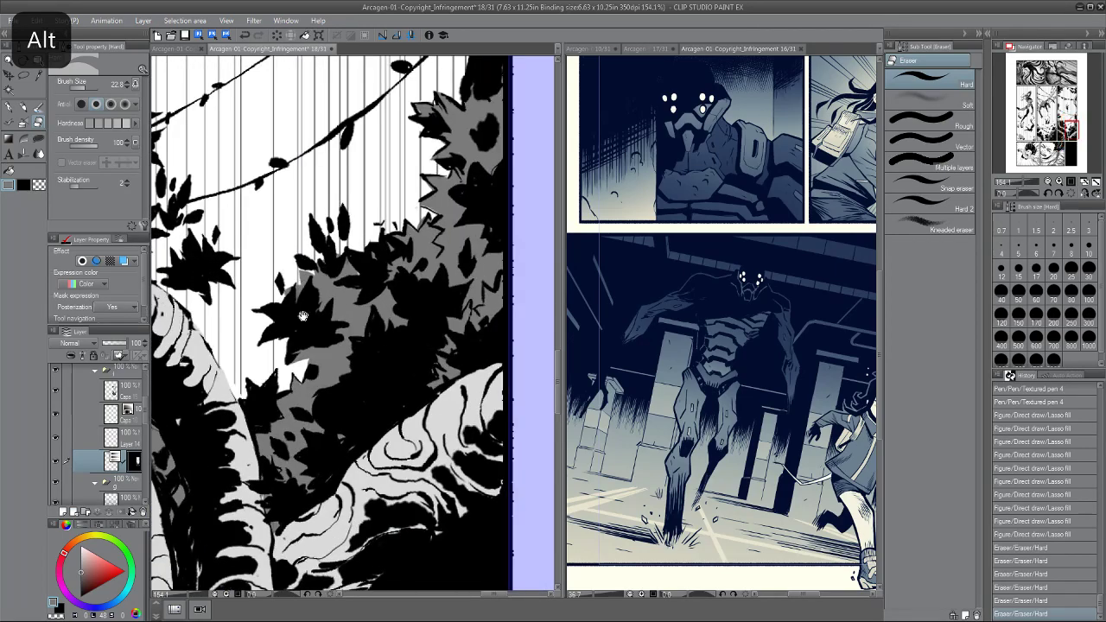
drag(308, 324, 329, 279)
drag(367, 383, 313, 376)
drag(259, 68, 282, 79)
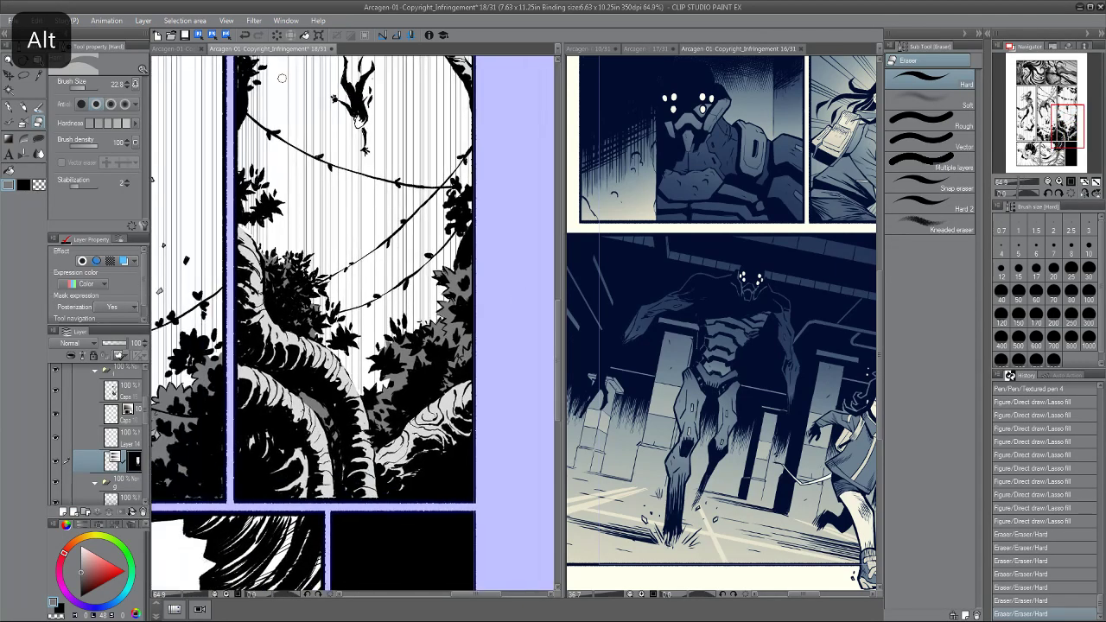
Toggle a layer's visibility off and on to check its contribution to the jungle panel.
click(56, 400)
click(56, 400)
click(56, 400)
click(56, 400)
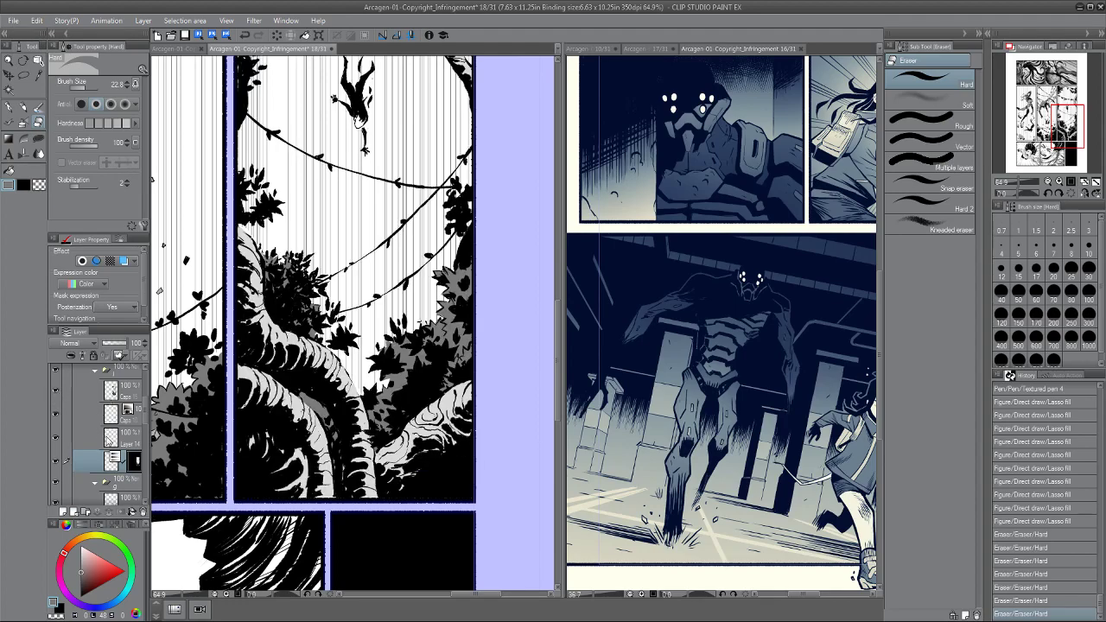
Select Layer 44 again and toggle its visibility to check the grey fills.
click(127, 495)
drag(145, 410, 144, 415)
click(55, 445)
click(55, 446)
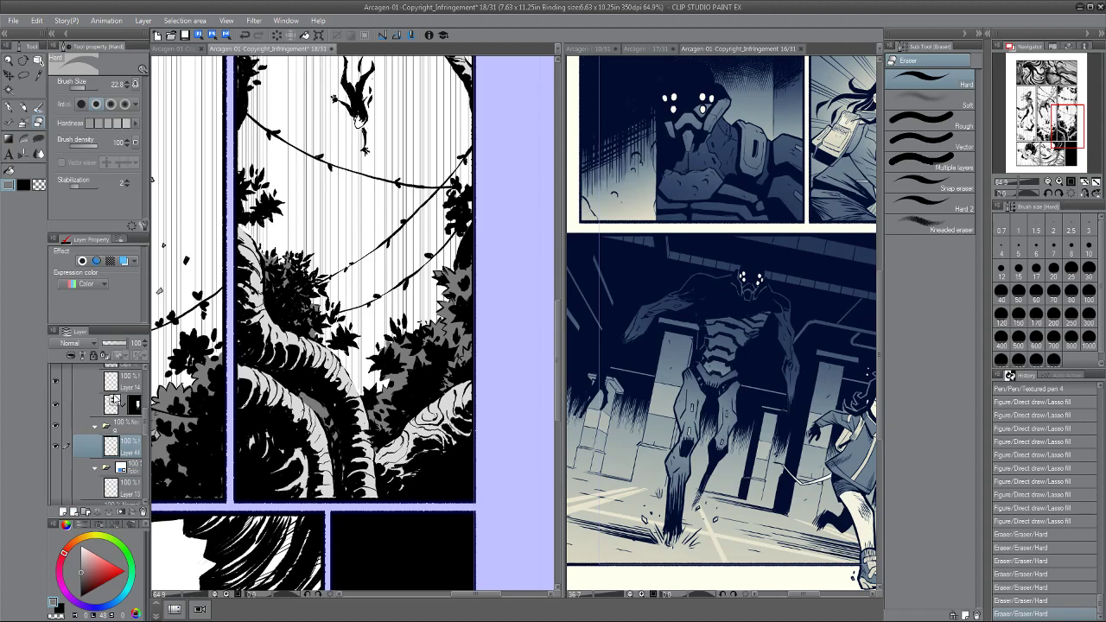
Paint grey touch-ups in the left-hand bush and at the curved root's upper end with Textured pen 4.
scroll(343, 272, up, 2)
mouse_move(343, 272)
mouse_down()
mouse_move(321, 229)
mouse_move(292, 210)
mouse_up()
key(p)
scroll(294, 265, up, 2)
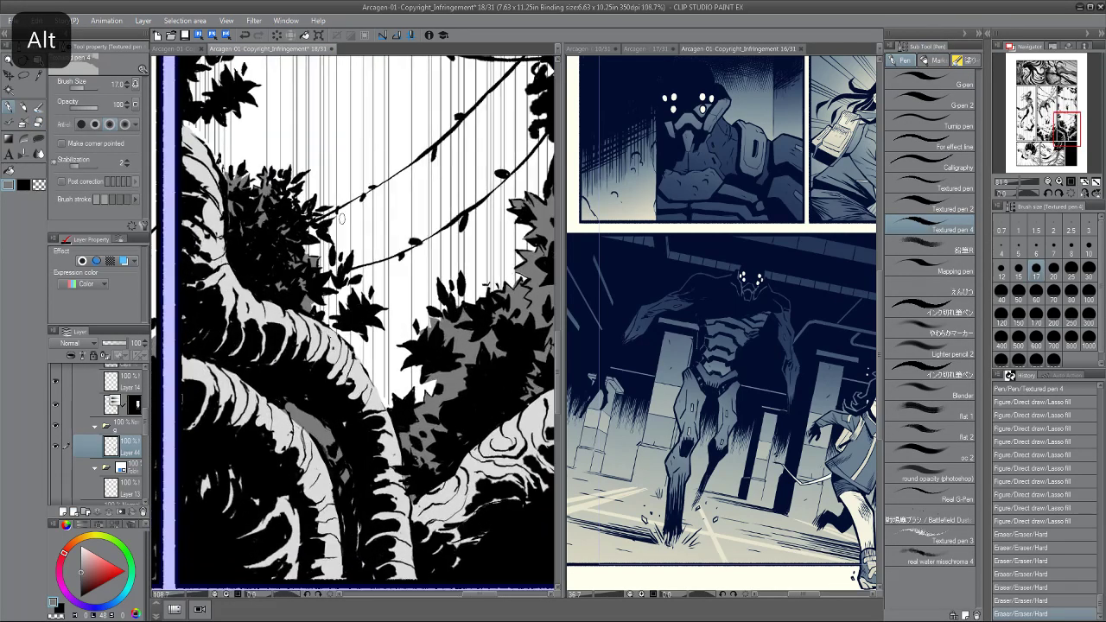
key(p)
click(311, 304)
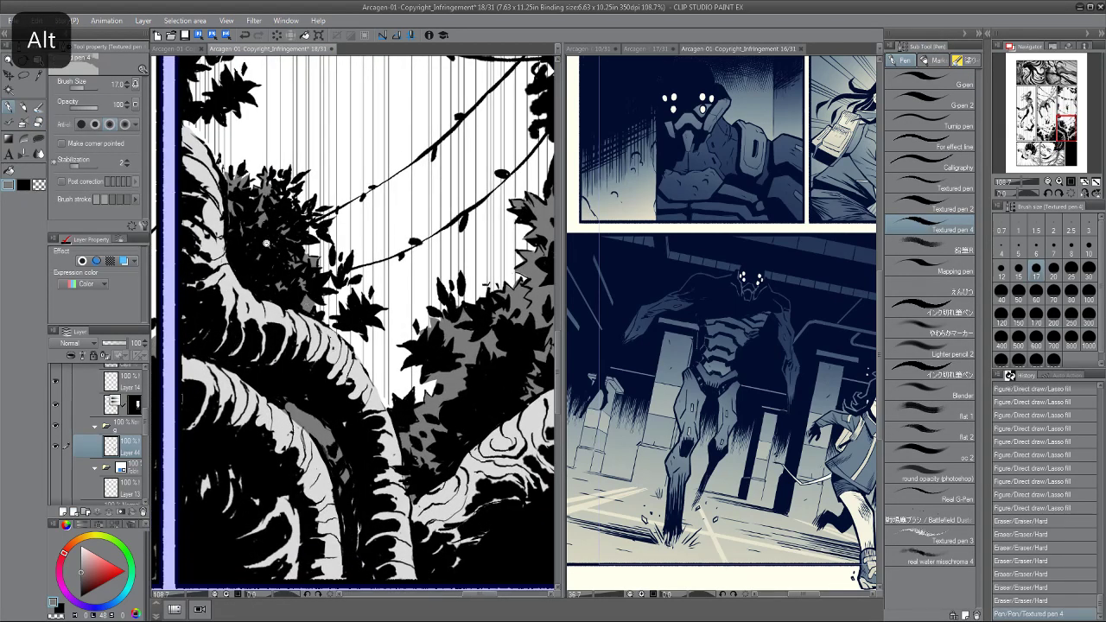
scroll(288, 272, down, 1)
scroll(294, 268, up, 2)
drag(299, 255, 344, 269)
scroll(275, 255, down, 2)
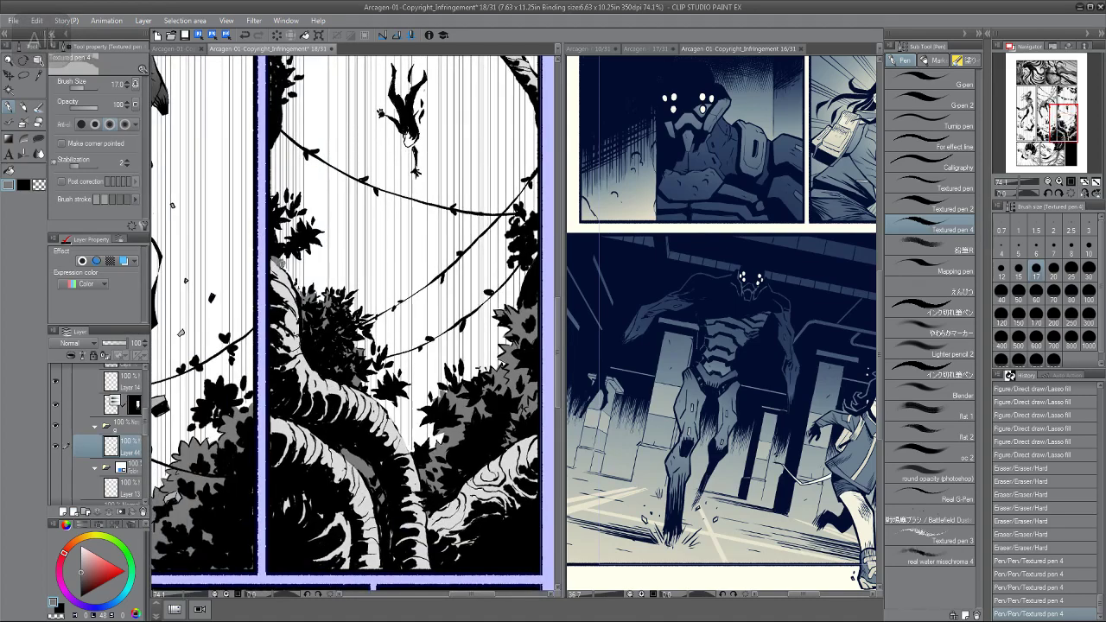
Review the whole jungle panel, undo the last pen stroke and save the page.
scroll(266, 226, down, 1)
scroll(542, 210, up, 5)
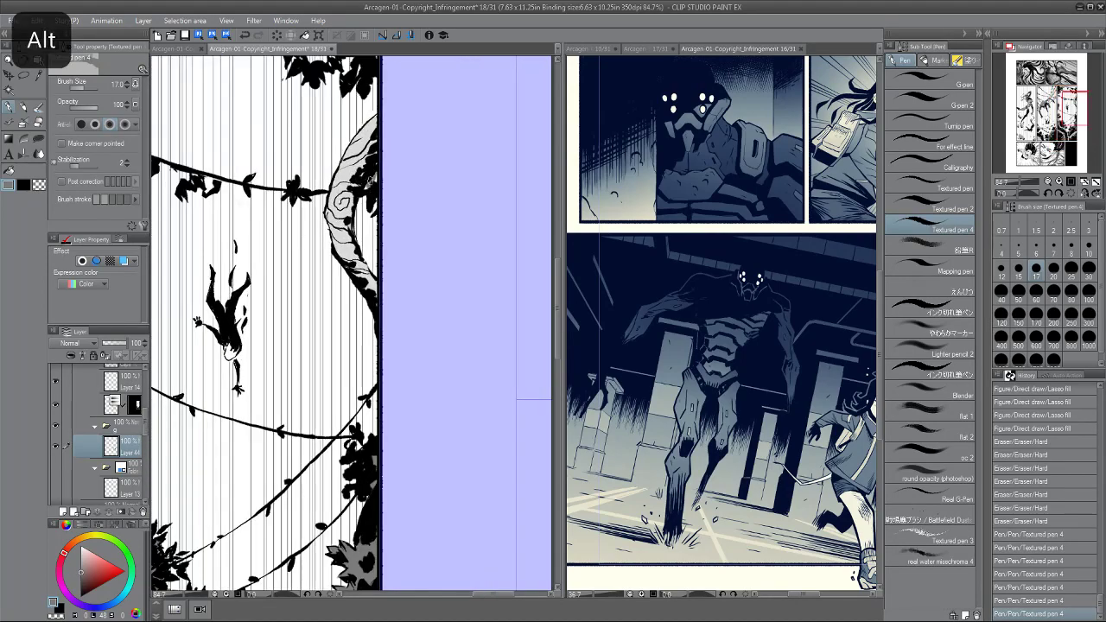
scroll(265, 324, up, 2)
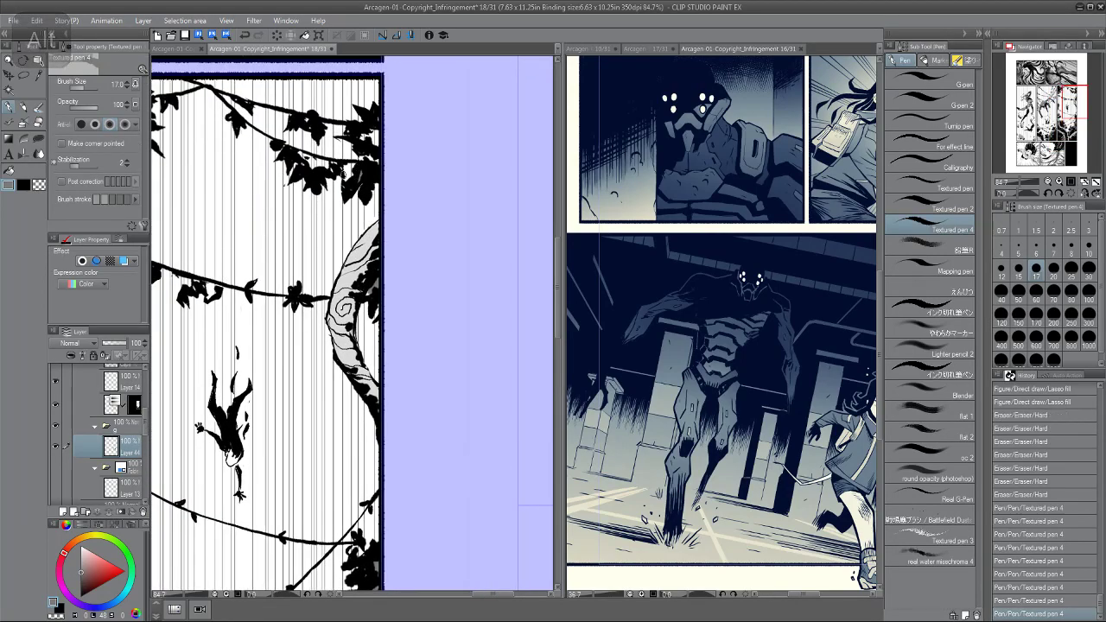
scroll(264, 324, up, 1)
scroll(264, 324, down, 5)
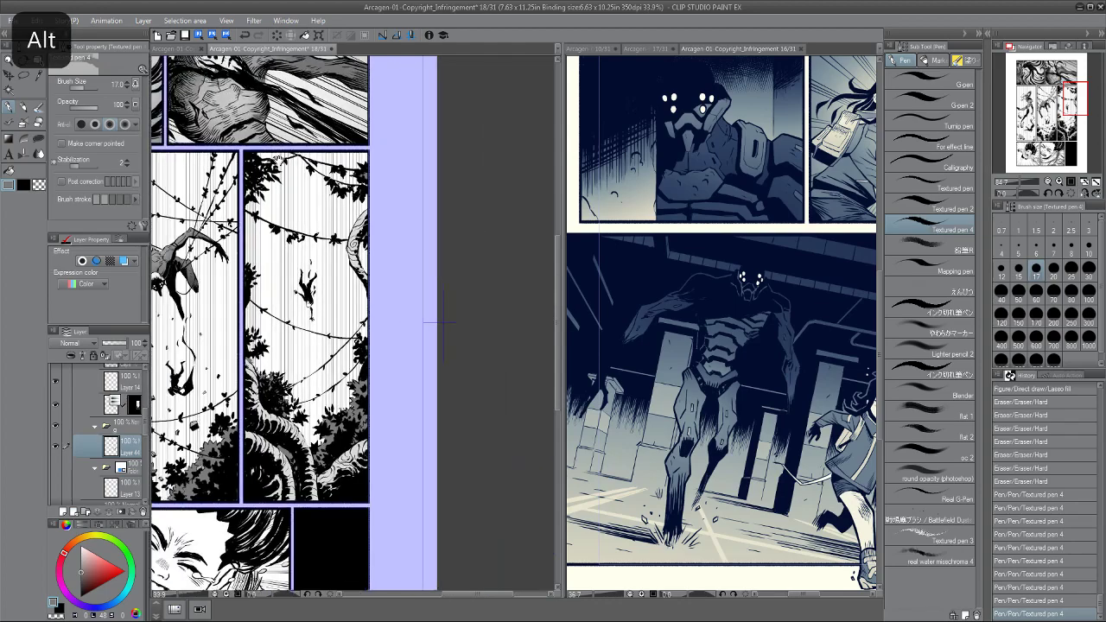
key(ctrl+z)
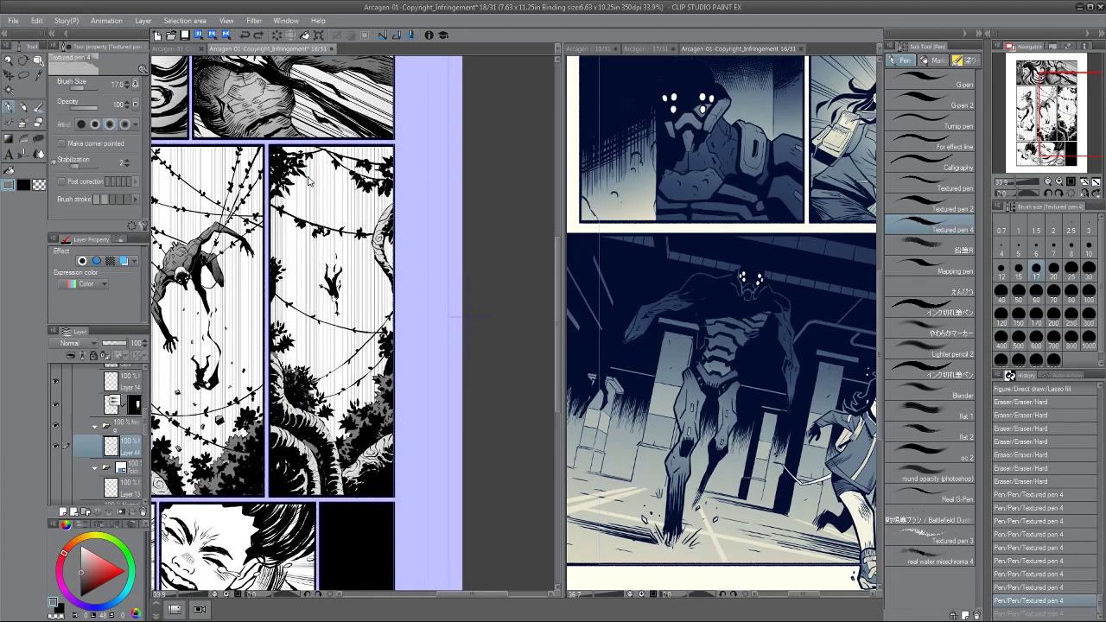
key(ctrl+s)
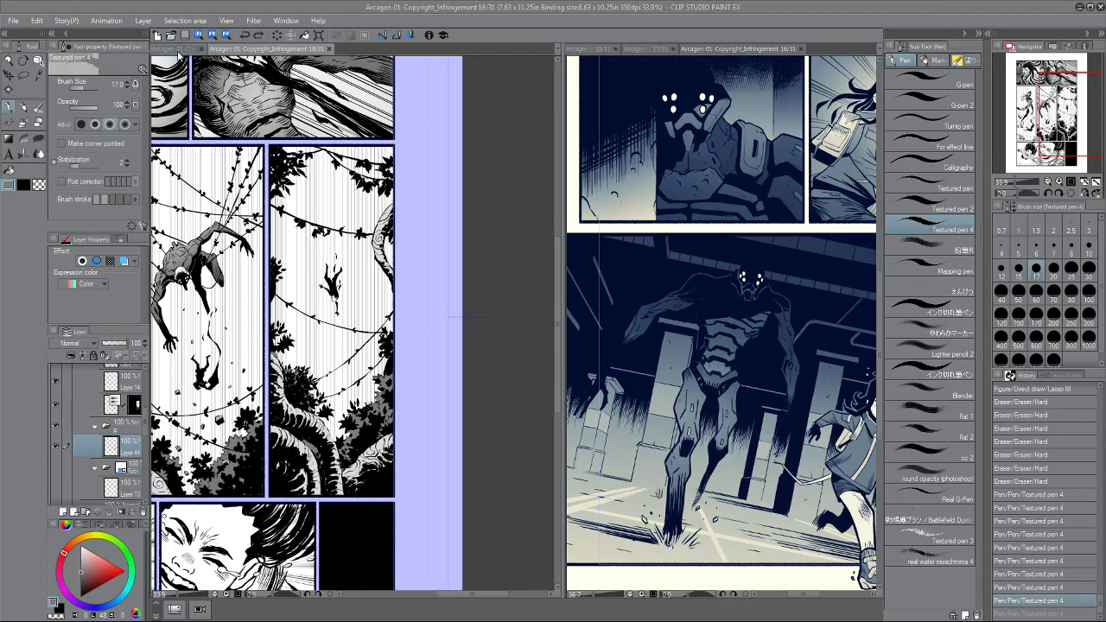
Toggle Layer 44's visibility to find unfilled spots, and lasso-fill the remaining gaps in the left-hand bush with foliage grey.
drag(246, 300, 256, 277)
scroll(256, 277, up, 5)
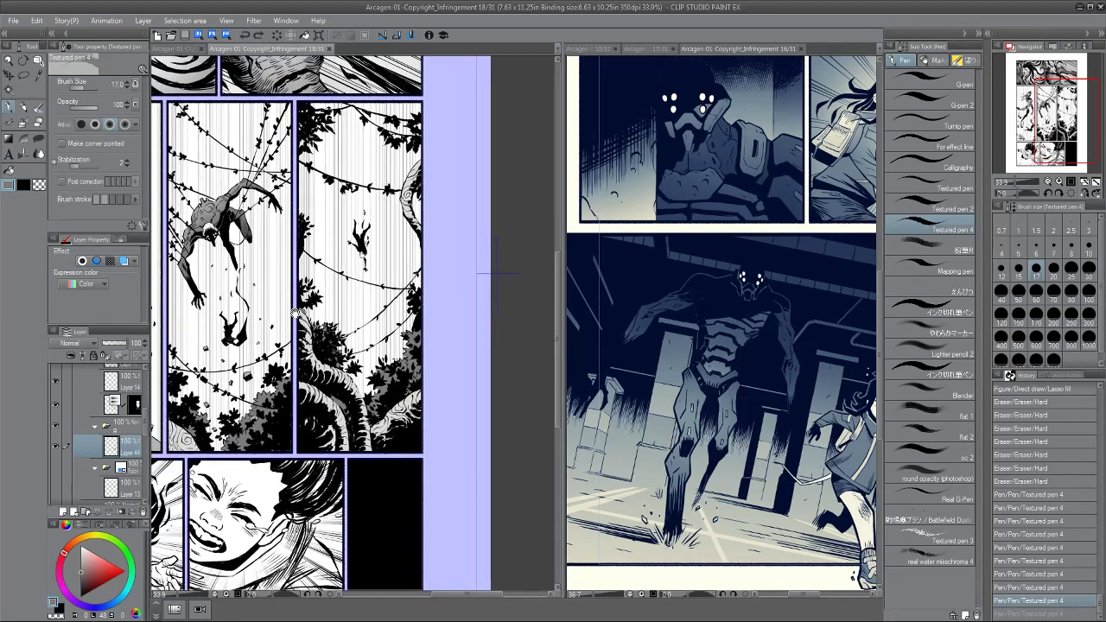
drag(320, 322, 310, 303)
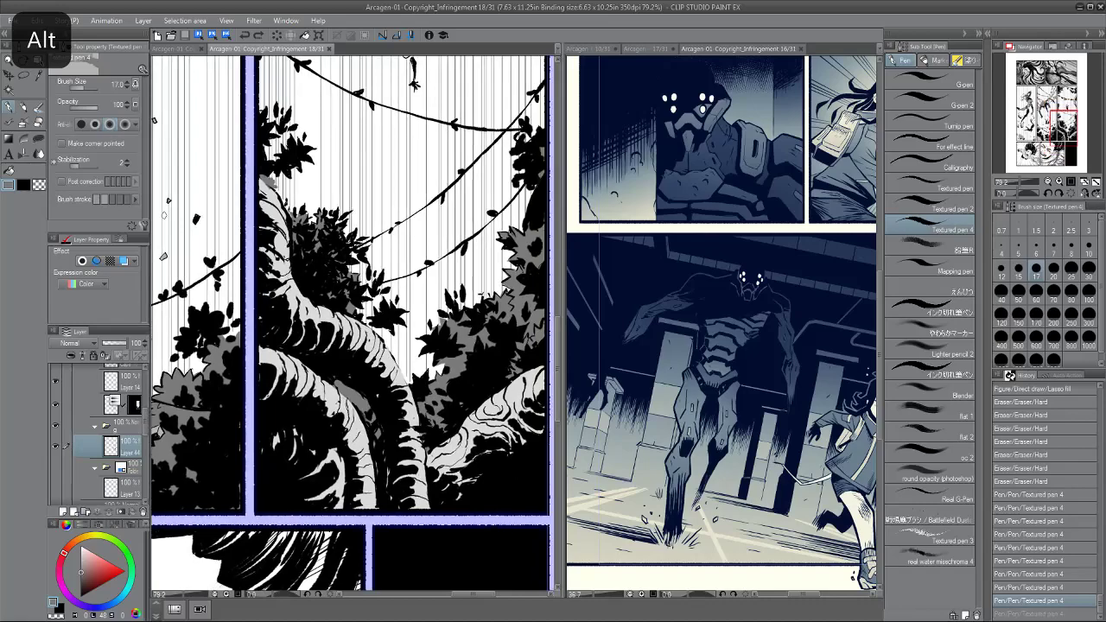
click(57, 447)
click(57, 448)
key(p)
key(alt)
key(u)
drag(357, 306, 370, 332)
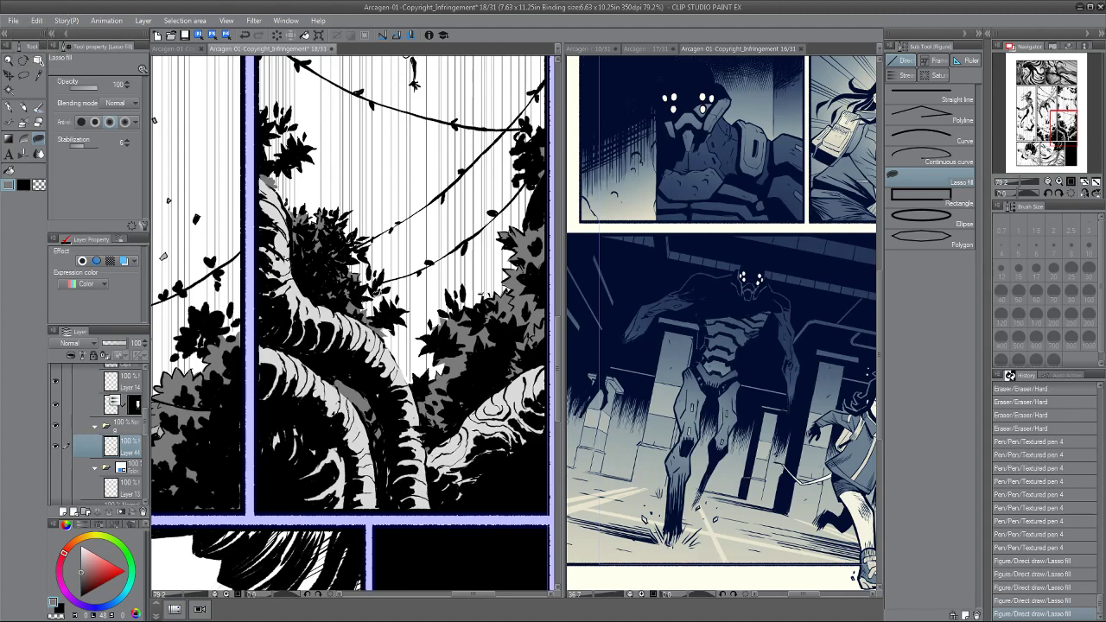
scroll(315, 264, up, 3)
mouse_move(318, 256)
mouse_down()
mouse_move(326, 270)
mouse_move(309, 271)
mouse_move(397, 307)
mouse_move(383, 299)
mouse_up()
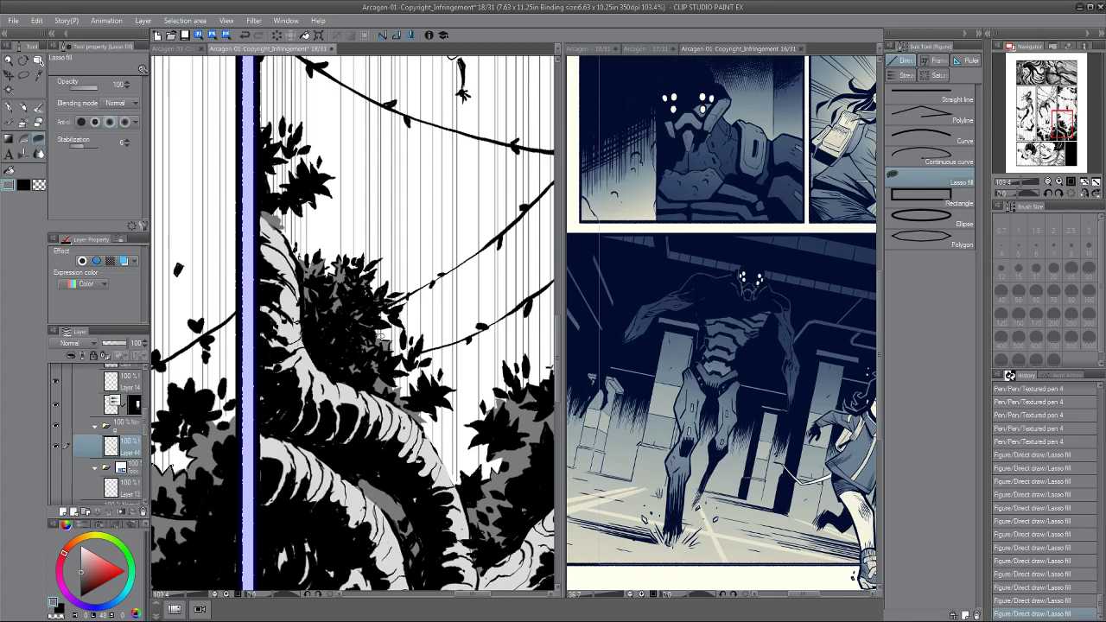
Select the vertical line layer's mask and erase the lines over the left-hand bush with the Hard eraser.
scroll(355, 335, down, 2)
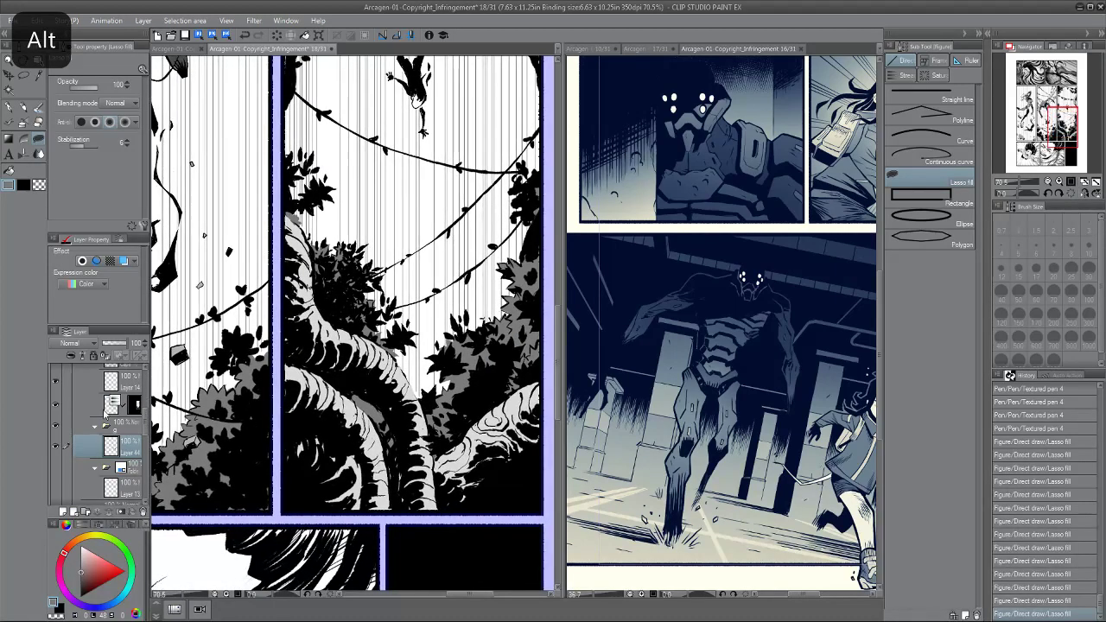
click(134, 406)
scroll(358, 279, up, 3)
key(e)
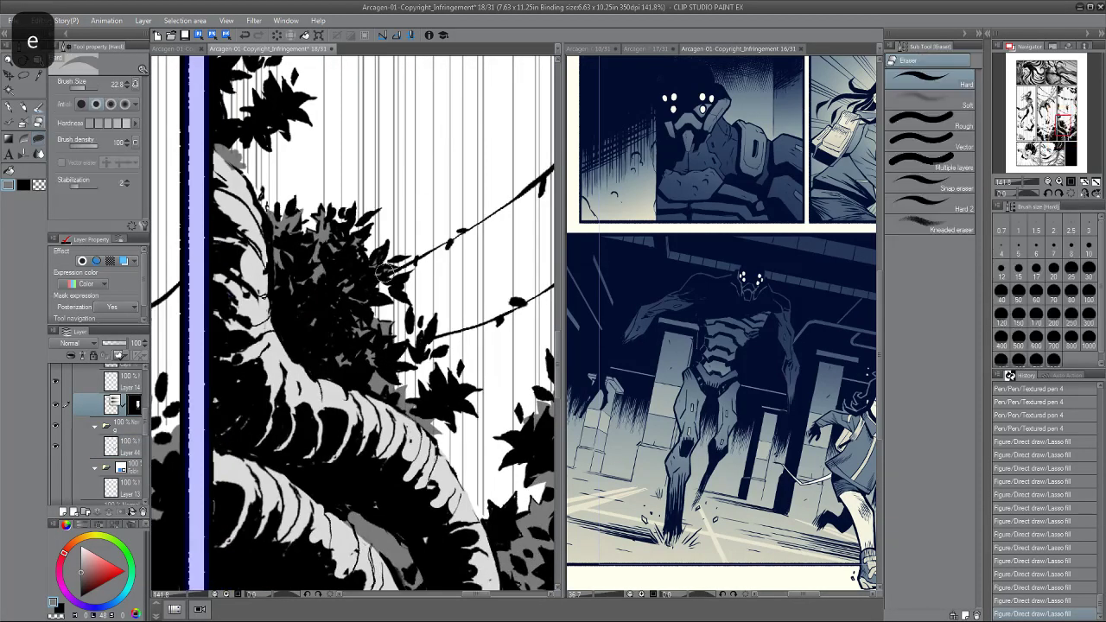
drag(363, 259, 344, 248)
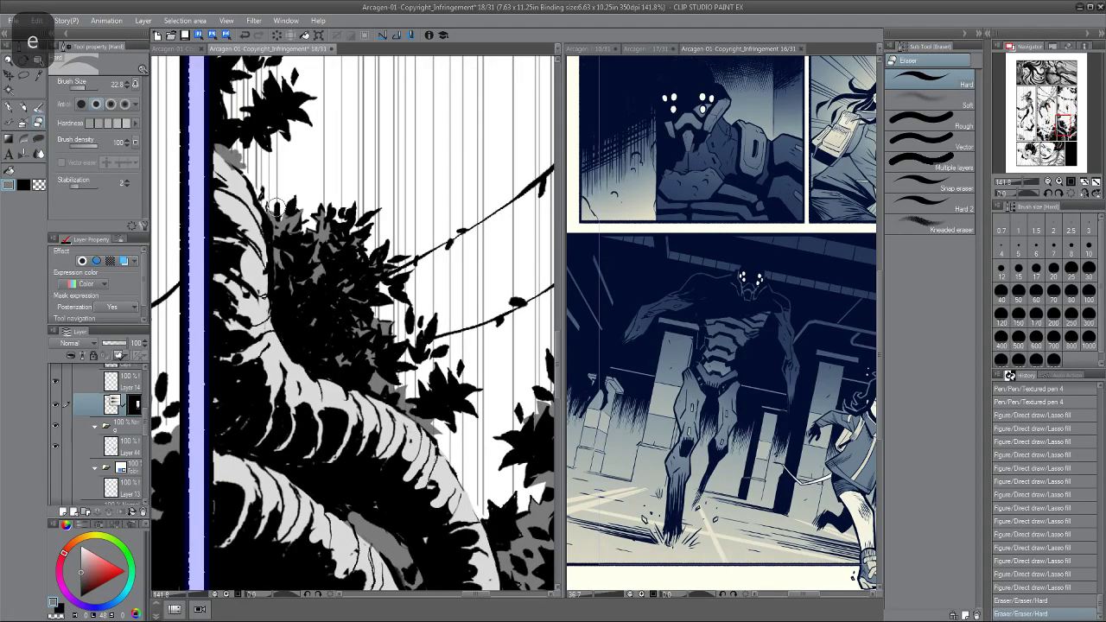
scroll(274, 207, down, 2)
scroll(235, 155, down, 2)
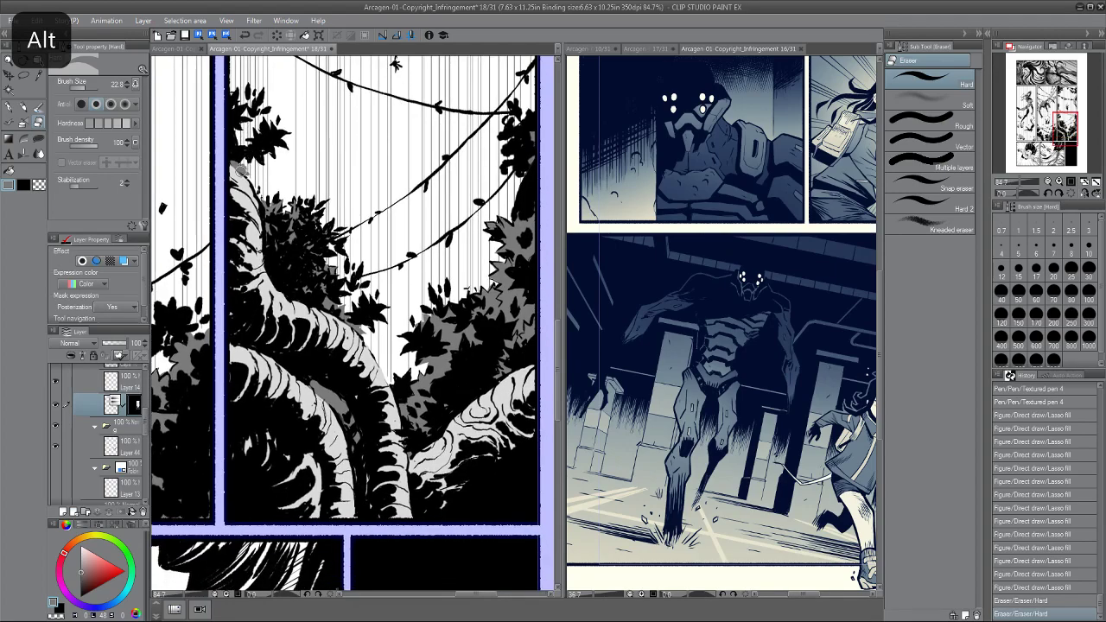
Erase more of the vertical background lines around the bushes and hanging vines, and check the whole panel.
scroll(376, 286, down, 1)
drag(399, 274, 394, 269)
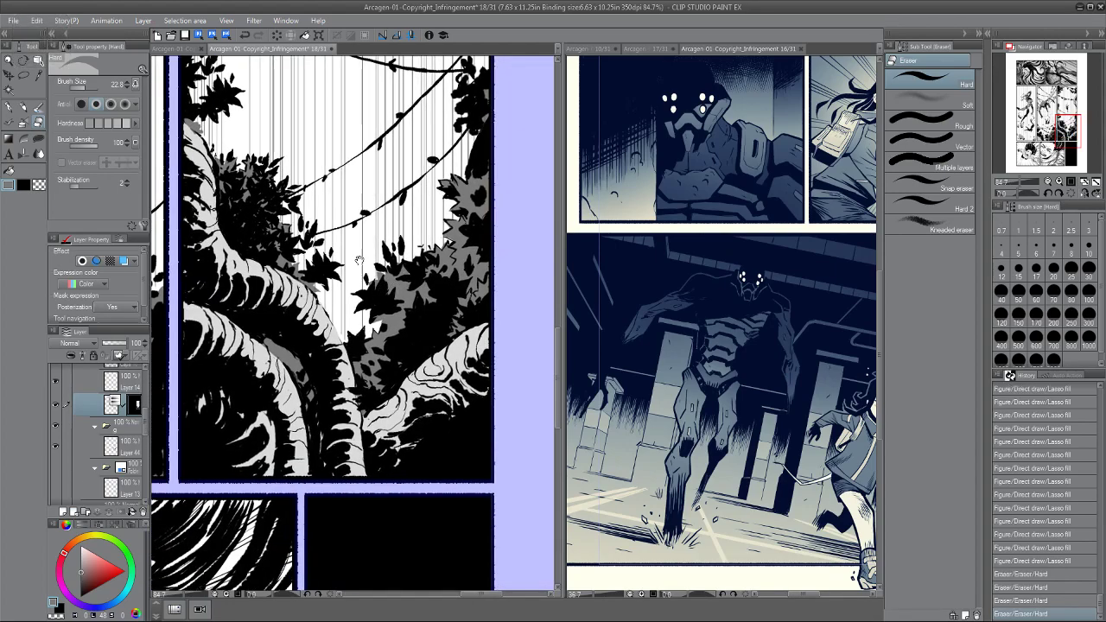
drag(340, 161, 311, 199)
drag(451, 146, 457, 154)
drag(323, 265, 373, 255)
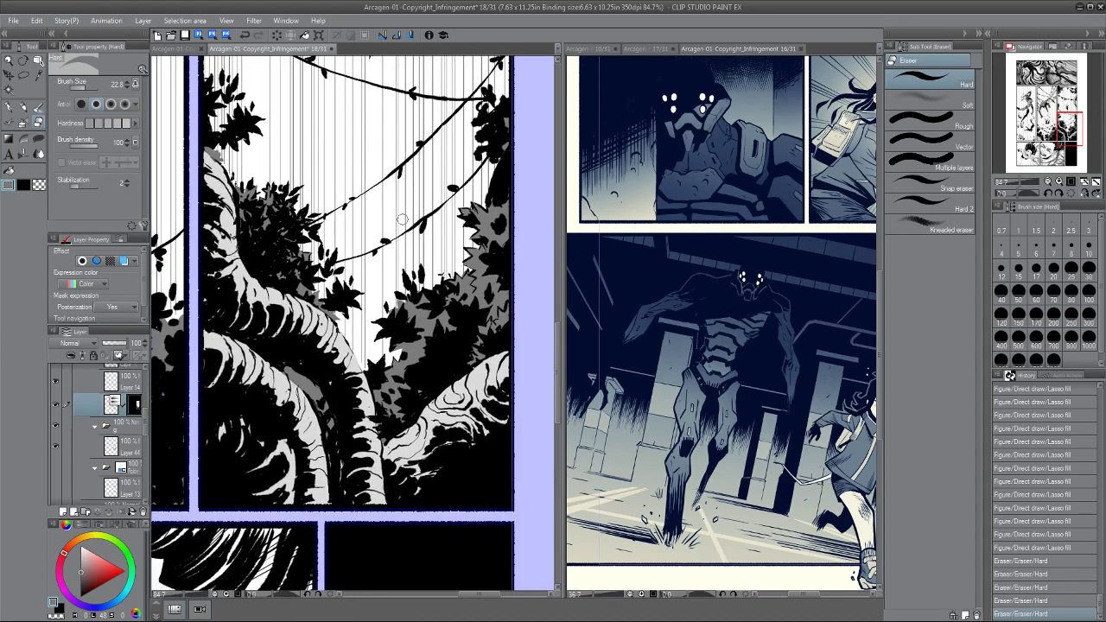
scroll(334, 316, down, 4)
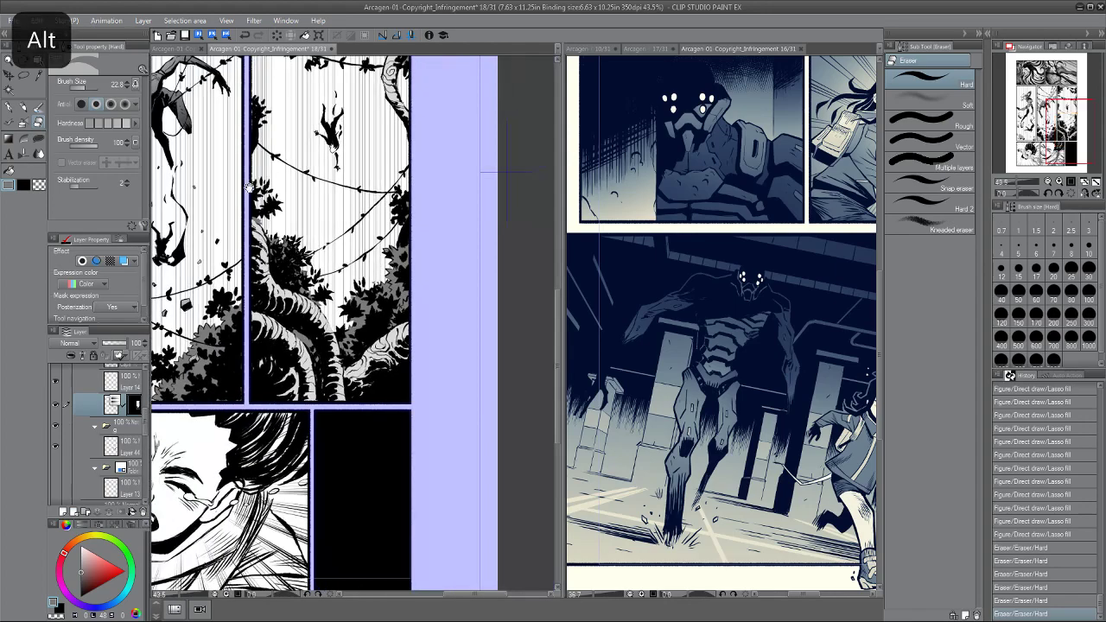
drag(536, 266, 494, 324)
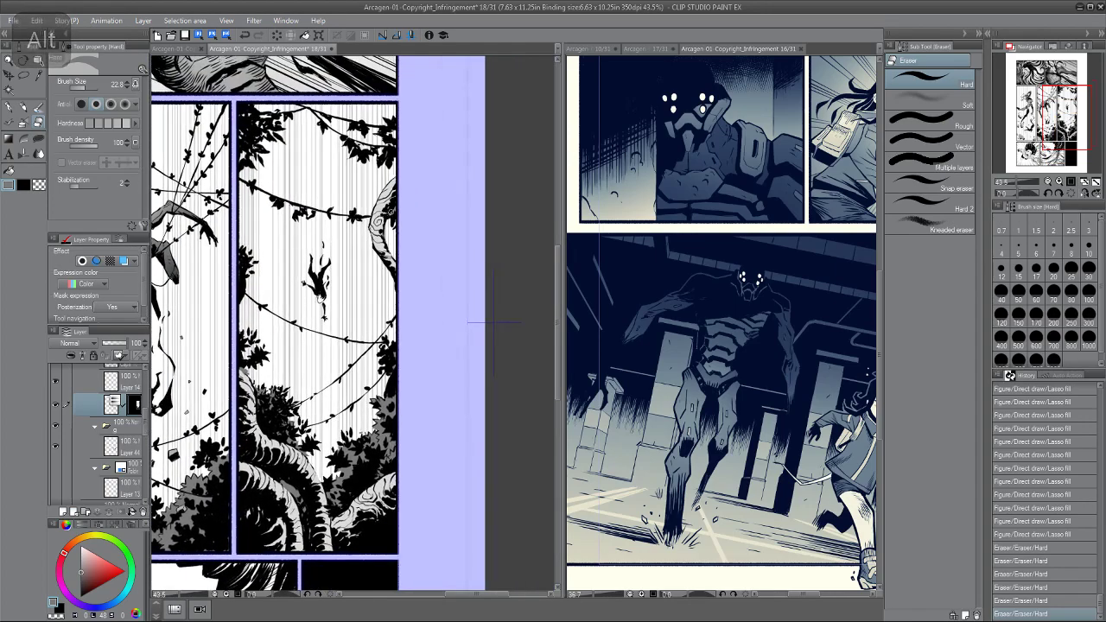
Make Layer 44 the active layer, check the whole page and save it.
click(121, 445)
key(e)
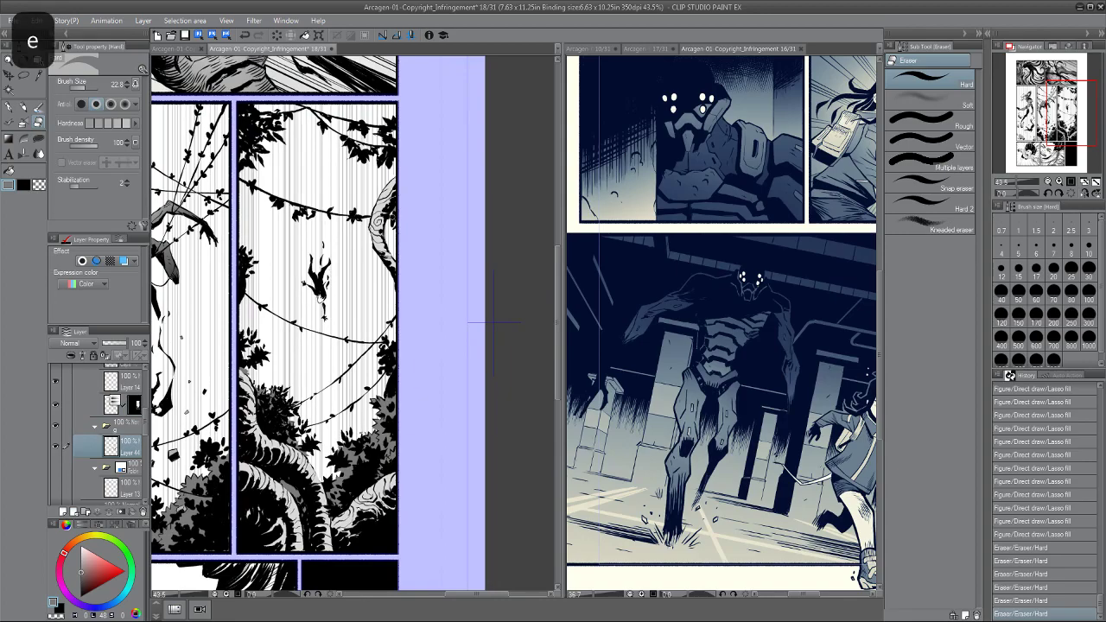
scroll(494, 322, down, 3)
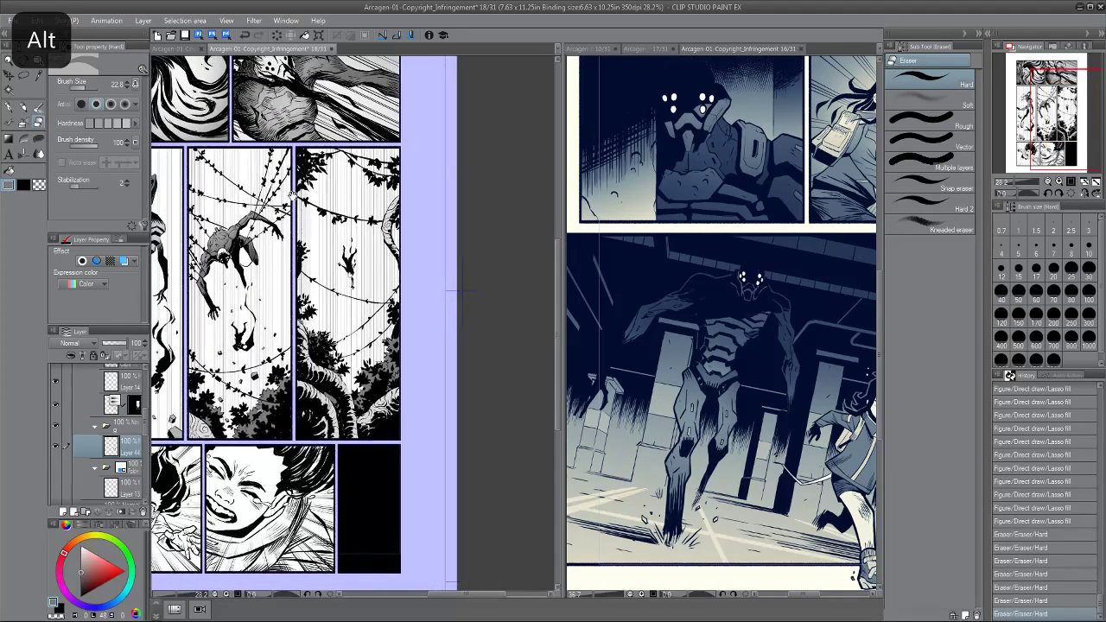
scroll(453, 285, down, 3)
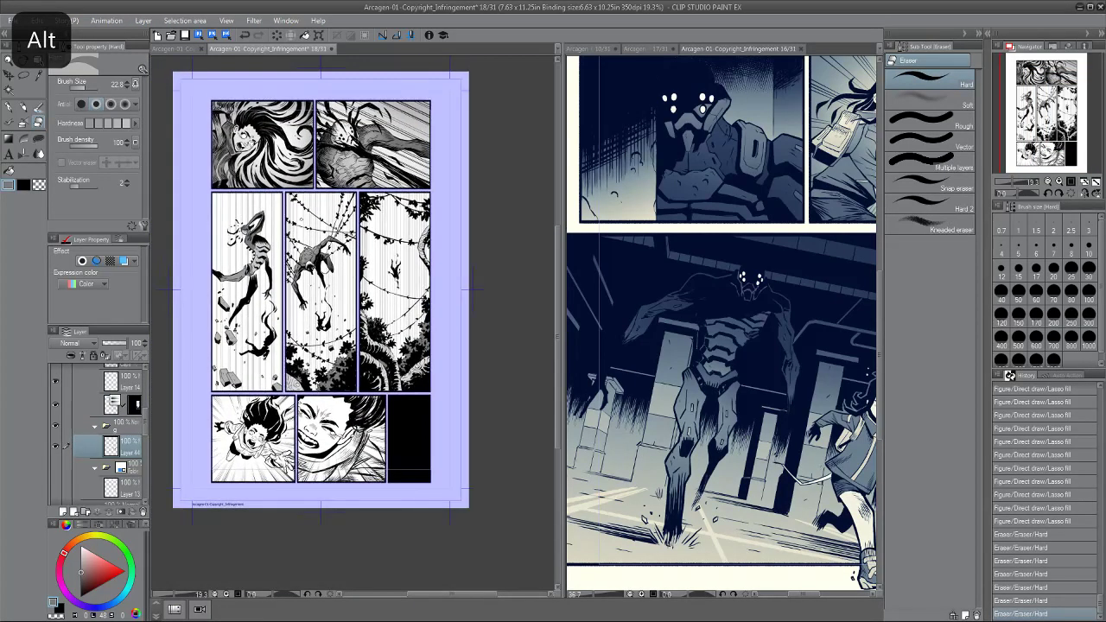
key(ctrl+s)
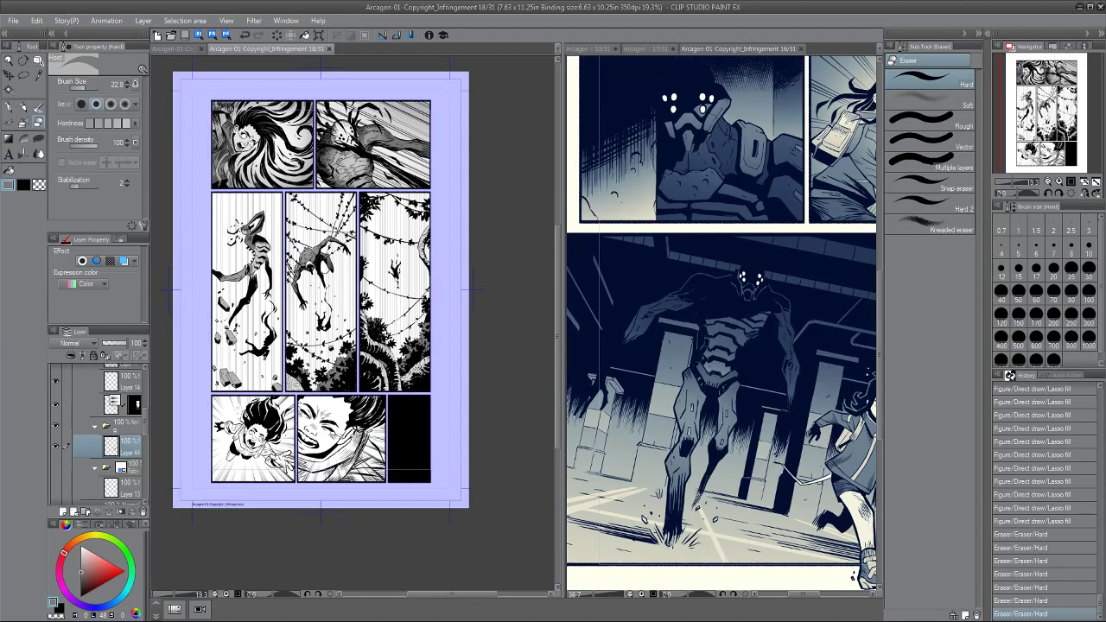
Switch to Textured pen 4 and sample the light grey from the page's upper-right panel as the drawing colour.
scroll(198, 273, up, 1)
scroll(194, 278, up, 1)
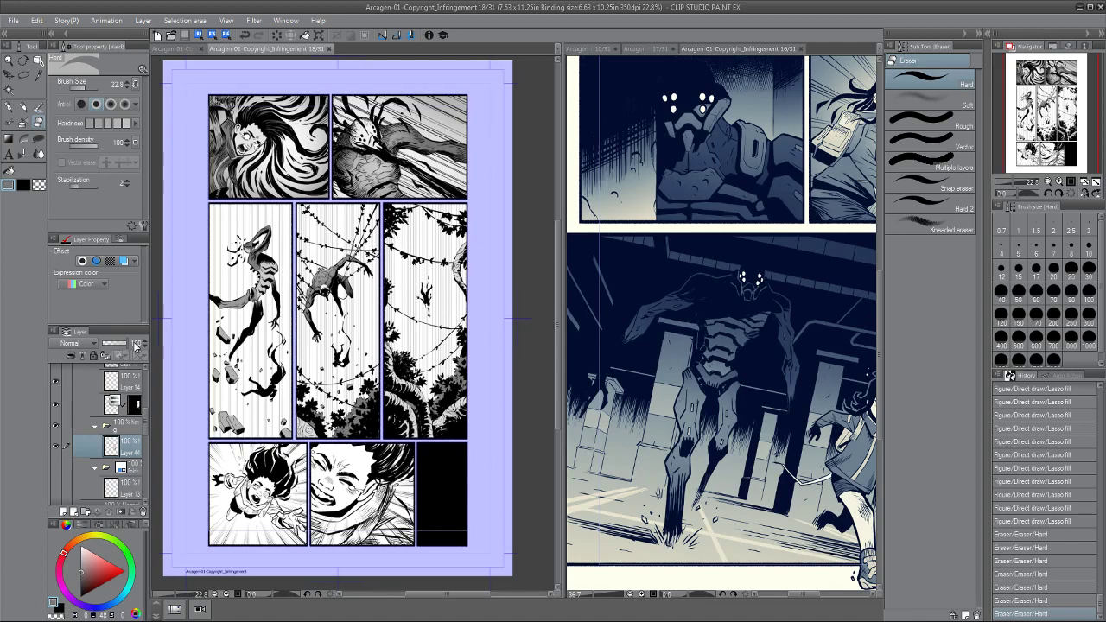
scroll(244, 197, up, 2)
drag(244, 199, 228, 246)
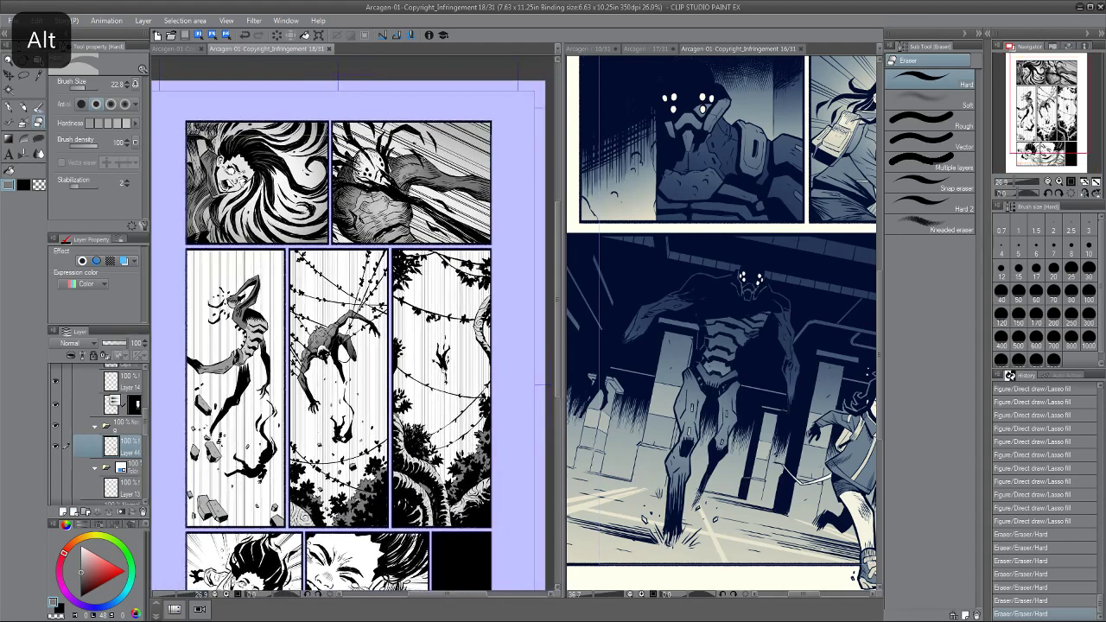
key(p)
alt+click(451, 135)
drag(325, 362, 366, 323)
drag(145, 420, 145, 422)
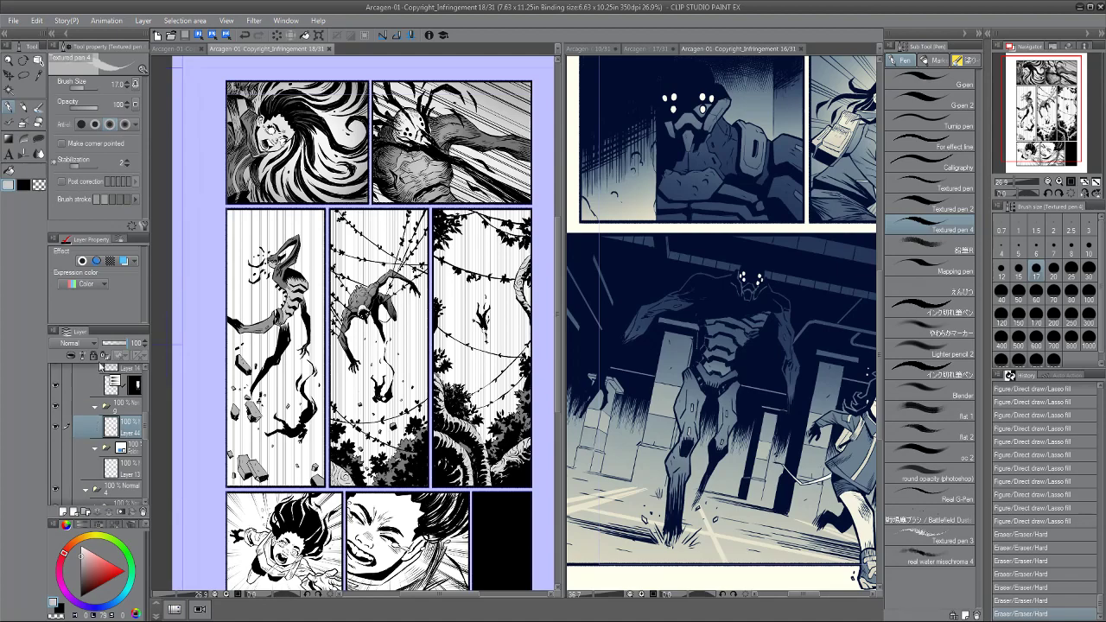
Collapse the current panel's folder and toggle the other panel folders' visibility to find the one for the left tall panel.
scroll(67, 428, up, 1)
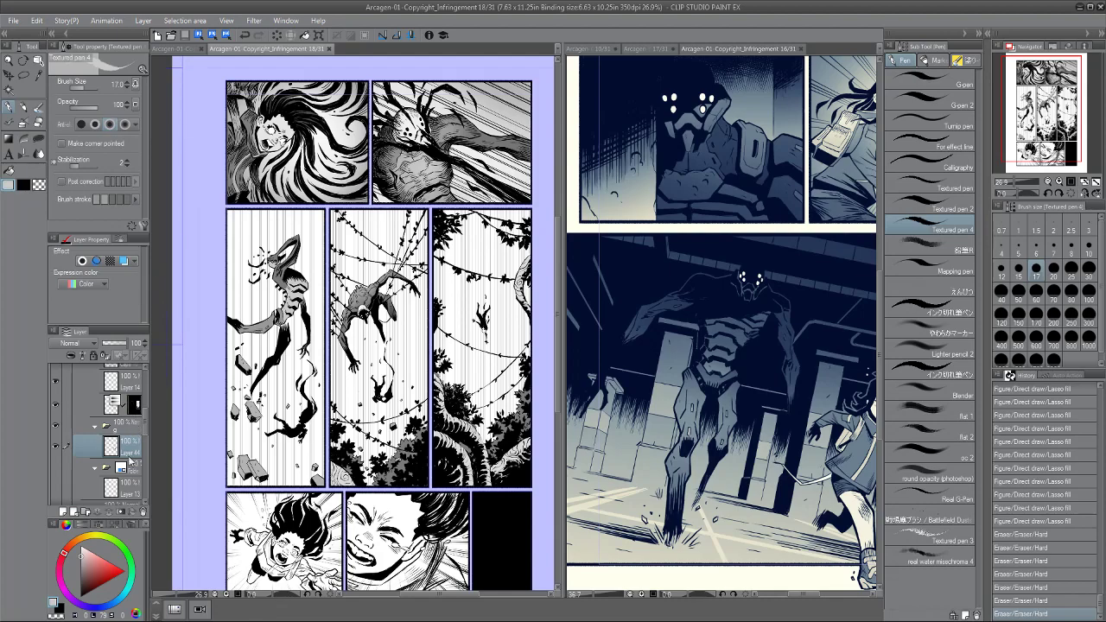
drag(143, 425, 145, 413)
click(87, 408)
click(57, 410)
click(57, 409)
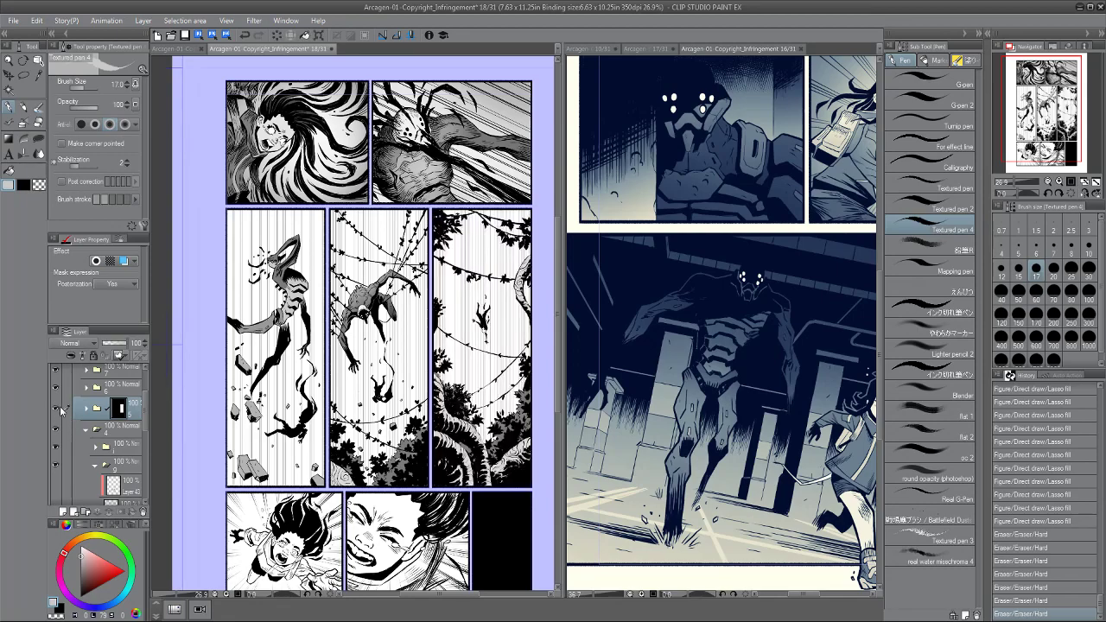
click(86, 430)
click(55, 446)
click(56, 445)
click(86, 447)
click(57, 447)
click(56, 447)
Add a new raster layer beneath Layer 38 in the left tall panel's shading folder.
drag(143, 411, 122, 461)
click(127, 446)
click(123, 469)
click(64, 512)
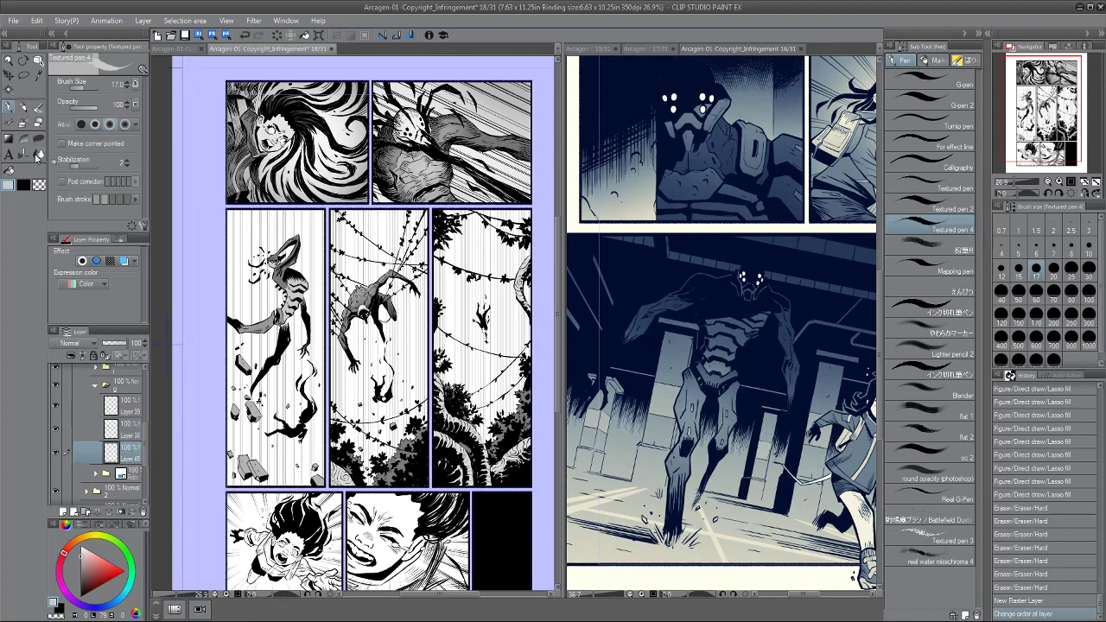
Select the left tall panel with a rectangular marquee and fill its background with light grey, using the Refer other layers fill.
key(l)
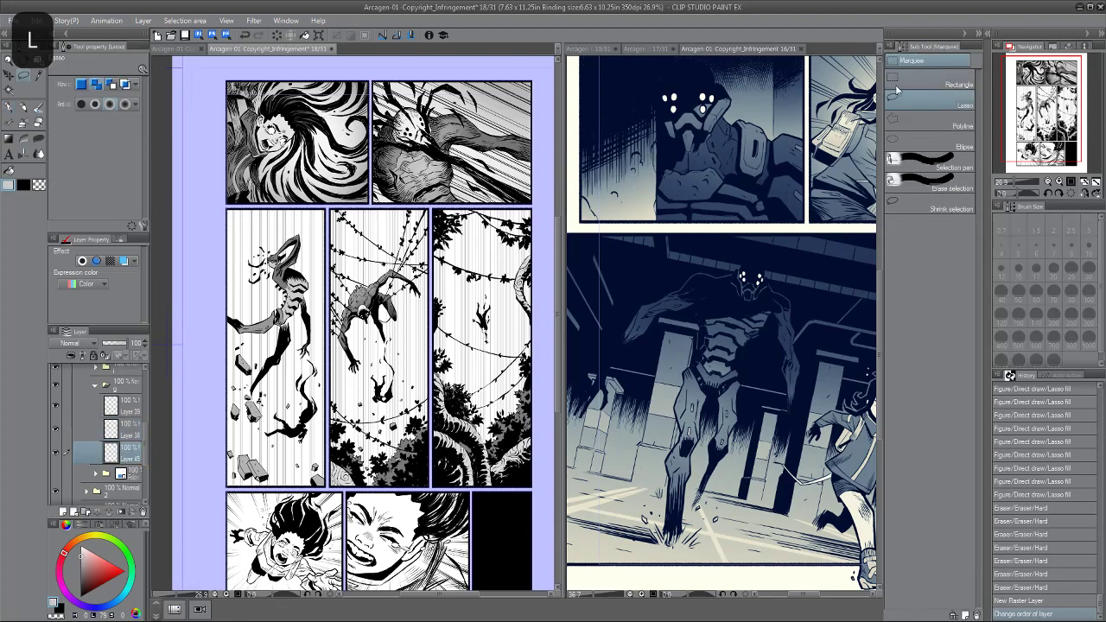
click(893, 85)
scroll(344, 497, up, 1)
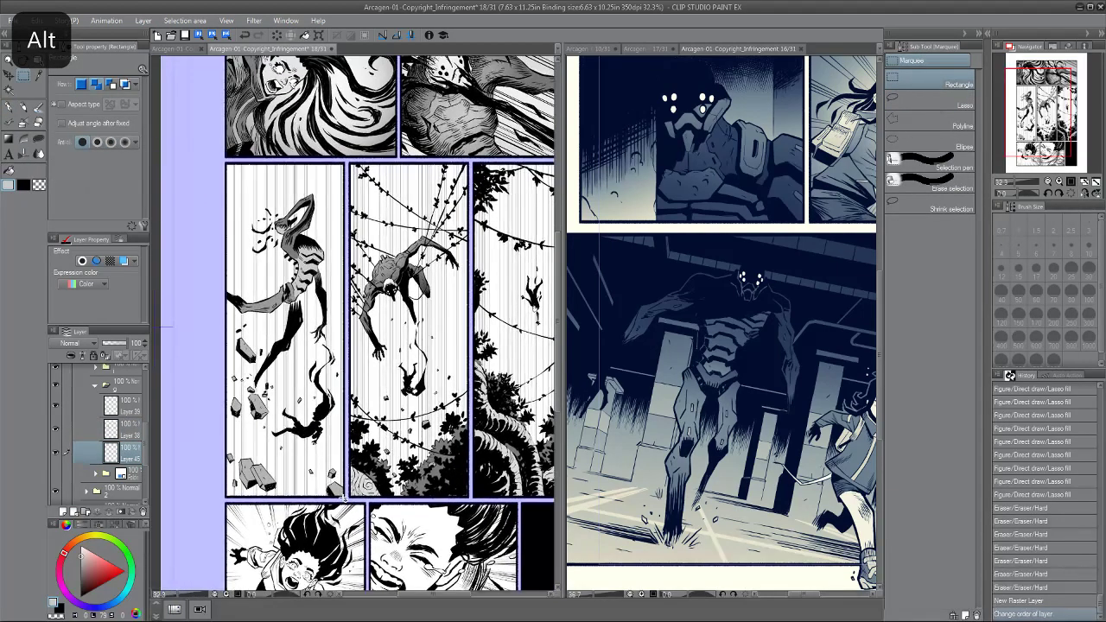
drag(344, 498, 228, 161)
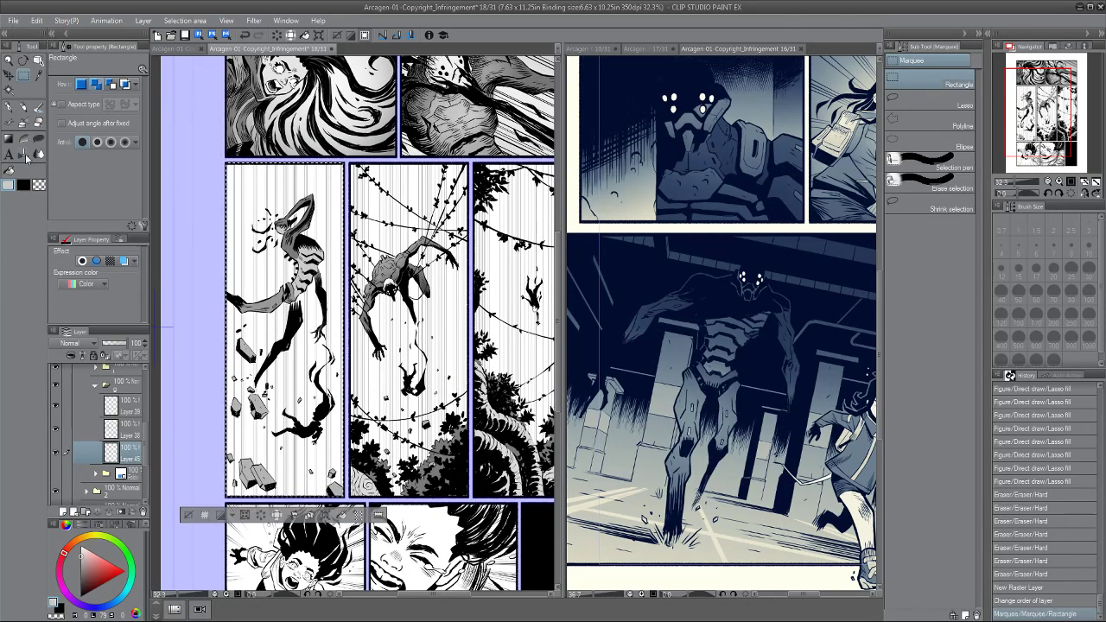
click(15, 170)
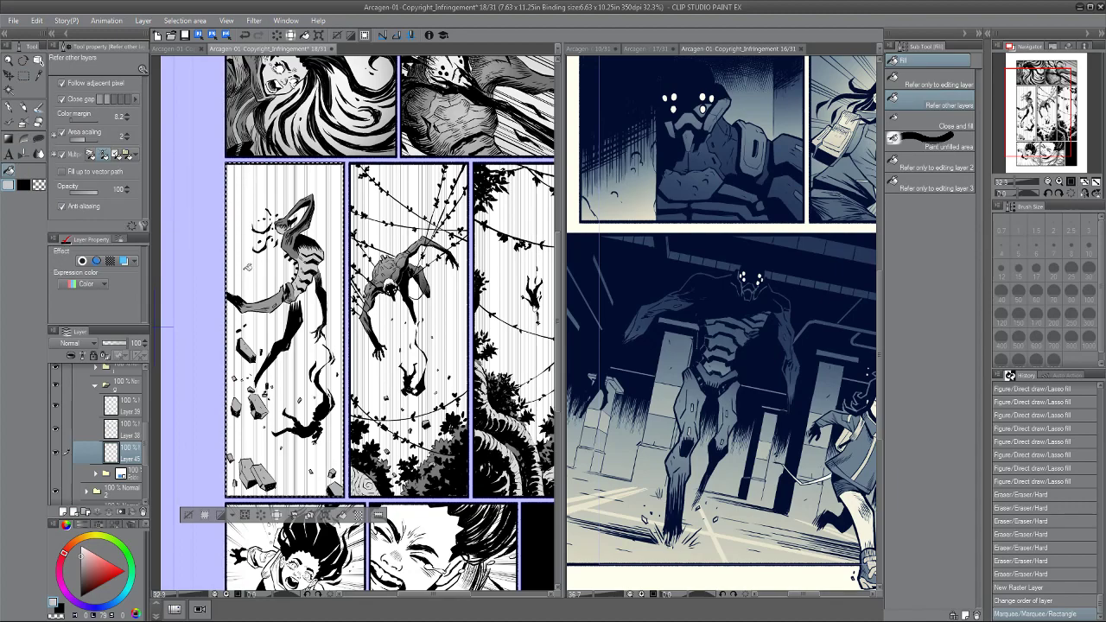
click(248, 266)
scroll(198, 332, down, 3)
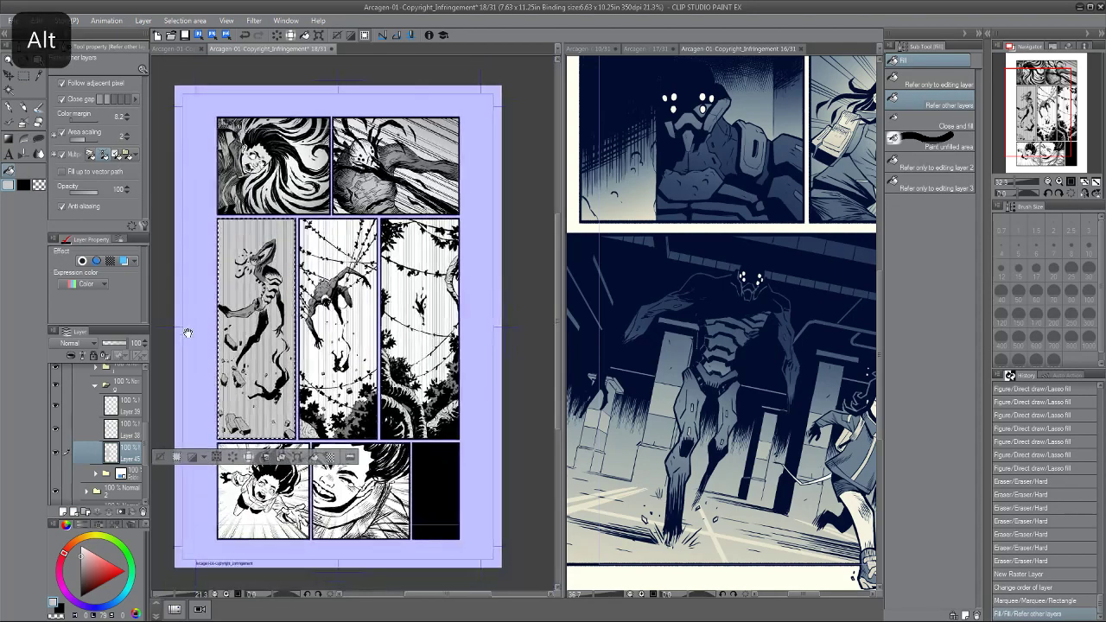
Clear the selection and add a new raster layer clipped to the light grey fill, with white as the drawing colour.
key(p)
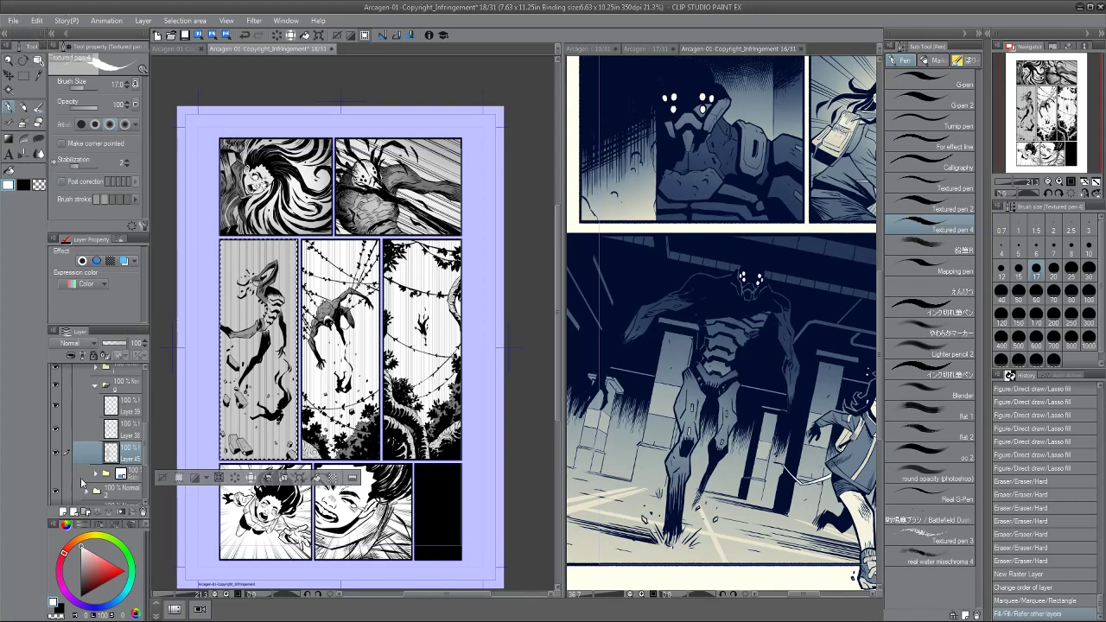
key(ctrl+d)
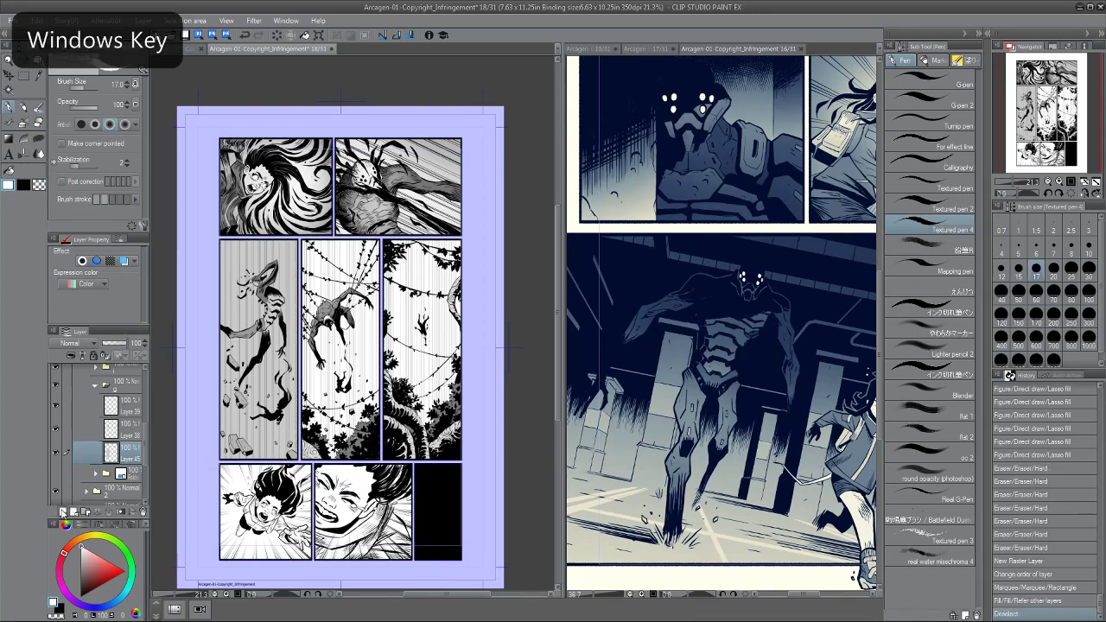
click(62, 512)
click(71, 355)
scroll(232, 324, up, 2)
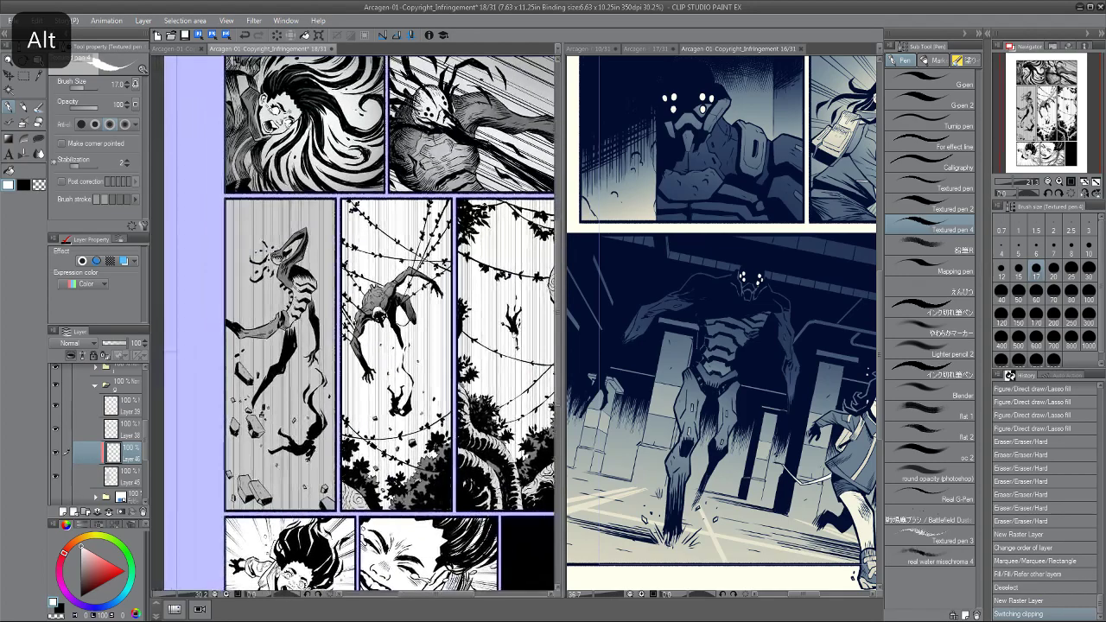
drag(266, 330, 232, 232)
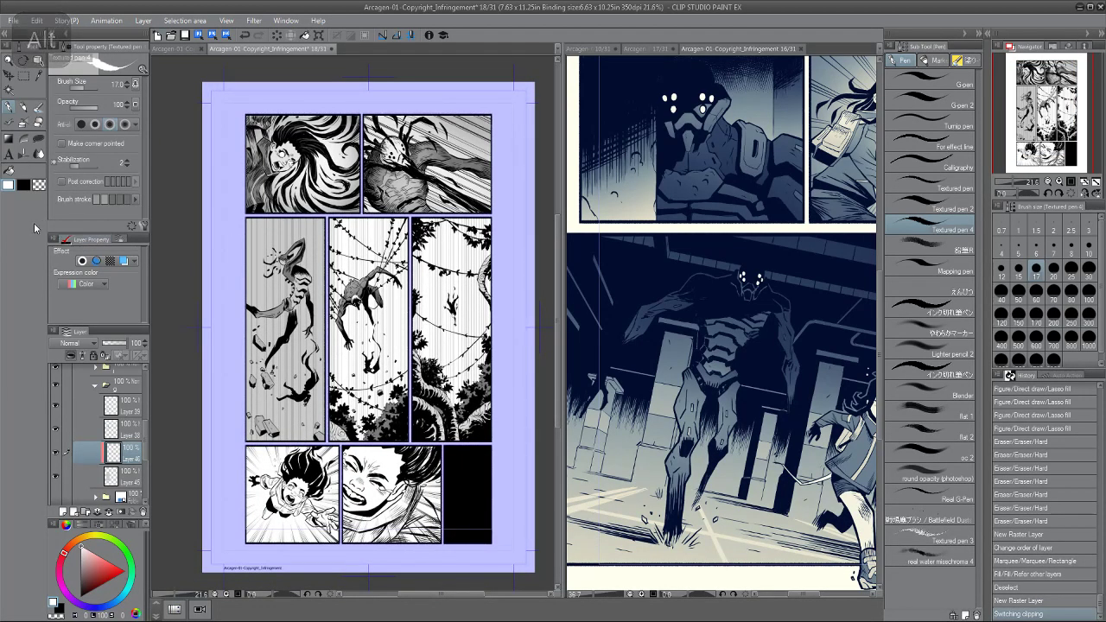
Draw a perspective ruler on the clipped layer, with its vanishing point in the middle tall panel.
key(u)
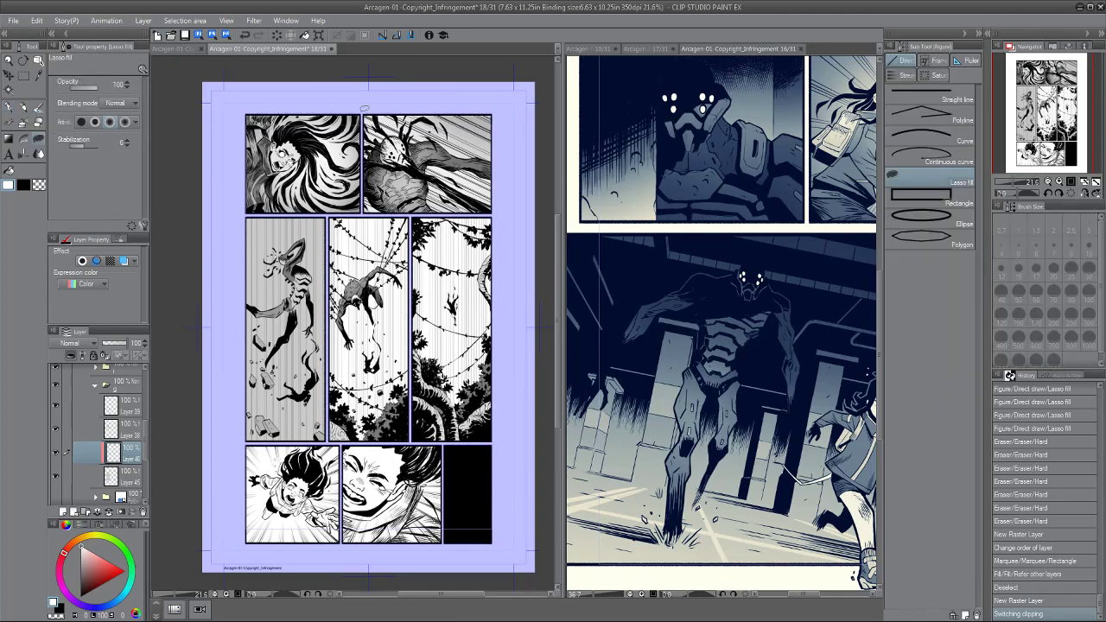
key(u)
drag(333, 330, 373, 363)
drag(366, 316, 335, 353)
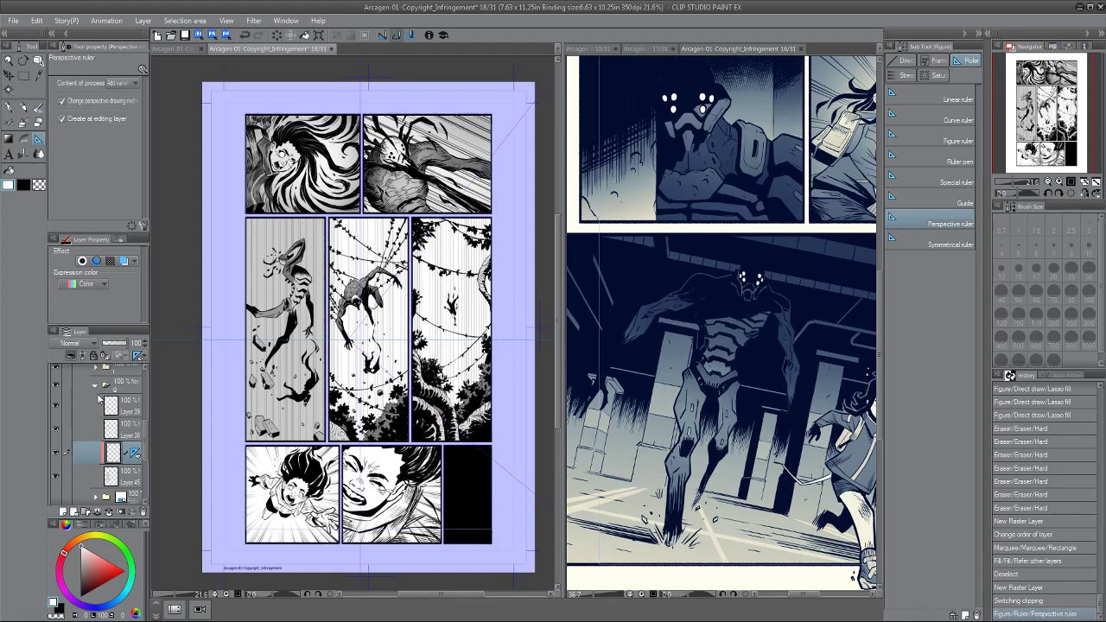
Brush white through the middle of the left tall panel's grey background with the Soft airbrush at size 311.9.
key(p)
key(alt)
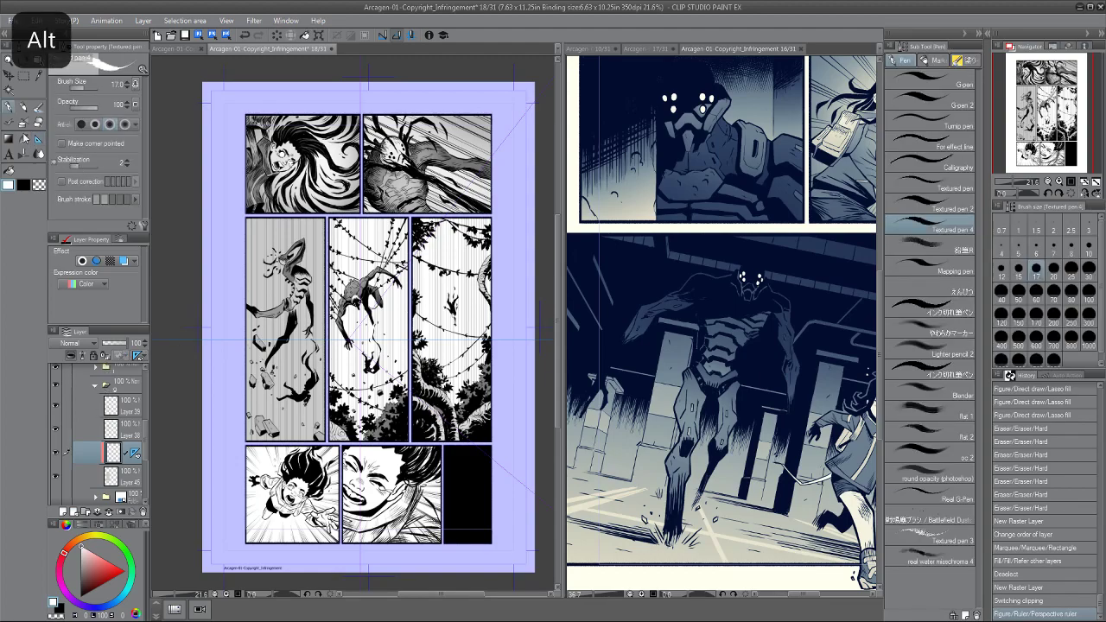
click(25, 138)
mouse_move(288, 400)
mouse_down()
mouse_move(263, 291)
mouse_move(274, 238)
mouse_up()
mouse_move(286, 432)
mouse_down()
mouse_move(281, 218)
mouse_move(301, 399)
mouse_move(275, 423)
mouse_move(260, 229)
mouse_move(264, 402)
mouse_move(282, 423)
mouse_move(301, 386)
mouse_move(281, 228)
mouse_move(285, 415)
mouse_up()
key(alt)
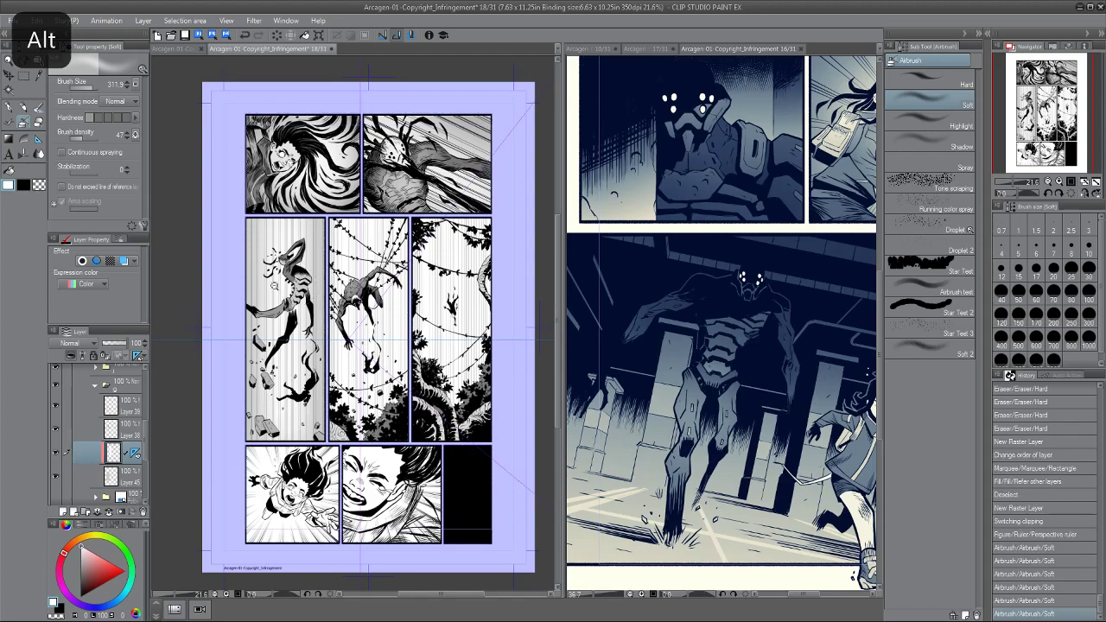
Extend the white glow with more long vertical Soft airbrush strokes down the left tall panel, and check the page.
scroll(276, 277, up, 2)
drag(262, 214, 267, 477)
mouse_move(285, 174)
mouse_down()
mouse_move(284, 391)
mouse_move(297, 177)
mouse_up()
mouse_move(294, 234)
mouse_down()
mouse_move(282, 475)
mouse_move(297, 359)
mouse_move(269, 211)
mouse_move(310, 445)
mouse_up()
scroll(273, 298, down, 3)
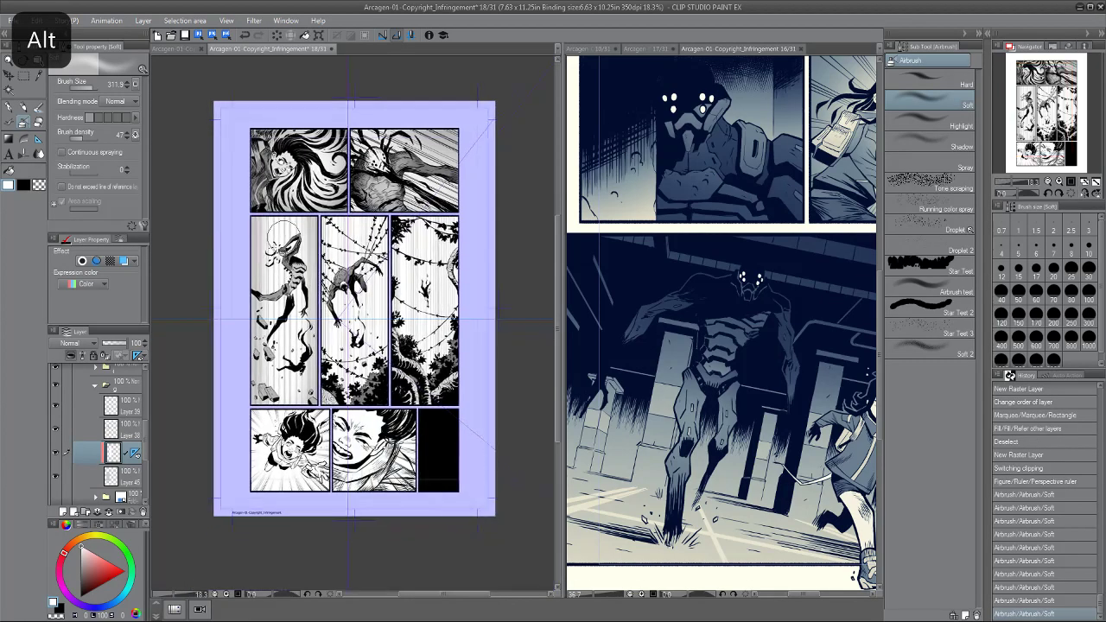
scroll(284, 236, up, 3)
scroll(294, 233, down, 1)
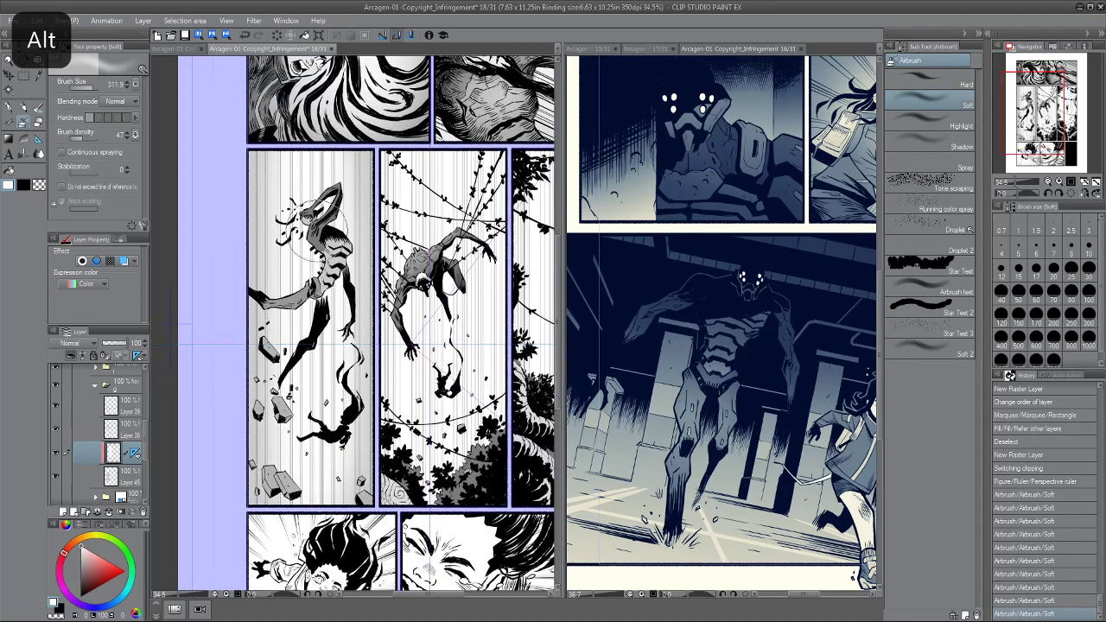
scroll(308, 218, down, 2)
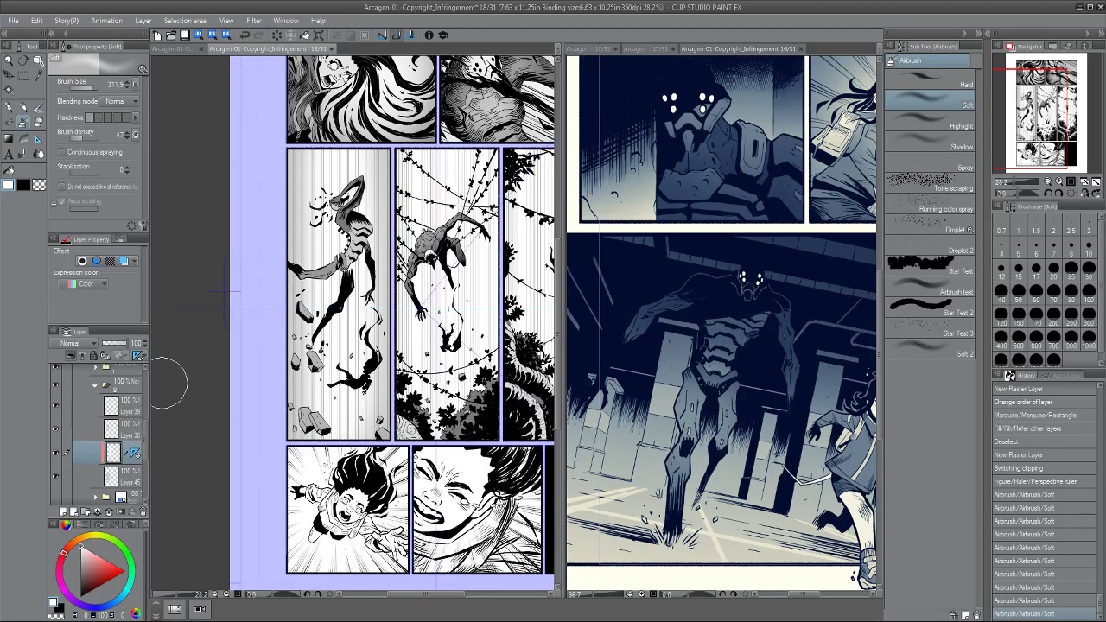
Undo the last three airbrush strokes.
key(ctrl+z)
key(ctrl+z)
key(ctrl+z)
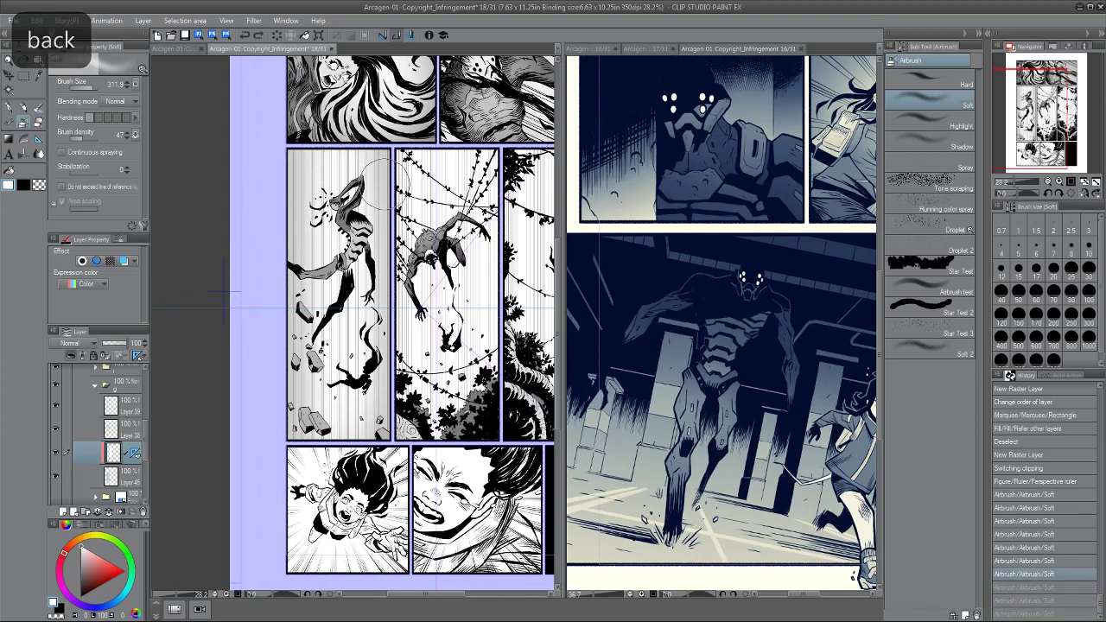
Airbrush more white softly over the left tall panel's lower and upper background, and save the page.
key(alt)
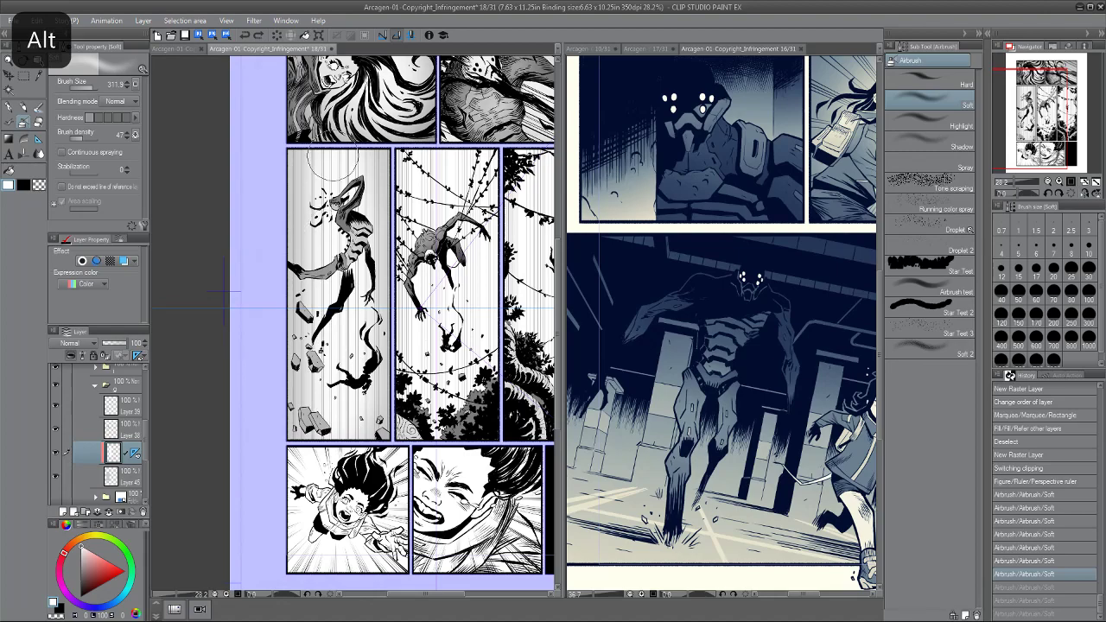
scroll(244, 278, down, 2)
drag(299, 389, 303, 369)
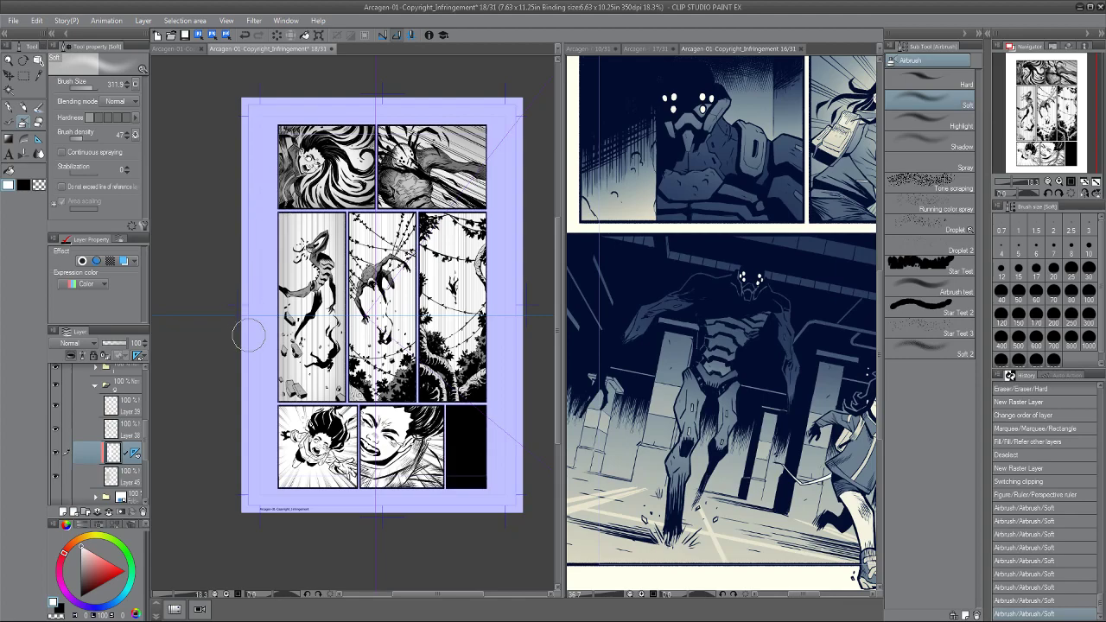
scroll(242, 311, up, 2)
drag(314, 231, 302, 254)
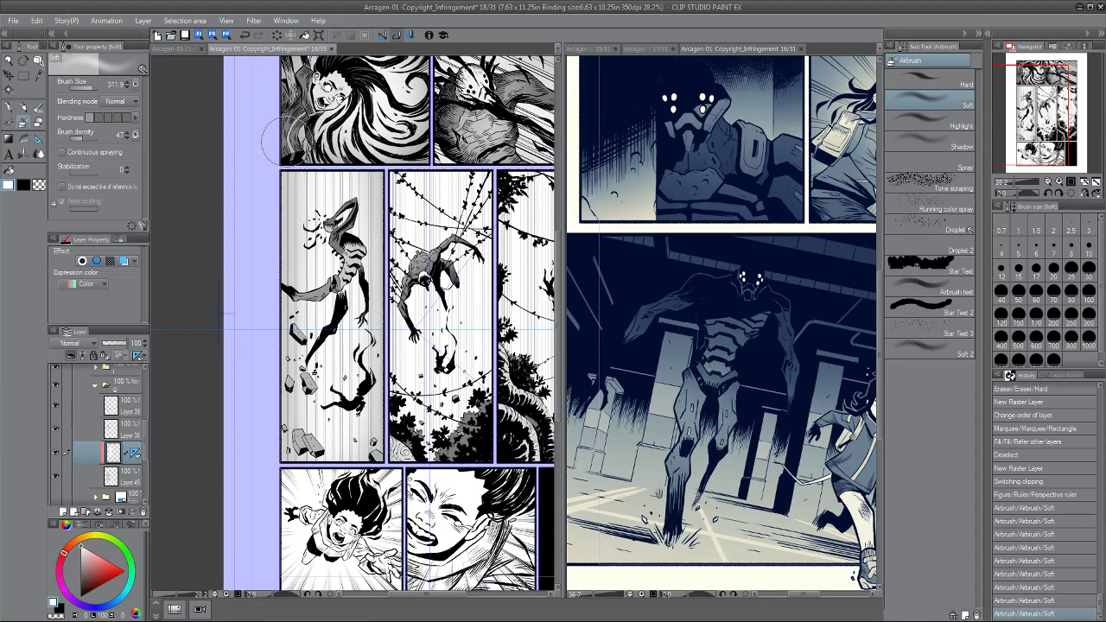
key(ctrl+s)
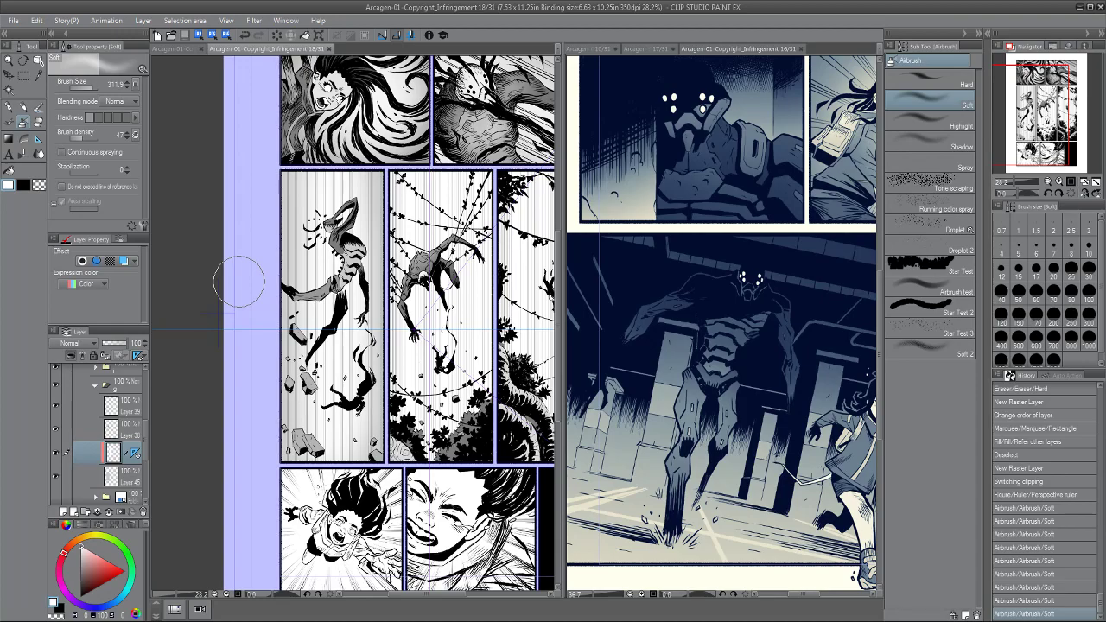
Widen the page's canvas window and airbrush further white touches into the left tall panel's background.
drag(566, 175, 780, 175)
drag(263, 230, 232, 242)
mouse_move(365, 210)
mouse_down()
mouse_move(386, 186)
mouse_move(387, 196)
mouse_up()
drag(337, 243, 336, 241)
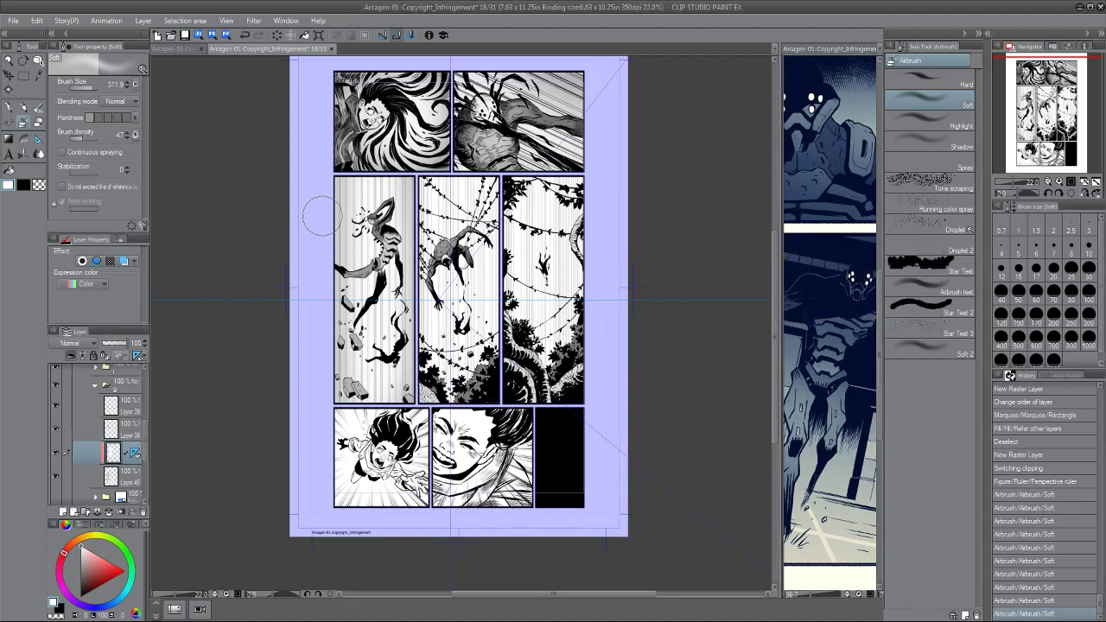
Replace the last airbrush stroke with a vertical one down the left tall panel's lower half, and collapse its shading folder.
scroll(351, 256, up, 1)
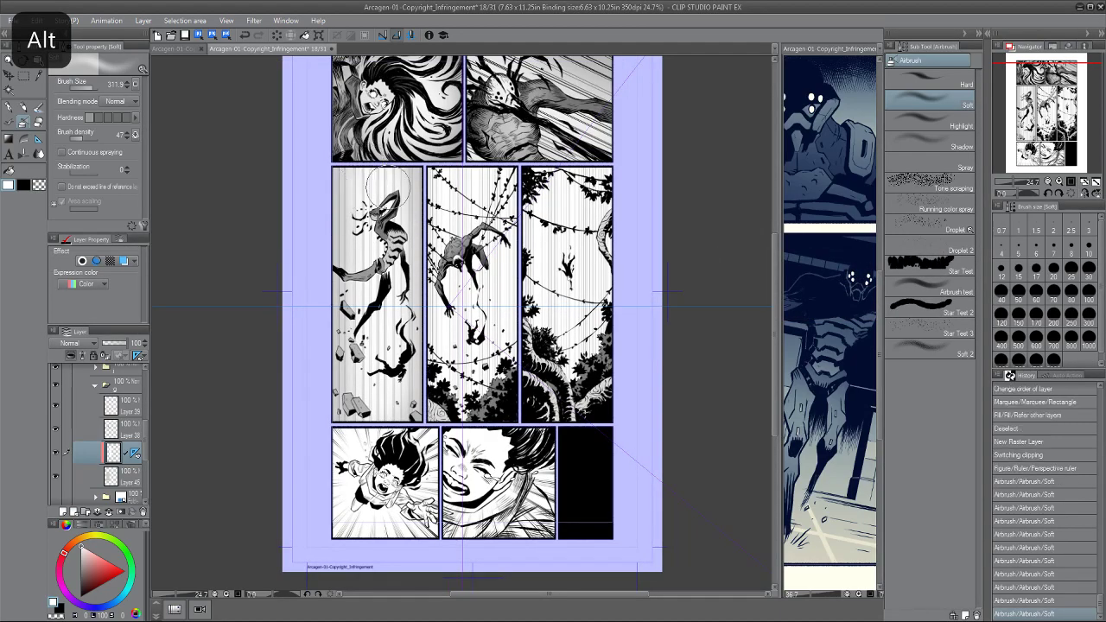
key(ctrl+z)
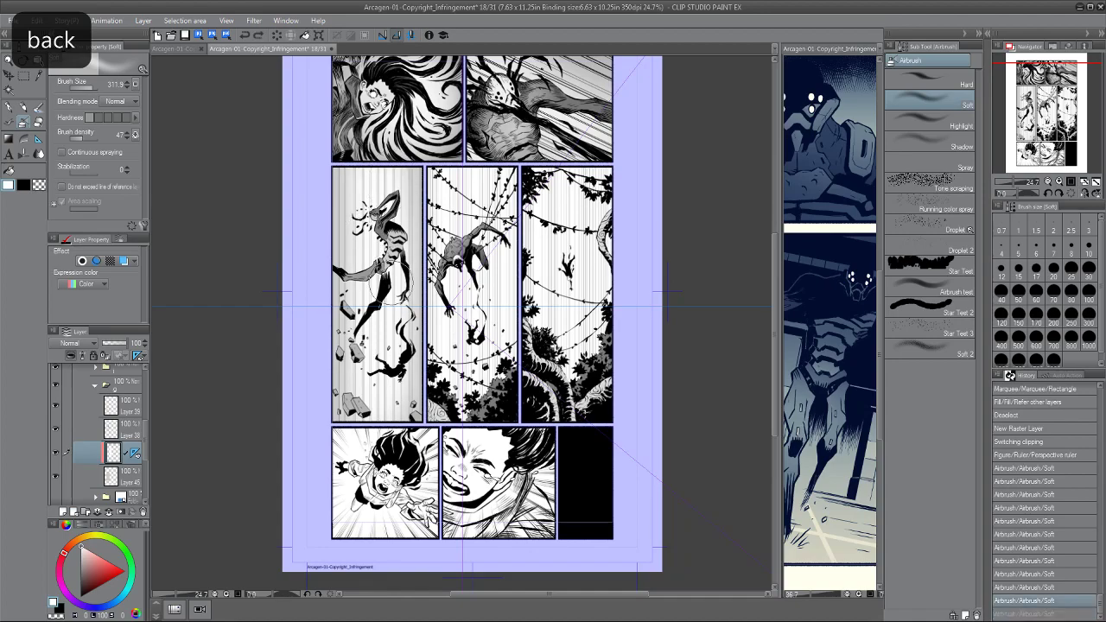
drag(391, 282, 390, 391)
click(95, 385)
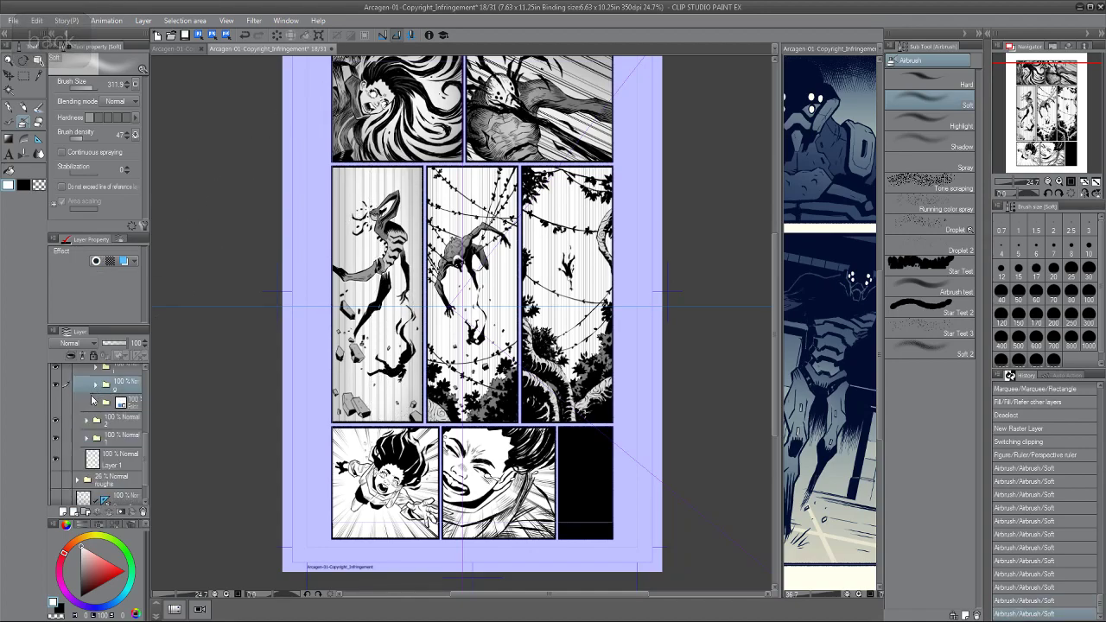
Merge the left tall panel's airbrushed white glow layer with the grey background layer in its shading folder.
scroll(99, 398, up, 2)
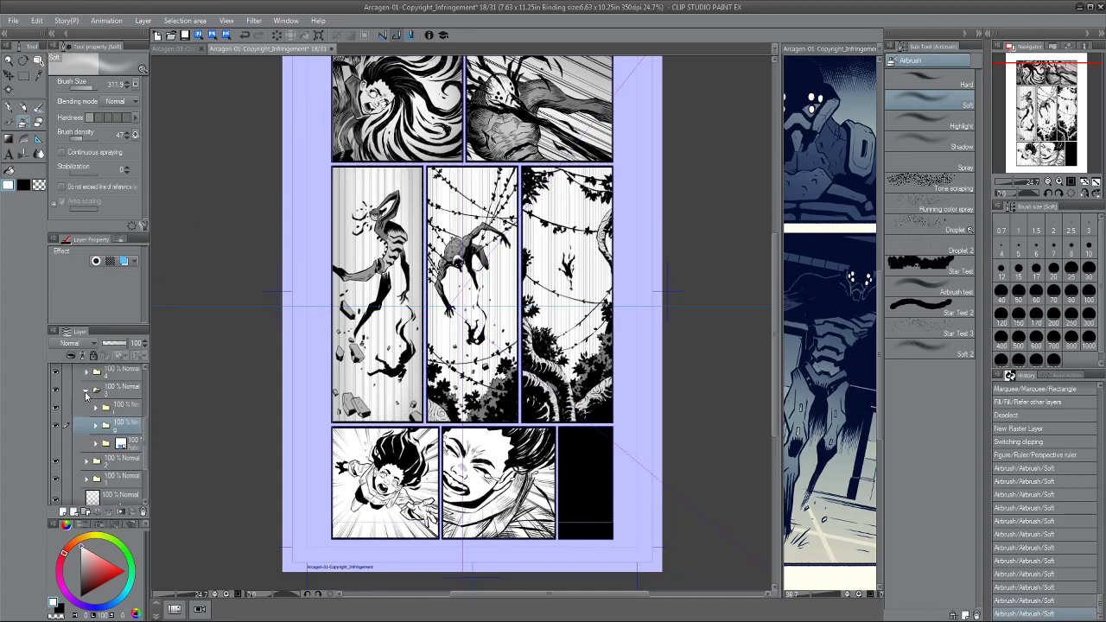
click(85, 391)
click(85, 408)
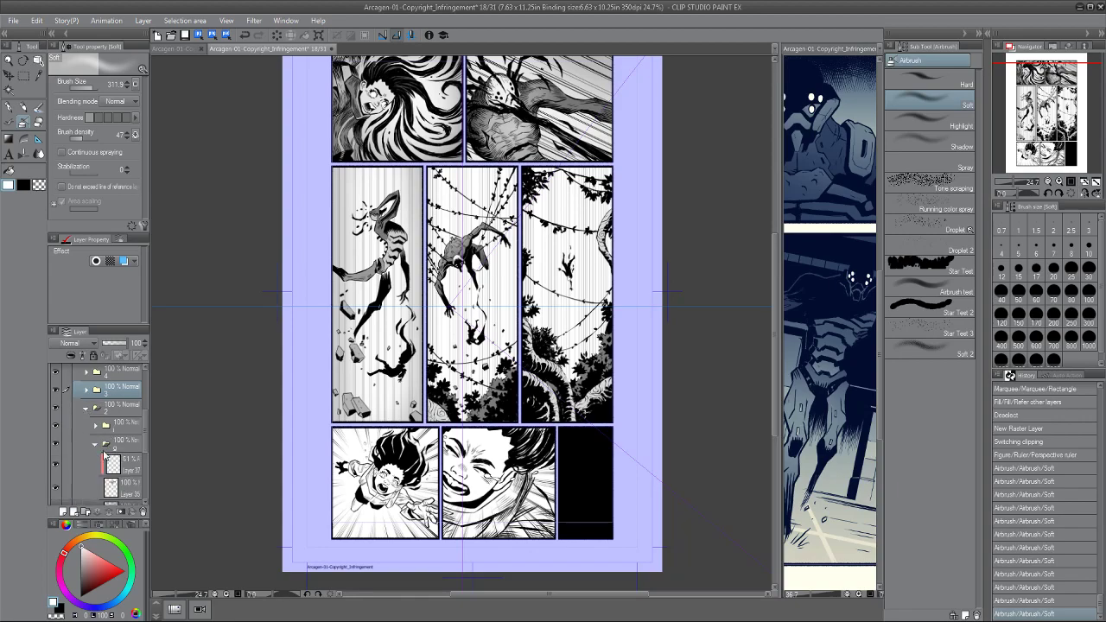
scroll(128, 448, down, 2)
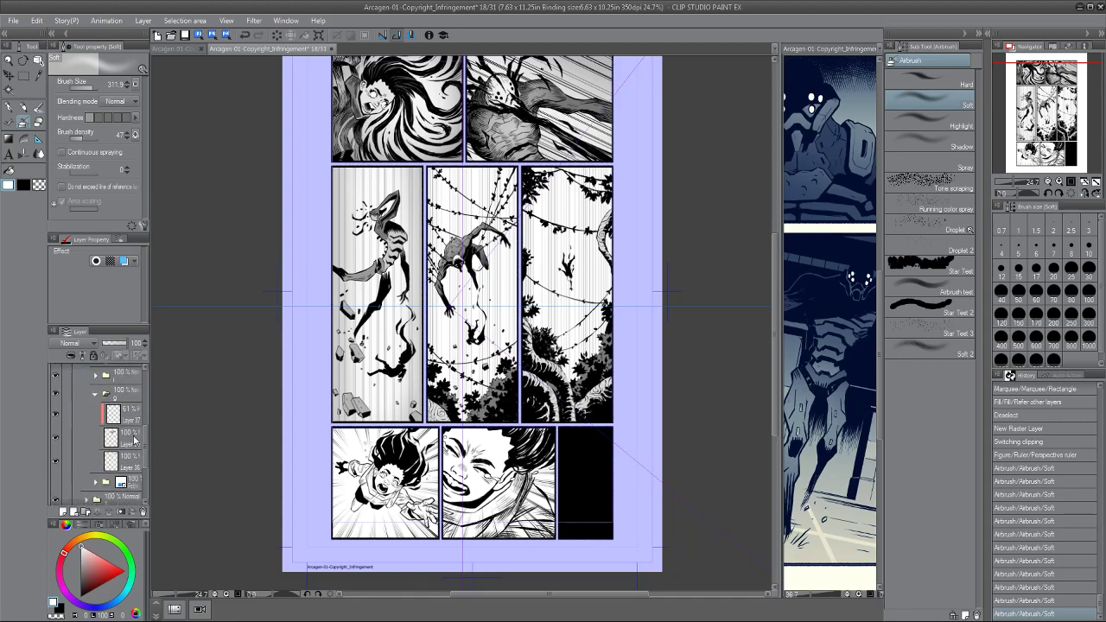
click(87, 371)
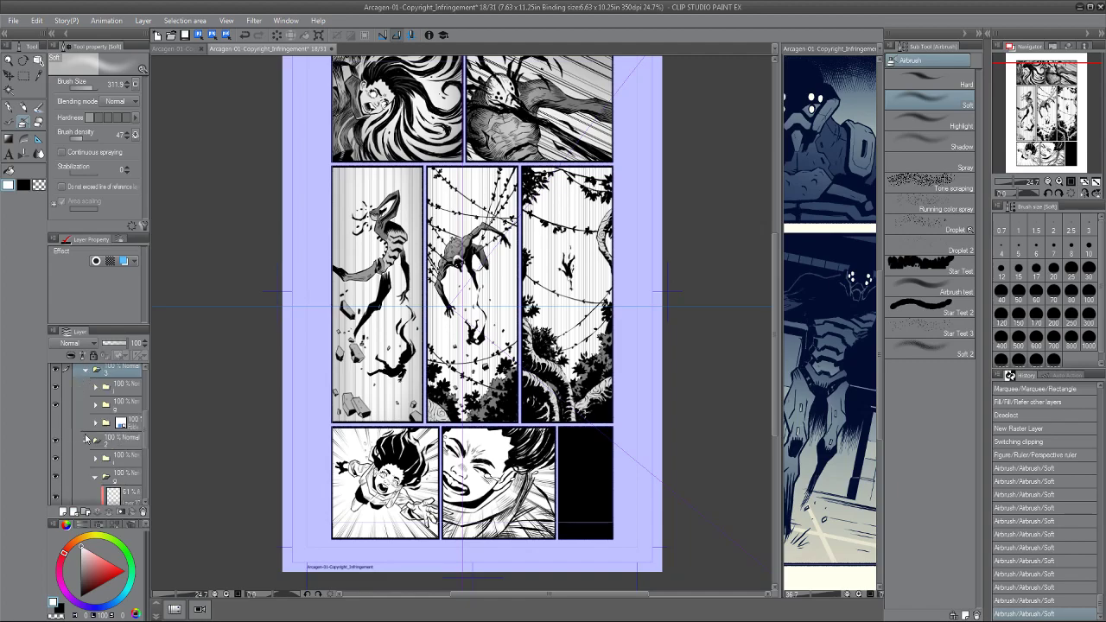
click(95, 405)
scroll(138, 428, down, 2)
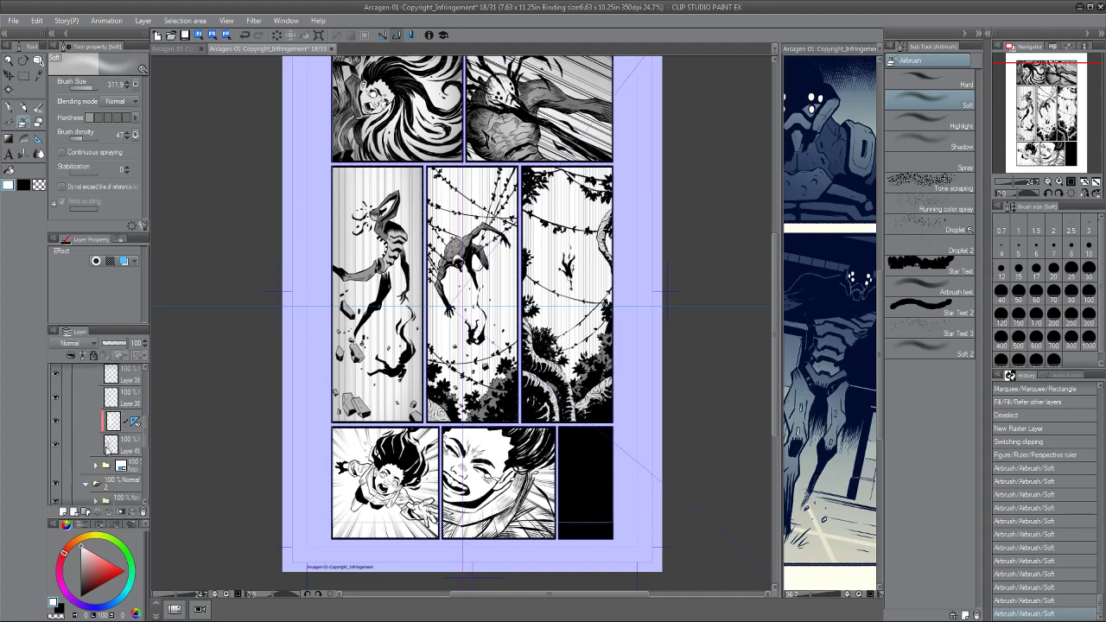
click(128, 447)
click(57, 448)
click(57, 448)
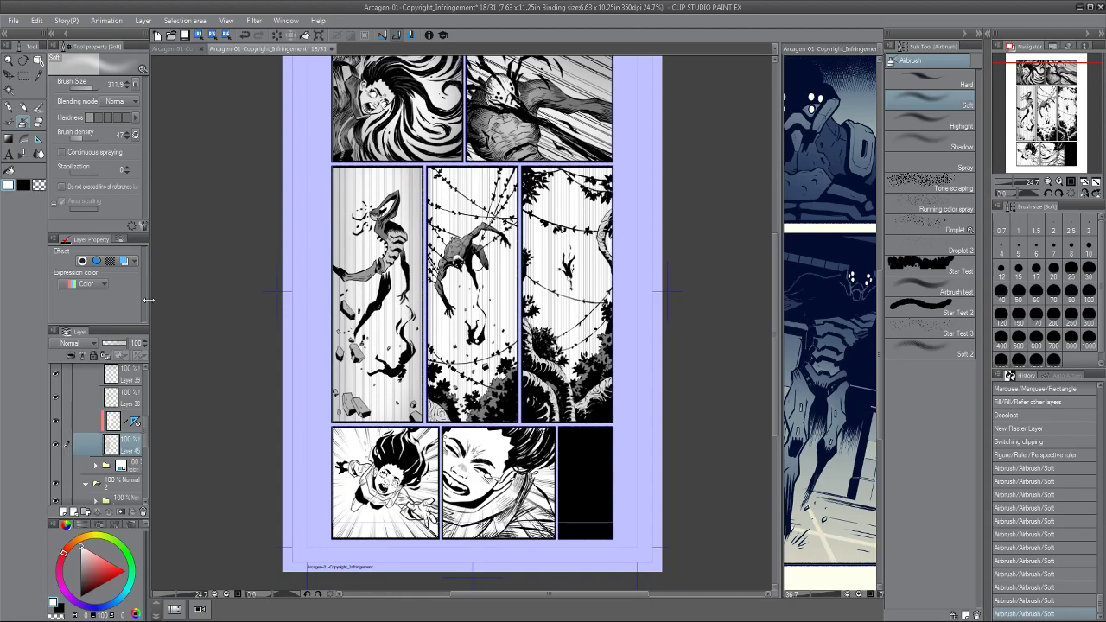
shift+click(95, 422)
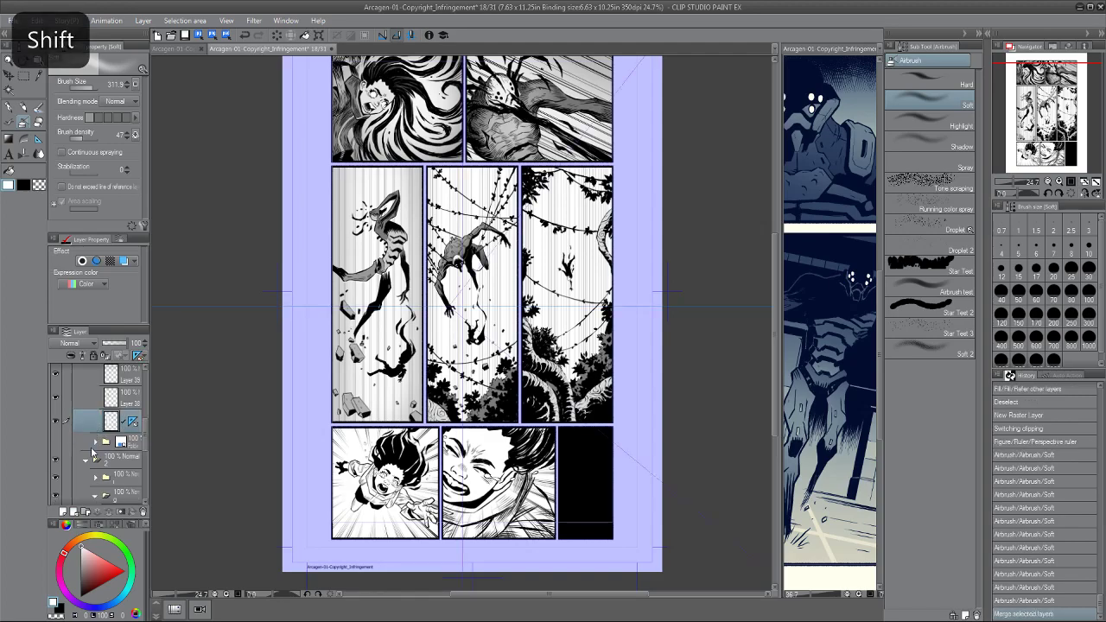
key(shift+alt+e)
Copy the merged glow background into folder 2's shading group, move it over the middle tall panel and scale its width to 102%.
key(alt)
drag(109, 380, 105, 480)
key(ctrl+t)
drag(403, 219, 498, 219)
drag(429, 293, 427, 294)
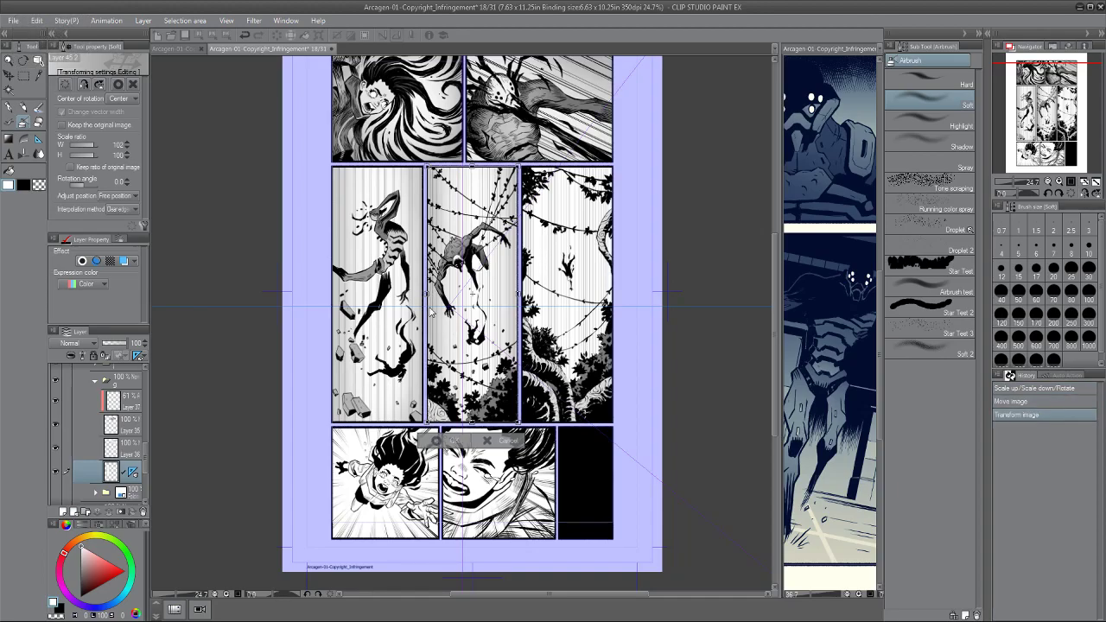
key(Return)
Place a copy of the glow background at the bottom of the shading group in folder 4.
scroll(259, 315, up, 1)
drag(262, 317, 239, 325)
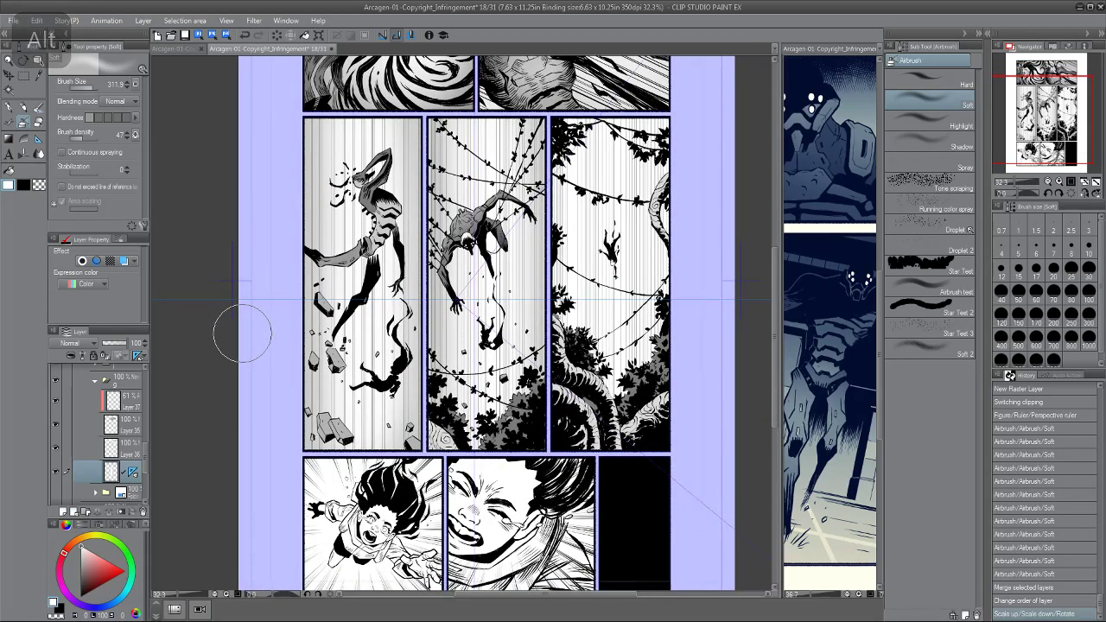
drag(110, 473, 80, 409)
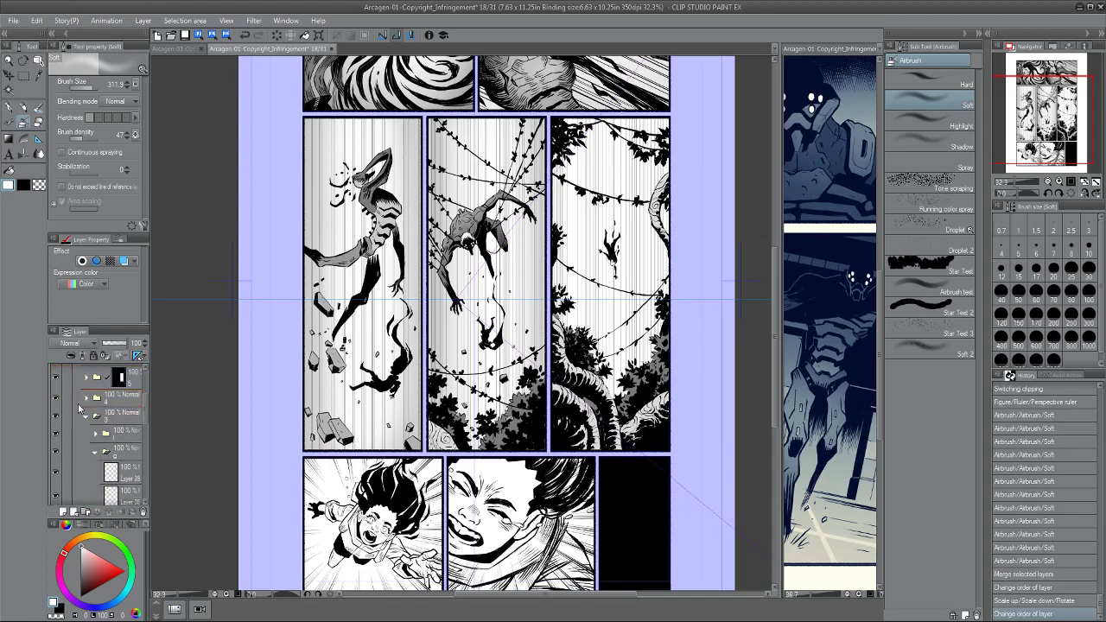
click(84, 399)
scroll(121, 423, down, 3)
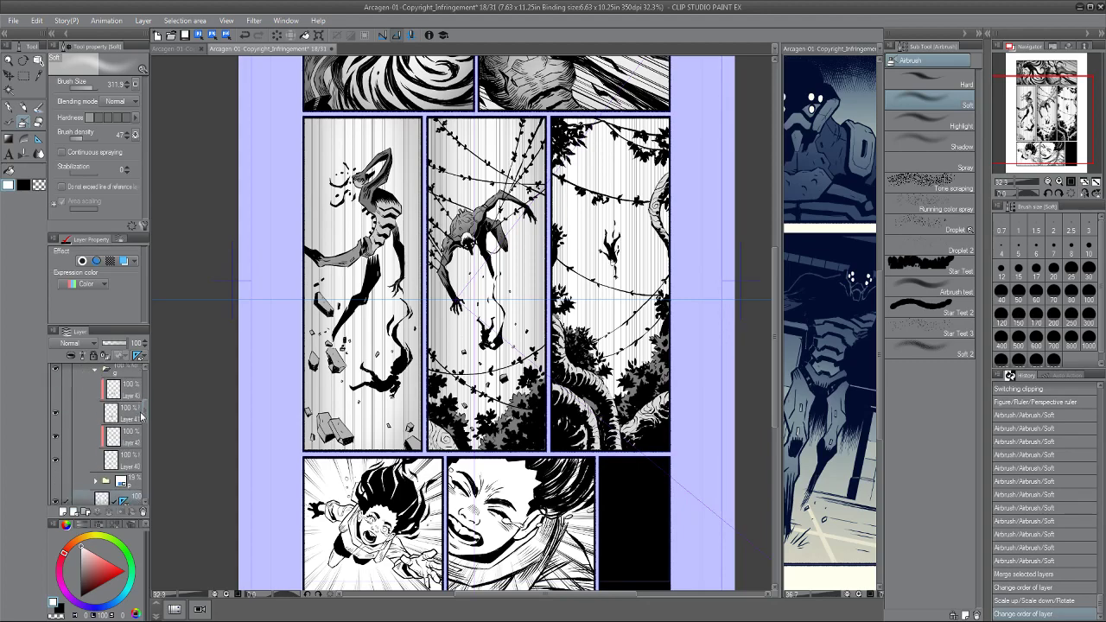
drag(102, 456, 69, 433)
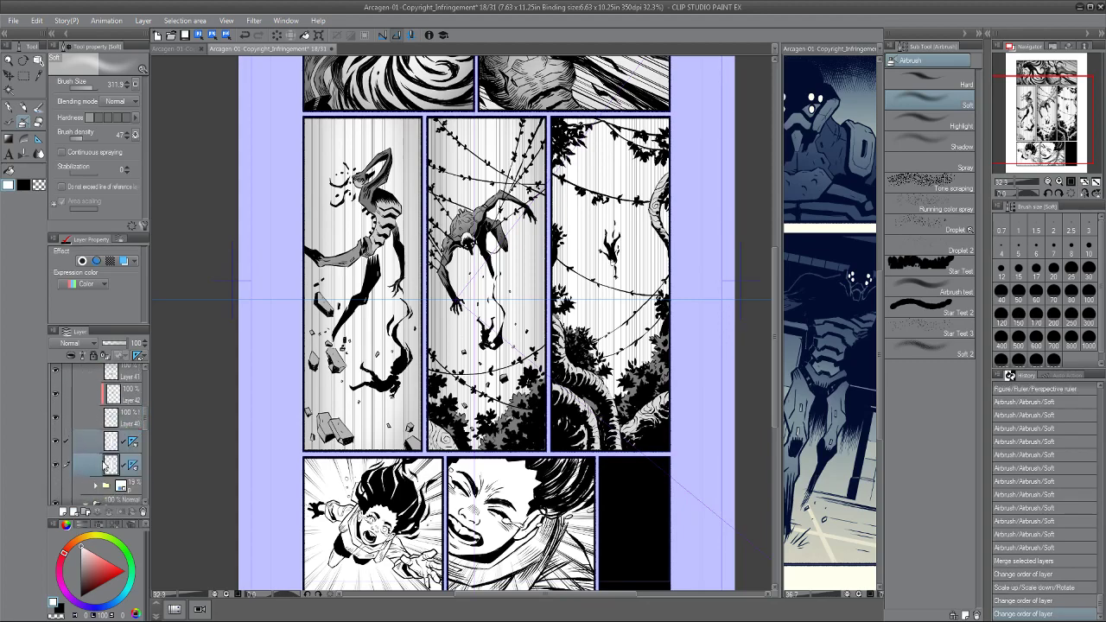
key(ctrl+z)
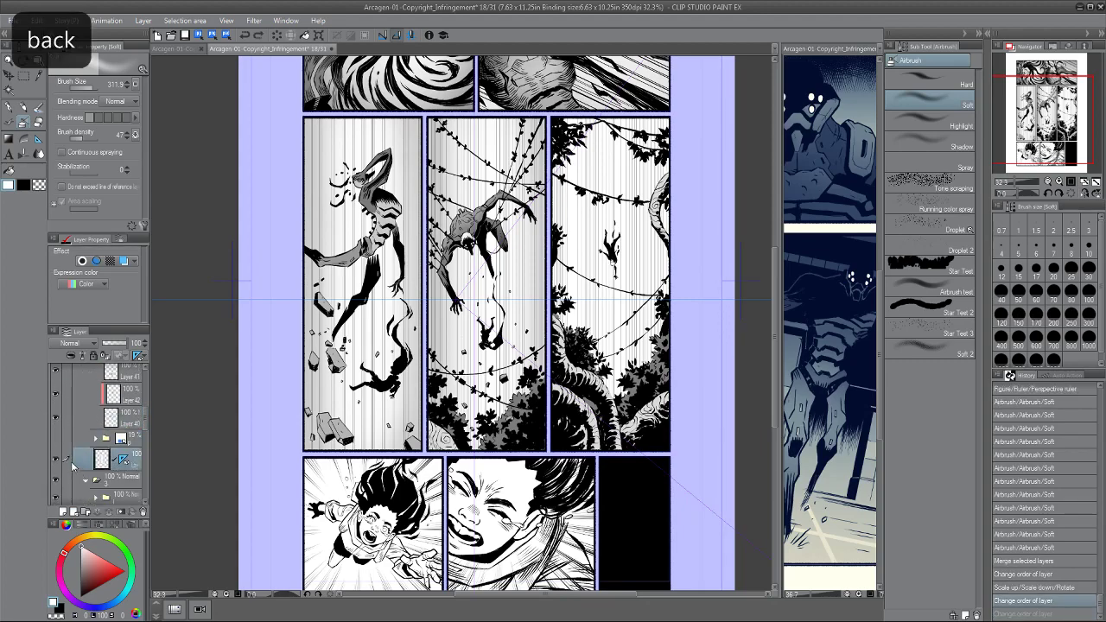
drag(133, 458, 90, 431)
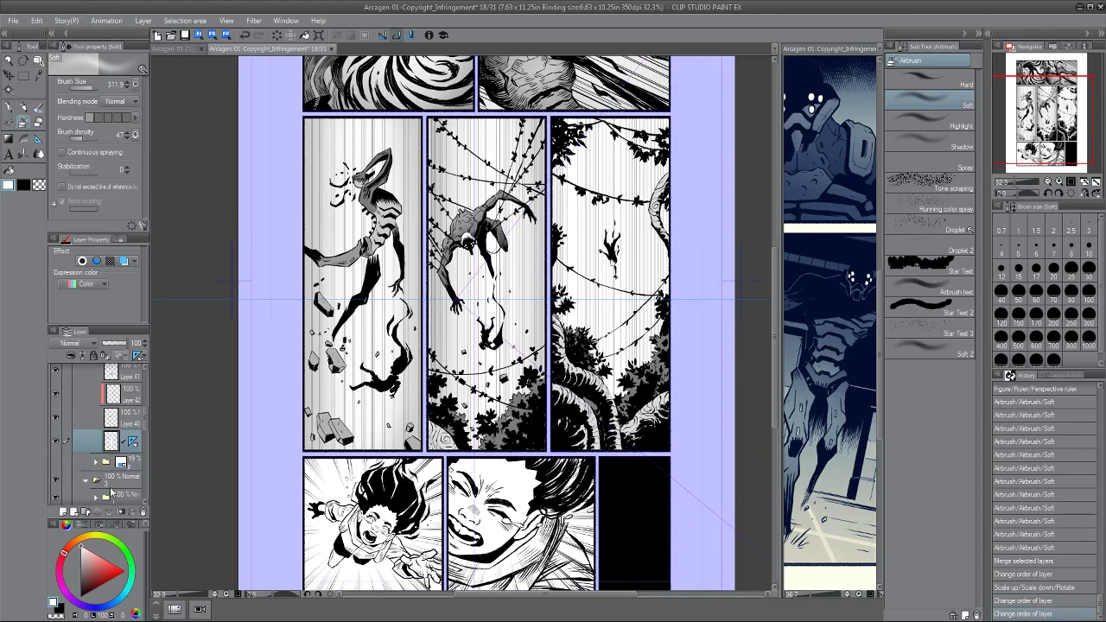
Move the copied glow background over the right jungle panel so it fills the frame, and save the page.
key(ctrl+t)
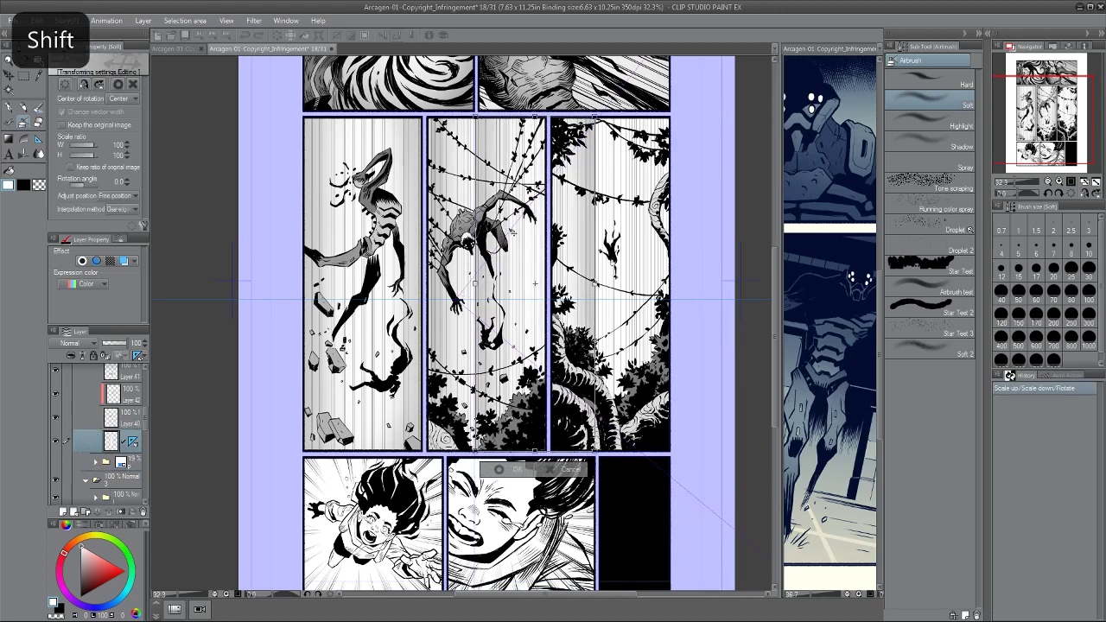
drag(584, 229, 588, 218)
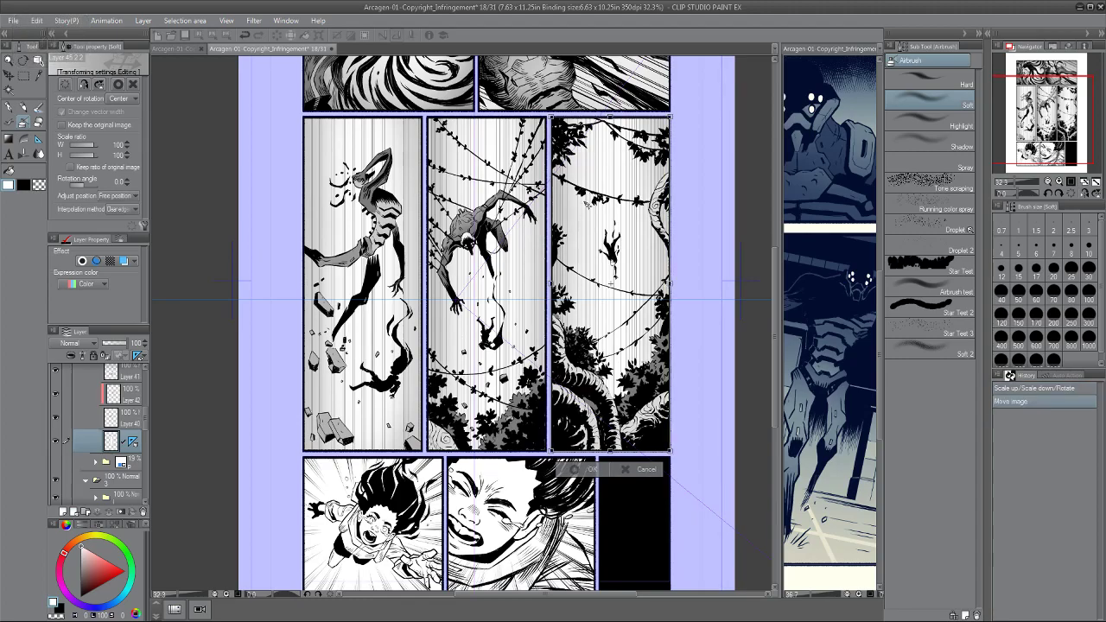
key(Return)
drag(467, 202, 484, 269)
scroll(485, 269, up, 2)
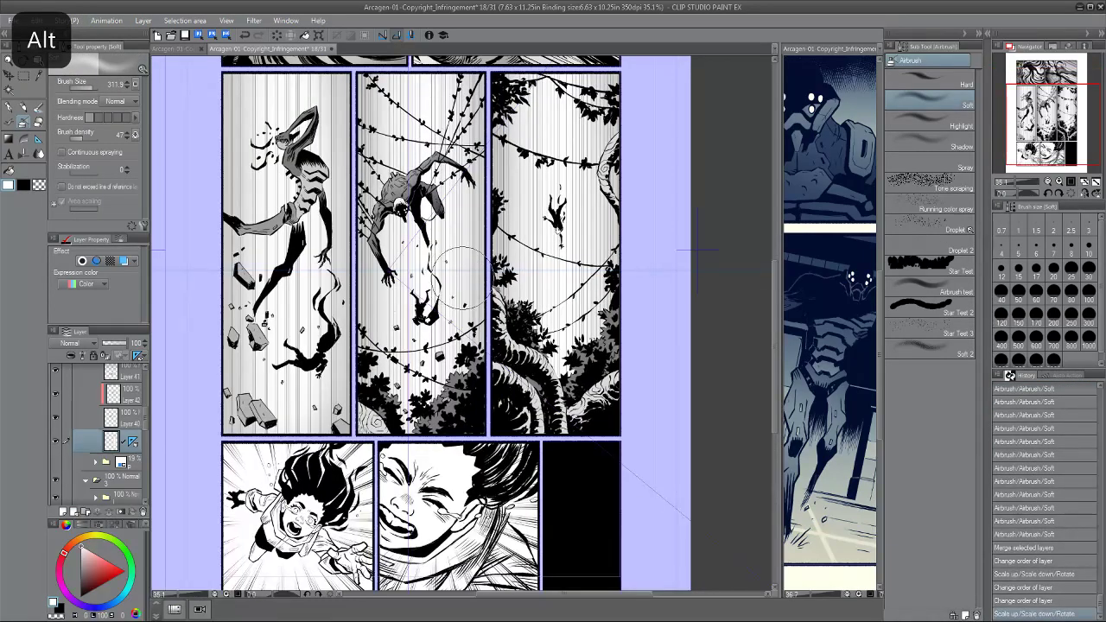
scroll(443, 243, down, 1)
scroll(444, 242, down, 3)
drag(359, 151, 360, 222)
scroll(266, 290, down, 1)
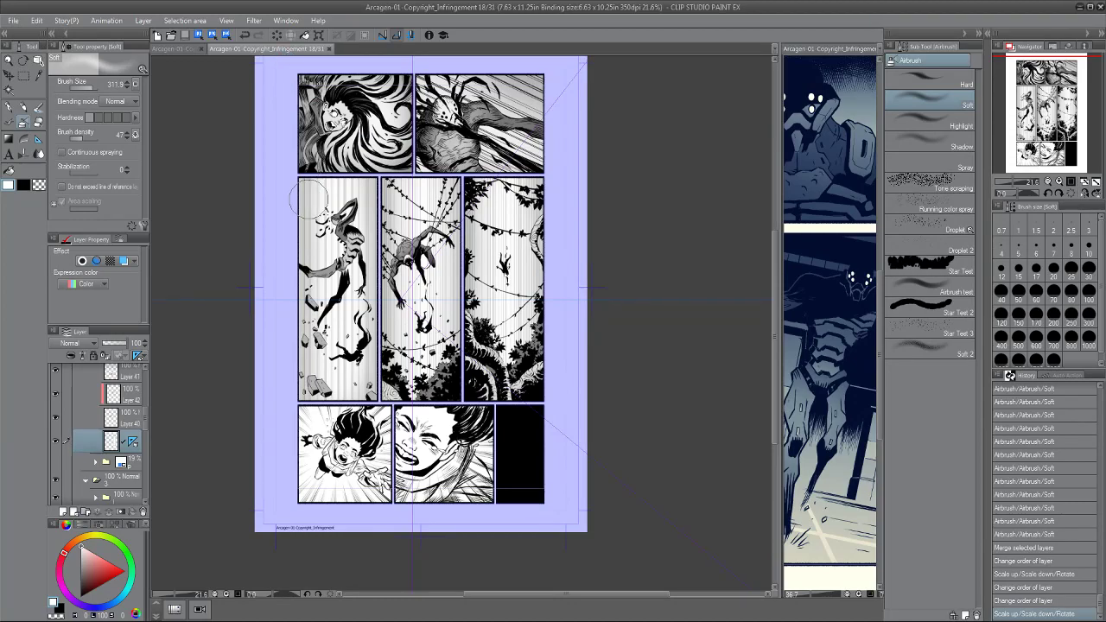
Identify the jungle panel's folder by toggling layer visibility, and move the glow background layer into its shading group.
scroll(308, 204, up, 2)
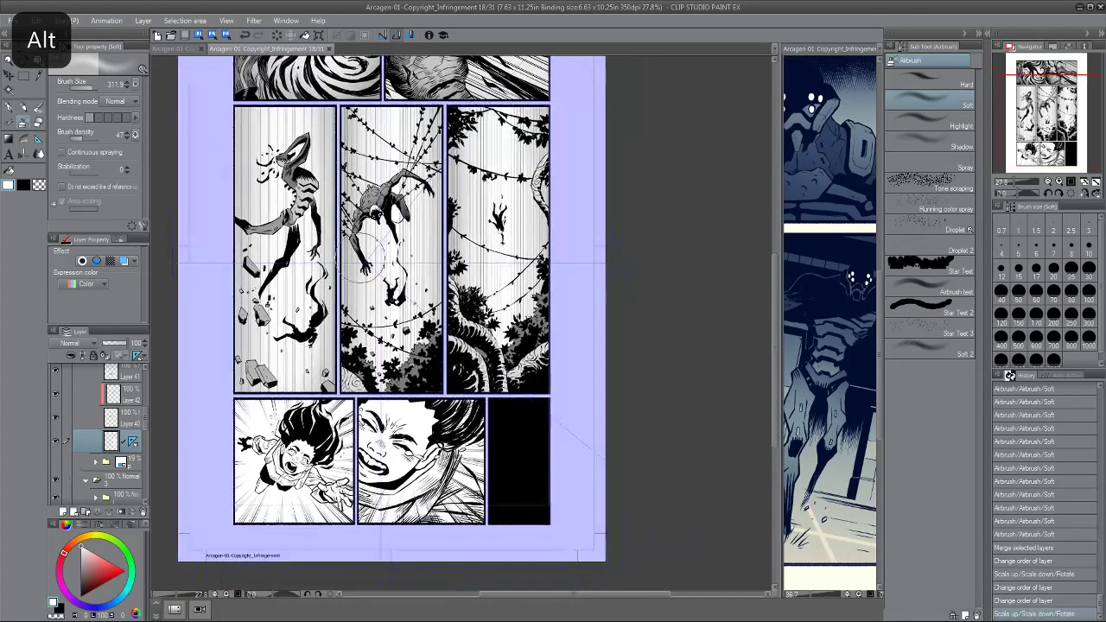
scroll(107, 406, up, 1)
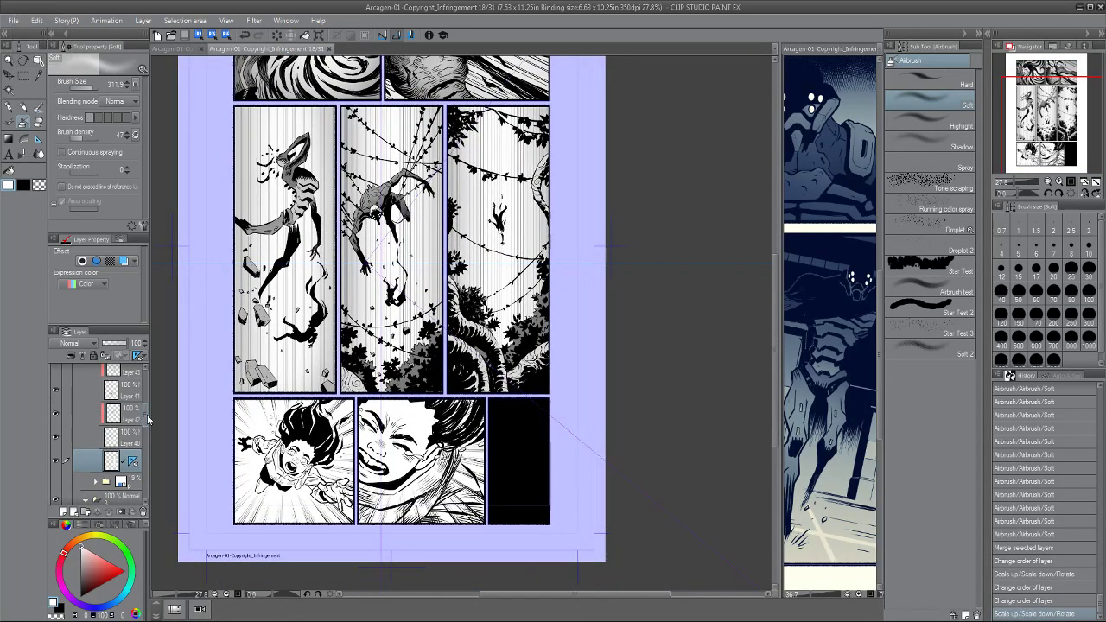
scroll(56, 415, up, 1)
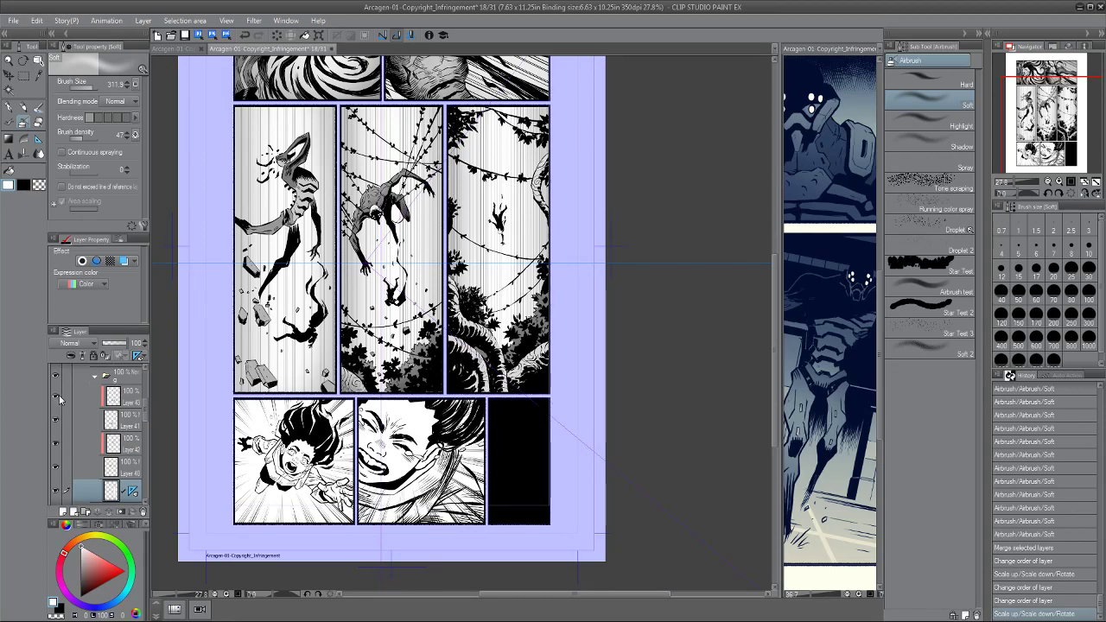
click(56, 375)
click(56, 376)
click(139, 406)
scroll(125, 393, up, 3)
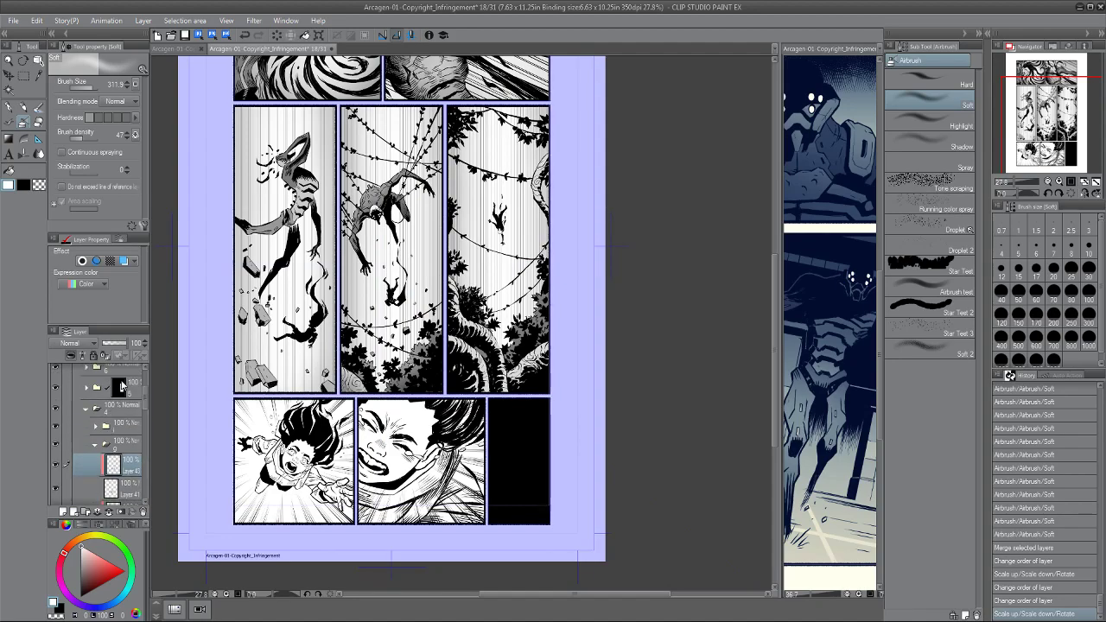
click(56, 388)
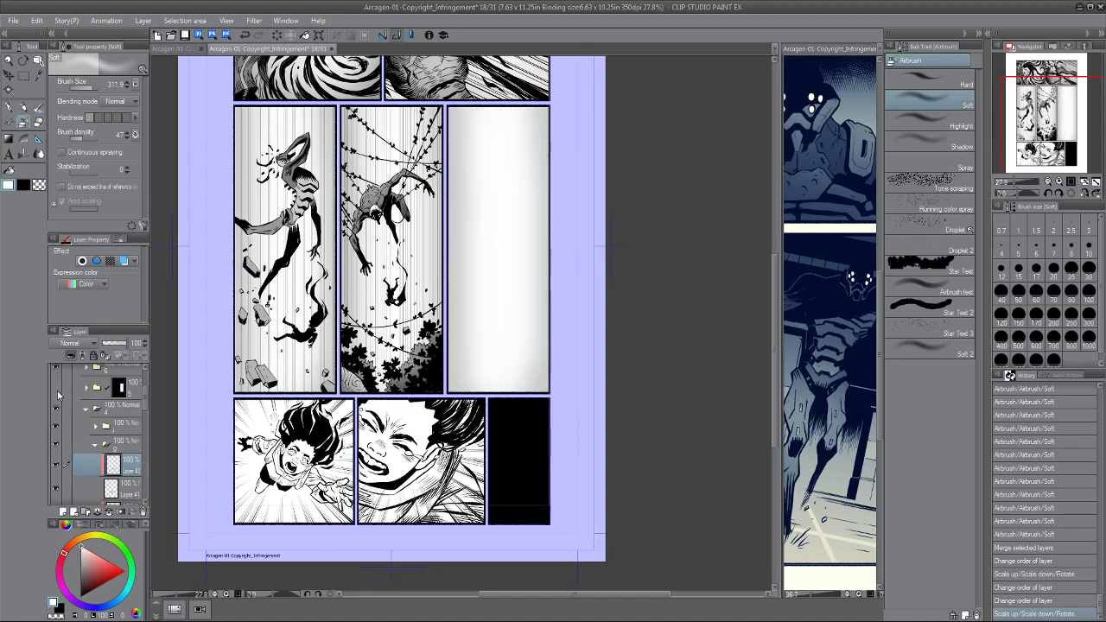
click(86, 387)
click(56, 387)
drag(145, 394, 90, 407)
click(55, 454)
click(55, 454)
Add a new raster layer clipped to the jungle panel's flat shading layer, Layer 44.
click(116, 430)
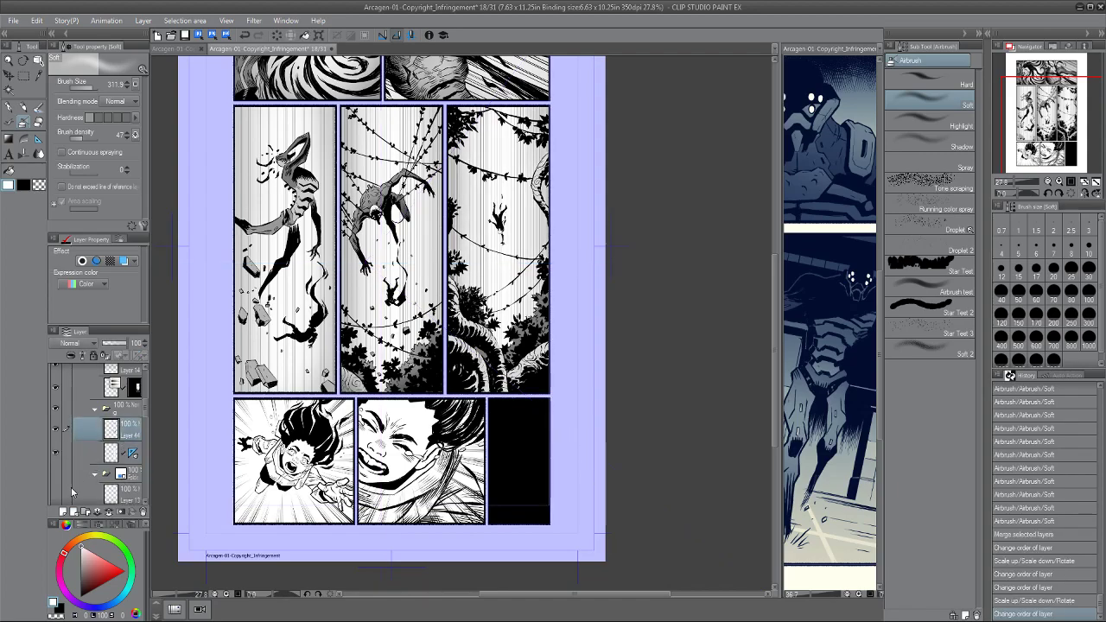
click(63, 511)
click(82, 355)
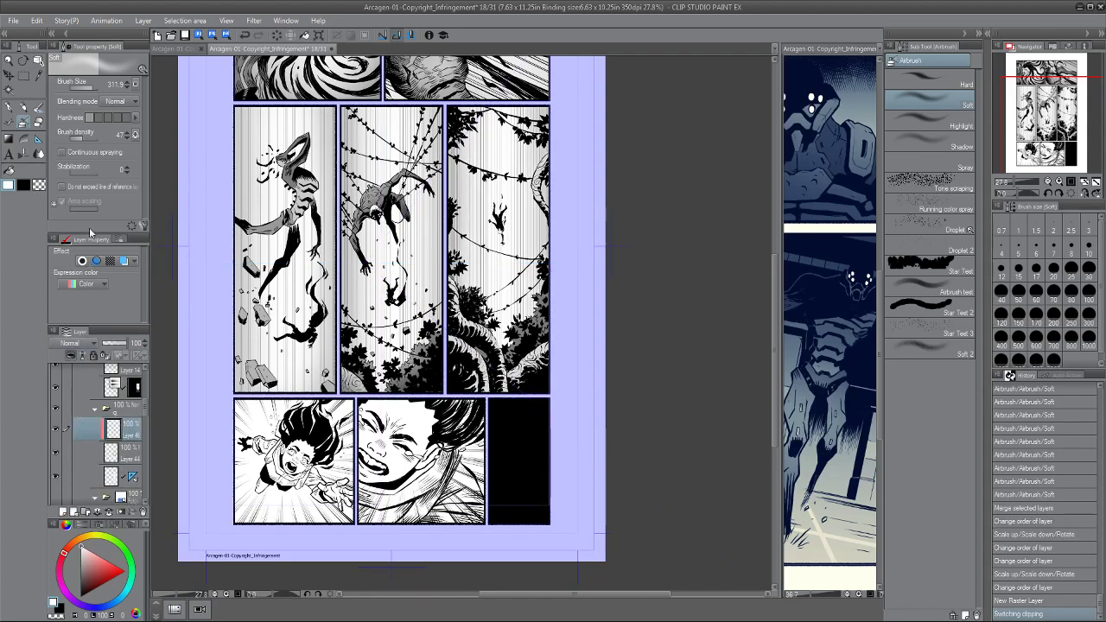
Shade the roots and foliage in the jungle panel's lower part with dark strokes of the Soft airbrush.
key(p)
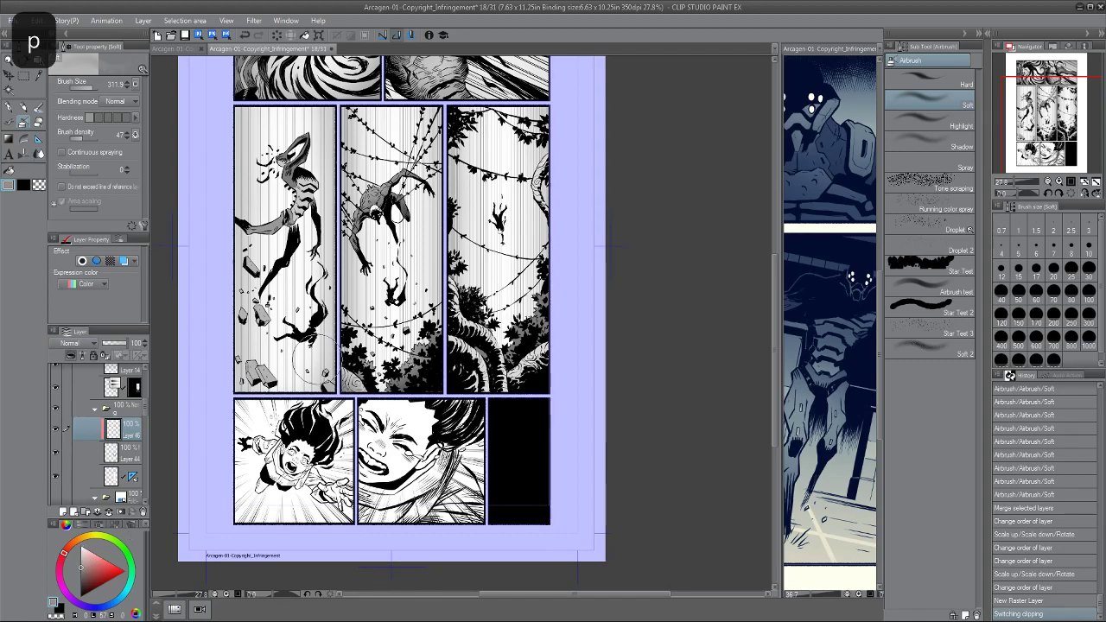
click(21, 125)
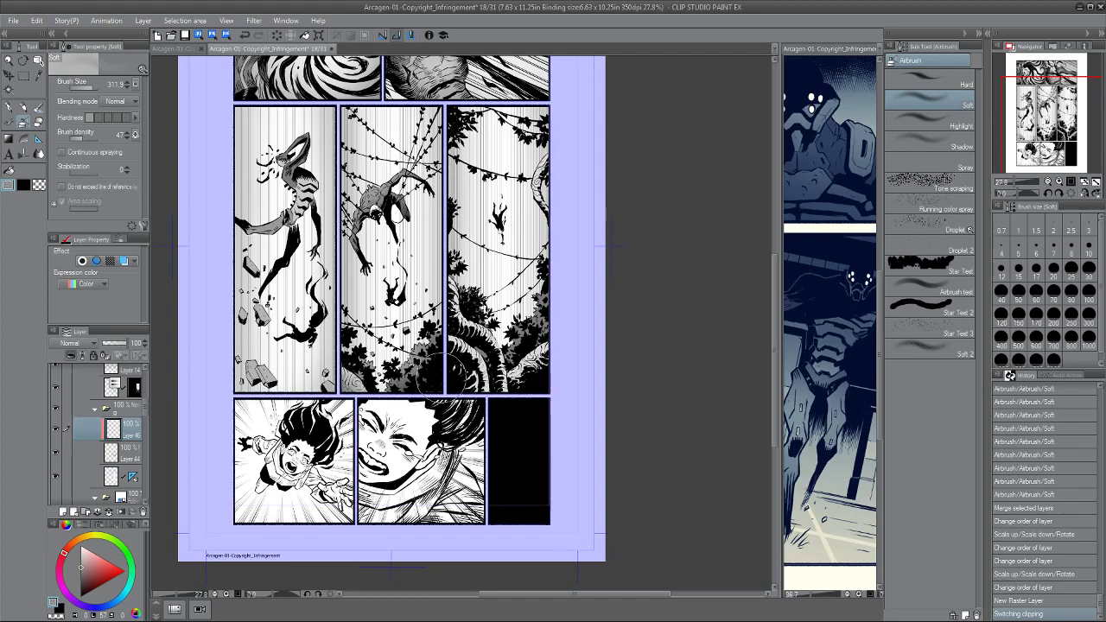
drag(466, 373, 493, 406)
key(alt)
drag(540, 372, 501, 393)
mouse_move(449, 357)
mouse_down()
mouse_move(445, 327)
mouse_move(480, 361)
mouse_move(479, 388)
mouse_move(446, 351)
mouse_up()
mouse_move(447, 350)
mouse_down()
mouse_move(458, 335)
mouse_move(446, 285)
mouse_up()
Lasso the foliage above the root along the jungle panel's lower right edge.
key(l)
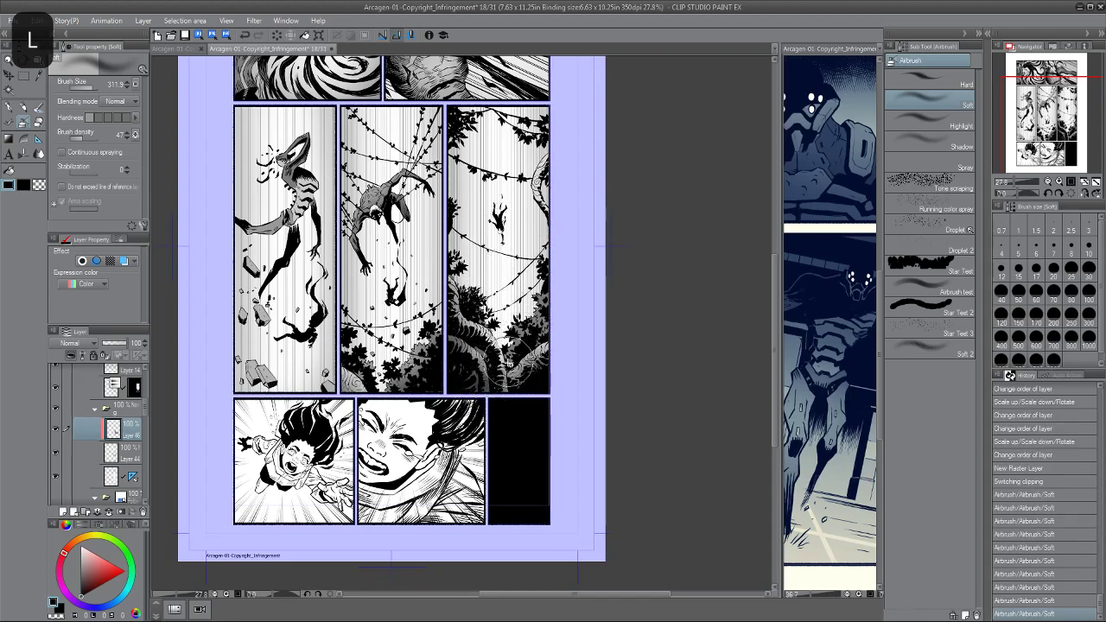
scroll(508, 365, up, 1)
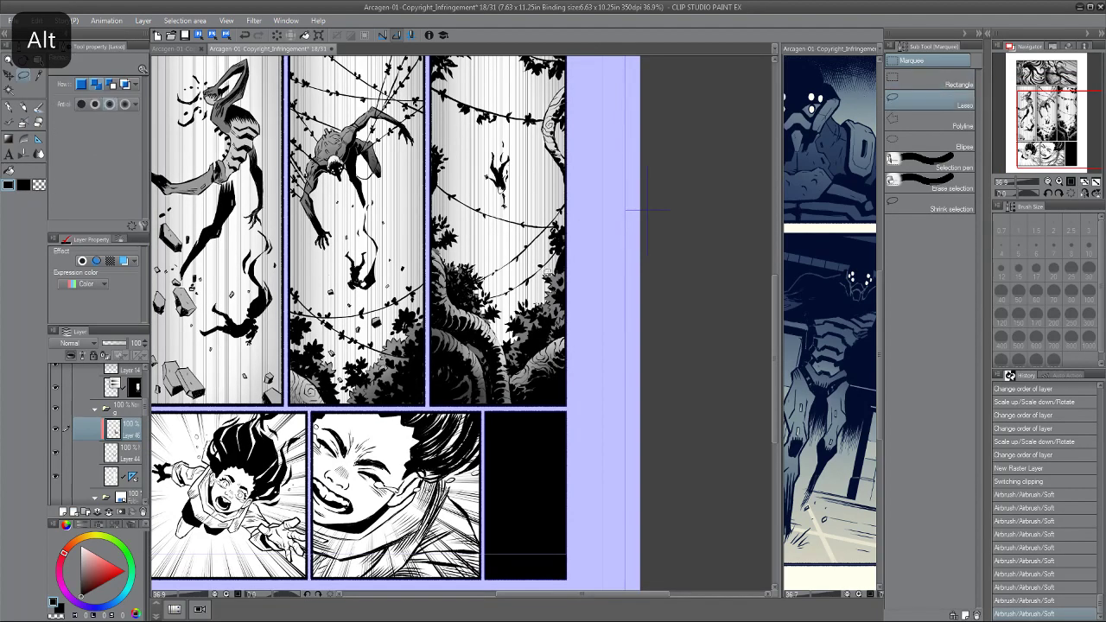
scroll(547, 273, up, 2)
mouse_move(571, 350)
mouse_down()
mouse_move(596, 334)
mouse_move(611, 257)
mouse_move(606, 184)
mouse_move(589, 164)
mouse_move(551, 250)
mouse_up()
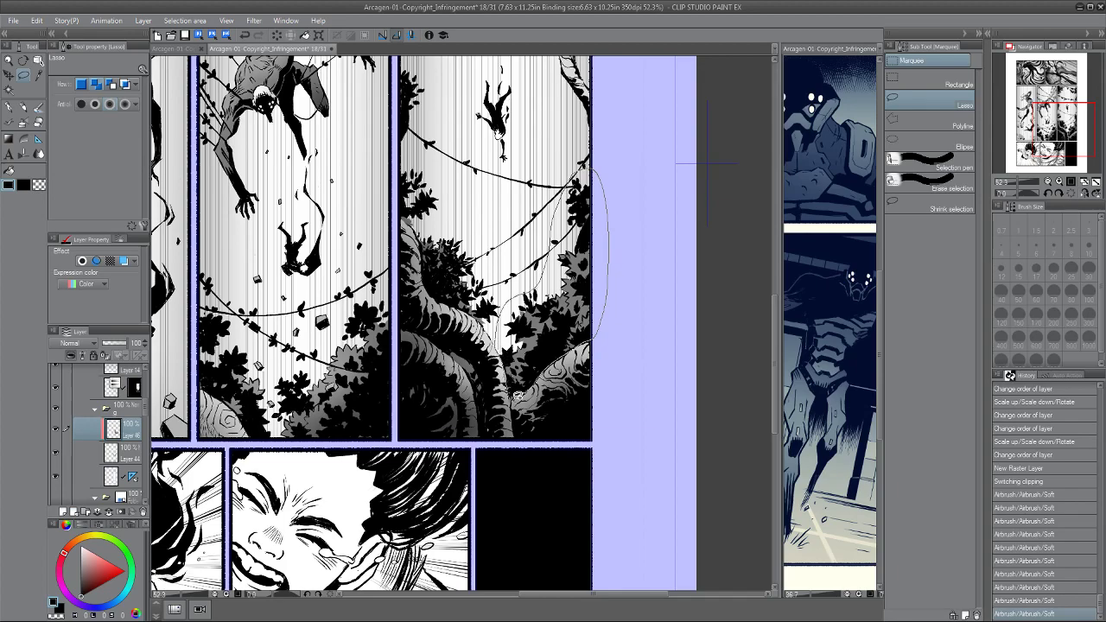
drag(518, 396, 520, 398)
scroll(519, 395, down, 1)
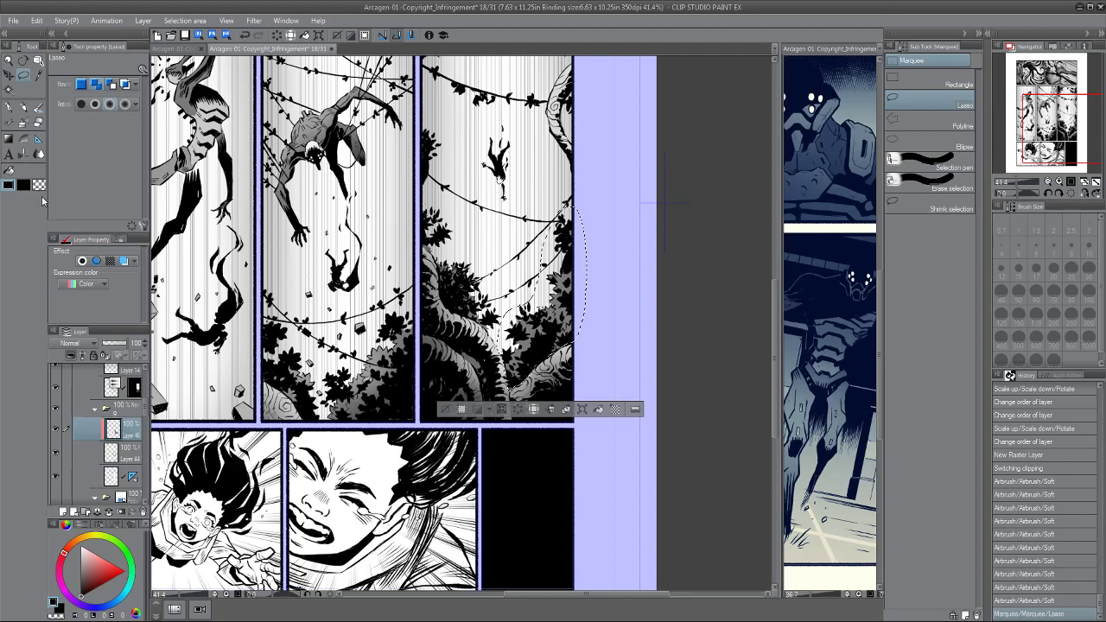
Darken the lower part of the lassoed foliage with the Soft airbrush at a reduced brush size.
click(27, 125)
key(super)
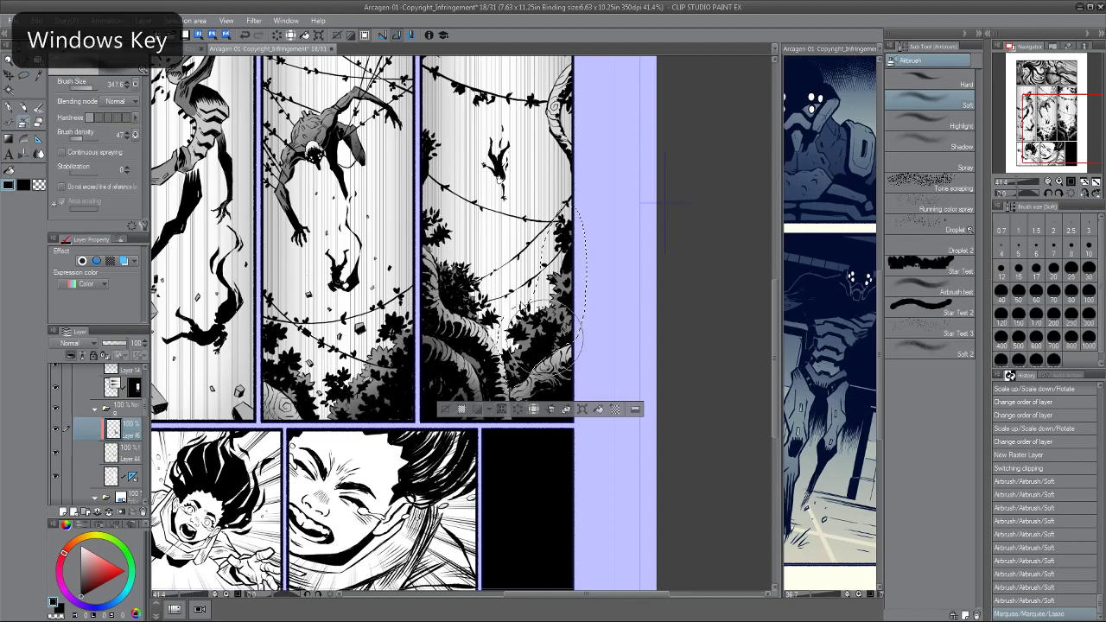
mouse_move(574, 330)
mouse_down()
mouse_move(529, 360)
mouse_move(576, 319)
mouse_move(546, 333)
mouse_move(559, 313)
mouse_move(512, 367)
mouse_up()
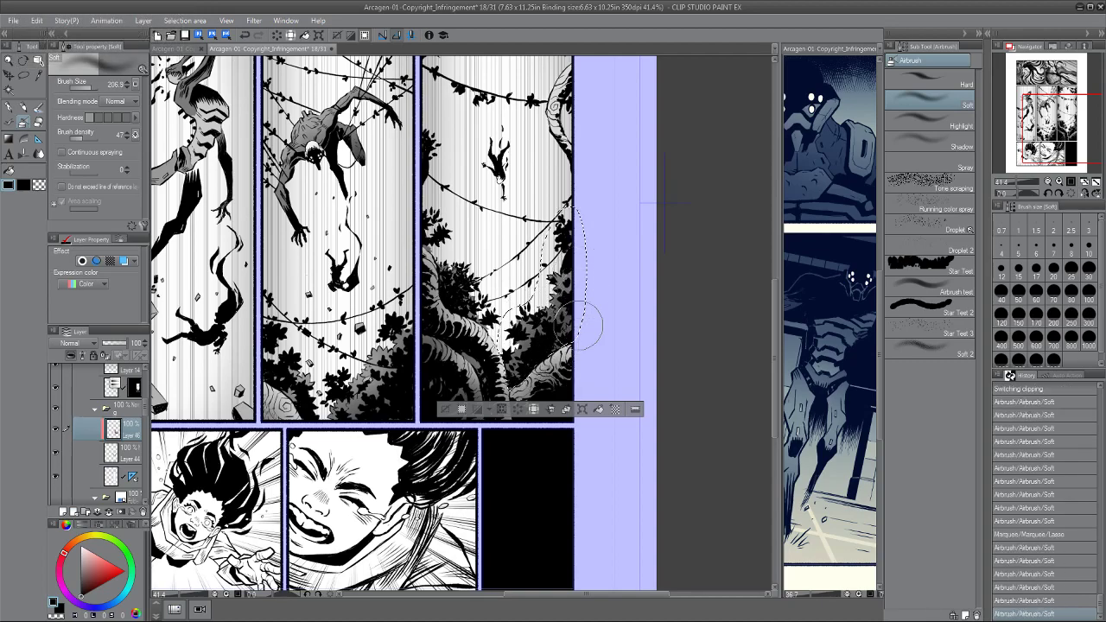
Soften the shading inside the lassoed foliage with the Soft eraser at a brush size of 214.5.
key(e)
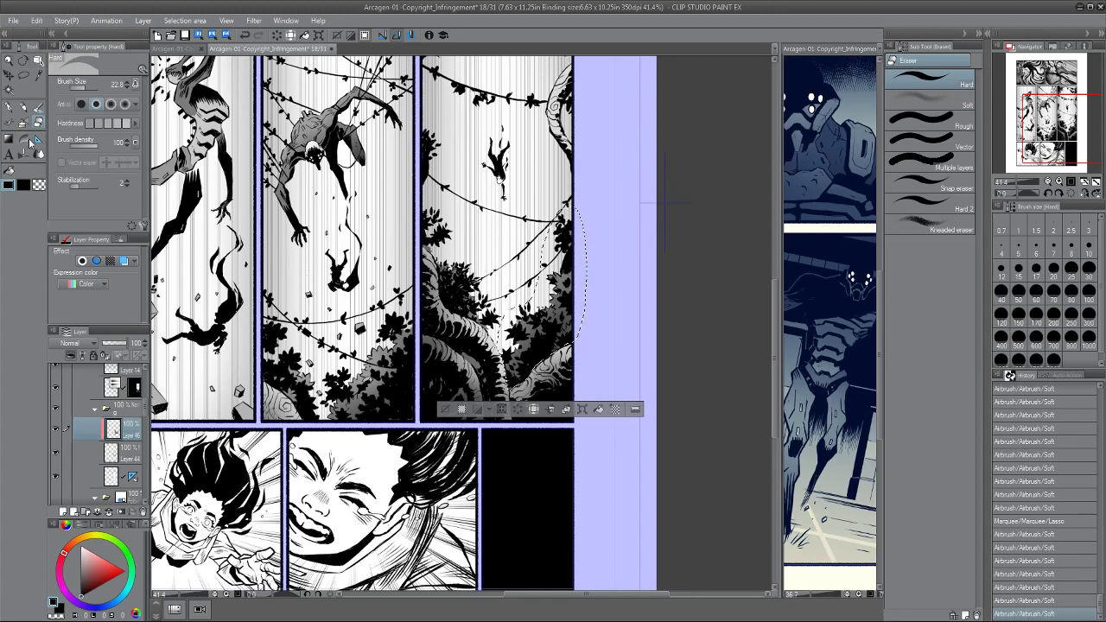
click(908, 108)
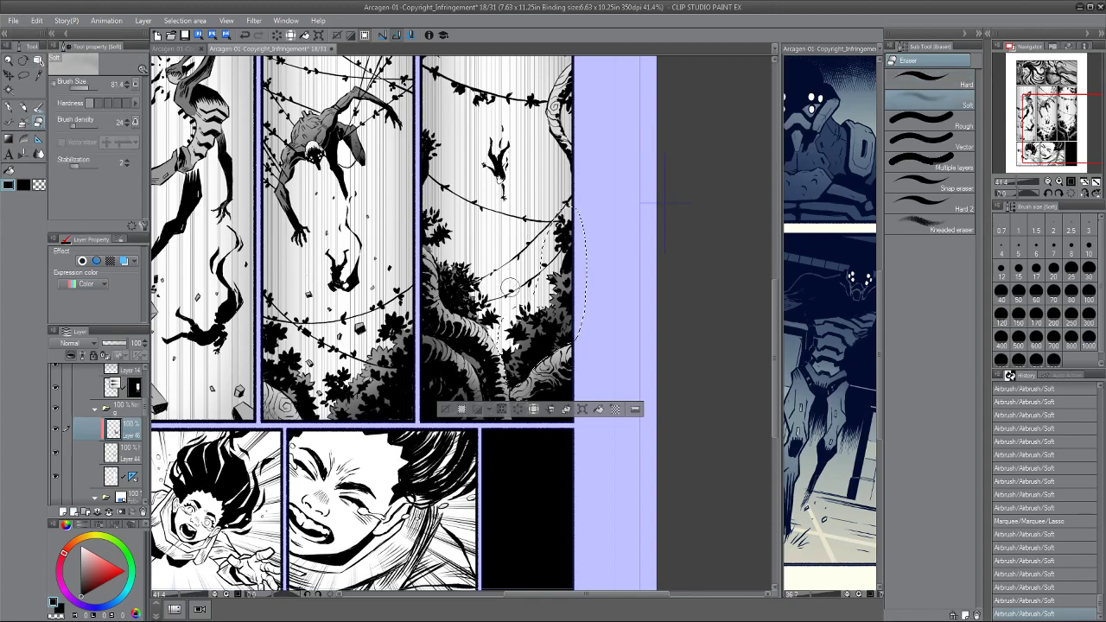
key(super)
mouse_move(511, 320)
mouse_down()
mouse_move(525, 293)
mouse_move(529, 327)
mouse_up()
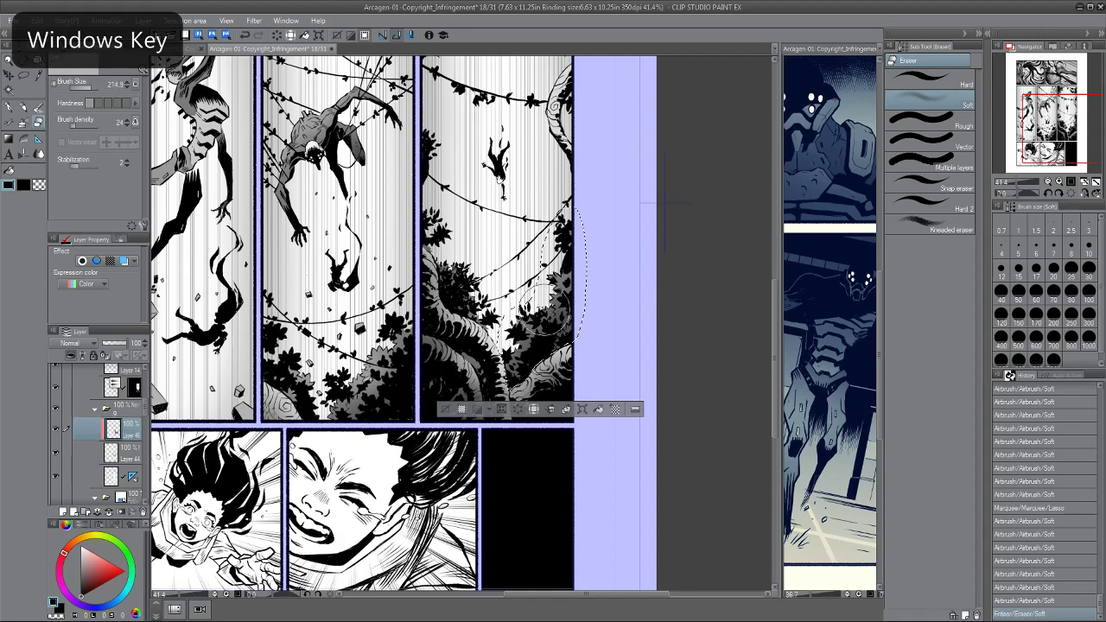
mouse_move(553, 275)
mouse_down()
mouse_move(529, 340)
mouse_move(496, 337)
mouse_up()
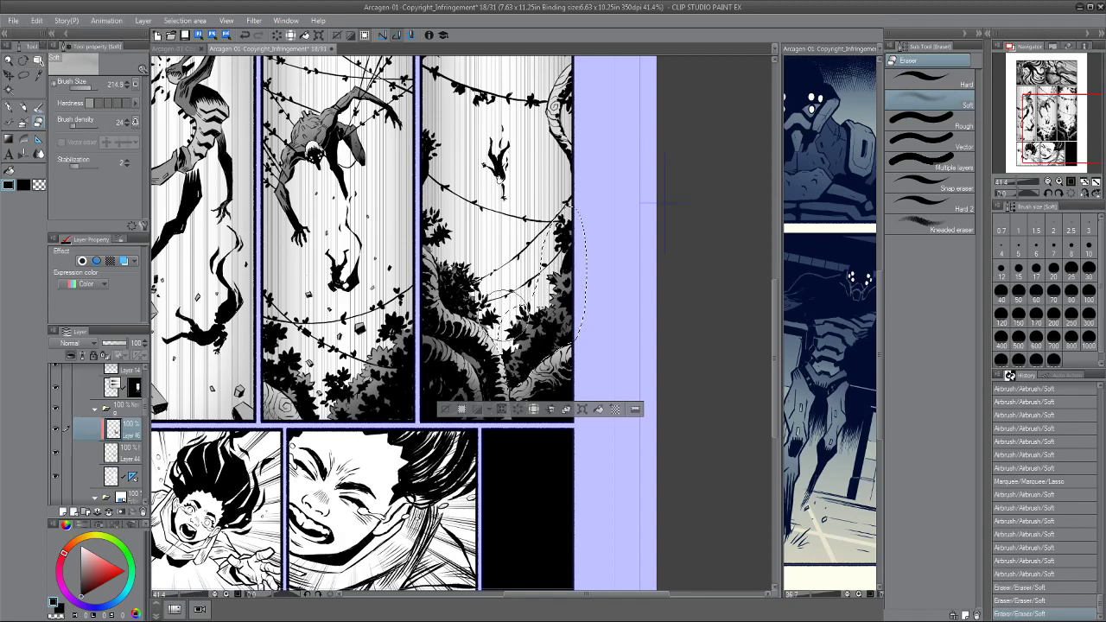
Clear the lasso selection and save the comic page.
key(ctrl+d)
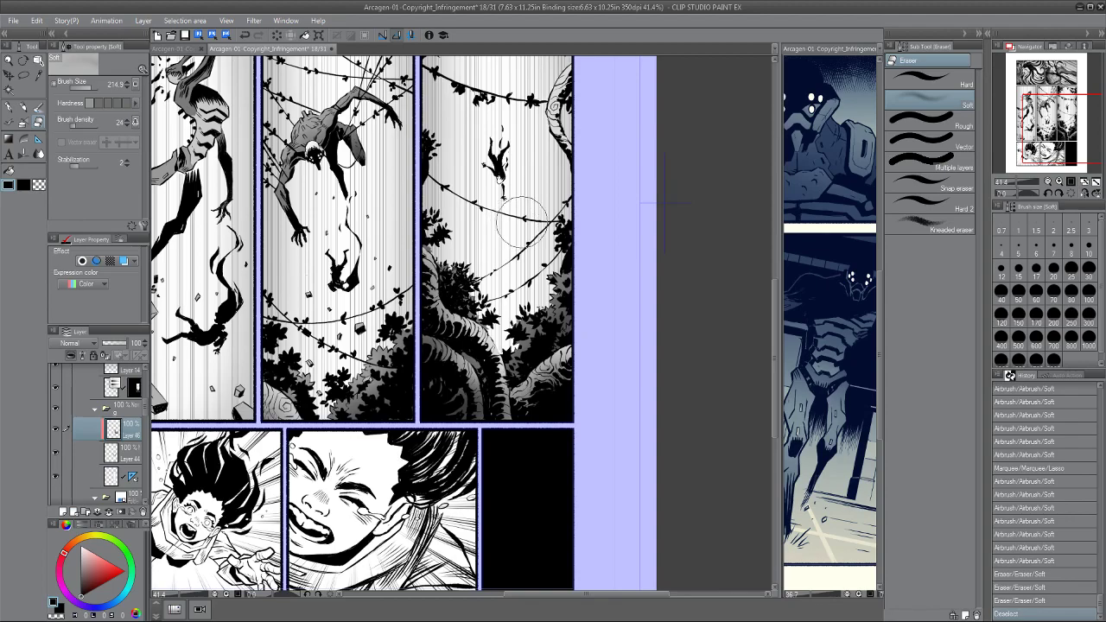
key(alt)
scroll(509, 234, down, 1)
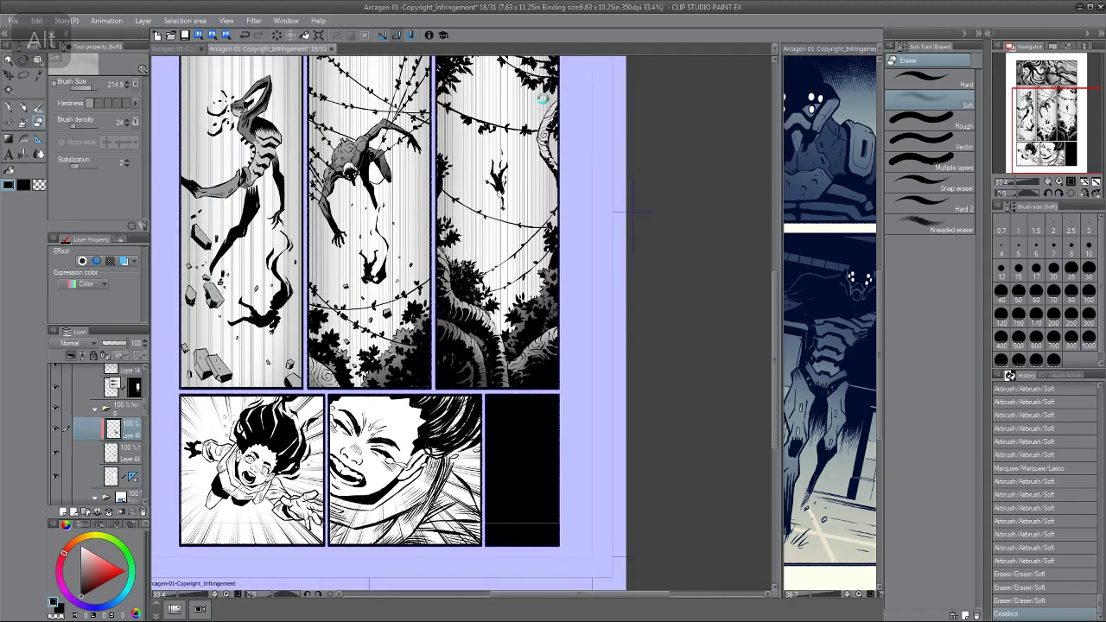
key(ctrl+s)
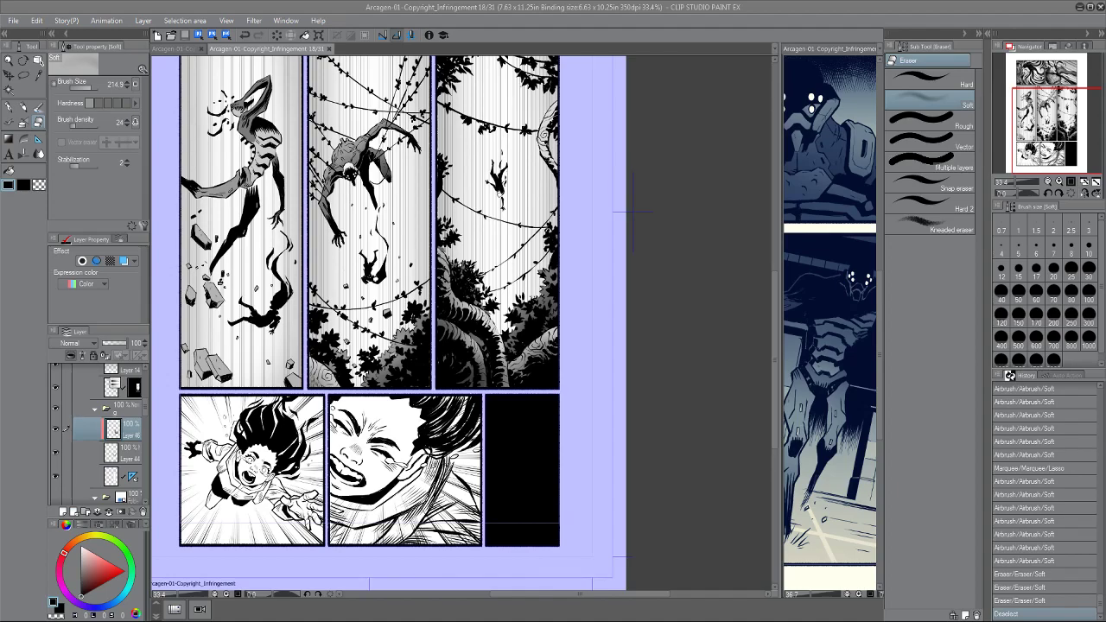
Compare the jungle panel with and without the foliage shading layer, and lighten that shading with the Soft eraser at size 387.5.
drag(208, 135, 249, 227)
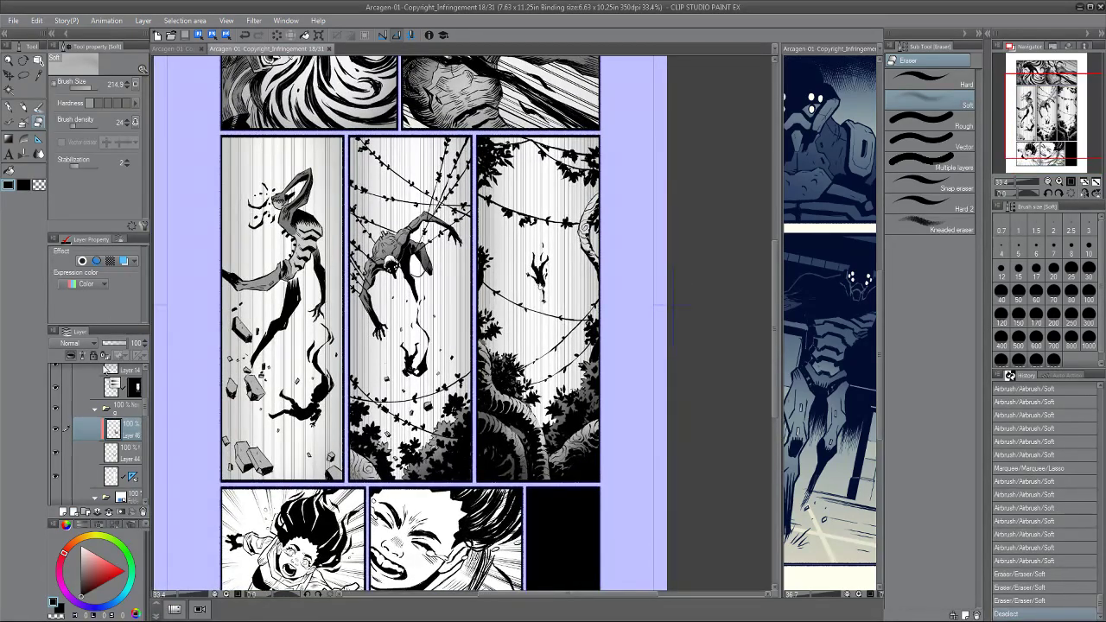
click(56, 431)
click(56, 432)
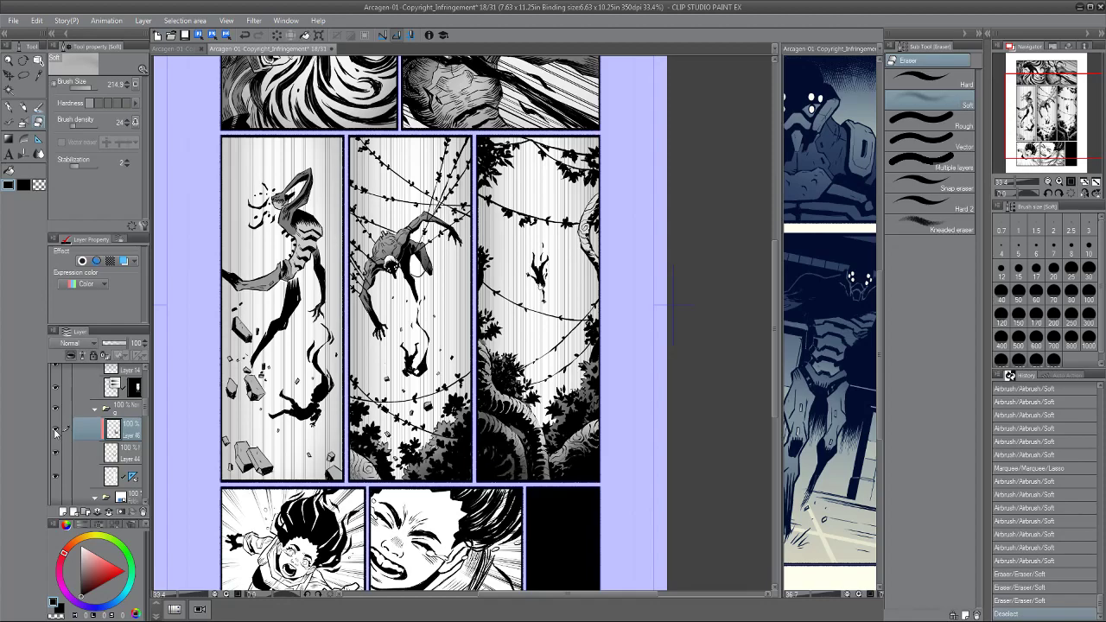
click(59, 433)
click(57, 433)
drag(472, 379, 457, 363)
key(e)
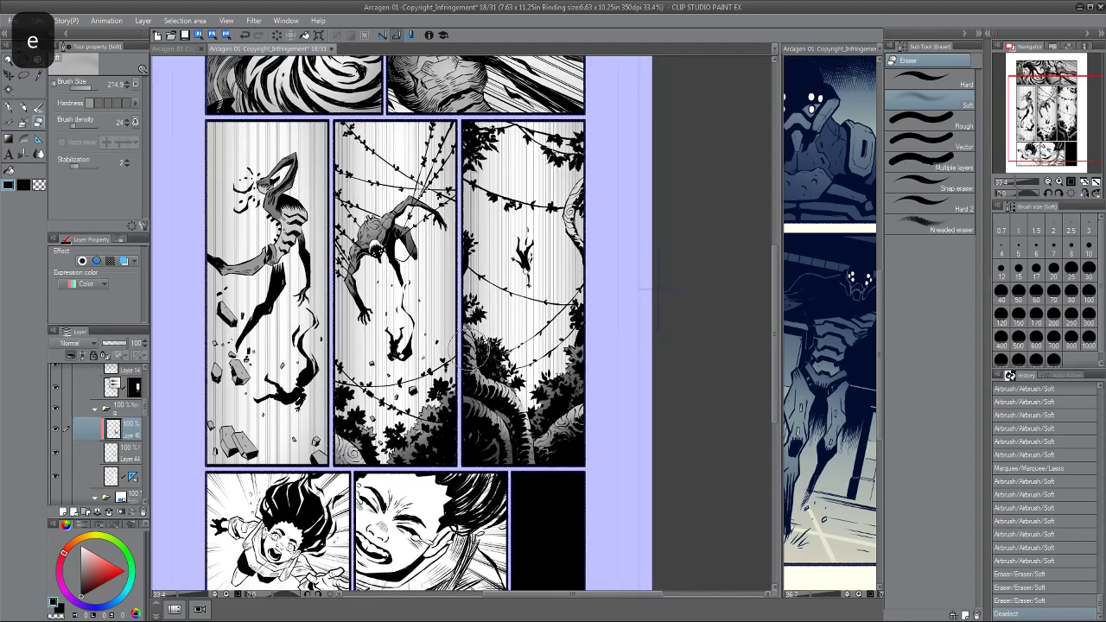
mouse_move(455, 347)
mouse_down()
mouse_move(472, 347)
mouse_move(487, 418)
mouse_up()
mouse_move(483, 416)
mouse_down()
mouse_move(458, 396)
mouse_move(494, 399)
mouse_up()
drag(561, 419, 574, 415)
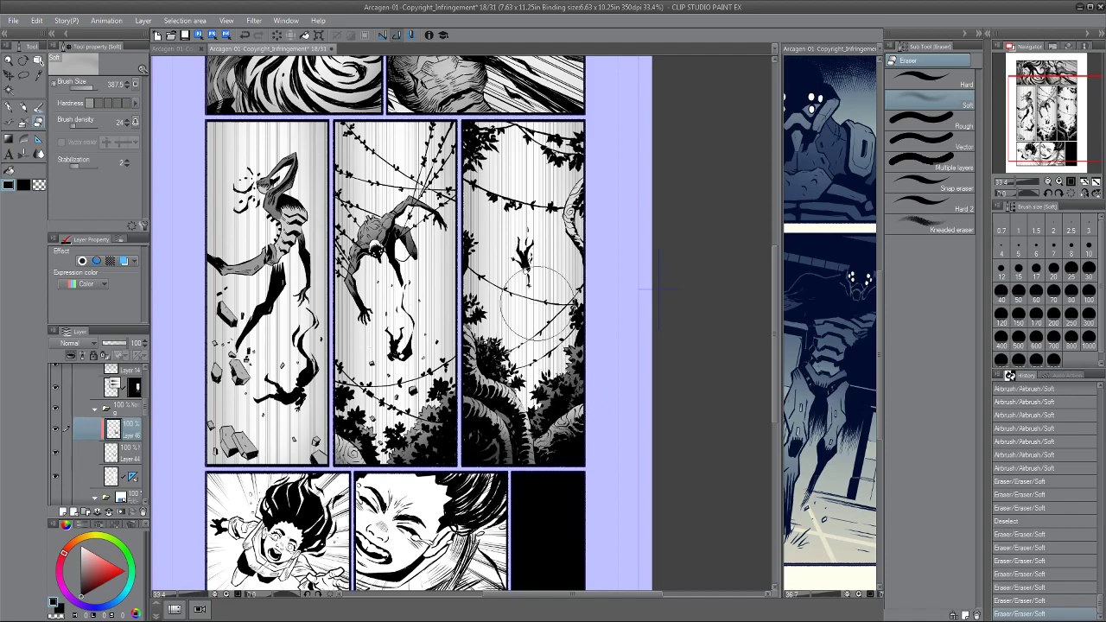
drag(475, 324, 457, 328)
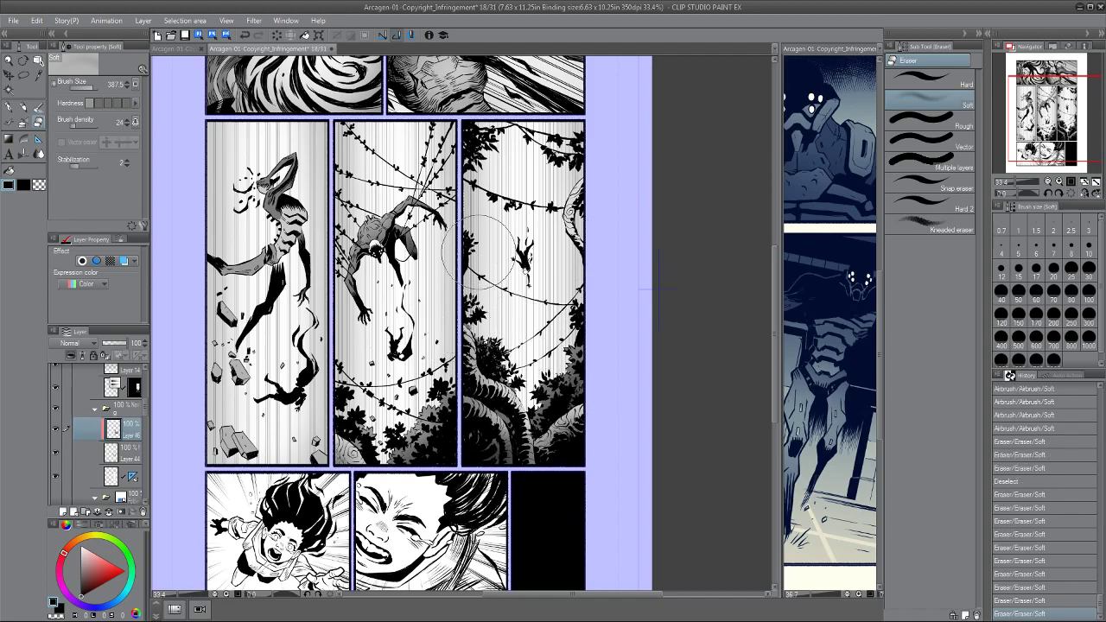
Recheck the jungle shading layers' effect and fade the shading along the panel's right edge with a smaller Soft eraser at size 157.6.
click(55, 429)
click(56, 429)
click(54, 453)
click(54, 455)
key(bracketleft)
key(bracketleft)
key(bracketleft)
key(bracketleft)
key(bracketleft)
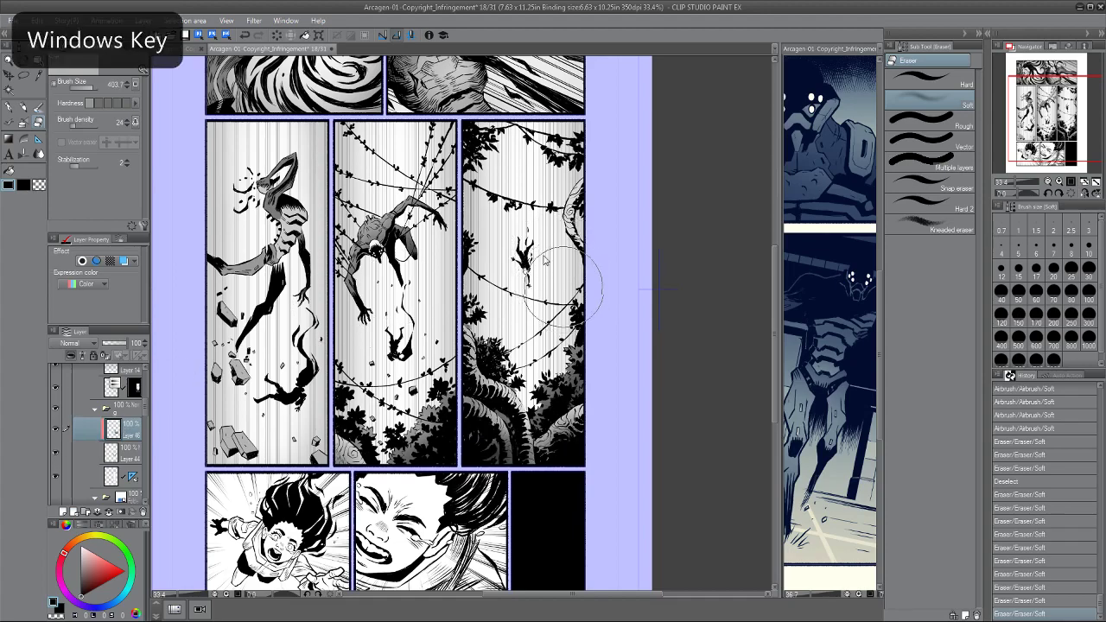
drag(579, 256, 581, 274)
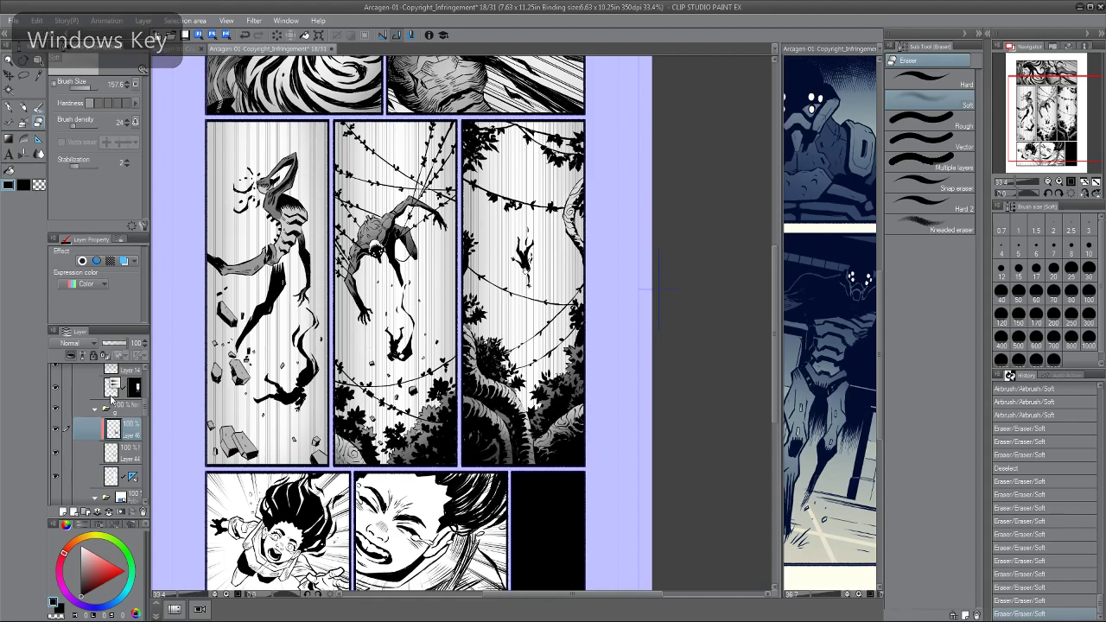
Darken the curved tree trunk on the jungle panel's upper right edge with the Soft airbrush at size 206.9.
click(29, 136)
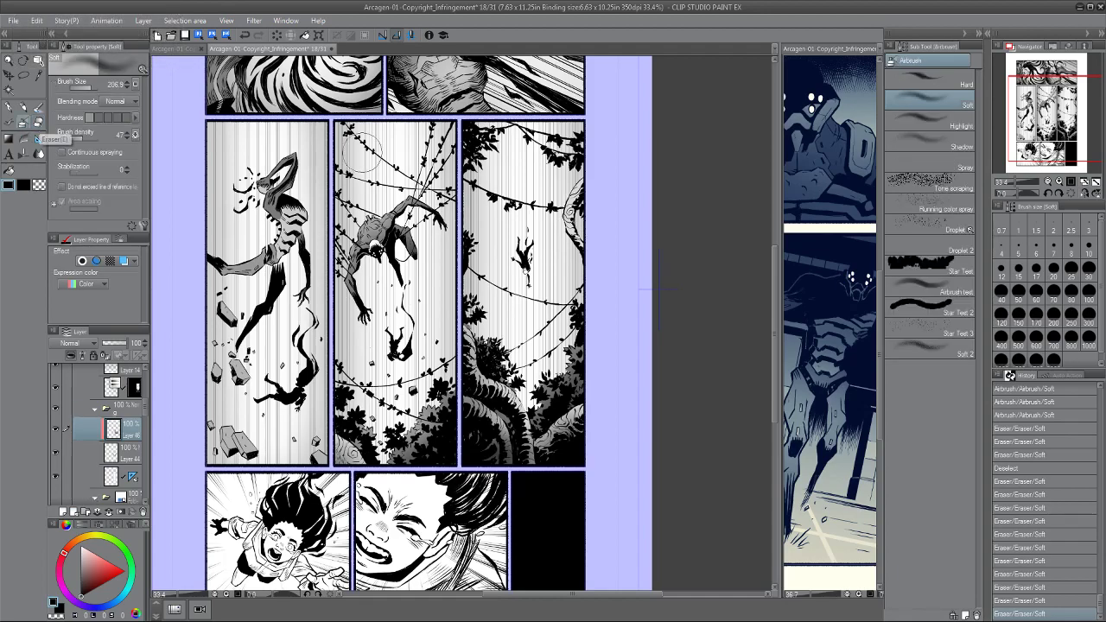
drag(576, 235, 581, 269)
mouse_move(572, 196)
mouse_down()
mouse_move(585, 271)
mouse_move(584, 248)
mouse_up()
drag(583, 245, 568, 188)
mouse_move(518, 237)
mouse_down()
mouse_move(490, 217)
mouse_move(547, 230)
mouse_move(533, 241)
mouse_move(584, 183)
mouse_up()
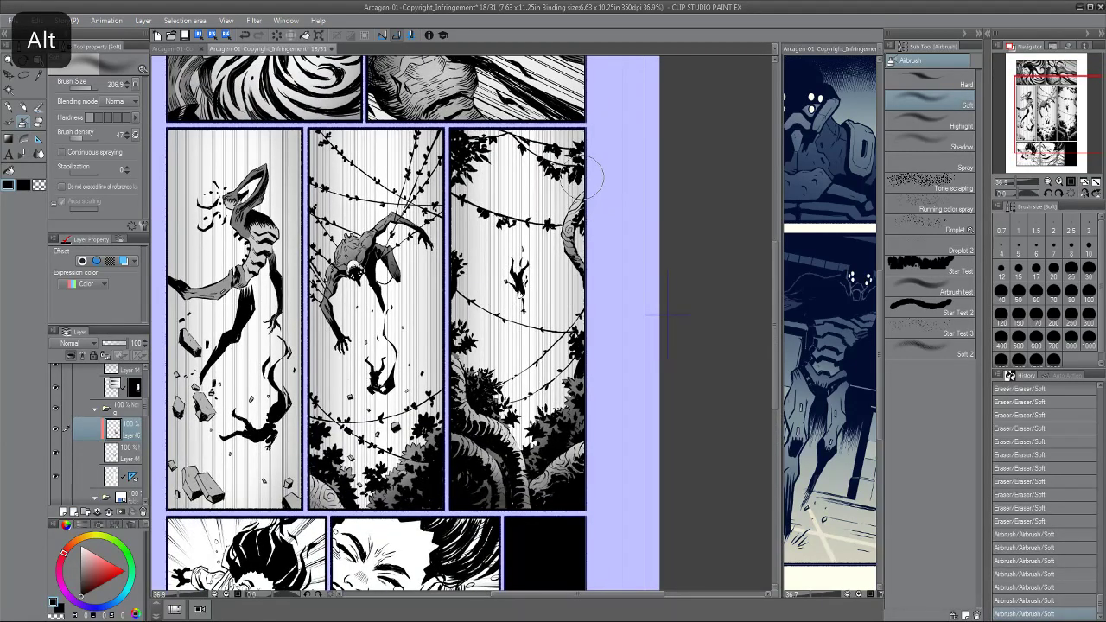
Make the jungle panel's ink line layer above Layer 14 the active layer.
drag(437, 374, 412, 299)
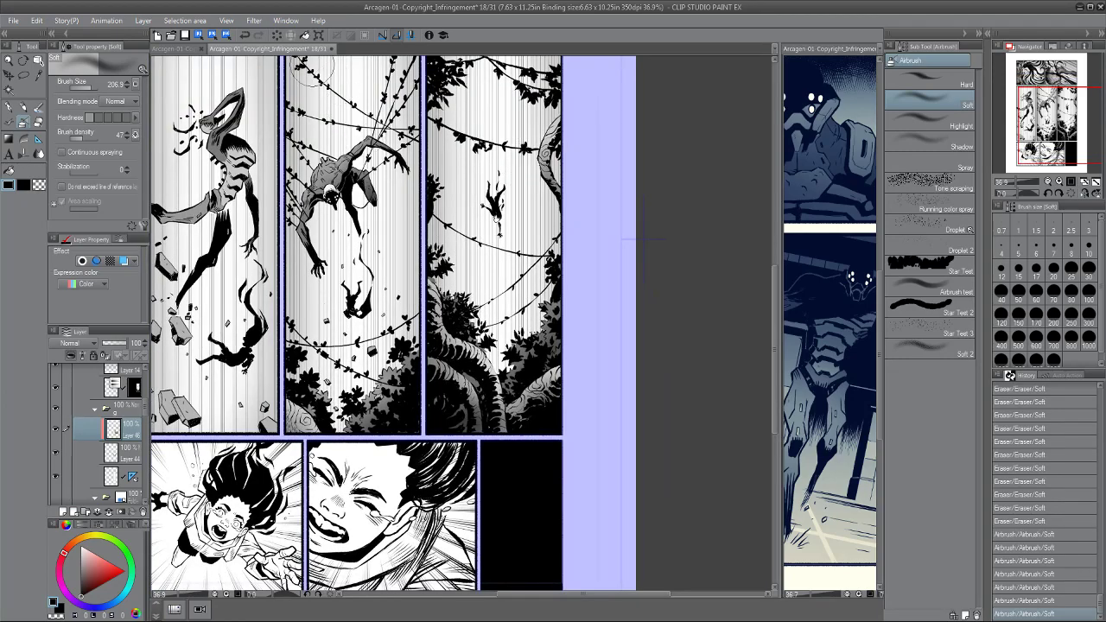
drag(413, 218, 418, 275)
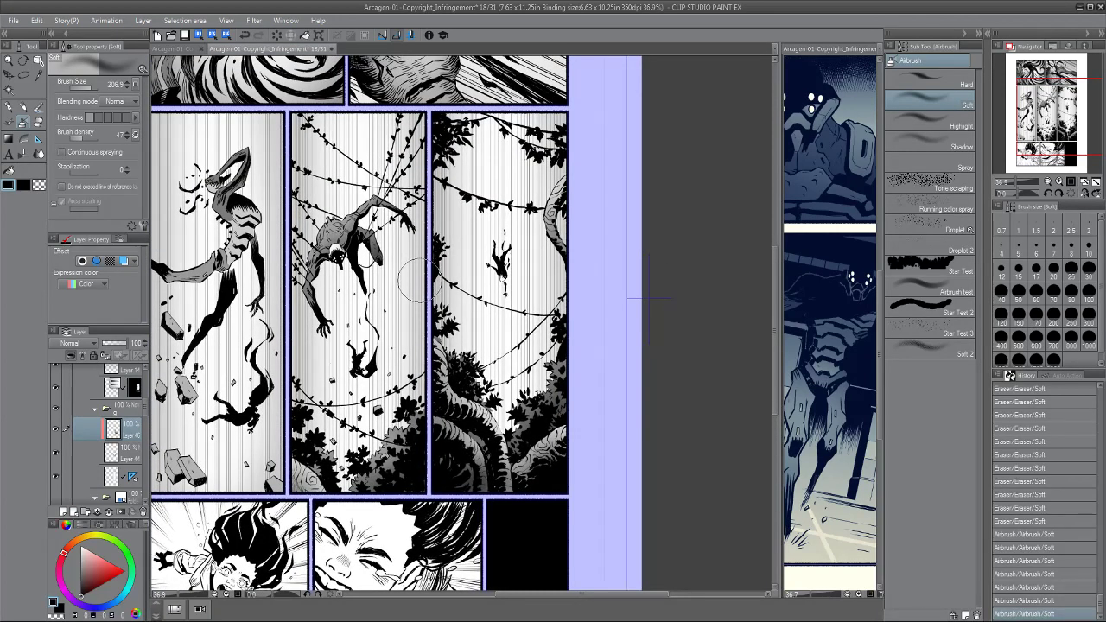
drag(401, 221, 406, 216)
scroll(95, 410, up, 3)
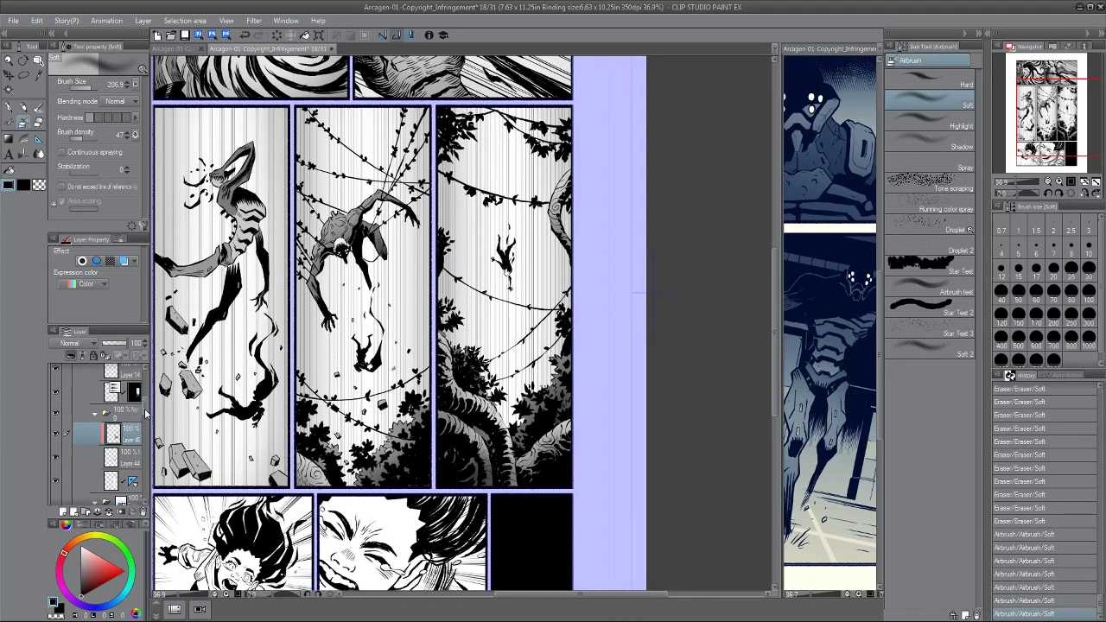
click(57, 385)
click(57, 385)
click(126, 386)
Ink leaves on the hanging vine near the jungle panel's upper right corner with Textured pen 4.
drag(423, 233, 396, 295)
key(p)
key(alt)
scroll(624, 354, up, 3)
key(p)
mouse_move(535, 197)
mouse_down()
mouse_move(526, 207)
mouse_move(481, 200)
mouse_move(480, 213)
mouse_move(508, 231)
mouse_move(492, 233)
mouse_up()
Refine the leaves on the jungle panel's topmost vine, alternating the Hard eraser and Textured pen 4.
key(e)
key(BackSpace)
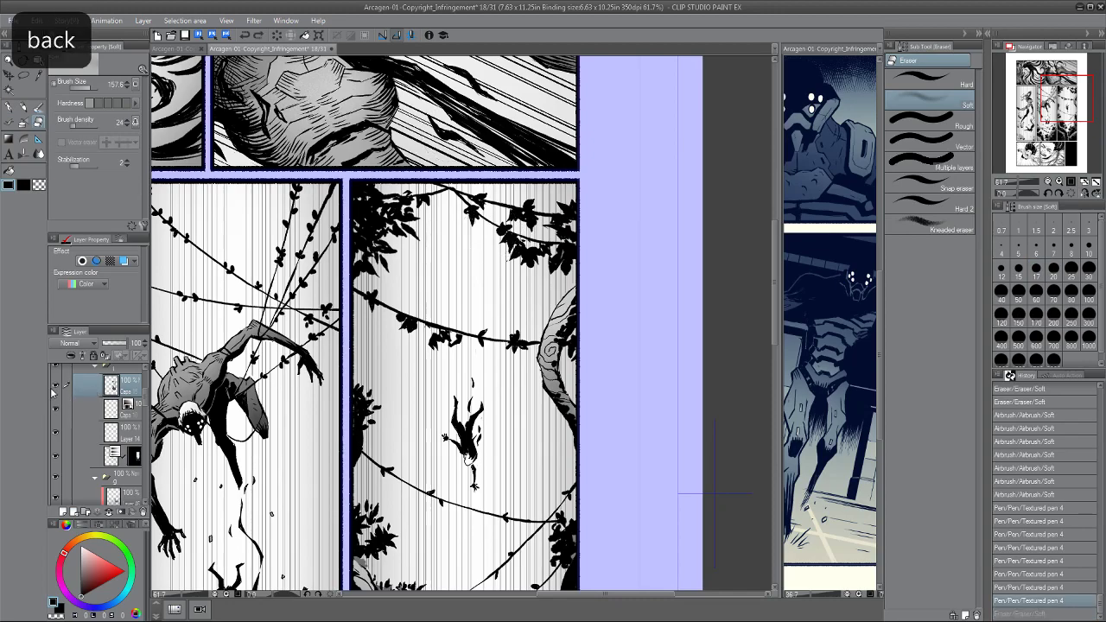
click(53, 389)
click(53, 389)
key(e)
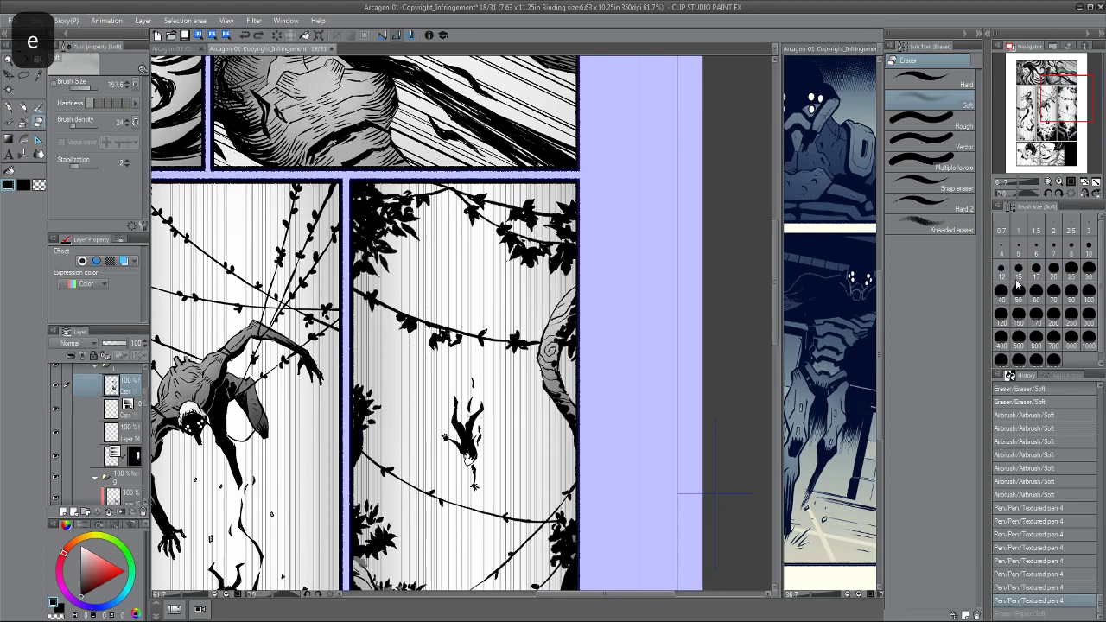
click(911, 80)
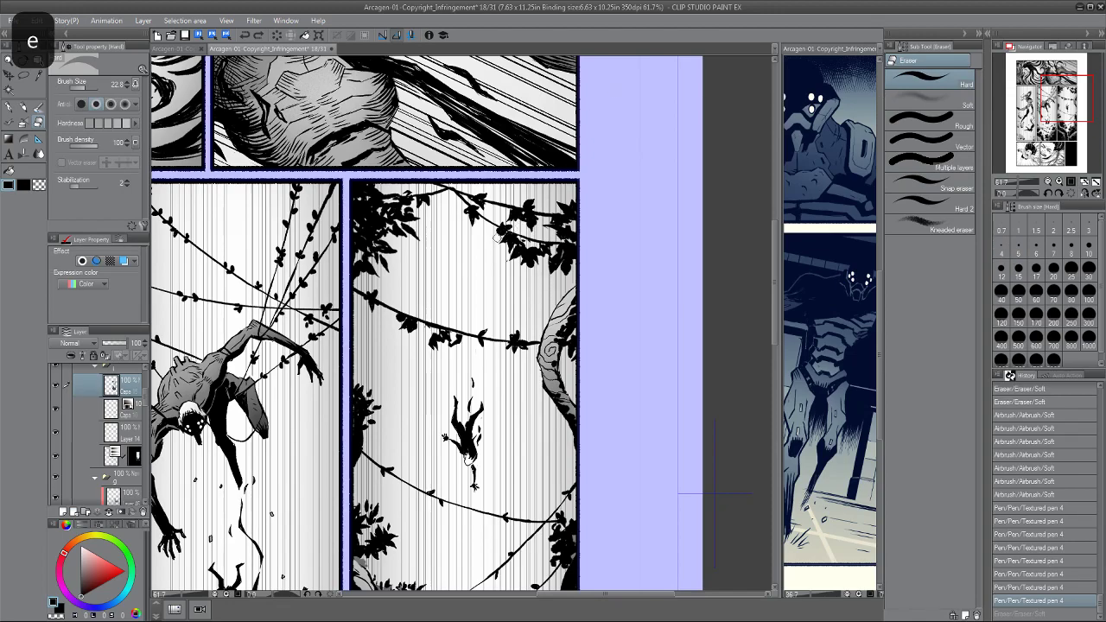
key(p)
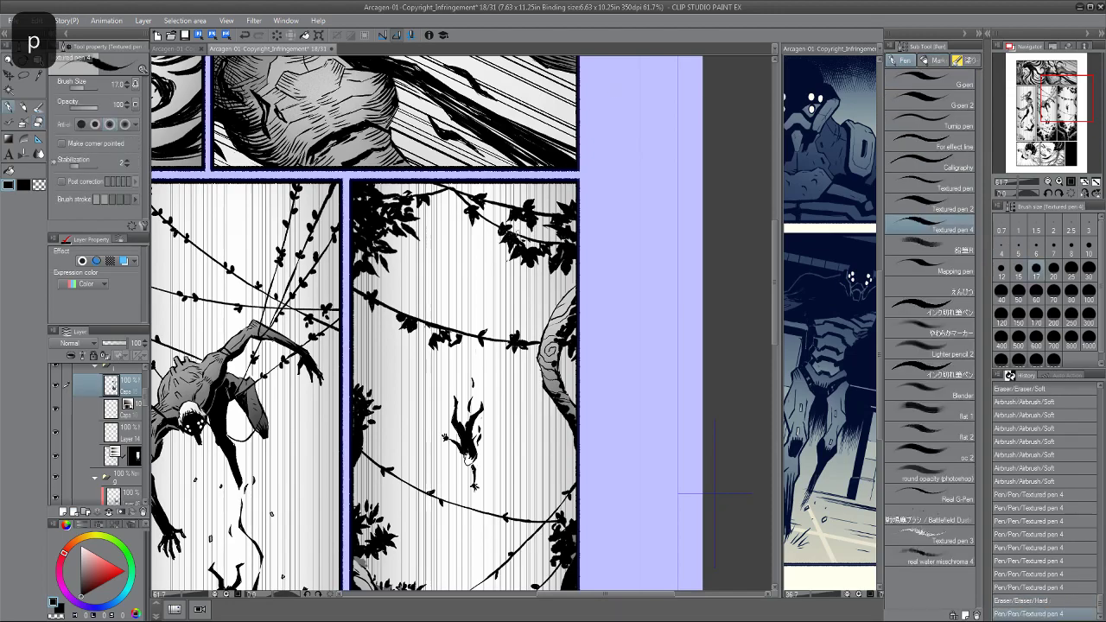
mouse_move(514, 230)
mouse_down()
mouse_move(506, 224)
mouse_move(495, 241)
mouse_move(546, 238)
mouse_move(524, 200)
mouse_up()
key(e)
key(p)
key(e)
Reshape the central leaf cluster on the vine above the falling figure with Textured pen 4 and the Hard eraser.
scroll(691, 471, down, 1)
key(p)
drag(421, 275, 422, 280)
drag(428, 277, 410, 285)
key(e)
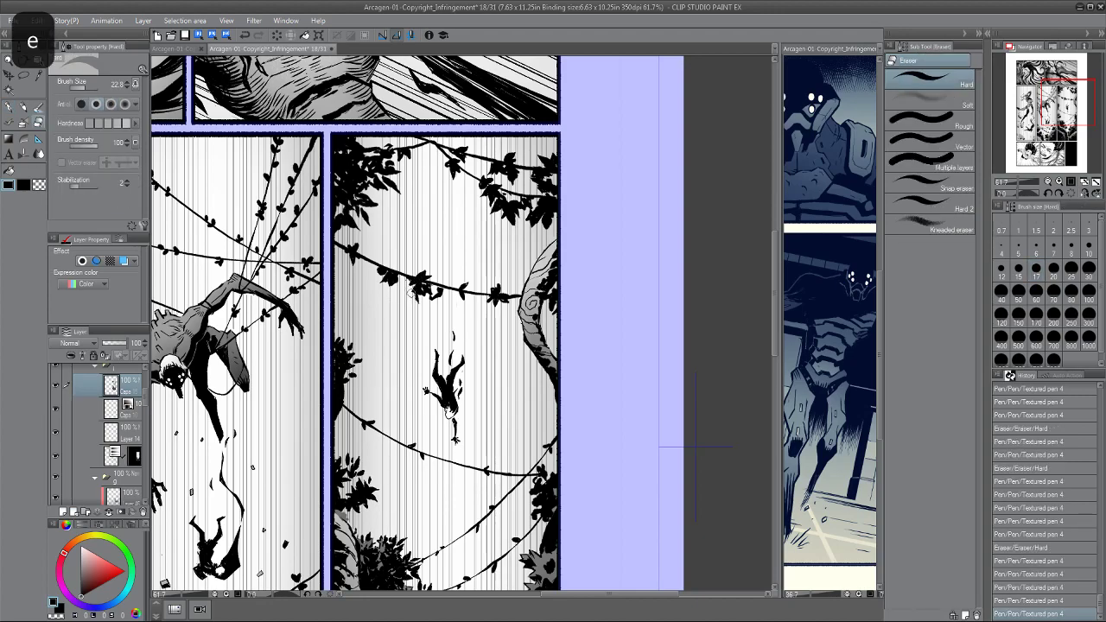
key(p)
drag(438, 292, 423, 297)
key(e)
click(435, 289)
Ink and trim the leaf cluster toward the left end of the vine above the falling figure.
key(p)
click(386, 265)
drag(380, 269, 385, 273)
key(e)
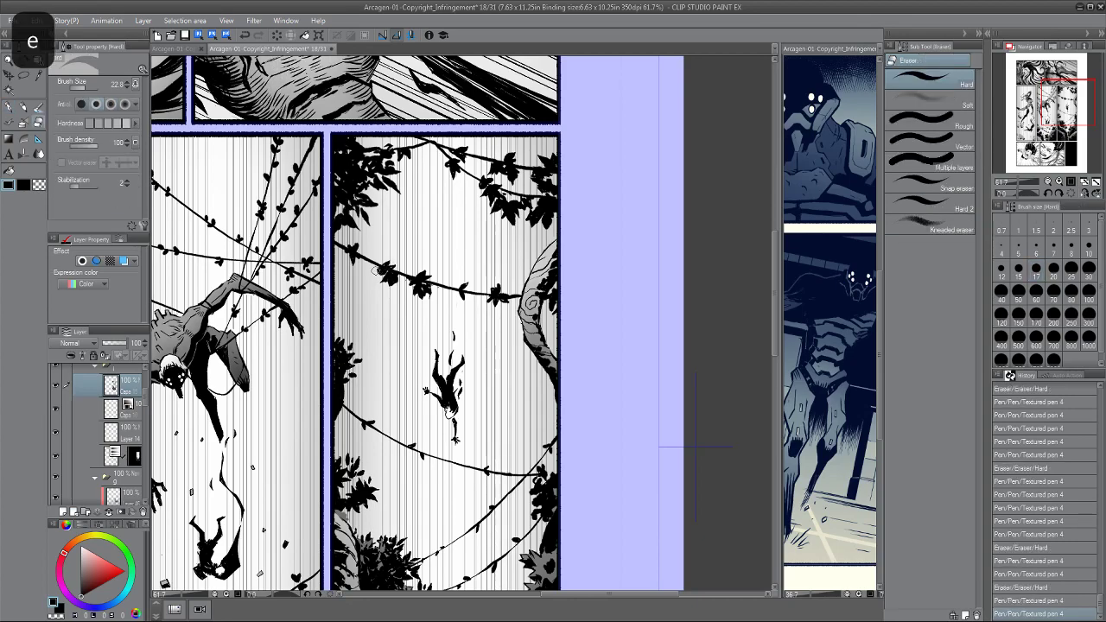
click(376, 273)
key(p)
click(378, 273)
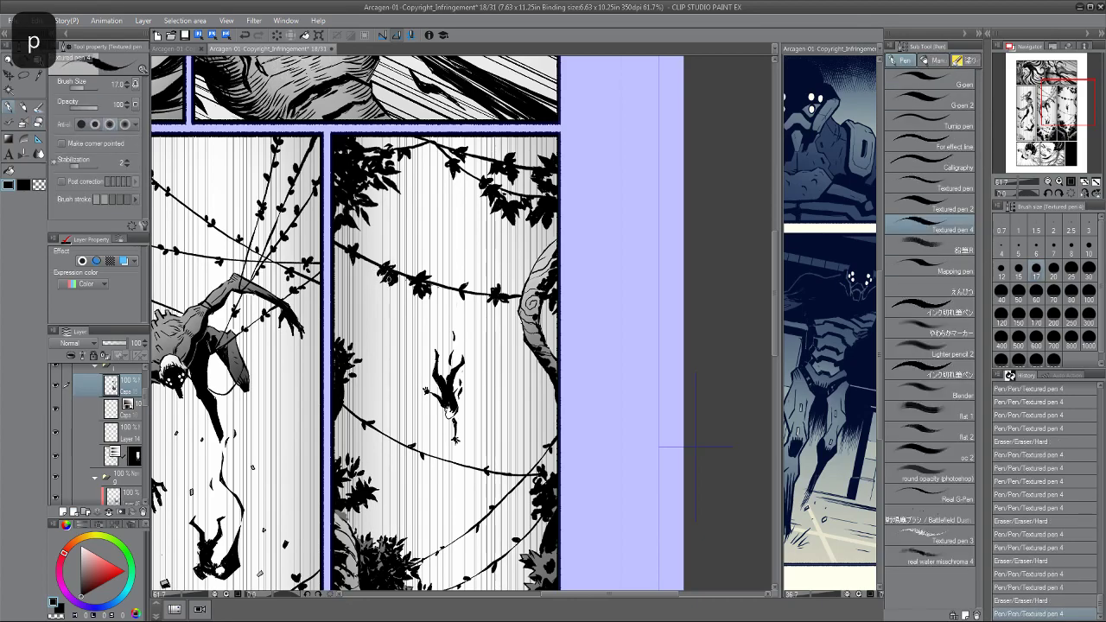
click(392, 284)
click(393, 285)
drag(393, 289, 412, 230)
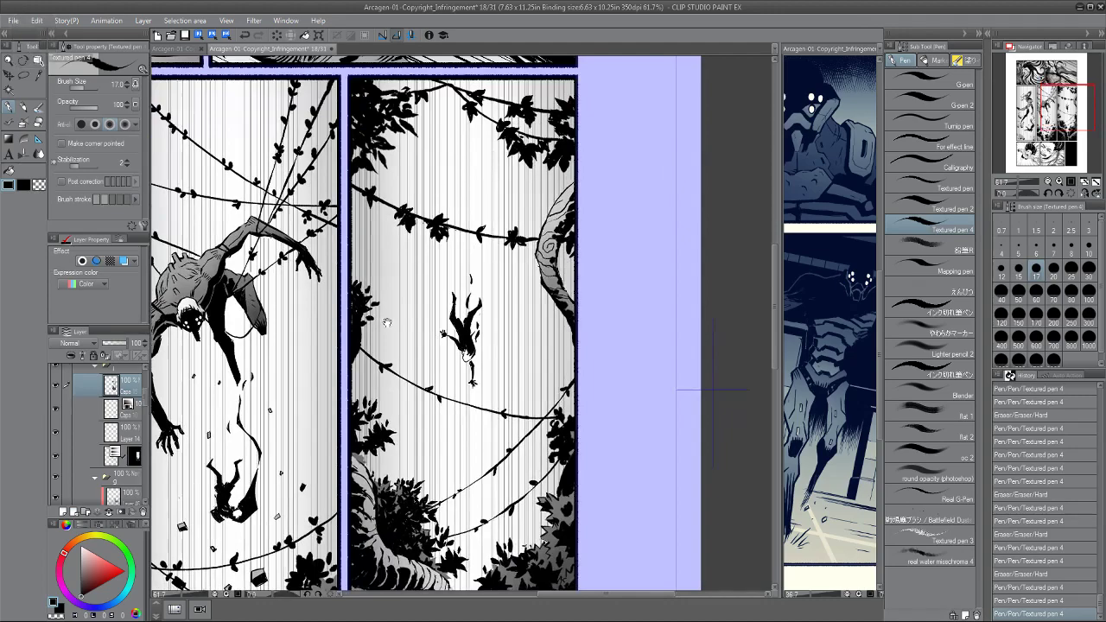
Ink a fuller leaf near the left end of the vine below the falling figure and clean up the nearby edge with the Hard eraser.
drag(387, 322, 387, 255)
key(p)
click(377, 297)
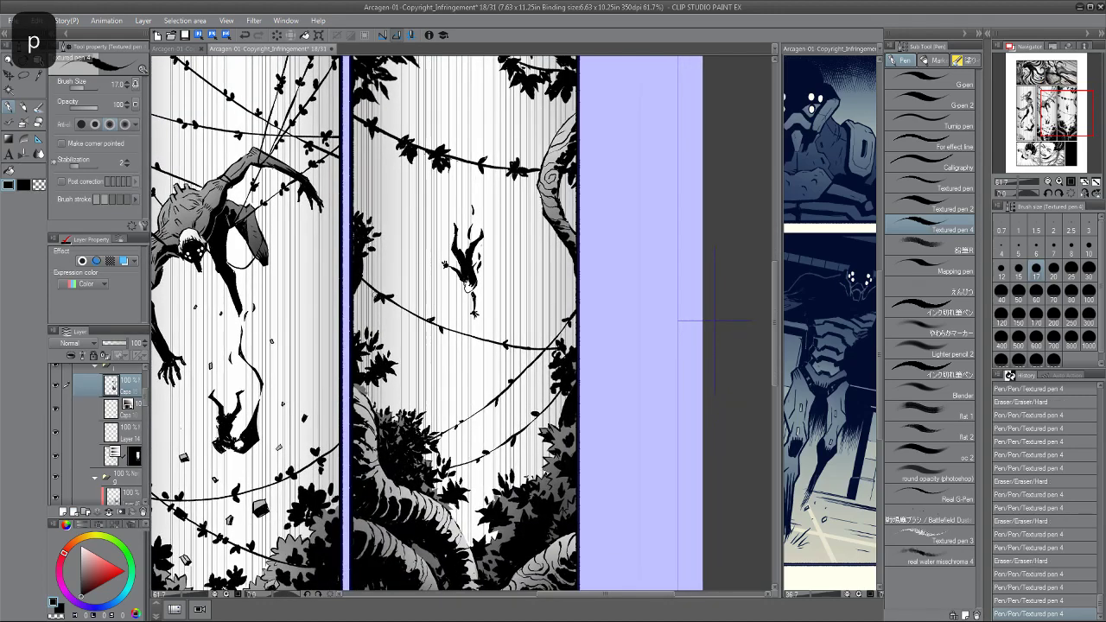
drag(714, 321, 708, 292)
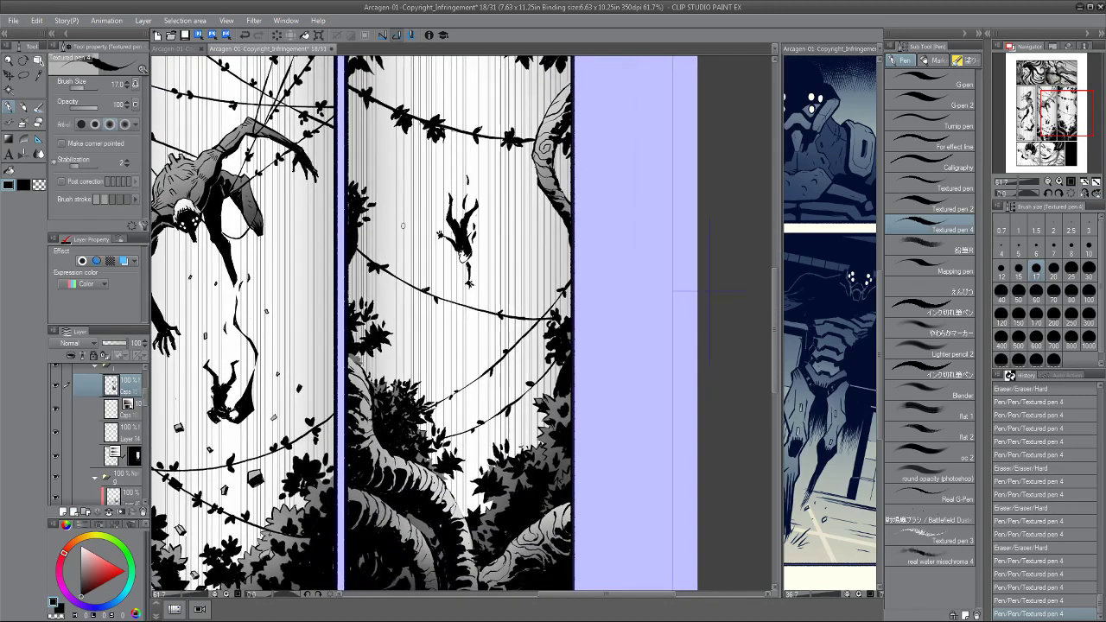
mouse_move(372, 267)
mouse_down()
mouse_move(342, 281)
mouse_move(368, 313)
mouse_up()
key(p)
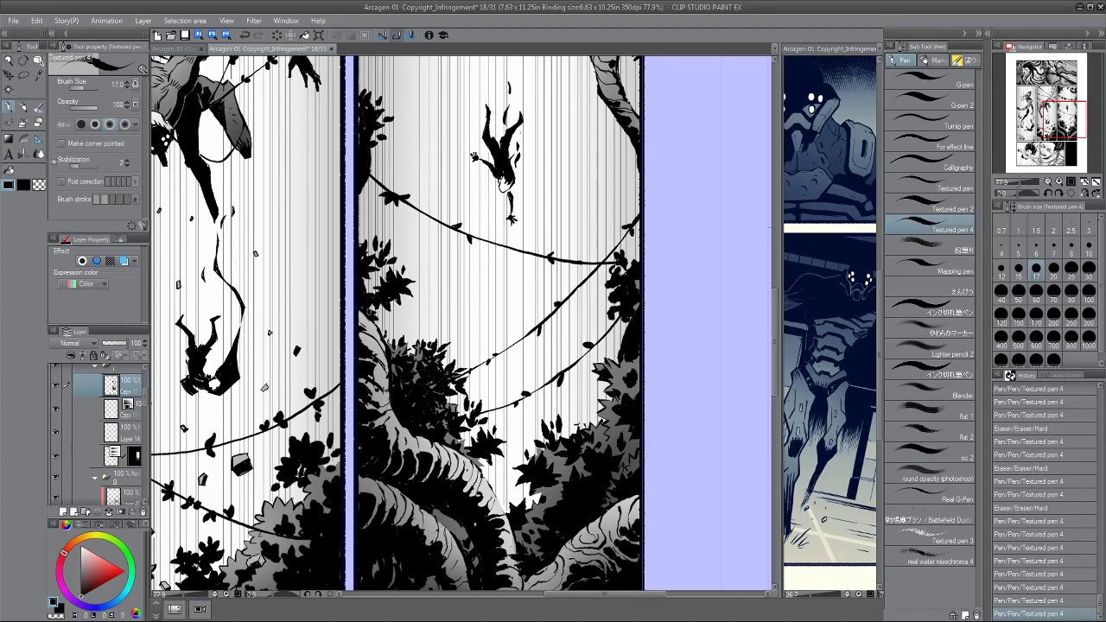
key(e)
click(362, 315)
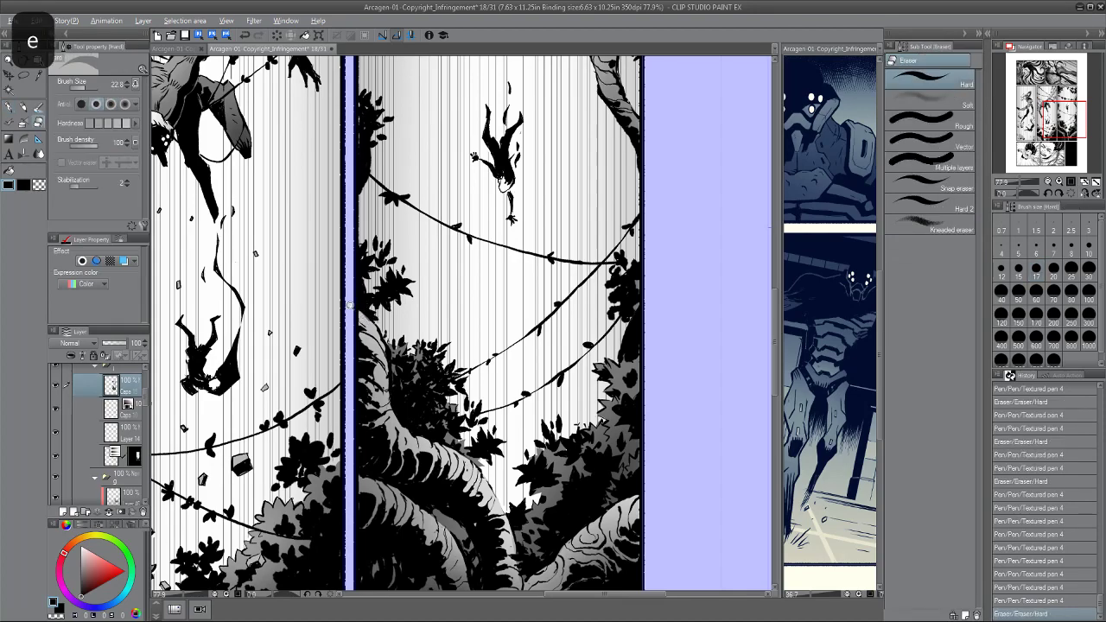
Ink leaves on the lower vines descending from the jungle panel's right edge with Textured pen 4.
scroll(337, 286, down, 3)
scroll(504, 280, up, 3)
key(p)
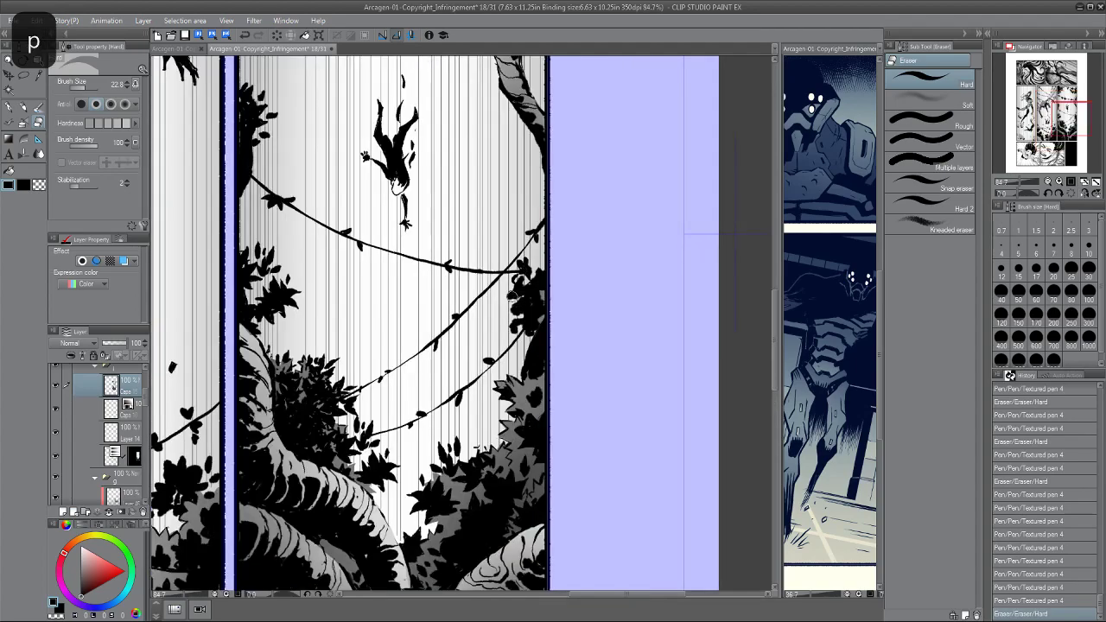
mouse_move(508, 289)
mouse_down()
mouse_move(542, 269)
mouse_move(516, 273)
mouse_move(542, 267)
mouse_move(475, 247)
mouse_up()
key(p)
drag(482, 332, 478, 329)
drag(483, 328, 482, 329)
drag(468, 257, 479, 218)
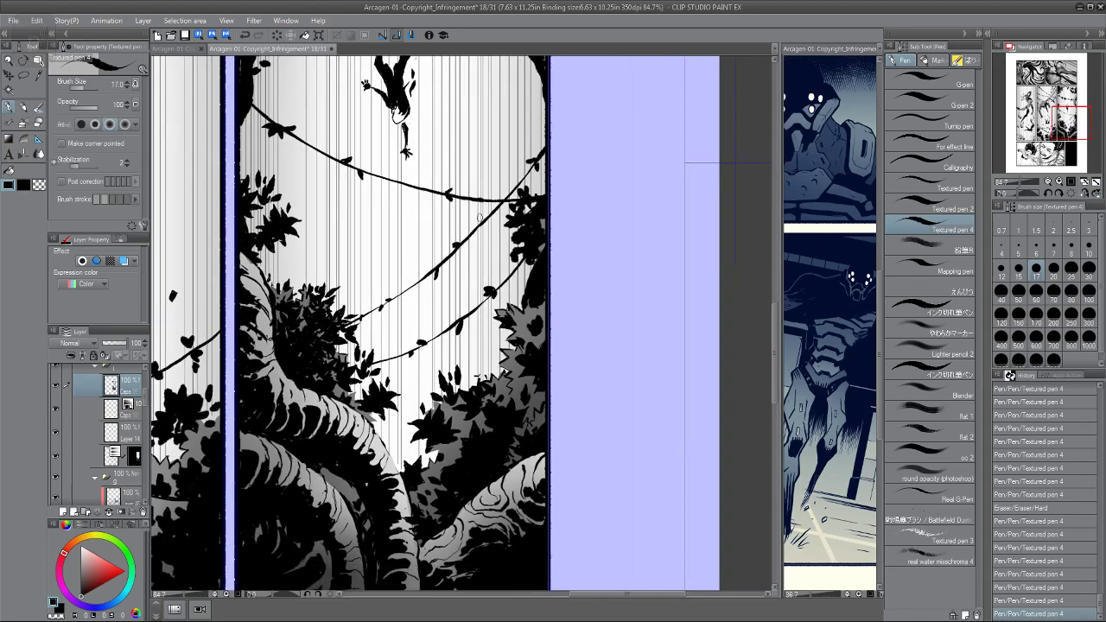
Ink leaf detail near the left end of the vine below the falling figure with Textured pen 4 and trim it with the Hard eraser.
click(423, 346)
scroll(346, 282, down, 2)
mouse_move(325, 234)
mouse_down()
mouse_move(324, 262)
mouse_move(362, 260)
mouse_up()
scroll(342, 255, up, 2)
key(p)
drag(358, 254, 360, 258)
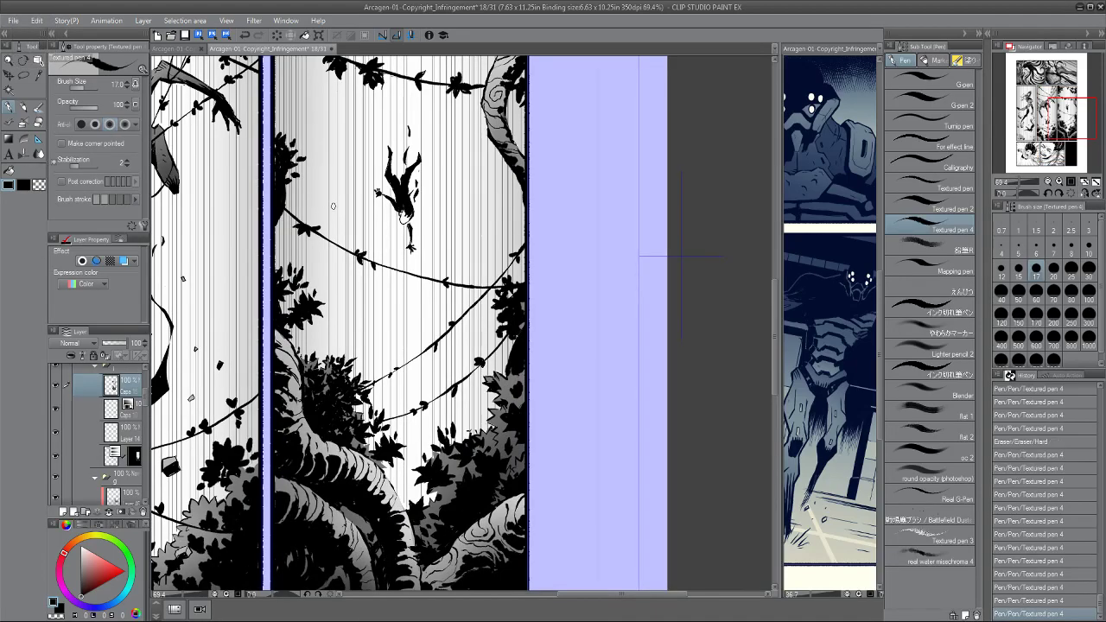
drag(315, 209, 322, 224)
key(e)
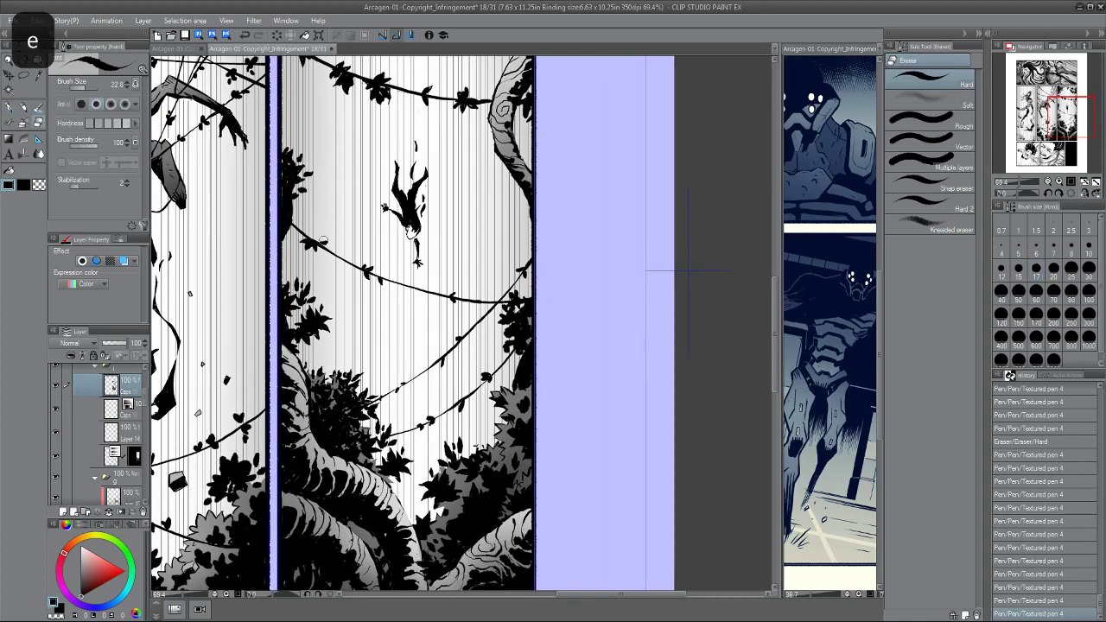
click(323, 239)
Refine the edges of the central leaf cluster on the vine above the falling figure, alternating the Hard eraser and Textured pen 4.
scroll(354, 242, up, 3)
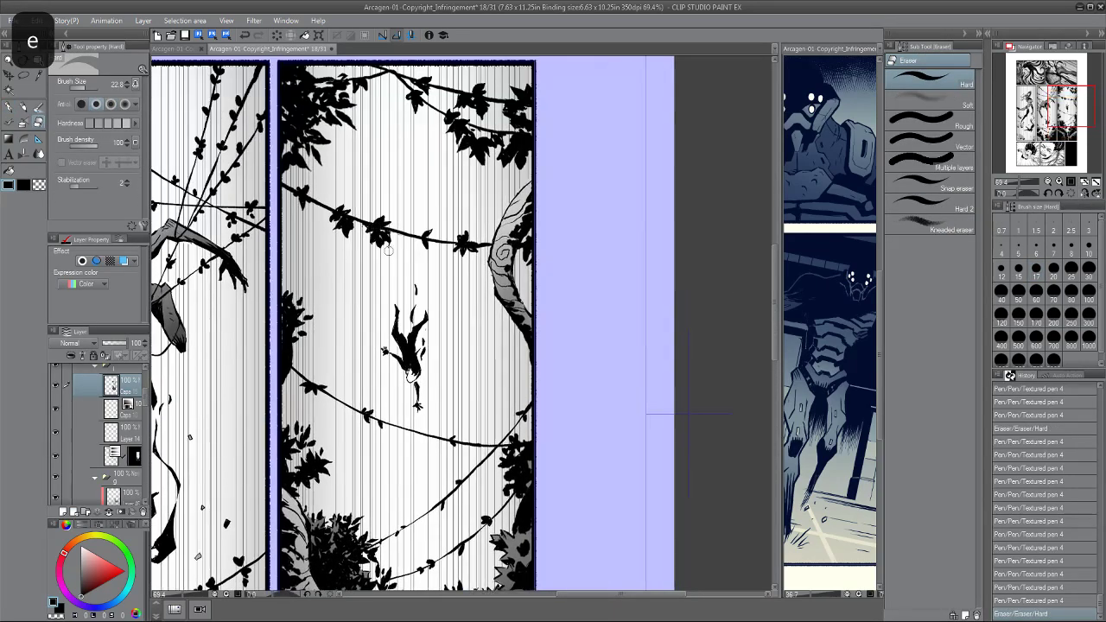
click(392, 246)
key(p)
click(391, 245)
key(e)
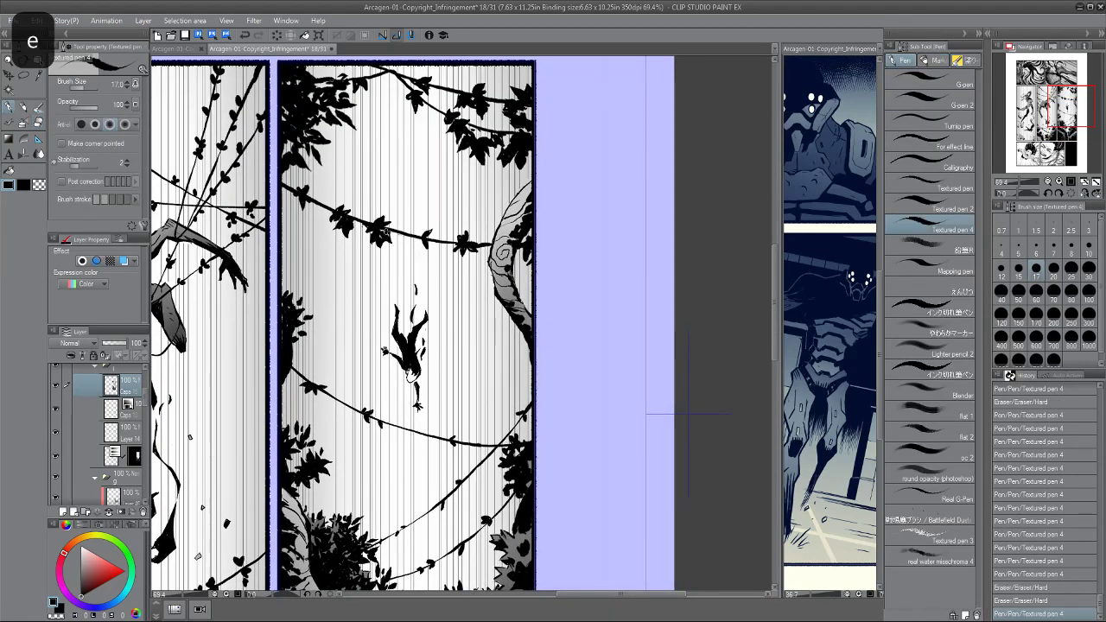
click(391, 233)
key(p)
click(389, 233)
click(390, 233)
drag(404, 211, 381, 254)
Touch up the leaves along the topmost vine of the jungle panel with Textured pen 4 and the Hard eraser, and save the page.
click(665, 458)
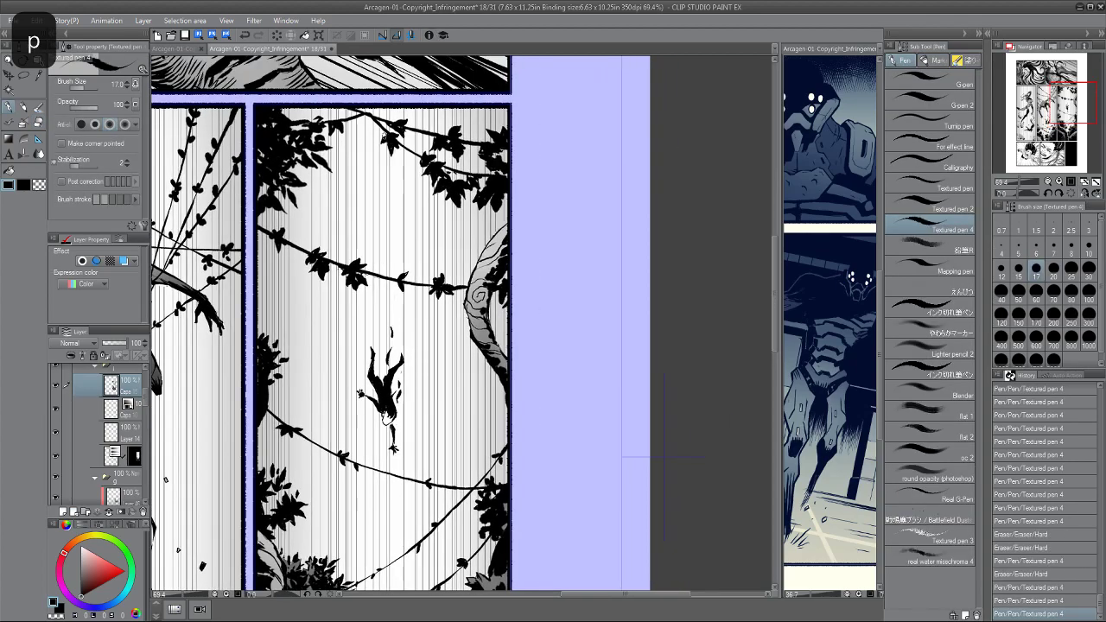
drag(665, 458, 715, 529)
drag(446, 196, 445, 192)
drag(371, 179, 380, 207)
mouse_move(385, 204)
mouse_down()
mouse_move(343, 206)
mouse_move(375, 210)
mouse_up()
key(e)
key(p)
key(e)
key(p)
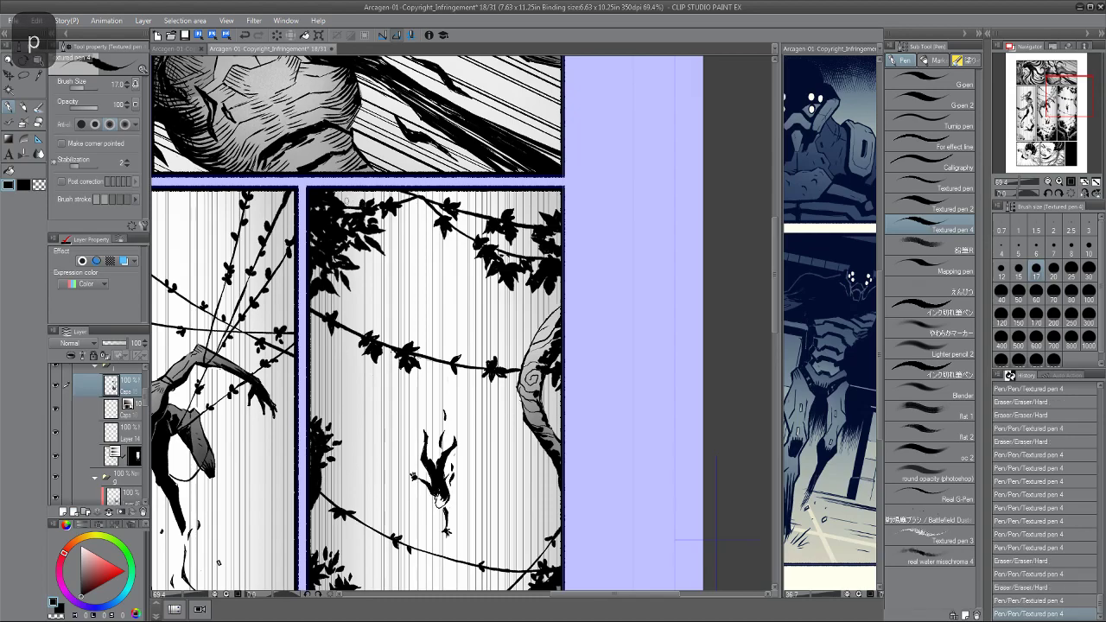
key(alt)
scroll(623, 445, down, 1)
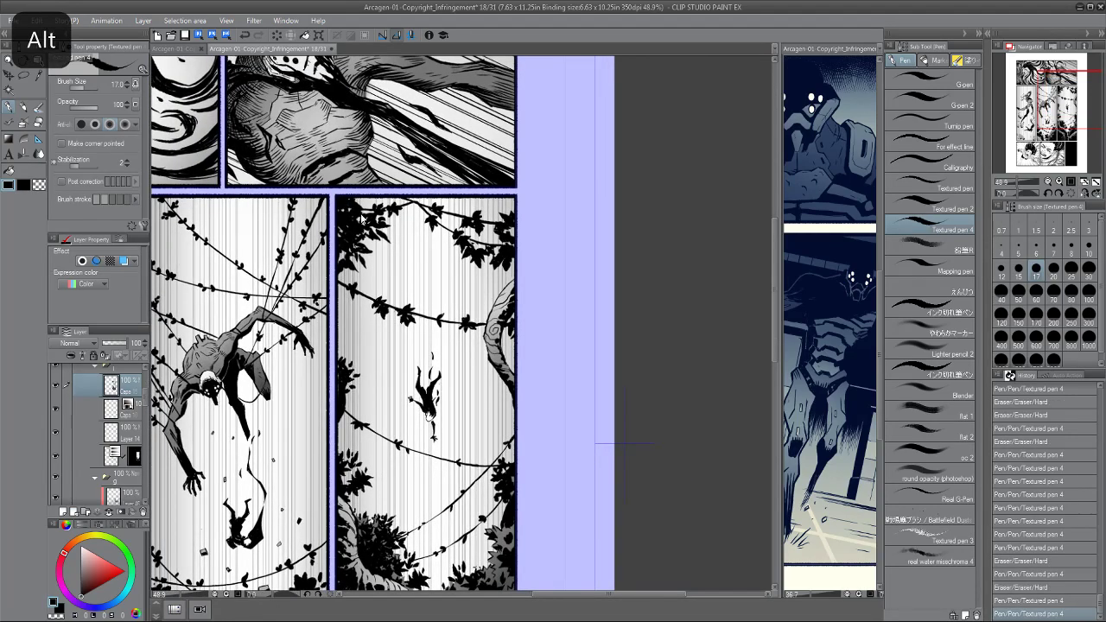
key(ctrl+s)
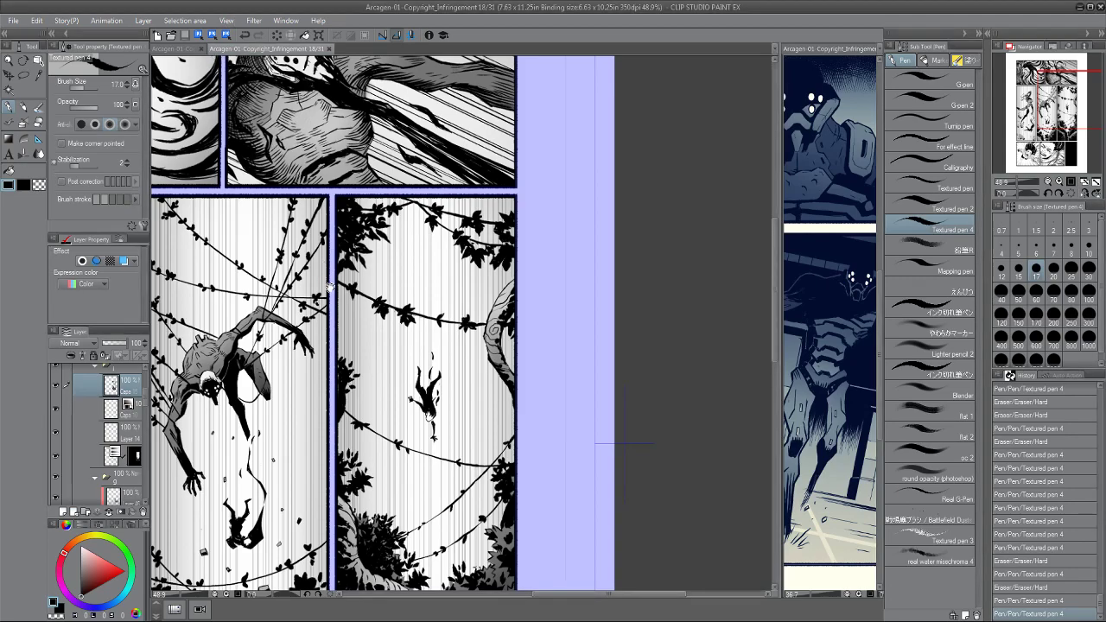
scroll(335, 324, down, 1)
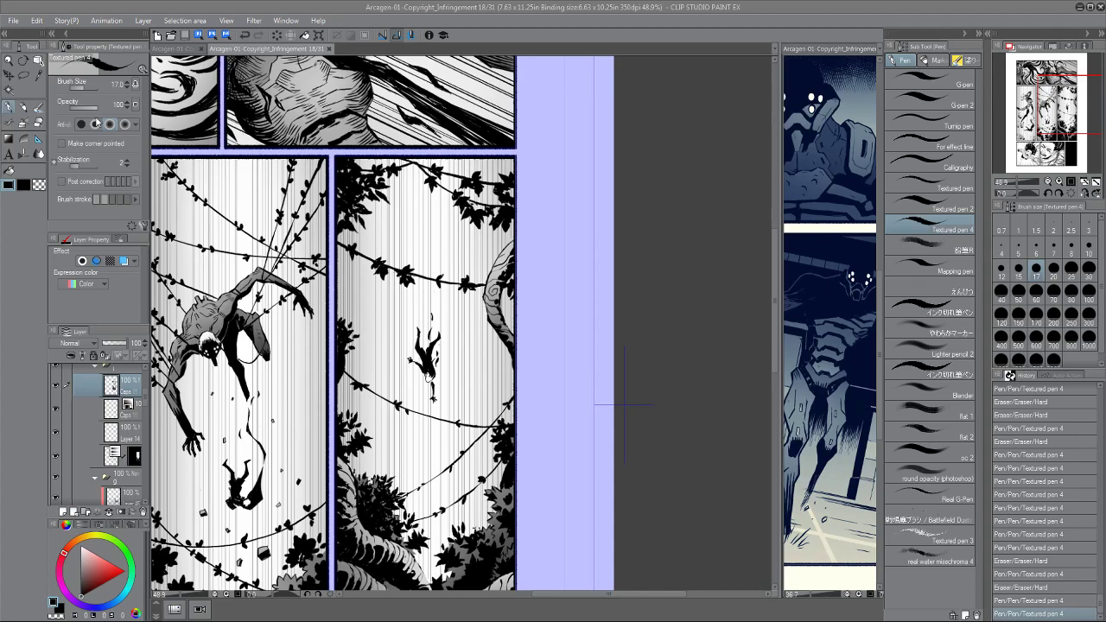
Switch to Firefox, view the horror sample comic script image on its own, and close the browser to return to Clip Studio Paint.
key(alt+Tab)
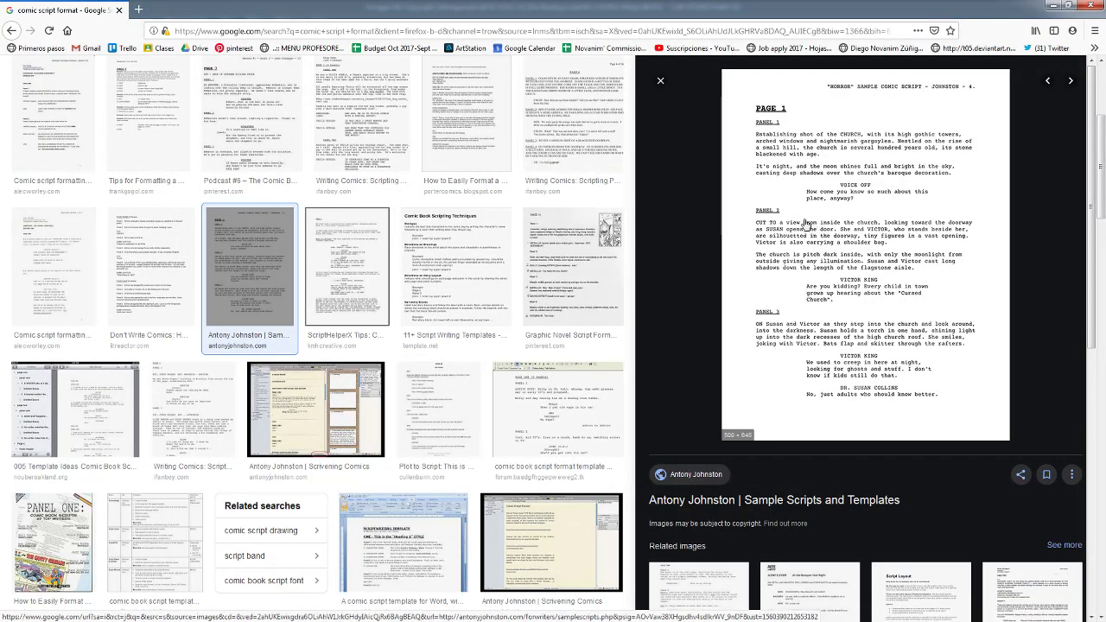
right_click(831, 312)
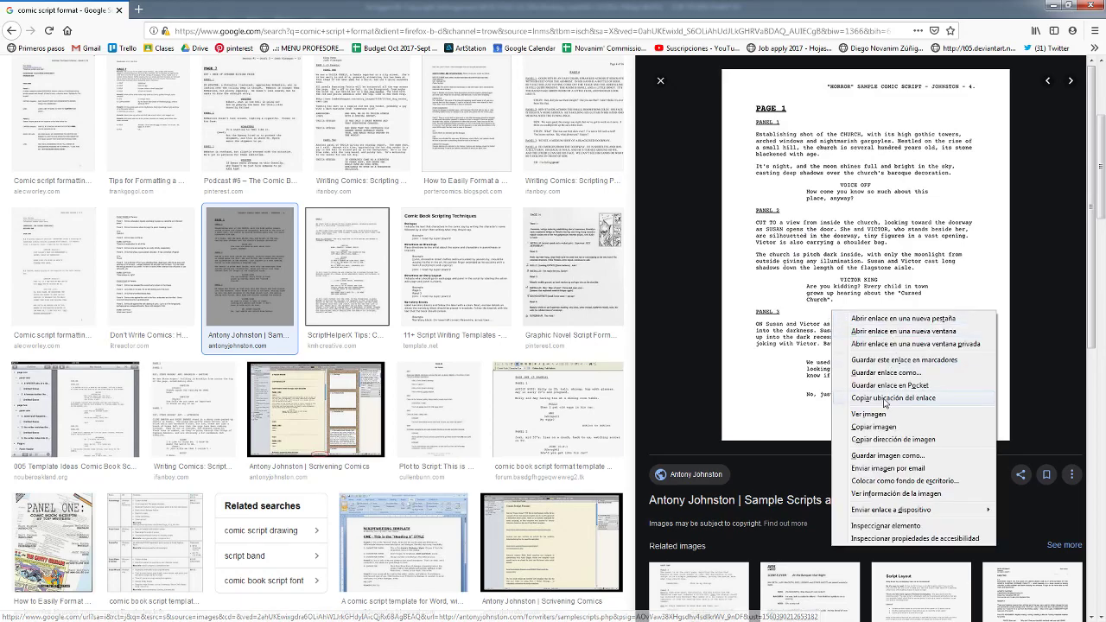
click(880, 416)
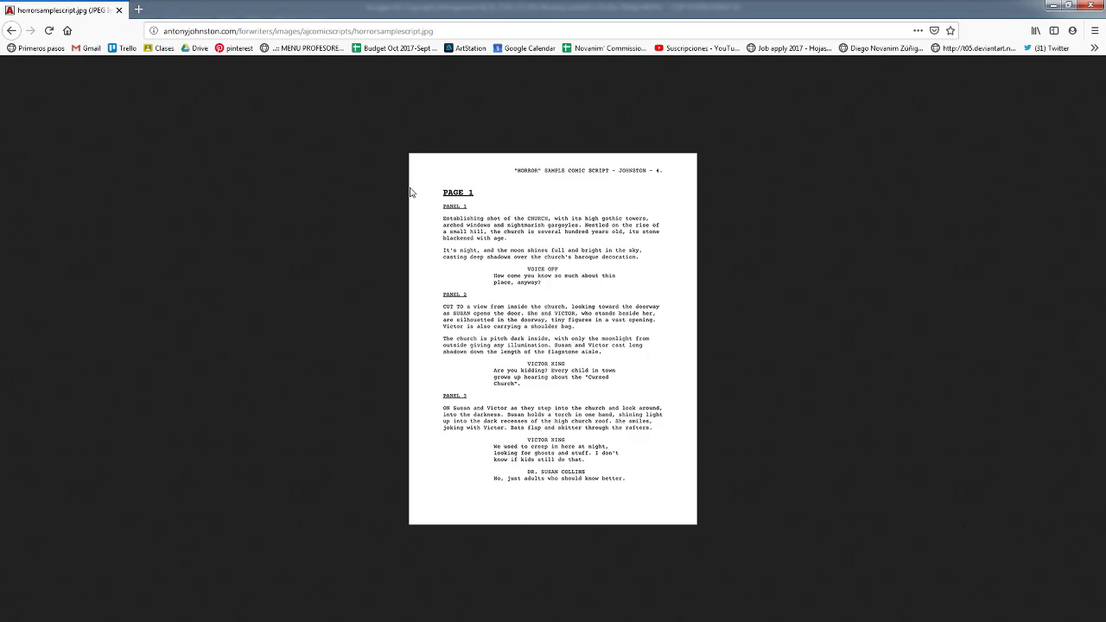
click(1090, 5)
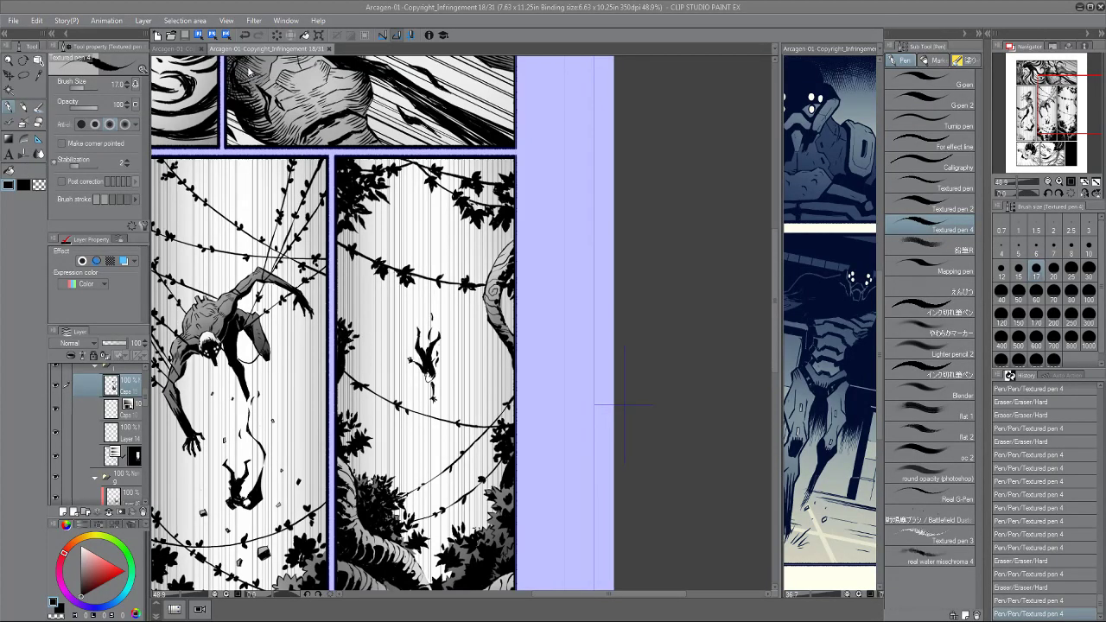
Review the full layout of page 18, from the top panels to the bottom row.
scroll(624, 404, down, 2)
scroll(584, 370, down, 2)
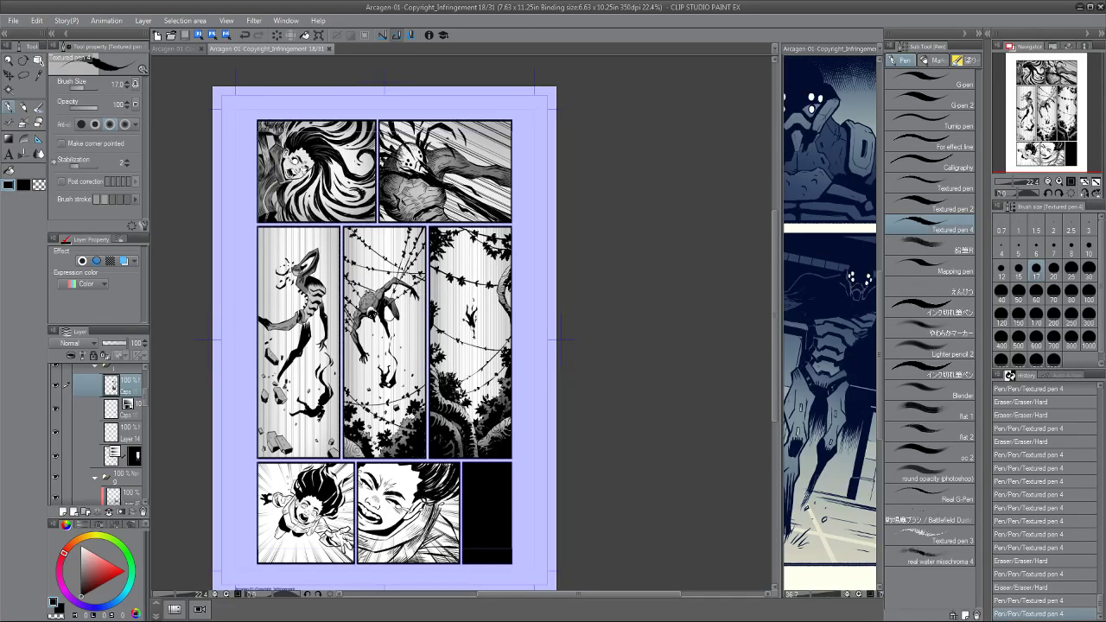
drag(306, 254, 357, 247)
mouse_move(311, 286)
mouse_down()
mouse_move(322, 286)
mouse_move(297, 285)
mouse_up()
scroll(297, 285, down, 1)
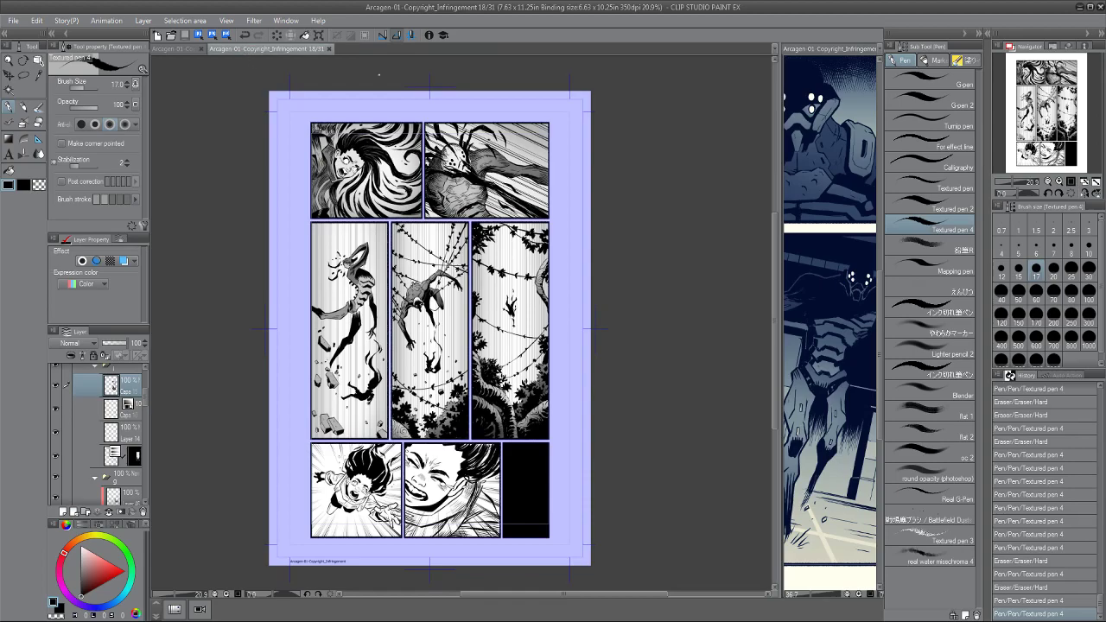
alt+scroll(392, 330, up, 3)
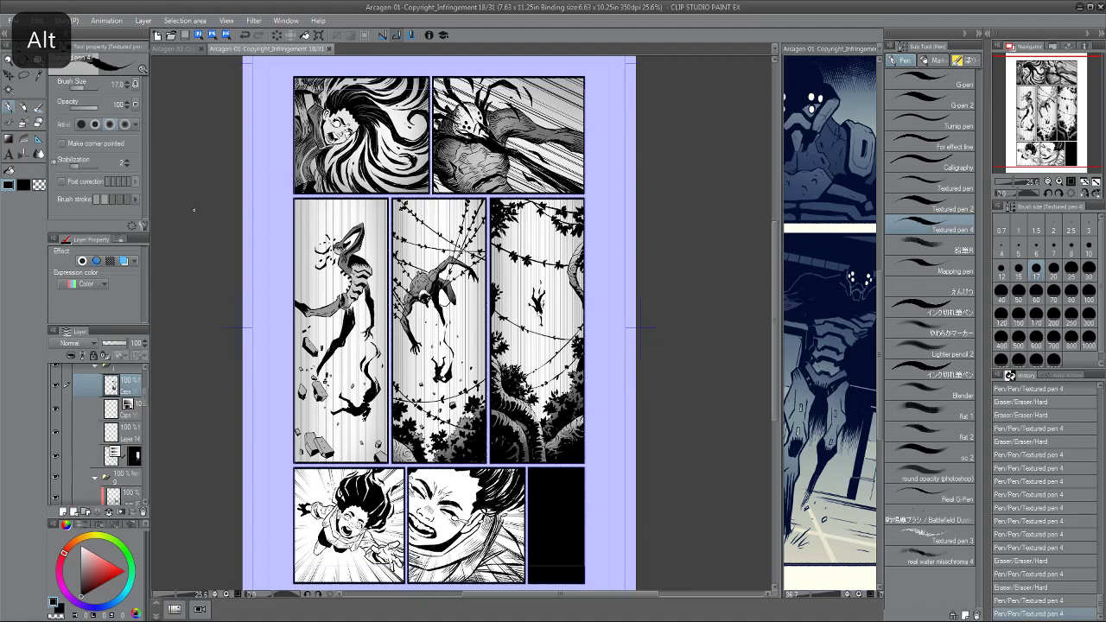
Open page 21 from the page overview and examine its rough sketched panels.
click(164, 48)
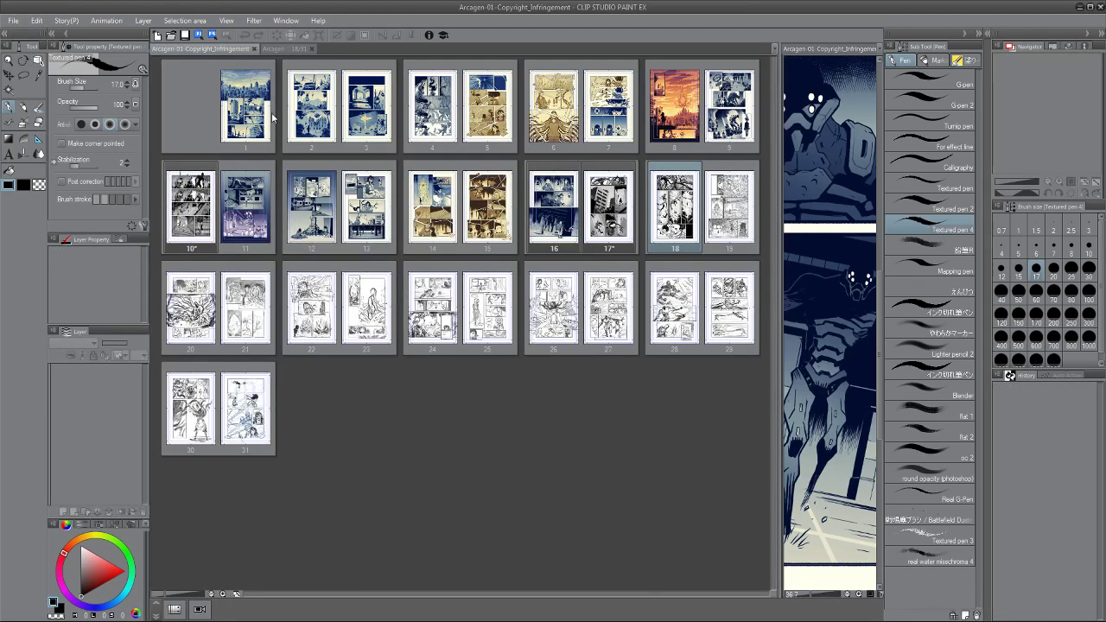
click(248, 302)
double_click(249, 302)
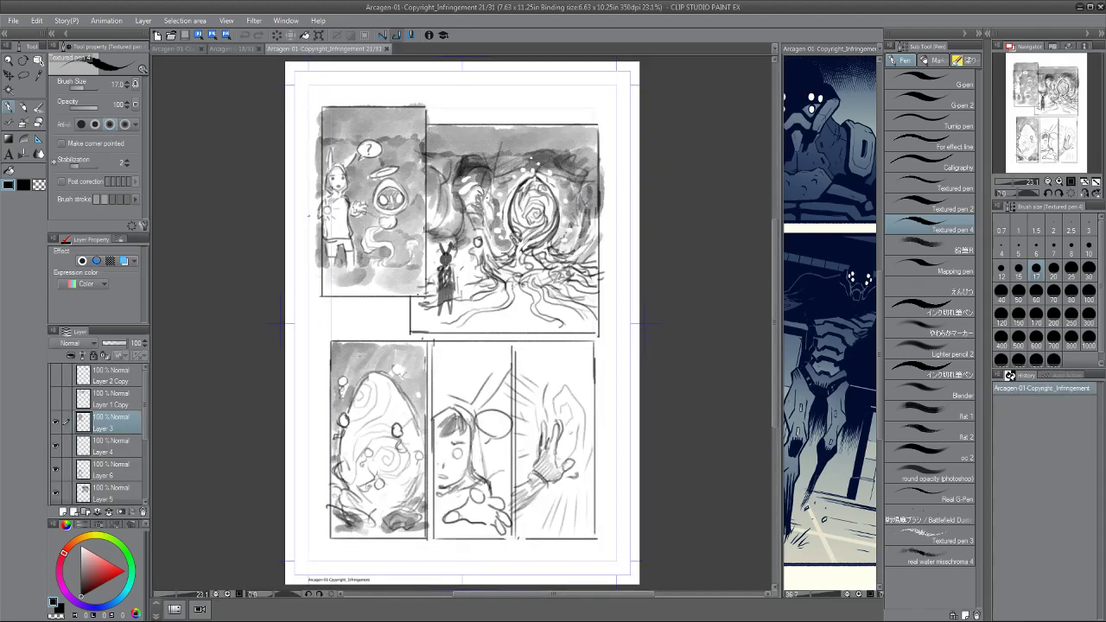
drag(291, 347, 279, 367)
scroll(279, 367, down, 3)
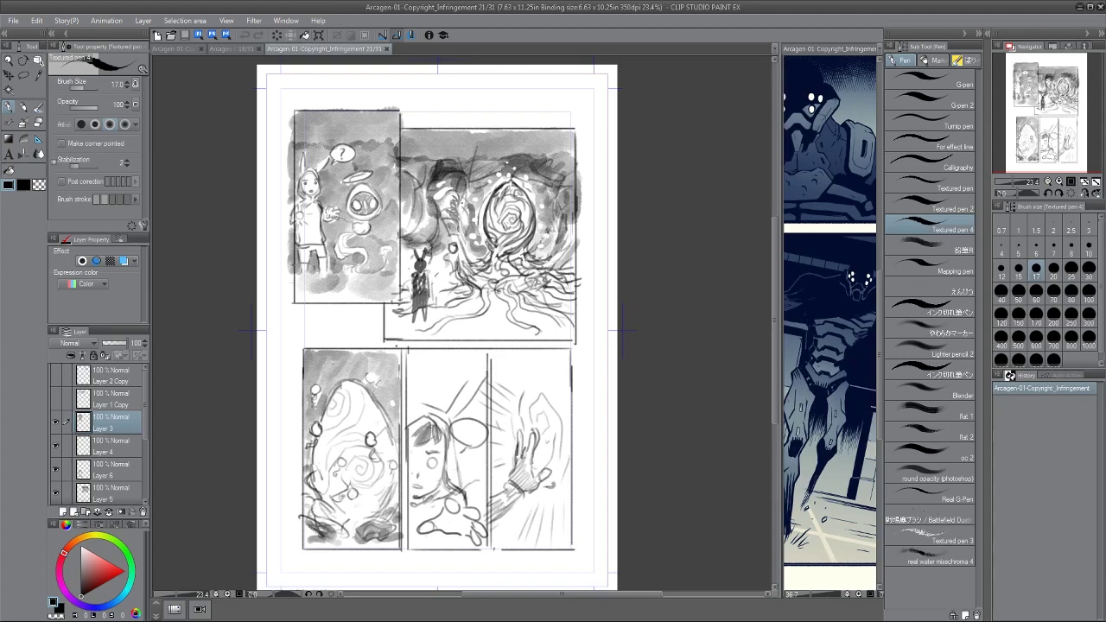
scroll(283, 295, down, 1)
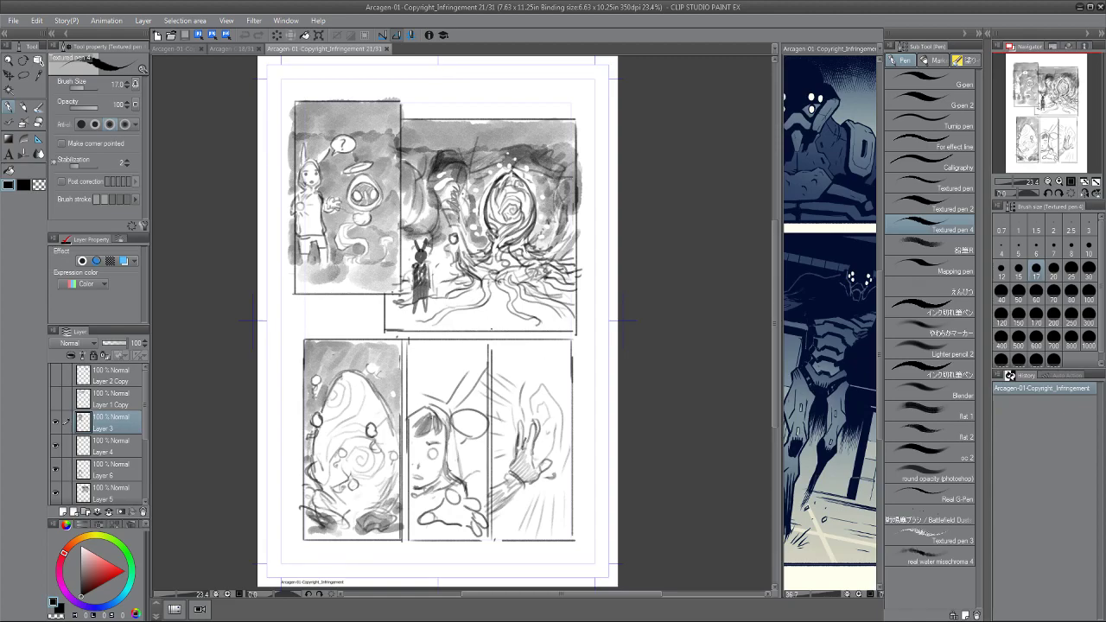
mouse_move(411, 314)
mouse_down()
mouse_move(407, 294)
mouse_move(416, 303)
mouse_up()
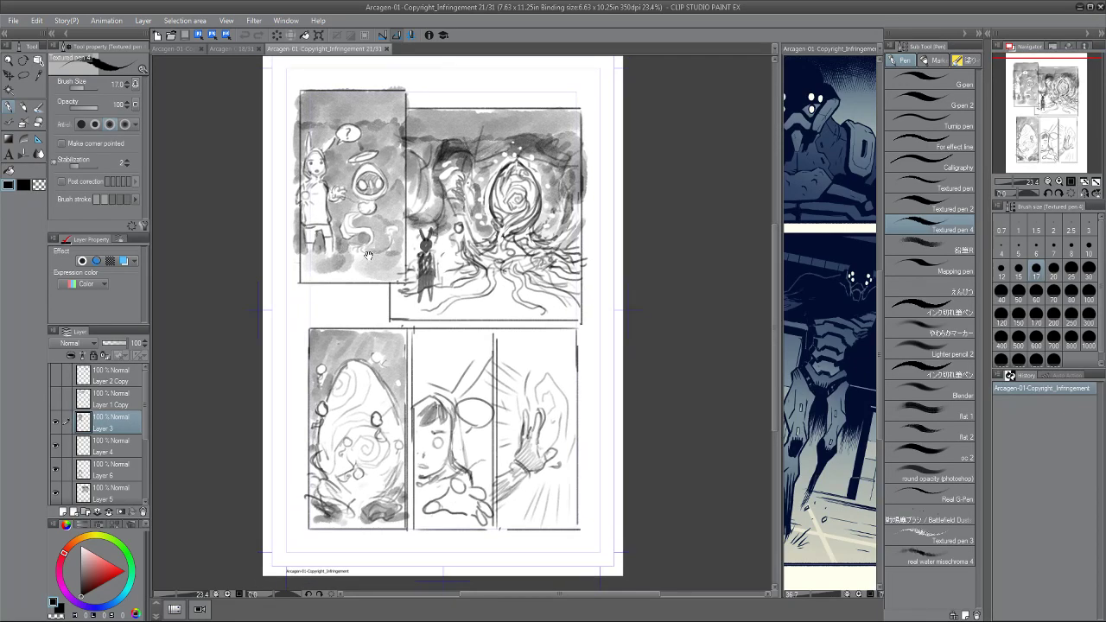
scroll(442, 320, up, 1)
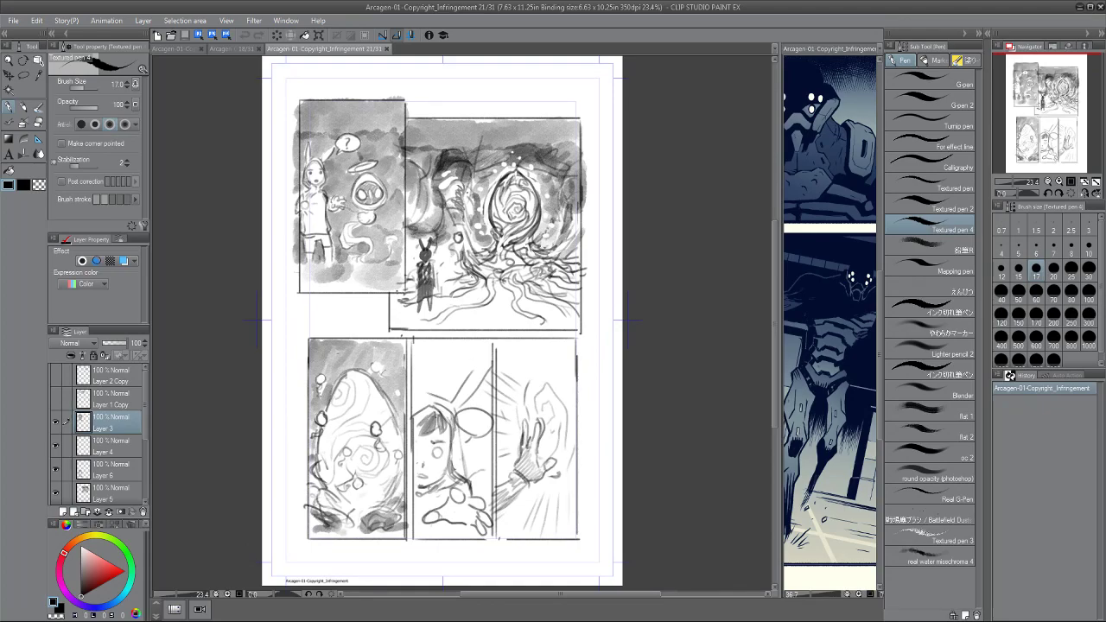
scroll(440, 321, down, 3)
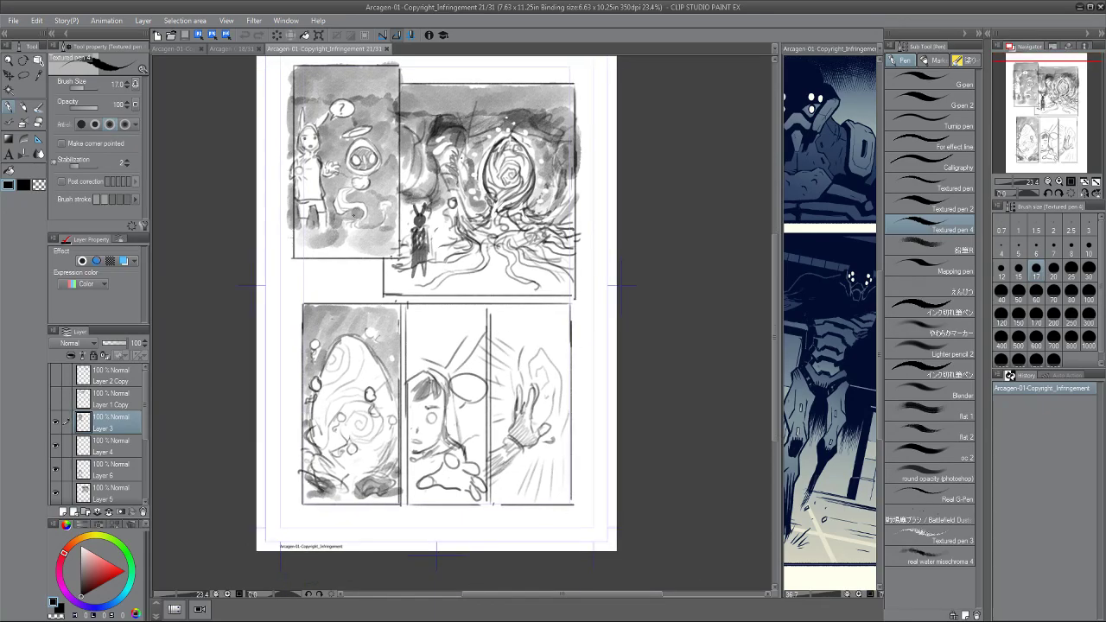
drag(343, 261, 338, 261)
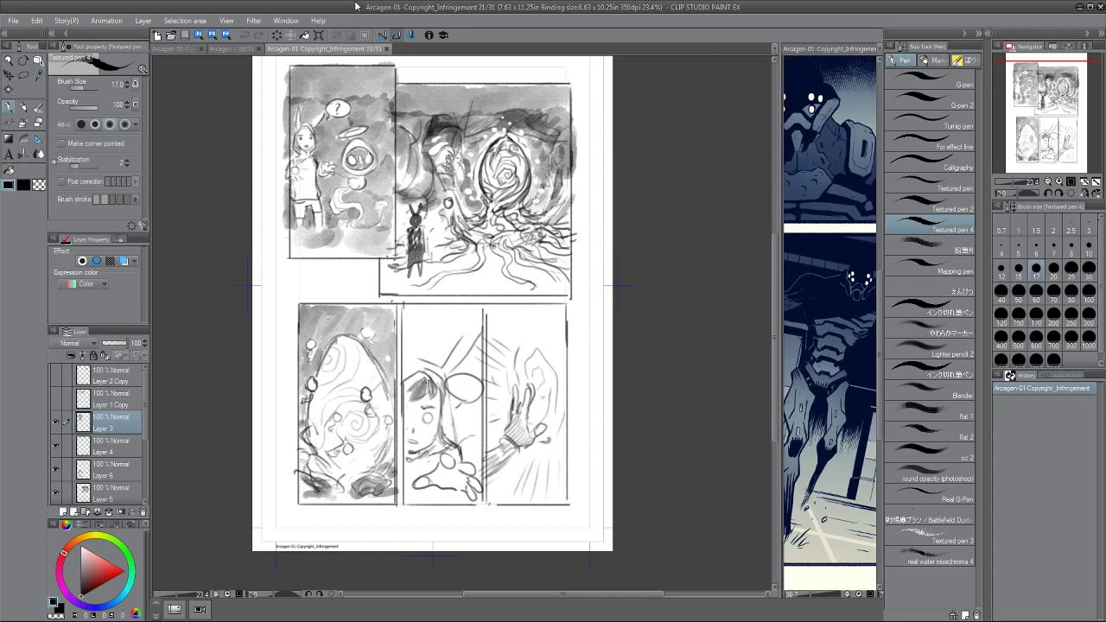
Return to page 18 and examine the tall panels and the bottom row with its black panel.
click(235, 49)
scroll(437, 320, down, 5)
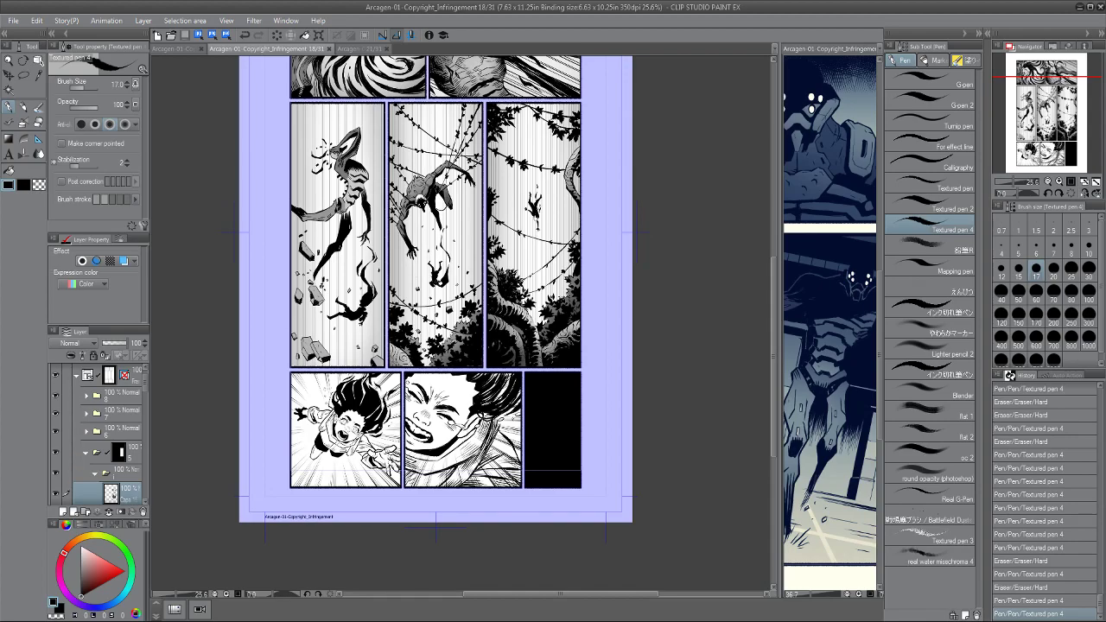
scroll(536, 406, up, 2)
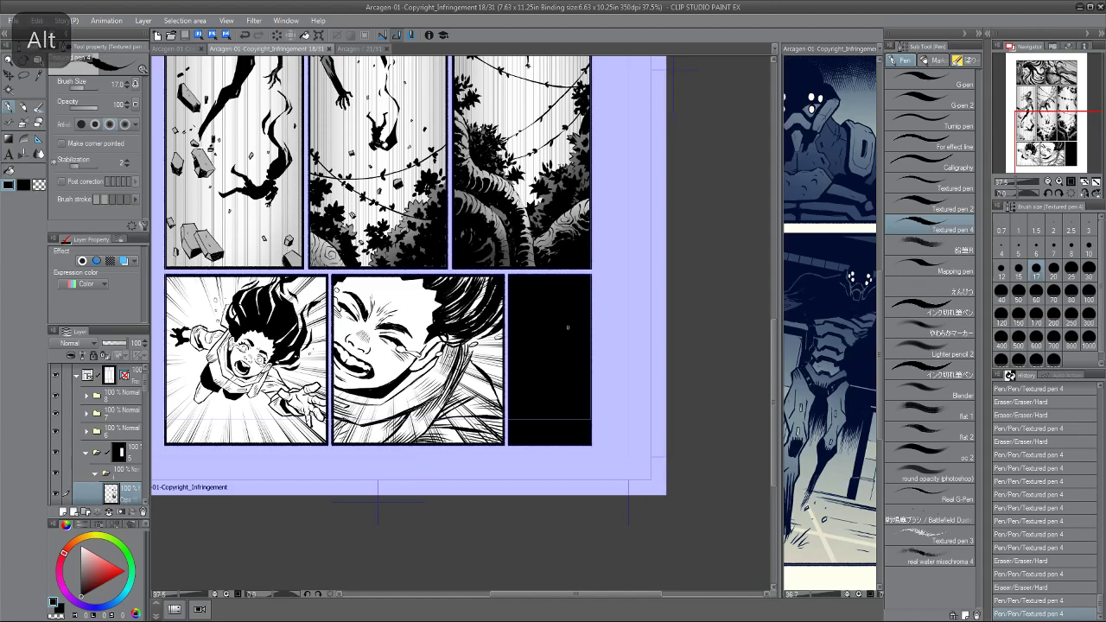
drag(530, 376, 581, 430)
scroll(367, 497, down, 1)
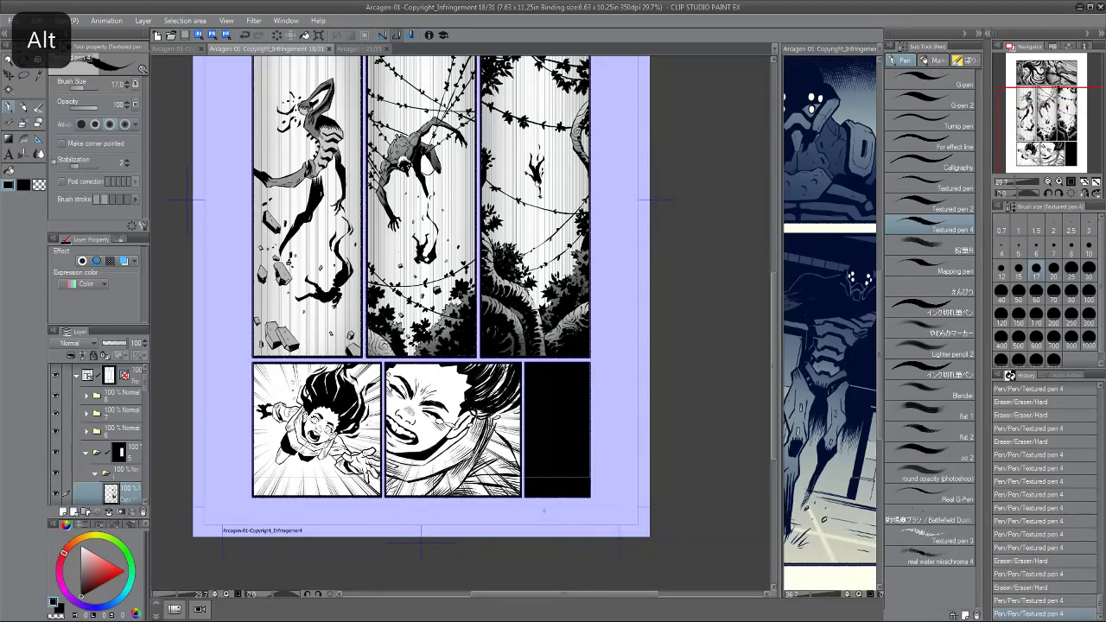
drag(327, 272, 354, 341)
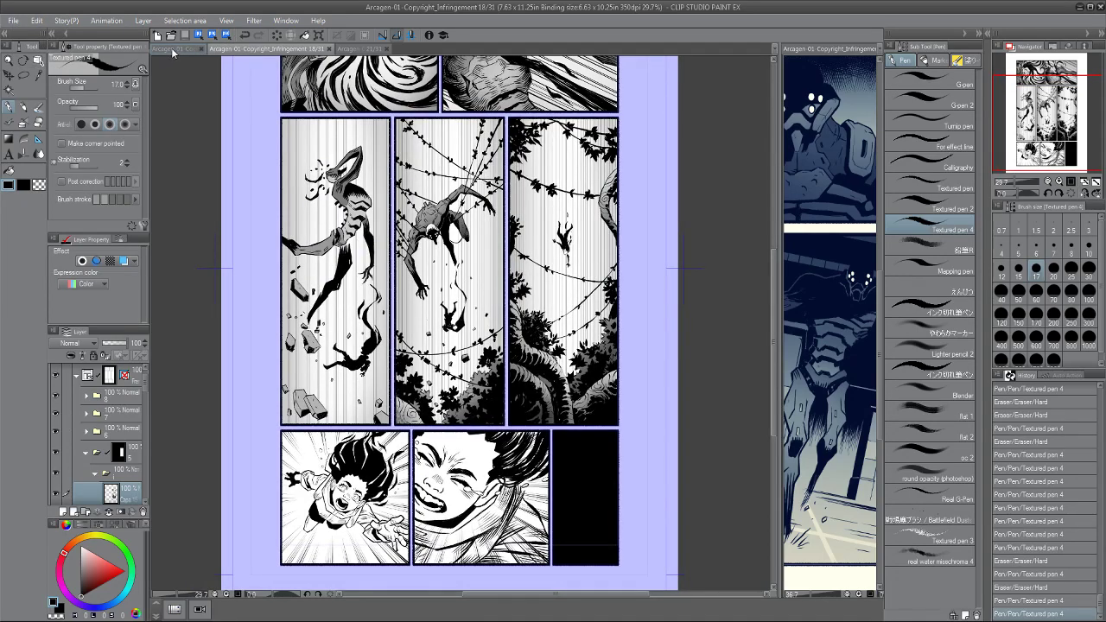
Open page 19 from the page overview and examine its pencilled panels.
click(174, 51)
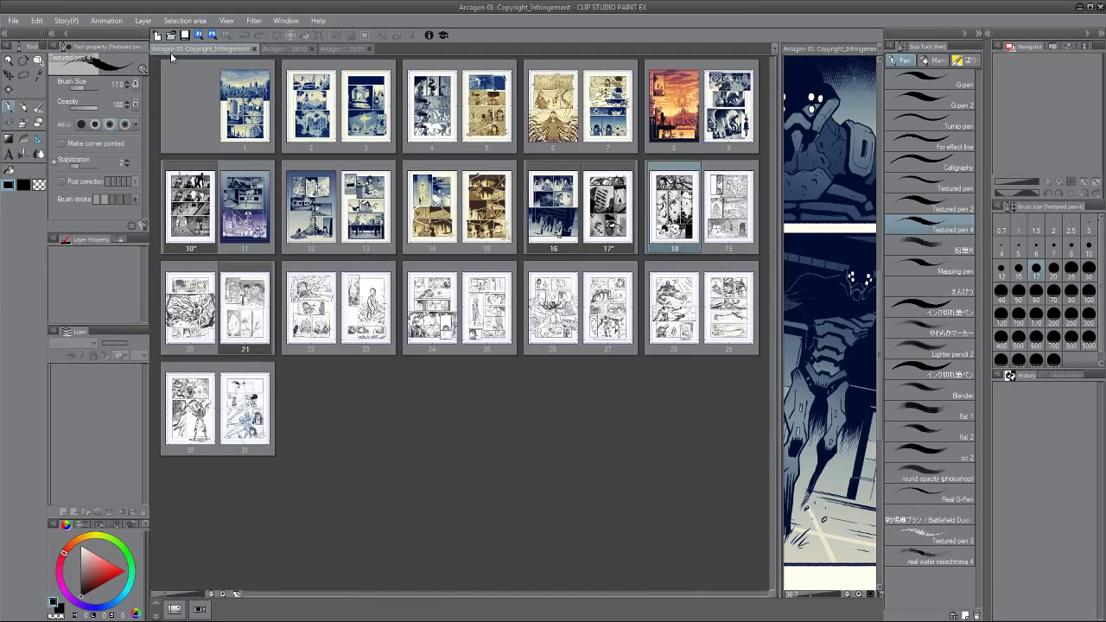
click(724, 210)
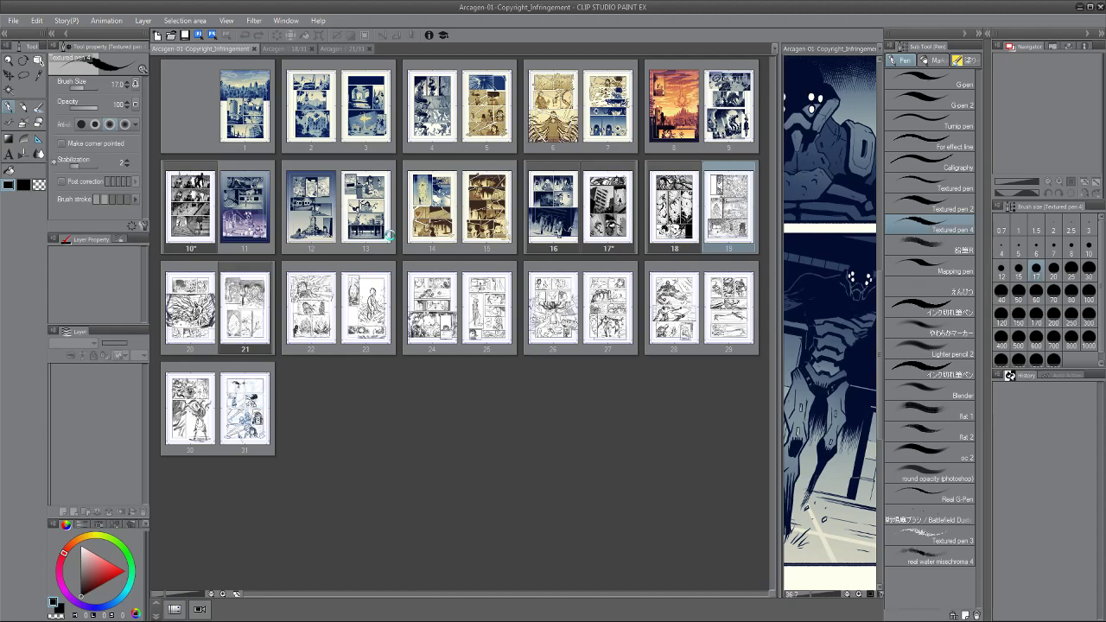
key(Return)
scroll(399, 233, up, 2)
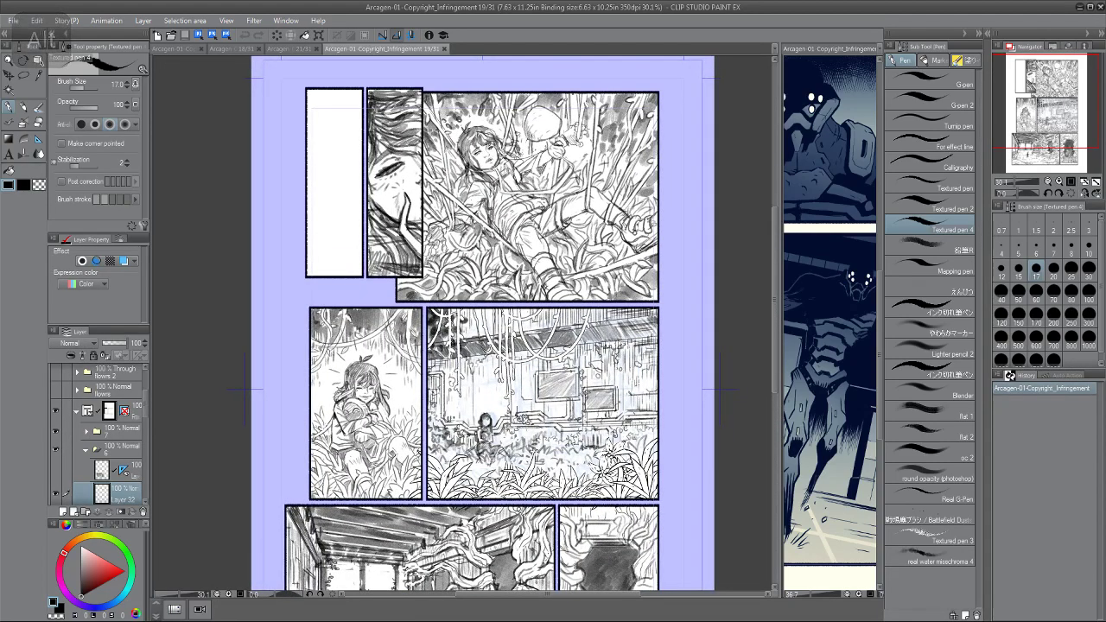
drag(445, 257, 442, 261)
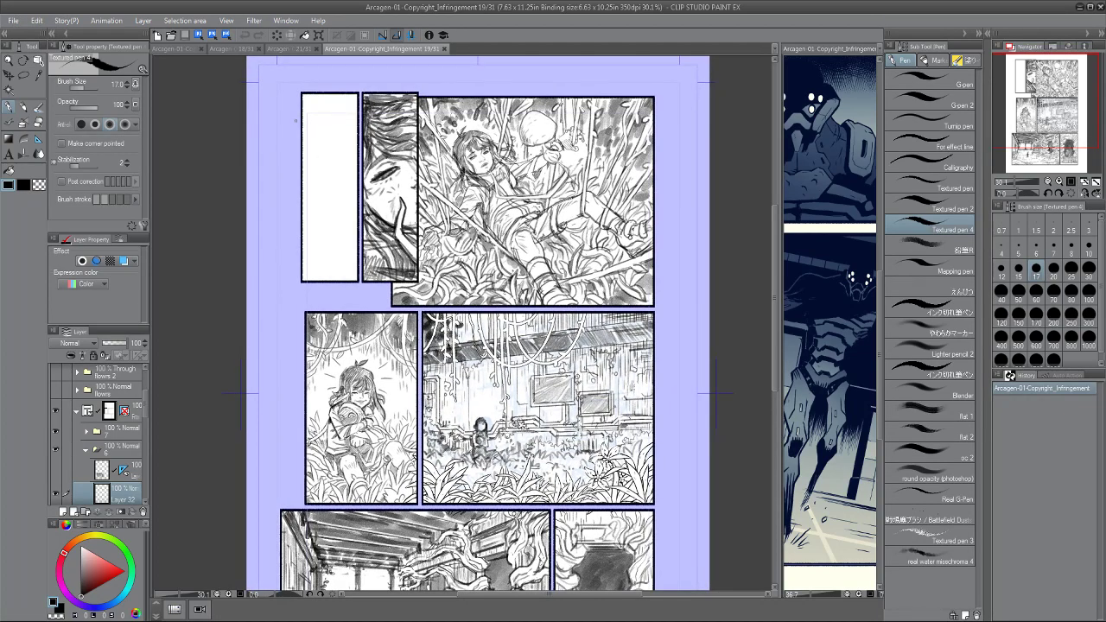
Go back to page 18 and review the whole page in one view.
click(292, 49)
click(219, 49)
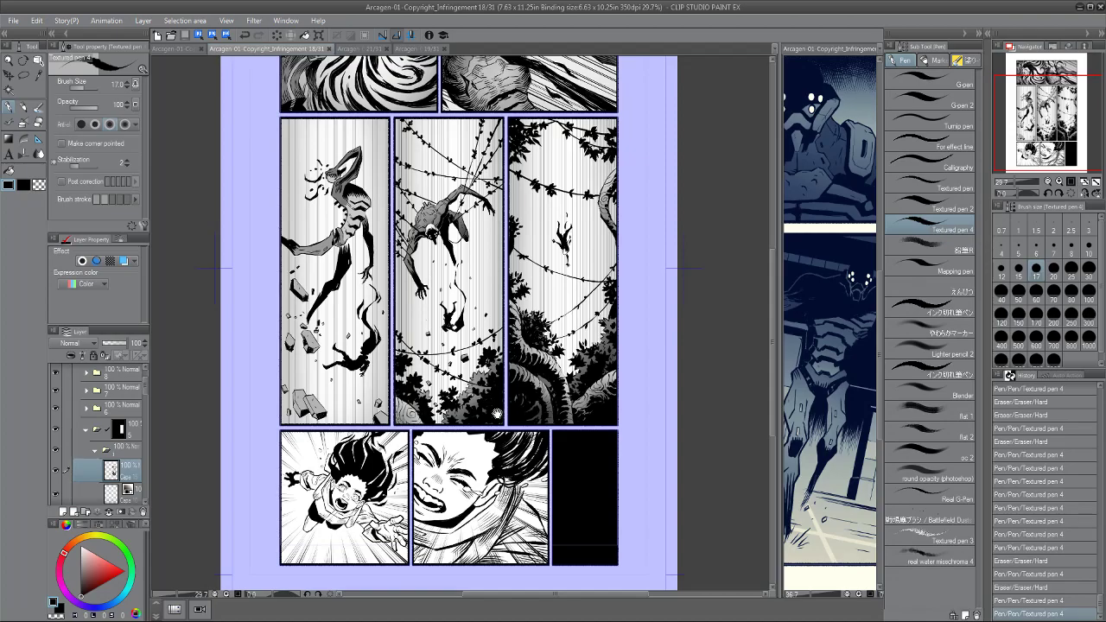
scroll(497, 413, down, 2)
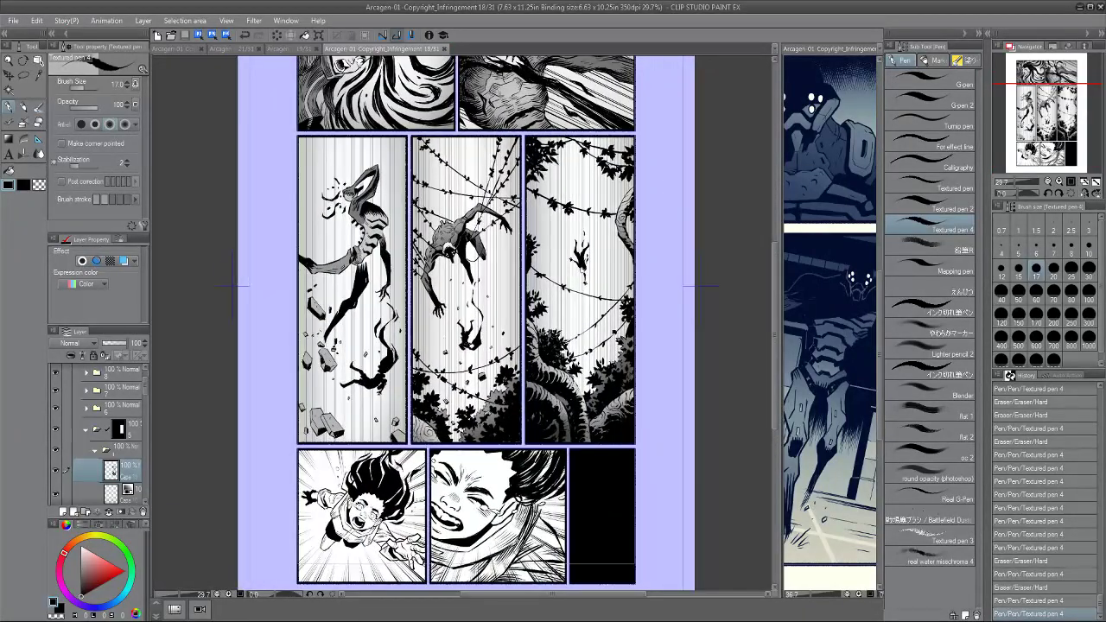
drag(319, 126, 320, 186)
scroll(468, 324, down, 2)
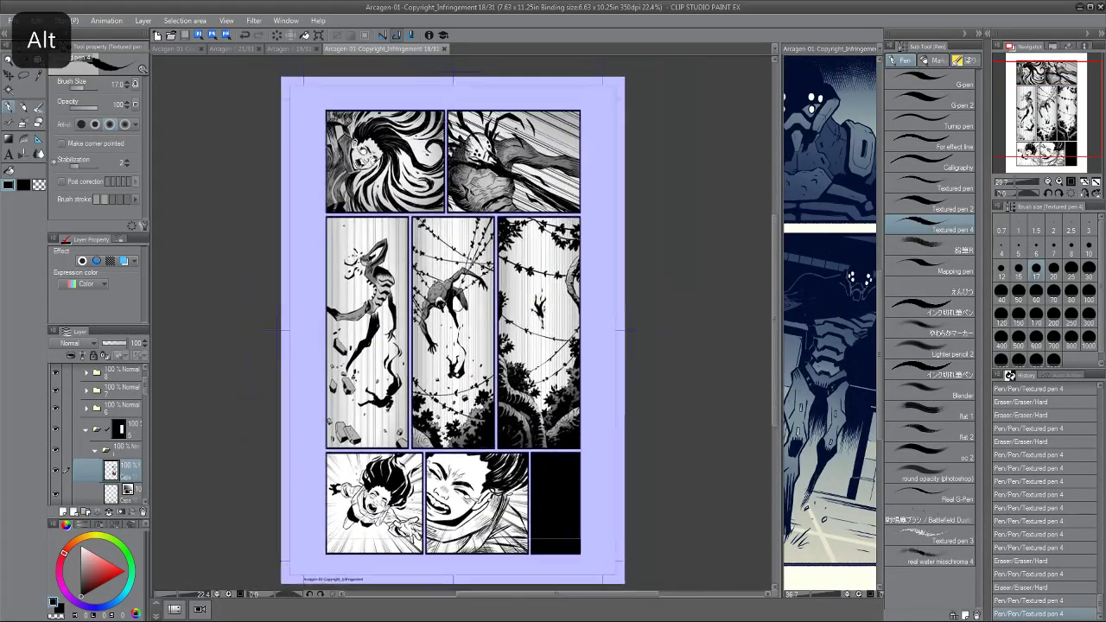
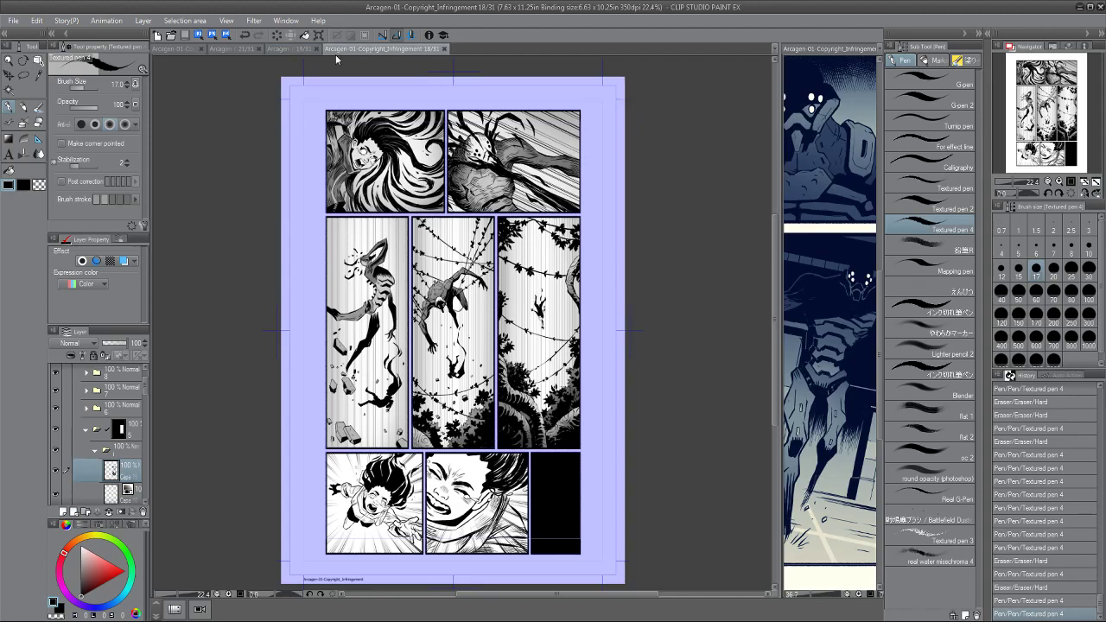
Check the layer visibility around the third tall panel's artwork and make its grey shading layer active.
drag(384, 430, 408, 377)
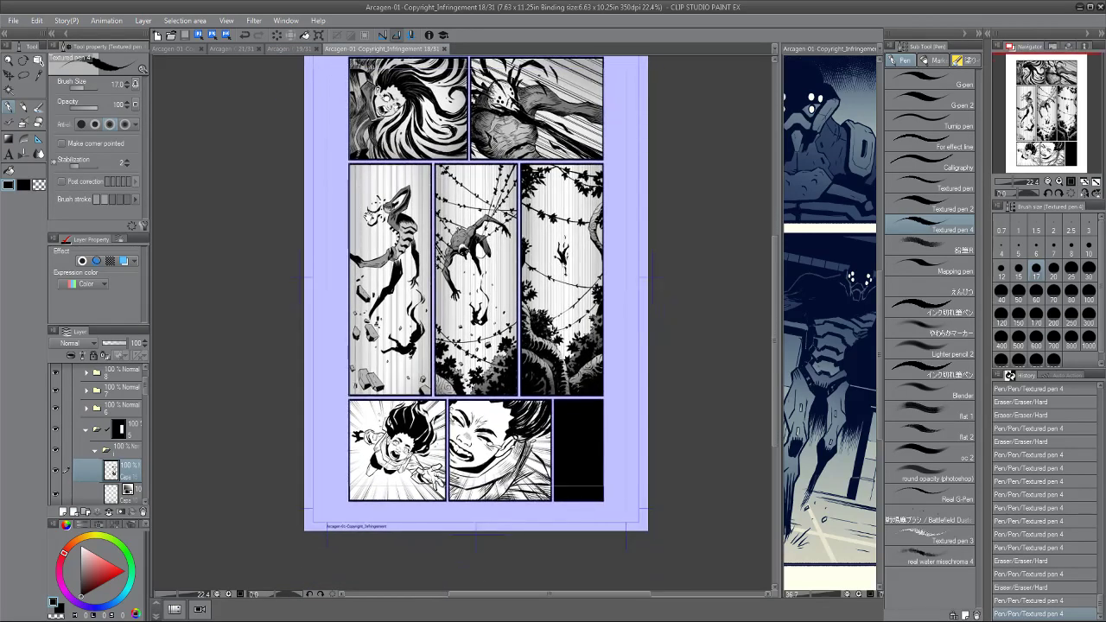
scroll(366, 206, up, 1)
drag(370, 209, 348, 221)
drag(404, 299, 353, 241)
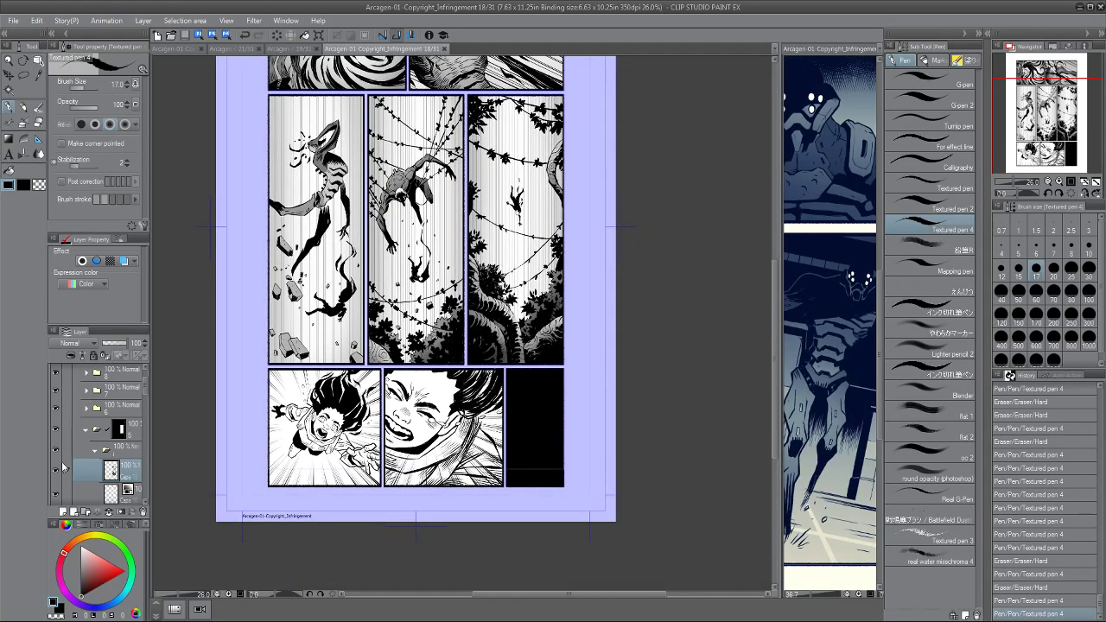
click(55, 471)
click(55, 471)
scroll(56, 450, down, 3)
click(55, 423)
click(55, 423)
click(129, 421)
Lasso the large curved roots at the third tall panel's lower left and darken them with the Soft airbrush.
scroll(412, 318, up, 2)
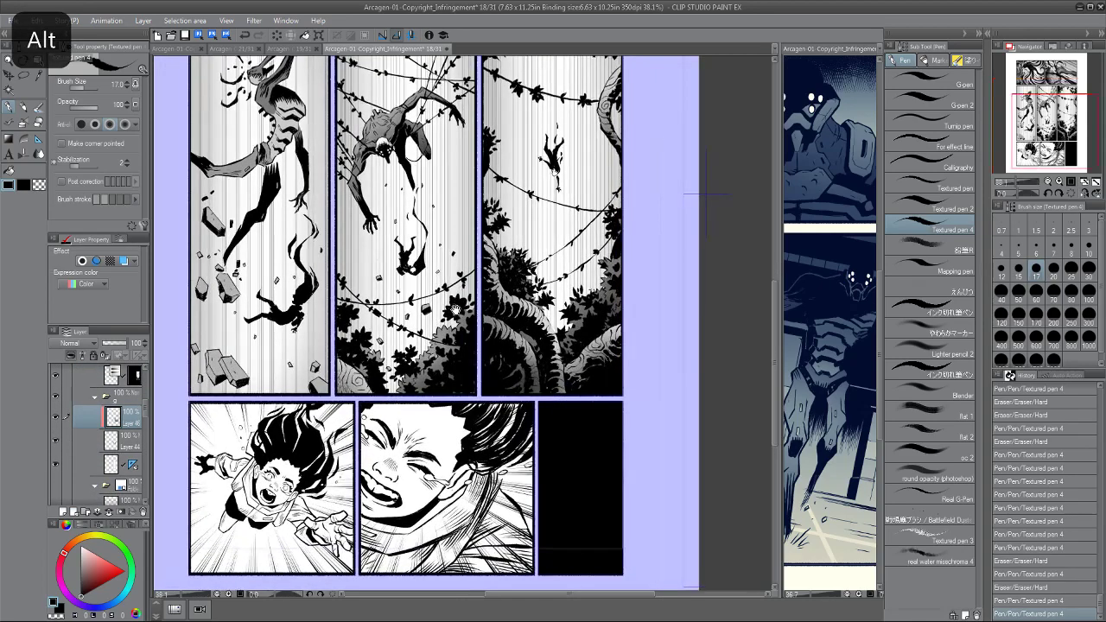
key(l)
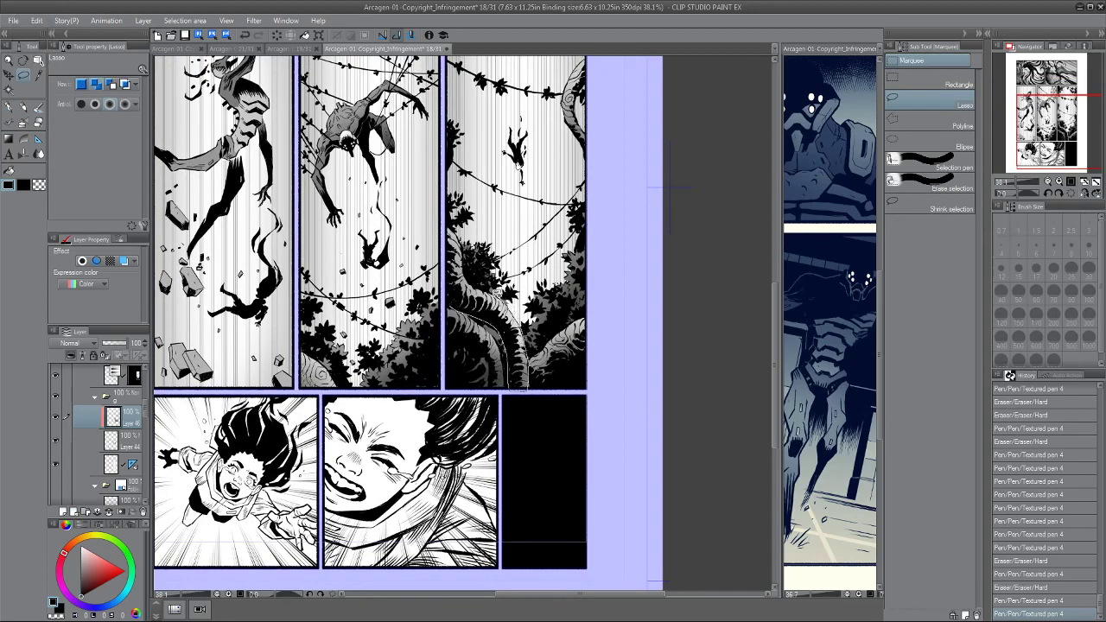
drag(447, 222, 440, 231)
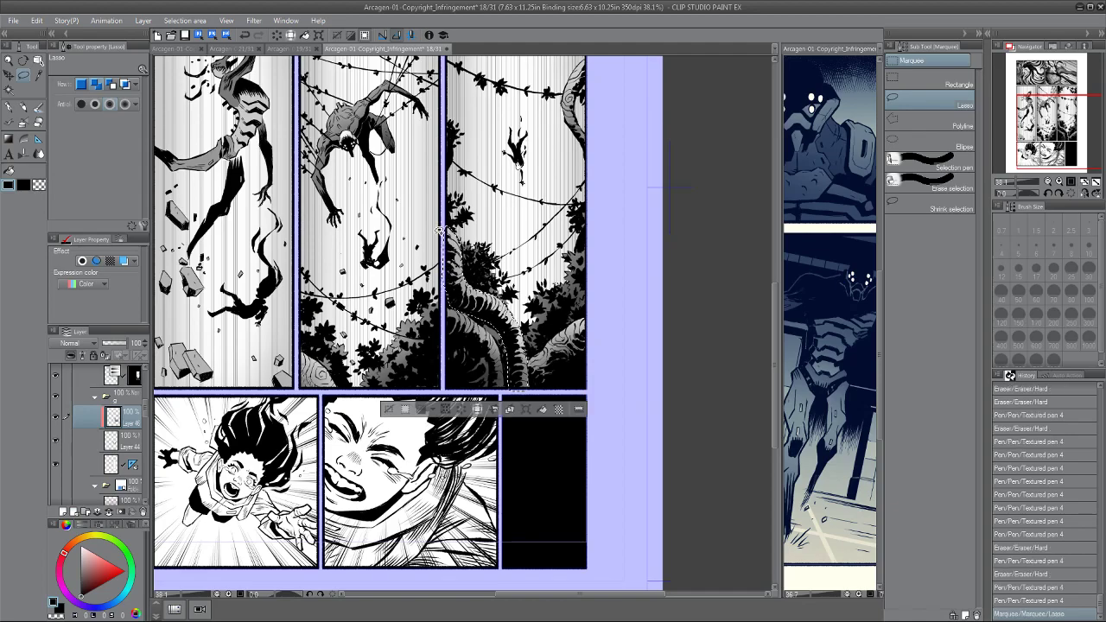
click(54, 418)
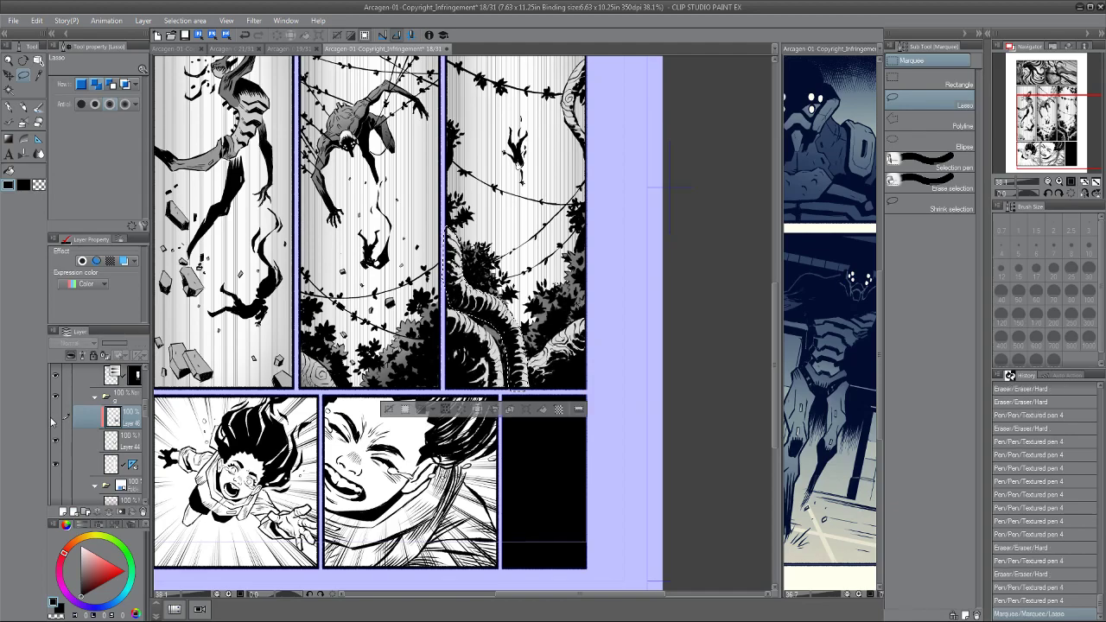
click(23, 124)
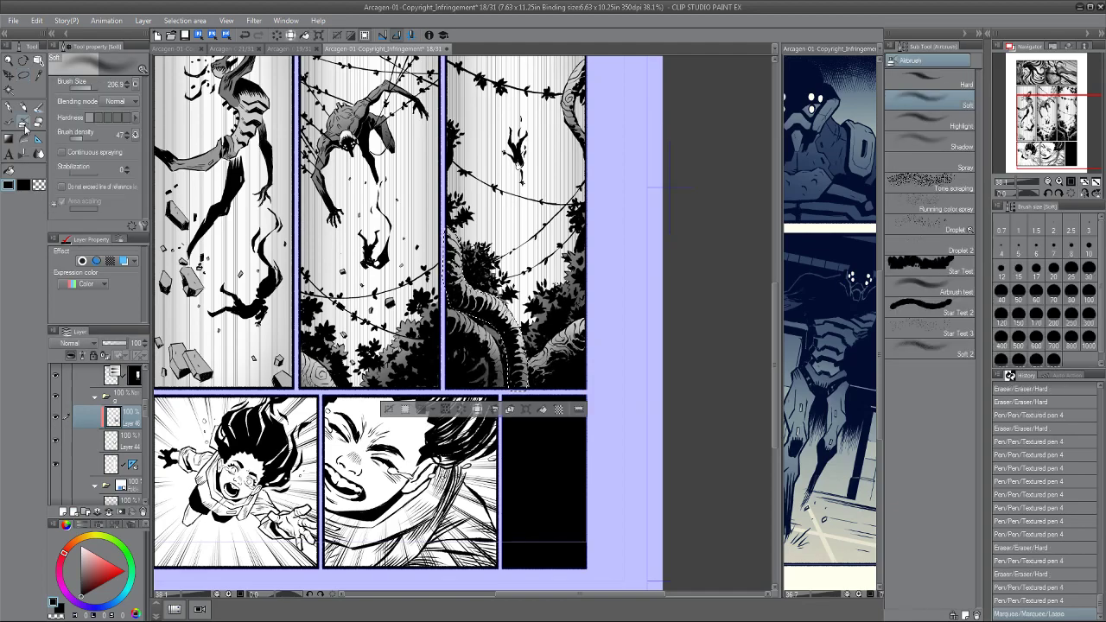
drag(513, 382, 520, 344)
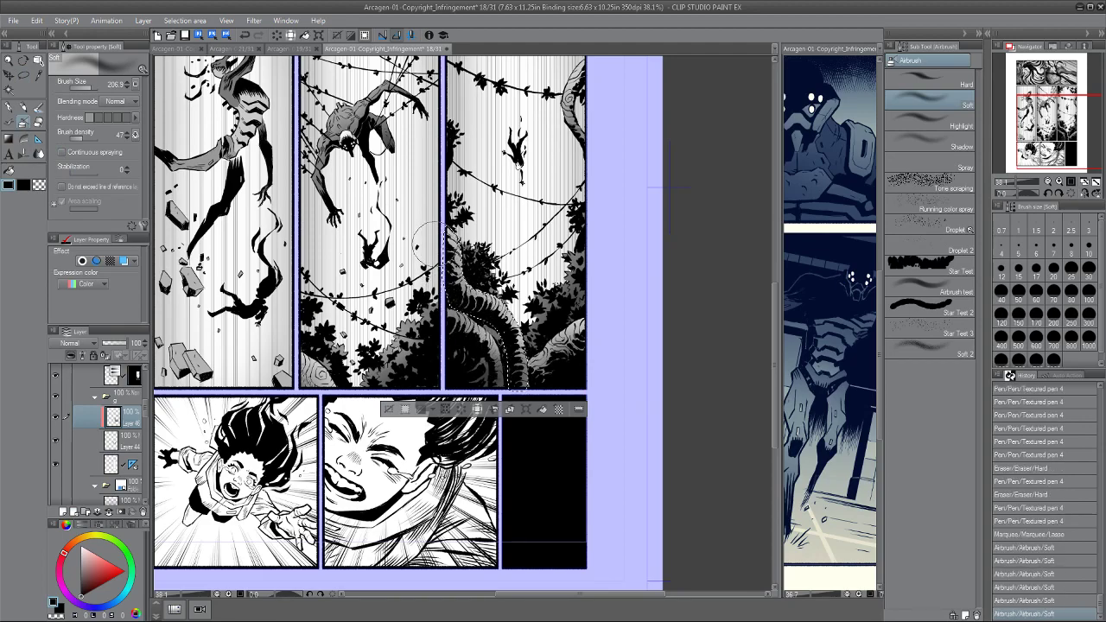
Lighten the selected roots' shading with the Soft eraser at size 128.5 and clear the selection.
key(e)
click(902, 96)
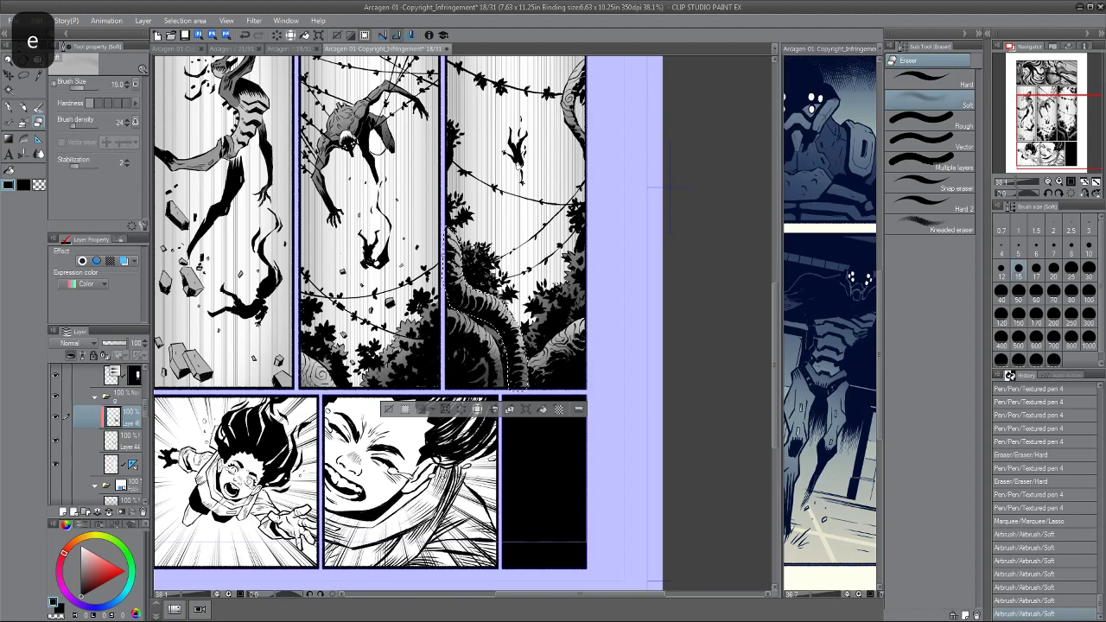
key(super)
key(])
mouse_move(458, 275)
mouse_down()
mouse_move(510, 317)
mouse_move(517, 342)
mouse_up()
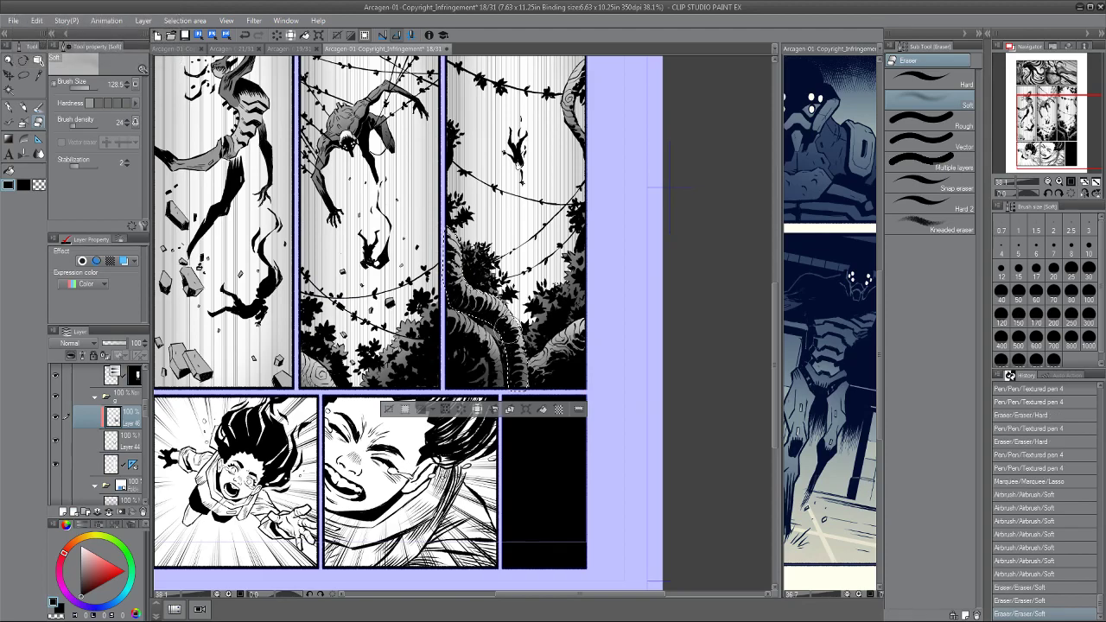
key(ctrl+d)
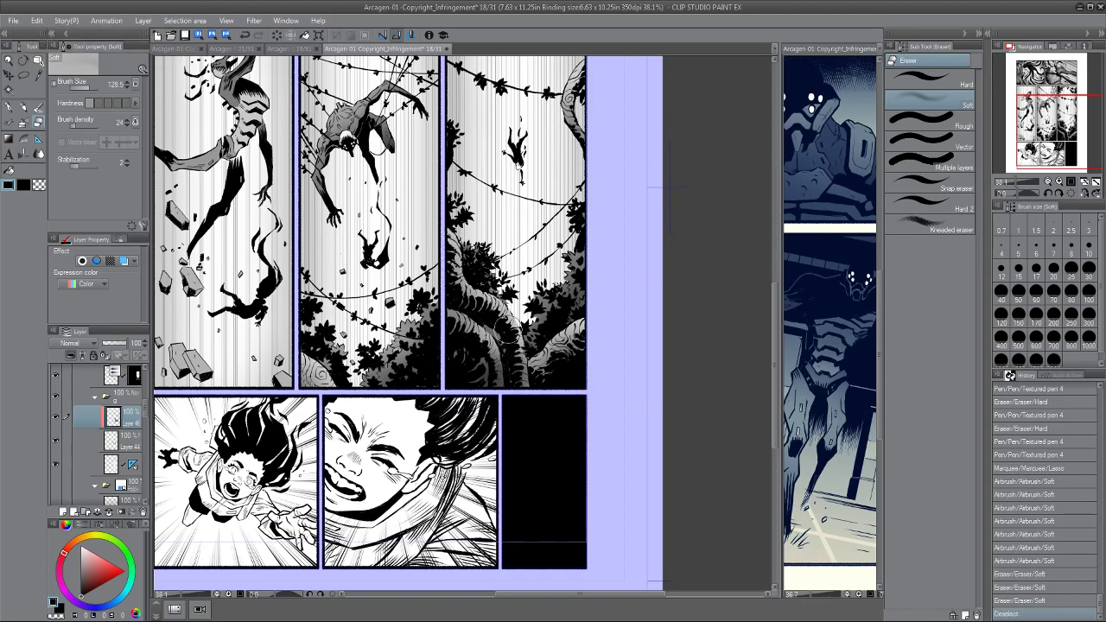
drag(445, 299, 436, 310)
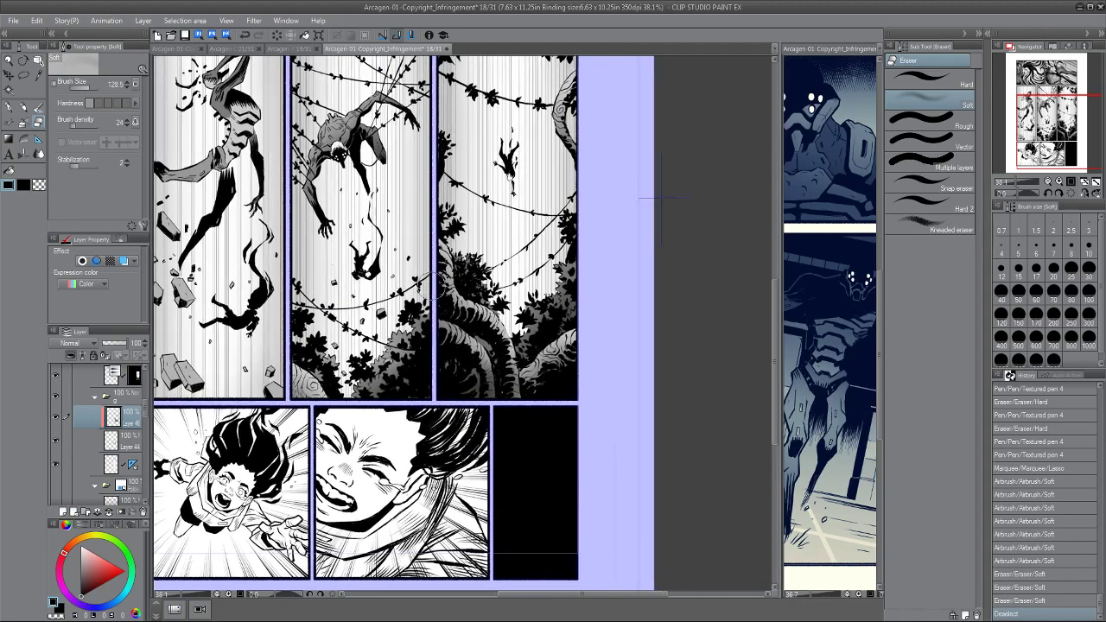
drag(362, 237, 361, 271)
scroll(374, 246, down, 2)
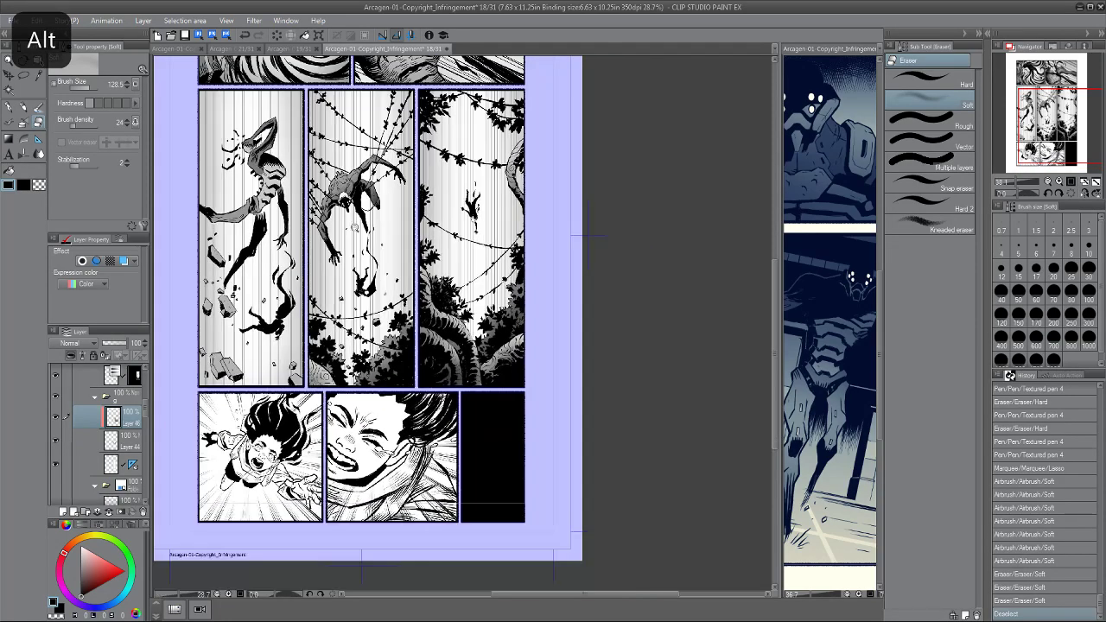
Lasso the lower curved root in the third tall panel and shade it with the Soft airbrush.
scroll(415, 285, up, 4)
key(l)
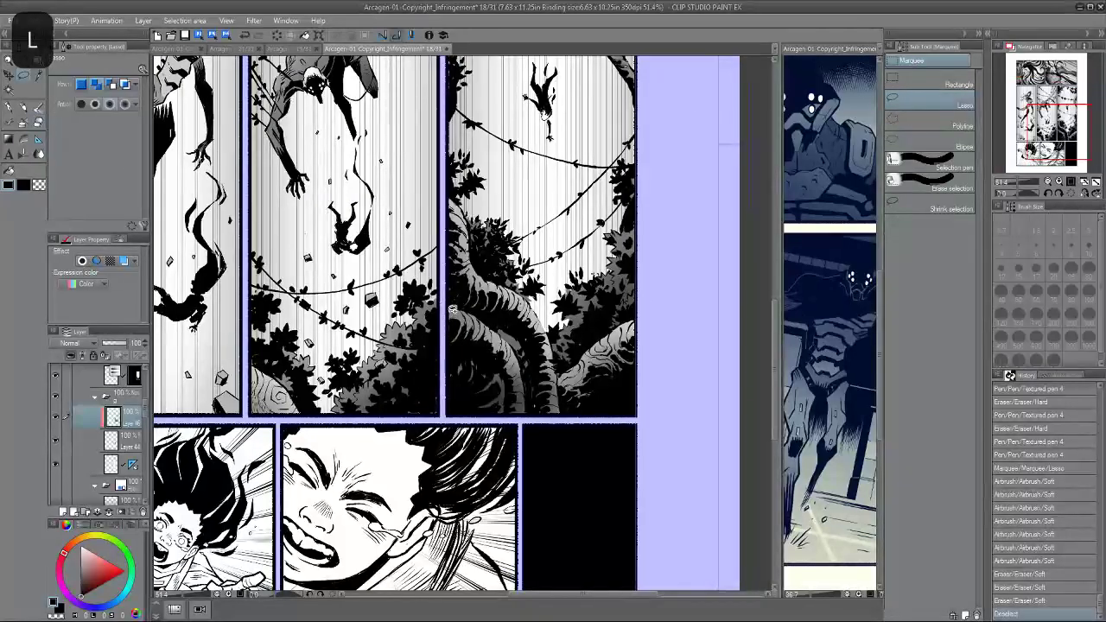
mouse_move(522, 360)
mouse_down()
mouse_move(511, 416)
mouse_move(499, 366)
mouse_move(450, 343)
mouse_move(449, 316)
mouse_up()
key(p)
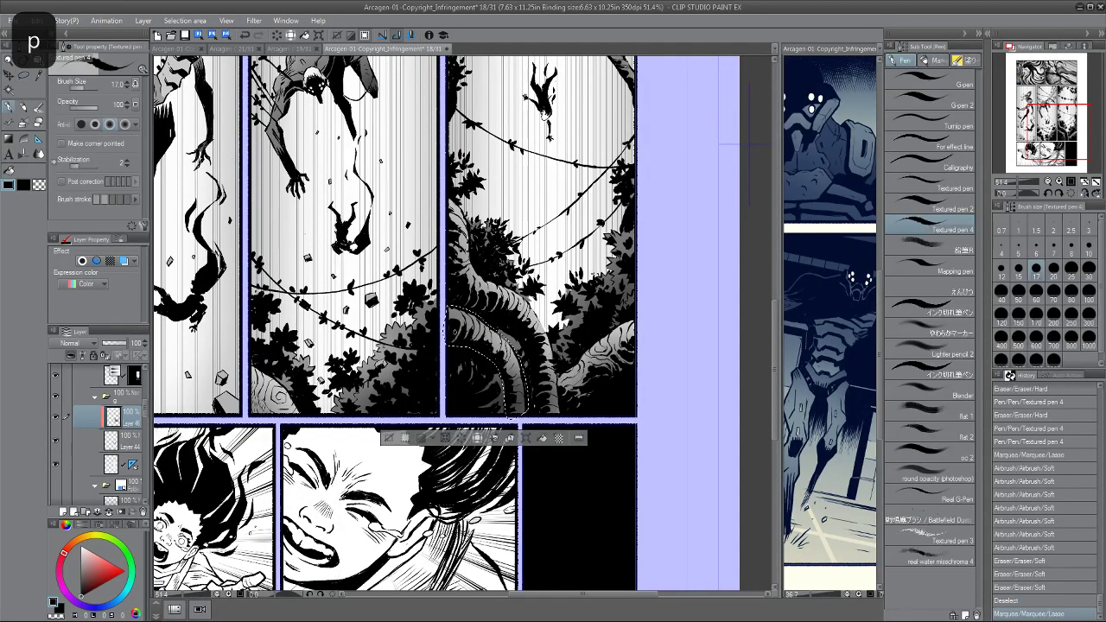
click(25, 123)
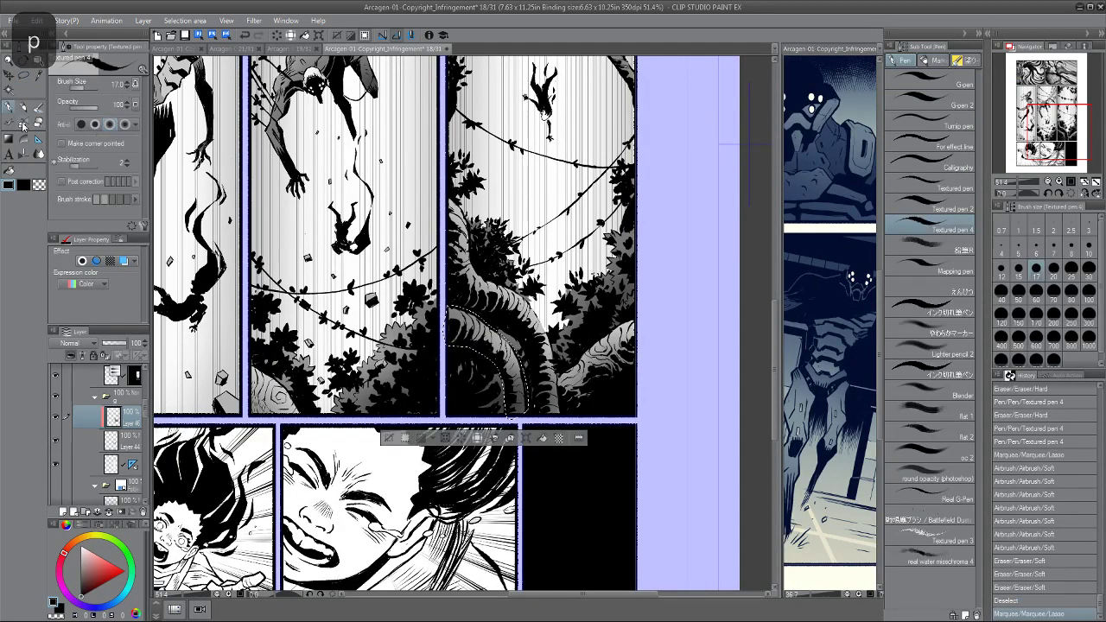
mouse_move(453, 328)
mouse_down()
mouse_move(503, 393)
mouse_move(497, 402)
mouse_move(466, 350)
mouse_up()
Fade the lower root's shading along its upper edge with the Soft eraser and deselect it.
key(e)
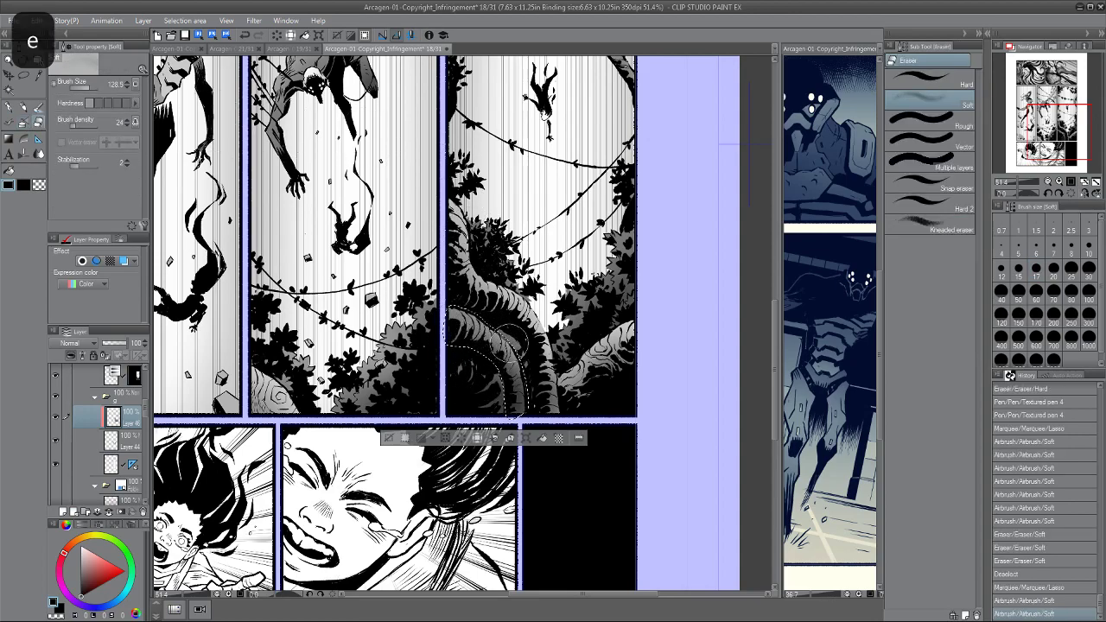
drag(440, 305, 457, 309)
drag(440, 305, 508, 346)
key(ctrl+d)
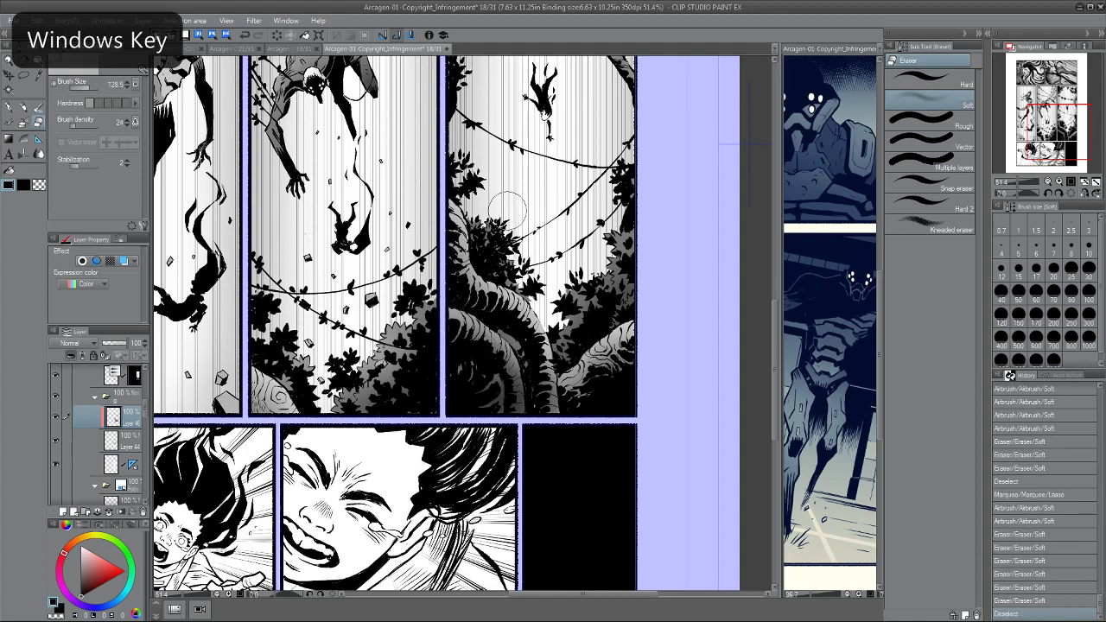
mouse_move(380, 232)
mouse_down()
mouse_move(318, 215)
mouse_move(377, 252)
mouse_up()
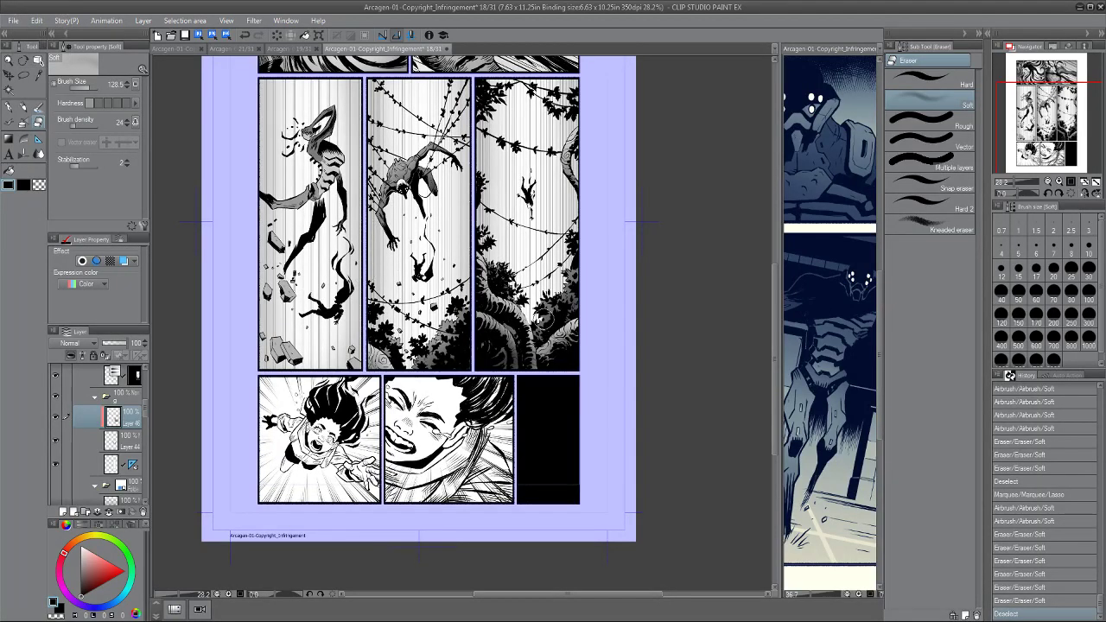
Darken the base of the roots in the third tall panel with broad Soft airbrush strokes.
key(p)
click(25, 124)
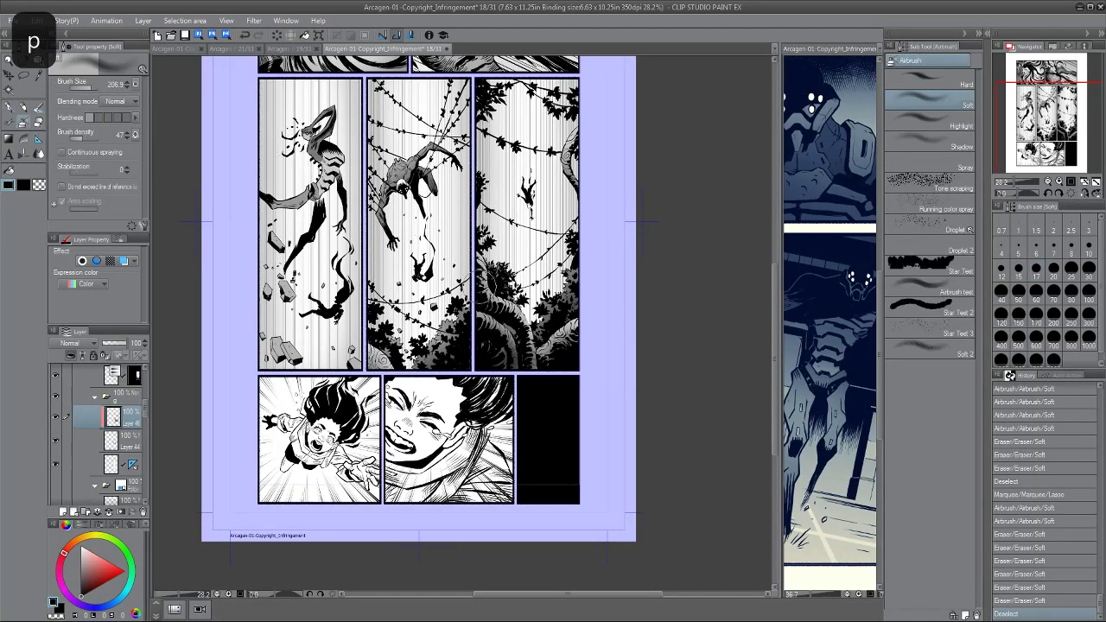
drag(528, 331, 525, 325)
mouse_move(536, 370)
mouse_down()
mouse_move(536, 354)
mouse_move(568, 345)
mouse_move(528, 368)
mouse_up()
scroll(510, 383, up, 3)
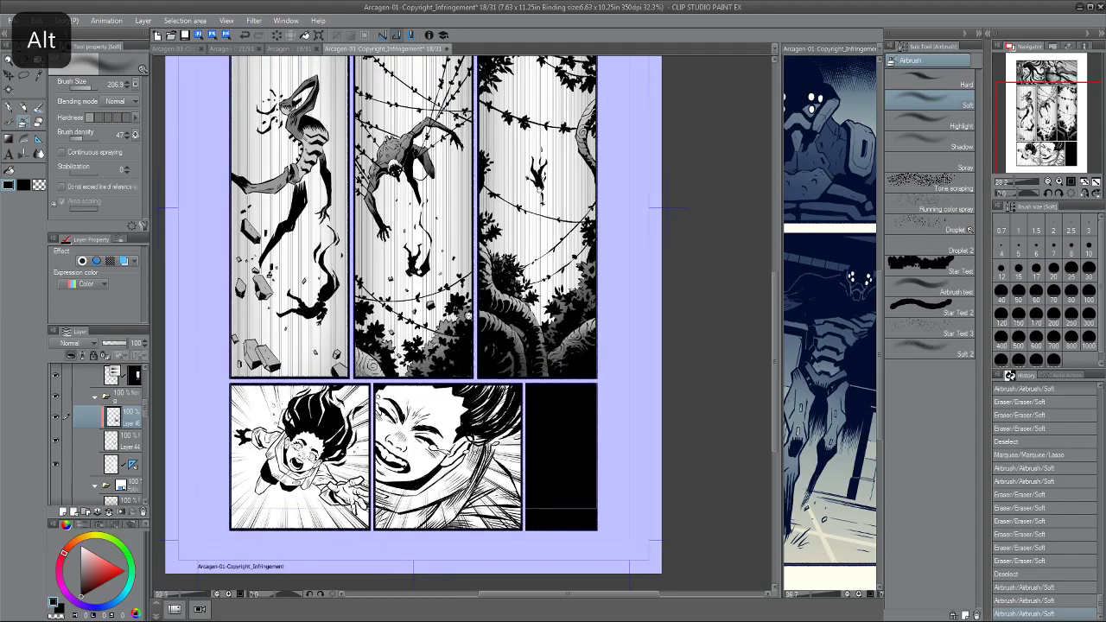
Activate the third tall panel's ink layer and ink the bottom of the roots with Textured pen 4.
drag(145, 410, 145, 402)
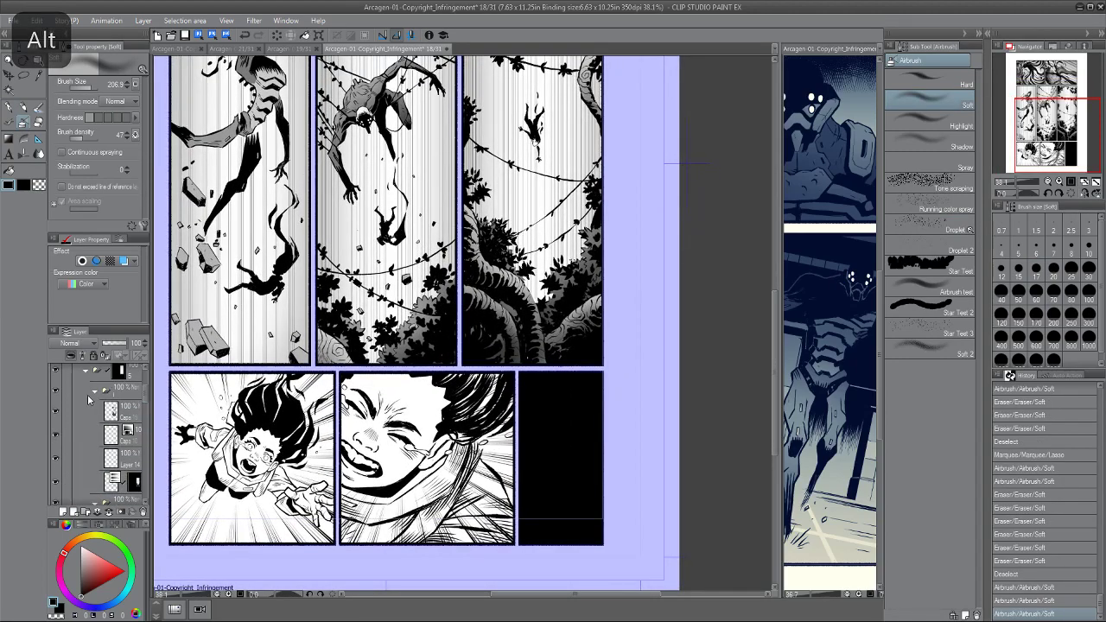
click(55, 412)
click(56, 415)
key(p)
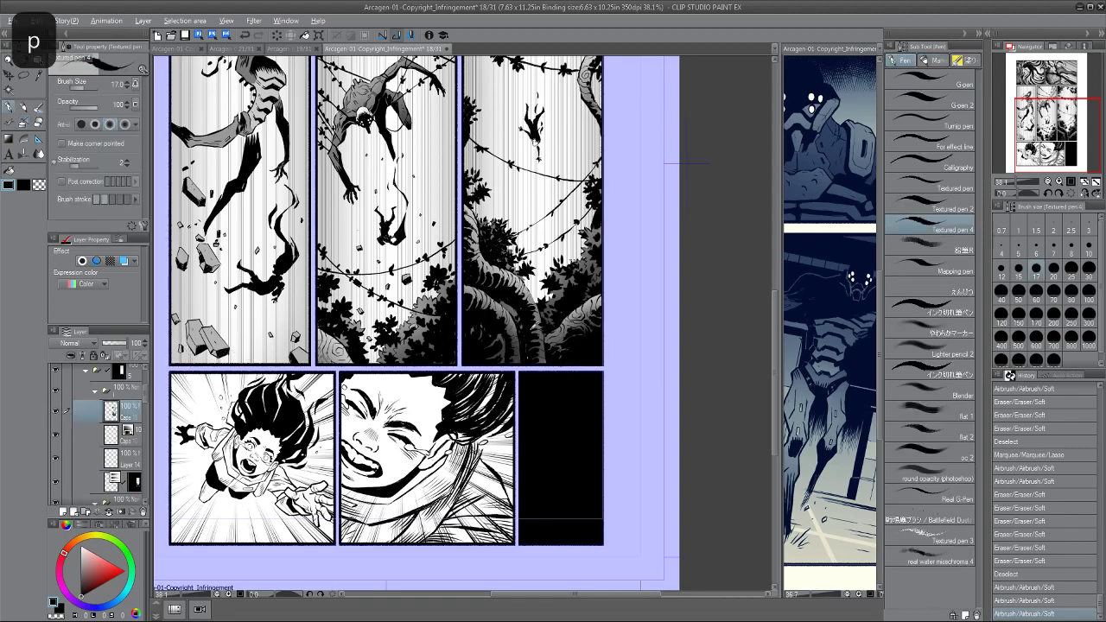
scroll(503, 335, up, 2)
key(p)
mouse_move(505, 335)
mouse_down()
mouse_move(497, 325)
mouse_move(527, 346)
mouse_move(569, 336)
mouse_up()
key(e)
key(BackSpace)
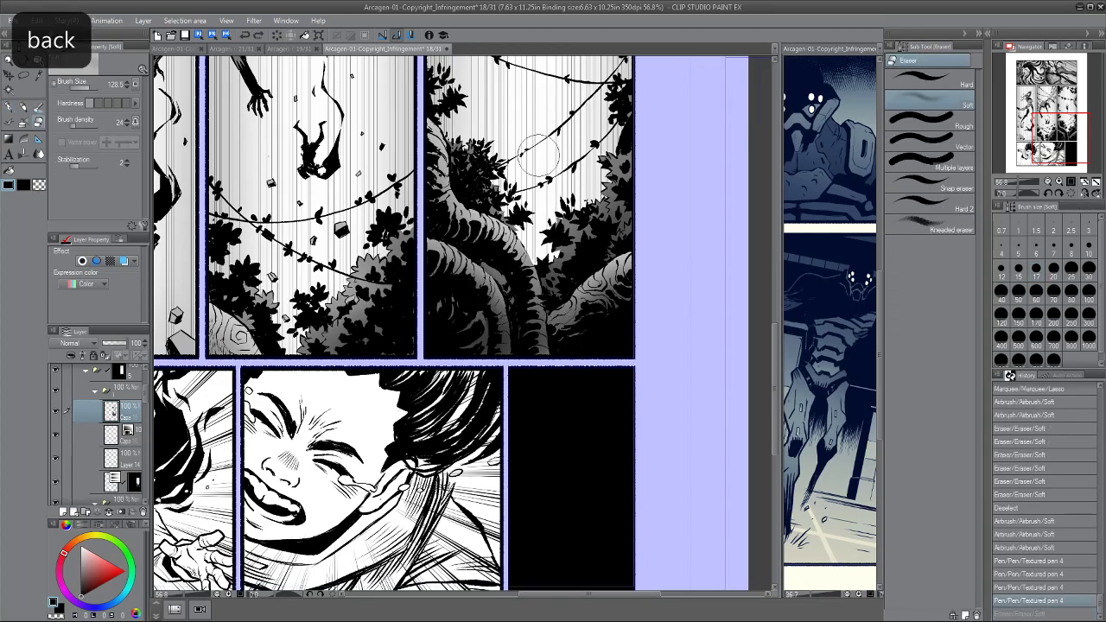
Ink bark lines and shadow marks on the curved roots at the third tall panel's lower left with Textured pen 4.
key(p)
mouse_move(509, 307)
mouse_down()
mouse_move(509, 272)
mouse_move(474, 256)
mouse_up()
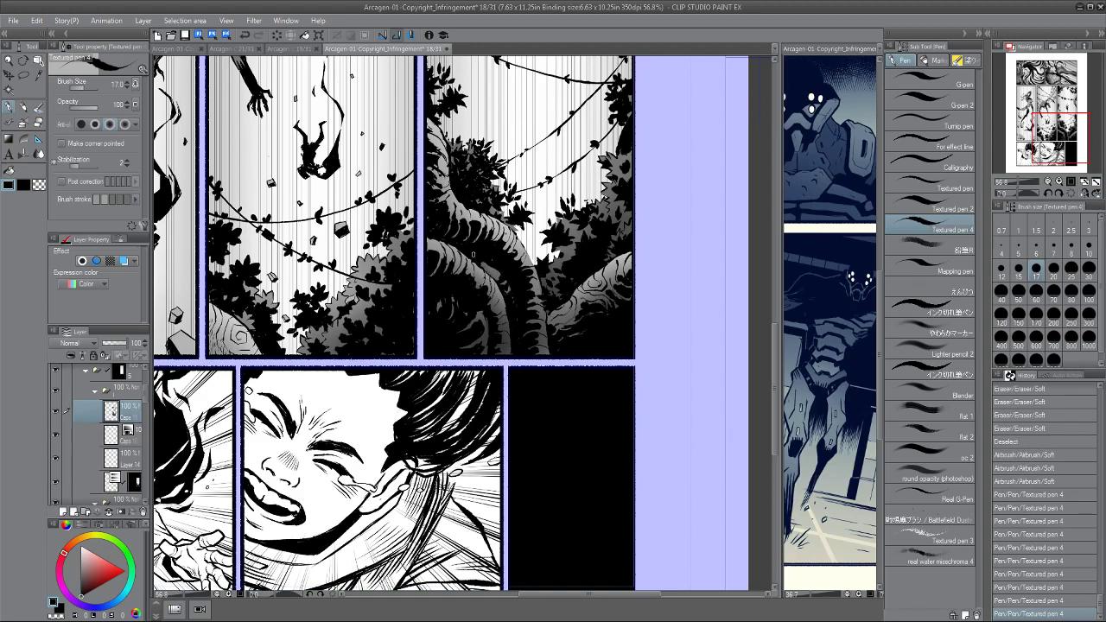
drag(482, 313, 436, 309)
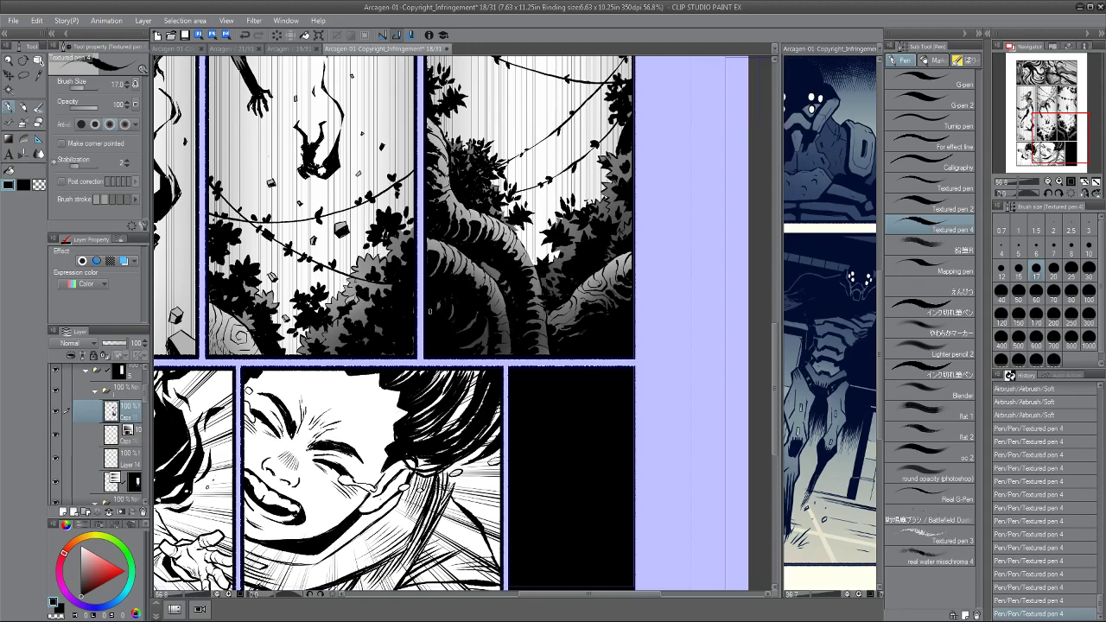
alt+scroll(430, 253, up, 3)
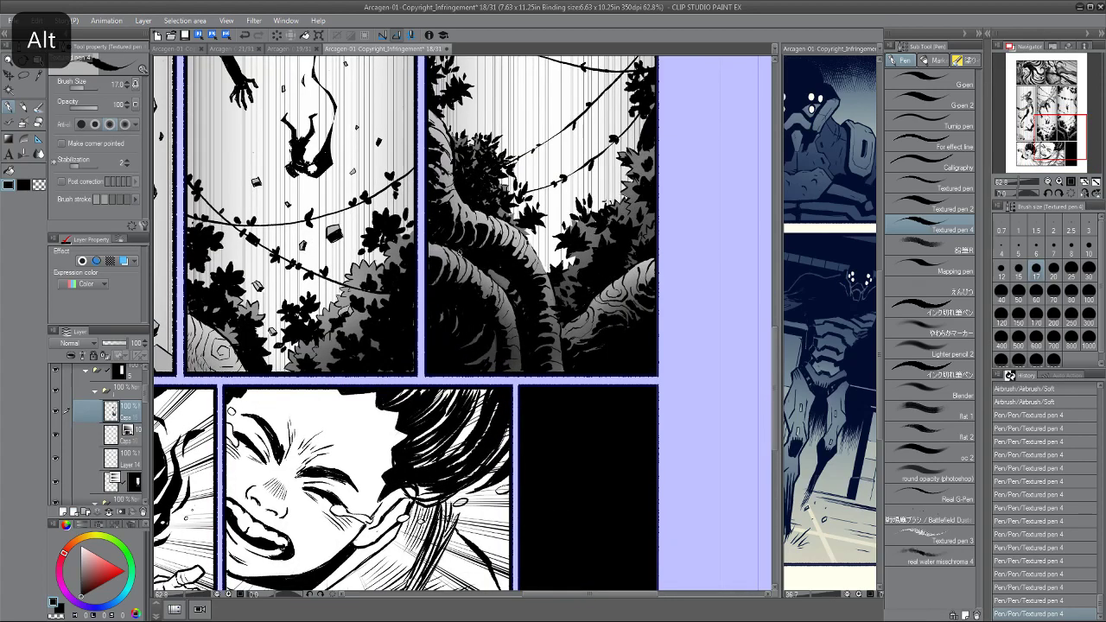
drag(453, 252, 444, 245)
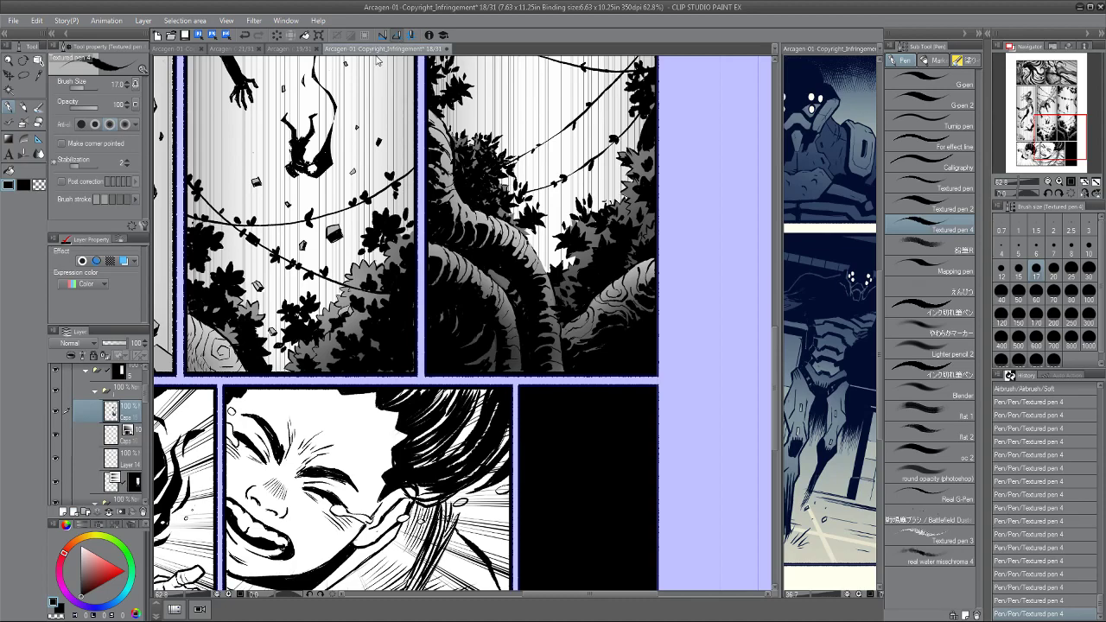
Refine the upper root beside the leaf cluster in the third tall panel, alternating Hard eraser and Textured pen 4 strokes.
key(e)
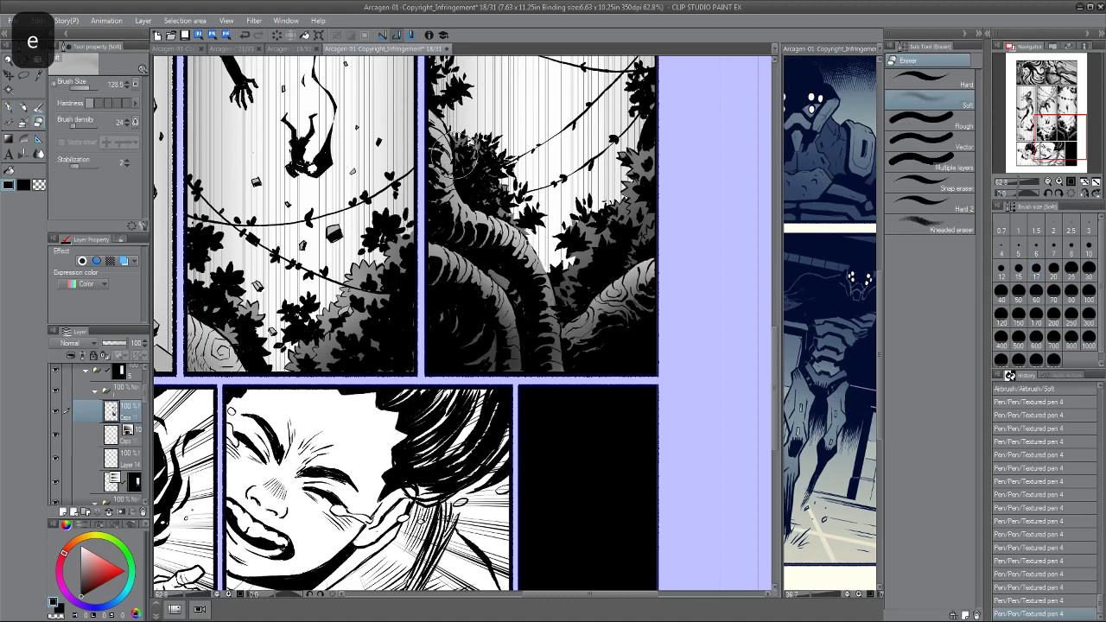
click(1000, 269)
click(914, 79)
key(e)
mouse_move(453, 138)
mouse_down()
mouse_move(454, 153)
mouse_move(450, 129)
mouse_move(456, 183)
mouse_move(450, 161)
mouse_move(443, 188)
mouse_move(425, 169)
mouse_move(432, 178)
mouse_up()
key(p)
key(e)
key(p)
key(e)
key(p)
key(e)
key(p)
key(e)
key(p)
key(p)
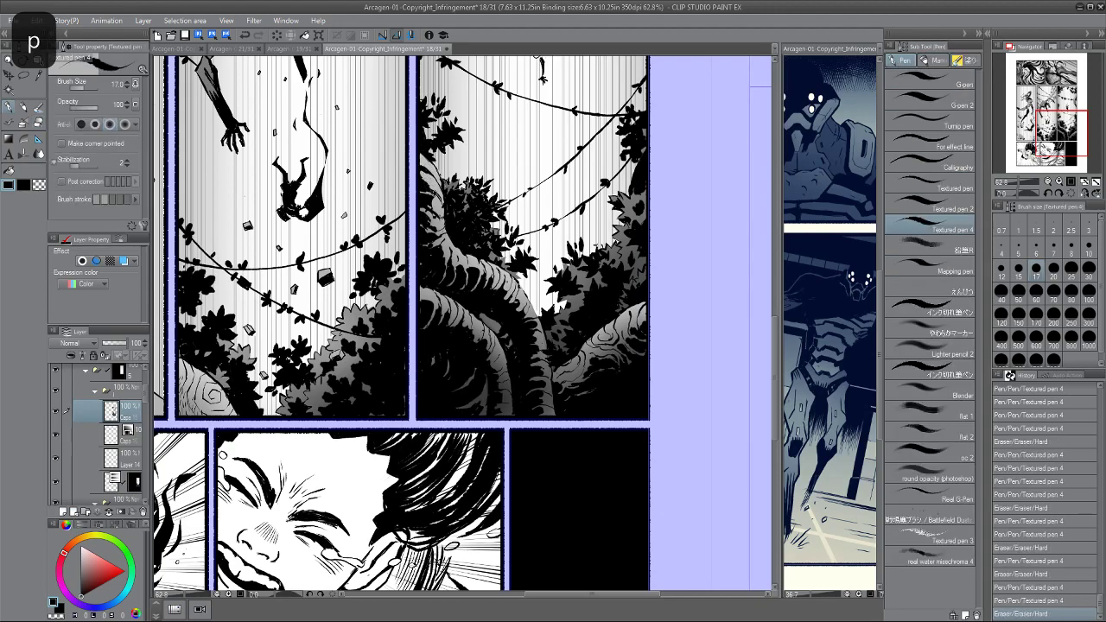
Rework the bark contours where the upper root bends along the panel's left border with pen and Hard eraser.
mouse_move(424, 199)
mouse_down()
mouse_move(432, 214)
mouse_move(430, 187)
mouse_move(428, 207)
mouse_move(452, 212)
mouse_move(435, 192)
mouse_move(447, 205)
mouse_move(434, 214)
mouse_move(433, 202)
mouse_move(438, 248)
mouse_up()
key(e)
key(p)
key(e)
key(p)
key(e)
key(p)
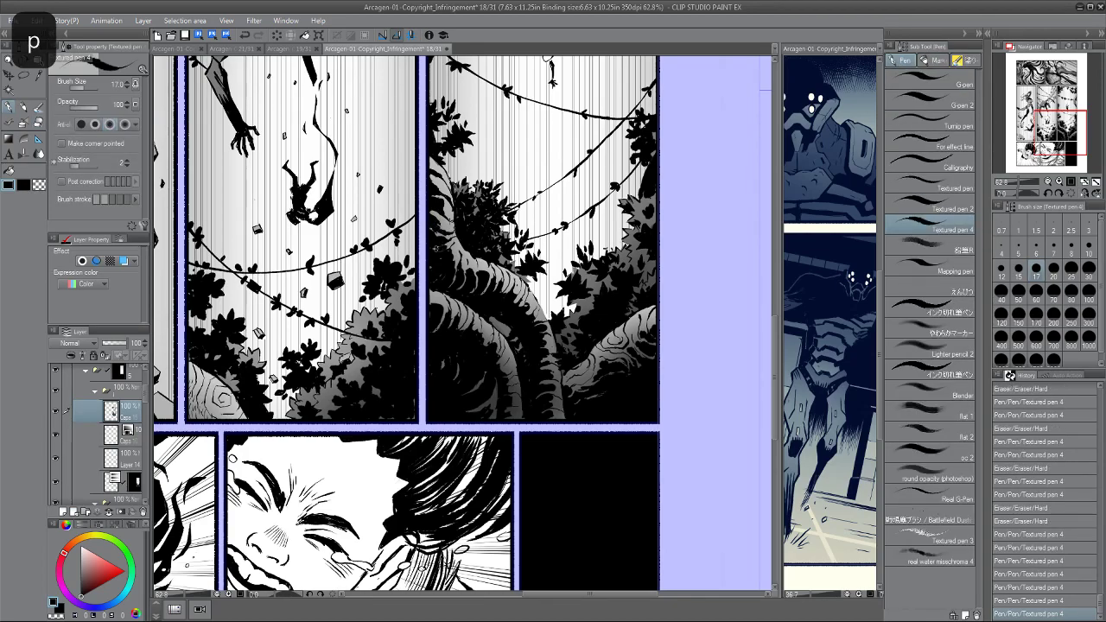
Add and clean up ink shadow strokes on the underside of the upper root's bend with Textured pen 4.
drag(432, 230, 441, 274)
key(e)
key(p)
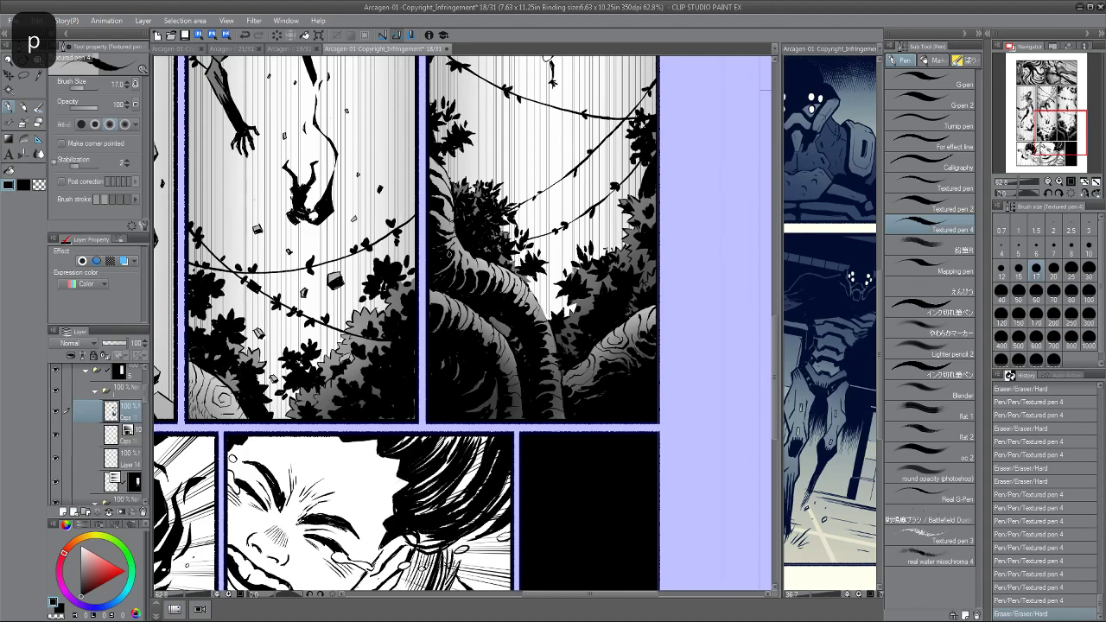
drag(449, 264, 456, 272)
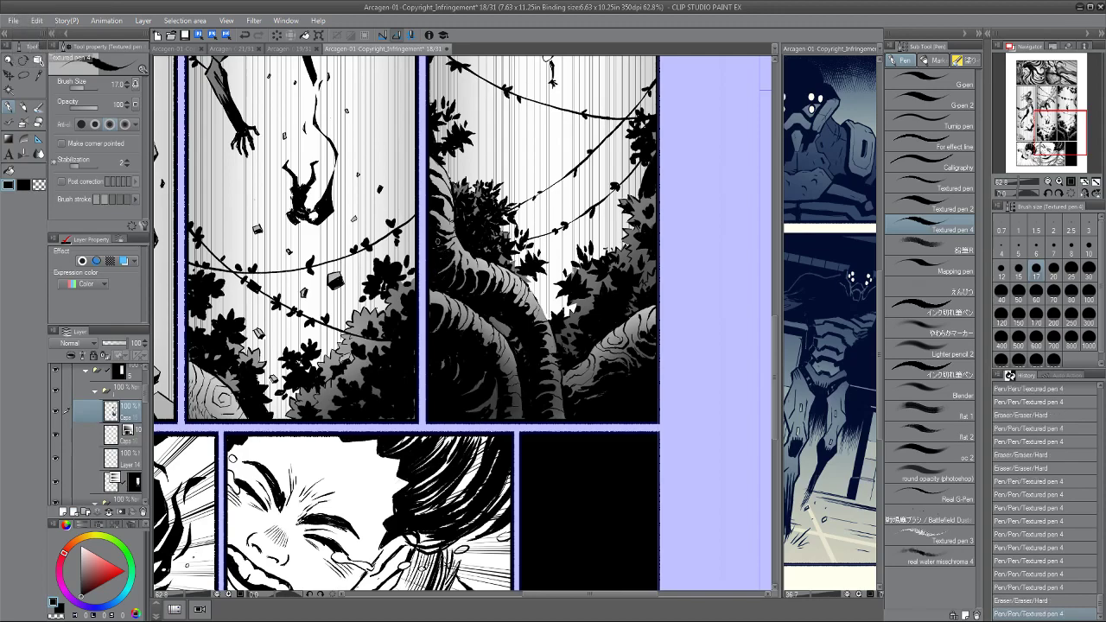
scroll(451, 252, down, 5)
scroll(464, 260, up, 3)
key(p)
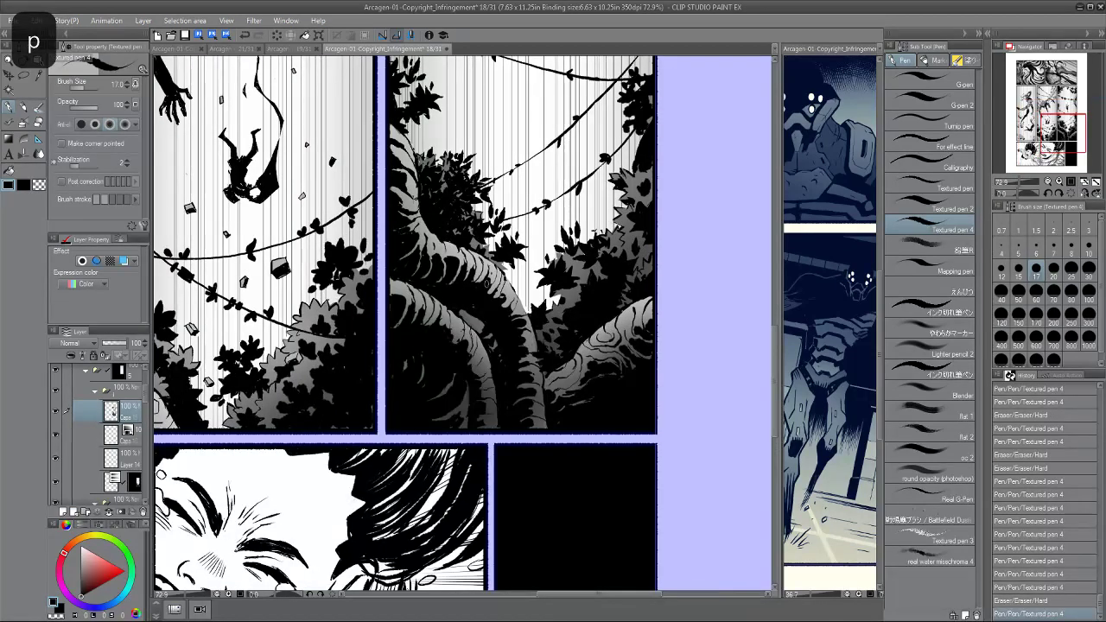
Ink further shadow strokes on the lower curved root in the third tall panel with Textured pen 4.
key(alt)
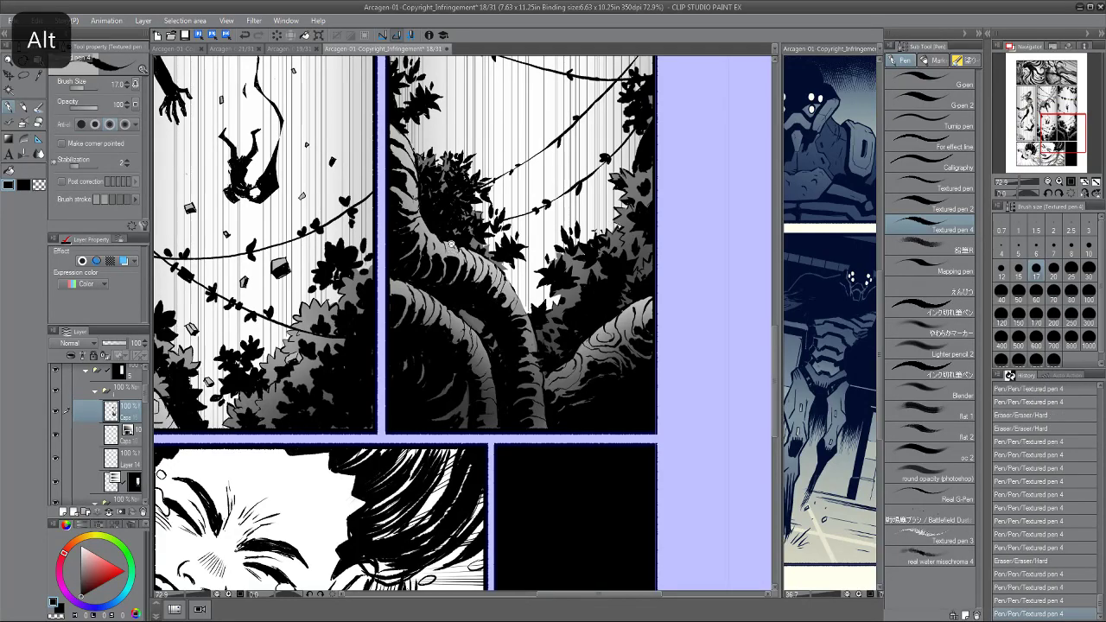
scroll(454, 250, down, 1)
key(p)
mouse_move(427, 291)
mouse_down()
mouse_move(436, 309)
mouse_move(417, 294)
mouse_up()
scroll(414, 286, down, 2)
scroll(445, 306, up, 3)
key(p)
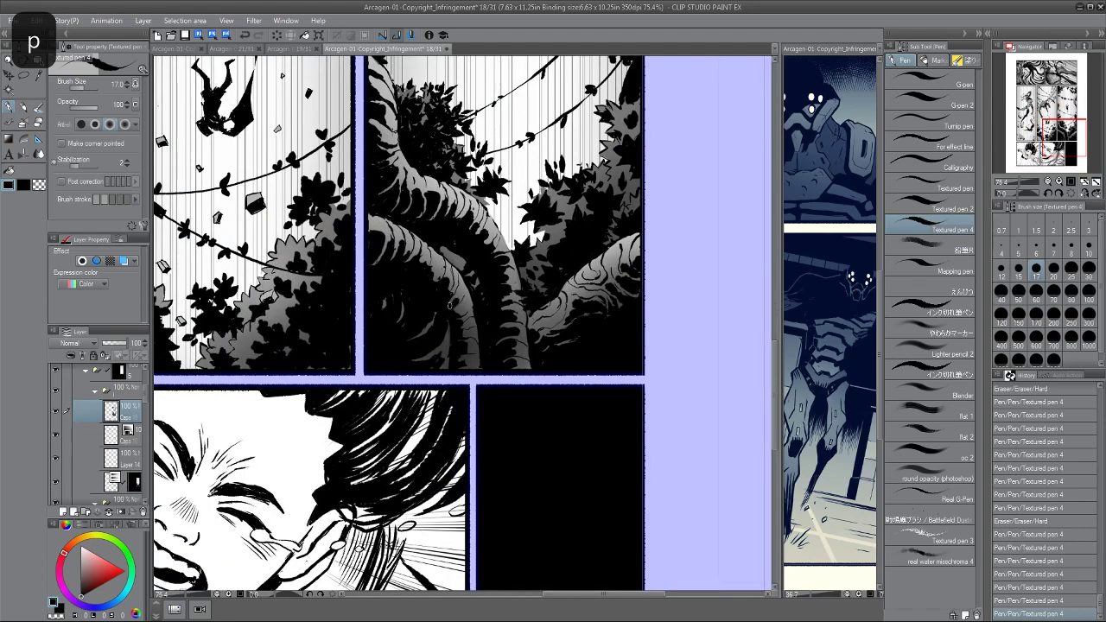
drag(452, 304, 462, 317)
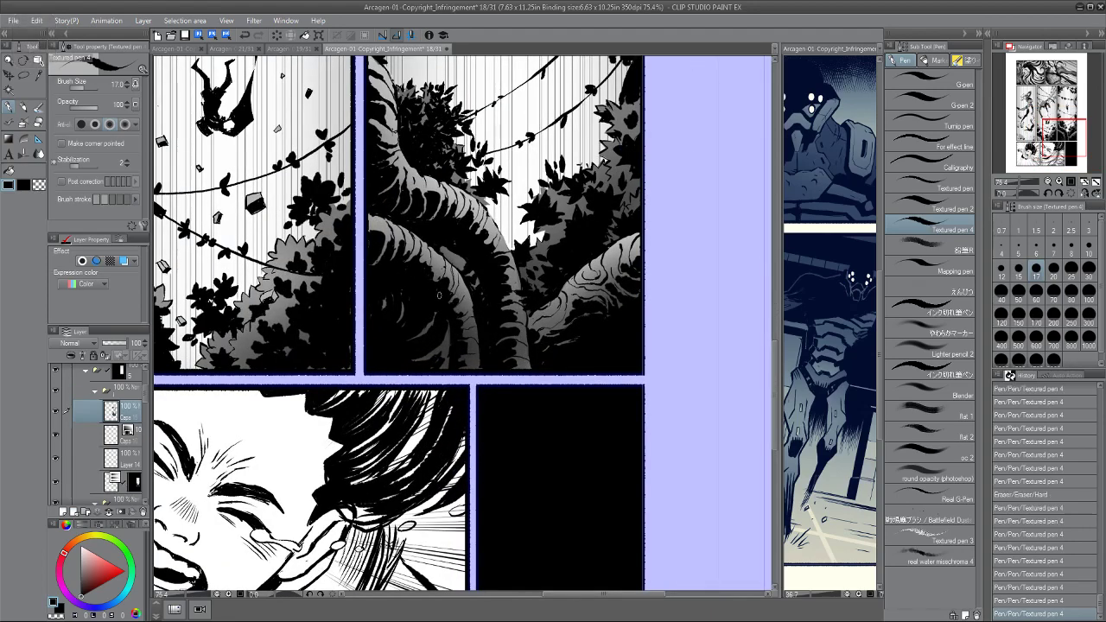
Refine the lower root's bark and shadows down to the panel's bottom border, alternating Textured pen 4 and Hard eraser.
key(alt)
scroll(401, 268, down, 2)
scroll(401, 268, up, 2)
key(p)
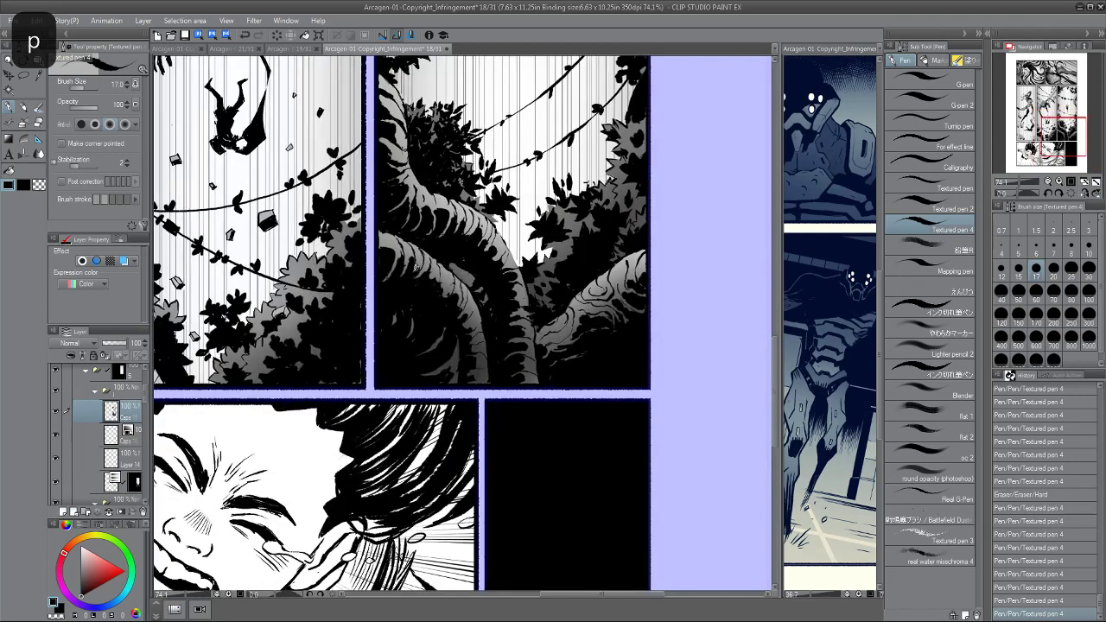
mouse_move(411, 276)
mouse_down()
mouse_move(426, 271)
mouse_move(446, 299)
mouse_up()
key(e)
key(p)
key(e)
key(p)
drag(468, 336, 467, 331)
scroll(424, 311, down, 1)
key(p)
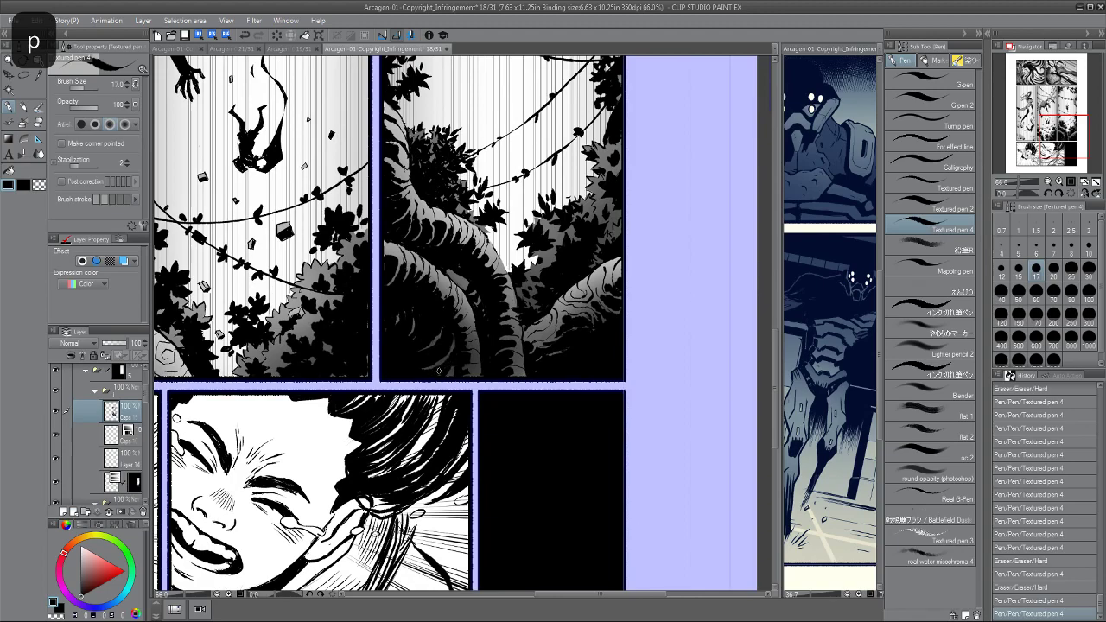
drag(441, 377, 454, 369)
scroll(483, 313, down, 1)
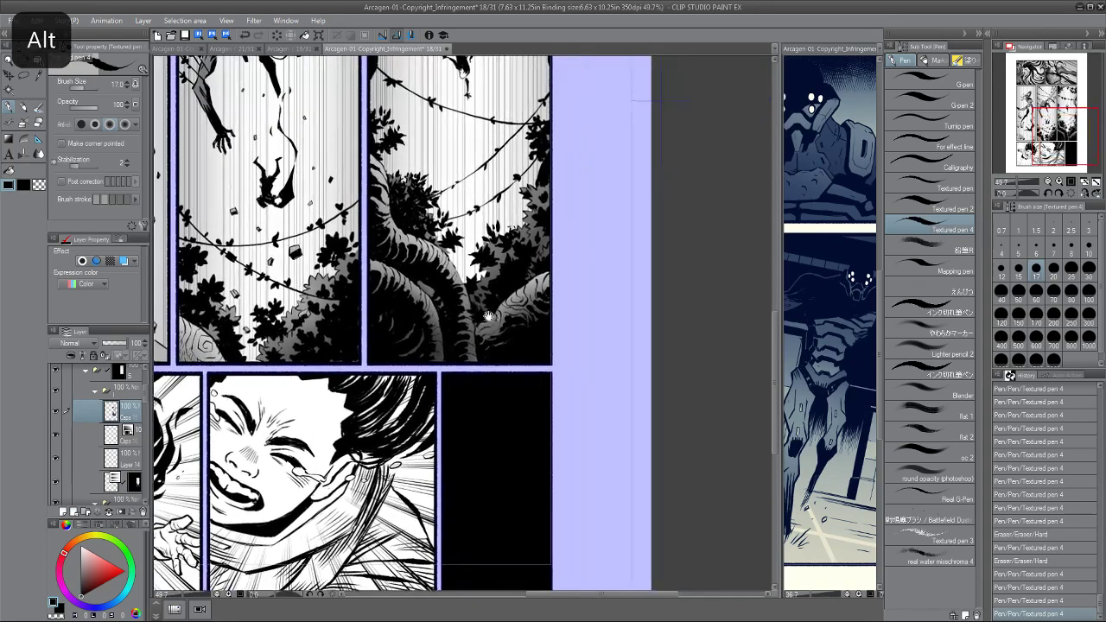
Rework the bark lines where the right-hand root meets the central root with Hard eraser and Textured pen 4.
scroll(482, 313, up, 3)
key(p)
key(e)
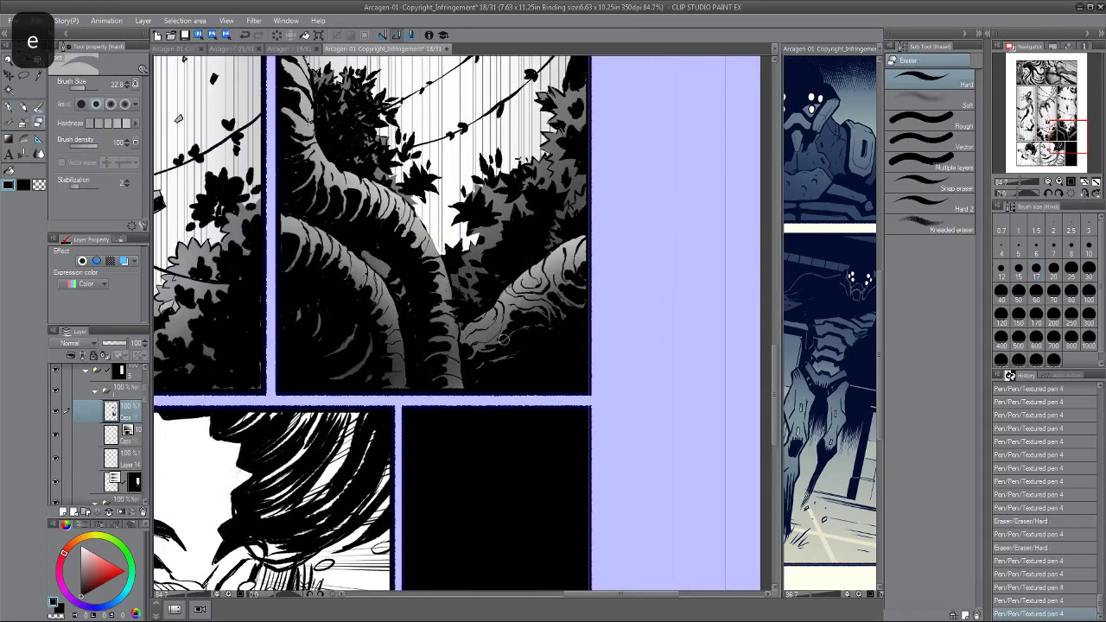
mouse_move(519, 328)
mouse_down()
mouse_move(524, 316)
mouse_move(553, 325)
mouse_move(515, 311)
mouse_move(507, 330)
mouse_move(489, 322)
mouse_up()
key(p)
scroll(528, 324, up, 1)
key(p)
key(e)
scroll(489, 318, down, 3)
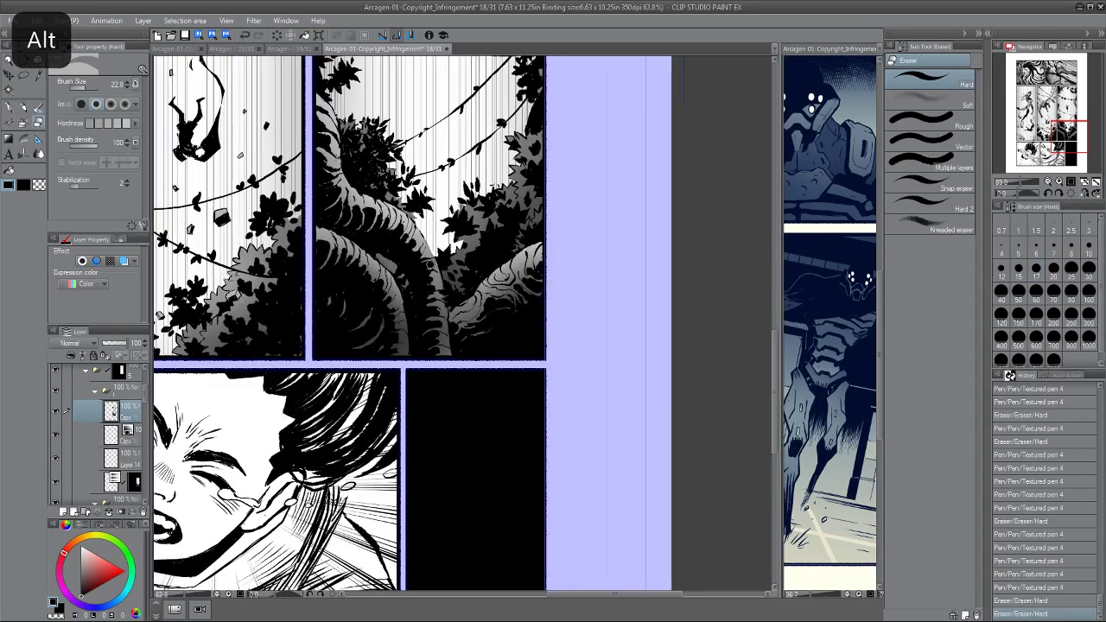
key(p)
drag(459, 308, 456, 302)
key(e)
scroll(396, 245, down, 3)
scroll(474, 320, down, 2)
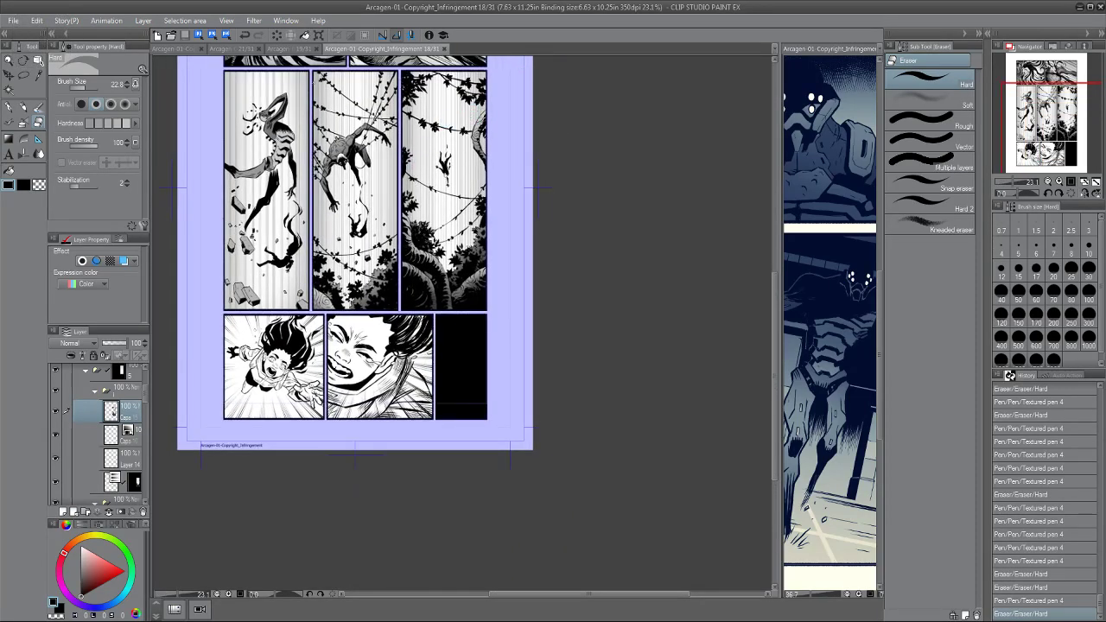
Touch up the foliage along the bottom of the second tall panel with Textured pen 4.
scroll(314, 323, up, 2)
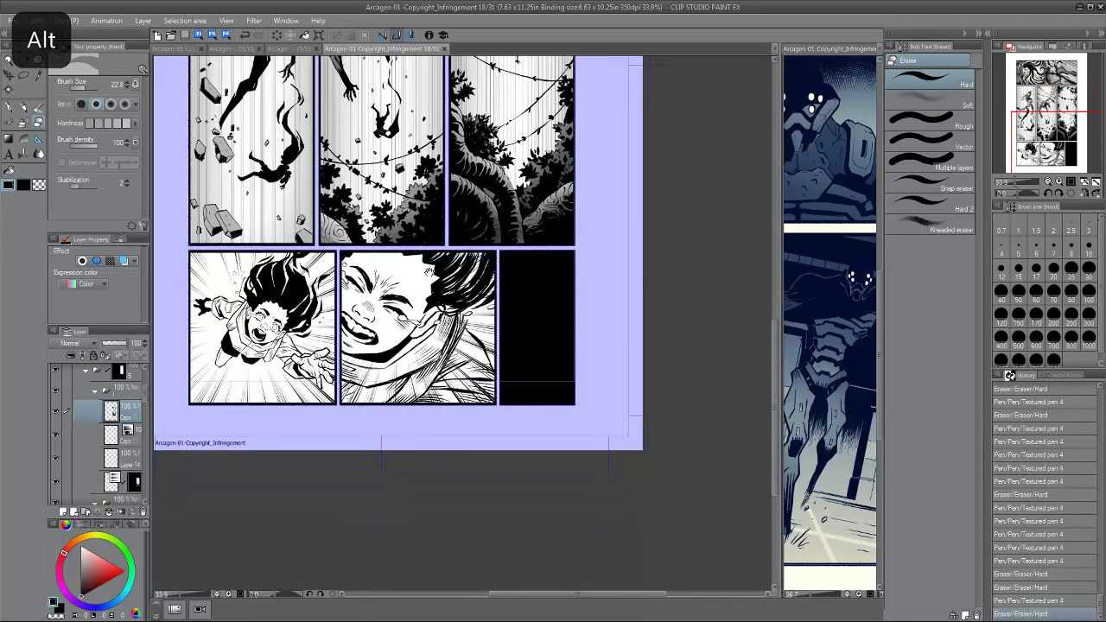
scroll(403, 392, up, 2)
key(p)
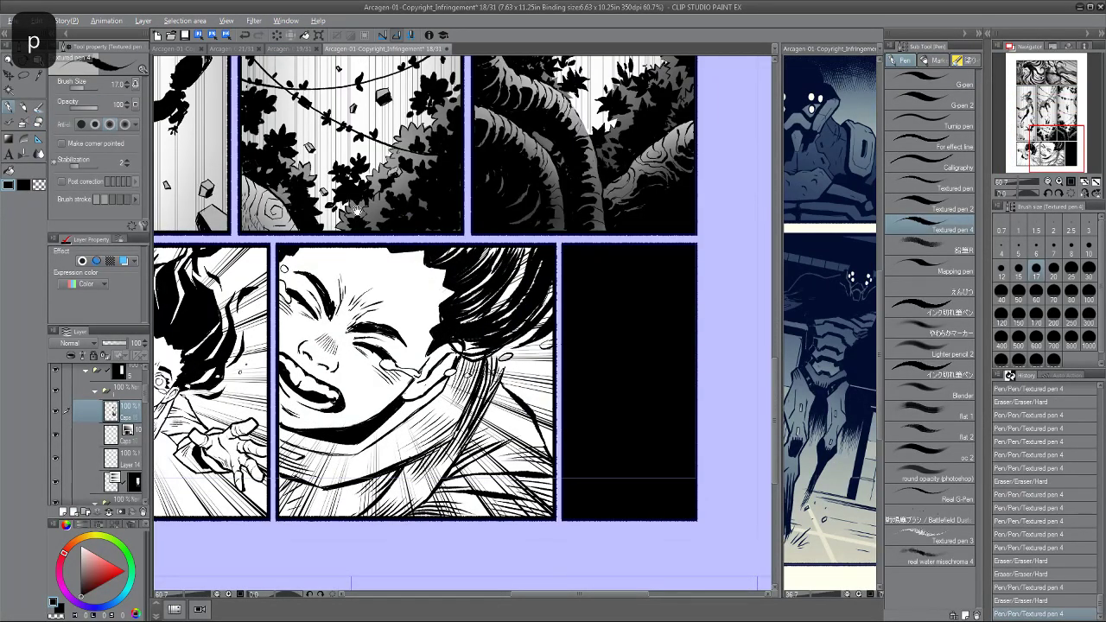
scroll(357, 211, down, 3)
drag(354, 233, 357, 235)
drag(405, 58, 455, 193)
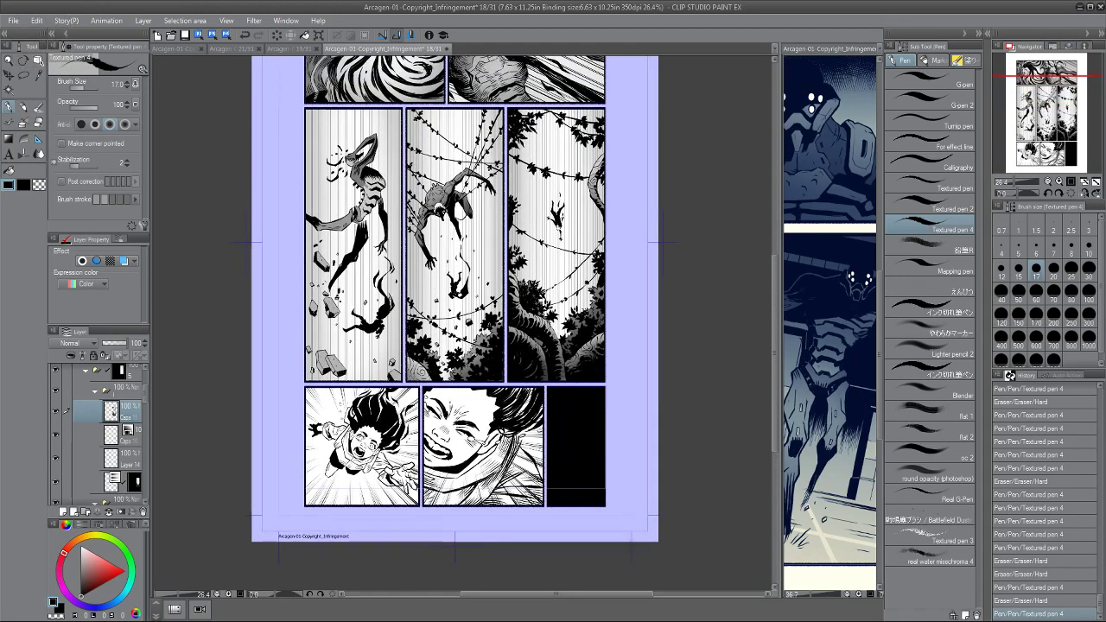
scroll(353, 256, down, 2)
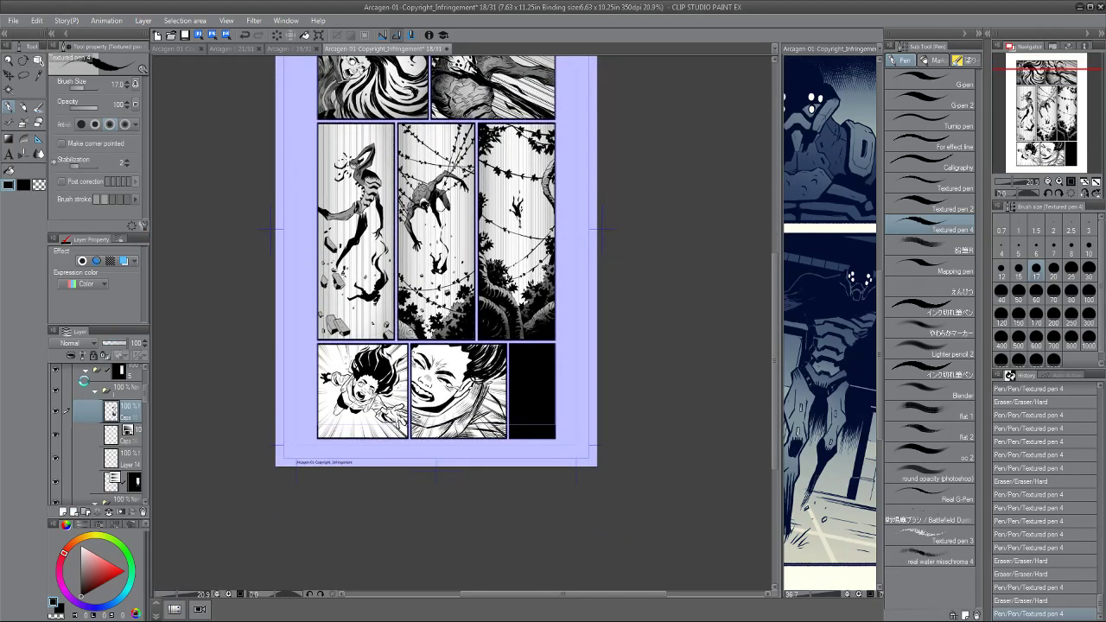
In the first bottom panel's layer folder, add a new folder named "g" containing a new raster layer.
click(85, 372)
drag(145, 399, 130, 391)
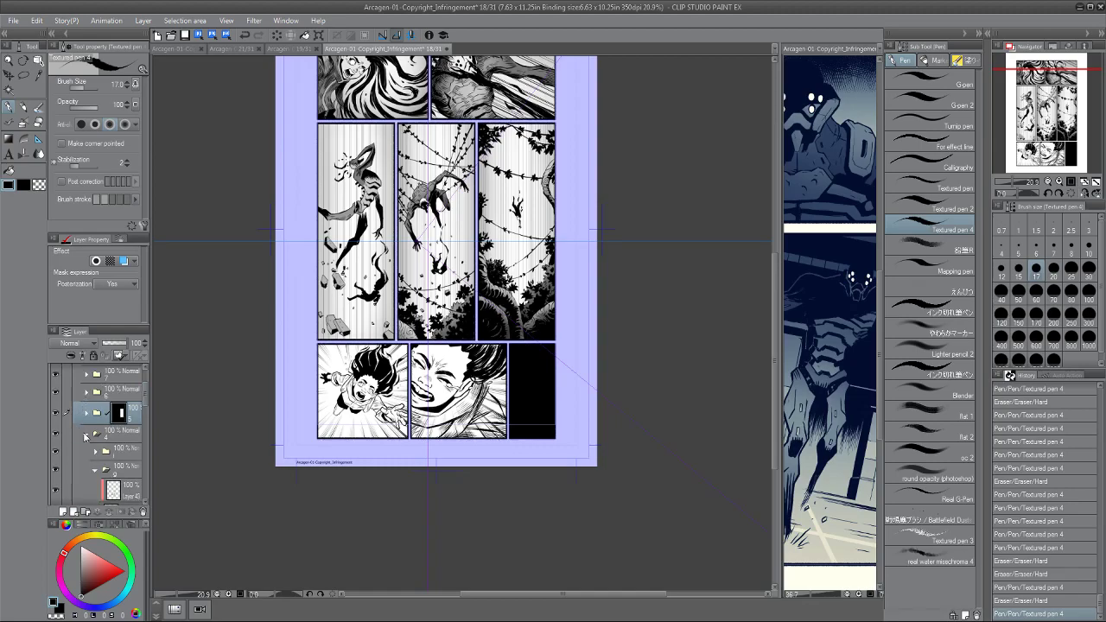
click(83, 393)
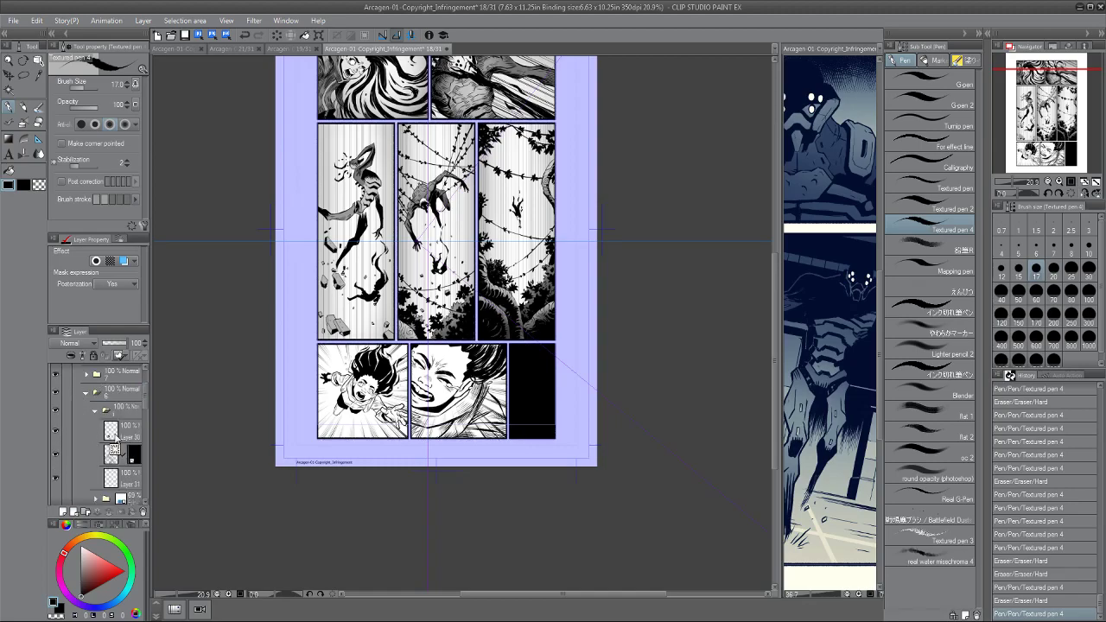
click(95, 409)
click(107, 427)
click(84, 511)
double_click(121, 429)
text(g)
key(Return)
click(63, 512)
Select the whole first bottom panel, the screaming falling girl, with a rectangular marquee.
scroll(302, 394, down, 1)
scroll(302, 394, up, 3)
key(l)
scroll(380, 329, up, 1)
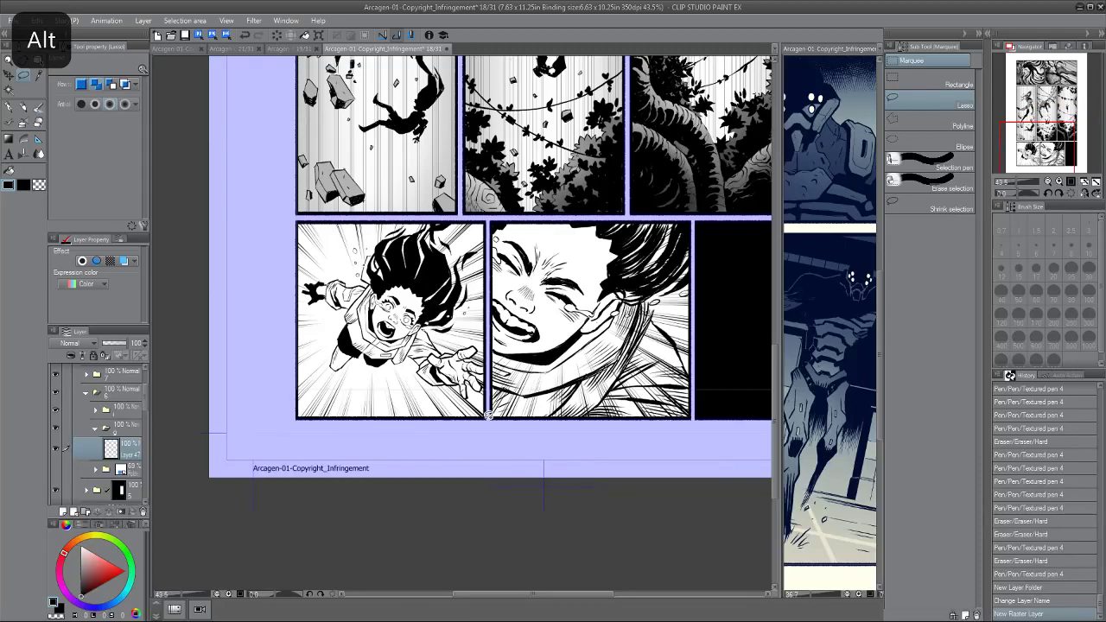
key(l)
key(l)
key(l)
key(l)
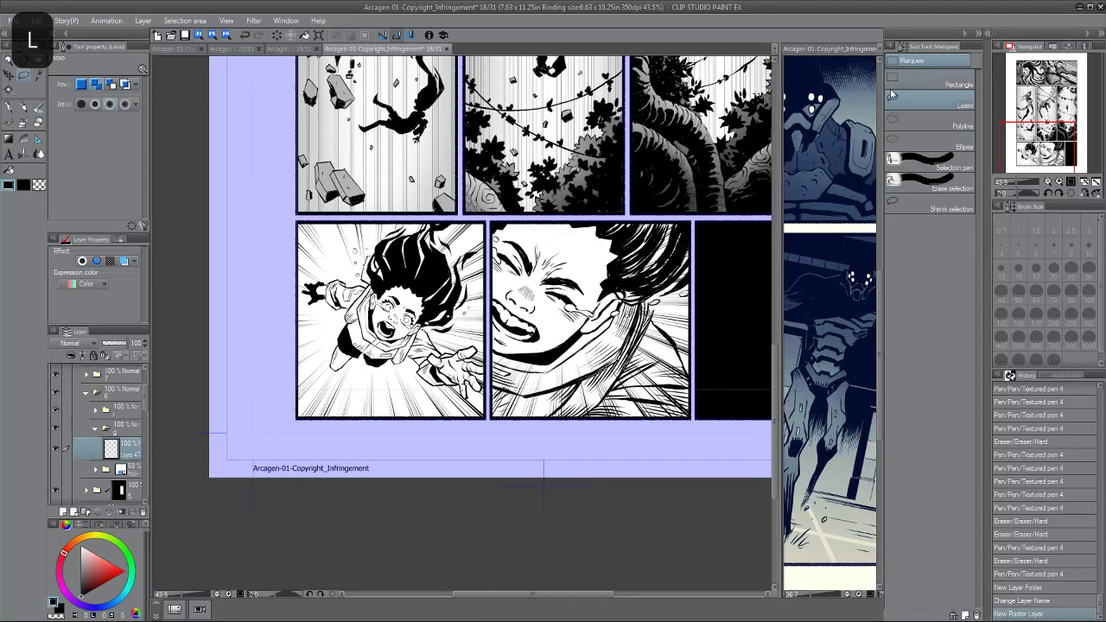
drag(486, 419, 294, 220)
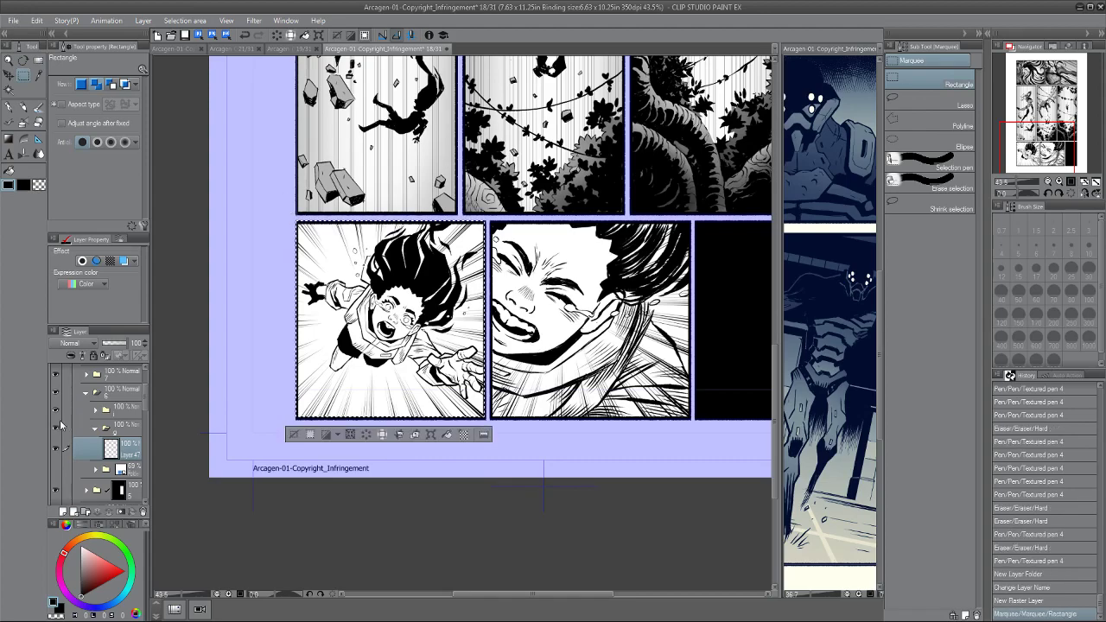
Fill the selected first bottom panel with a flat light grey using the Refer other layers fill.
click(23, 124)
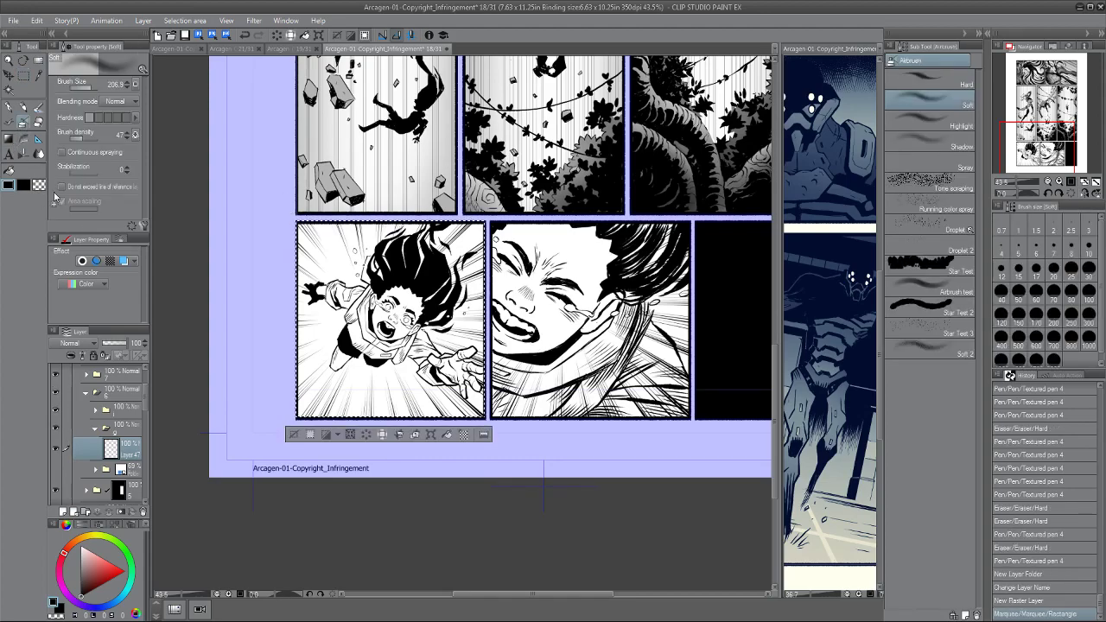
key(g)
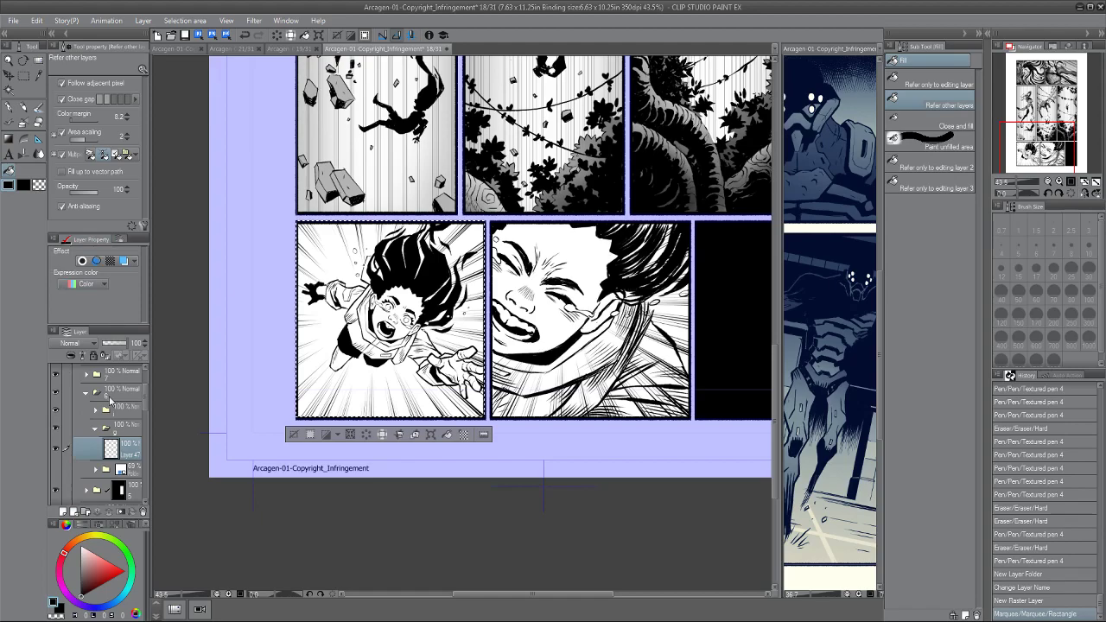
drag(81, 566, 81, 555)
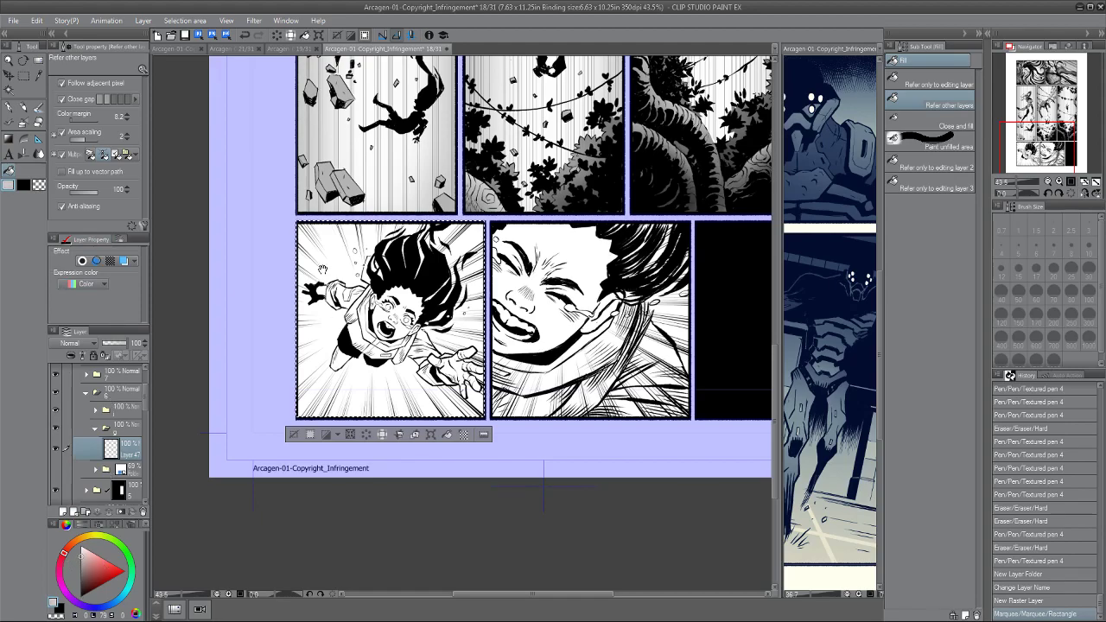
drag(340, 325, 318, 293)
key(p)
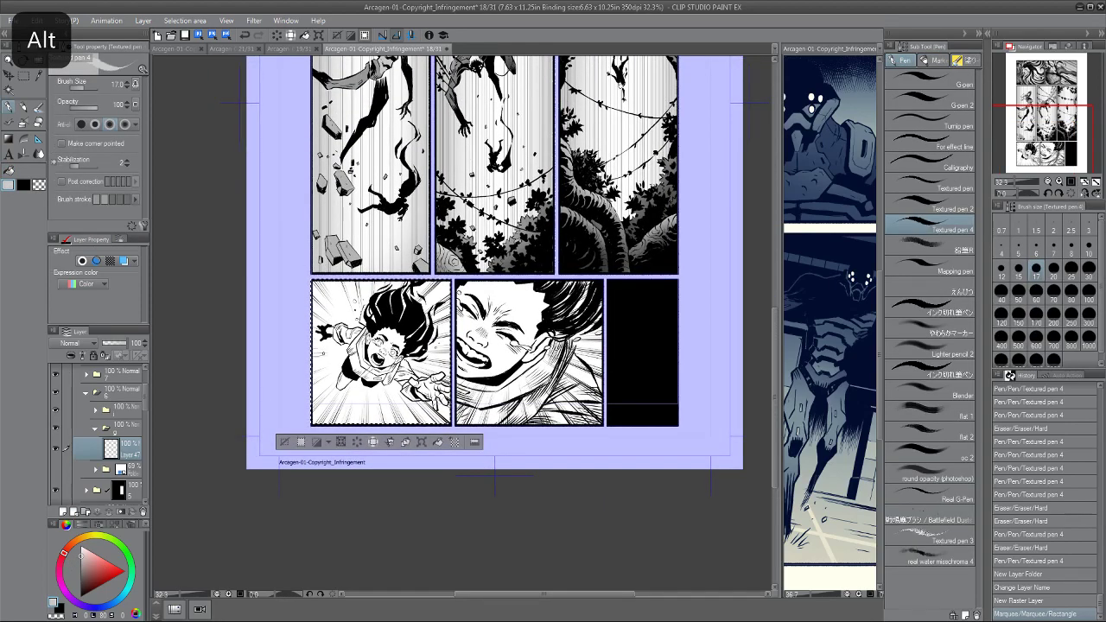
key(g)
click(299, 271)
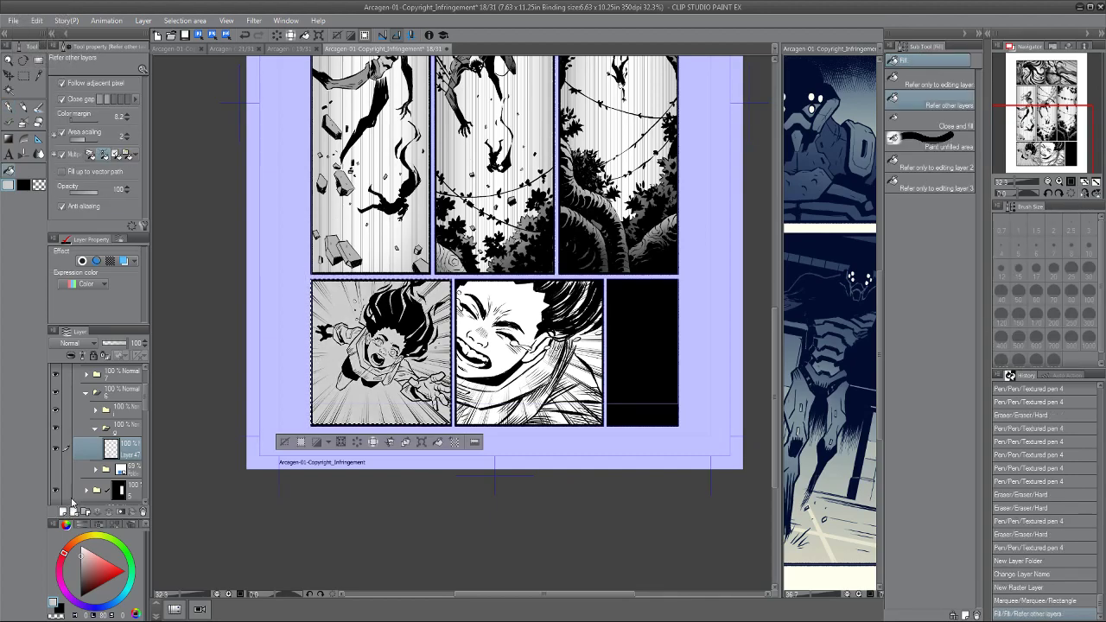
Add a new raster layer above the grey fill and clip it to the layer below.
click(62, 512)
click(71, 355)
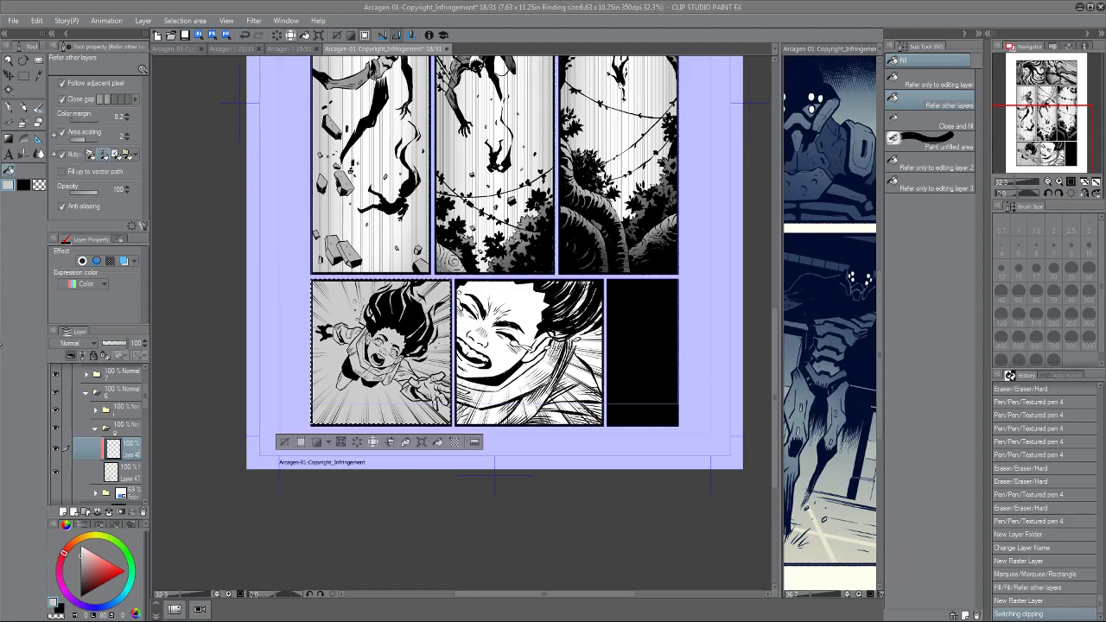
drag(369, 224, 379, 187)
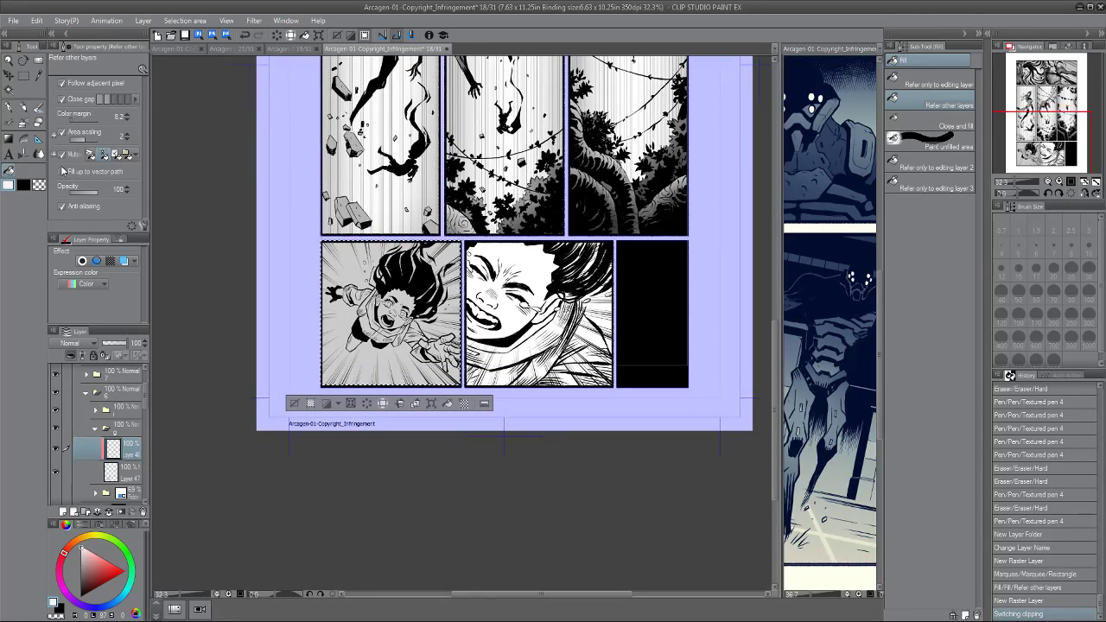
Brush a soft white glow over the falling girl in the first bottom panel with the Soft airbrush, then deselect the panel.
click(23, 126)
key(super)
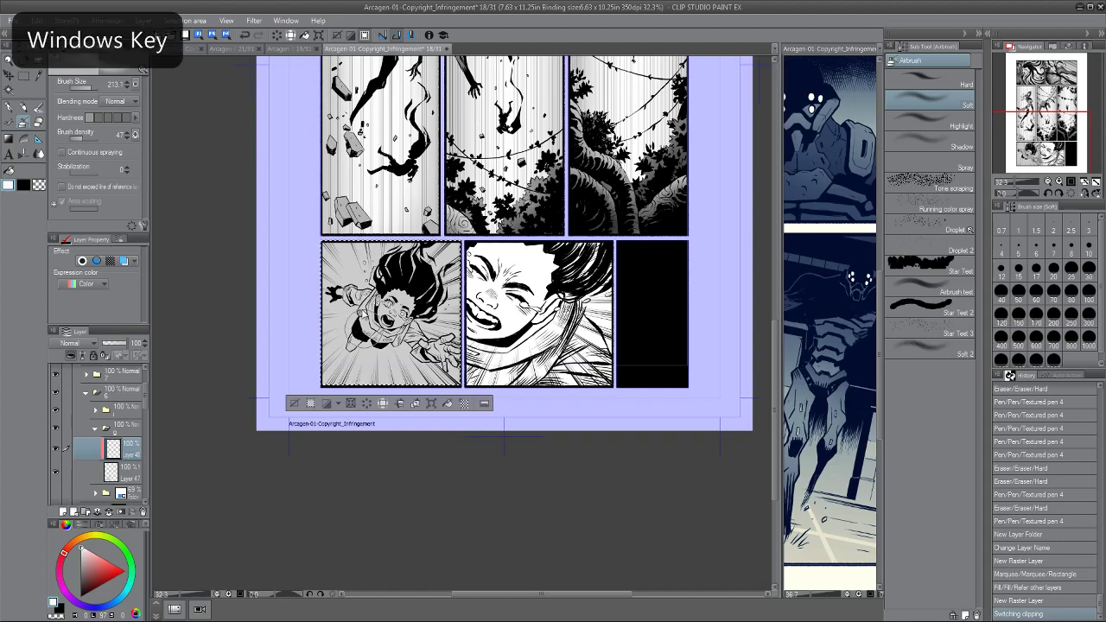
mouse_move(360, 330)
mouse_down()
mouse_move(387, 313)
mouse_move(359, 292)
mouse_move(363, 346)
mouse_move(371, 332)
mouse_up()
mouse_move(384, 333)
mouse_down()
mouse_move(397, 314)
mouse_move(376, 295)
mouse_move(367, 332)
mouse_move(393, 306)
mouse_up()
mouse_move(389, 316)
mouse_down()
mouse_move(353, 350)
mouse_move(401, 281)
mouse_move(367, 328)
mouse_up()
drag(367, 324, 393, 268)
scroll(351, 323, down, 5)
mouse_move(366, 332)
mouse_down()
mouse_move(352, 308)
mouse_move(370, 338)
mouse_up()
scroll(351, 314, up, 1)
drag(367, 337, 346, 313)
scroll(323, 310, down, 4)
drag(330, 352, 363, 348)
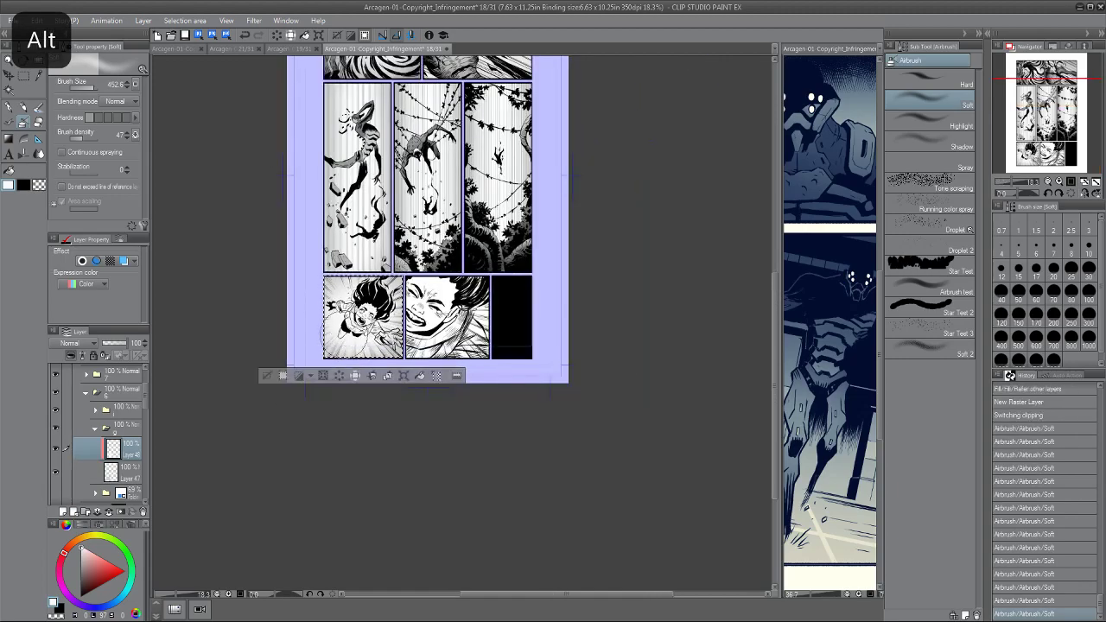
scroll(328, 322, up, 4)
scroll(338, 316, up, 1)
key(ctrl+d)
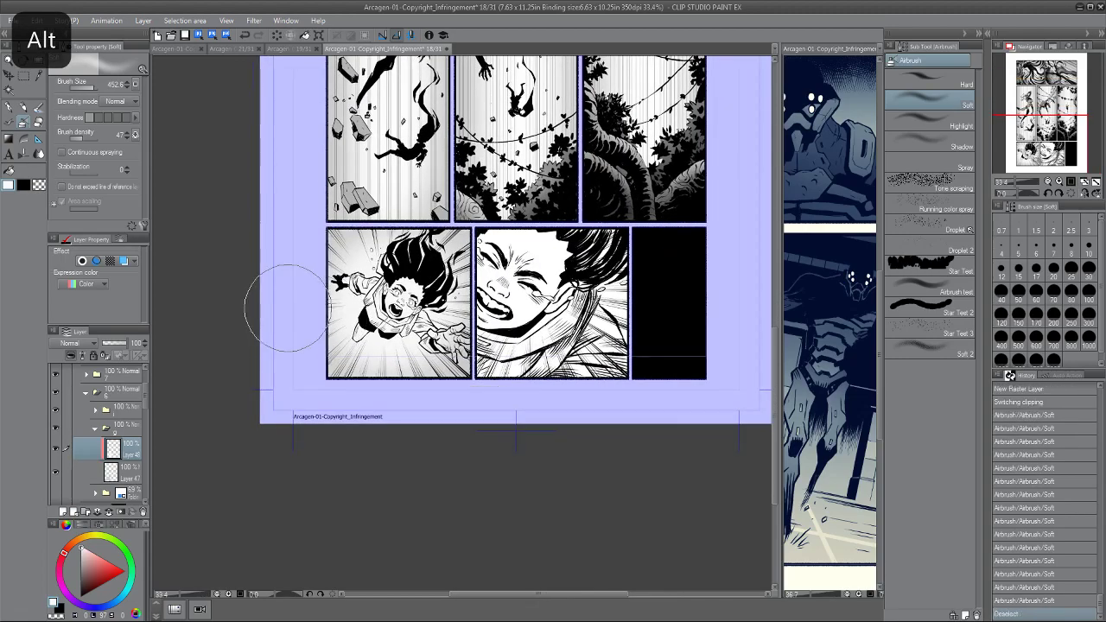
Hide the clipped white glow layer and add a new raster layer above it.
click(56, 450)
click(122, 470)
click(119, 448)
click(61, 510)
scroll(415, 239, up, 5)
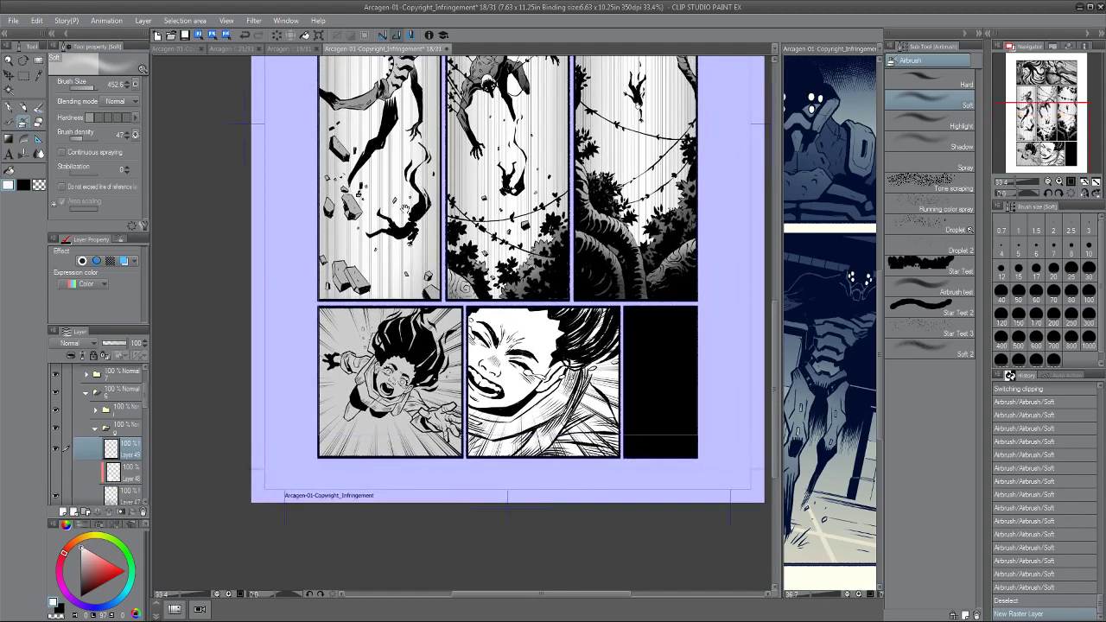
Switch to the coloured page 16, widen its view, and examine the shading on the running girl.
drag(416, 238, 364, 248)
click(792, 48)
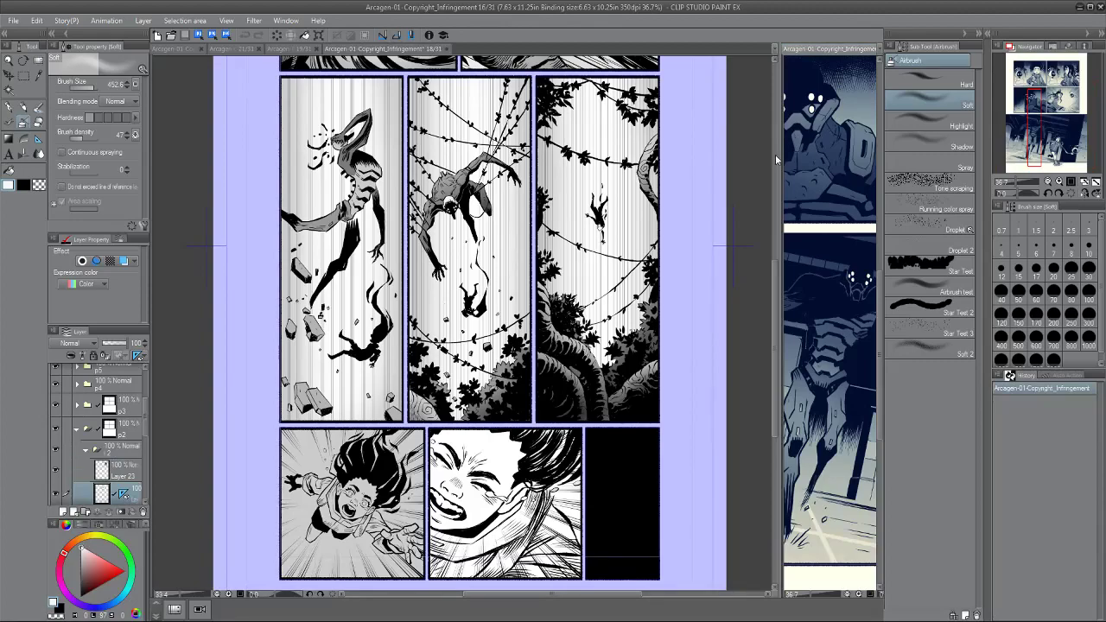
drag(783, 155, 618, 152)
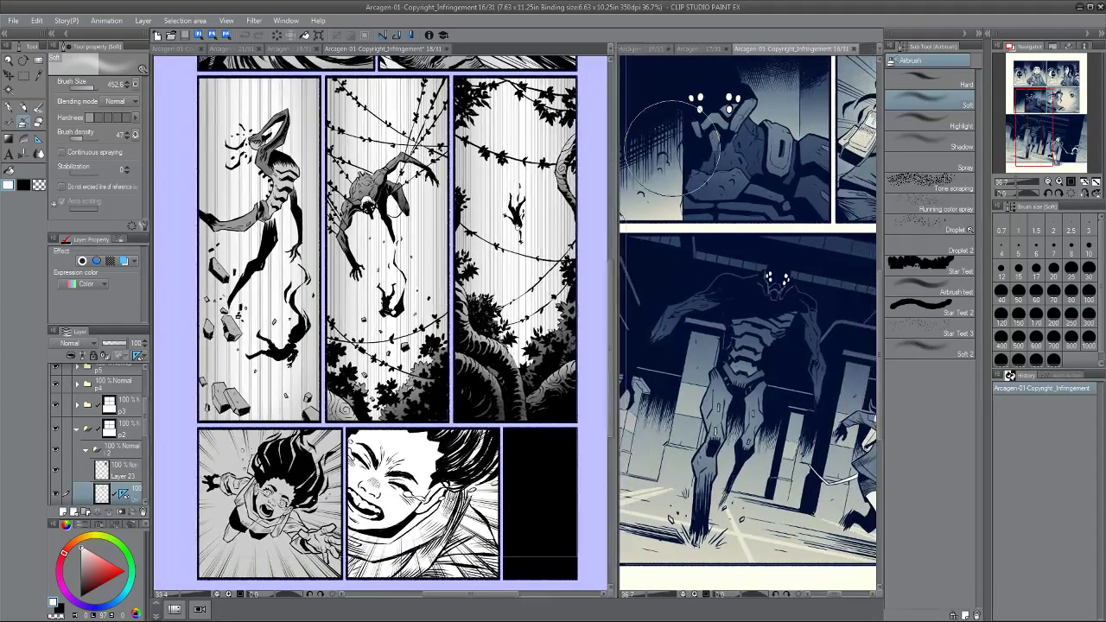
drag(695, 234, 613, 199)
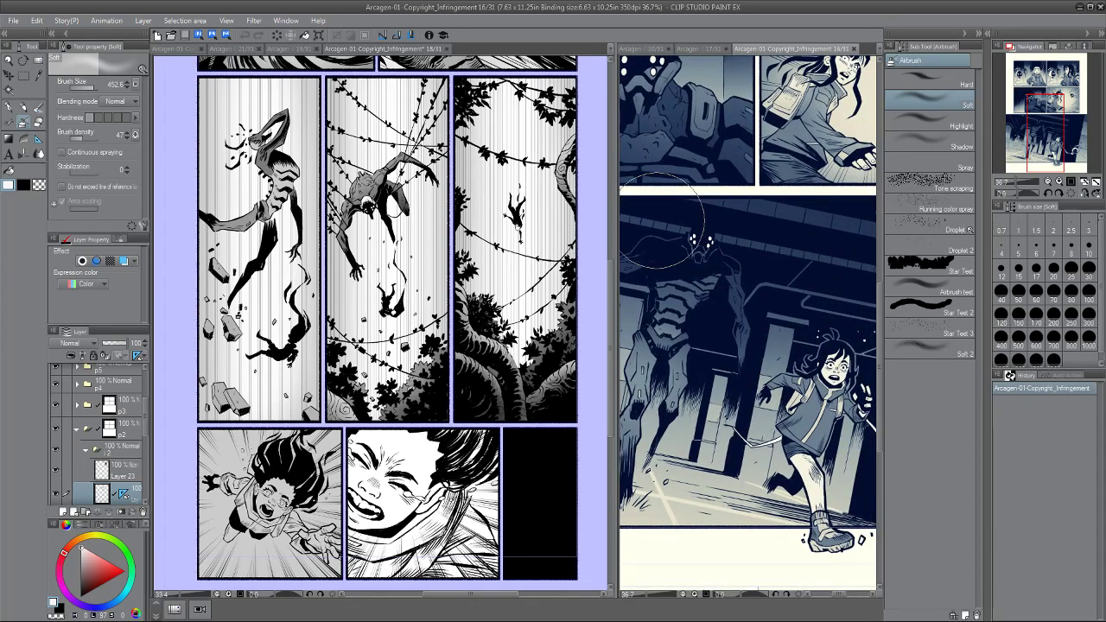
mouse_move(682, 229)
mouse_down()
mouse_move(596, 204)
mouse_move(572, 118)
mouse_up()
key(p)
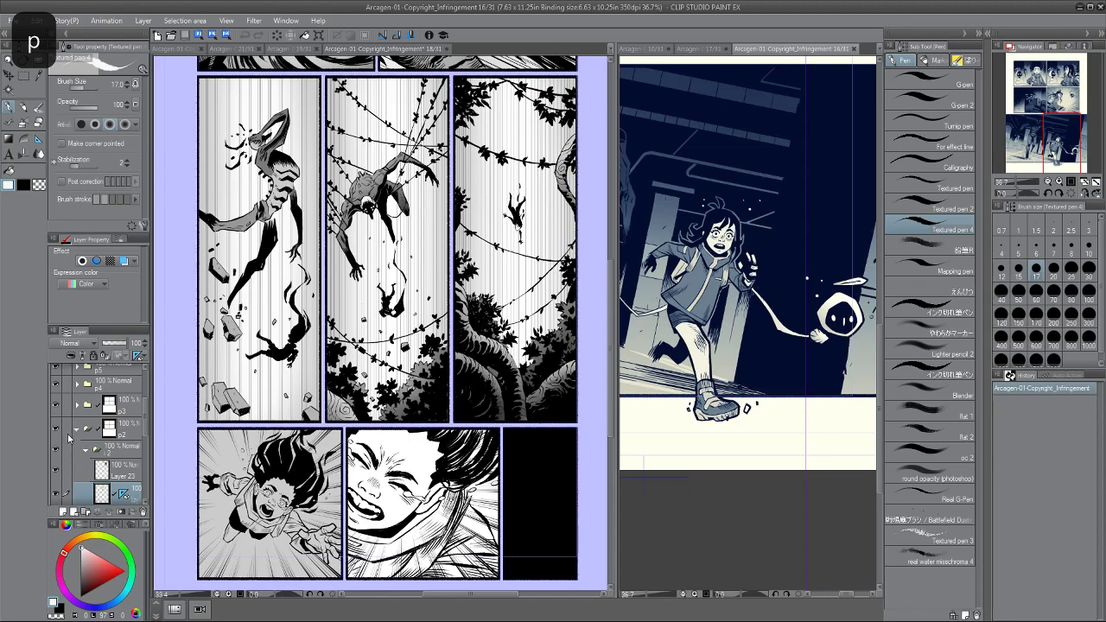
Collapse the p2 folder on page 16 and hide the "fx Copy" folder to show the page in greyscale.
click(75, 429)
drag(145, 431, 146, 389)
scroll(145, 390, up, 1)
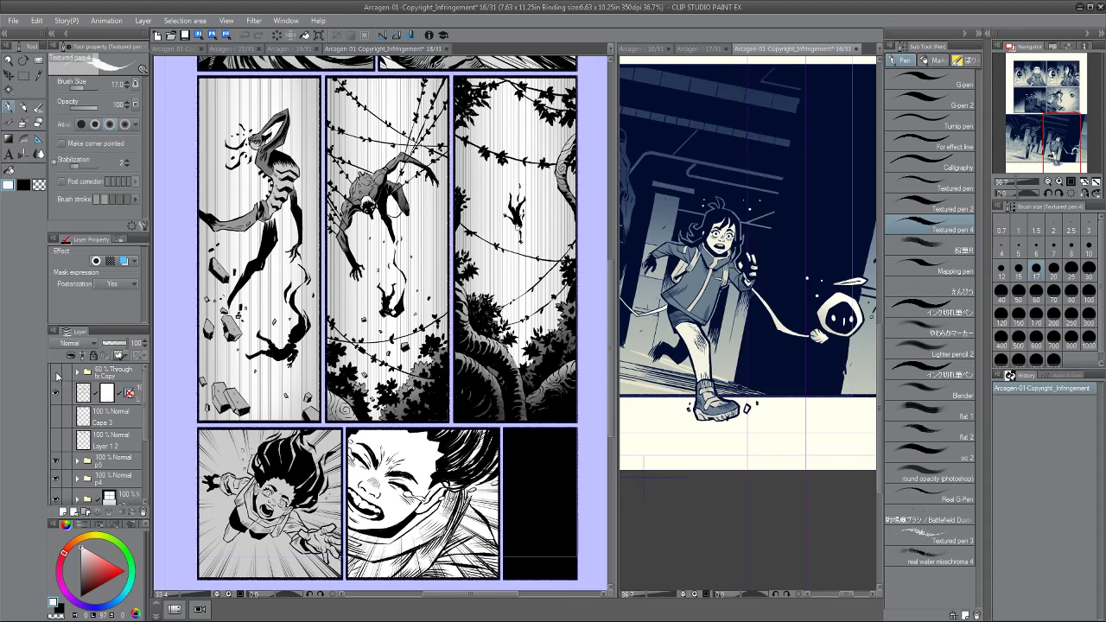
click(57, 376)
key(p)
key(alt)
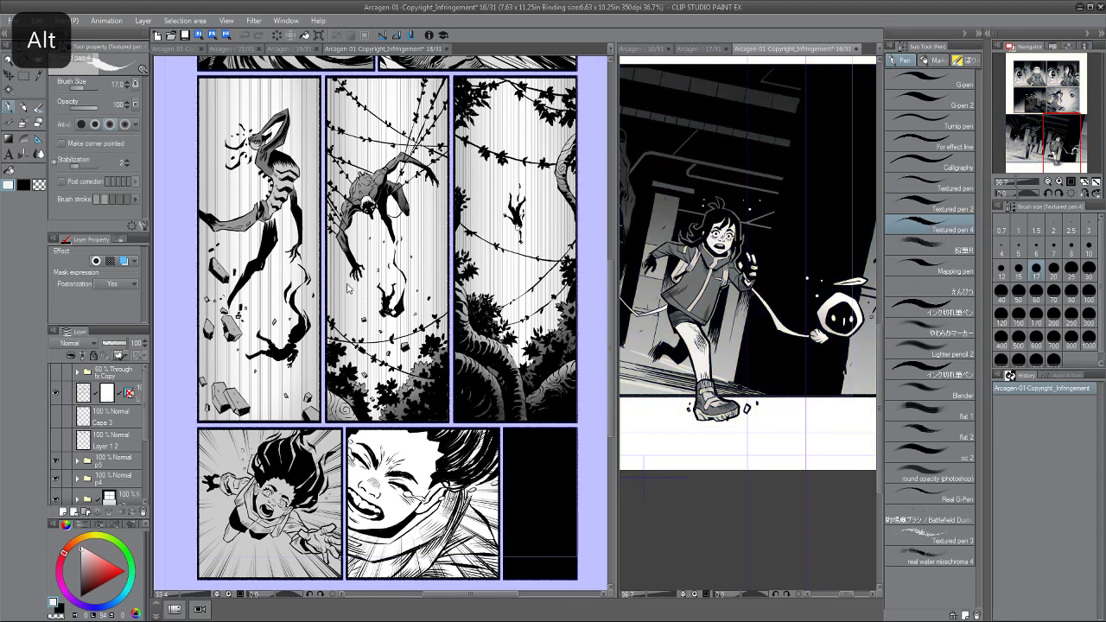
Sample the grey of the running girl's jacket on page 16 as the drawing colour for page 18.
click(337, 50)
key(alt)
click(688, 344)
click(347, 51)
drag(345, 345, 387, 241)
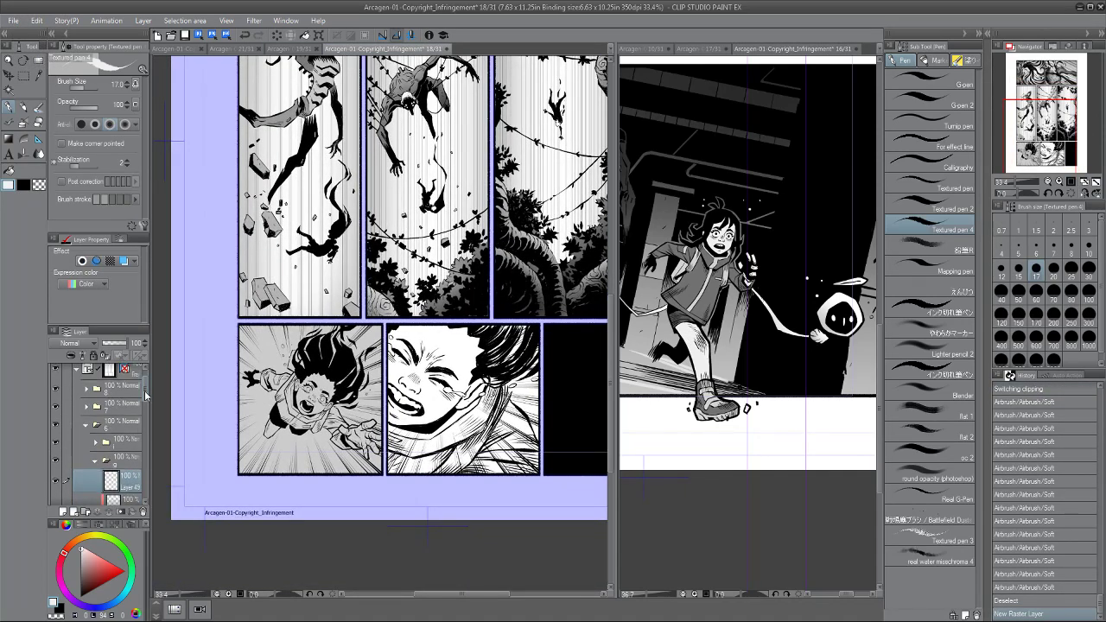
scroll(145, 395, down, 2)
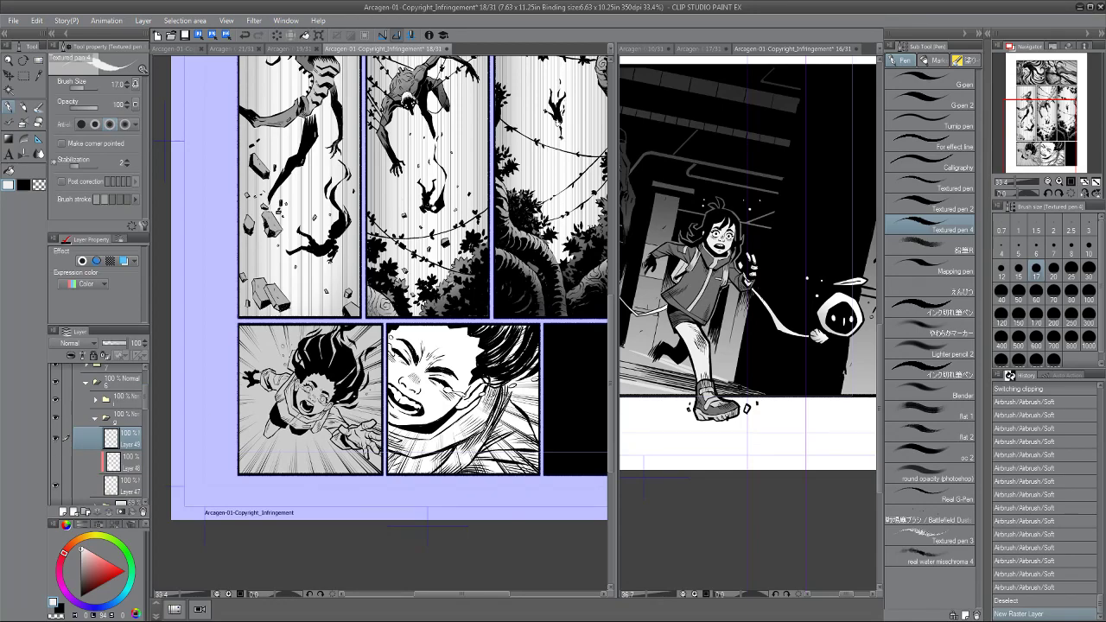
click(700, 279)
alt+click(701, 274)
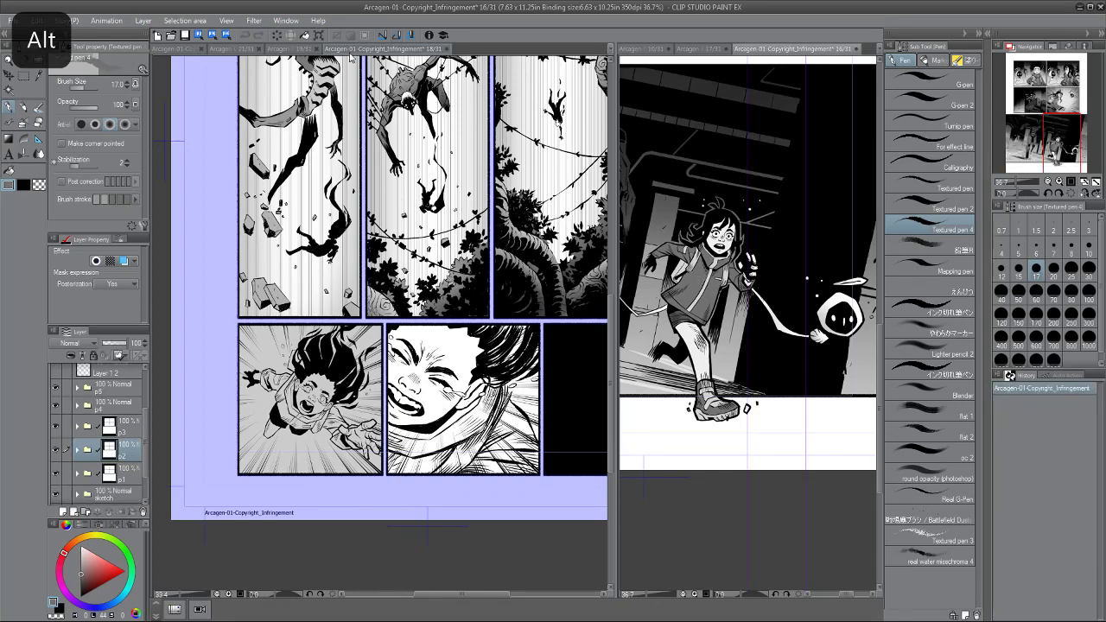
Fill the girl's jacket and collar in the close-up panel on page 18 with the sampled dark grey using Lasso fill.
click(387, 50)
drag(395, 265, 387, 228)
scroll(387, 242, up, 2)
drag(394, 298, 367, 197)
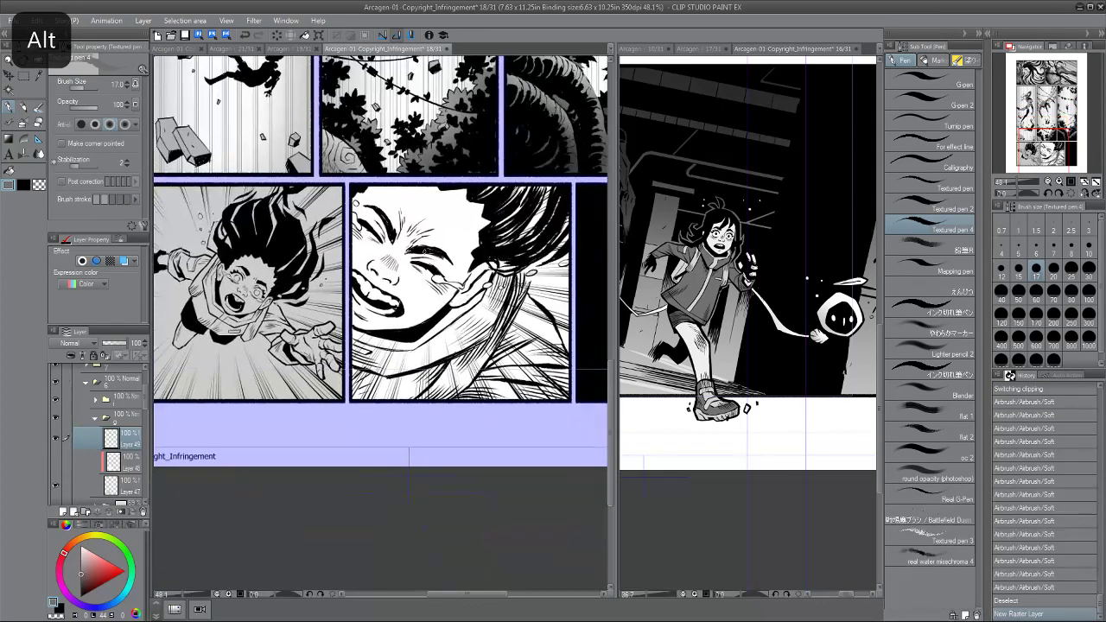
key(u)
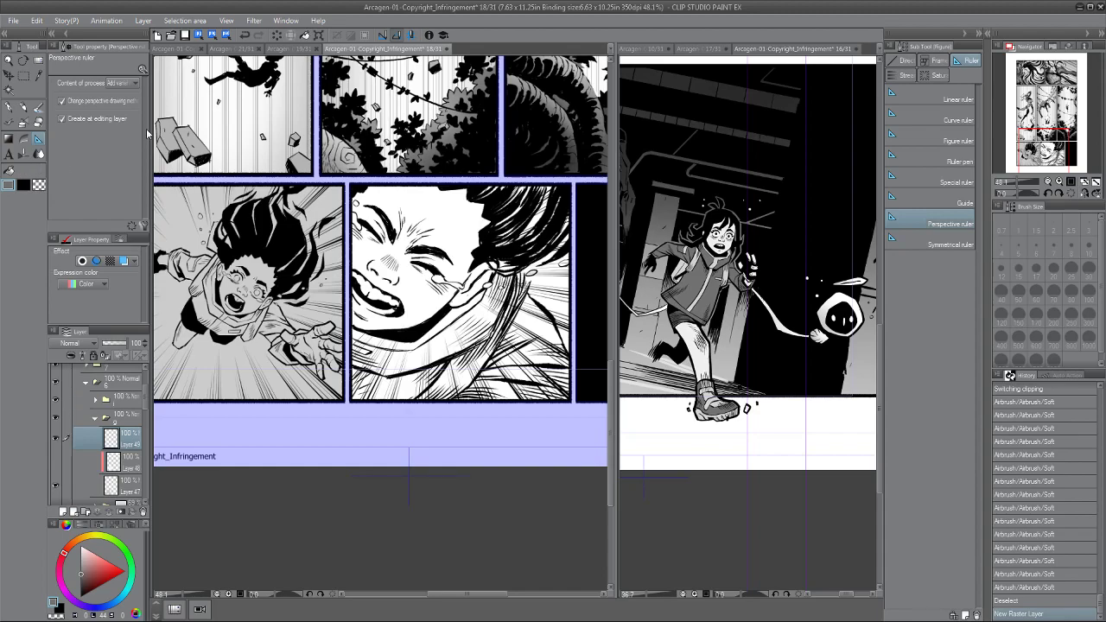
click(897, 60)
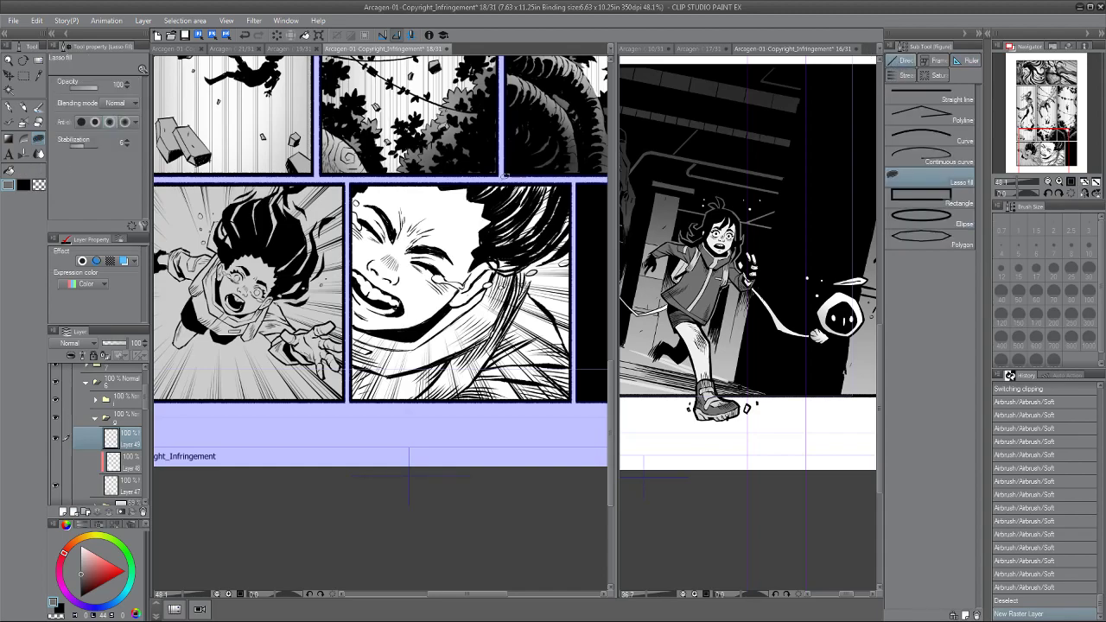
mouse_move(353, 325)
mouse_down()
mouse_move(400, 333)
mouse_move(475, 266)
mouse_move(525, 240)
mouse_up()
mouse_move(552, 311)
mouse_down()
mouse_move(577, 363)
mouse_move(545, 404)
mouse_move(363, 404)
mouse_move(351, 313)
mouse_move(326, 318)
mouse_up()
scroll(351, 313, up, 2)
Expand the upper subfolder of the bottom panels' layer folder and toggle its top two layers to check what each contains.
click(95, 400)
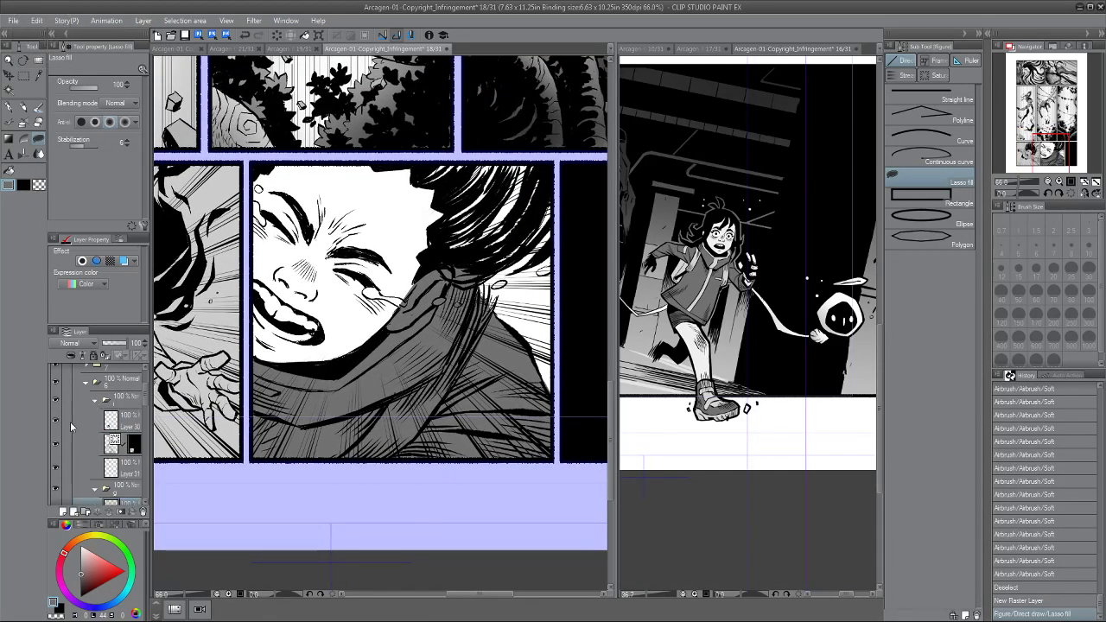
click(55, 422)
click(56, 421)
click(55, 446)
click(55, 447)
click(55, 421)
click(55, 423)
scroll(98, 400, up, 1)
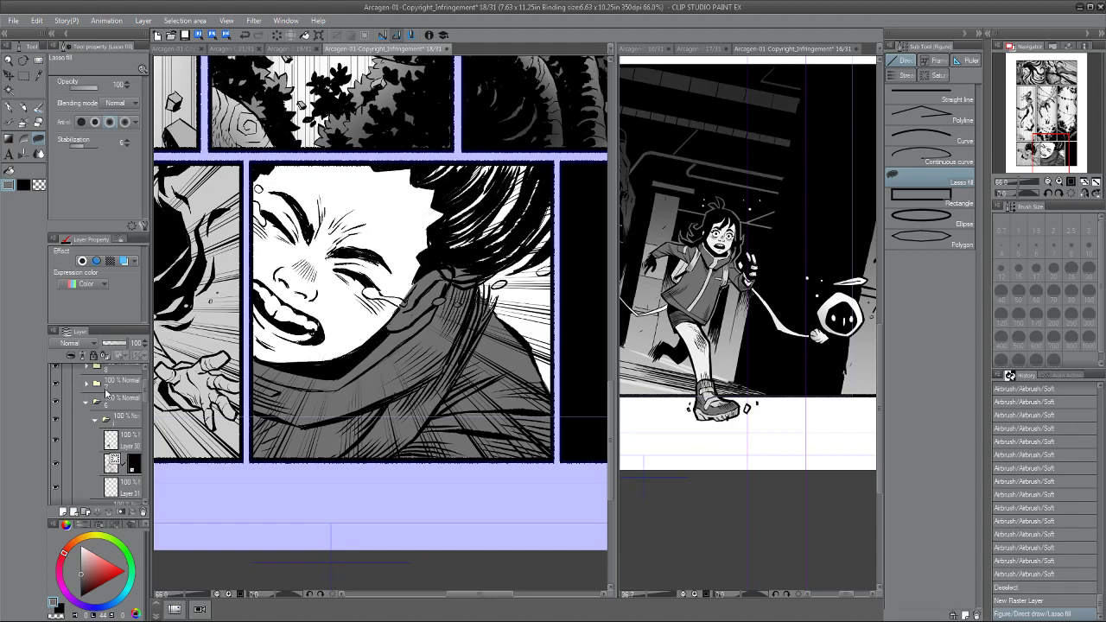
drag(232, 431, 220, 408)
scroll(138, 406, down, 2)
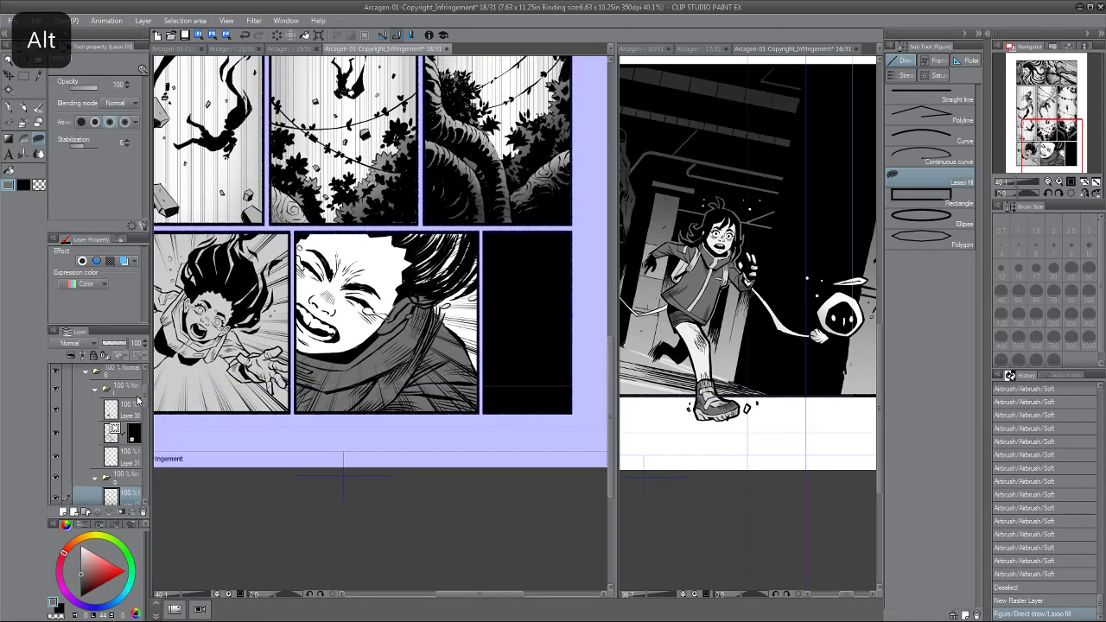
Create a new layer folder inside panel folder 7 and name it "g".
click(89, 375)
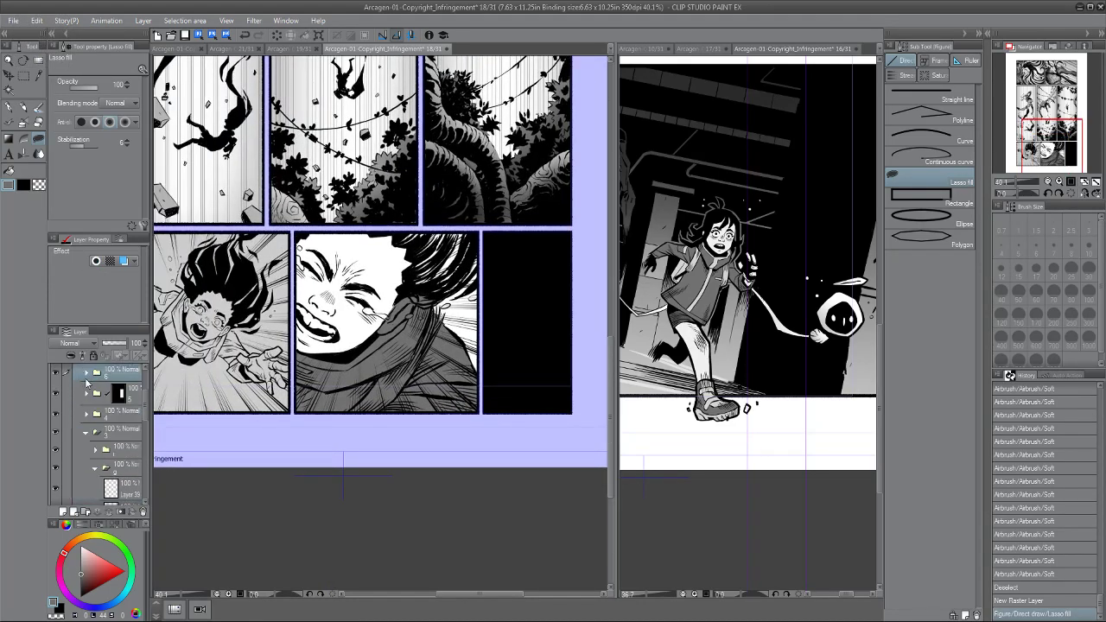
scroll(78, 406, up, 3)
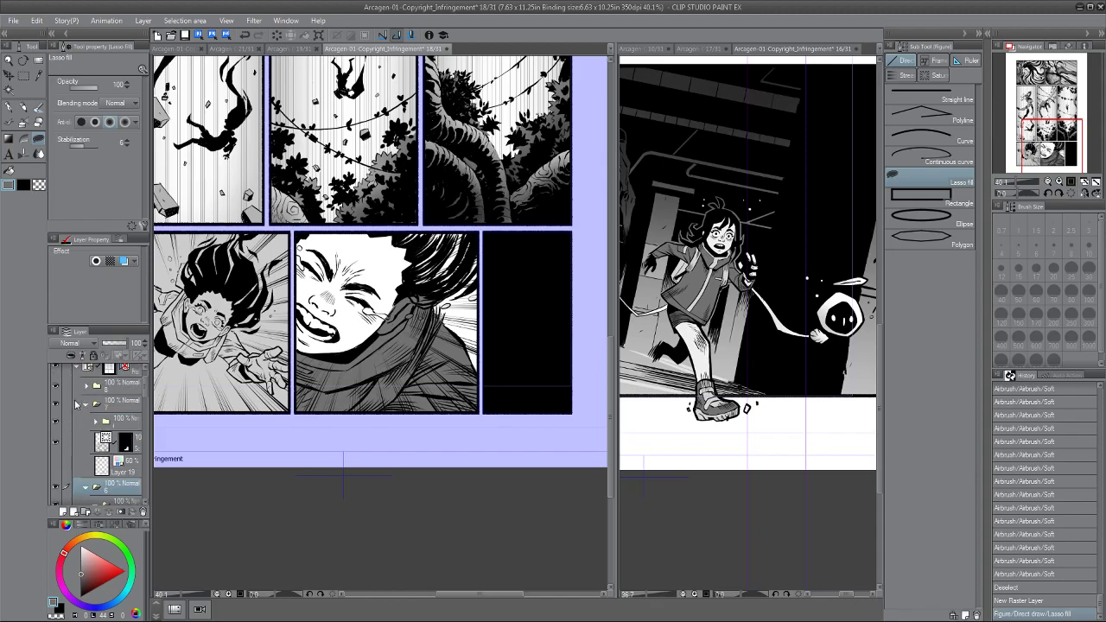
scroll(139, 394, down, 3)
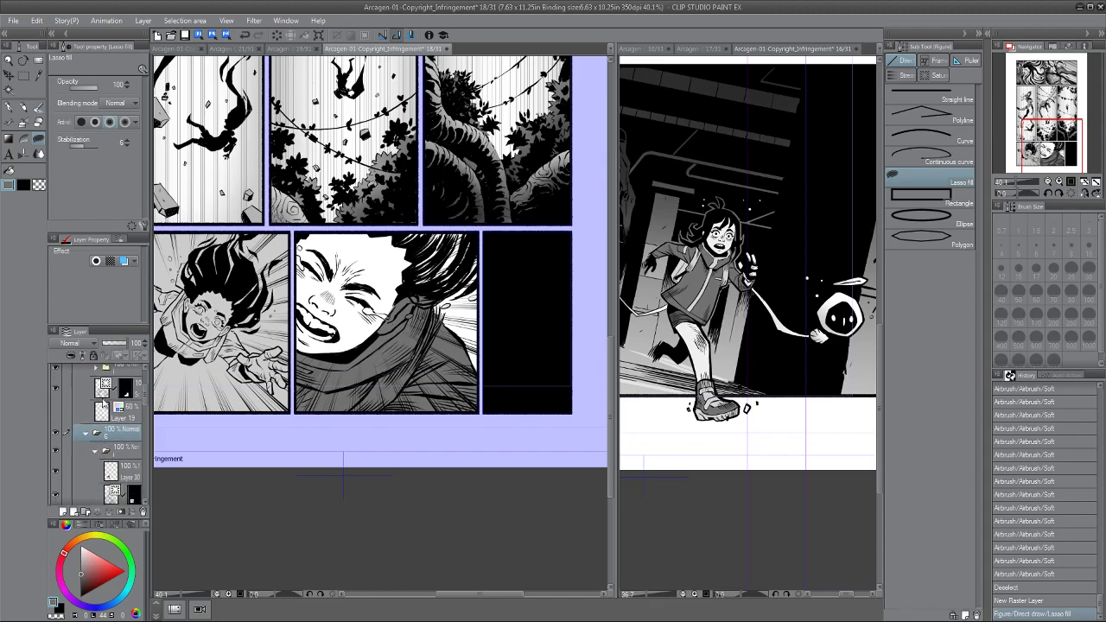
click(79, 512)
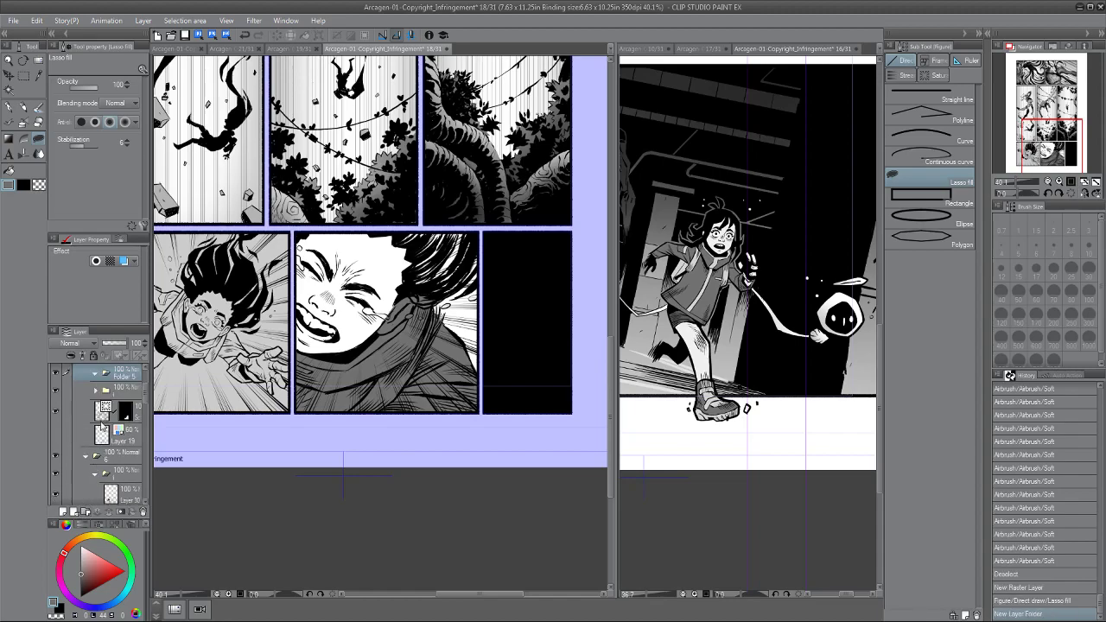
double_click(118, 379)
text(g)
key(Return)
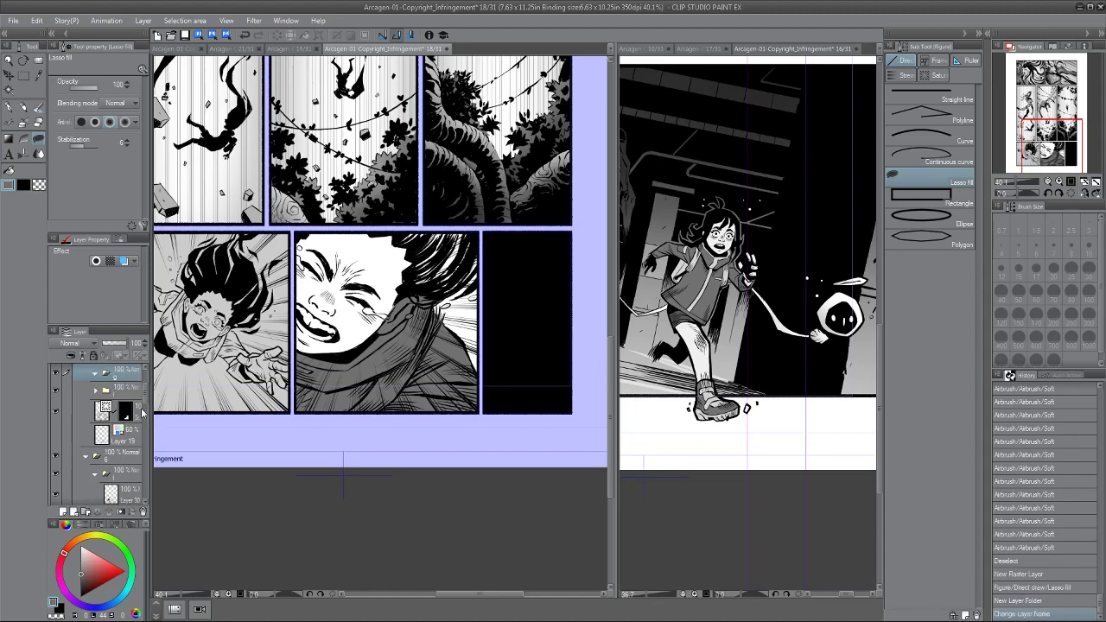
Move the close-up panel's grey coat fill layer into the new "g" folder and place that folder beneath Layer 19 in panel folder 7.
scroll(113, 414, down, 5)
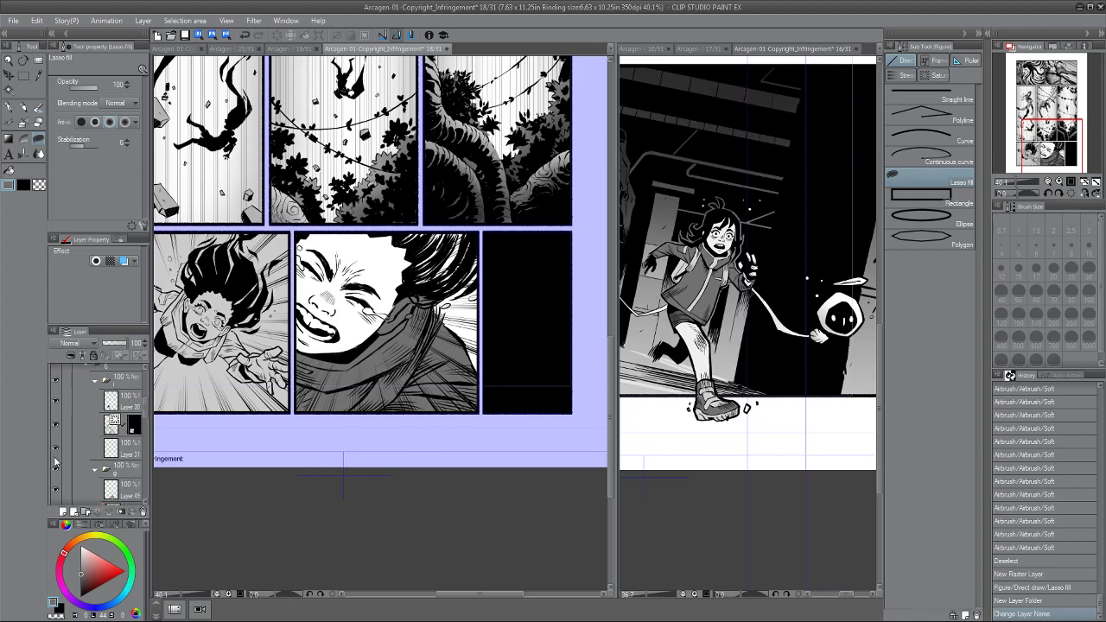
click(56, 491)
click(56, 491)
click(114, 489)
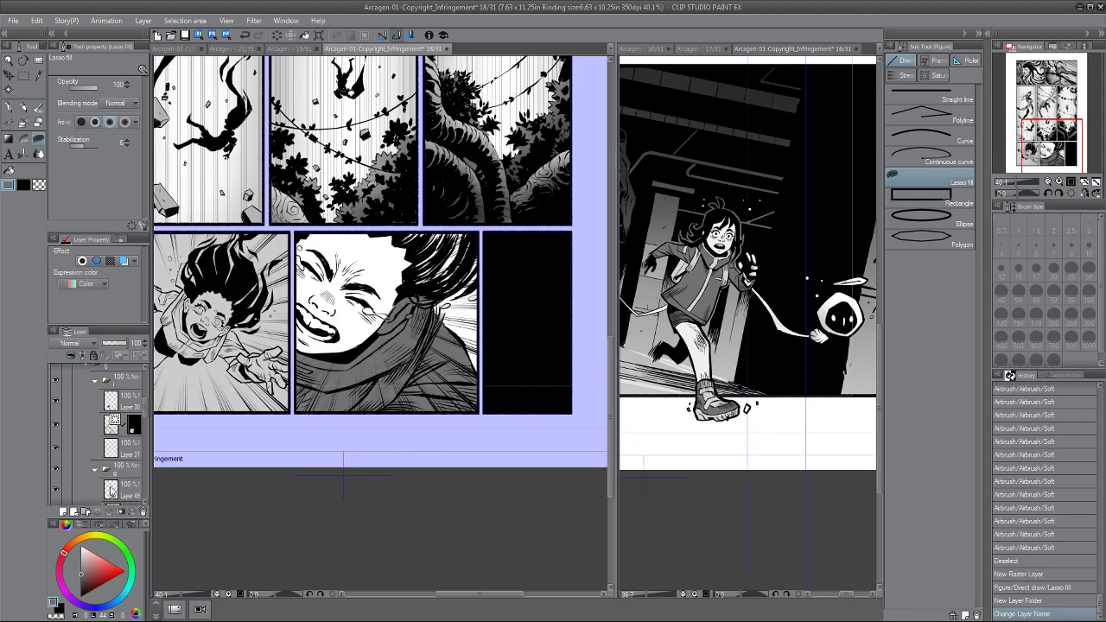
drag(127, 486, 51, 401)
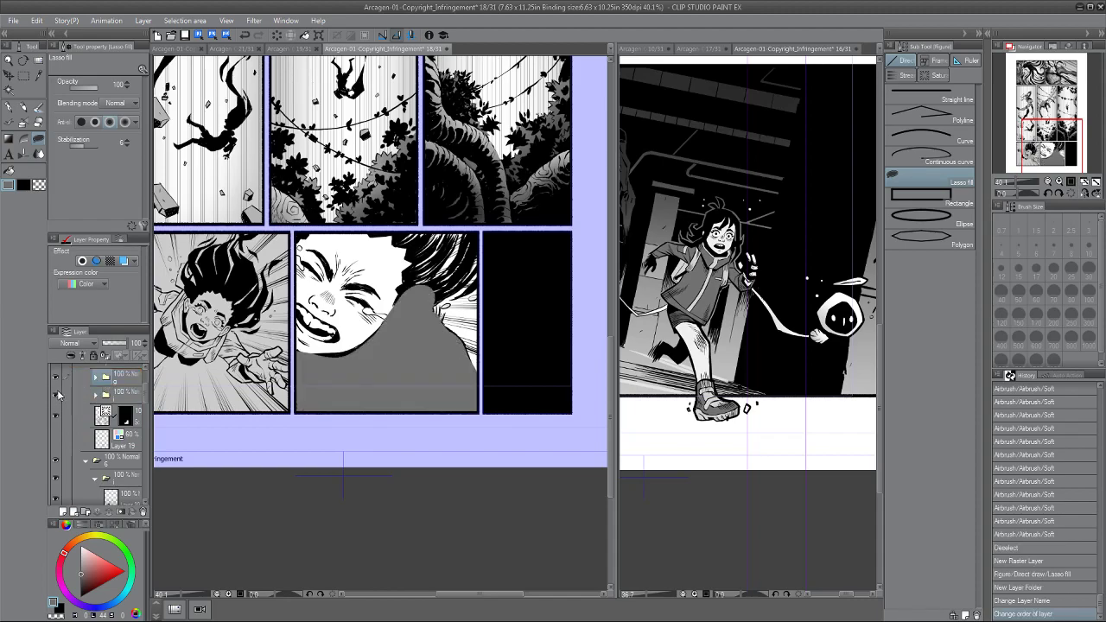
drag(125, 377, 121, 450)
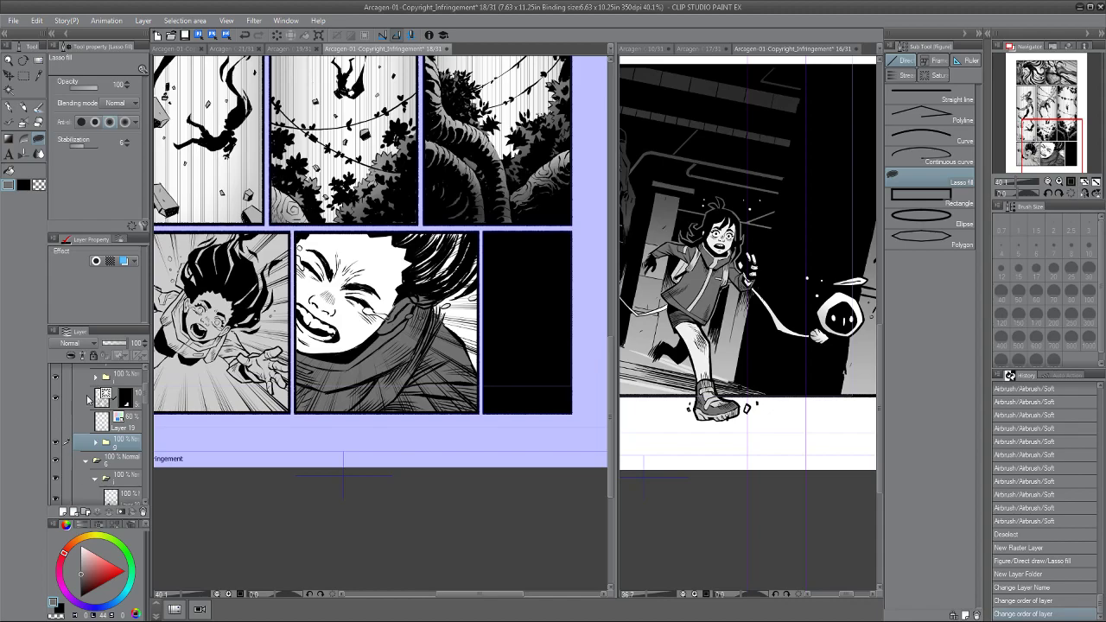
drag(144, 397, 145, 391)
click(87, 386)
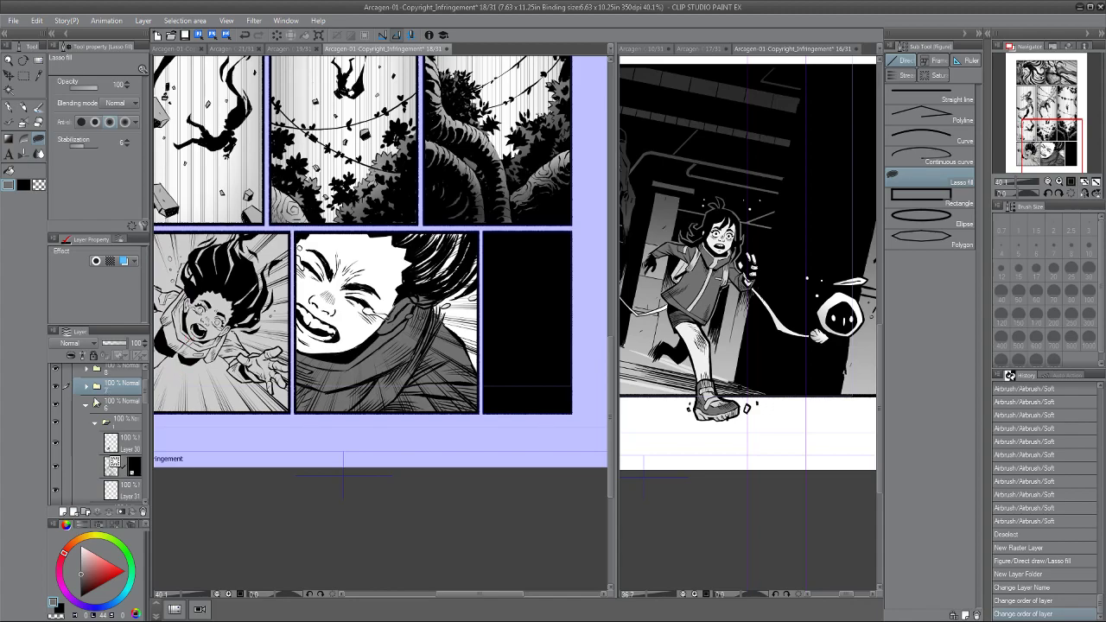
Add a raster layer above Layer 48 in the "g" folder of panel folder 6, the falling-girl panel.
drag(171, 403, 213, 382)
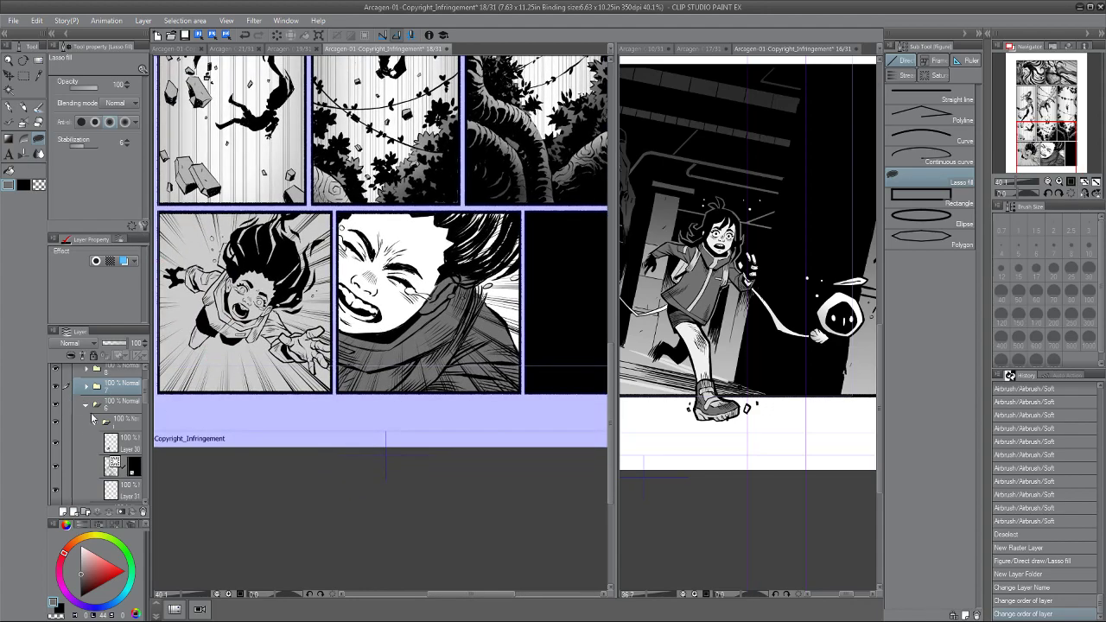
click(57, 435)
click(57, 435)
click(128, 442)
drag(198, 365, 238, 369)
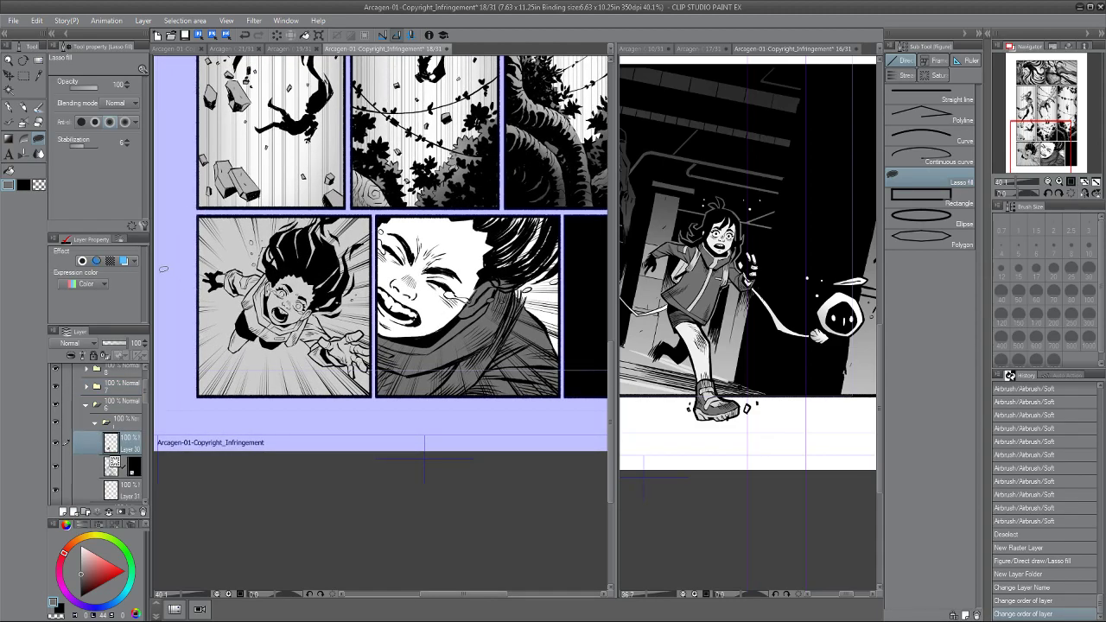
scroll(111, 436, down, 2)
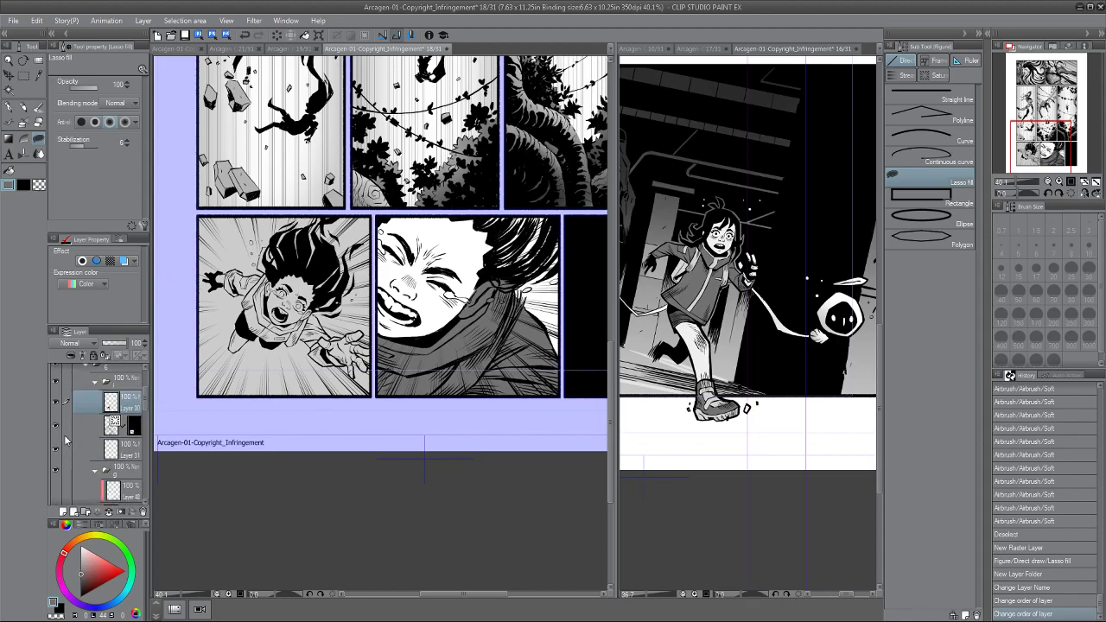
click(124, 471)
scroll(121, 471, down, 2)
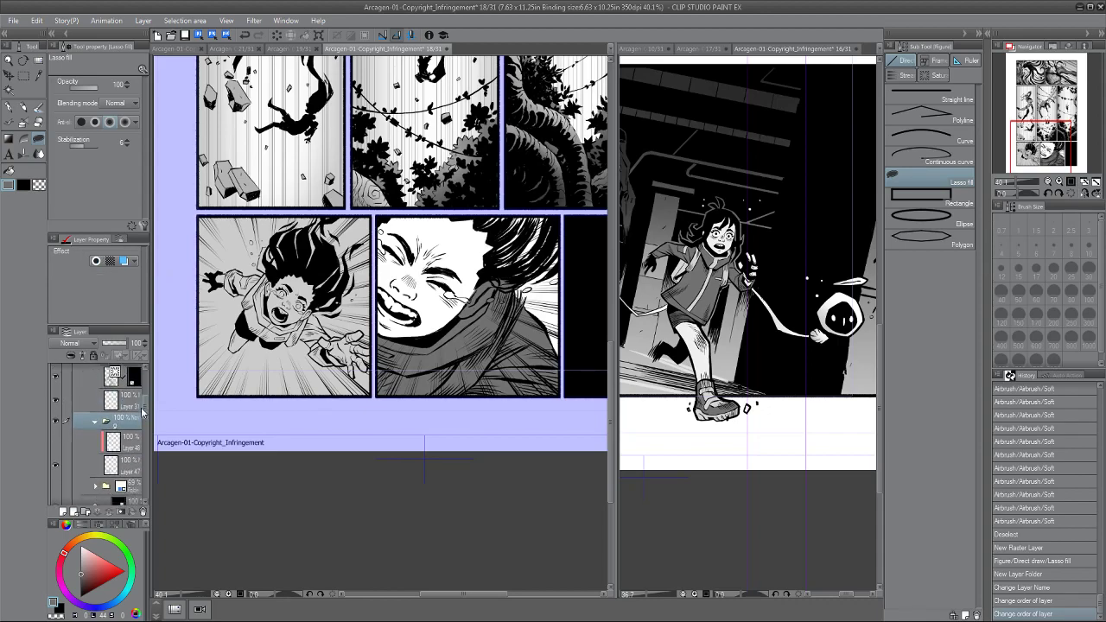
click(127, 446)
click(63, 512)
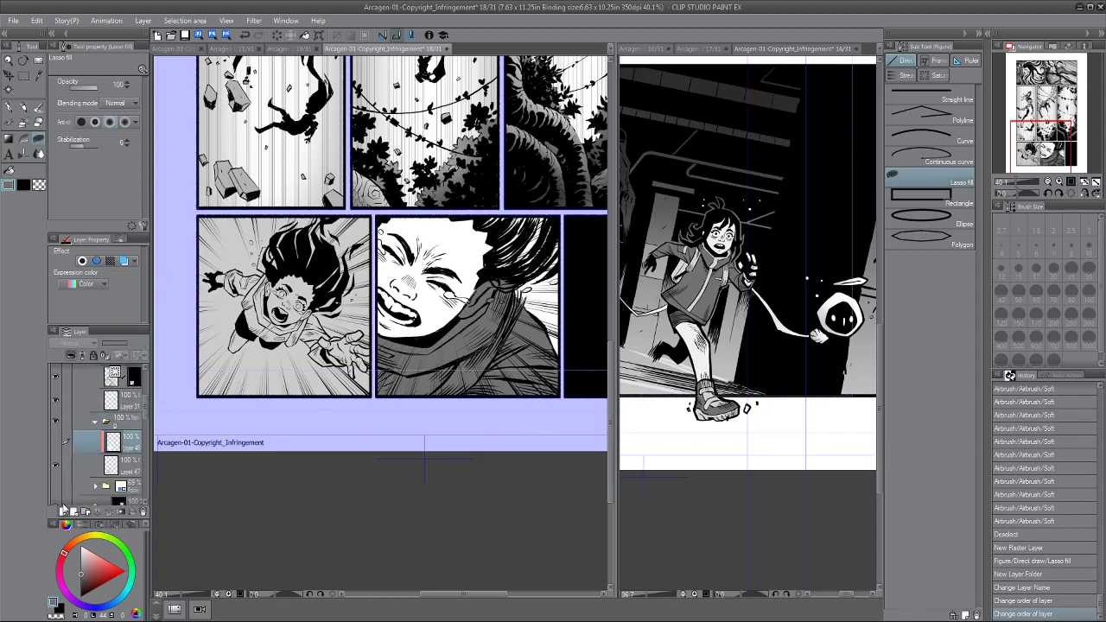
Fill the hood and torso of the falling girl's jacket with dark grey using Lasso fill.
key(p)
scroll(264, 323, up, 1)
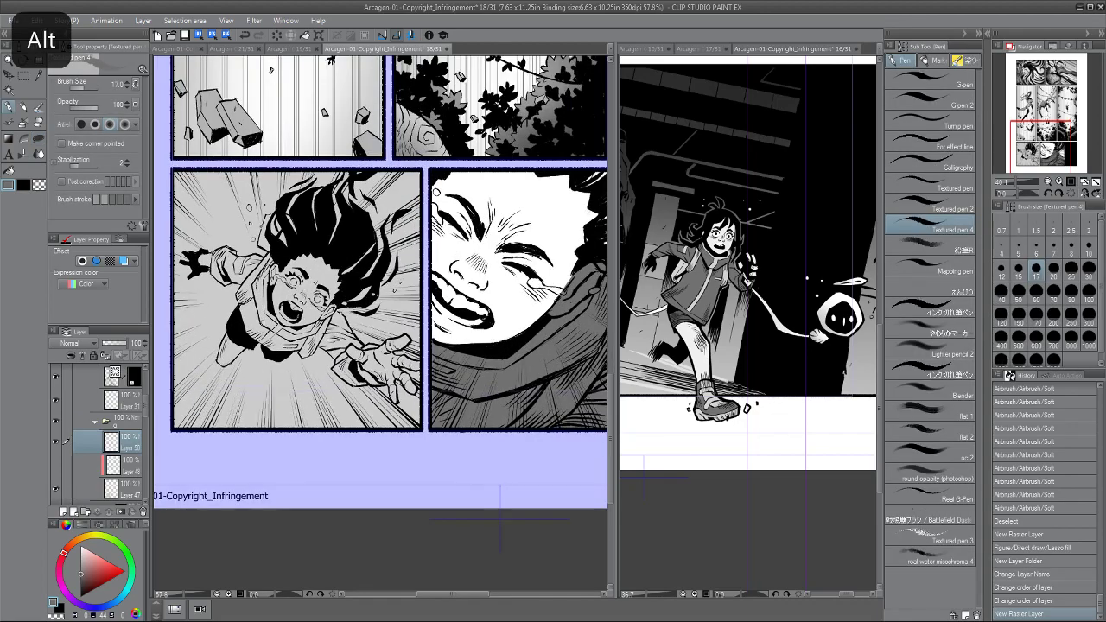
scroll(263, 323, up, 1)
key(u)
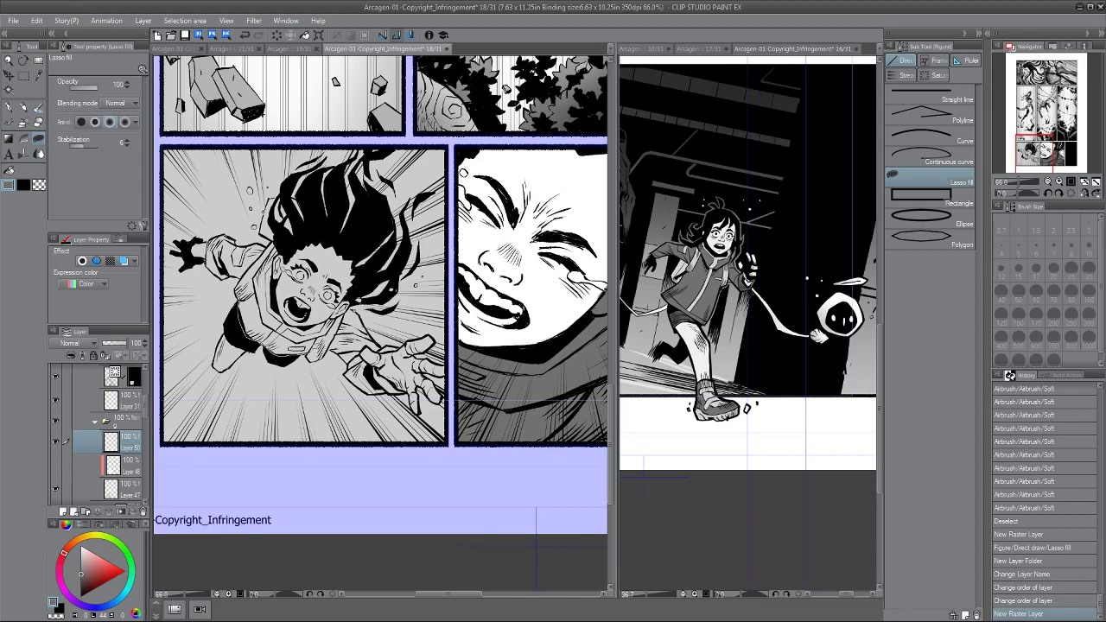
drag(311, 317, 268, 259)
drag(239, 234, 261, 287)
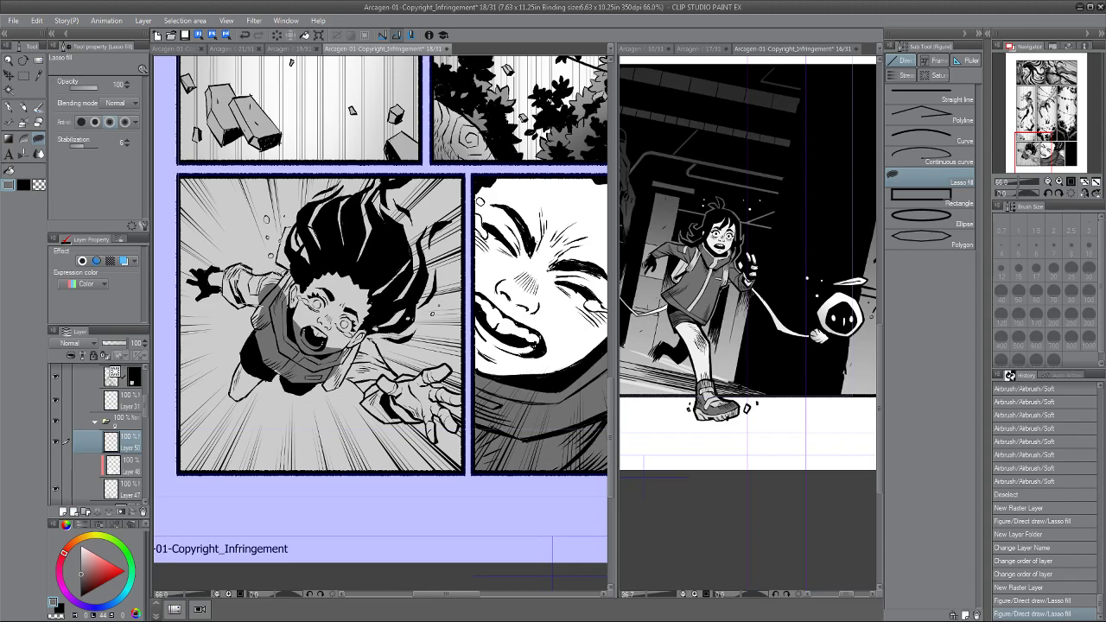
mouse_move(300, 270)
mouse_down()
mouse_move(235, 295)
mouse_move(264, 303)
mouse_move(258, 254)
mouse_move(270, 262)
mouse_up()
mouse_move(282, 257)
mouse_down()
mouse_move(308, 260)
mouse_move(286, 262)
mouse_up()
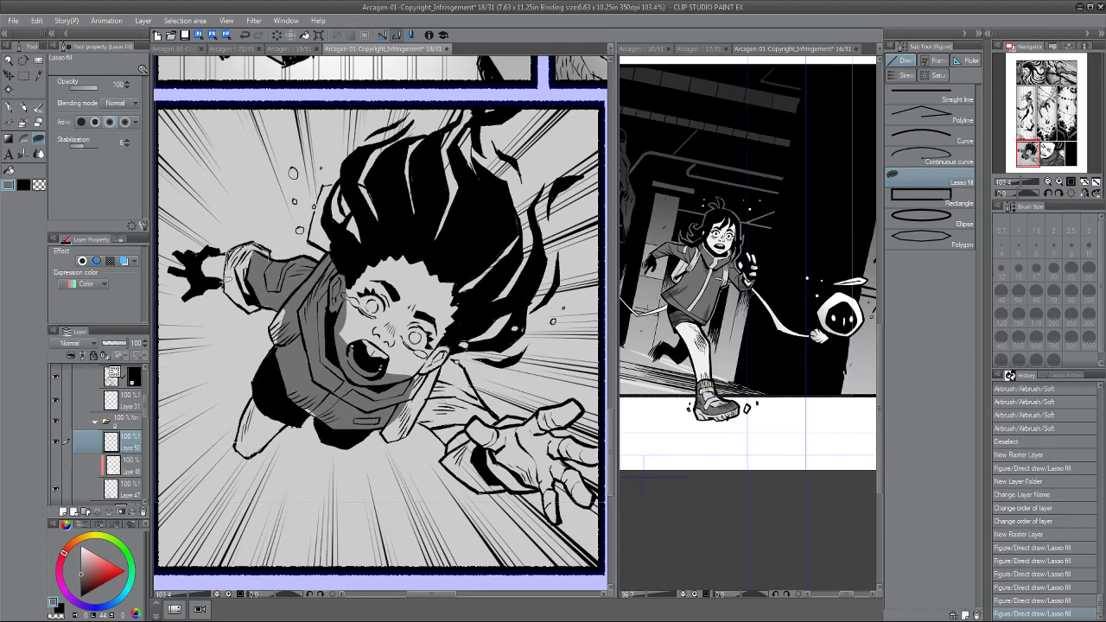
Fill the jacket sleeve of the falling girl's black-gloved arm with the same dark grey.
mouse_move(259, 246)
mouse_down()
mouse_move(232, 281)
mouse_move(248, 286)
mouse_move(251, 303)
mouse_up()
scroll(233, 302, down, 3)
drag(261, 265, 246, 293)
scroll(244, 299, up, 3)
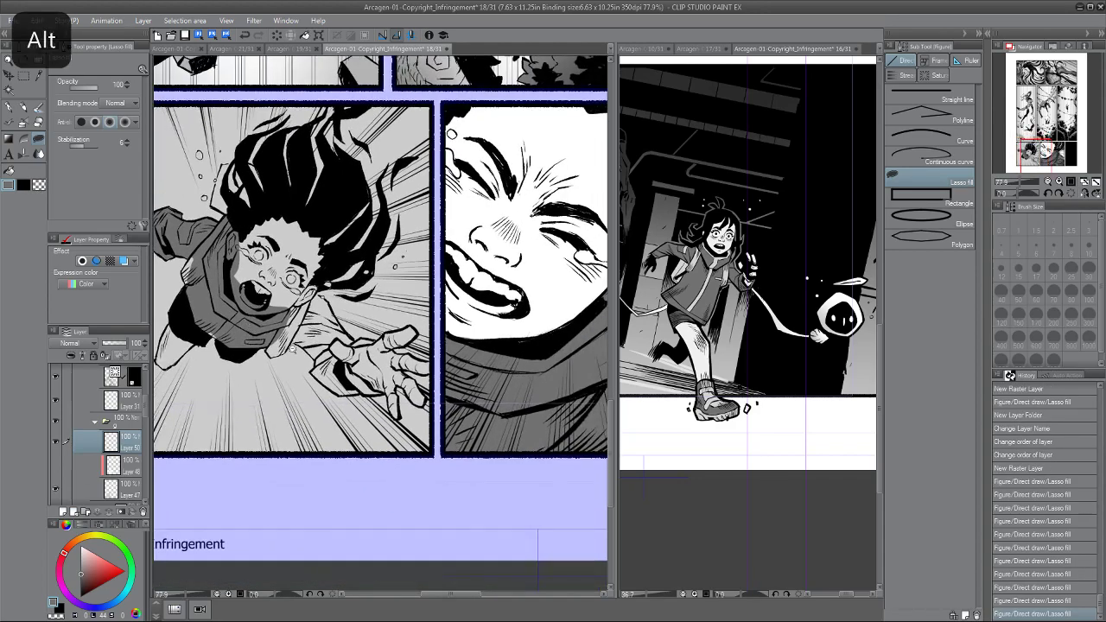
Fill the jacket sleeve of the arm reaching toward the viewer with dark grey, down to the cuff.
mouse_move(338, 354)
mouse_down()
mouse_move(377, 347)
mouse_move(380, 323)
mouse_move(333, 259)
mouse_move(288, 356)
mouse_move(305, 385)
mouse_move(342, 406)
mouse_move(335, 331)
mouse_move(297, 343)
mouse_move(325, 363)
mouse_up()
scroll(252, 328, down, 3)
scroll(254, 327, up, 3)
scroll(249, 339, down, 3)
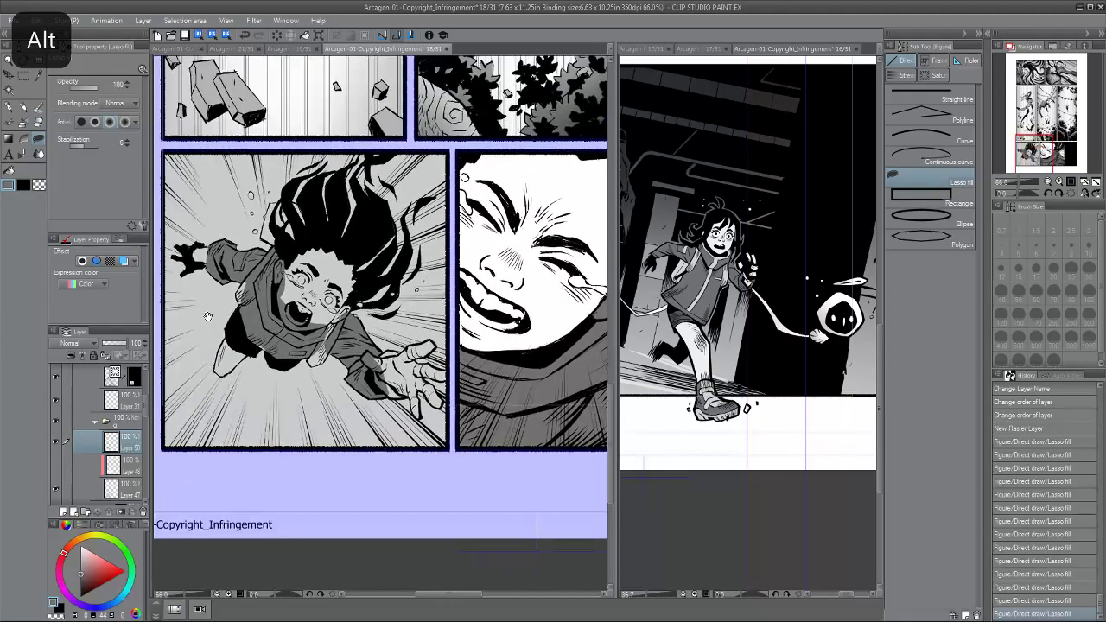
scroll(208, 317, down, 3)
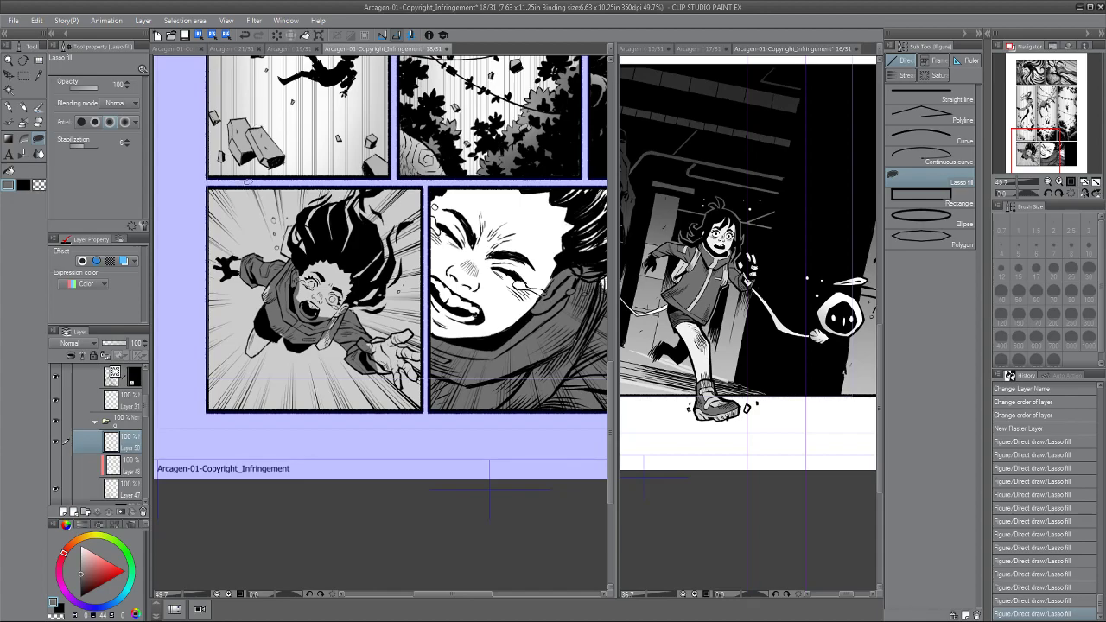
scroll(247, 286, up, 3)
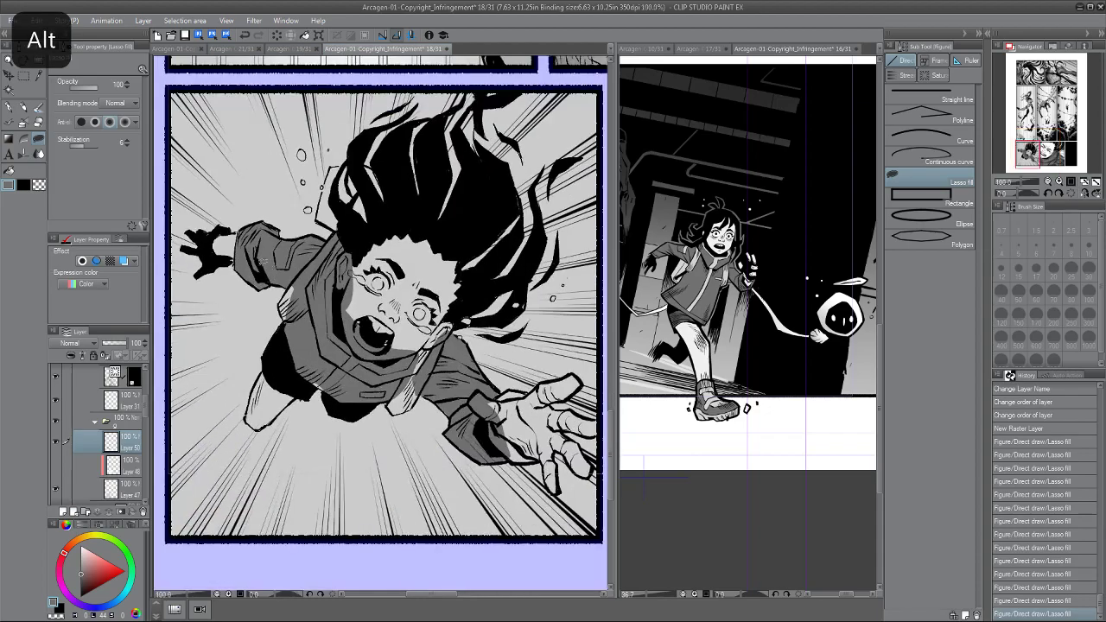
scroll(229, 262, up, 2)
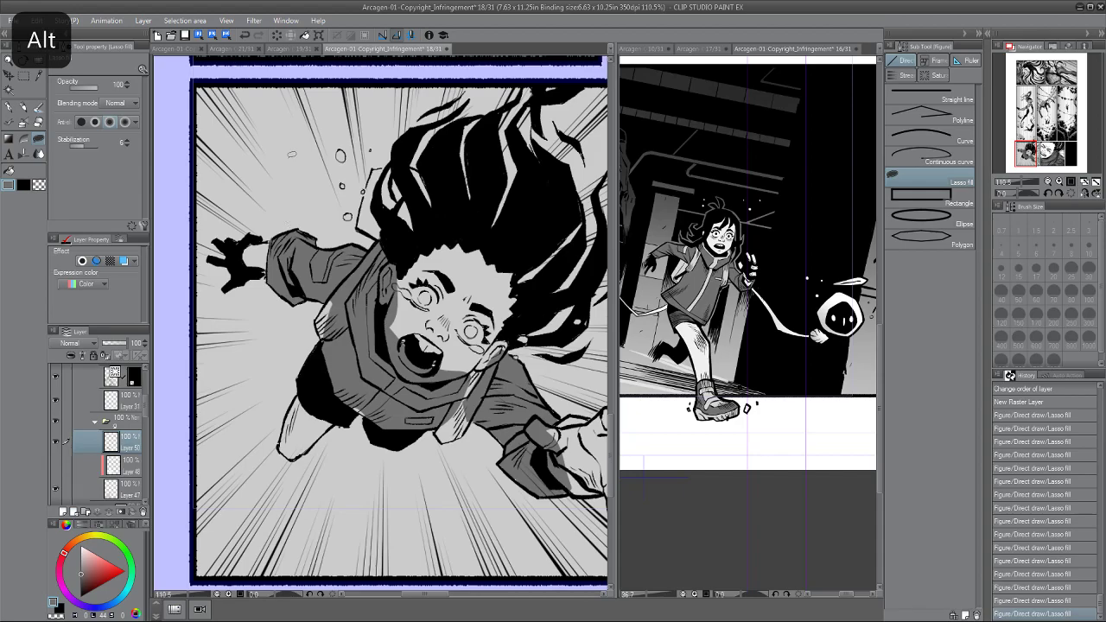
Sample the light skin tone from the running girl's leg on page 16 as the drawing colour.
scroll(250, 287, down, 5)
drag(250, 288, 194, 534)
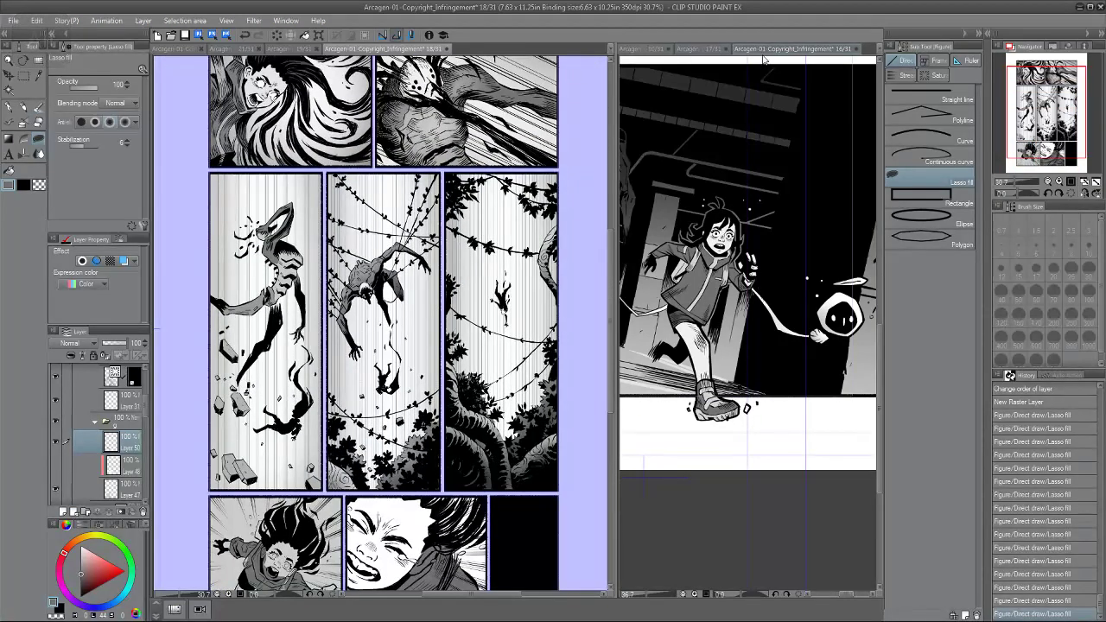
click(669, 254)
key(p)
scroll(670, 254, up, 3)
key(p)
alt+click(696, 378)
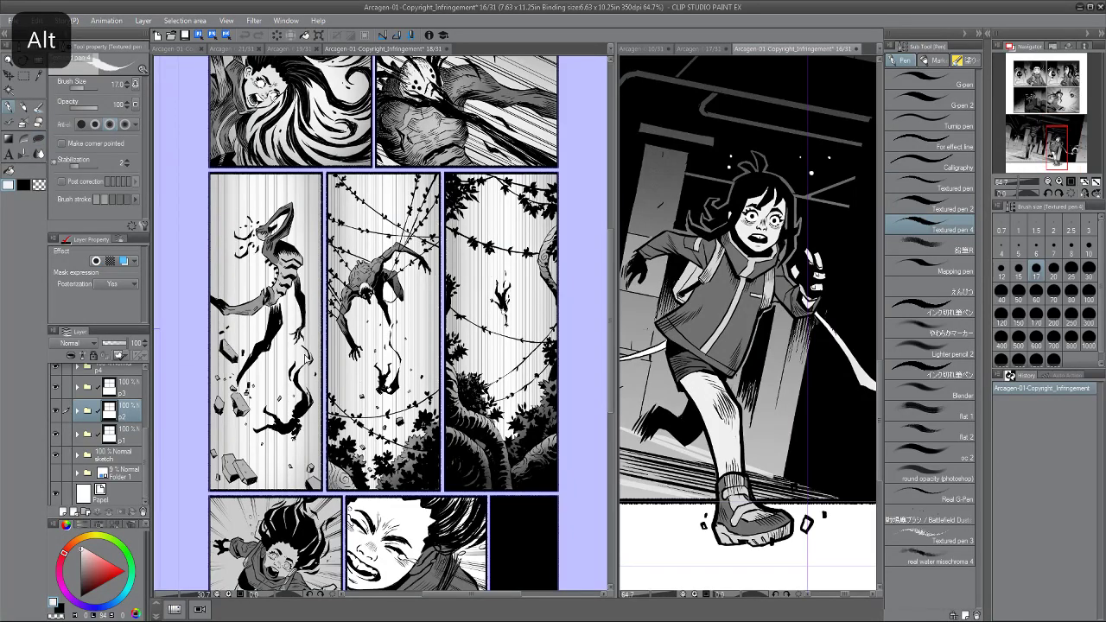
Fill the falling girl's face on page 18 with the sampled light tone using Lasso fill.
click(343, 317)
drag(350, 508, 421, 282)
scroll(330, 369, up, 4)
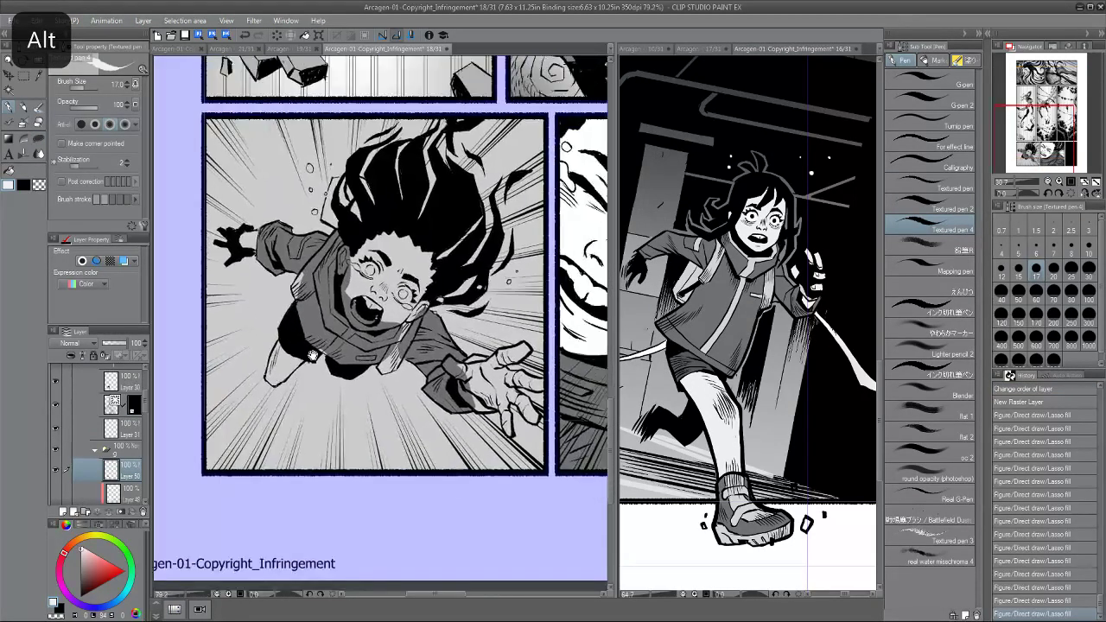
key(u)
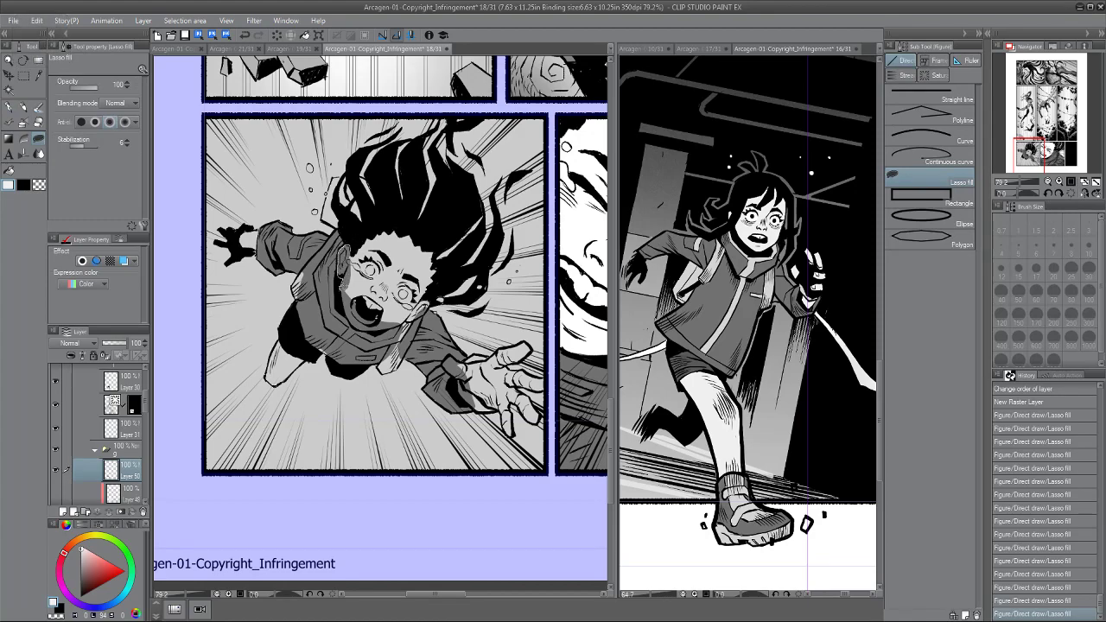
mouse_move(375, 329)
mouse_down()
mouse_move(418, 223)
mouse_move(341, 221)
mouse_up()
scroll(376, 271, up, 2)
mouse_move(379, 355)
mouse_down()
mouse_move(446, 333)
mouse_move(455, 304)
mouse_move(466, 262)
mouse_move(451, 213)
mouse_move(418, 230)
mouse_up()
scroll(355, 252, down, 3)
mouse_move(255, 227)
mouse_down()
mouse_move(322, 243)
mouse_move(331, 257)
mouse_move(218, 191)
mouse_up()
scroll(320, 243, up, 3)
scroll(332, 267, down, 4)
scroll(221, 193, up, 3)
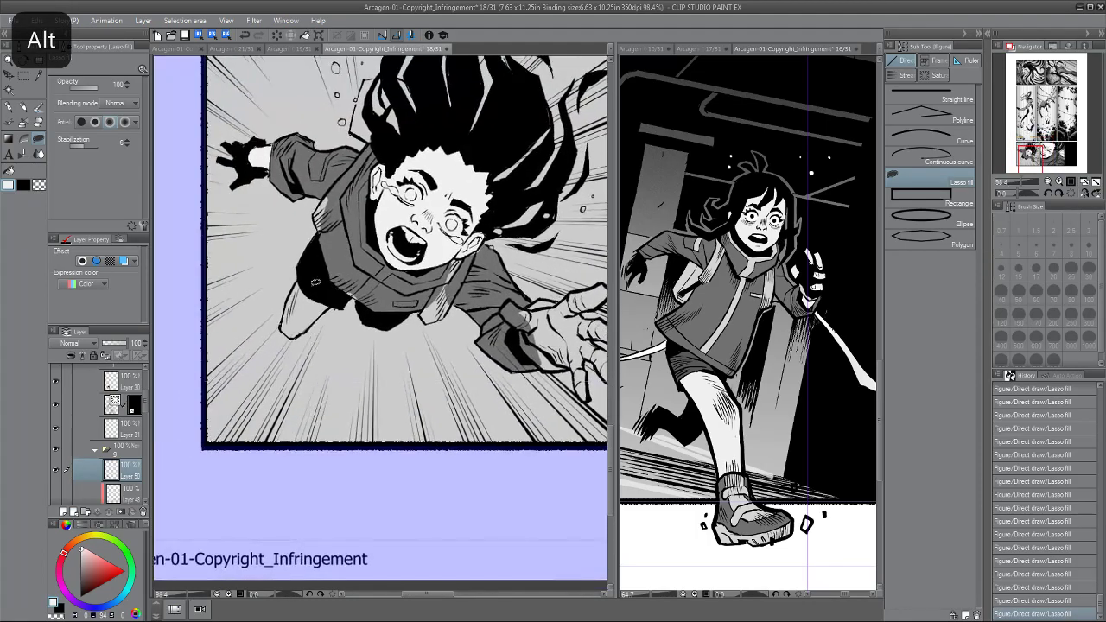
Fill the falling girl's bare leg below the black shorts with the light skin tone.
scroll(306, 294, up, 3)
mouse_move(276, 343)
mouse_down()
mouse_move(303, 350)
mouse_move(329, 329)
mouse_move(337, 288)
mouse_move(311, 274)
mouse_up()
drag(308, 273, 283, 247)
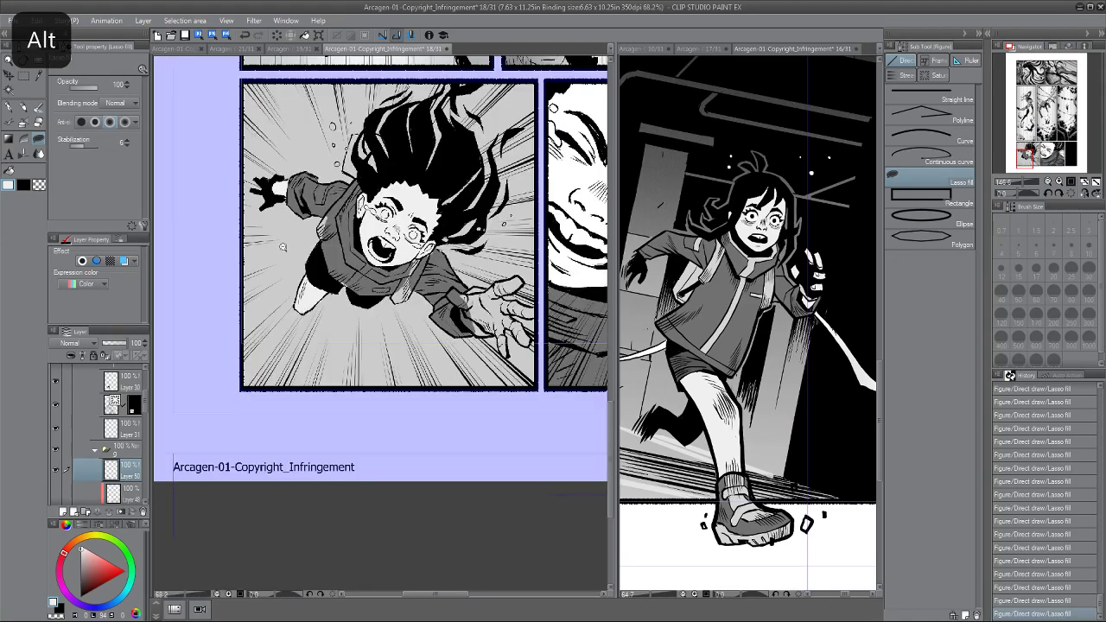
Fill the palm and fingers of the falling girl's outstretched hand with the light skin tone.
scroll(282, 247, down, 1)
scroll(322, 210, down, 2)
scroll(322, 210, up, 6)
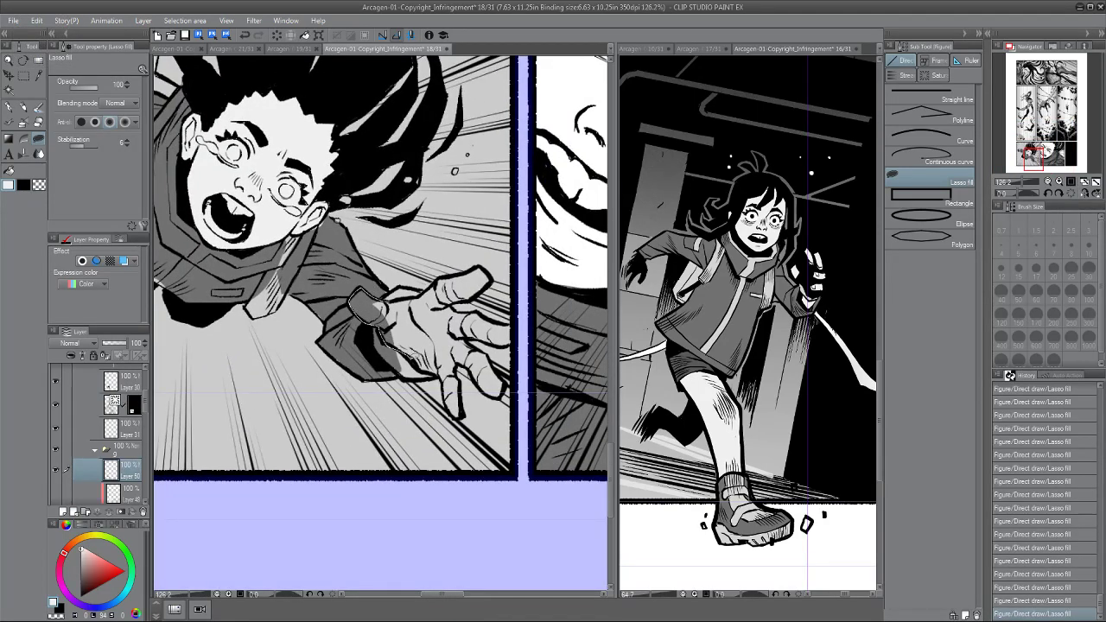
mouse_move(419, 361)
mouse_down()
mouse_move(485, 263)
mouse_move(382, 299)
mouse_up()
mouse_move(432, 304)
mouse_down()
mouse_move(397, 287)
mouse_move(418, 296)
mouse_up()
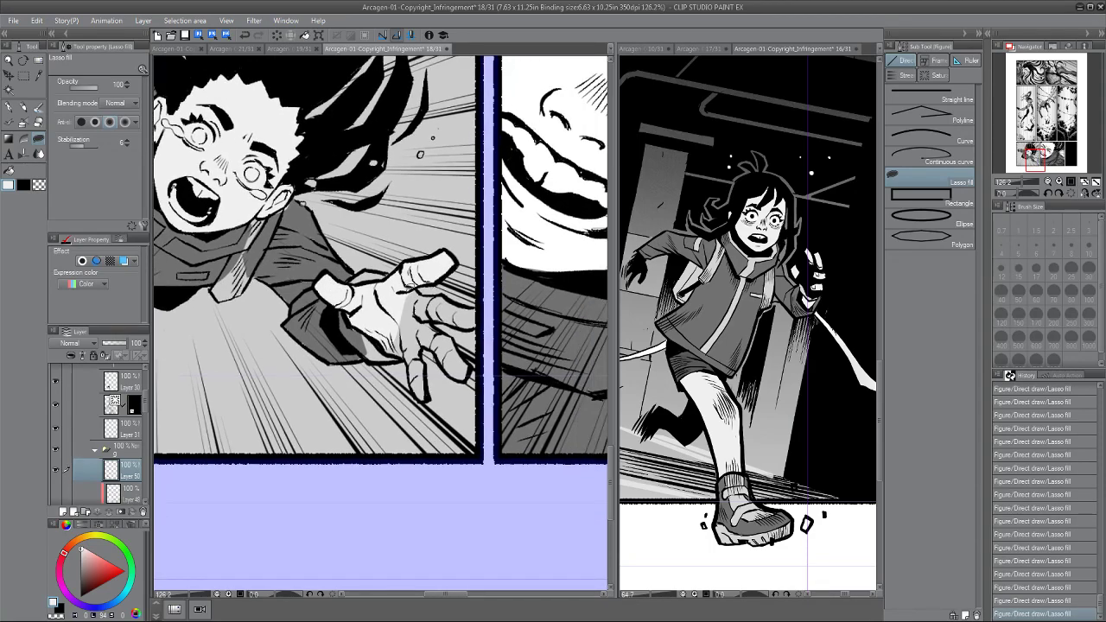
mouse_move(476, 326)
mouse_down()
mouse_move(406, 295)
mouse_move(465, 384)
mouse_move(406, 304)
mouse_move(394, 325)
mouse_move(414, 372)
mouse_move(415, 311)
mouse_up()
scroll(380, 259, down, 3)
key(p)
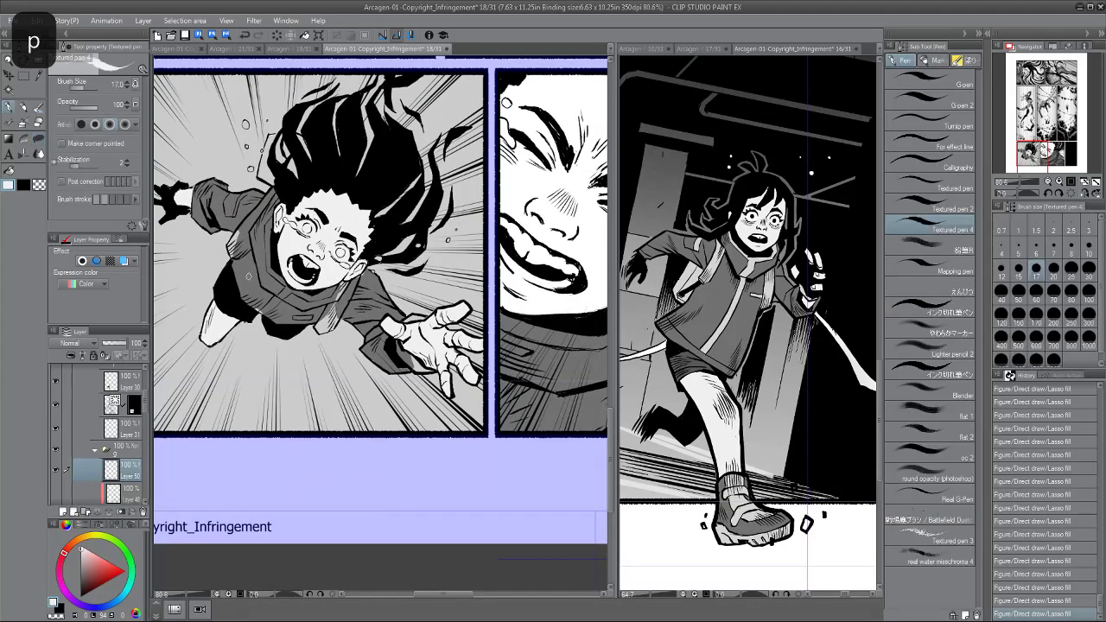
scroll(380, 302, down, 2)
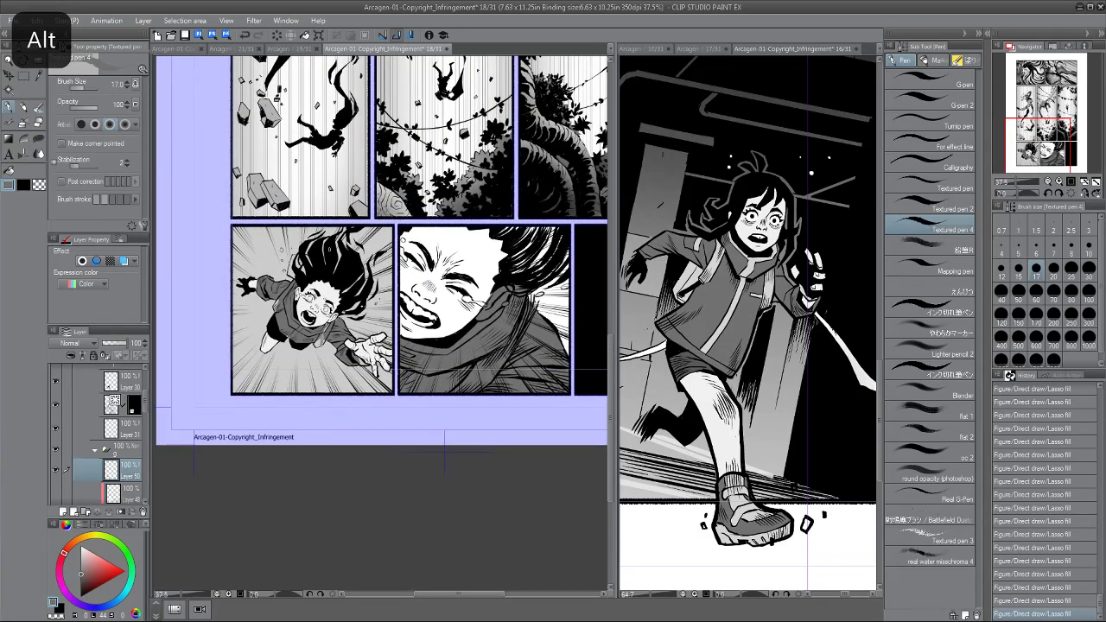
scroll(444, 449, up, 2)
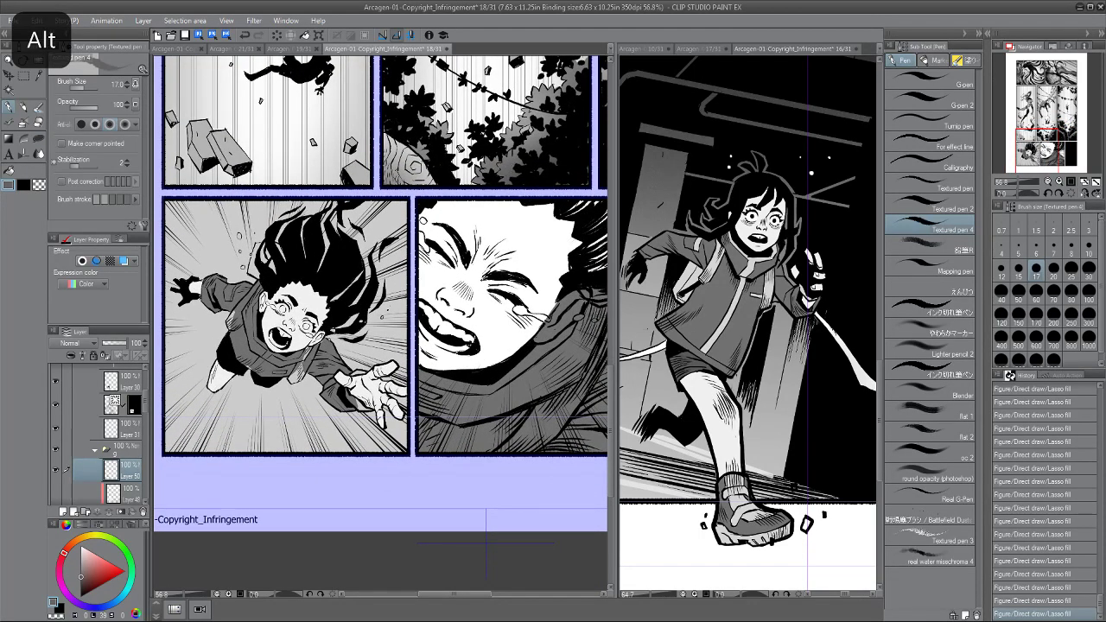
Fill the glove on the falling girl's outstretched hand with the dark jacket tone using Lasso fill, leaving the fingertips light.
scroll(371, 507, up, 4)
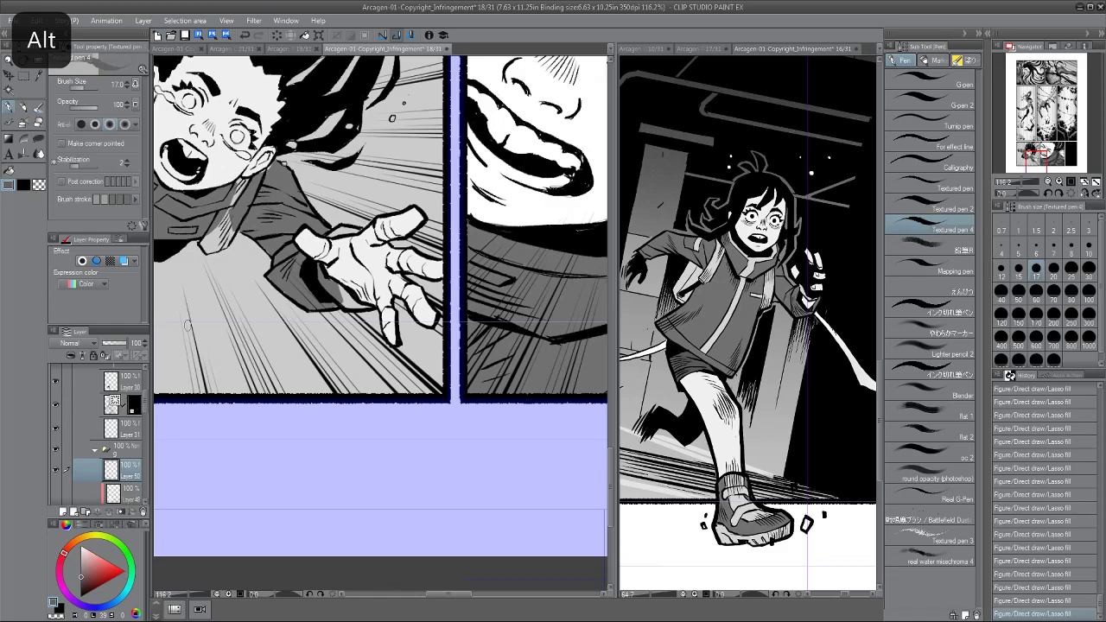
key(u)
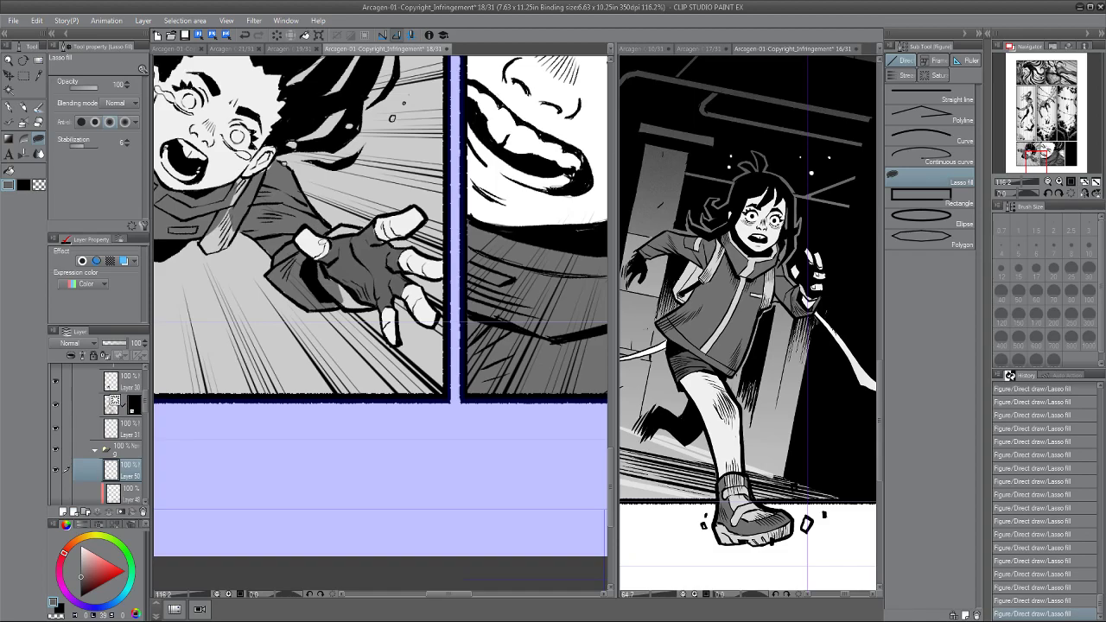
scroll(336, 233, down, 2)
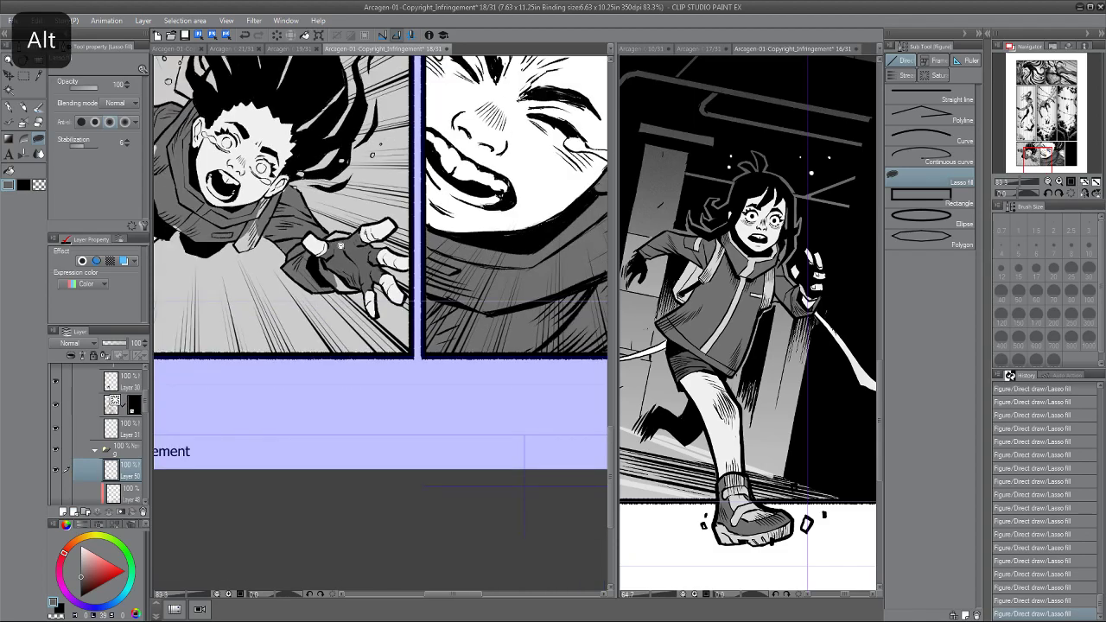
scroll(347, 258, down, 4)
scroll(325, 254, up, 6)
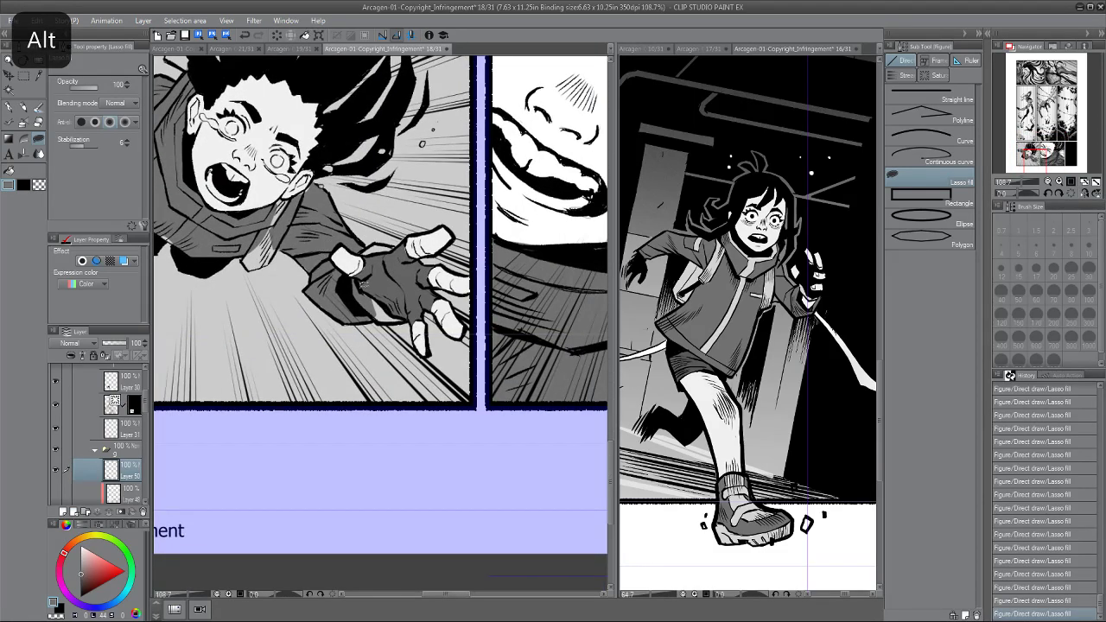
drag(254, 186, 295, 306)
Fill the backpack strap beside the falling girl's outstretched arm with the light grey sampled from page 16.
scroll(295, 305, down, 6)
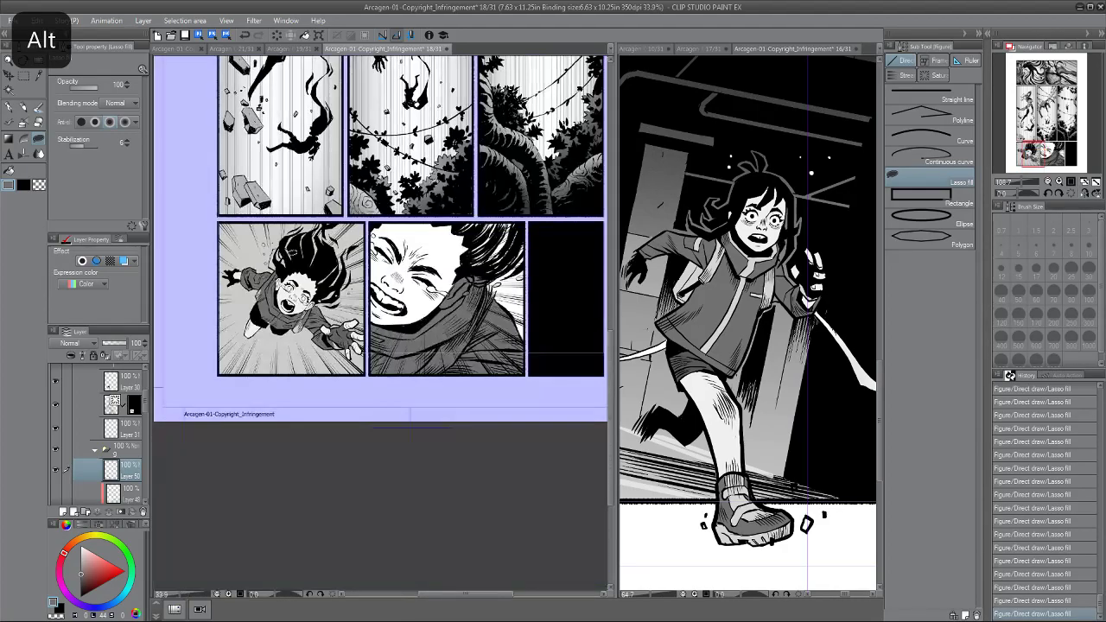
click(708, 290)
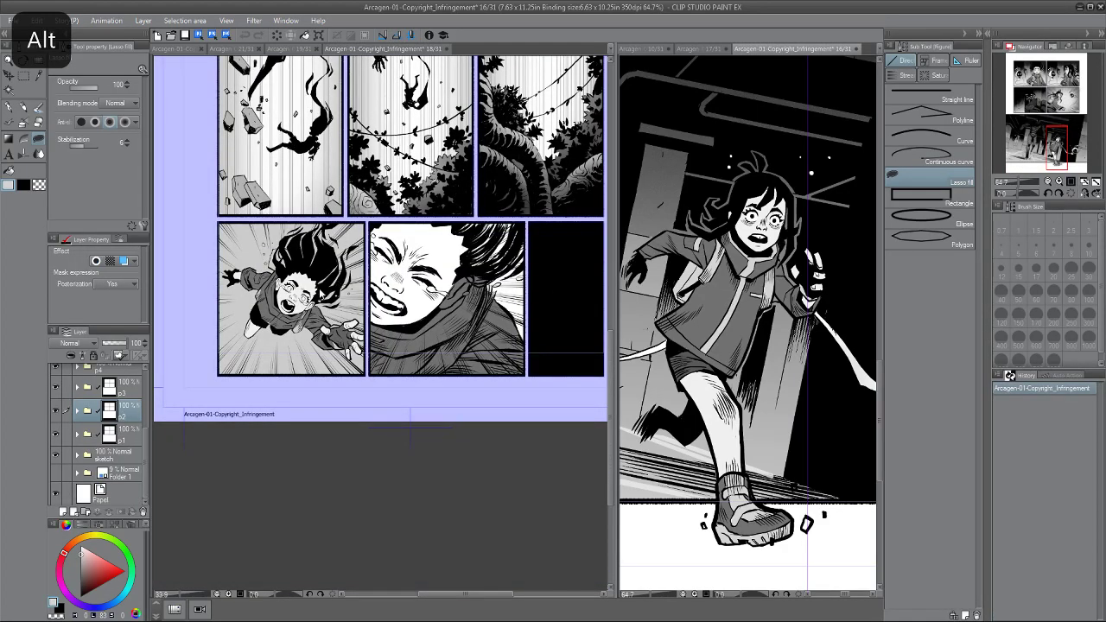
scroll(308, 350, up, 3)
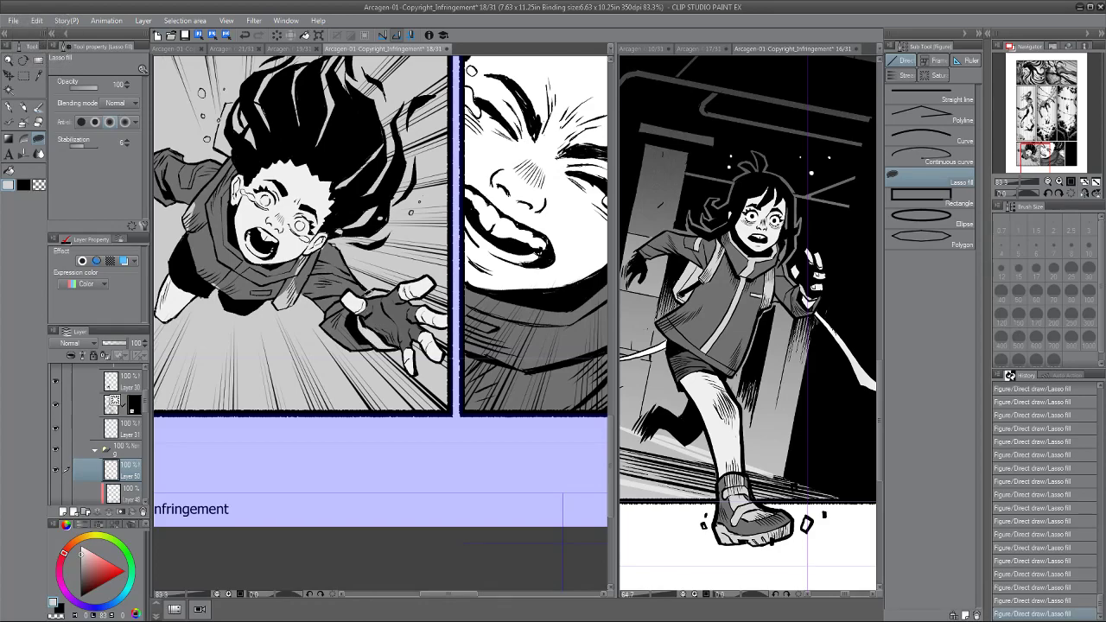
scroll(342, 262, up, 3)
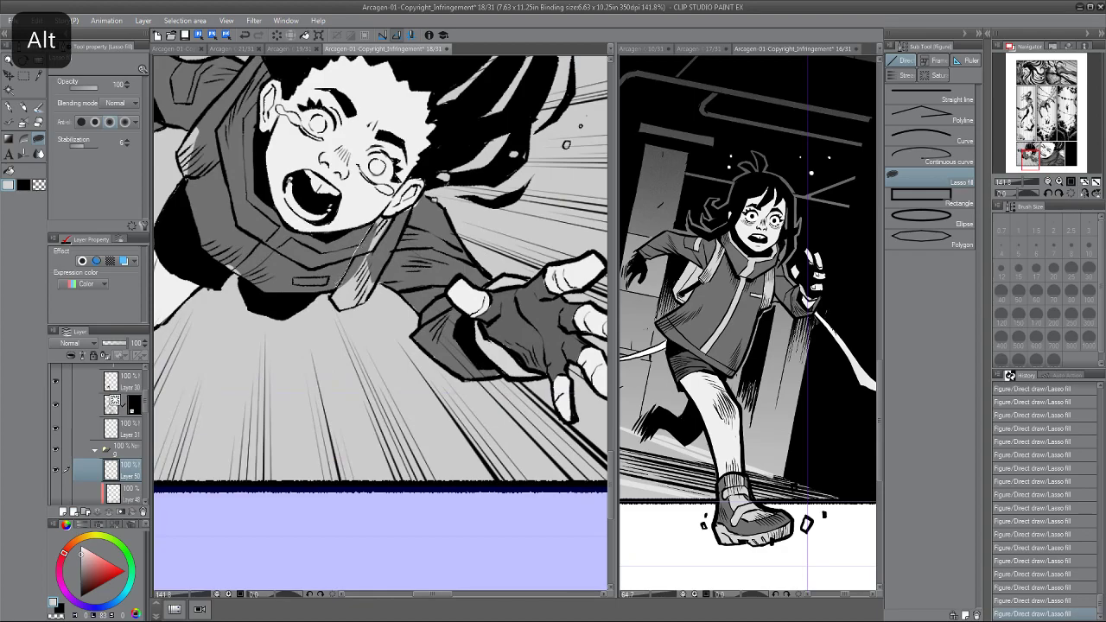
mouse_move(340, 304)
mouse_down()
mouse_move(377, 290)
mouse_move(418, 201)
mouse_move(337, 299)
mouse_up()
drag(318, 215, 348, 232)
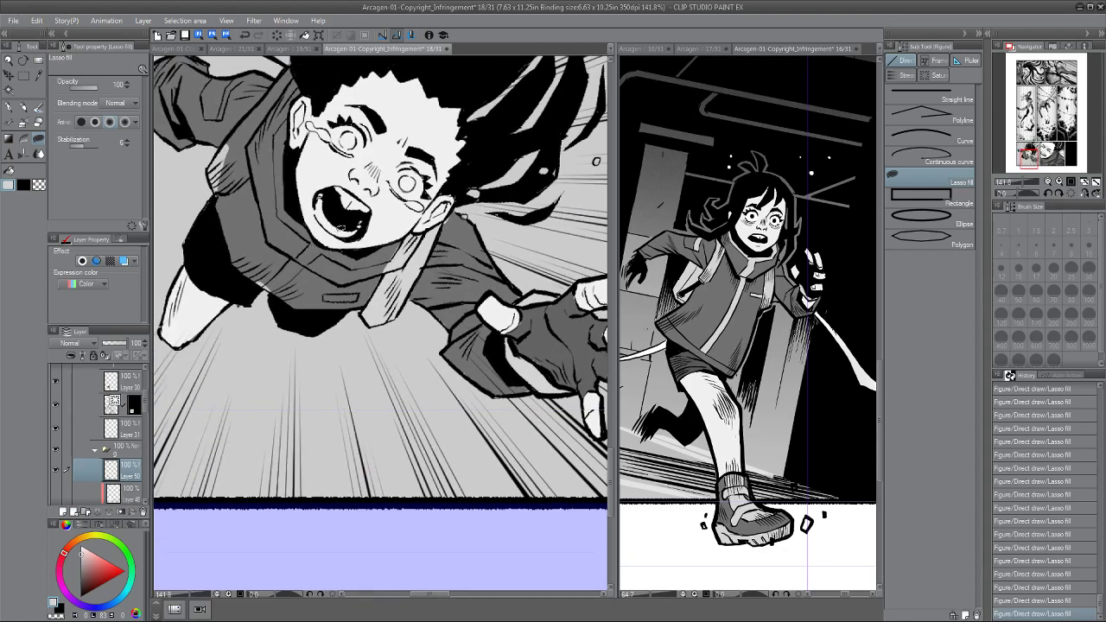
key(alt)
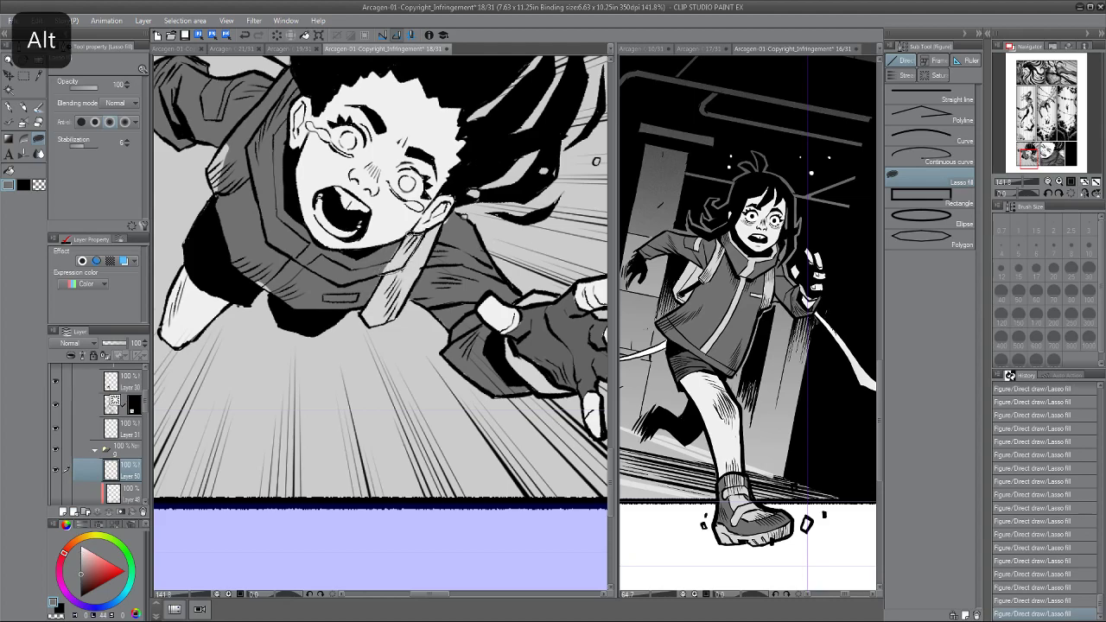
drag(393, 254, 387, 272)
alt+click(399, 273)
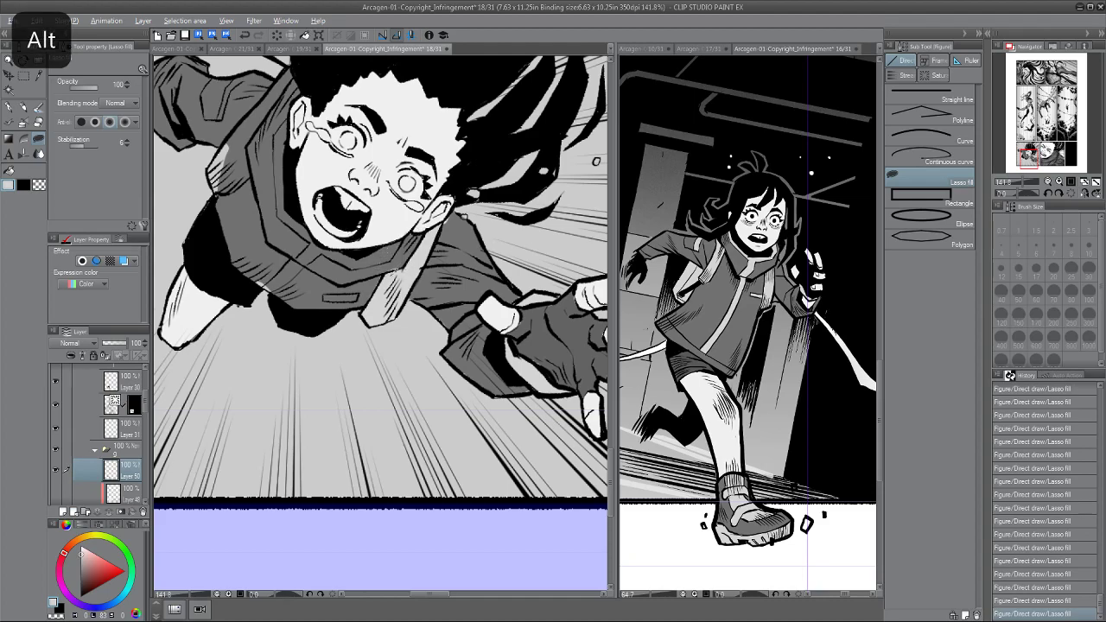
alt+click(386, 266)
Fill the inner collar lining around the falling girl's neck with the light grey tone.
alt+click(379, 234)
mouse_move(396, 255)
mouse_down()
mouse_move(378, 246)
mouse_move(349, 269)
mouse_move(373, 251)
mouse_move(348, 267)
mouse_move(309, 230)
mouse_move(335, 239)
mouse_move(336, 256)
mouse_up()
mouse_move(317, 210)
mouse_down()
mouse_move(343, 256)
mouse_move(338, 217)
mouse_up()
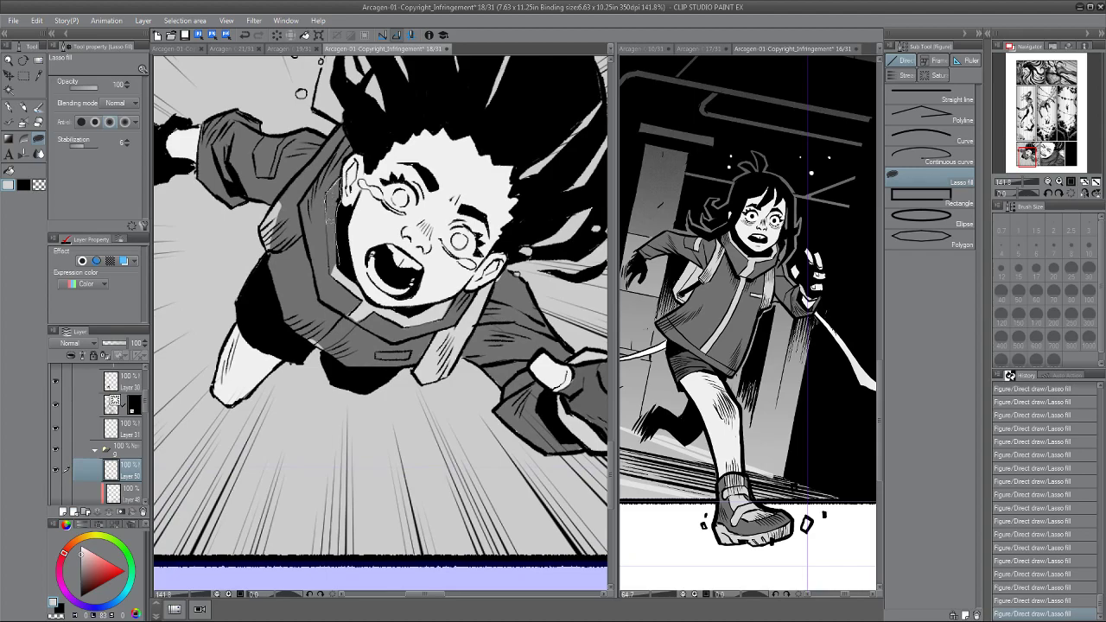
scroll(337, 266, down, 3)
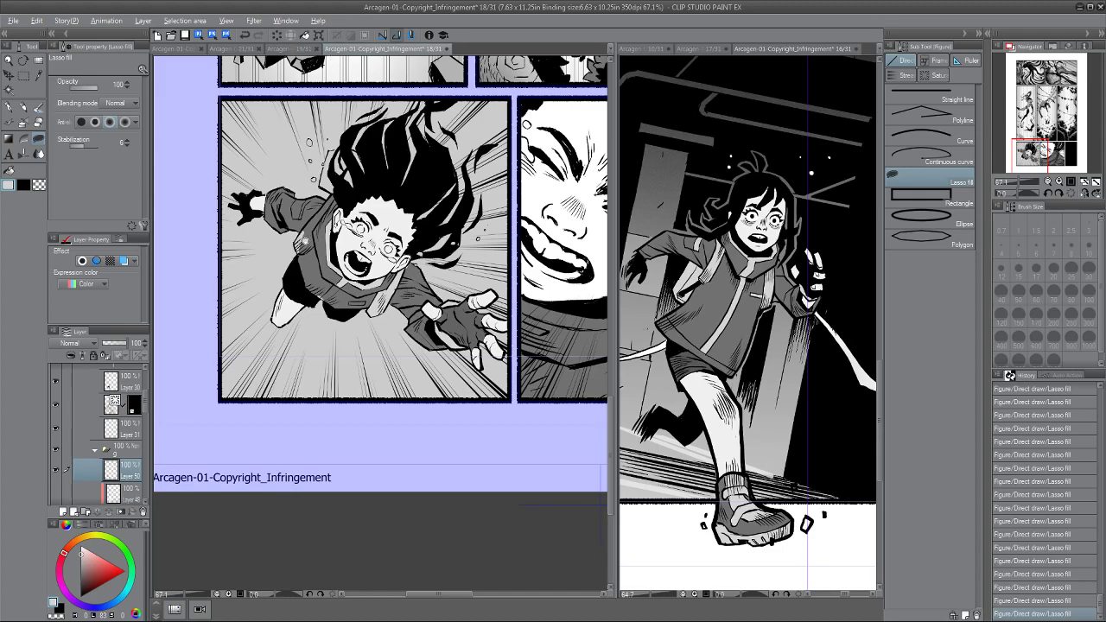
Fill the other backpack strap, on the shoulder of the arm stretched back, with the light grey tone.
scroll(302, 239, up, 4)
scroll(342, 232, up, 2)
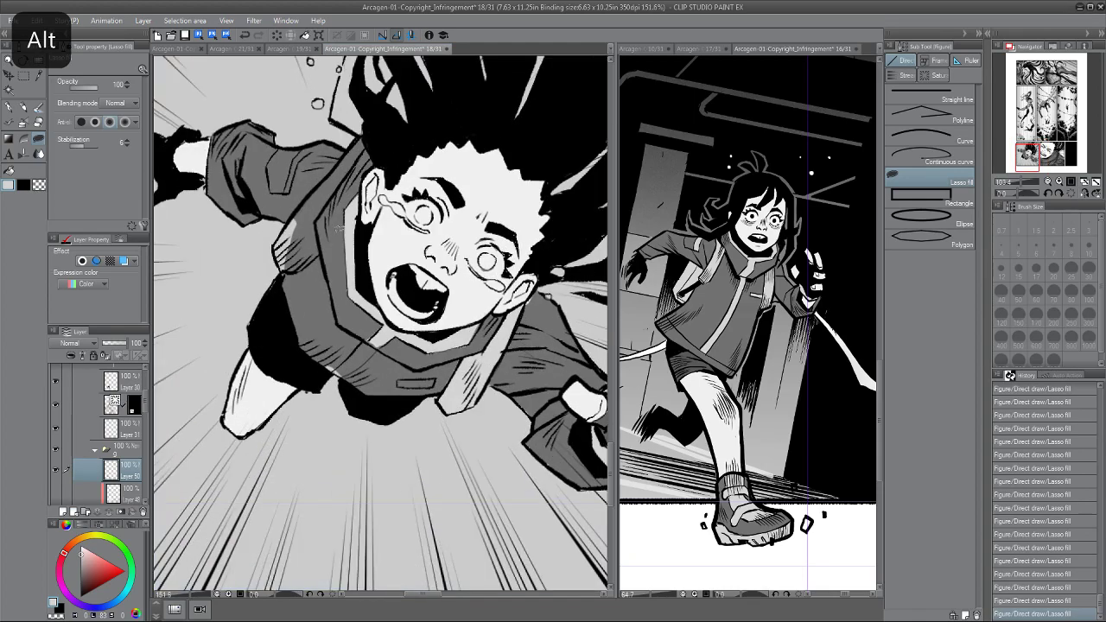
alt+click(354, 234)
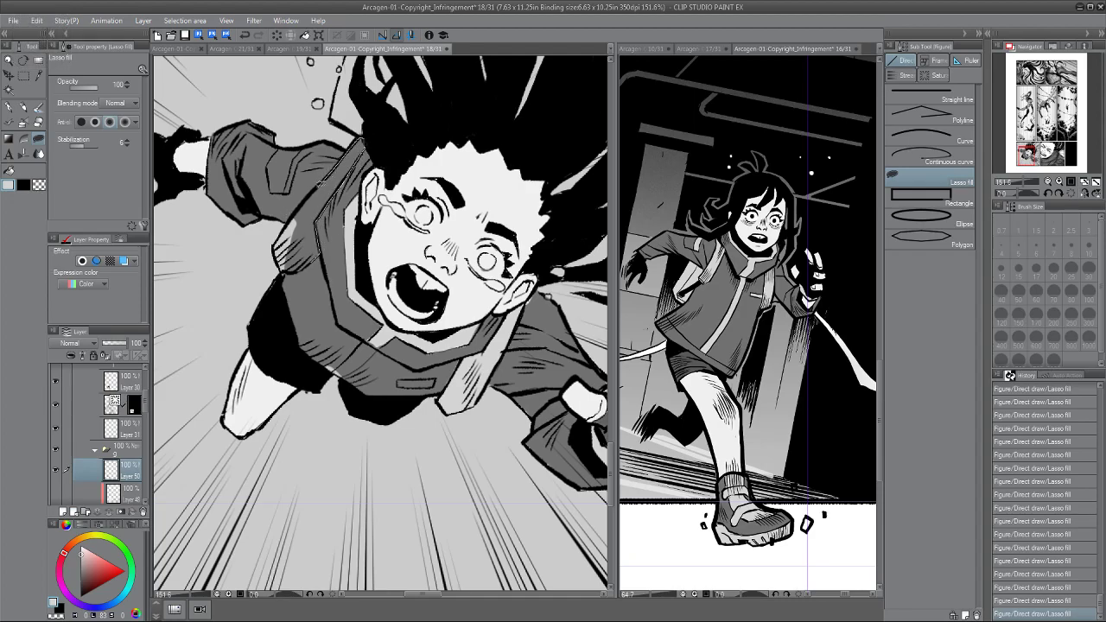
drag(292, 272, 302, 268)
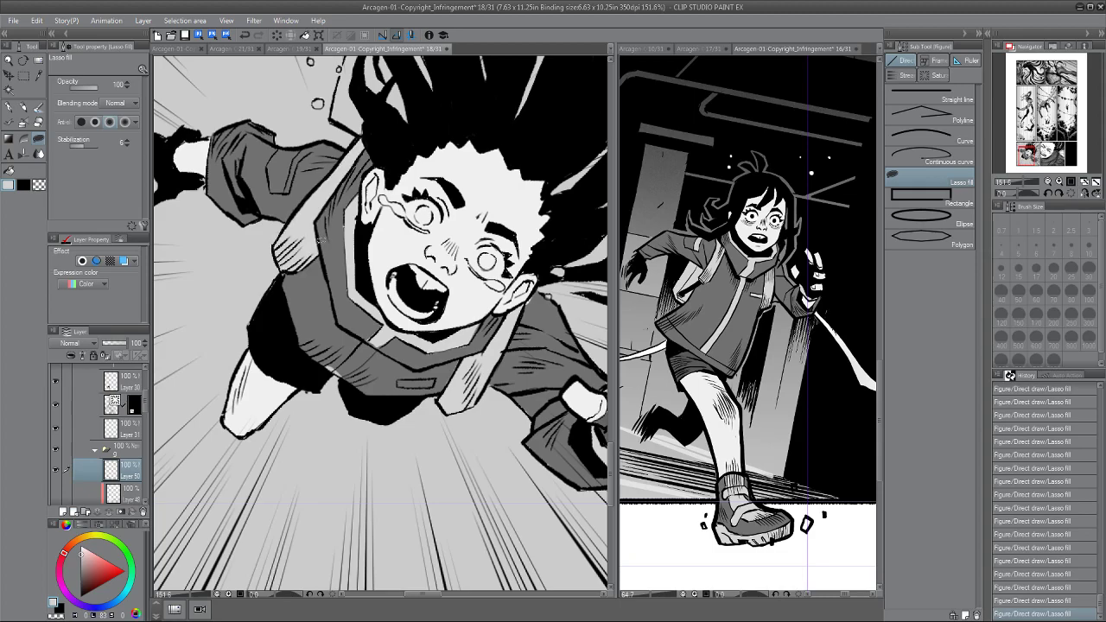
Fill the zipper stripe down the front of the falling girl's jacket with the light grey tone.
scroll(318, 213, down, 5)
scroll(342, 231, up, 5)
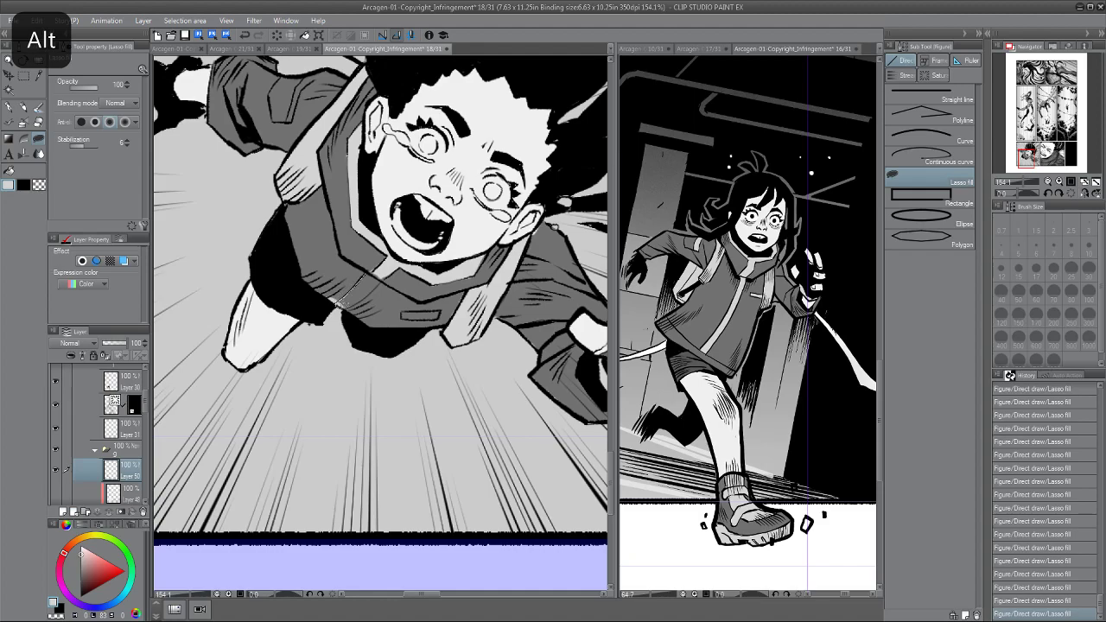
mouse_move(372, 292)
mouse_down()
mouse_move(343, 271)
mouse_move(342, 298)
mouse_up()
alt+click(354, 277)
alt+click(379, 268)
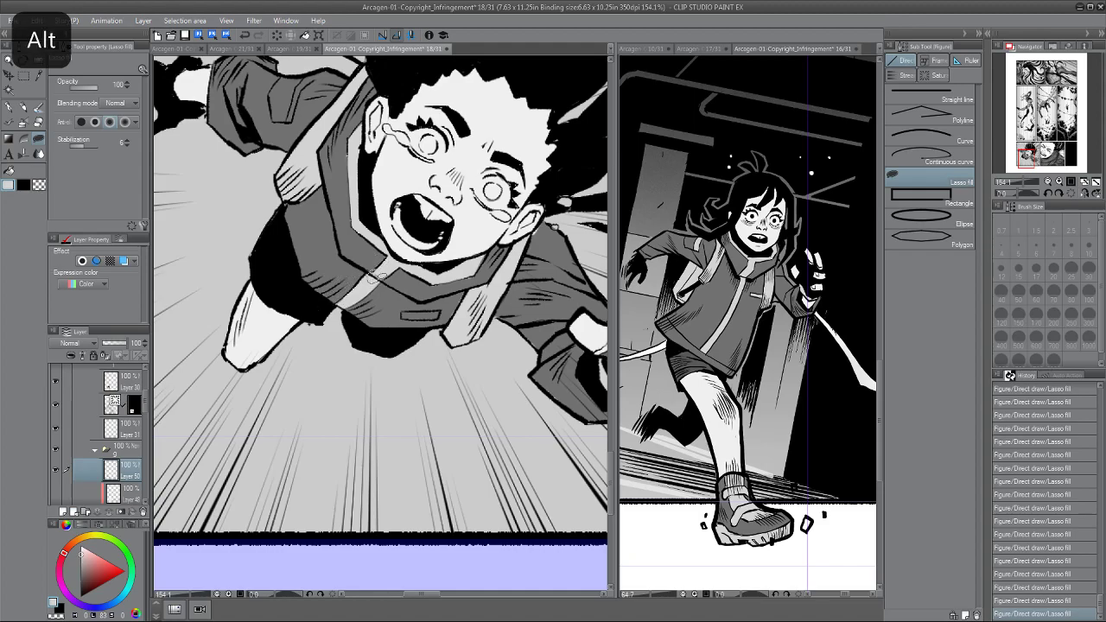
alt+click(371, 258)
drag(381, 259, 372, 264)
drag(379, 269, 360, 240)
Fill the small rectangular patch on the chest of the falling girl's jacket with the light grey tone.
scroll(366, 250, down, 2)
alt+click(370, 234)
scroll(383, 261, up, 2)
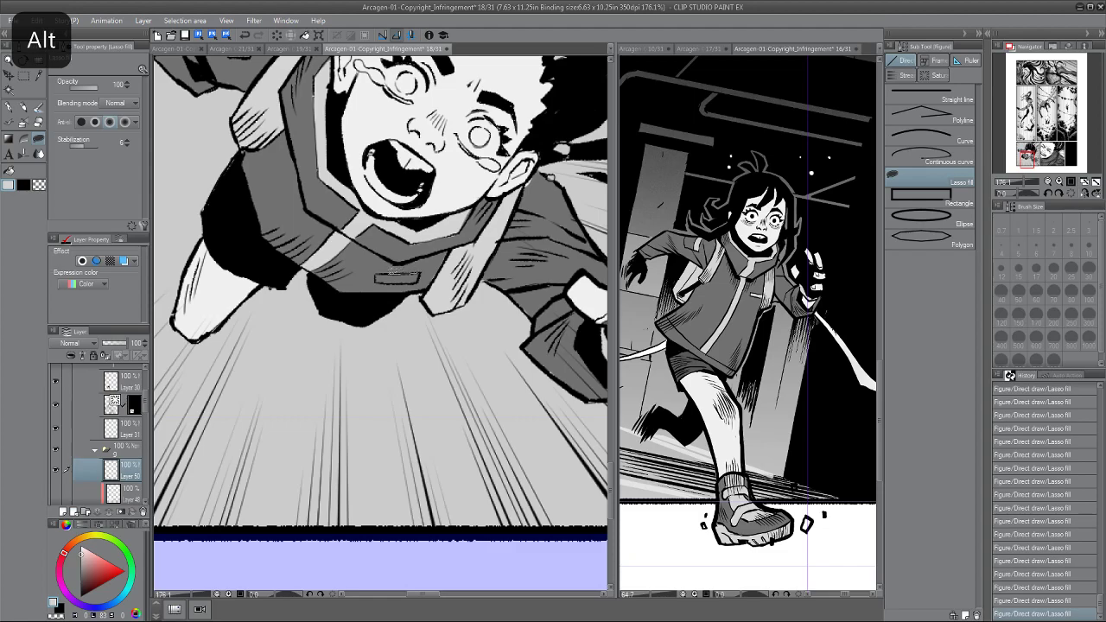
mouse_move(377, 273)
mouse_down()
mouse_move(422, 280)
mouse_move(420, 268)
mouse_up()
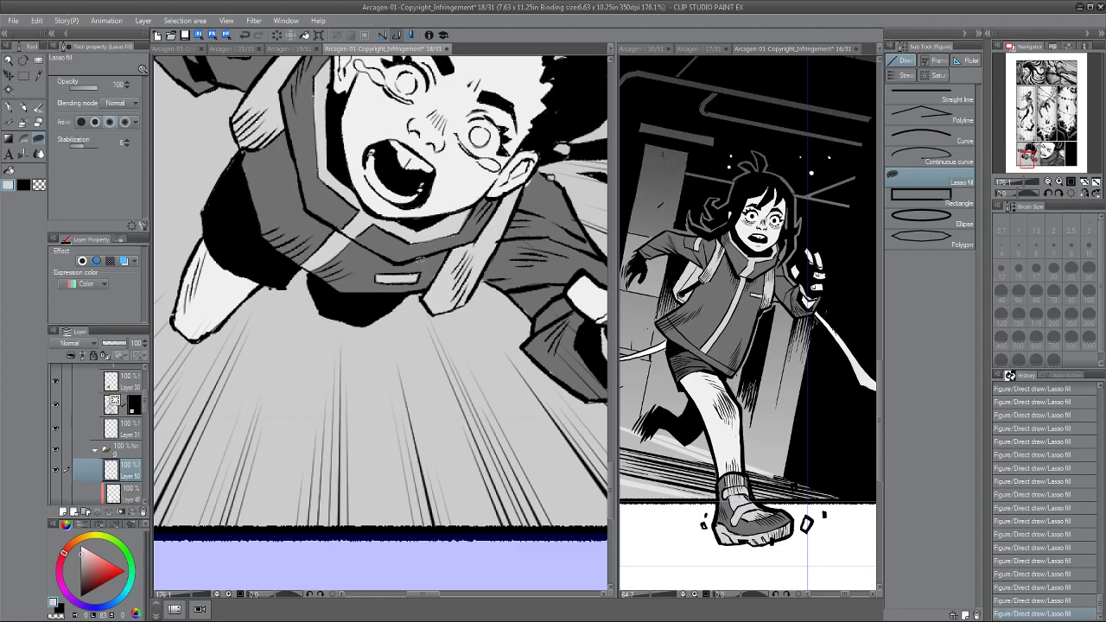
alt+click(458, 209)
Touch up the border between the falling girl's collar lining and jacket with tones sampled from the artwork.
scroll(466, 216, down, 4)
drag(432, 259, 451, 284)
scroll(381, 218, up, 6)
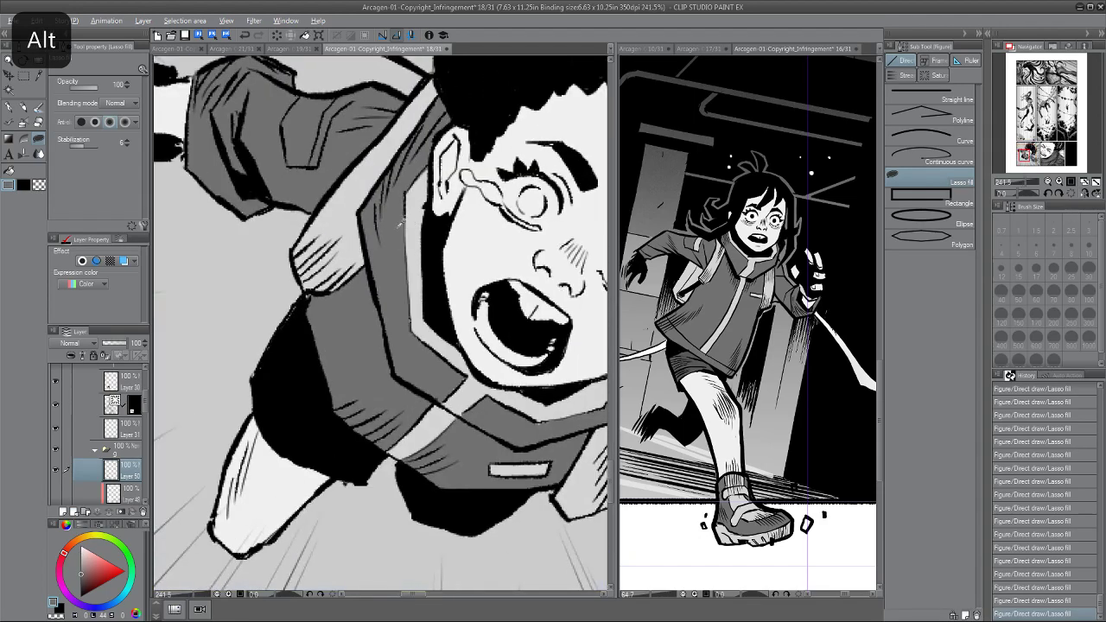
alt+click(406, 212)
scroll(400, 223, down, 6)
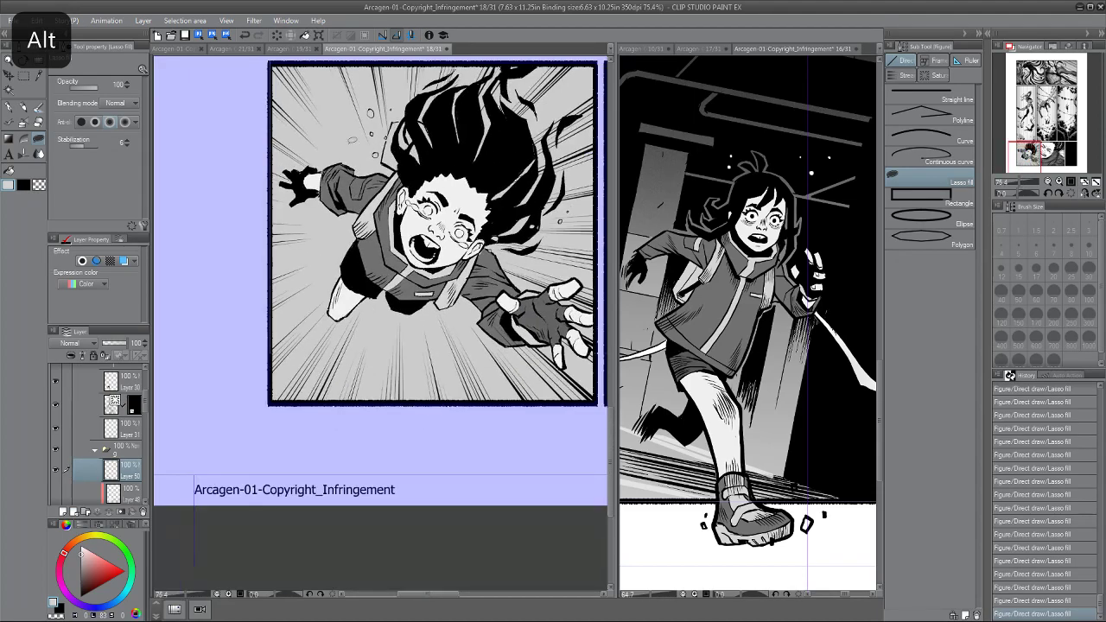
Fill the narrow stripe on the jacket sleeve of the arm stretched back with the light grey tone.
scroll(355, 208, up, 6)
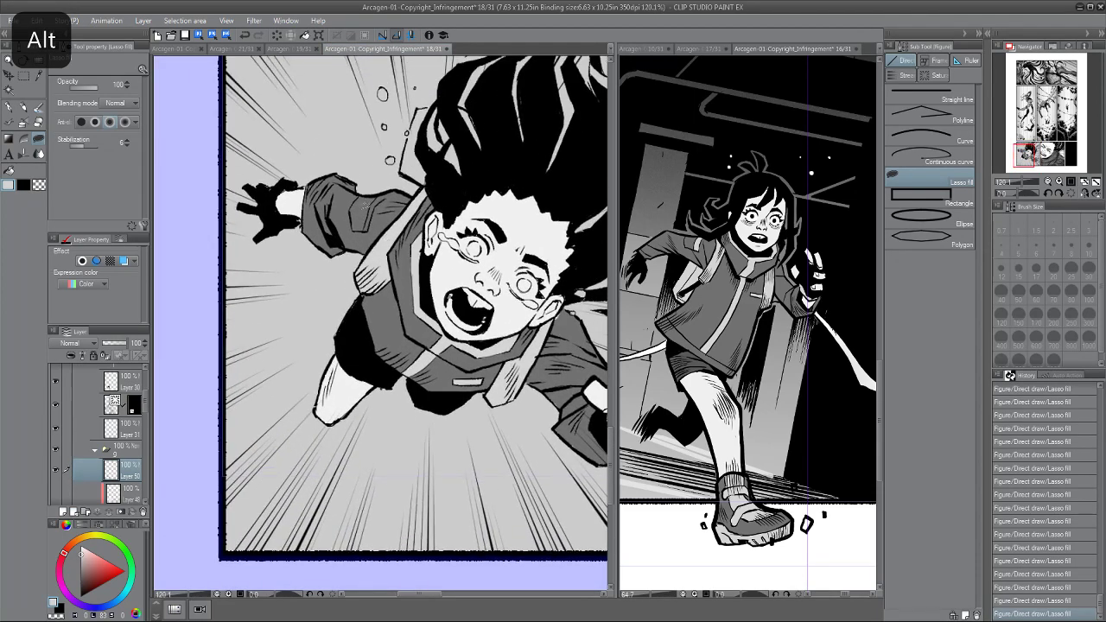
drag(400, 192, 378, 202)
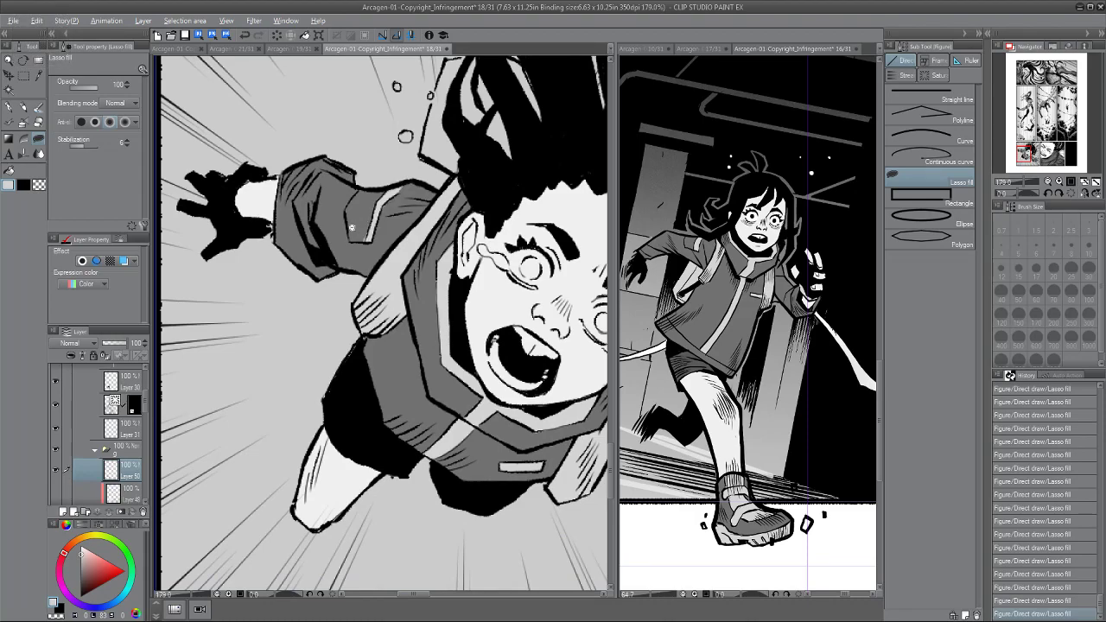
scroll(358, 230, down, 3)
scroll(353, 227, down, 2)
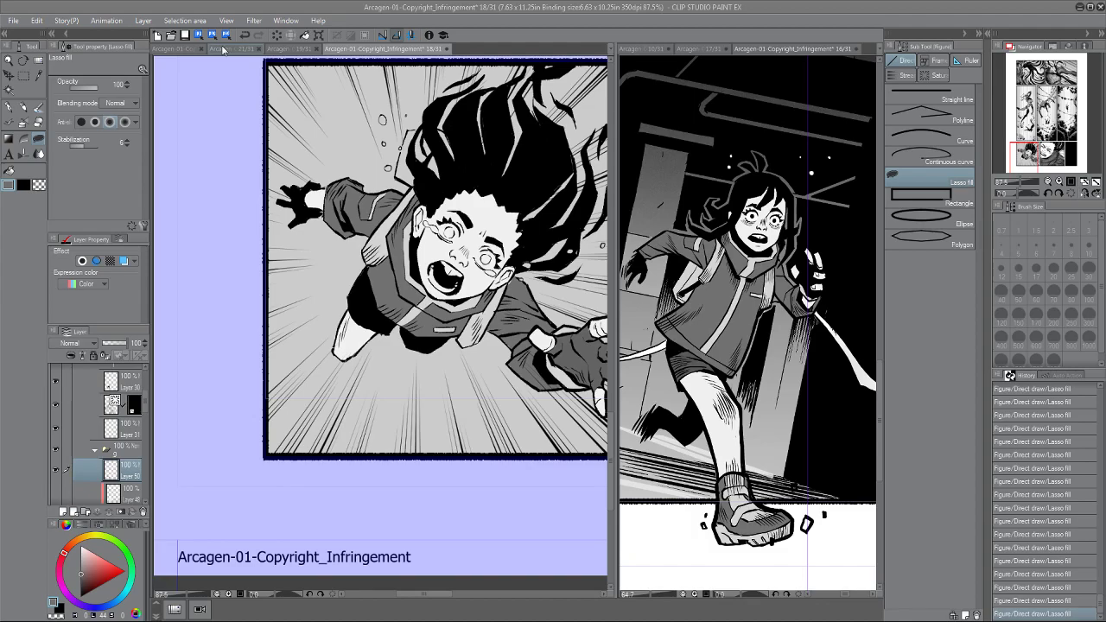
drag(400, 210, 349, 203)
alt+click(348, 203)
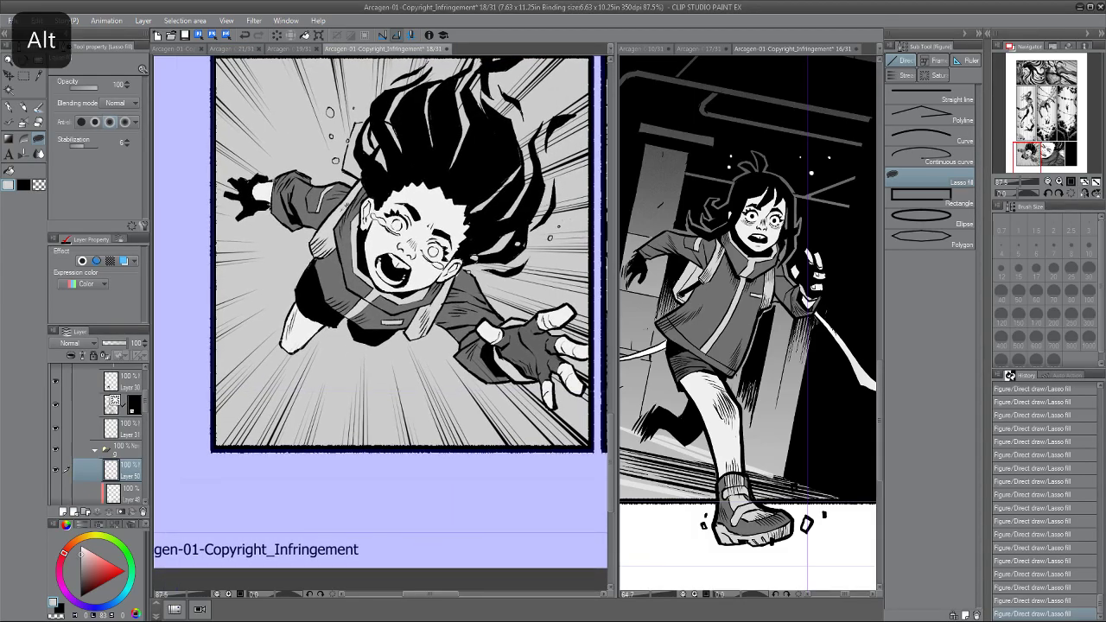
Fill the outlined backpack shape behind the falling girl's shoulder and hair with the light grey tone.
scroll(353, 157, up, 4)
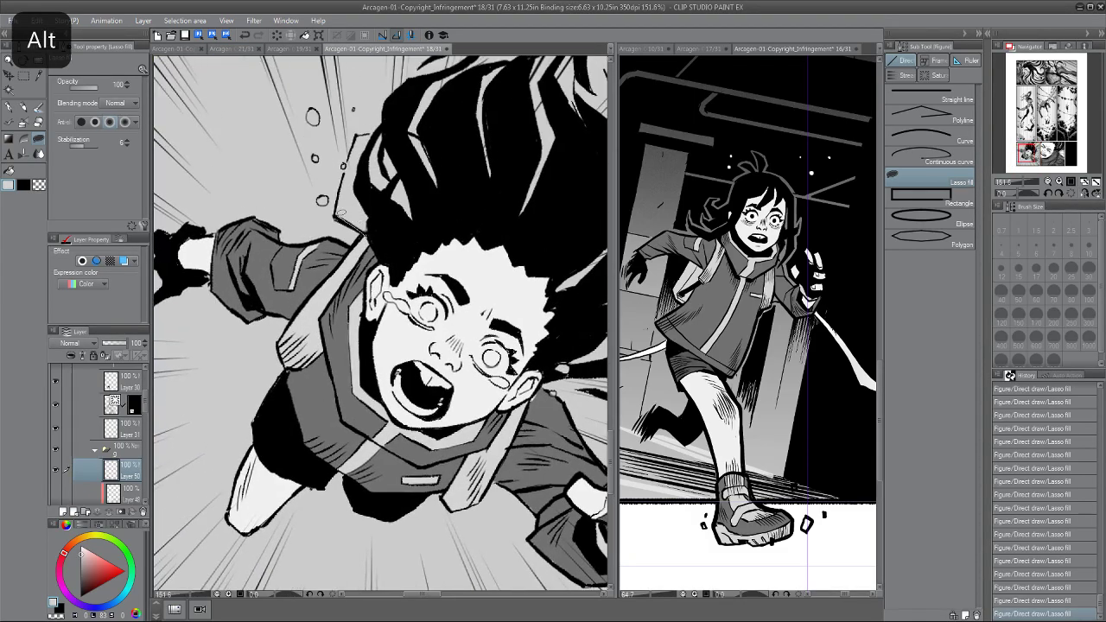
mouse_move(367, 132)
mouse_down()
mouse_move(426, 134)
mouse_move(450, 171)
mouse_move(436, 209)
mouse_move(367, 235)
mouse_up()
drag(355, 200, 340, 182)
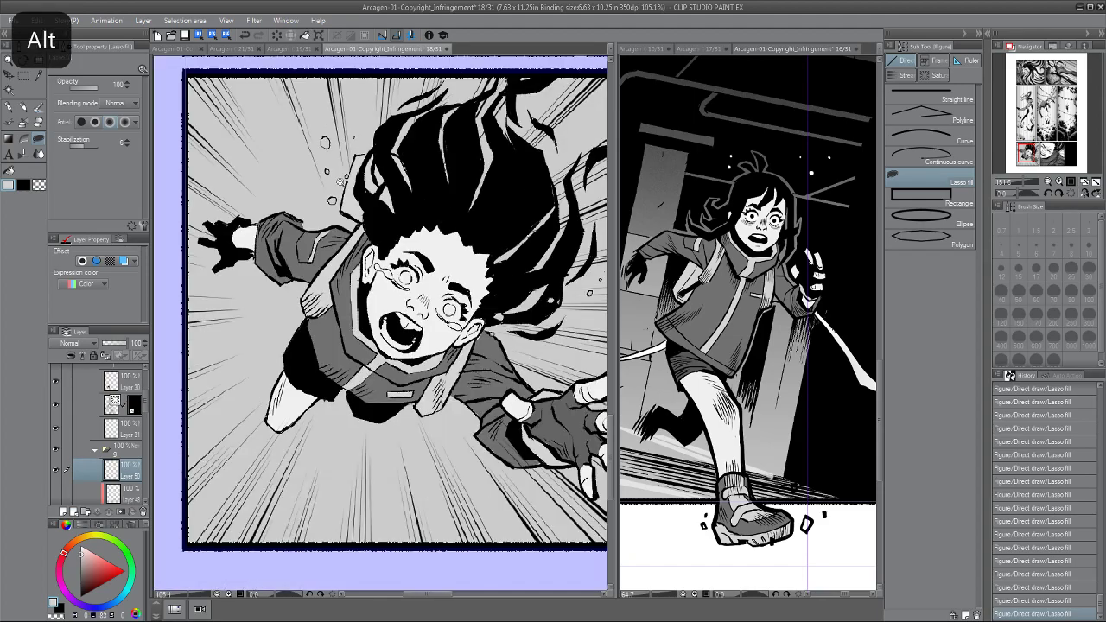
Touch up the jacket around the shoulder and sleeve of the outstretched arm with the dark jacket tone.
scroll(368, 263, down, 2)
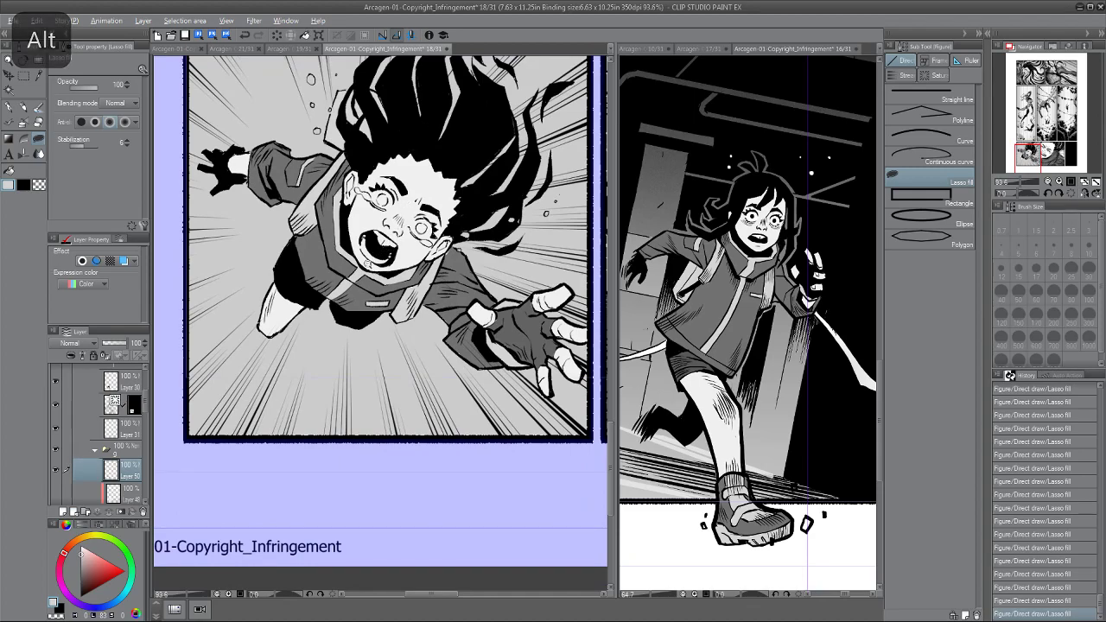
scroll(436, 239, up, 3)
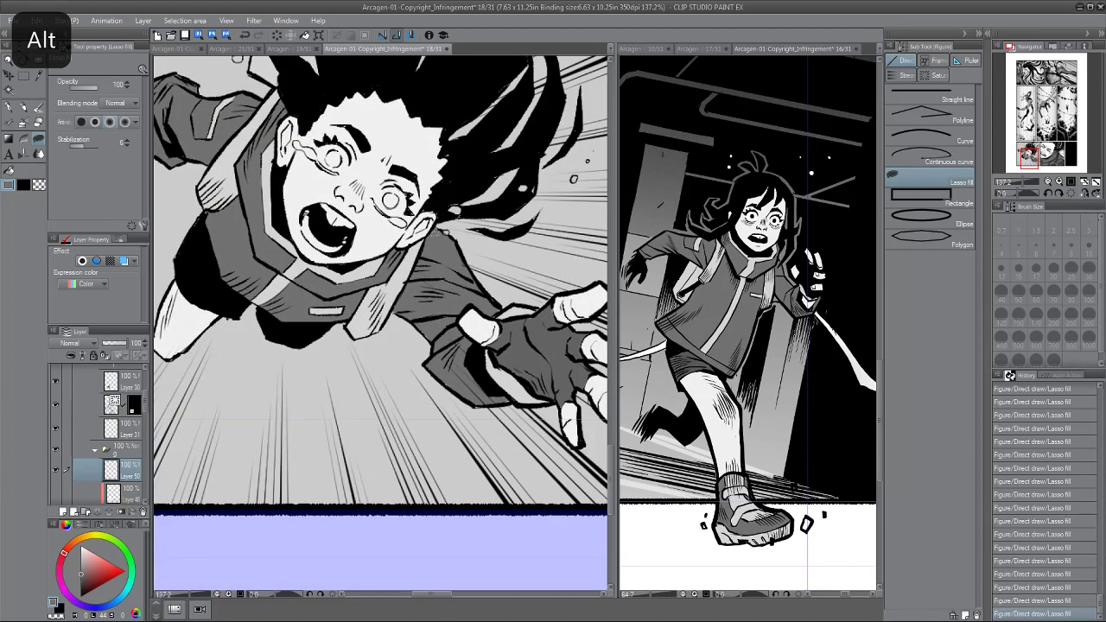
drag(443, 233, 432, 211)
mouse_move(381, 284)
mouse_down()
mouse_move(420, 309)
mouse_move(411, 302)
mouse_up()
drag(442, 347, 415, 303)
scroll(395, 290, down, 5)
scroll(338, 199, down, 3)
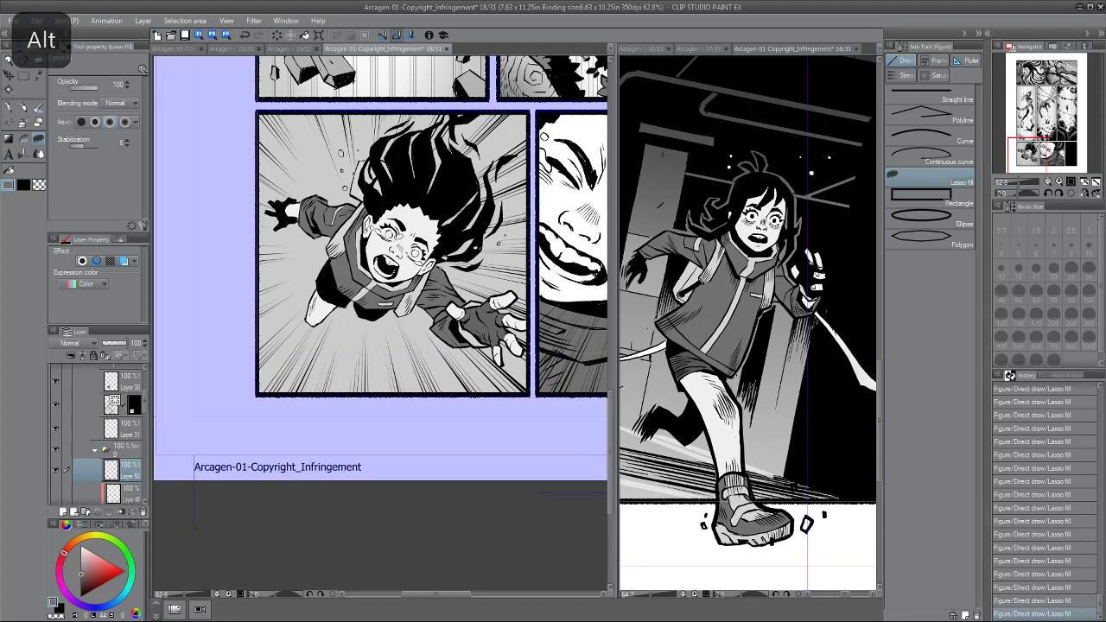
scroll(350, 230, up, 5)
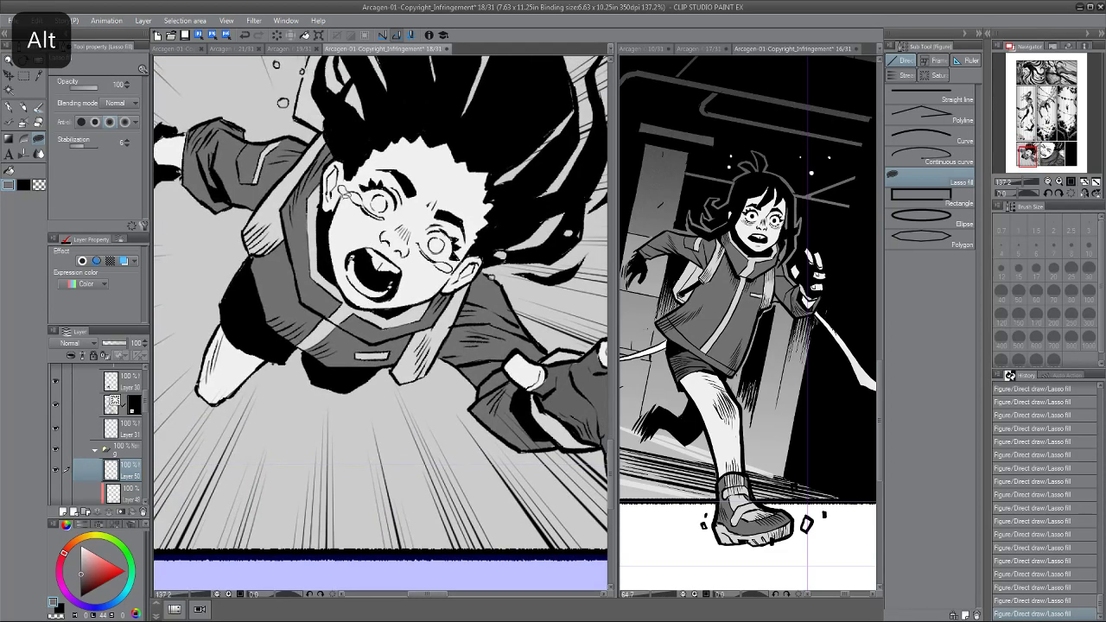
scroll(349, 212, down, 4)
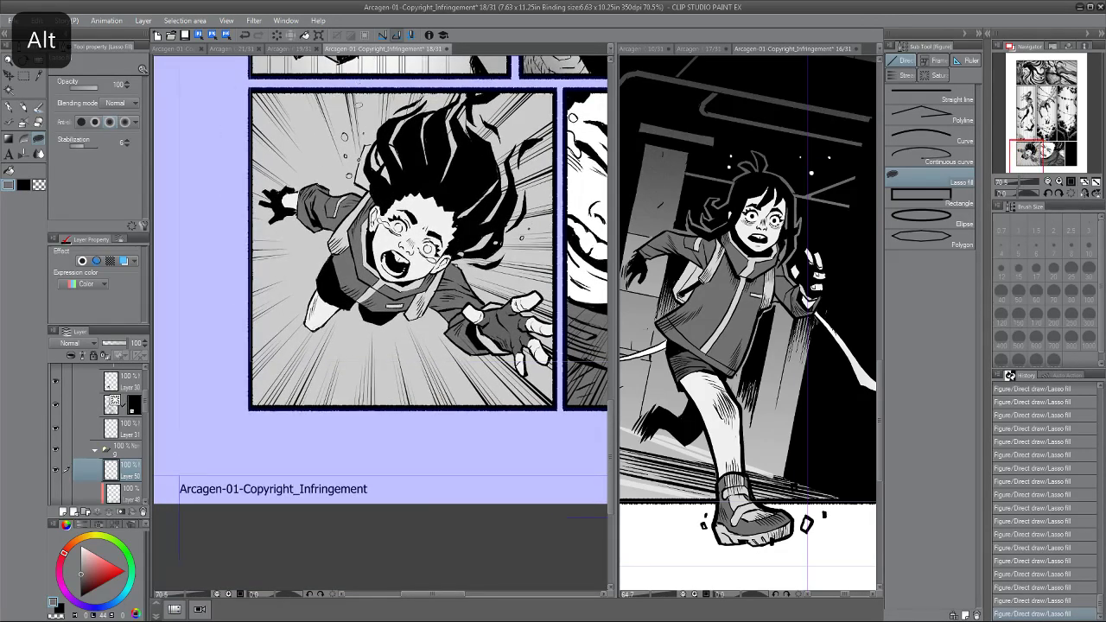
Try a dark-tone Lasso fill around the falling girl's face and hair, and undo the last fill.
drag(363, 246, 349, 266)
mouse_move(398, 221)
mouse_down()
mouse_move(383, 227)
mouse_move(458, 237)
mouse_move(492, 185)
mouse_move(434, 234)
mouse_move(425, 256)
mouse_up()
scroll(426, 253, up, 2)
key(BackSpace)
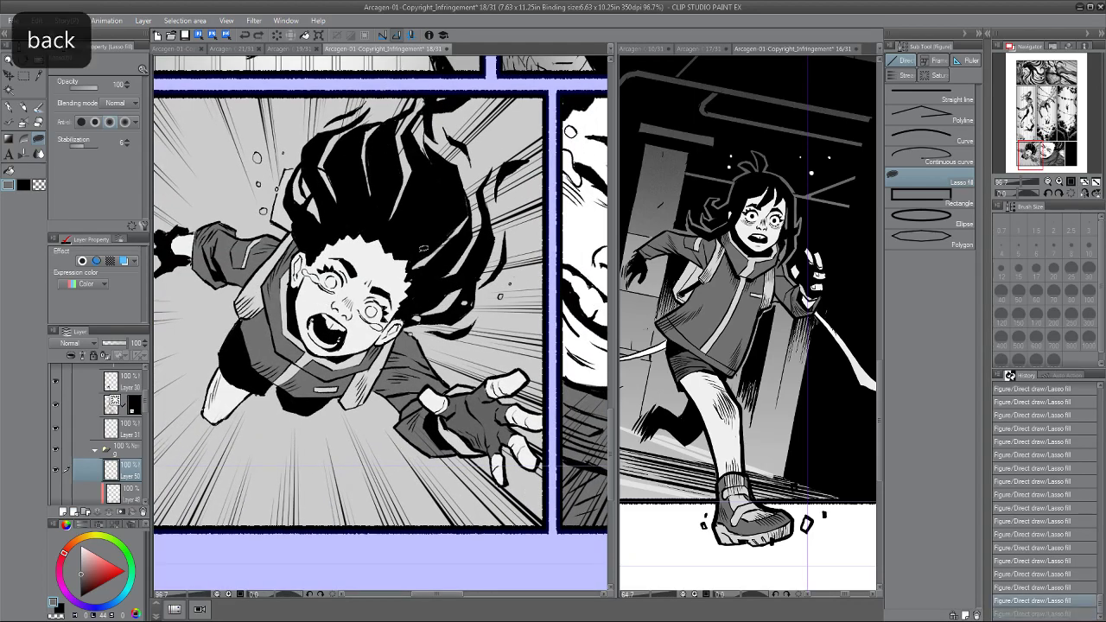
scroll(375, 213, up, 3)
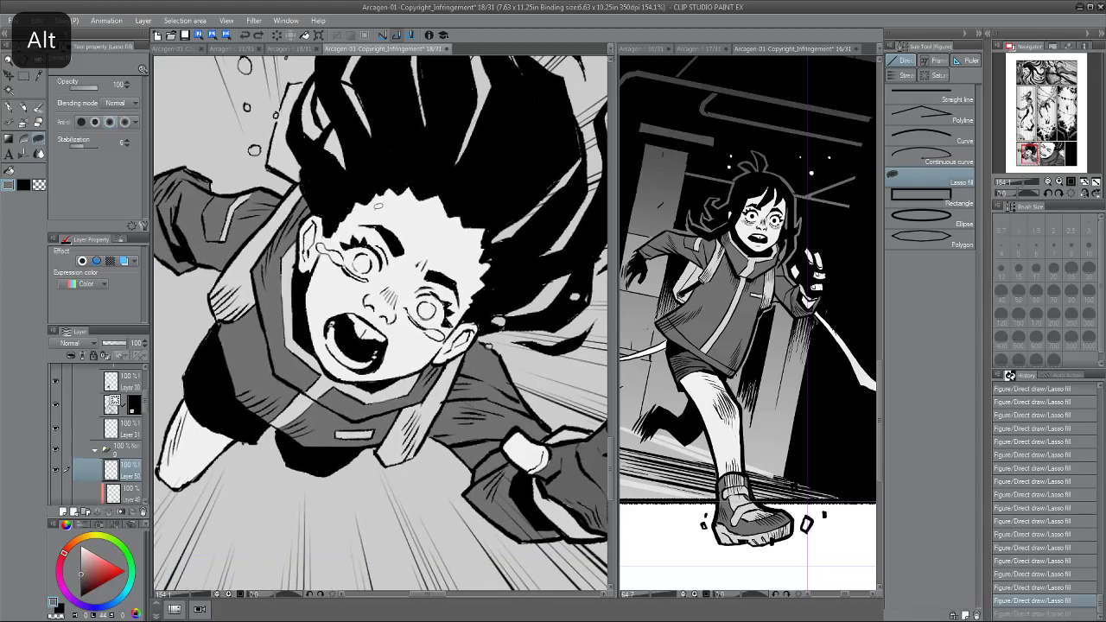
Fill the tears at the falling girl's eyes with white using Lasso fill.
scroll(362, 223, up, 3)
scroll(345, 211, down, 8)
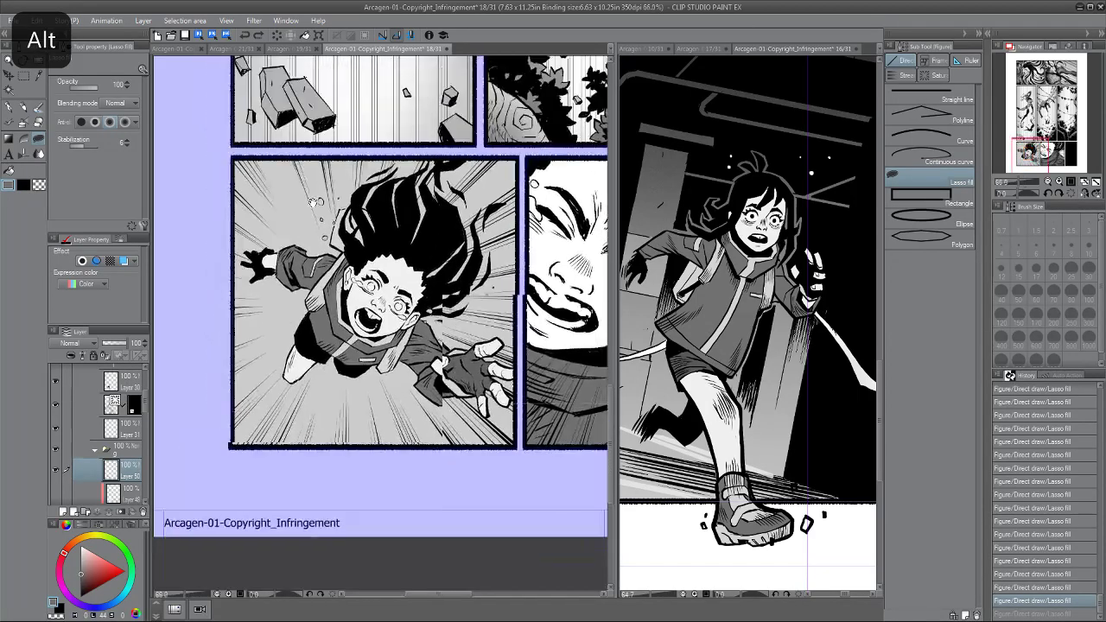
scroll(285, 336, up, 7)
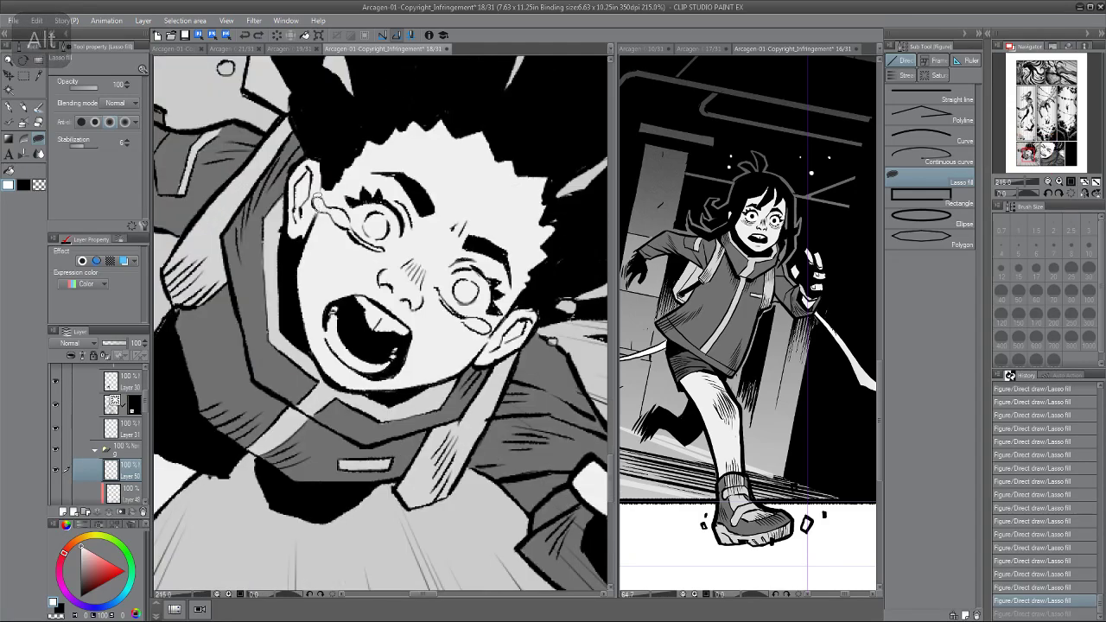
mouse_move(350, 214)
mouse_down()
mouse_move(343, 224)
mouse_move(349, 216)
mouse_up()
drag(362, 246, 302, 213)
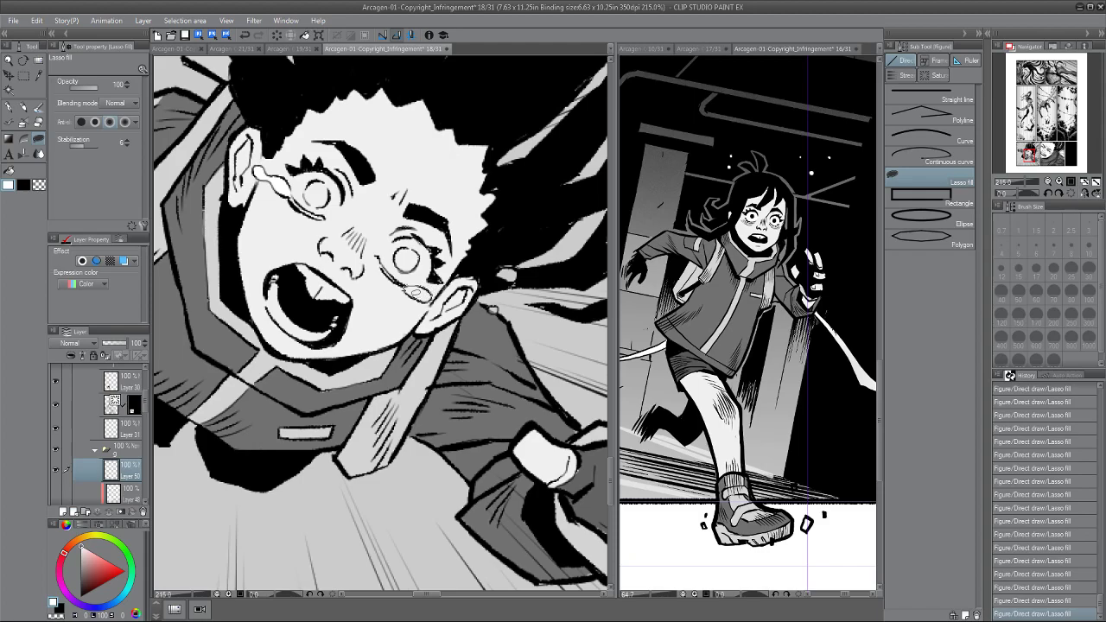
scroll(311, 243, down, 4)
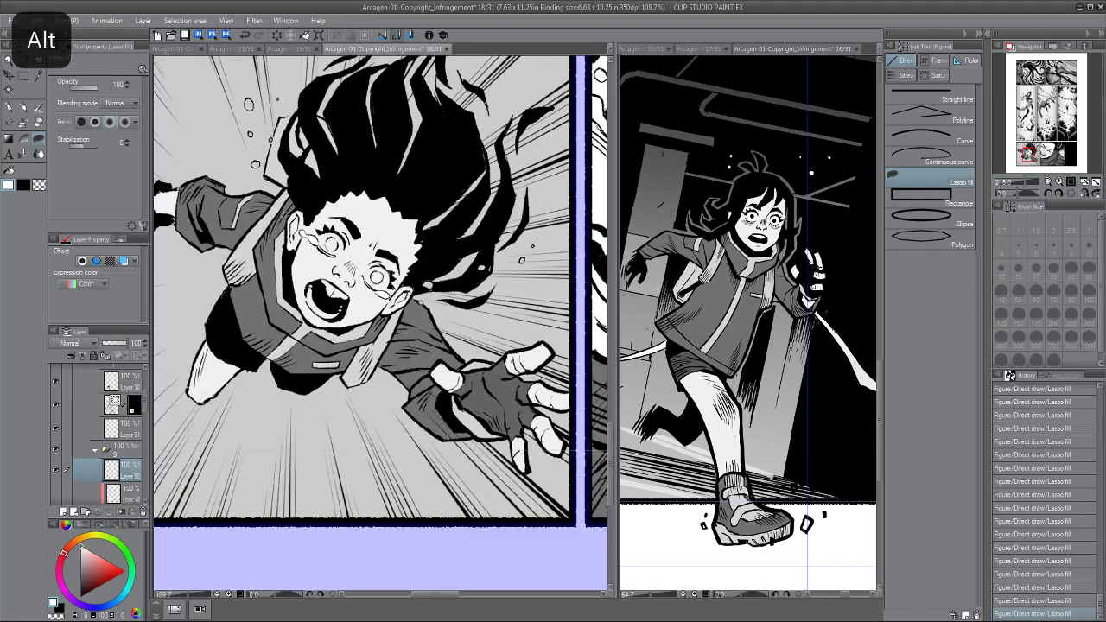
scroll(331, 290, up, 4)
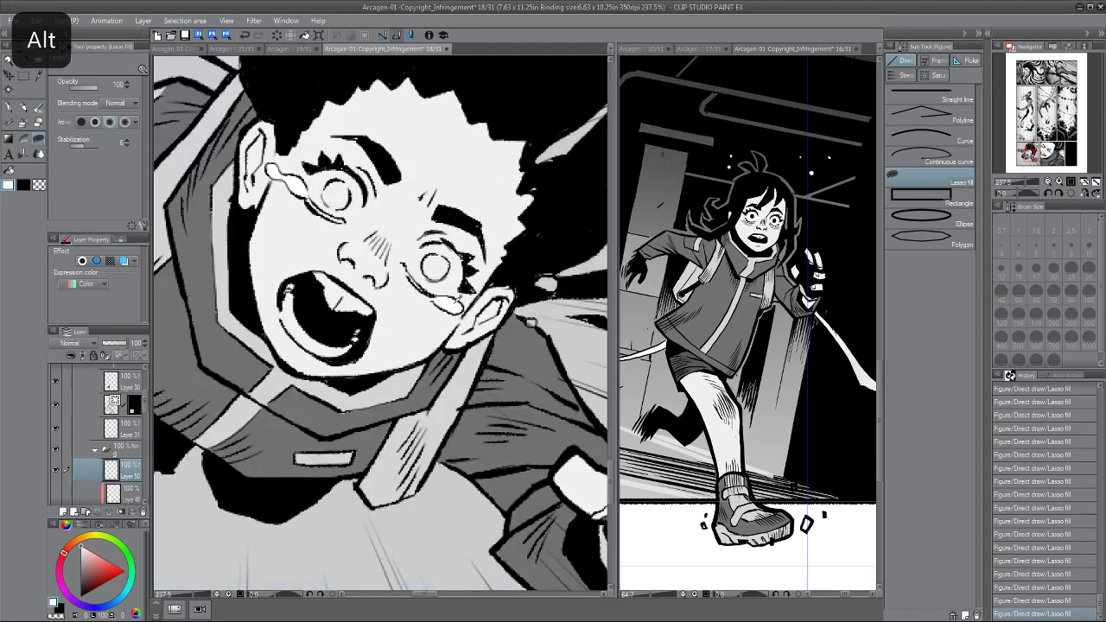
Fill the upper and lower teeth in the falling girl's open mouth with white.
mouse_move(313, 285)
mouse_down()
mouse_move(332, 315)
mouse_move(376, 313)
mouse_move(324, 268)
mouse_move(304, 278)
mouse_up()
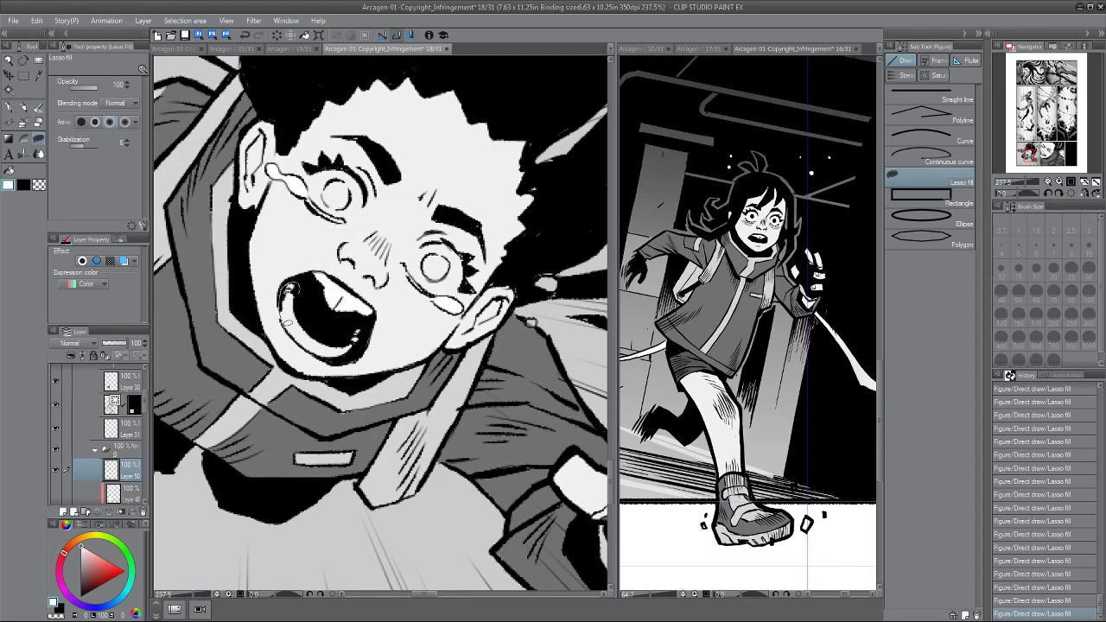
mouse_move(314, 348)
mouse_down()
mouse_move(367, 332)
mouse_move(286, 279)
mouse_up()
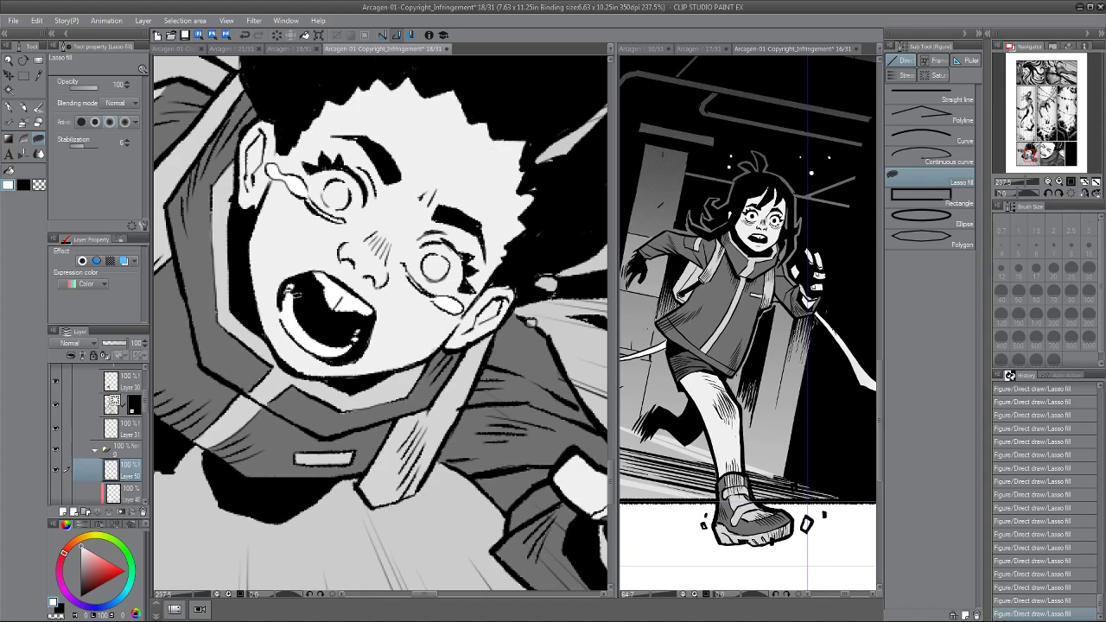
scroll(291, 266, down, 5)
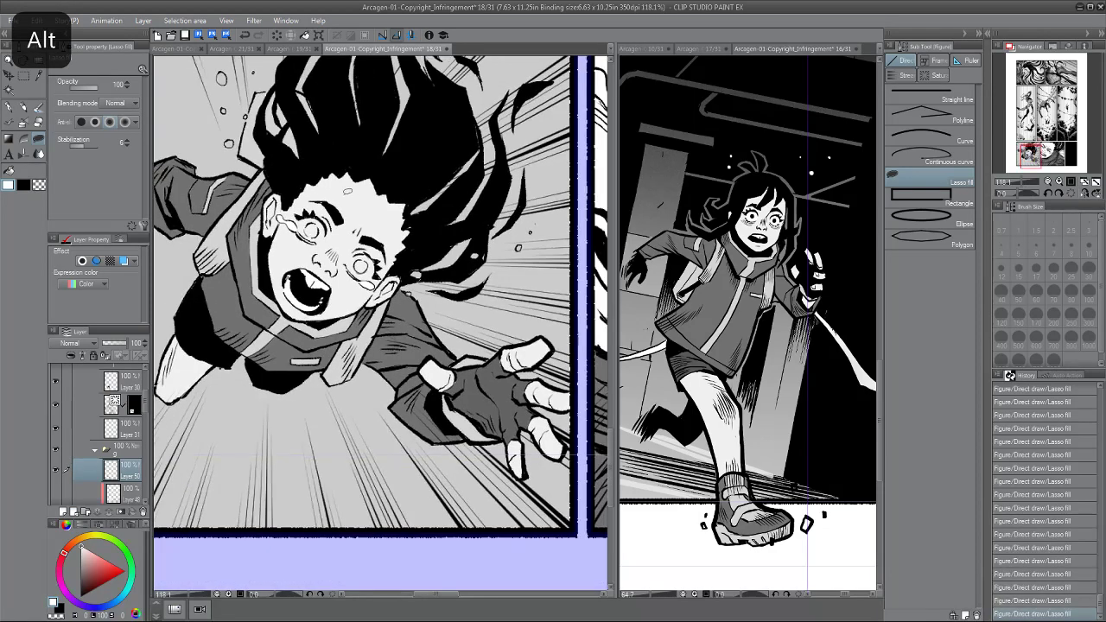
scroll(319, 250, up, 5)
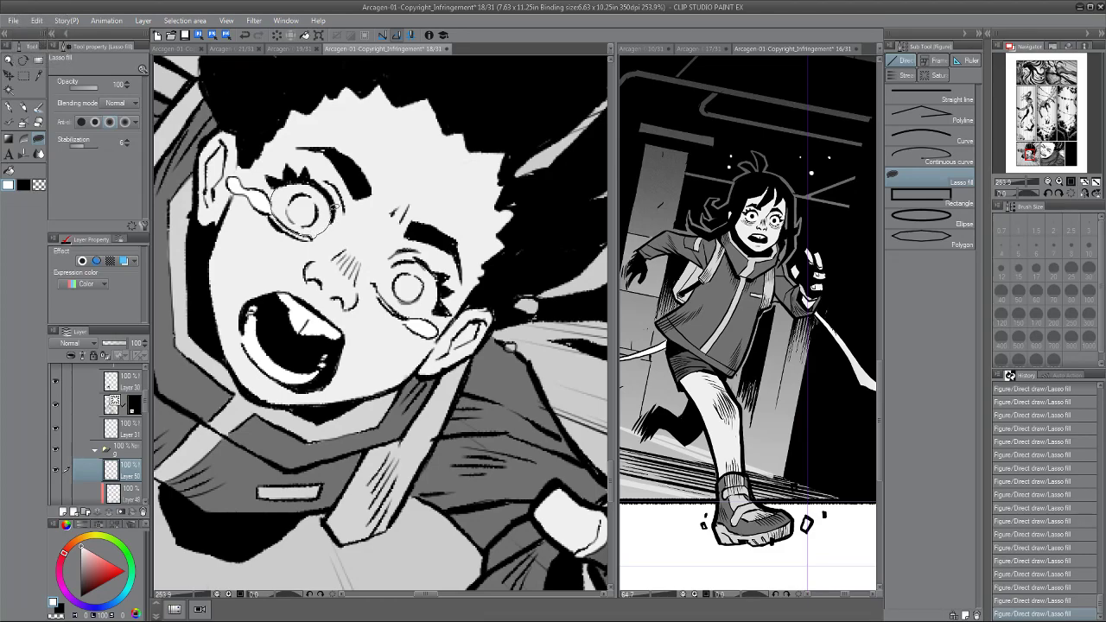
Fill the whites of both of the falling girl's eyes with white.
drag(273, 176, 274, 179)
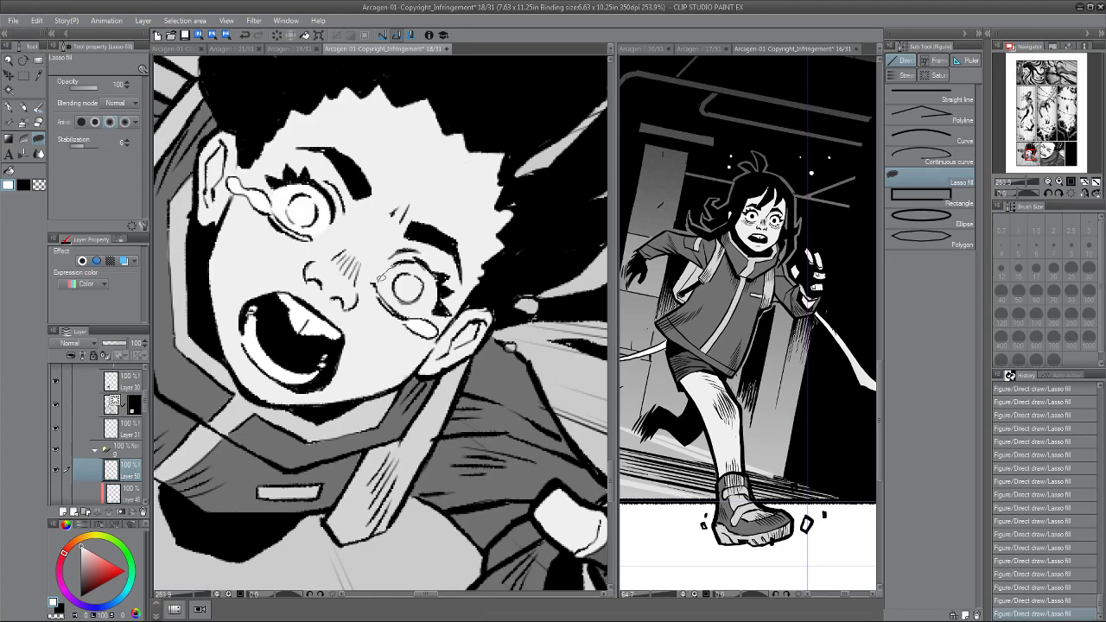
drag(439, 316, 415, 261)
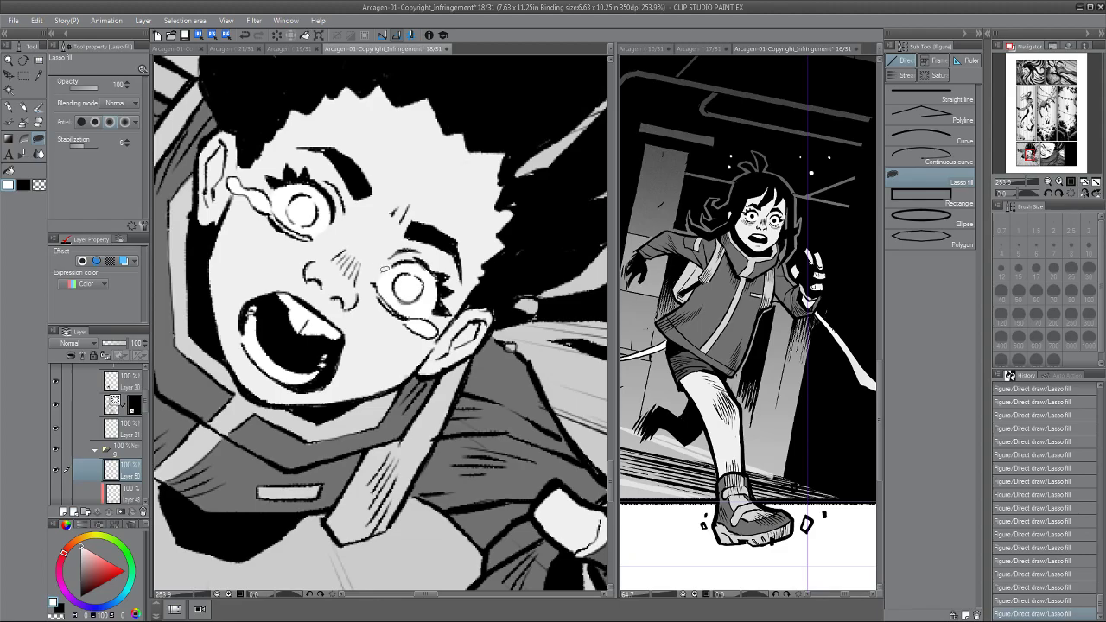
alt+click(378, 273)
mouse_move(343, 243)
mouse_down()
mouse_move(306, 222)
mouse_move(355, 254)
mouse_up()
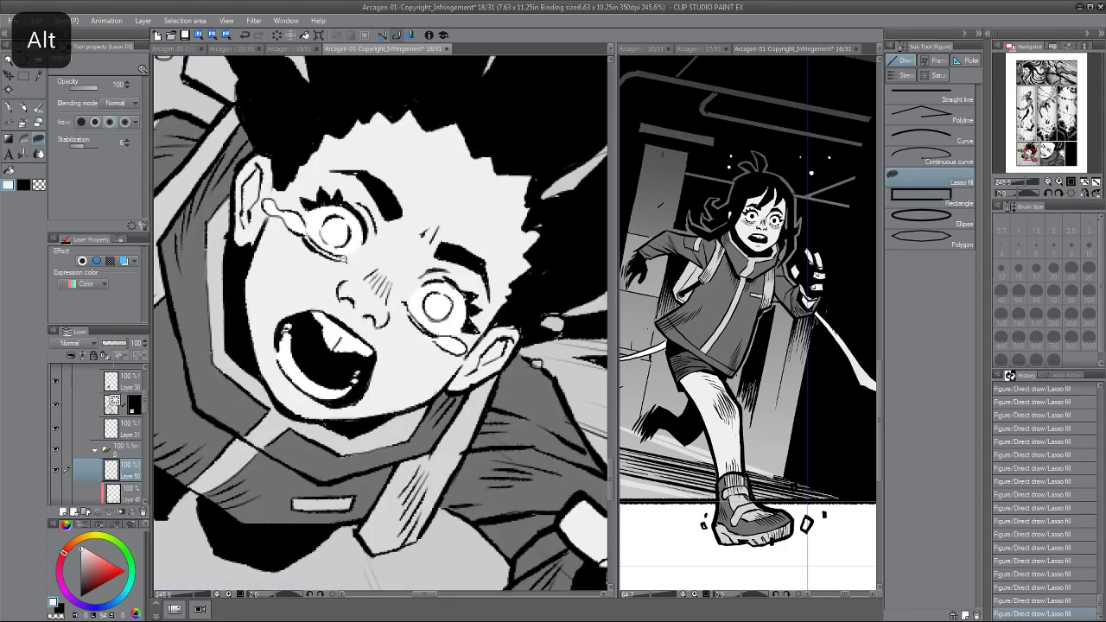
scroll(342, 257, down, 6)
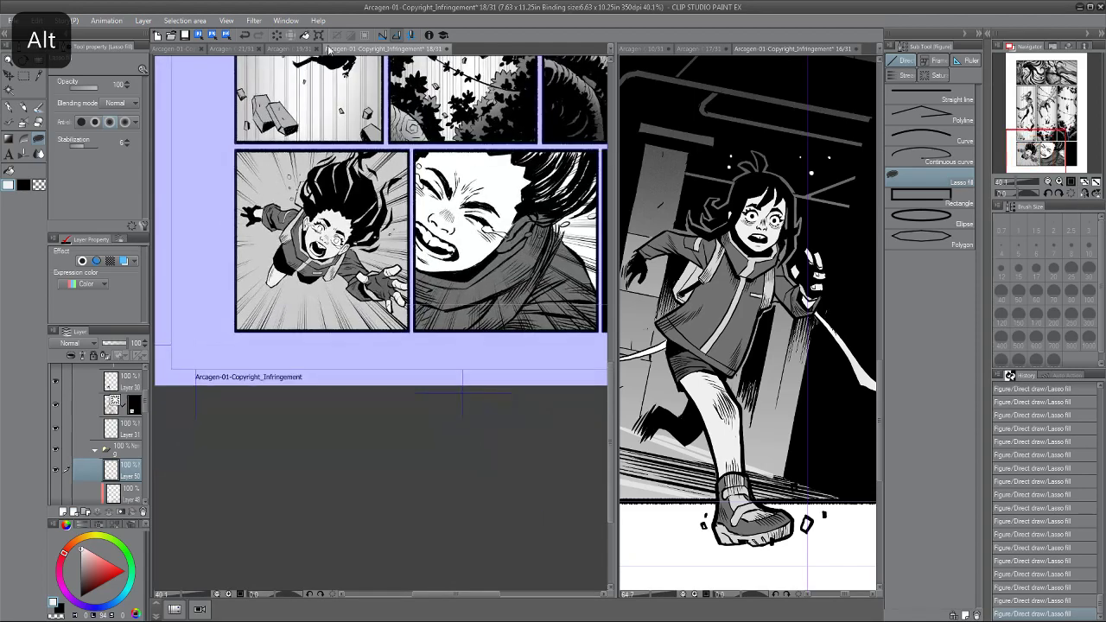
drag(283, 184, 280, 195)
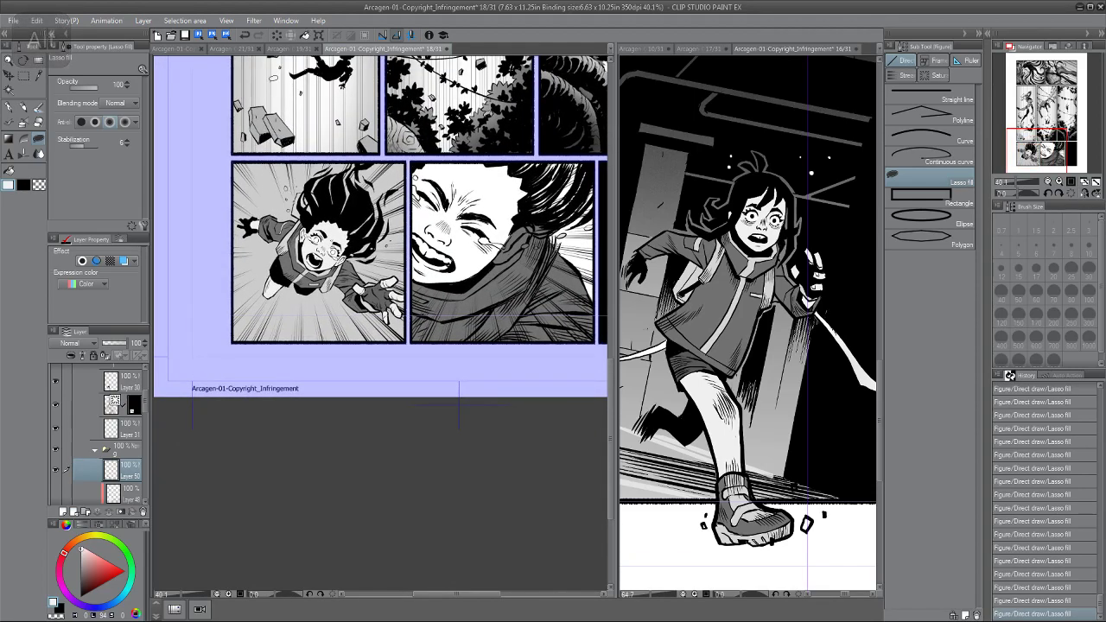
Select the mask of the layer above Layer 31 and touch it up around the outstretched hand and sleeve with the Hard eraser.
scroll(137, 393, up, 1)
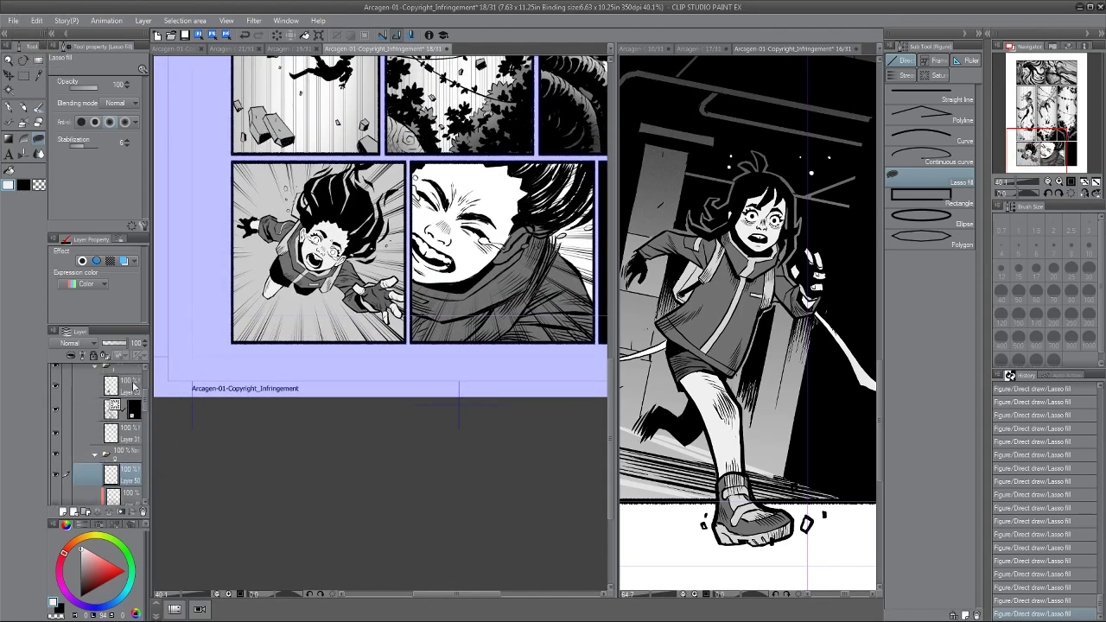
click(55, 413)
click(55, 413)
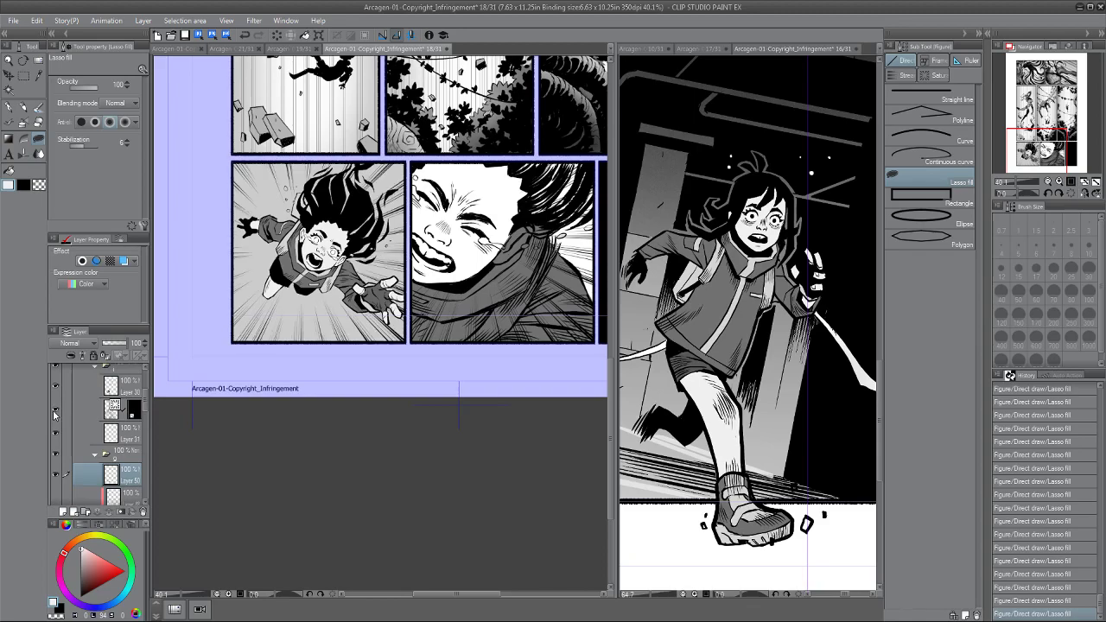
click(131, 413)
mouse_move(335, 271)
mouse_down()
mouse_move(380, 221)
mouse_move(416, 206)
mouse_up()
key(e)
drag(348, 332, 351, 248)
scroll(352, 247, up, 2)
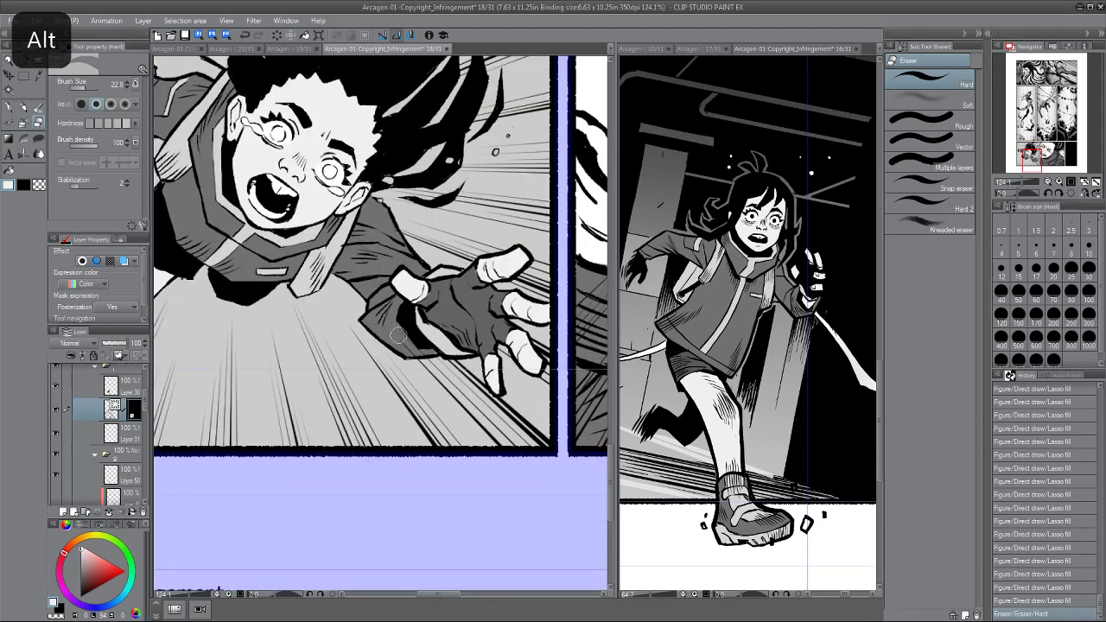
drag(438, 349, 442, 351)
mouse_move(485, 328)
mouse_down()
mouse_move(442, 311)
mouse_move(453, 309)
mouse_up()
click(397, 311)
click(376, 273)
click(396, 274)
scroll(268, 185, down, 3)
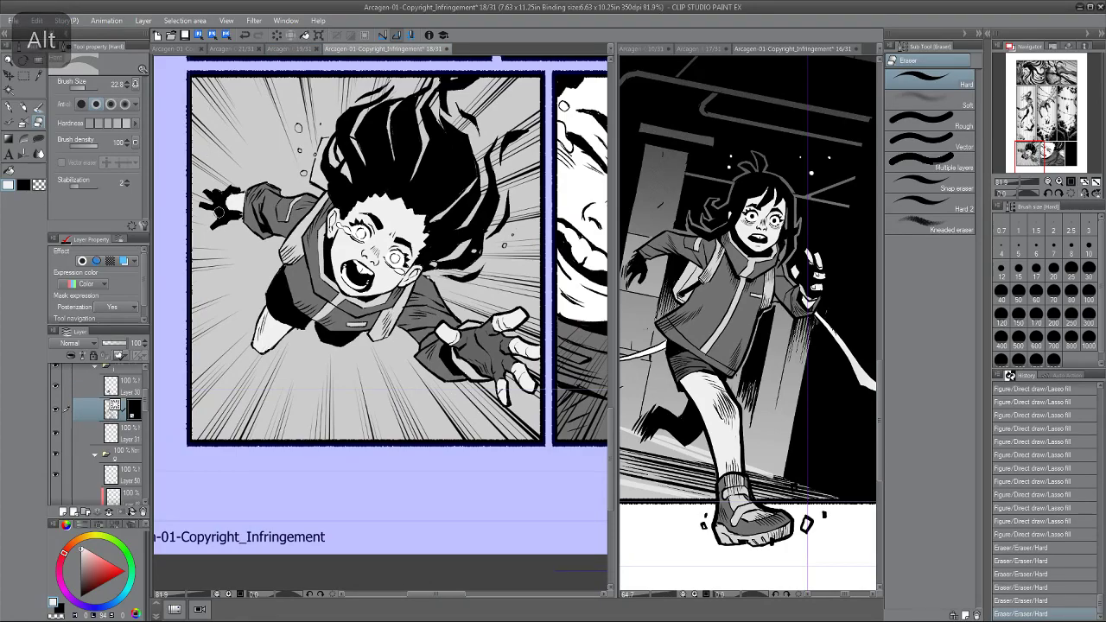
Save the comic page.
scroll(141, 403, down, 1)
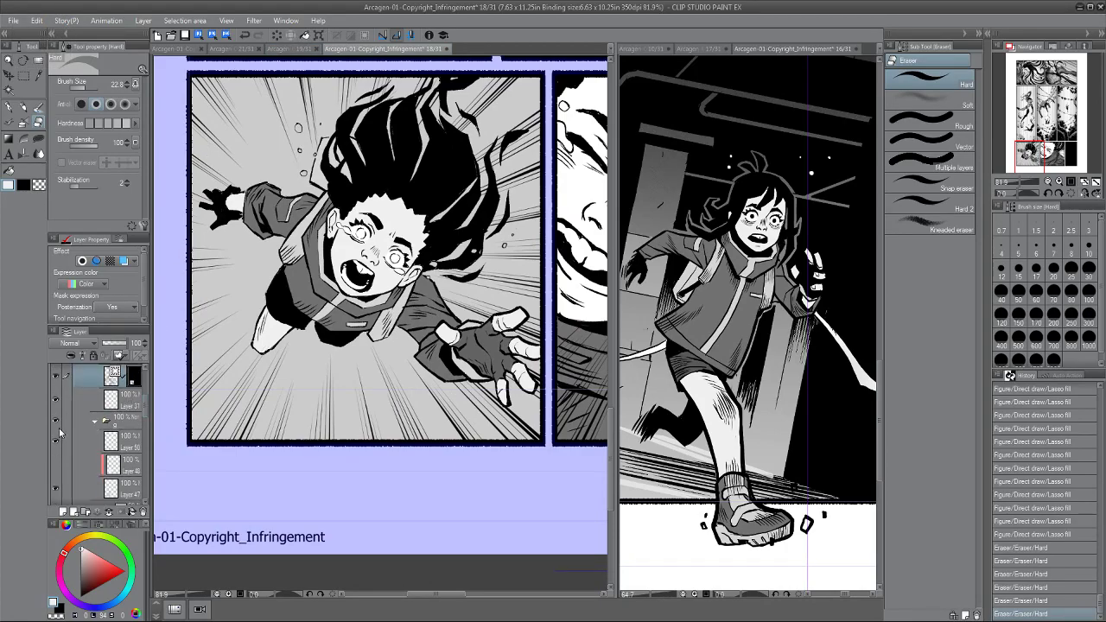
key(ctrl+s)
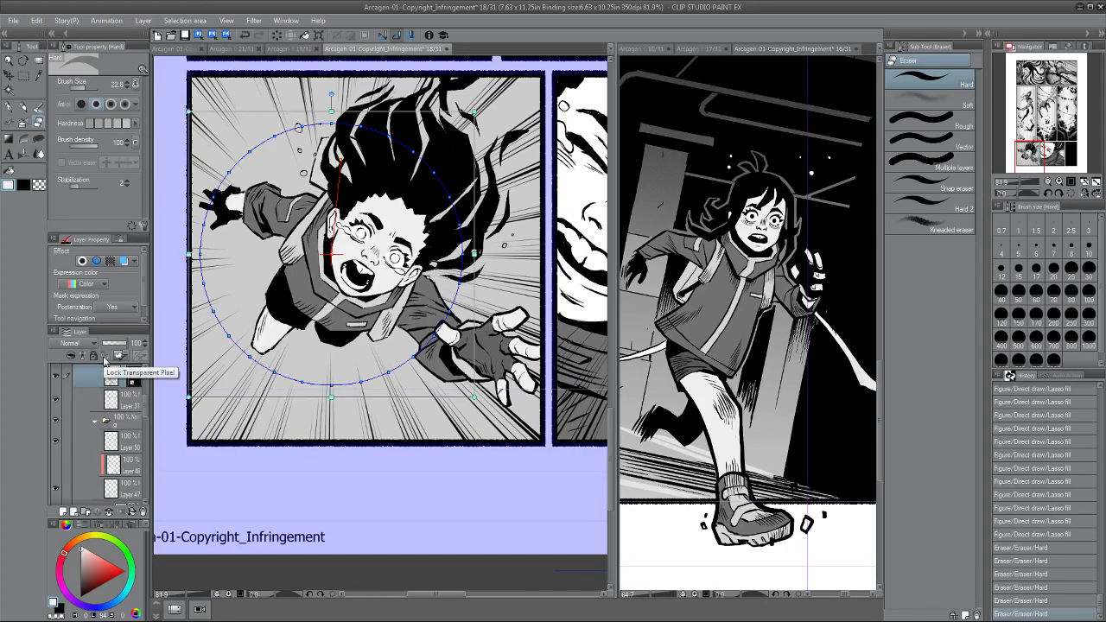
key(Return)
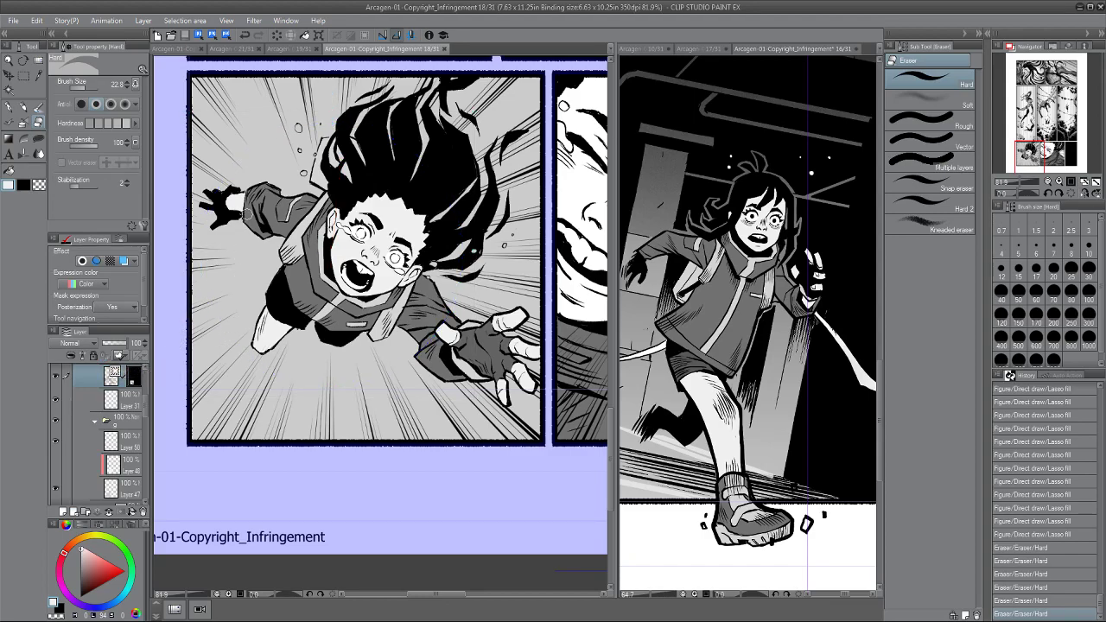
Toggle the visibility of the masked layer and Layer 50 to check which artwork each one holds.
scroll(96, 387, up, 1)
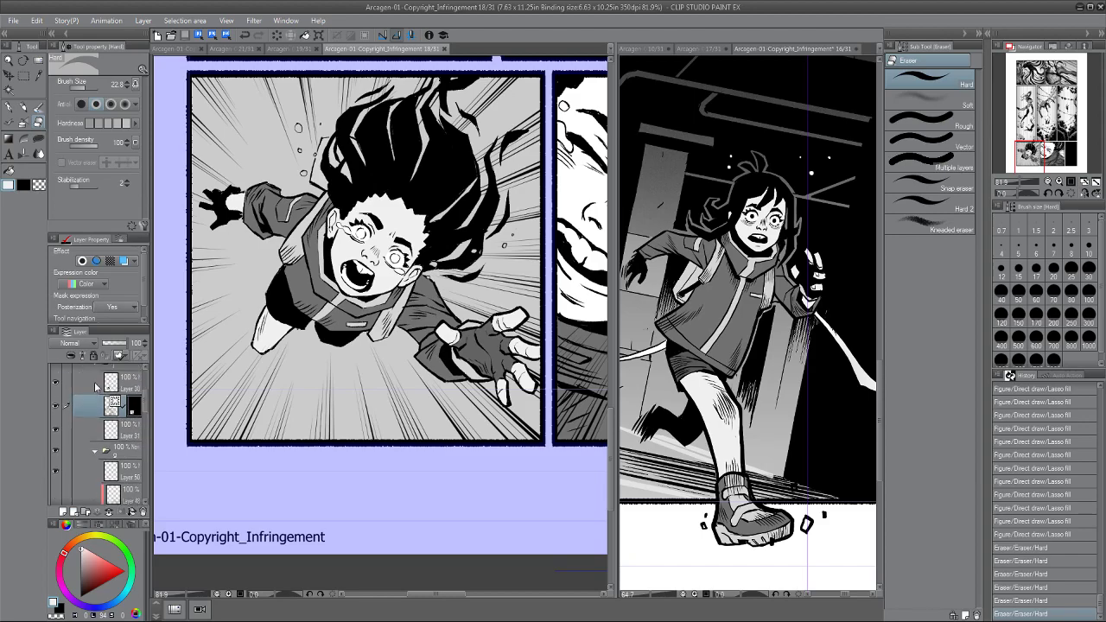
click(55, 406)
click(56, 407)
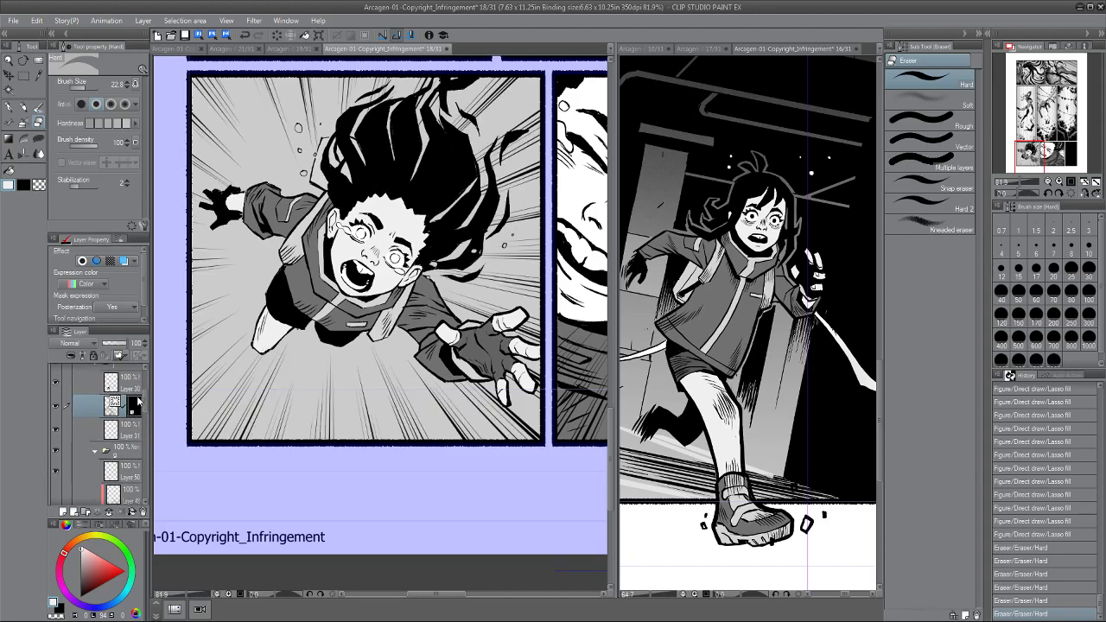
scroll(90, 415, down, 1)
click(57, 441)
click(57, 441)
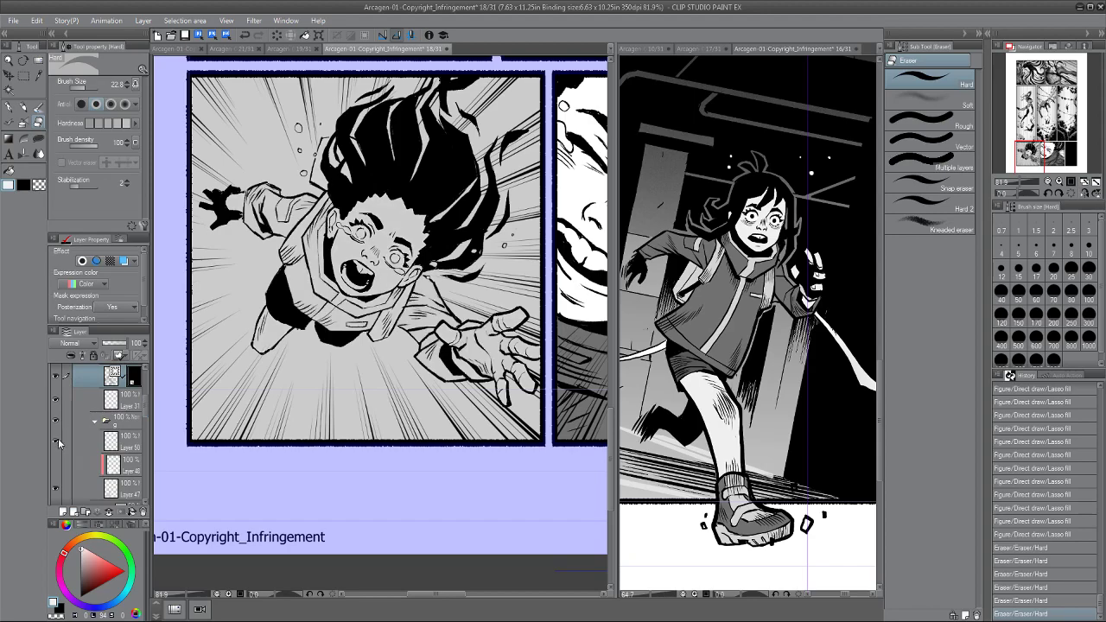
Fill the small debris pieces floating above the falling girl's shoulder with white on Layer 50 using Lasso fill.
click(123, 447)
key(p)
scroll(350, 221, up, 4)
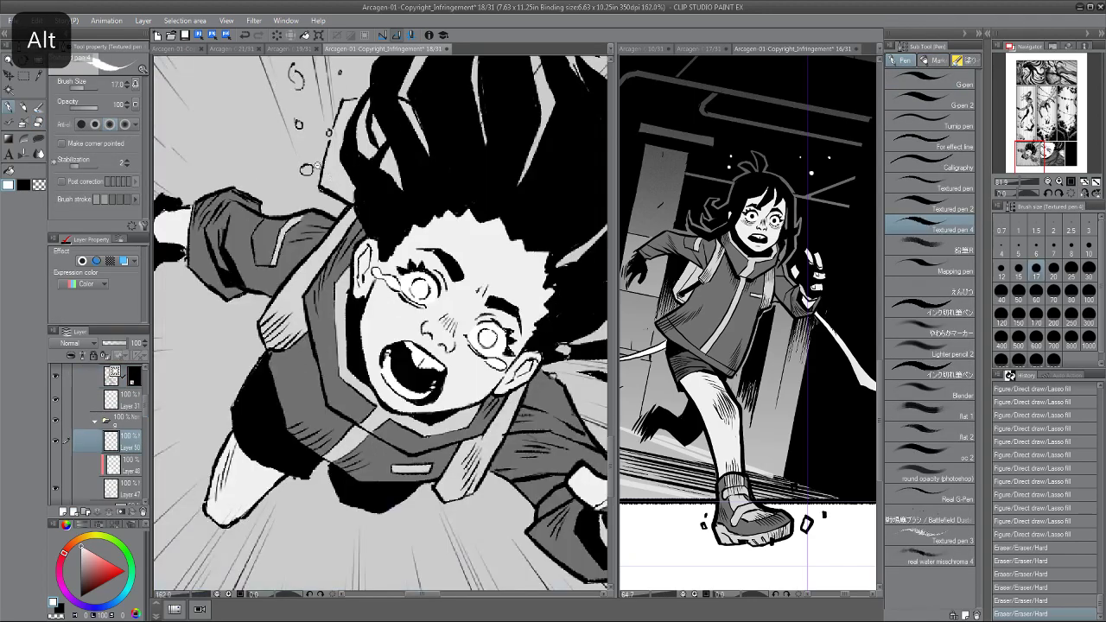
scroll(328, 176, up, 1)
key(u)
mouse_move(324, 201)
mouse_down()
mouse_move(329, 211)
mouse_move(325, 202)
mouse_up()
drag(319, 159, 323, 207)
drag(311, 150, 326, 191)
drag(361, 233, 294, 216)
drag(380, 259, 327, 166)
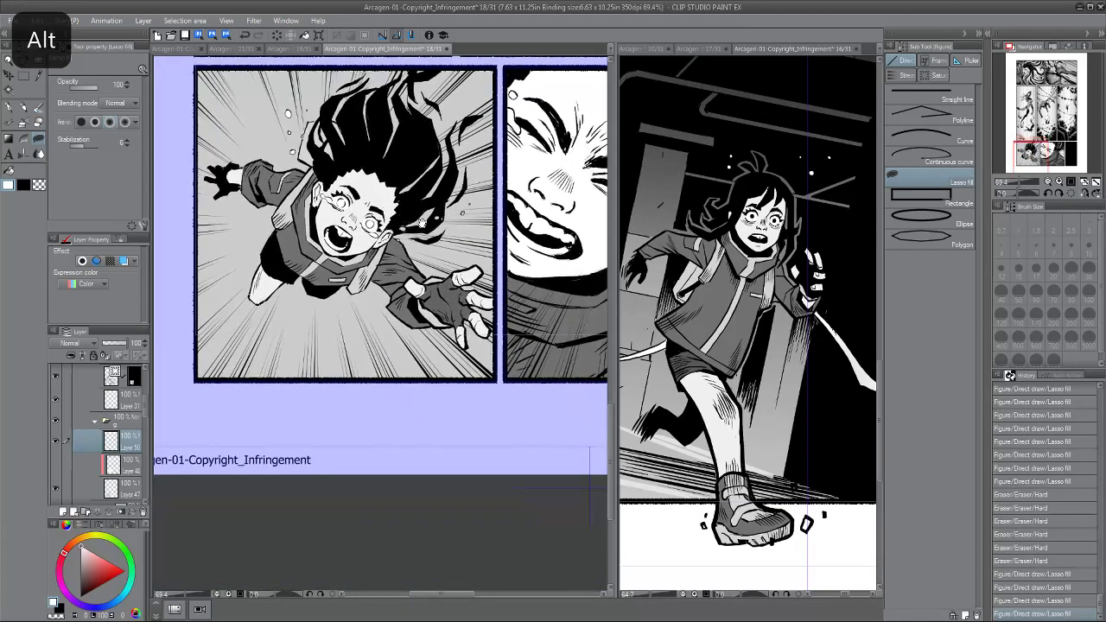
Fill the small specks beside the ends of the falling girl's streaming hair with white.
drag(412, 218, 464, 217)
mouse_move(373, 251)
mouse_down()
mouse_move(390, 236)
mouse_move(371, 264)
mouse_move(341, 263)
mouse_up()
drag(409, 246, 474, 233)
Touch up three spots on the masked layer near the specks beside the hair with the Hard eraser.
scroll(437, 195, down, 3)
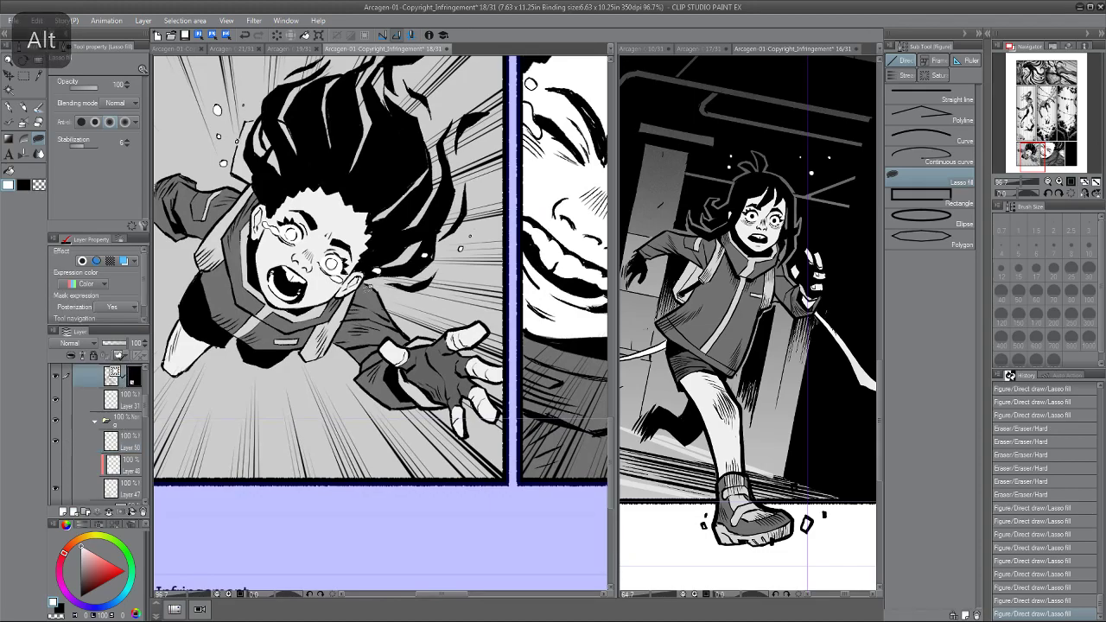
scroll(466, 241, up, 6)
key(e)
click(462, 281)
click(490, 245)
click(479, 227)
scroll(461, 221, down, 8)
scroll(389, 183, down, 4)
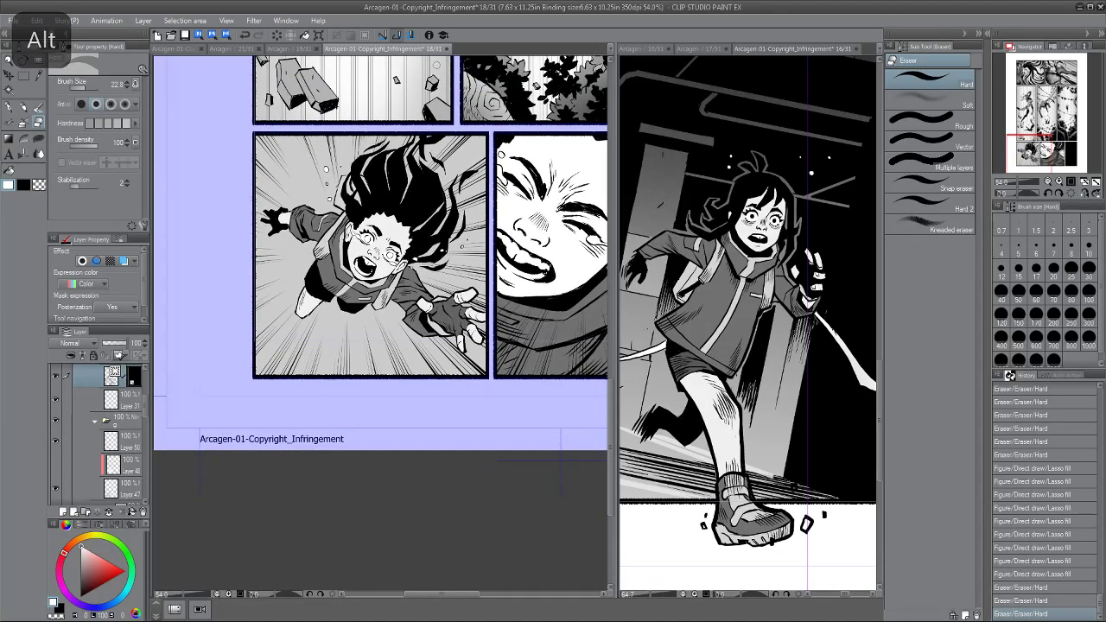
Save the page with the finished debris fills and mask touch-ups.
scroll(302, 177, down, 3)
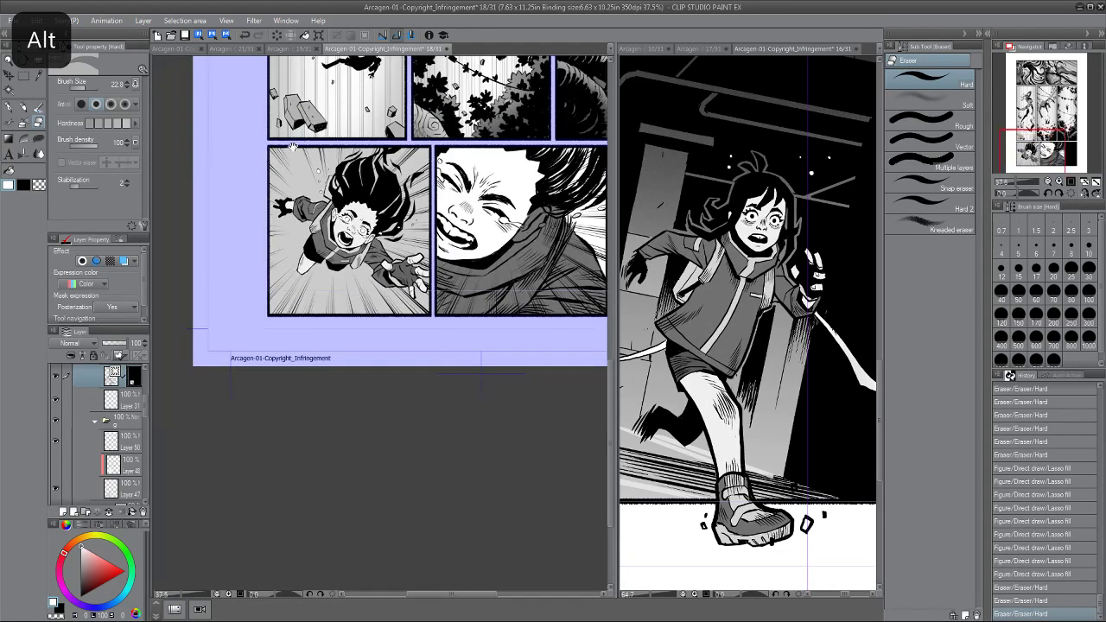
key(ctrl+s)
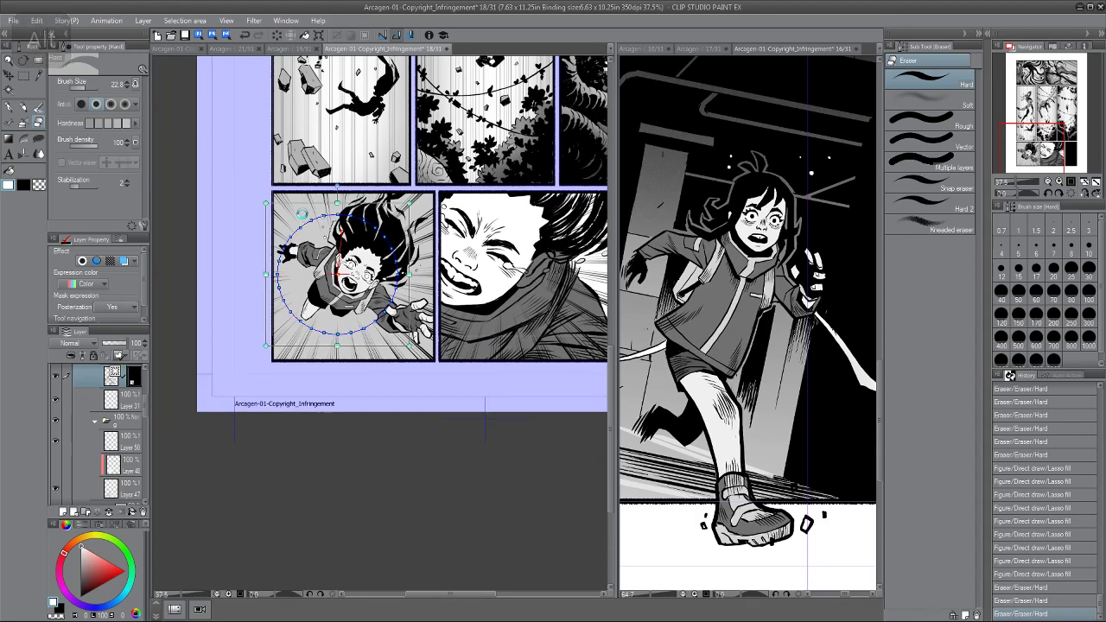
key(Return)
key(ctrl+s)
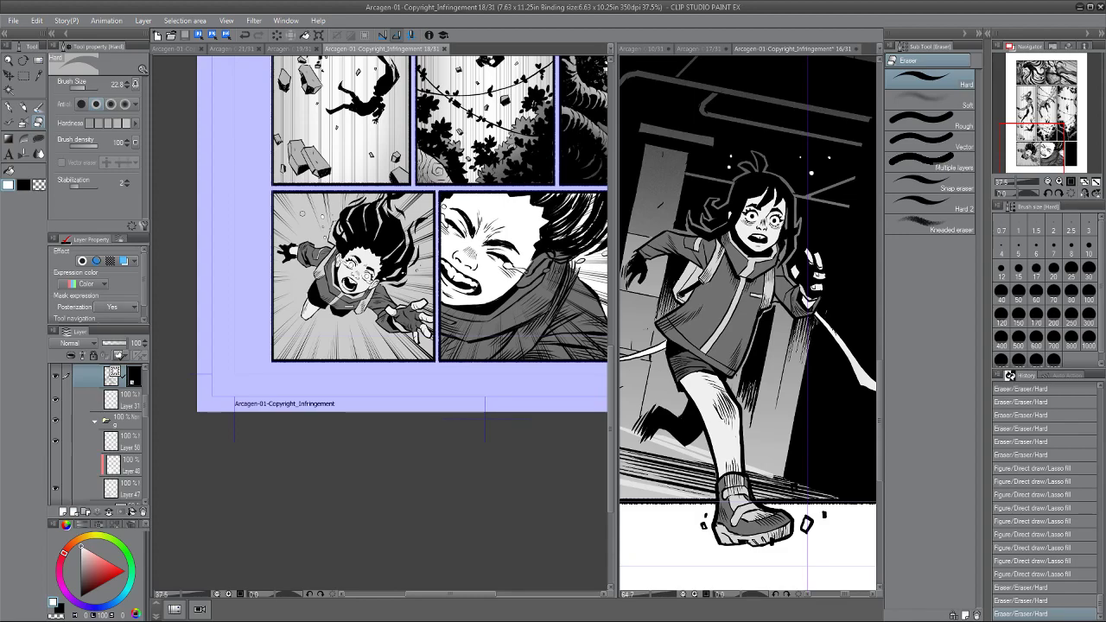
scroll(309, 203, down, 2)
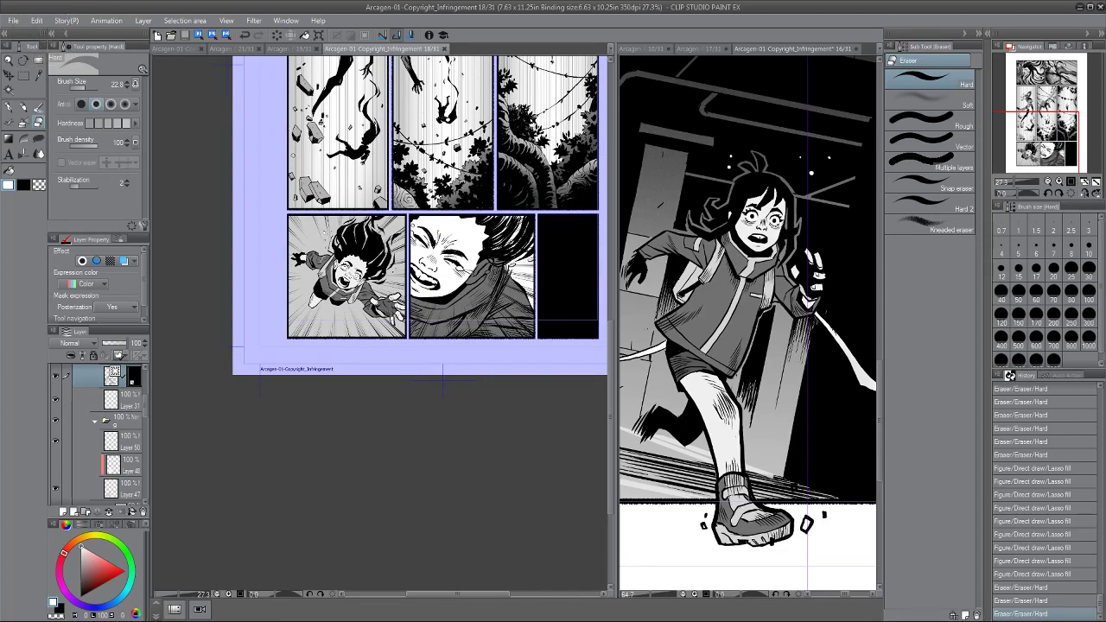
scroll(284, 283, up, 5)
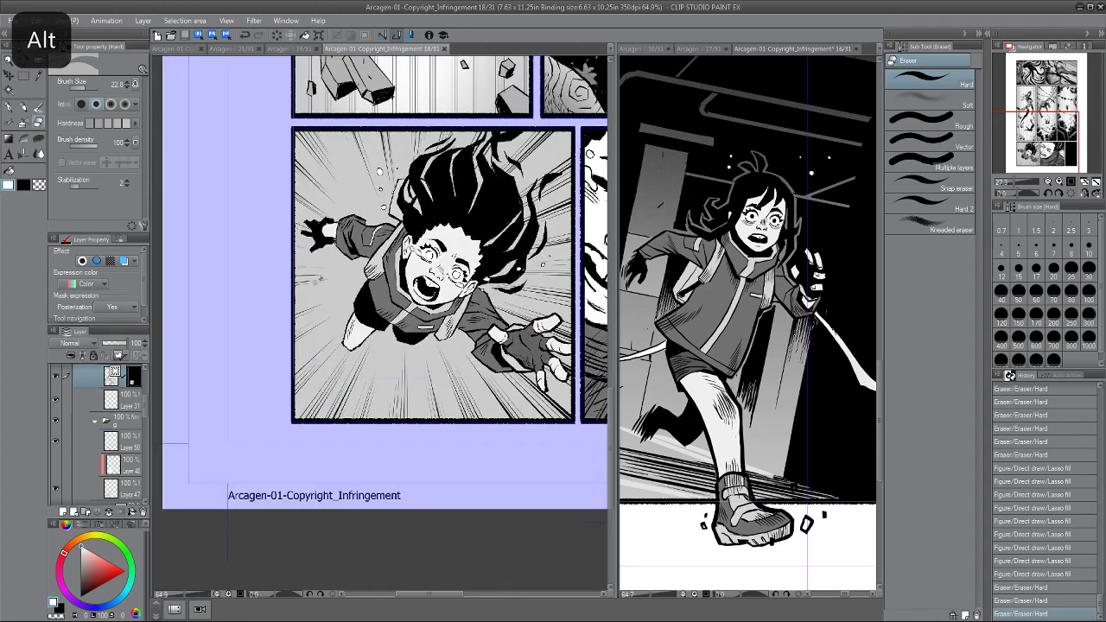
drag(243, 307, 220, 323)
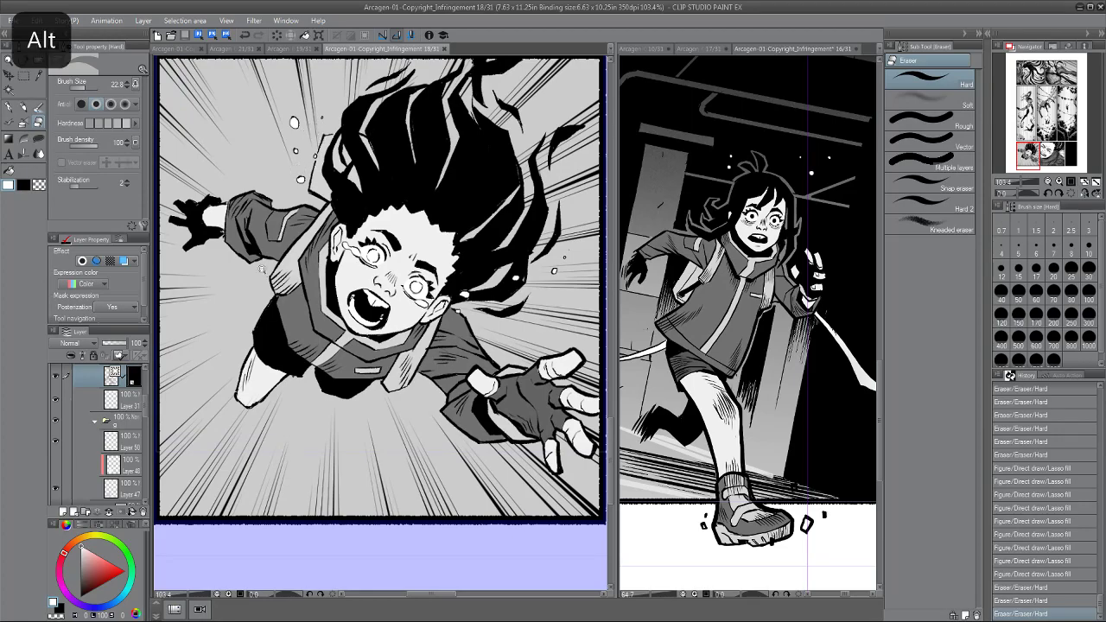
scroll(259, 263, down, 2)
scroll(247, 259, up, 2)
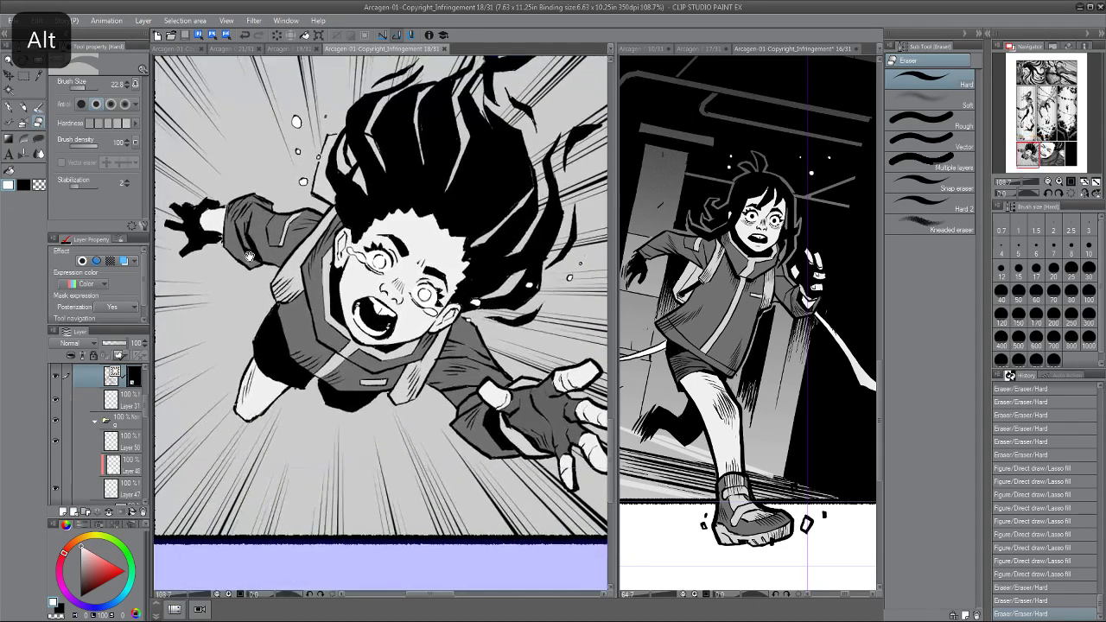
Examine the toned falling-girl panel up close and in the context of the surrounding page panels.
scroll(261, 274, down, 2)
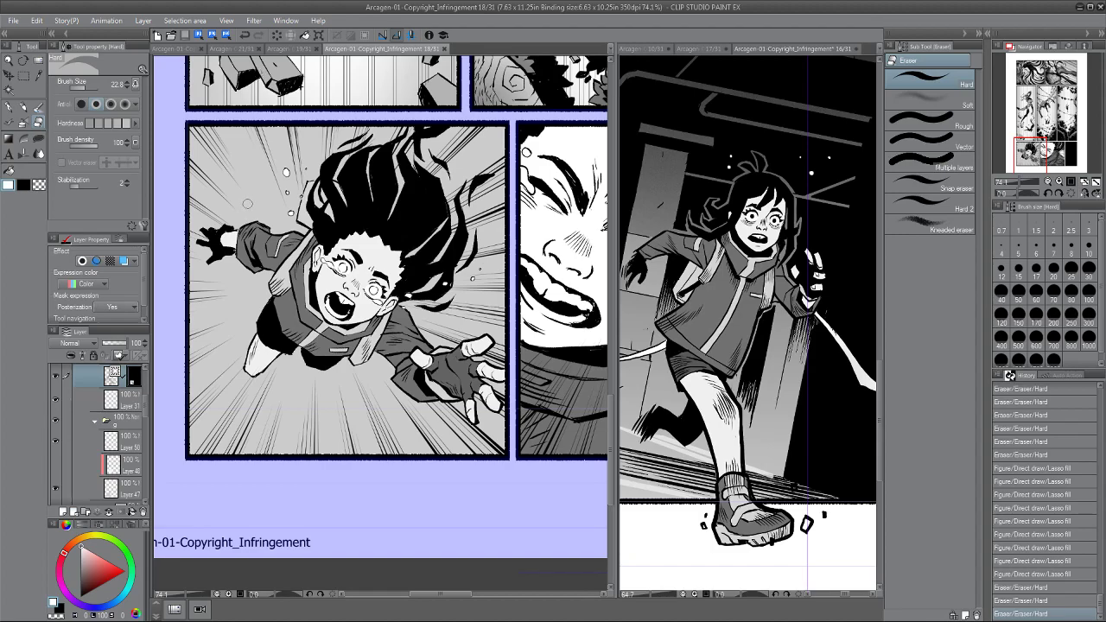
drag(285, 327, 283, 291)
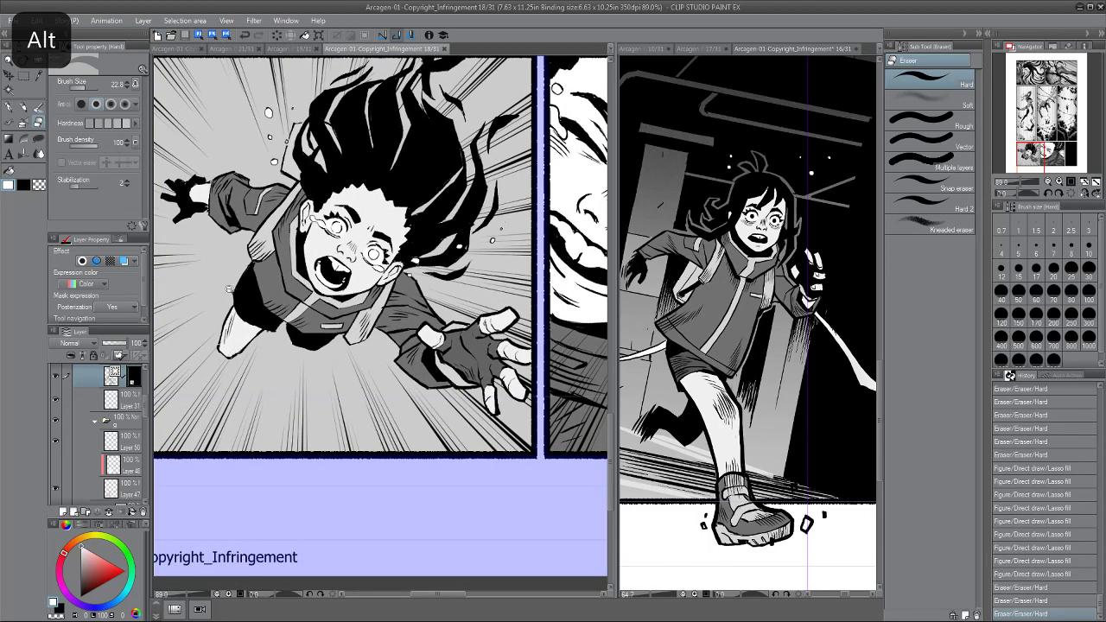
scroll(229, 288, down, 2)
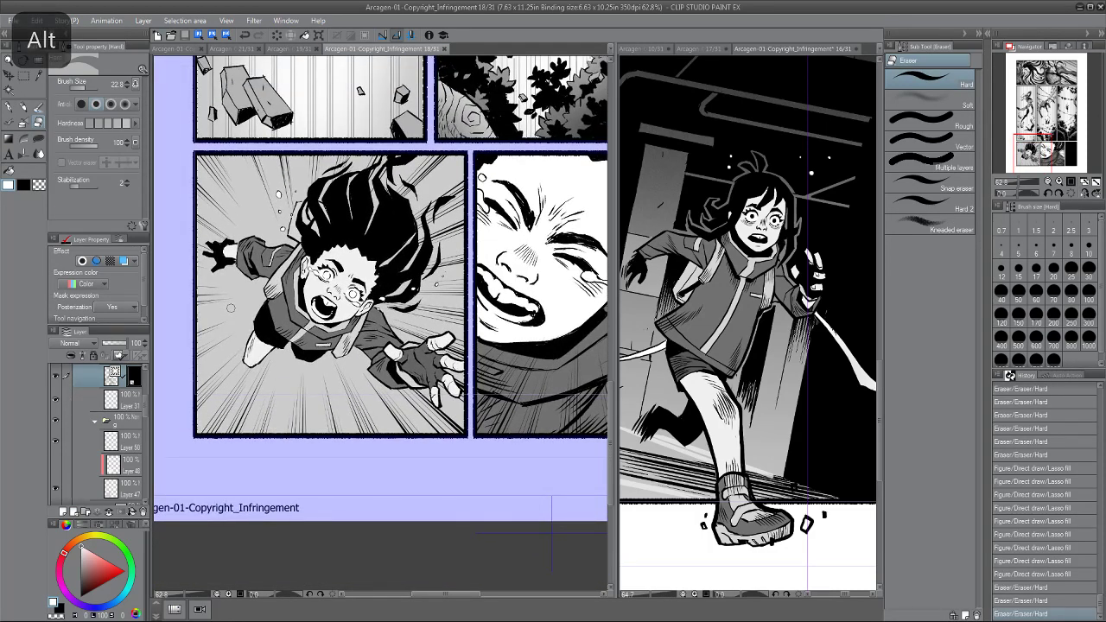
scroll(227, 308, down, 1)
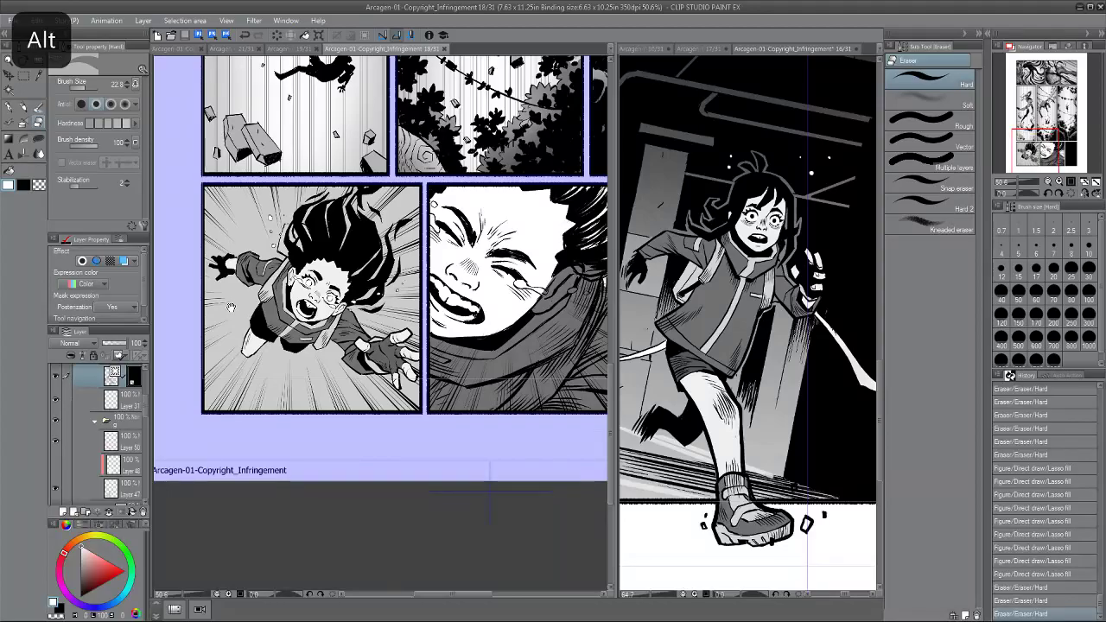
scroll(231, 308, down, 4)
drag(234, 330, 237, 257)
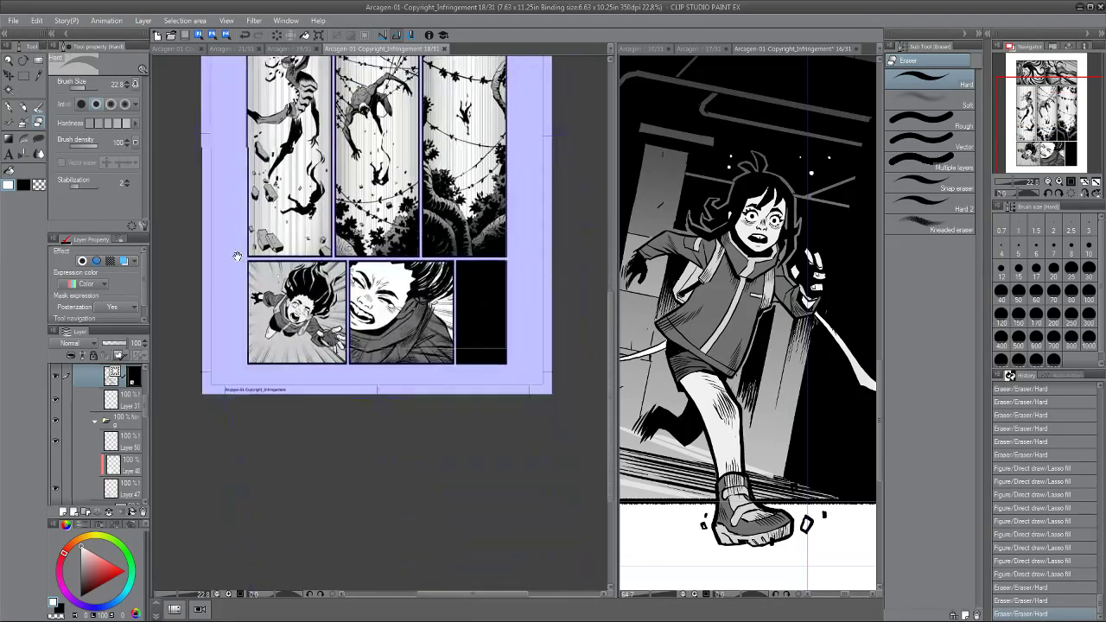
scroll(236, 257, up, 3)
scroll(191, 326, down, 2)
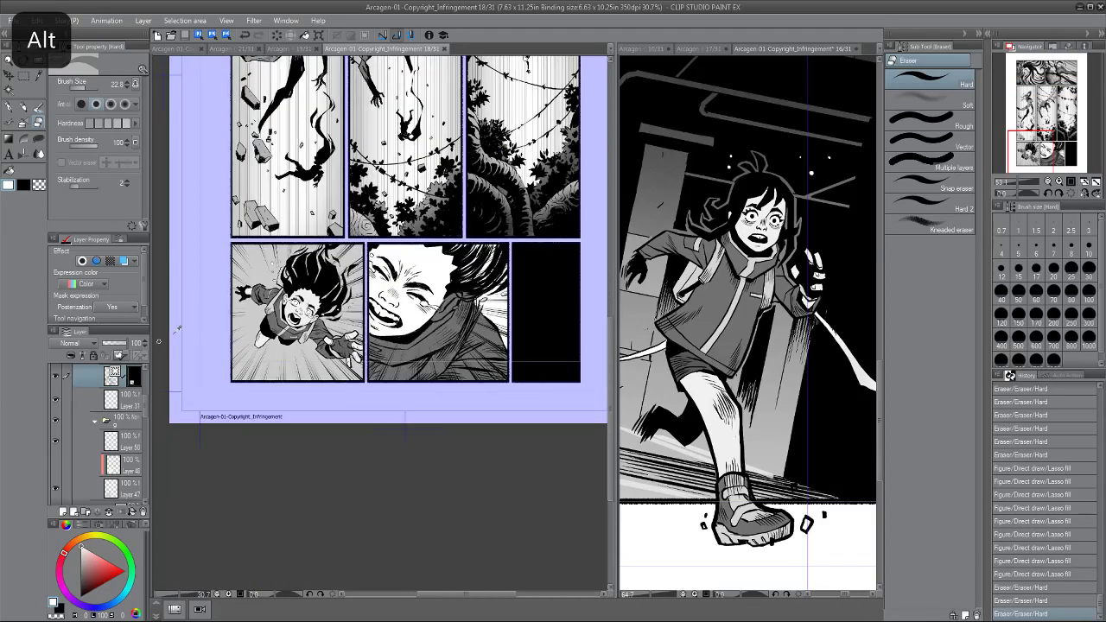
scroll(95, 432, down, 2)
Show the clipped gradient layer above Layer 47 in the falling girl's panel background and save the page.
click(87, 433)
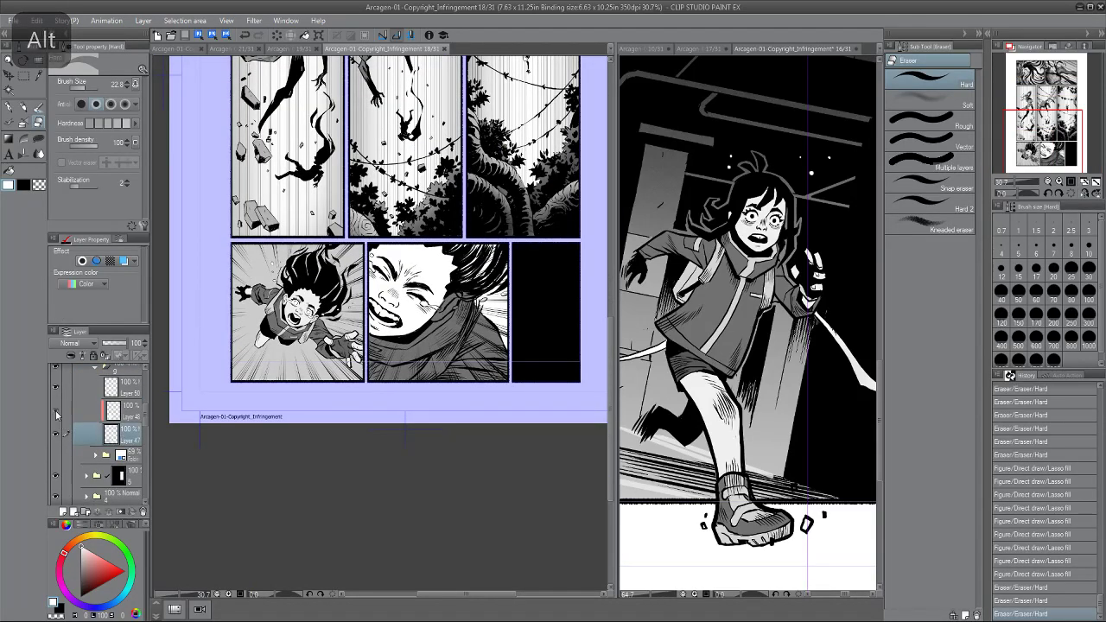
click(55, 412)
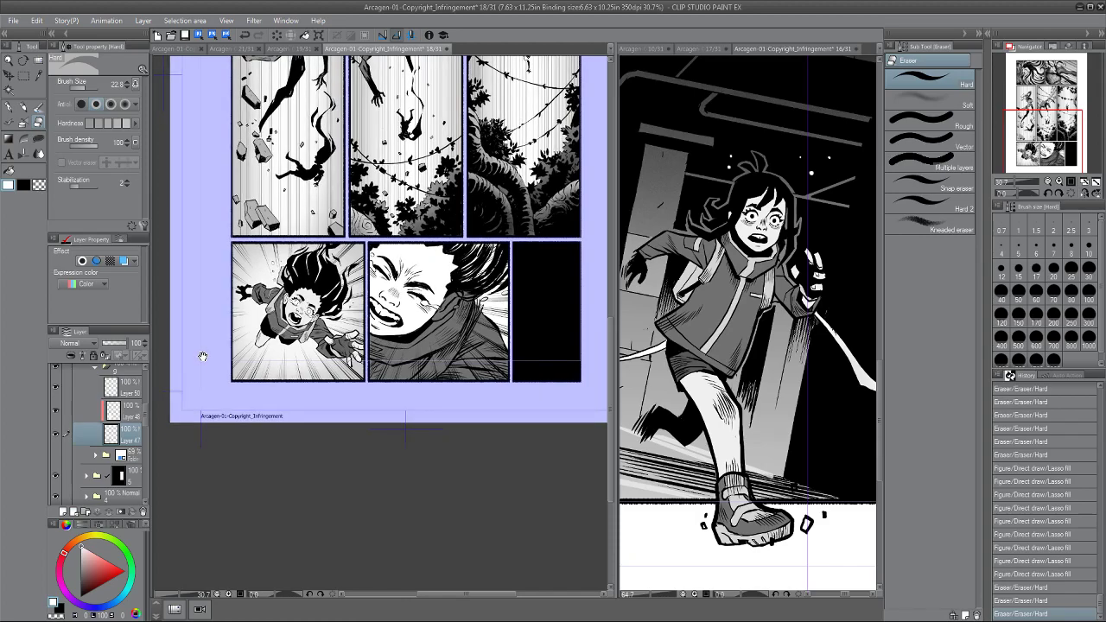
scroll(210, 354, up, 2)
drag(231, 343, 209, 378)
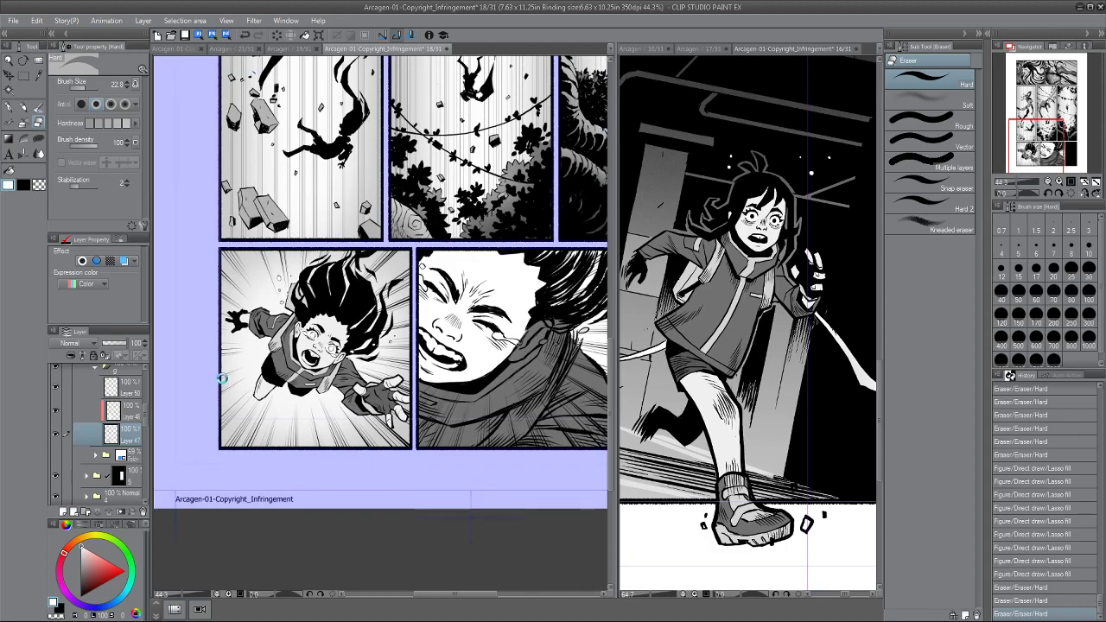
key(ctrl+s)
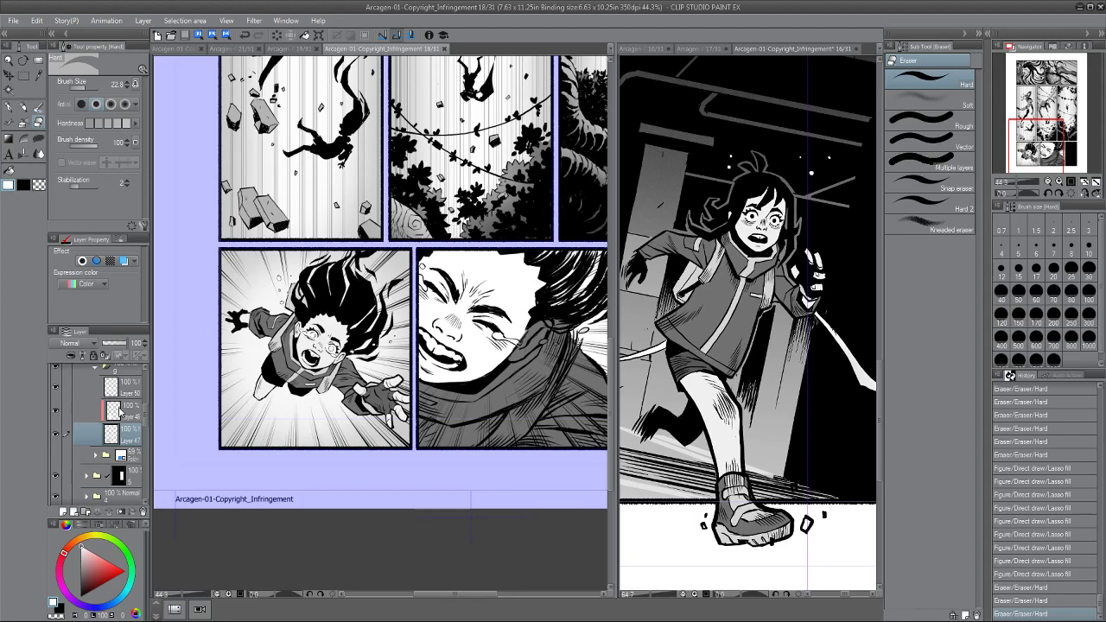
Identify the falling girl's tone layer, add a new raster layer above Layer 50, and clip it to that layer.
click(120, 411)
click(56, 390)
click(55, 391)
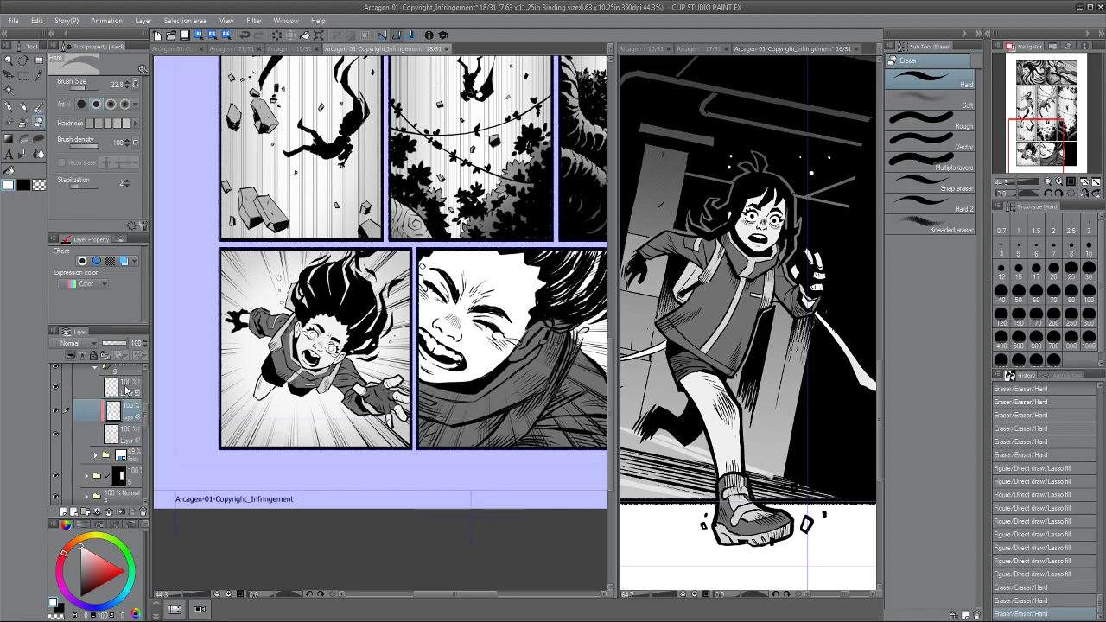
click(126, 391)
alt+click(61, 391)
alt+click(61, 391)
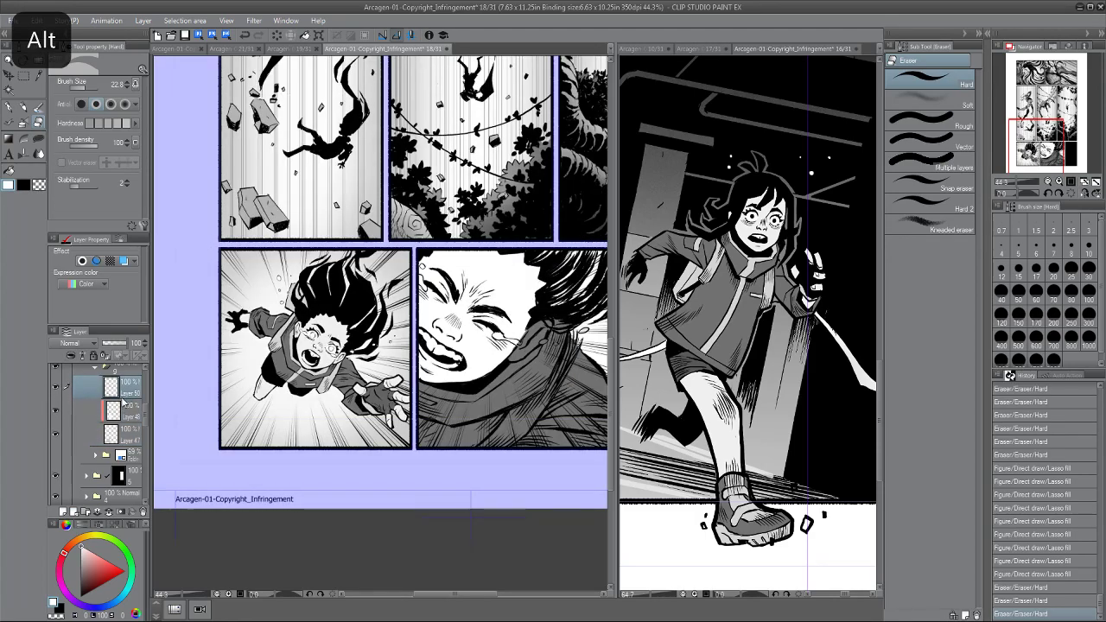
click(63, 511)
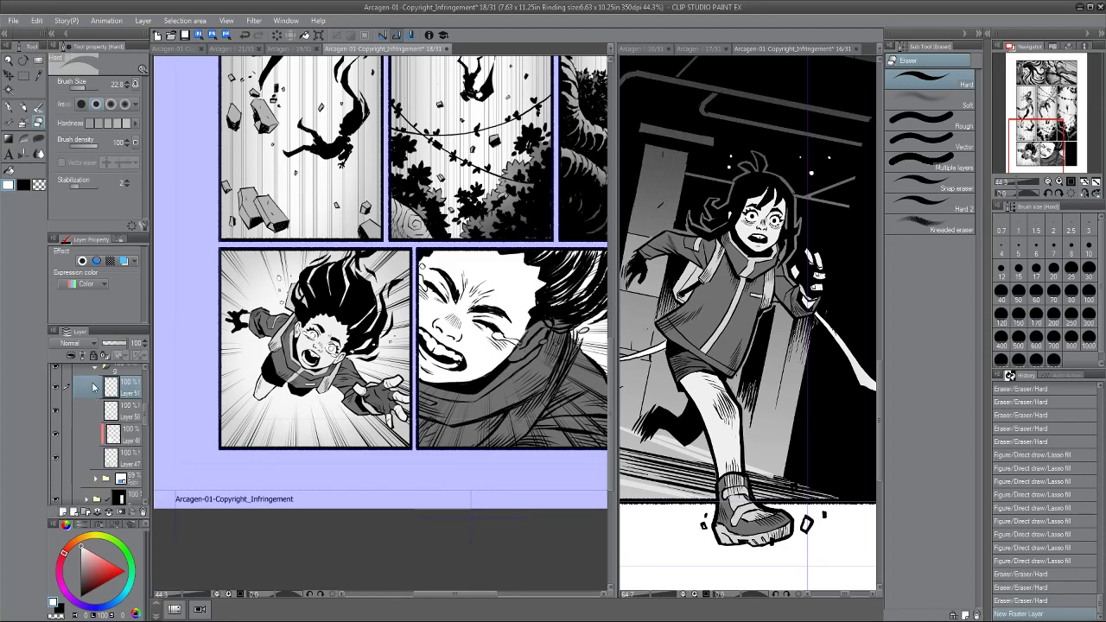
click(105, 355)
click(71, 355)
Paint soft white highlights over the falling girl's figure on the clipped layer with a smaller Soft airbrush.
key(p)
key(alt)
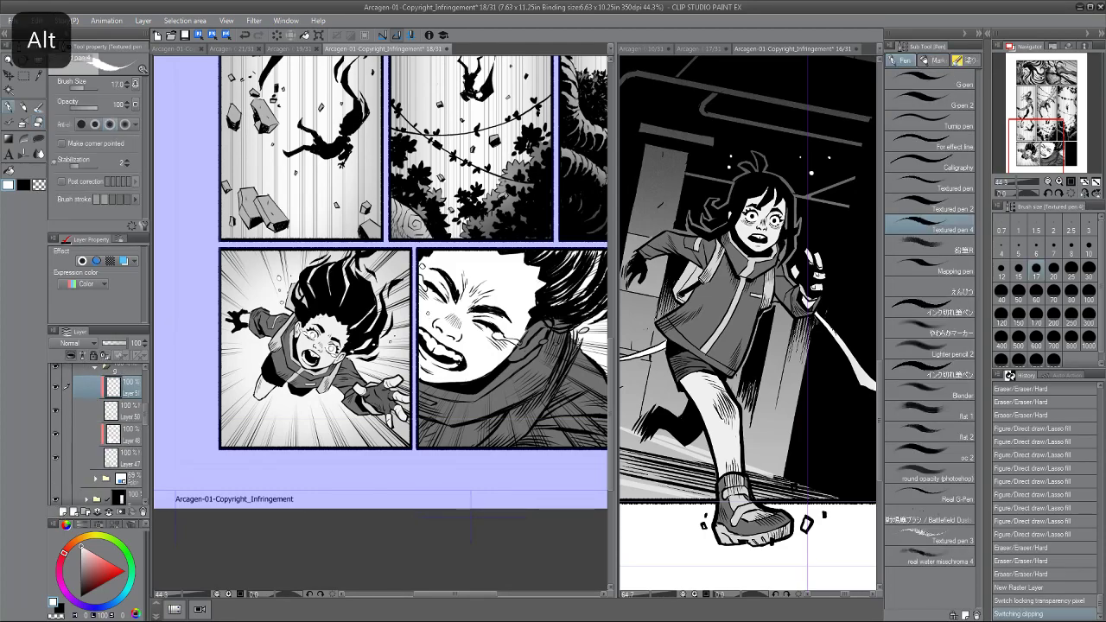
click(28, 147)
scroll(321, 348, up, 3)
key(super)
key([)
key([)
key([)
key([)
key([)
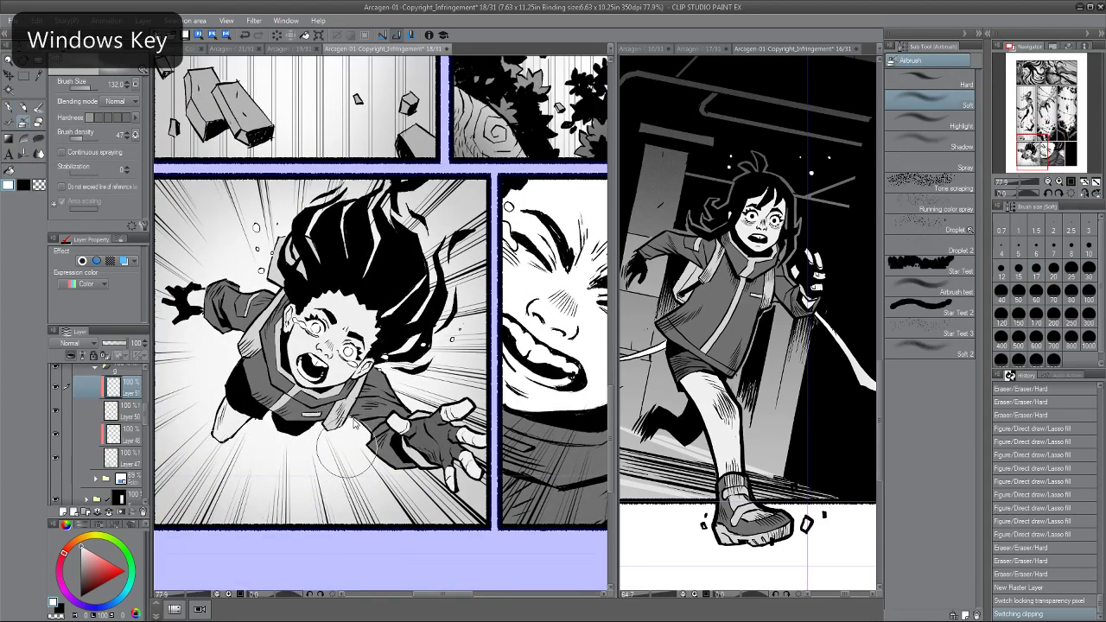
mouse_move(335, 336)
mouse_down()
mouse_move(309, 359)
mouse_move(296, 335)
mouse_move(335, 331)
mouse_up()
scroll(285, 347, down, 2)
Try the Tone effect at frequency 60.0 on Layer 50 and inspect the dots on the falling girl.
click(128, 412)
click(110, 261)
key(alt)
scroll(212, 372, down, 2)
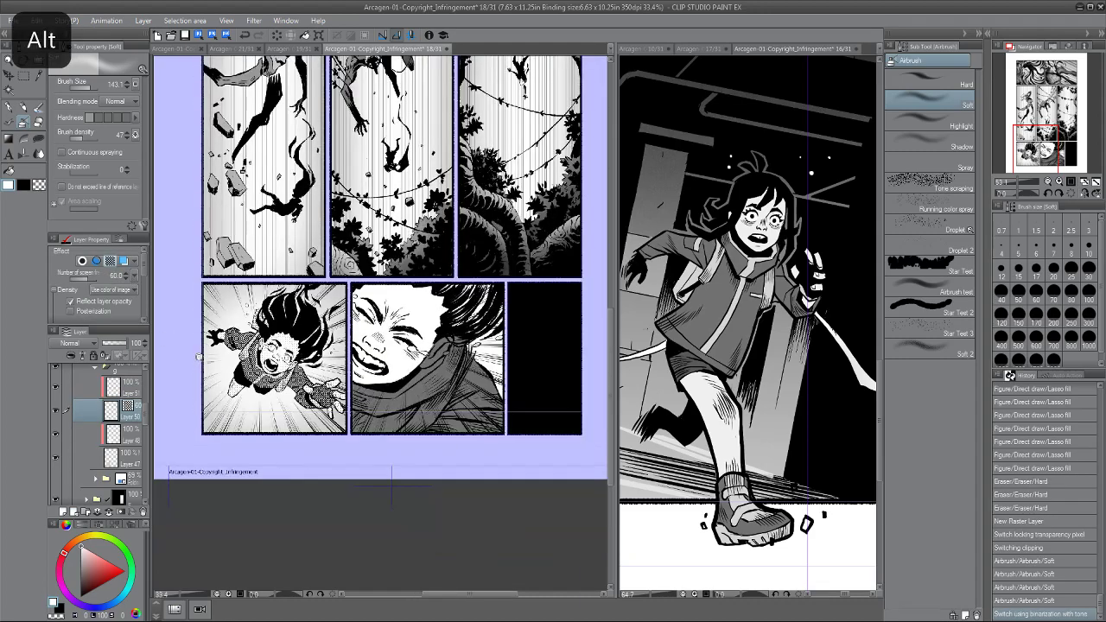
scroll(246, 358, up, 5)
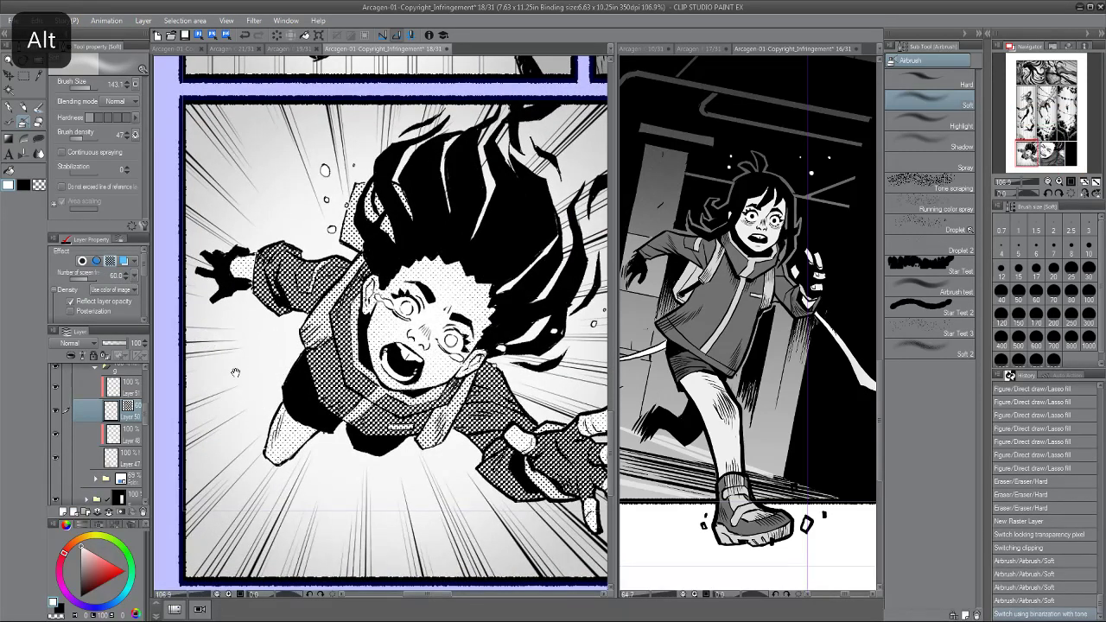
drag(235, 363, 214, 366)
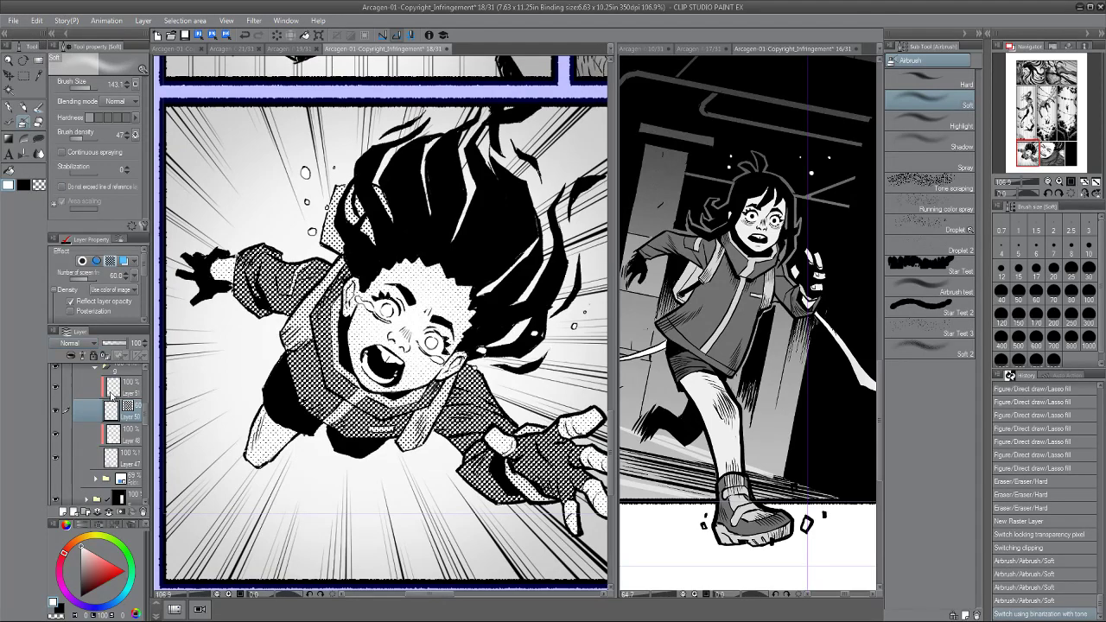
Compare the Tone effect on the clipped highlight layer with the same effect on Layer 50.
click(109, 261)
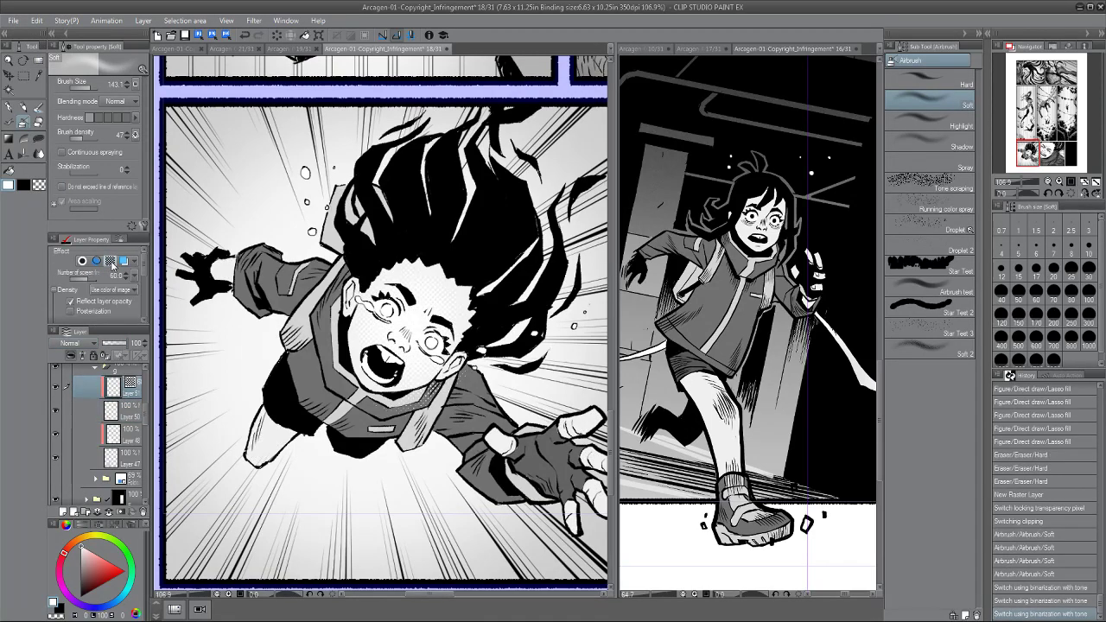
click(126, 411)
click(110, 261)
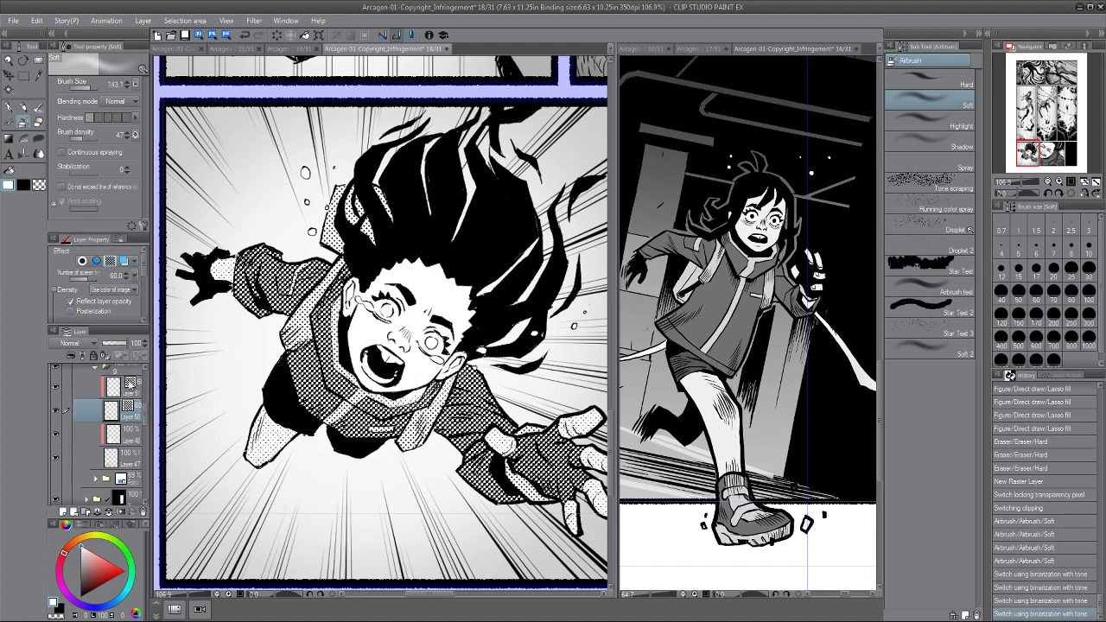
click(129, 385)
click(110, 260)
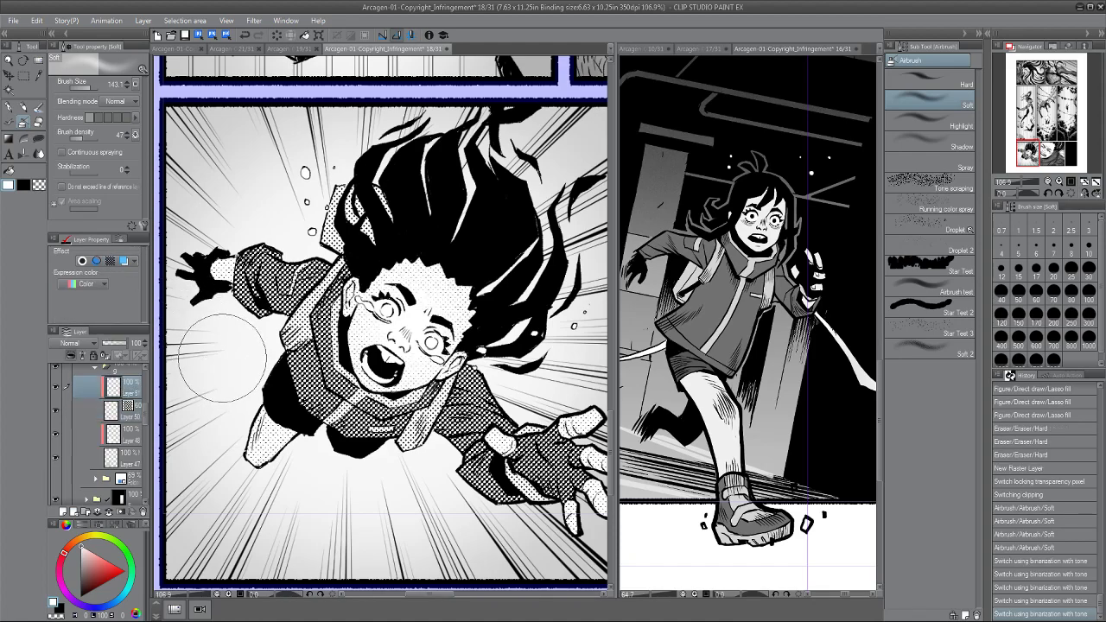
Remove the Tone effect from Layer 50.
scroll(222, 358, down, 2)
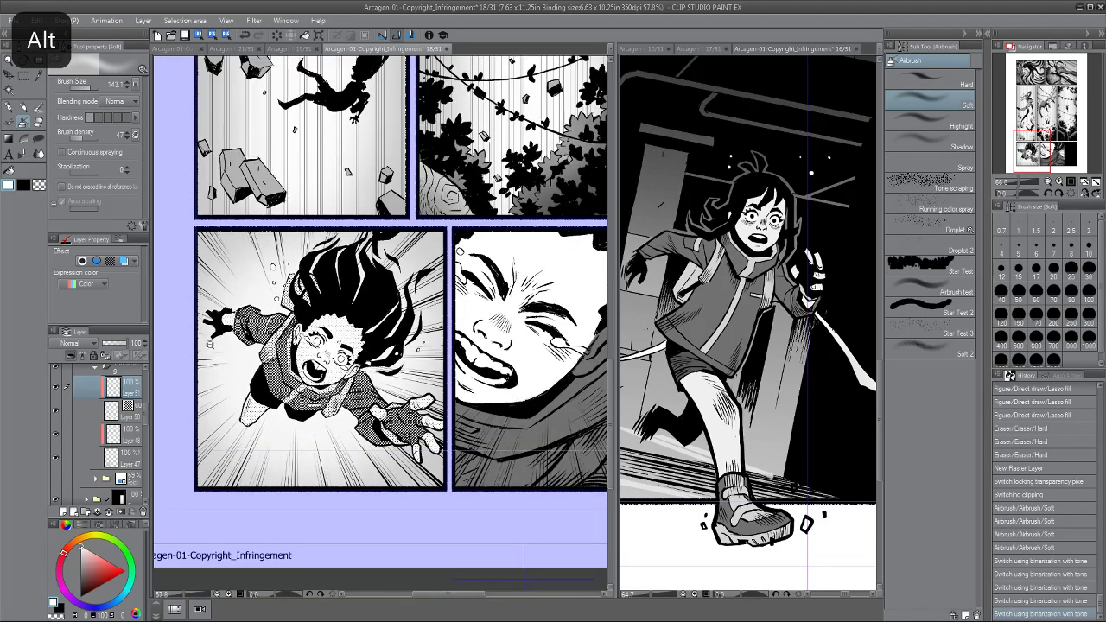
scroll(210, 344, down, 1)
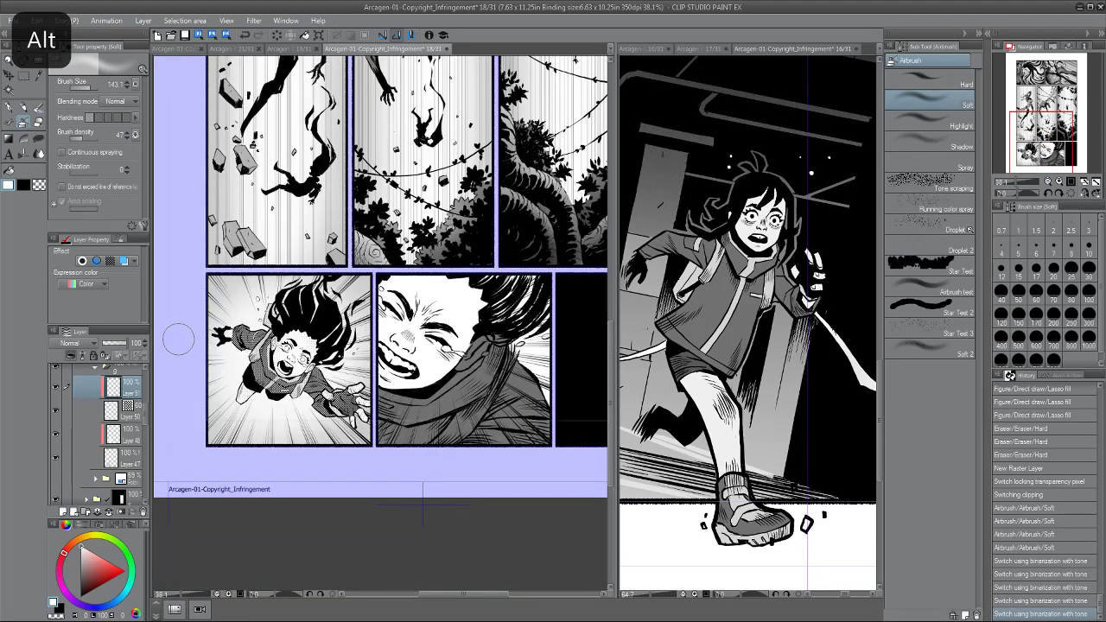
click(128, 416)
scroll(212, 363, down, 1)
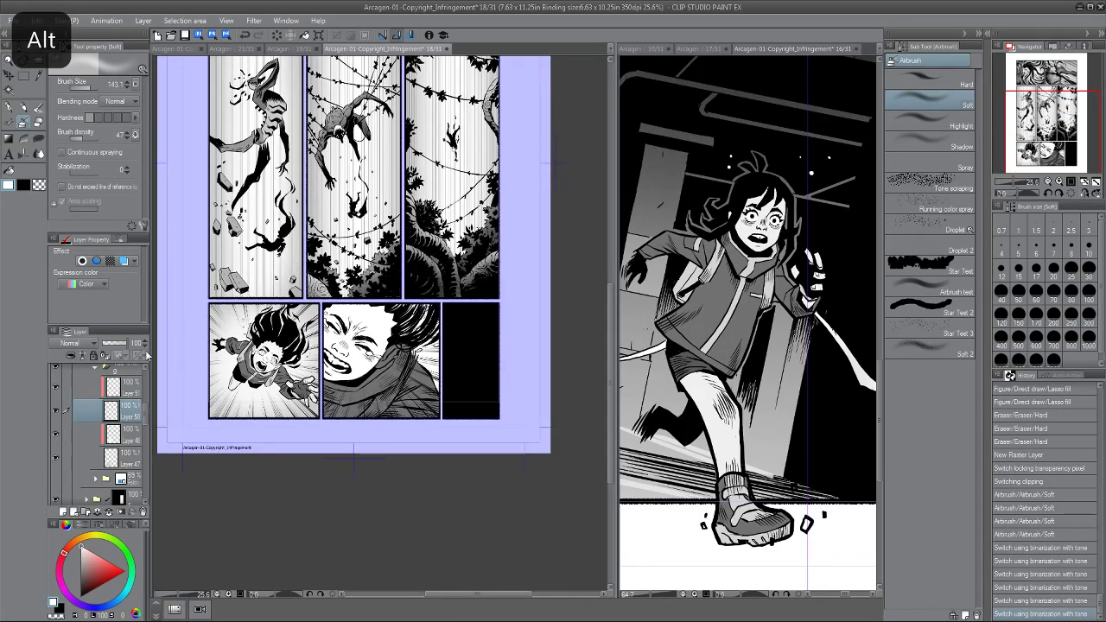
scroll(193, 378, up, 2)
Set the clipped highlight layer's blending mode to Add and airbrush more soft white light along the falling girl's legs, jacket and arms.
click(130, 389)
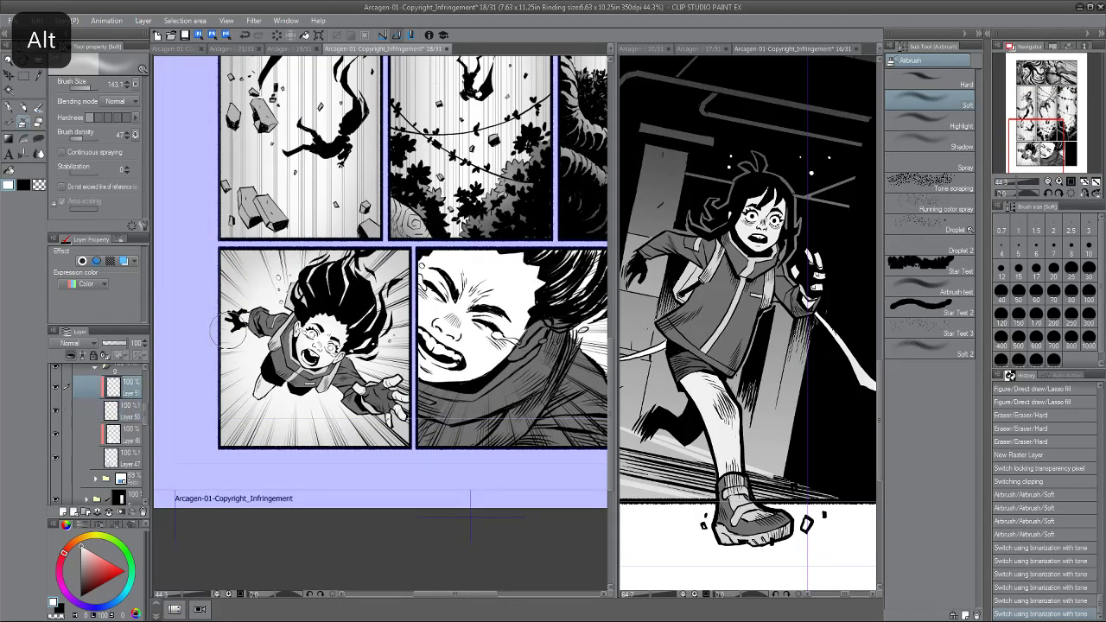
click(74, 343)
click(87, 171)
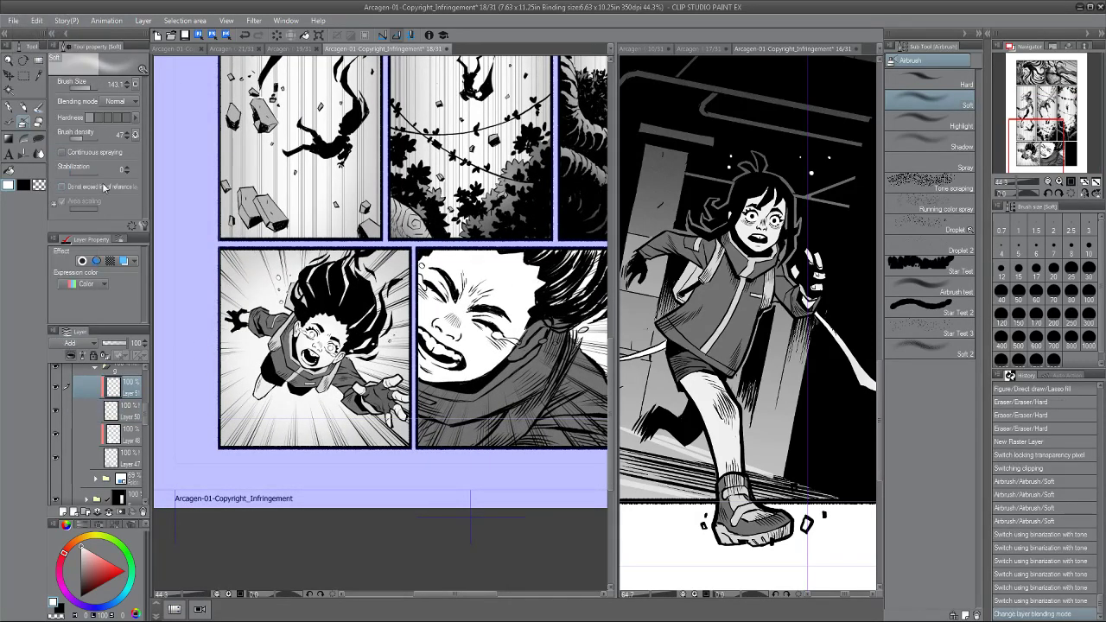
scroll(277, 366, up, 2)
drag(324, 388, 286, 364)
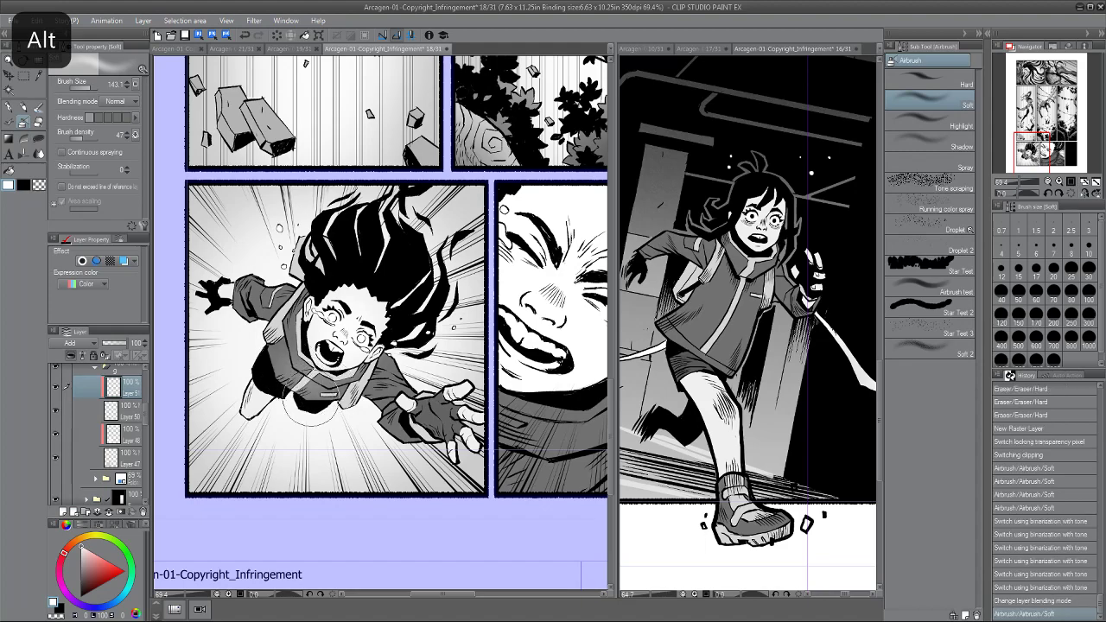
mouse_move(349, 392)
mouse_down()
mouse_move(284, 372)
mouse_move(280, 330)
mouse_up()
mouse_move(387, 375)
mouse_down()
mouse_move(385, 389)
mouse_move(422, 404)
mouse_up()
drag(266, 299, 280, 293)
scroll(242, 321, down, 4)
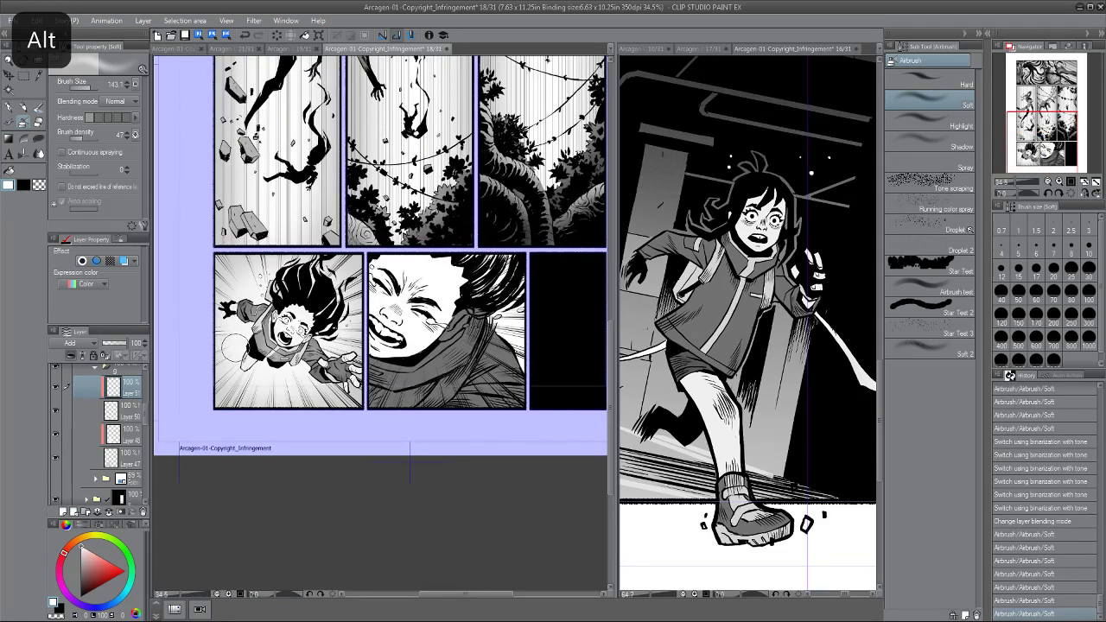
Lower the clipped highlight layer's opacity to 68 percent and save the page.
scroll(235, 347, down, 2)
scroll(228, 345, up, 2)
click(121, 346)
scroll(229, 344, down, 2)
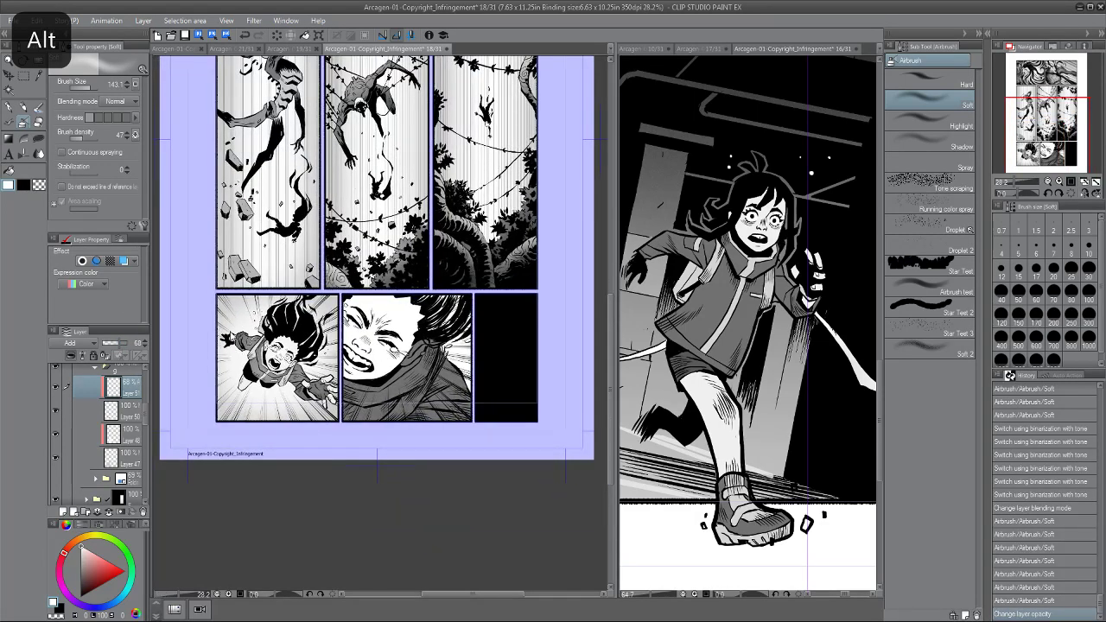
key(ctrl+s)
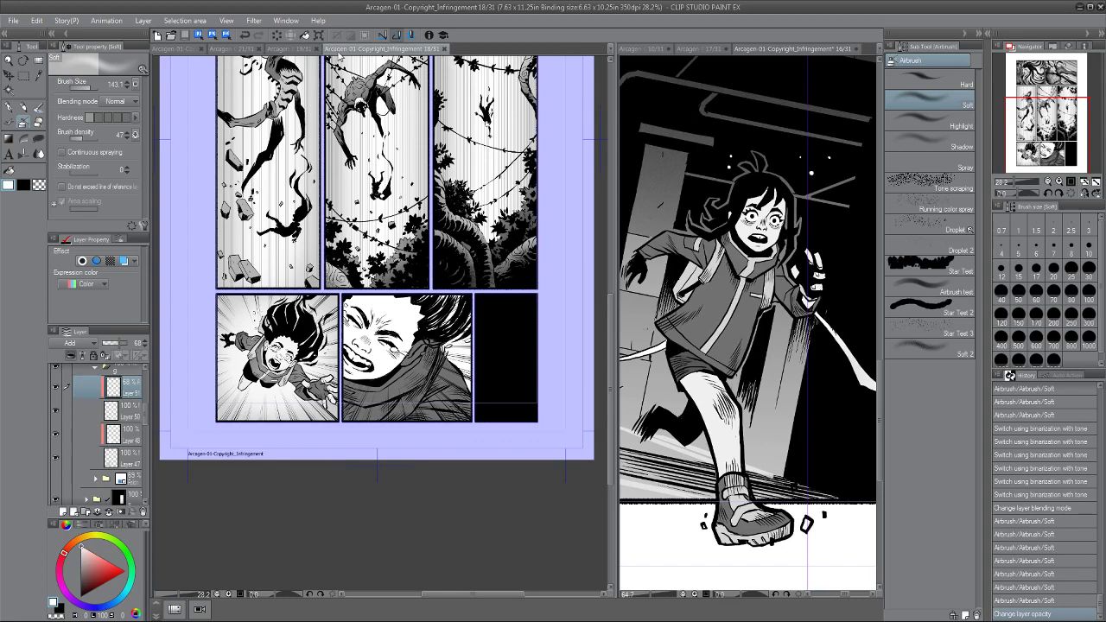
Collapse the falling girl's layer folders, identify the close-up face panel's folder by toggling visibility, and expand it.
drag(351, 219, 380, 221)
drag(322, 242, 357, 205)
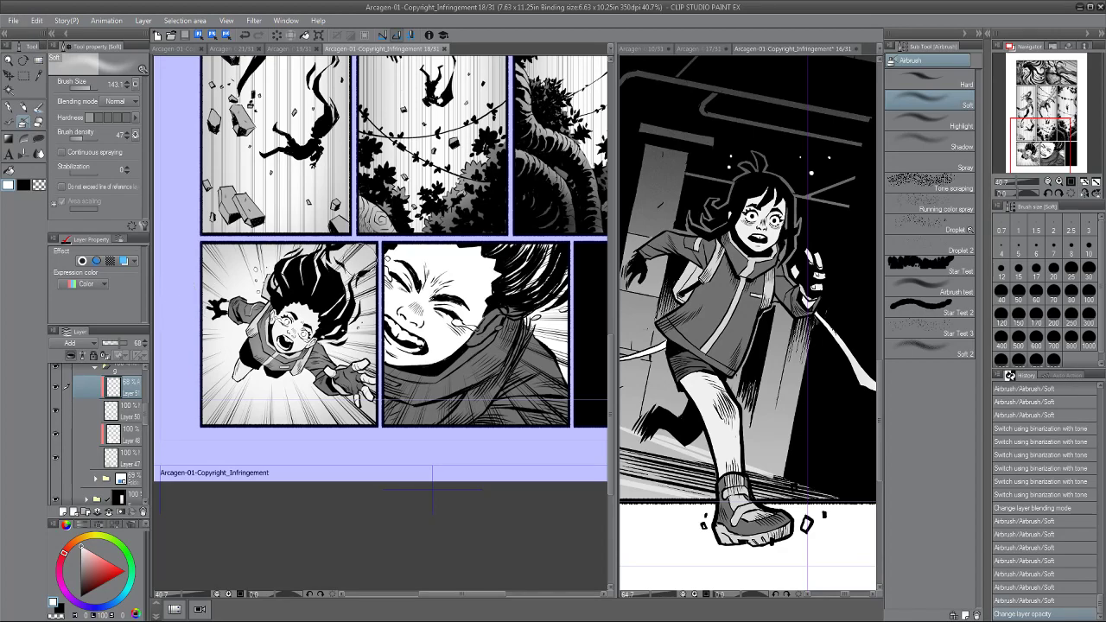
drag(145, 410, 145, 398)
click(95, 392)
click(95, 374)
click(56, 405)
click(55, 405)
click(55, 370)
click(55, 370)
click(85, 370)
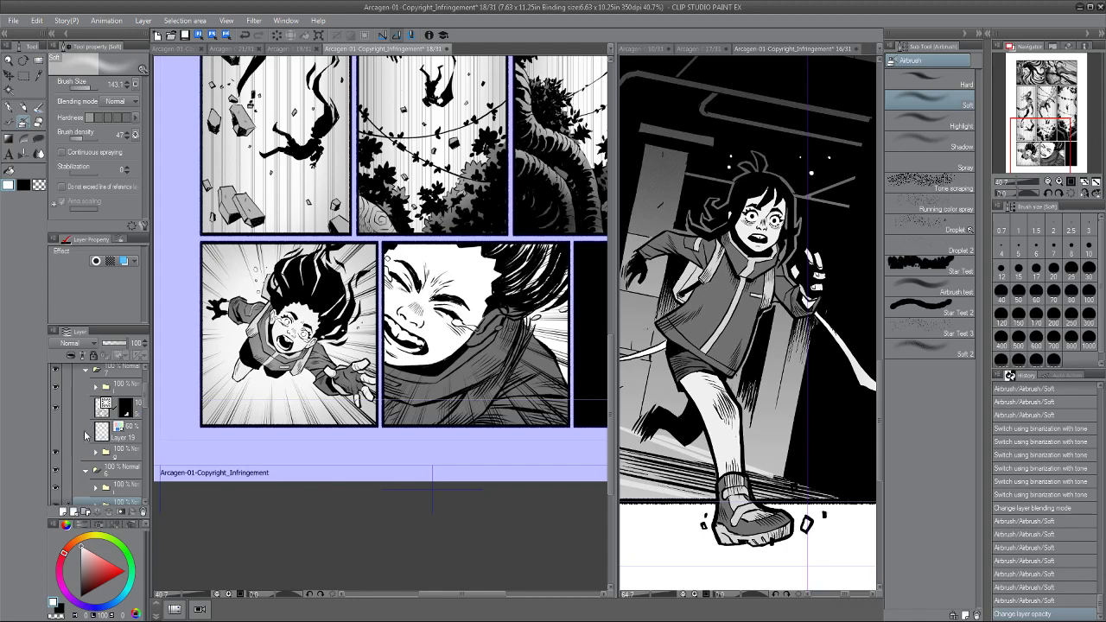
Expand the tone subfolder at the base of the close-up panel's folder and select its raster layer.
click(96, 451)
click(106, 451)
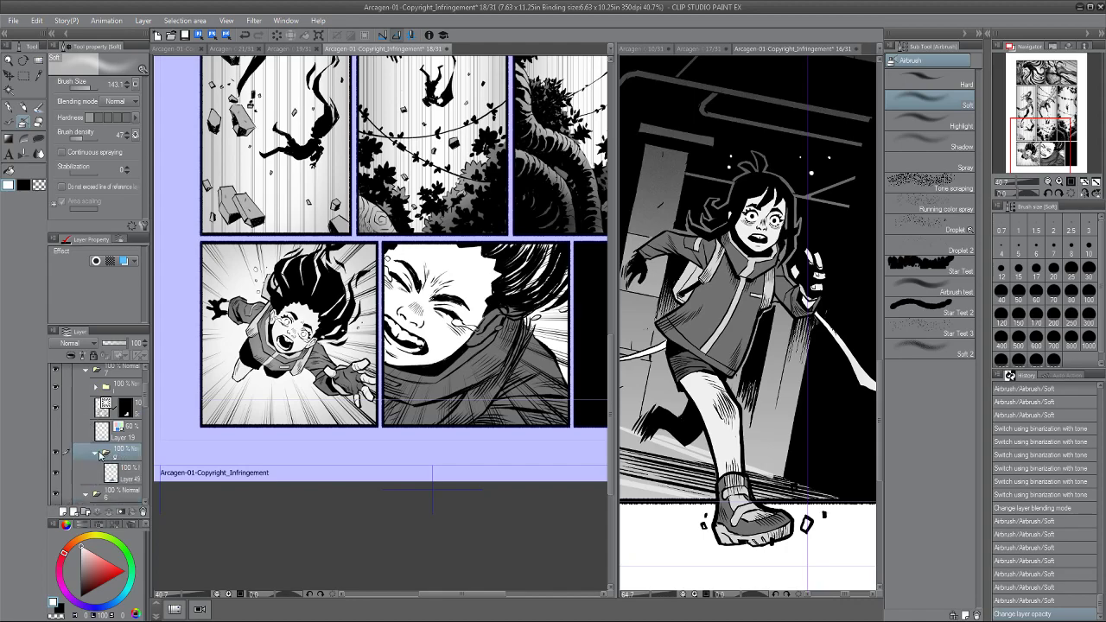
click(125, 472)
Sample the falling girl's light skin tone and lasso-fill the face in the close-up panel with it.
key(p)
key(alt)
alt+click(289, 312)
scroll(287, 311, up, 3)
drag(382, 326, 310, 342)
scroll(311, 342, down, 1)
scroll(400, 508, down, 2)
key(u)
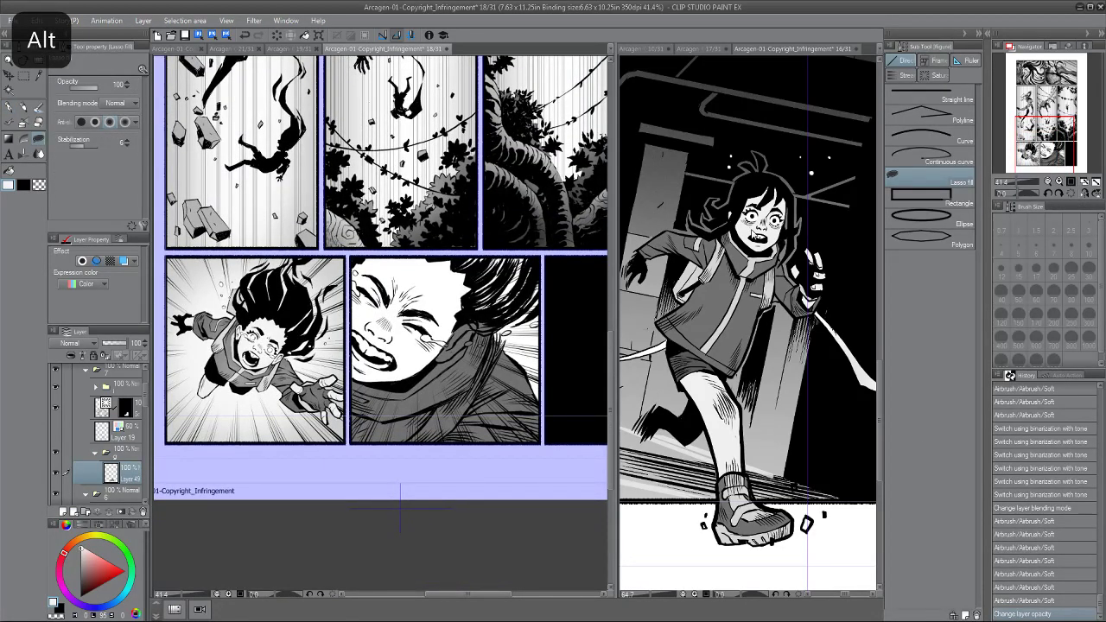
click(751, 232)
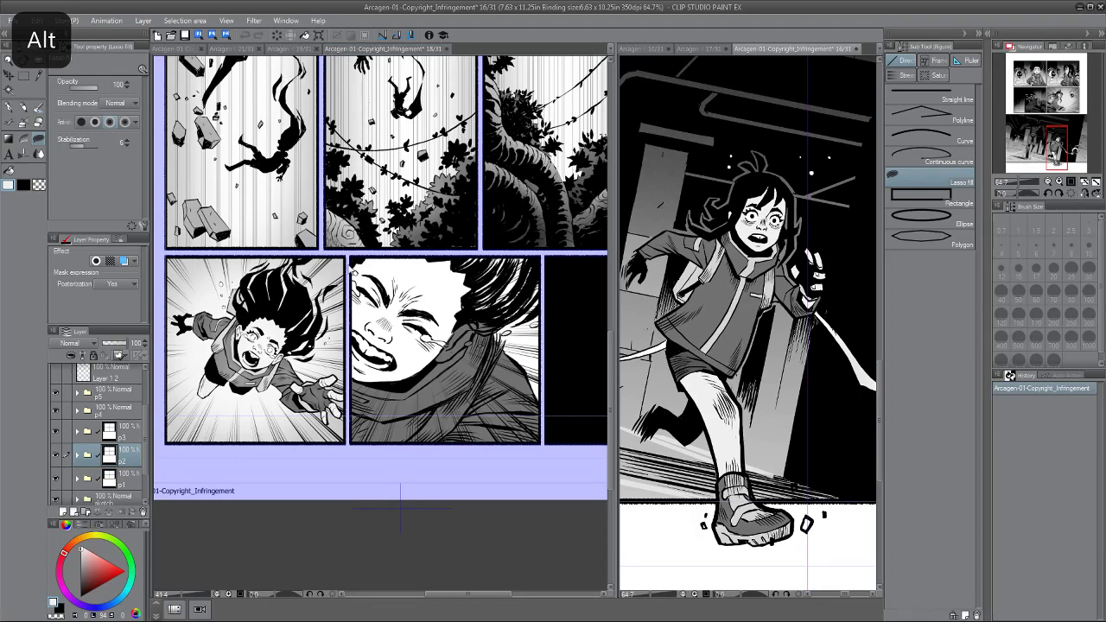
mouse_move(382, 321)
mouse_down()
mouse_move(431, 303)
mouse_move(394, 282)
mouse_up()
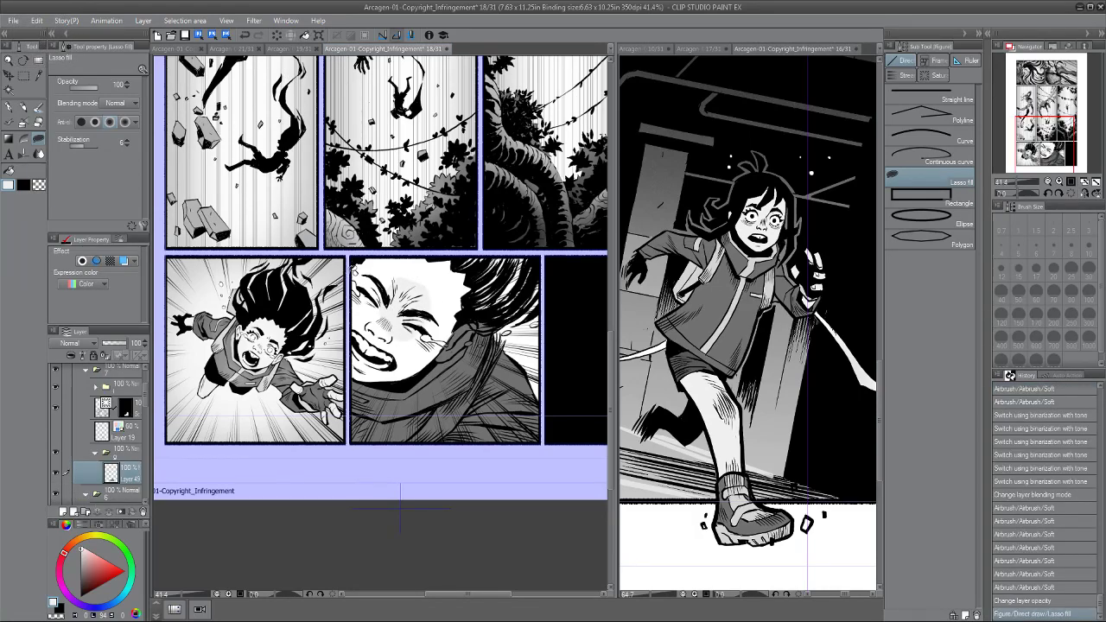
mouse_move(441, 359)
mouse_down()
mouse_move(467, 346)
mouse_move(476, 316)
mouse_move(463, 263)
mouse_move(442, 252)
mouse_move(354, 255)
mouse_move(346, 282)
mouse_up()
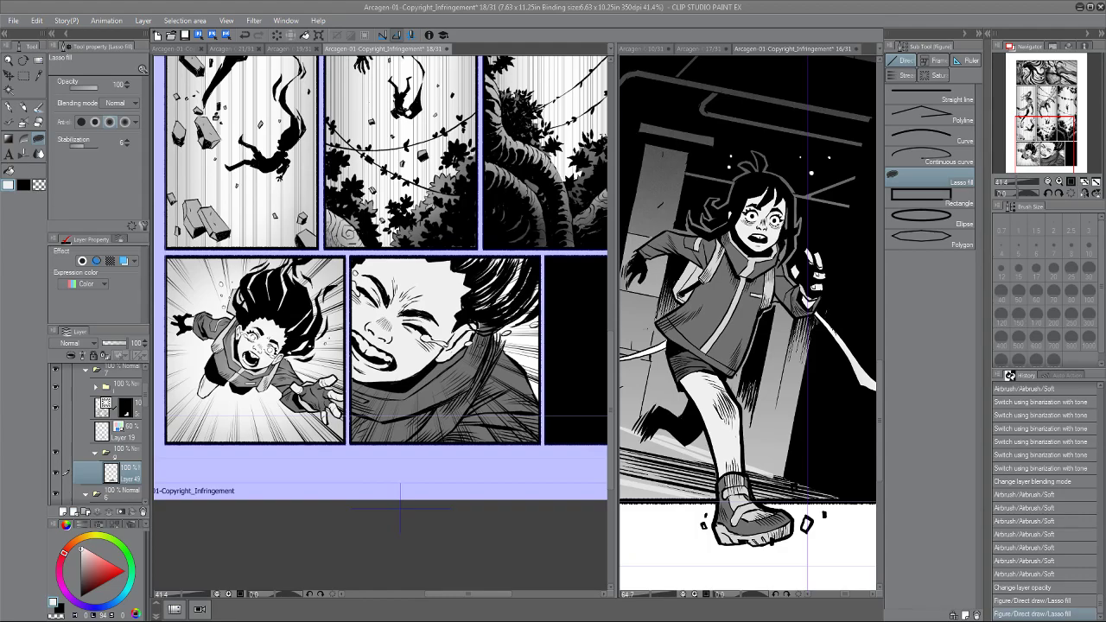
Check the filled close-up face against the rest of the page and save the page.
scroll(400, 510, down, 5)
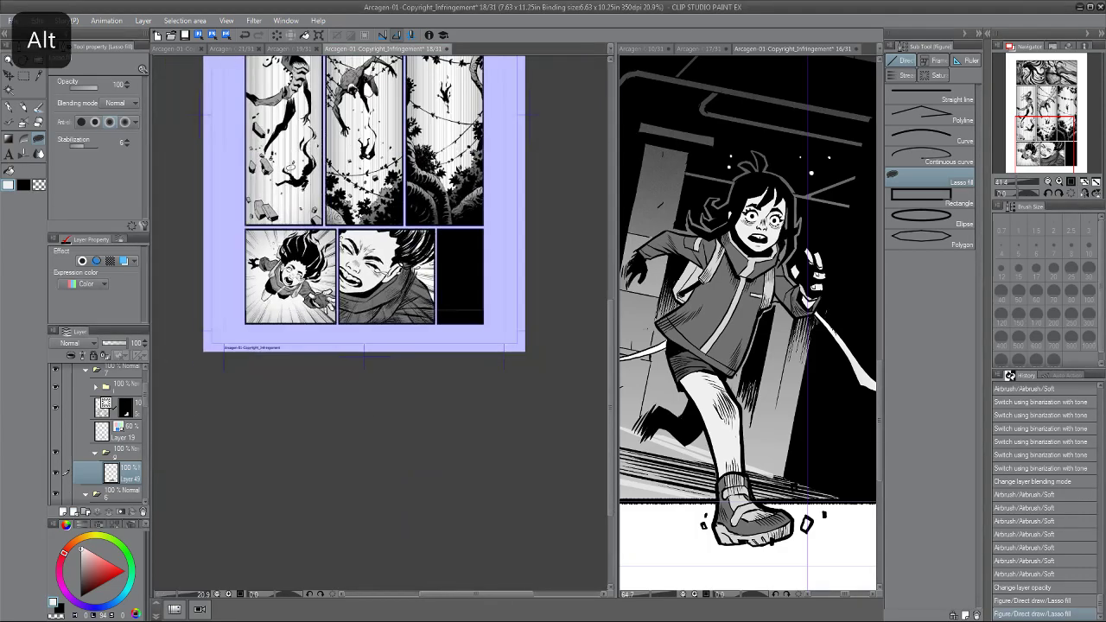
mouse_move(293, 210)
mouse_down()
mouse_move(290, 229)
mouse_move(274, 232)
mouse_move(299, 230)
mouse_up()
drag(314, 303, 270, 224)
scroll(290, 222, up, 4)
scroll(278, 233, down, 4)
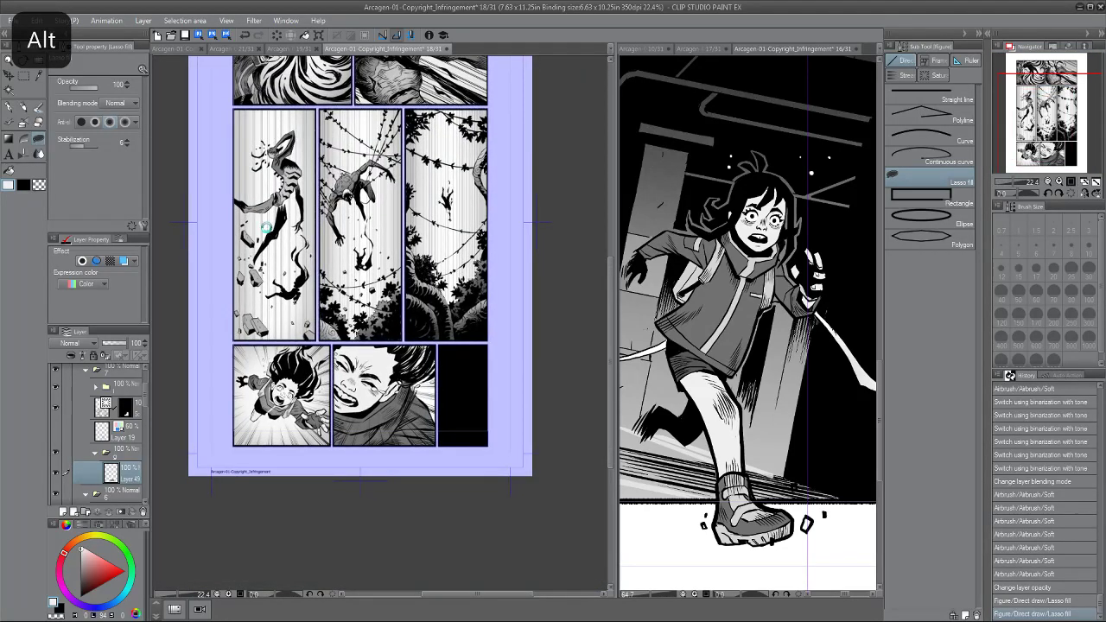
key(ctrl+s)
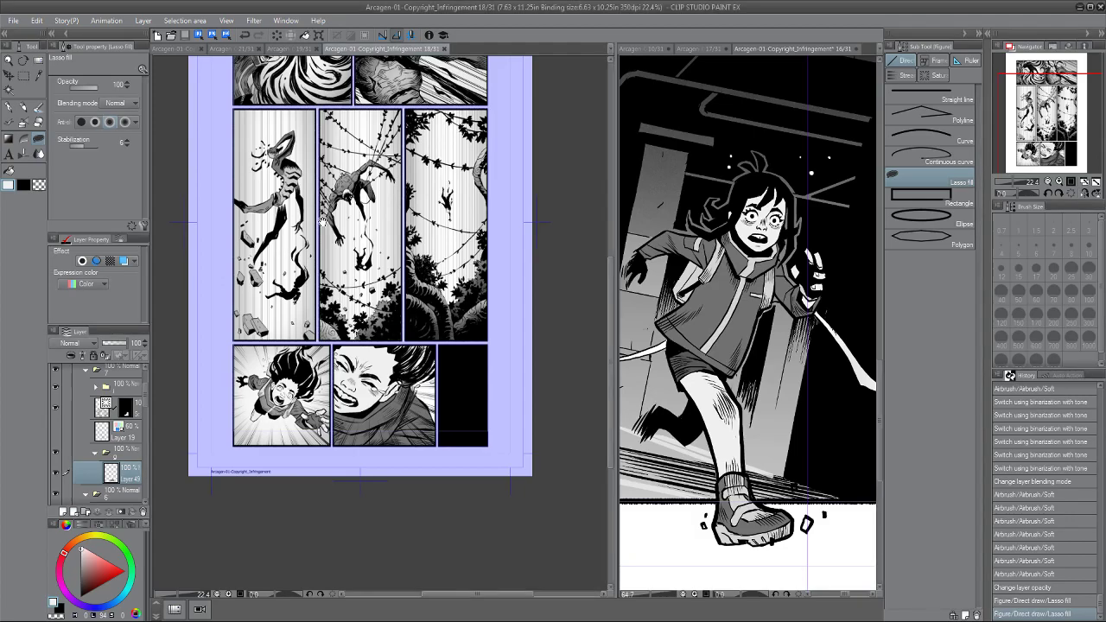
Sample the light backpack strap tone from page 16 and add a new raster layer clipped to the close-up's base tone layer.
drag(318, 230, 321, 210)
scroll(322, 210, up, 2)
drag(406, 207, 386, 157)
scroll(378, 516, up, 2)
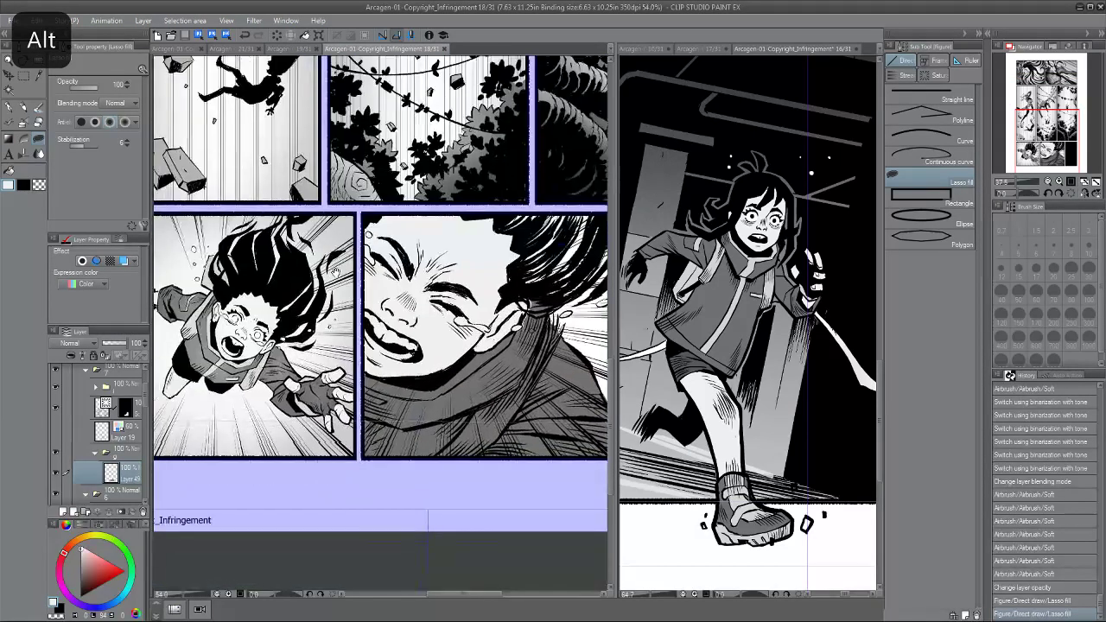
key(p)
click(710, 265)
alt+click(710, 266)
click(337, 52)
drag(363, 423, 323, 366)
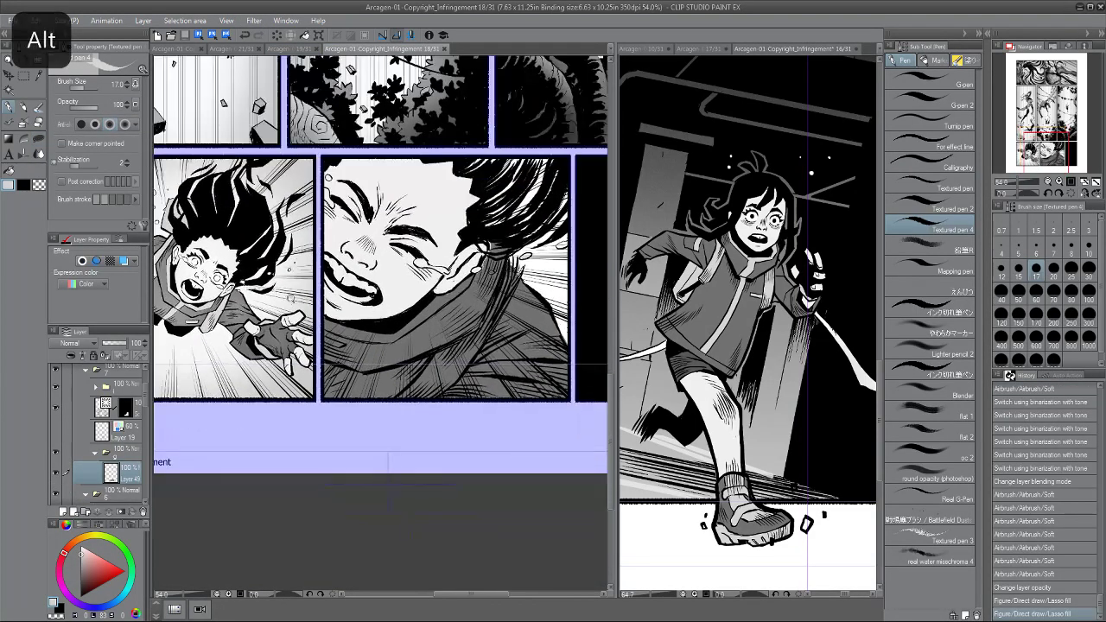
scroll(323, 366, up, 2)
click(56, 474)
click(56, 473)
click(62, 511)
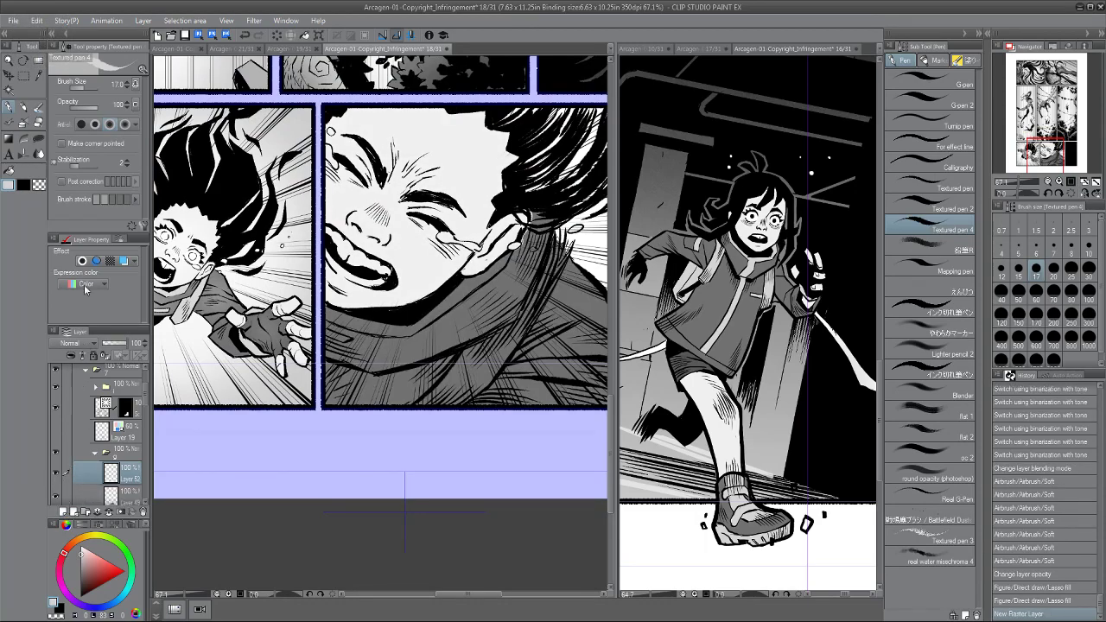
click(71, 355)
Lasso-fill the inner collar band below the chin with the sampled light tone on the clipped layer.
key(u)
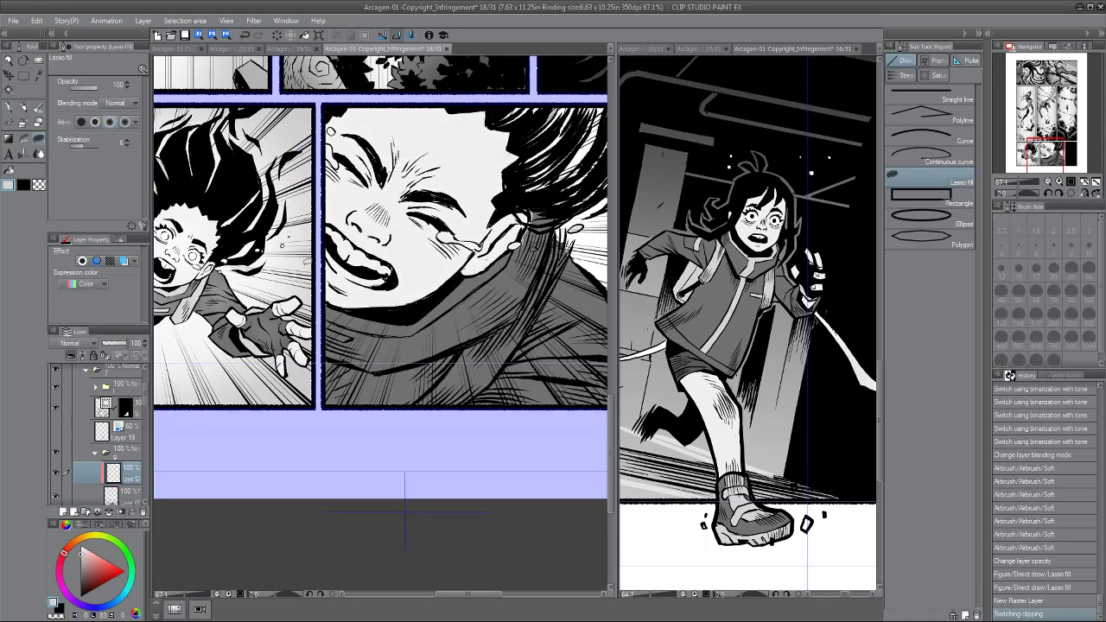
mouse_move(325, 316)
mouse_down()
mouse_move(358, 303)
mouse_move(388, 333)
mouse_move(413, 313)
mouse_move(373, 327)
mouse_move(449, 292)
mouse_move(413, 334)
mouse_up()
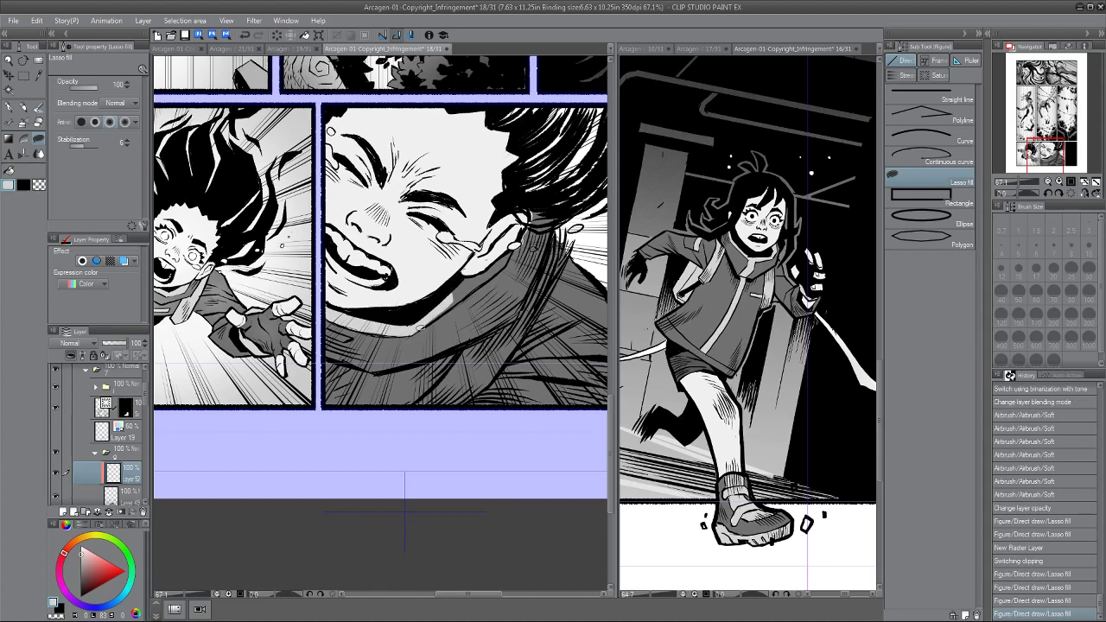
mouse_move(454, 283)
mouse_down()
mouse_move(465, 273)
mouse_move(475, 289)
mouse_up()
drag(348, 309, 344, 308)
mouse_move(354, 223)
mouse_down()
mouse_move(321, 258)
mouse_move(303, 253)
mouse_move(317, 297)
mouse_move(350, 309)
mouse_move(324, 272)
mouse_move(300, 278)
mouse_move(328, 320)
mouse_move(317, 309)
mouse_up()
Sample white and fill the tears and sweat drops on the close-up face, using Fill set to refer other layers.
alt+click(663, 549)
scroll(288, 274, up, 3)
alt+click(313, 310)
scroll(310, 279, down, 4)
alt+click(338, 291)
scroll(409, 272, up, 3)
key(g)
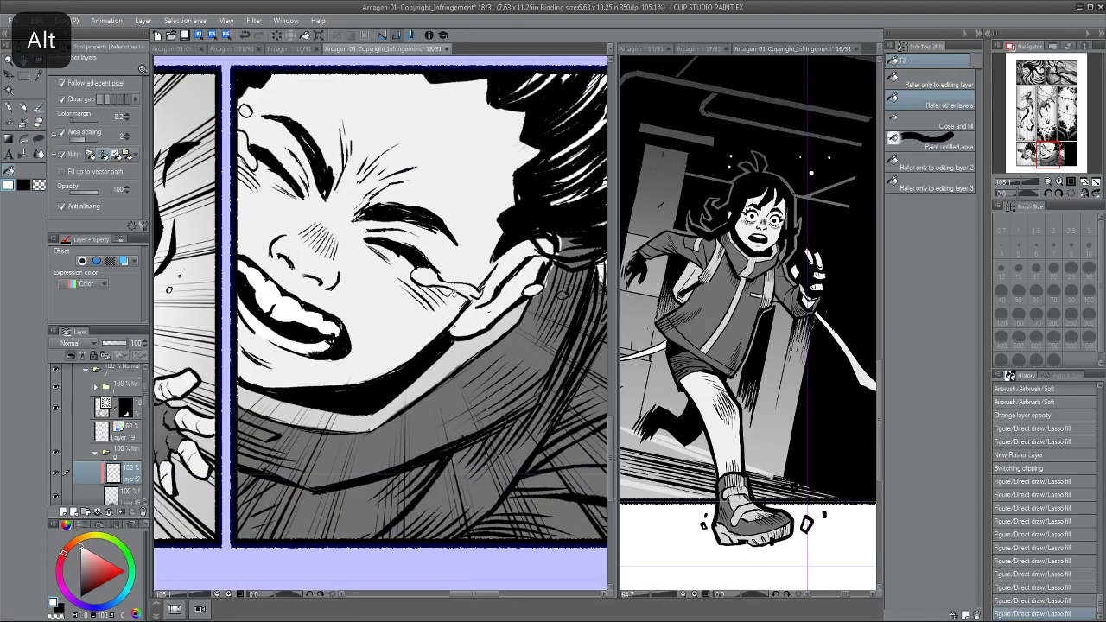
click(245, 140)
click(246, 109)
click(426, 274)
click(534, 290)
Lasso-fill the remaining small droplets around the ear and hair with white.
mouse_move(514, 301)
mouse_down()
mouse_move(471, 296)
mouse_move(529, 287)
mouse_move(412, 286)
mouse_up()
key(u)
mouse_move(503, 252)
mouse_down()
mouse_move(486, 265)
mouse_move(504, 255)
mouse_up()
mouse_move(572, 242)
mouse_down()
mouse_move(557, 236)
mouse_move(574, 236)
mouse_up()
mouse_move(466, 223)
mouse_down()
mouse_move(375, 165)
mouse_move(381, 179)
mouse_up()
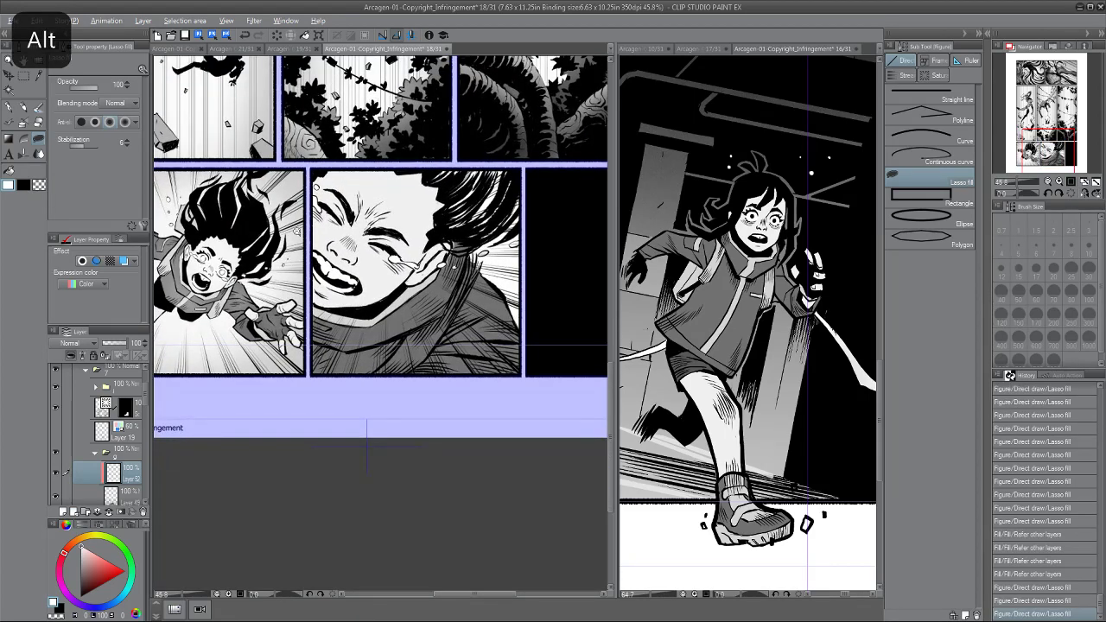
Lasso-fill the backpack strap across the close-up figure's shoulder with the light strap tone, touching up with Textured pen 4.
scroll(301, 185, up, 2)
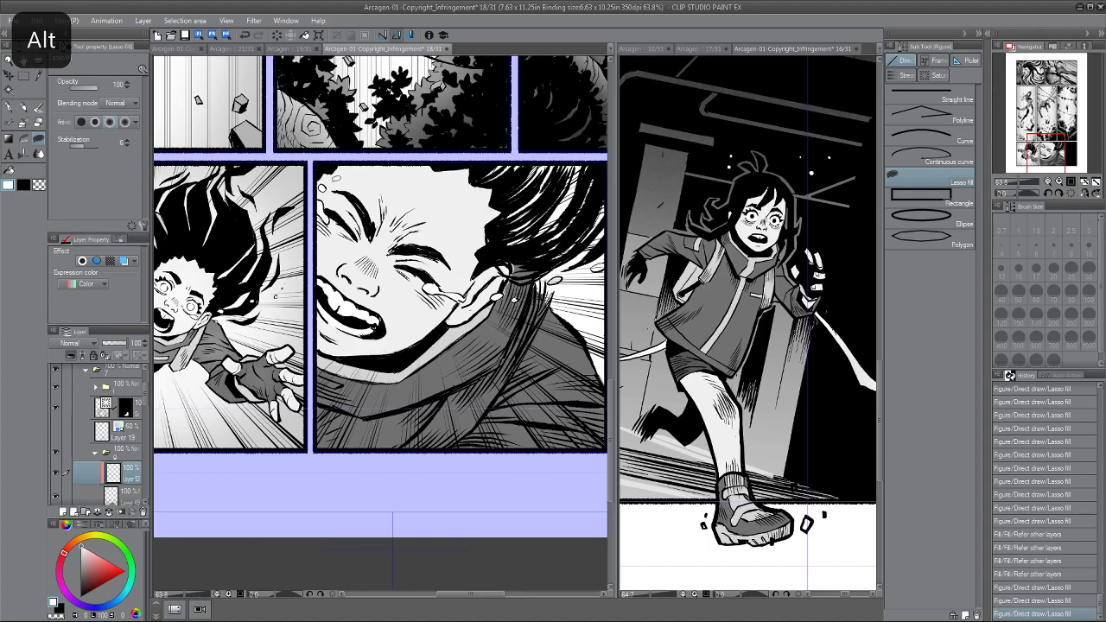
scroll(346, 277, down, 2)
scroll(378, 473, up, 2)
mouse_move(355, 349)
mouse_down()
mouse_move(343, 345)
mouse_move(365, 355)
mouse_up()
mouse_move(466, 360)
mouse_down()
mouse_move(415, 411)
mouse_move(464, 367)
mouse_move(424, 409)
mouse_move(469, 410)
mouse_move(514, 372)
mouse_move(566, 276)
mouse_move(562, 245)
mouse_move(511, 332)
mouse_move(462, 358)
mouse_move(473, 363)
mouse_up()
key(p)
key(p)
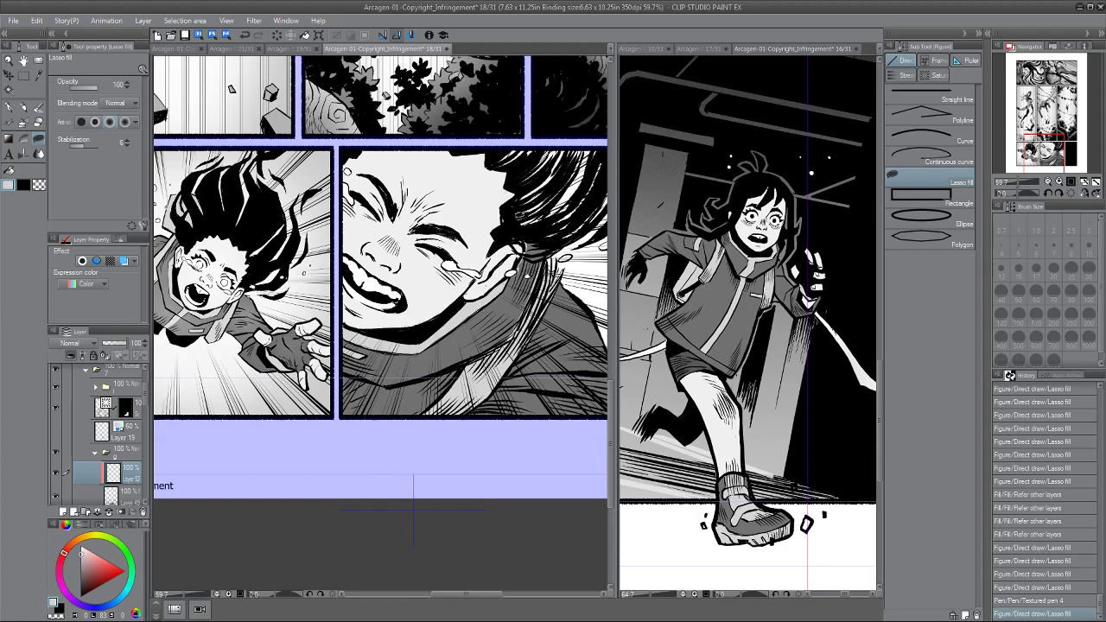
Lasso-fill the gap behind the neck with dark tone on the base layer, and with the light strap tone on the clipped layer.
click(132, 492)
key(alt)
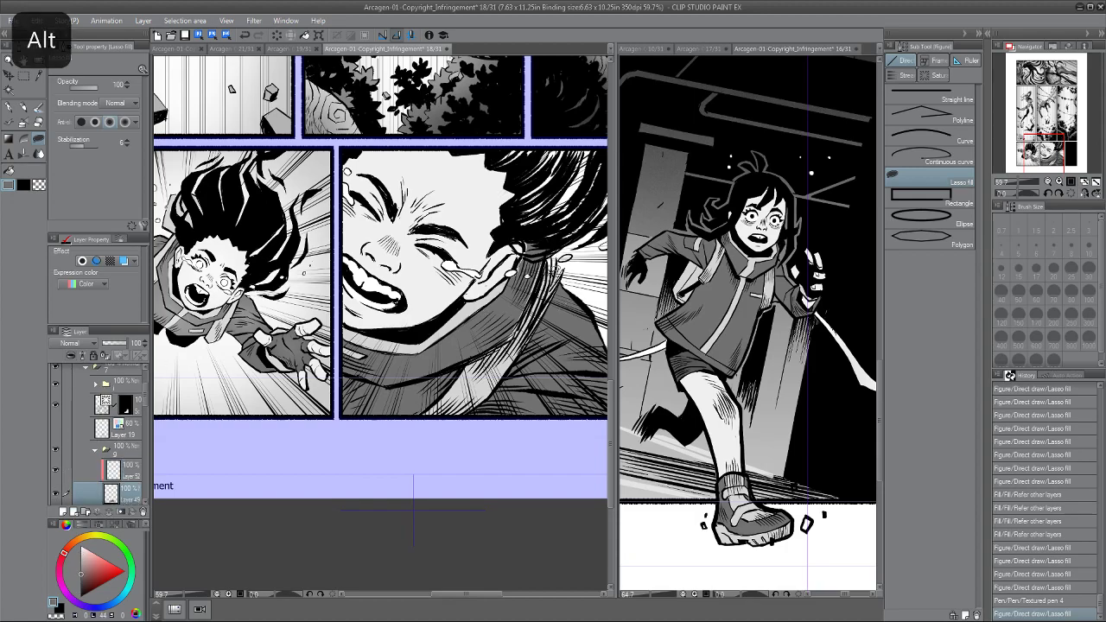
mouse_move(569, 251)
mouse_down()
mouse_move(560, 245)
mouse_move(557, 261)
mouse_up()
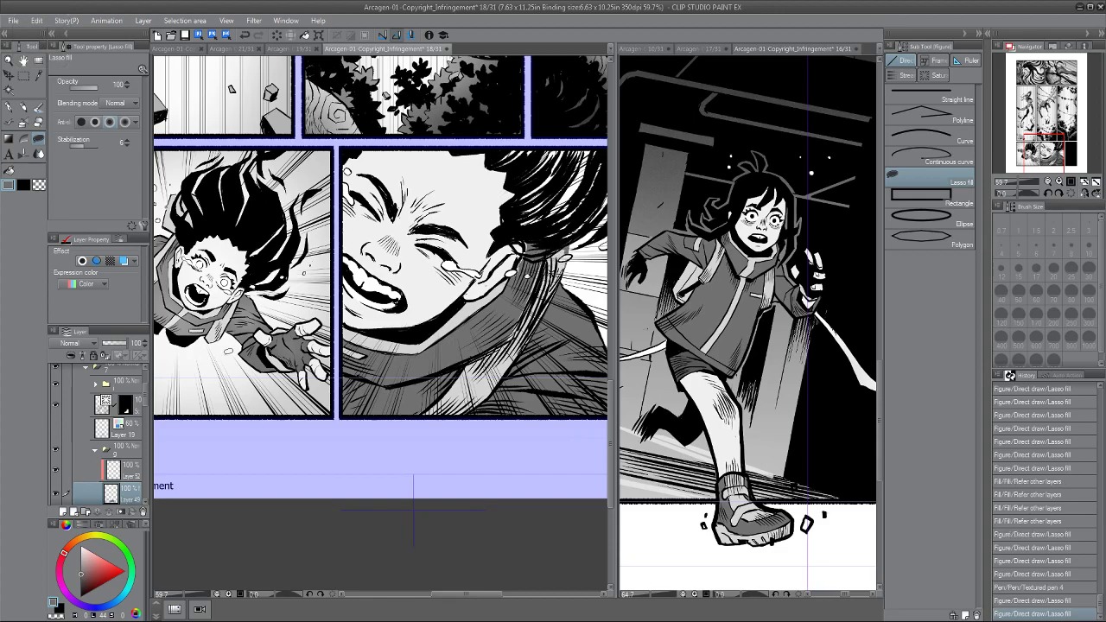
click(127, 468)
key(alt)
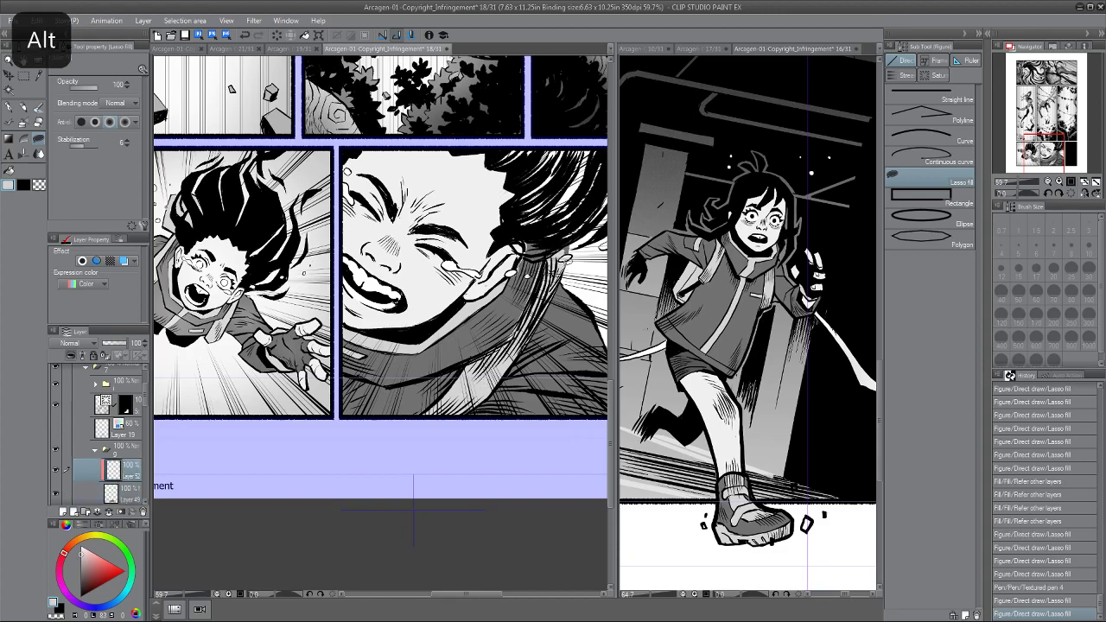
drag(569, 241, 562, 261)
scroll(546, 255, up, 1)
key(alt)
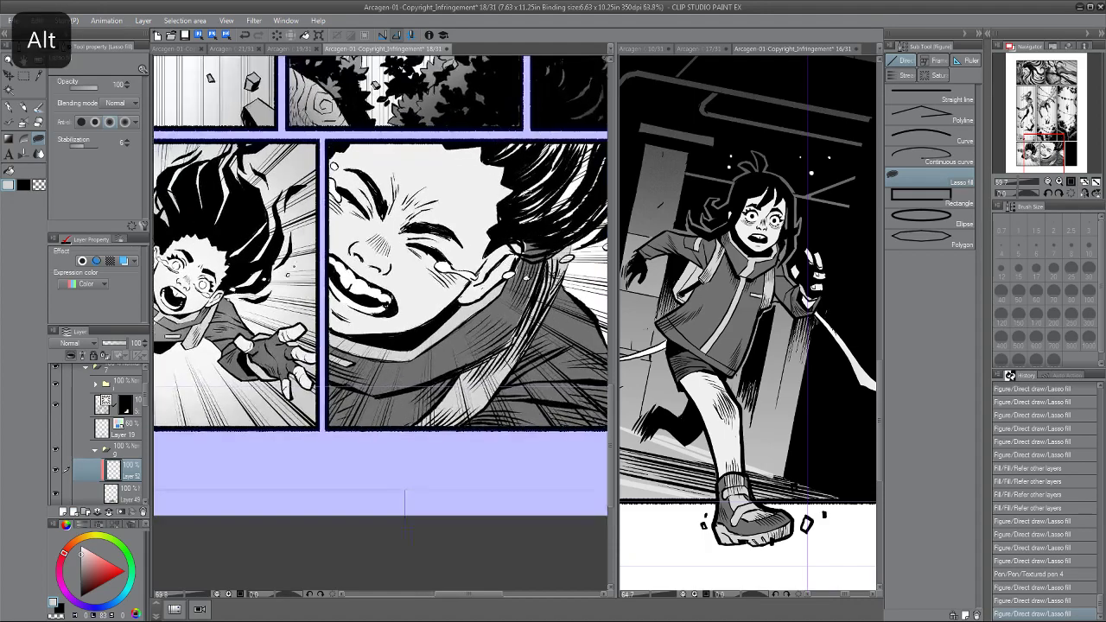
Sample the dark jacket tone and lasso-fill around the backpack strap and behind the neck on the clipped layer.
alt+click(461, 324)
drag(505, 342, 513, 335)
mouse_move(537, 267)
mouse_down()
mouse_move(520, 266)
mouse_move(522, 247)
mouse_up()
scroll(438, 226, down, 10)
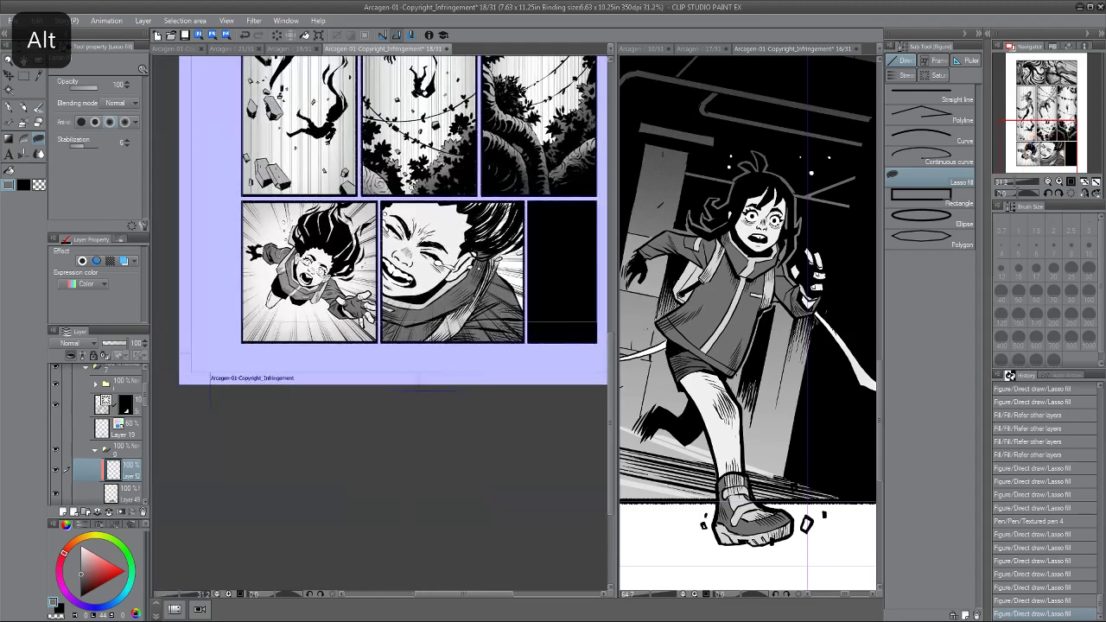
Lasso-fill the white streaks in the close-up figure's hair with the dark tone on the base tone layer.
scroll(467, 216, up, 9)
drag(488, 210, 470, 228)
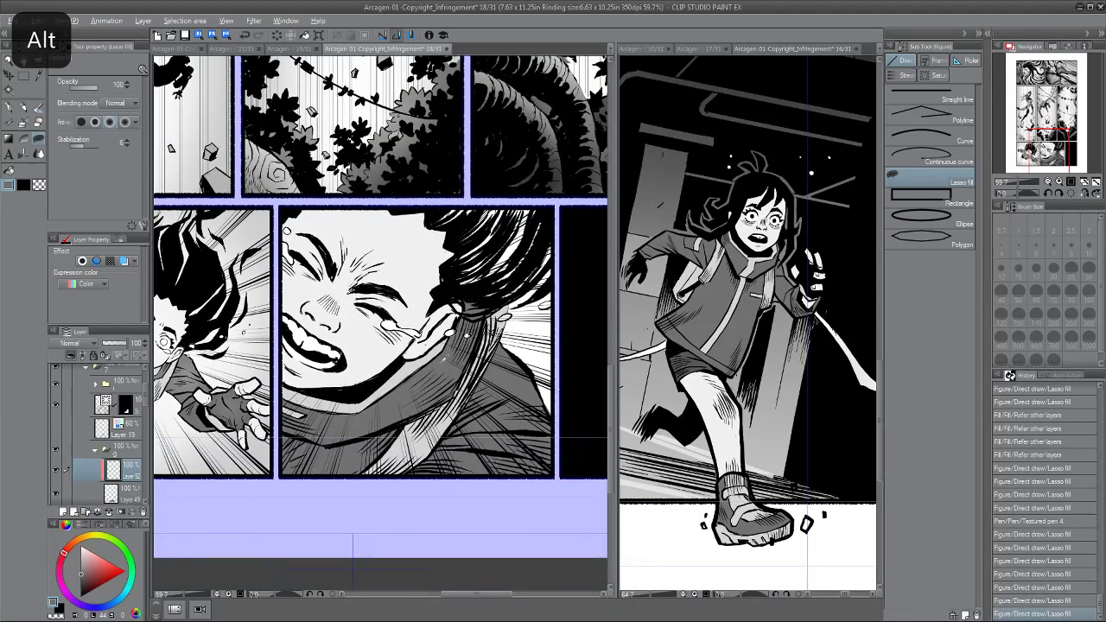
mouse_move(465, 269)
mouse_down()
mouse_move(475, 289)
mouse_move(522, 206)
mouse_move(453, 226)
mouse_up()
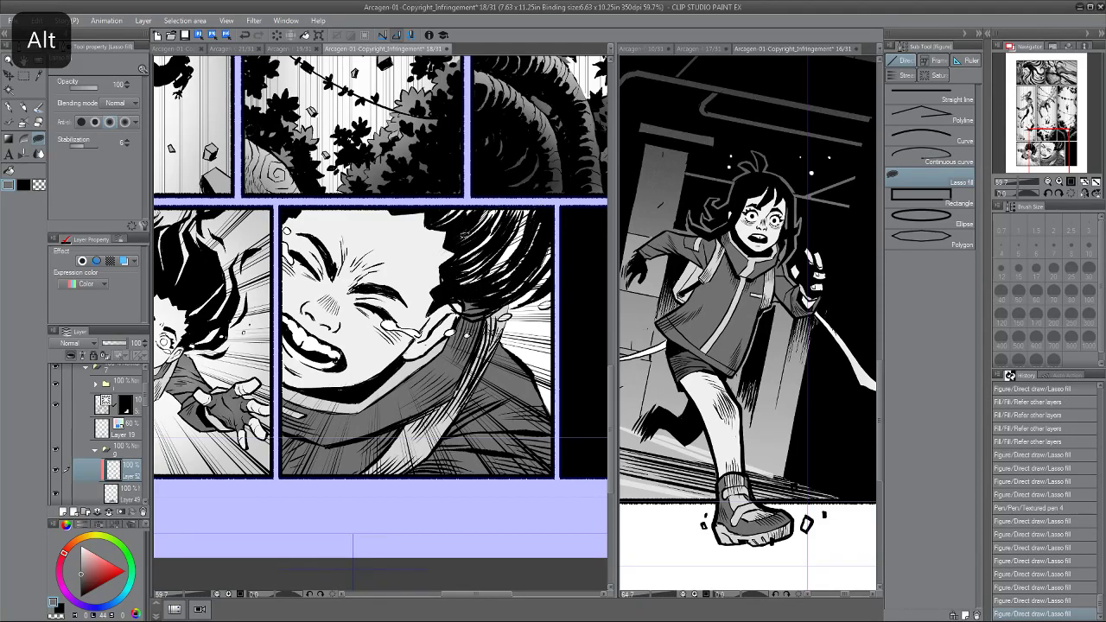
click(128, 490)
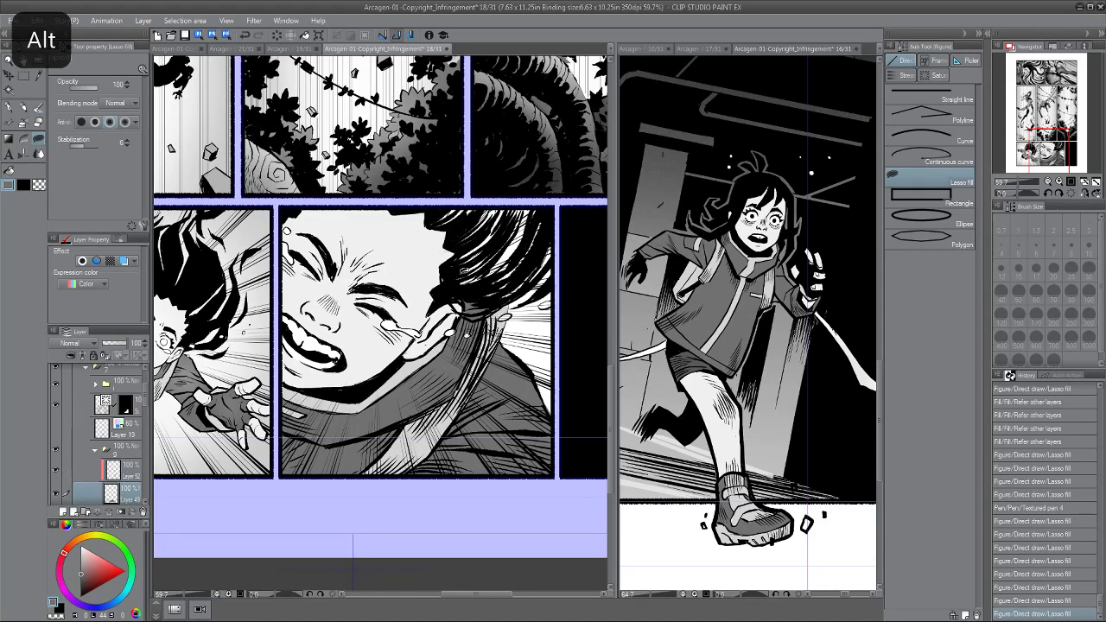
mouse_move(477, 290)
mouse_down()
mouse_move(539, 214)
mouse_move(458, 253)
mouse_move(466, 259)
mouse_up()
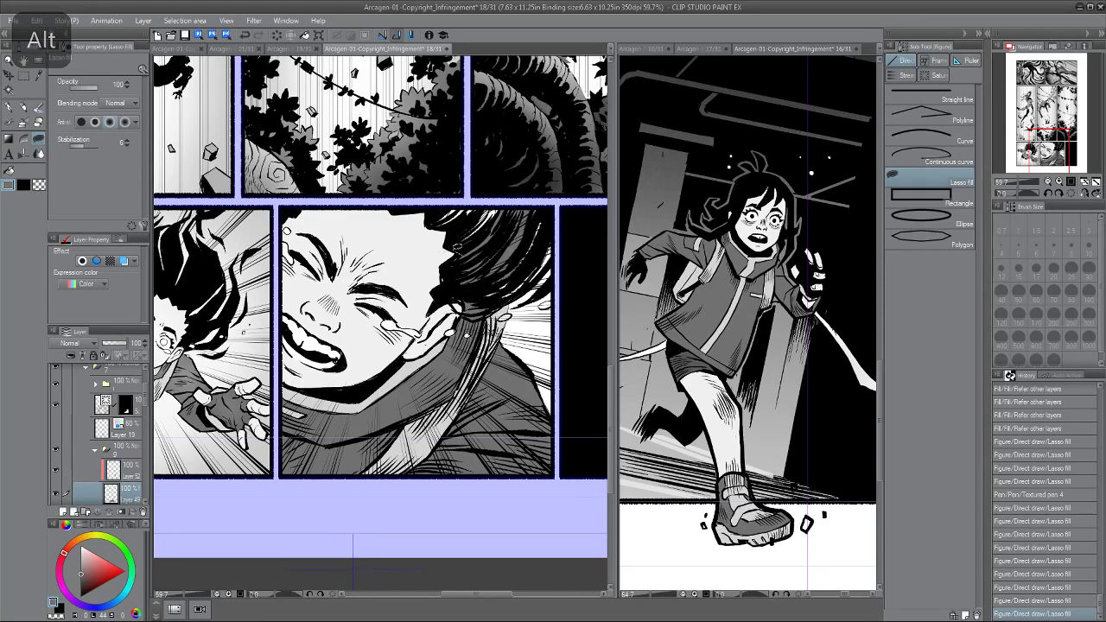
mouse_move(504, 205)
mouse_down()
mouse_move(431, 184)
mouse_move(432, 226)
mouse_move(448, 201)
mouse_move(489, 207)
mouse_up()
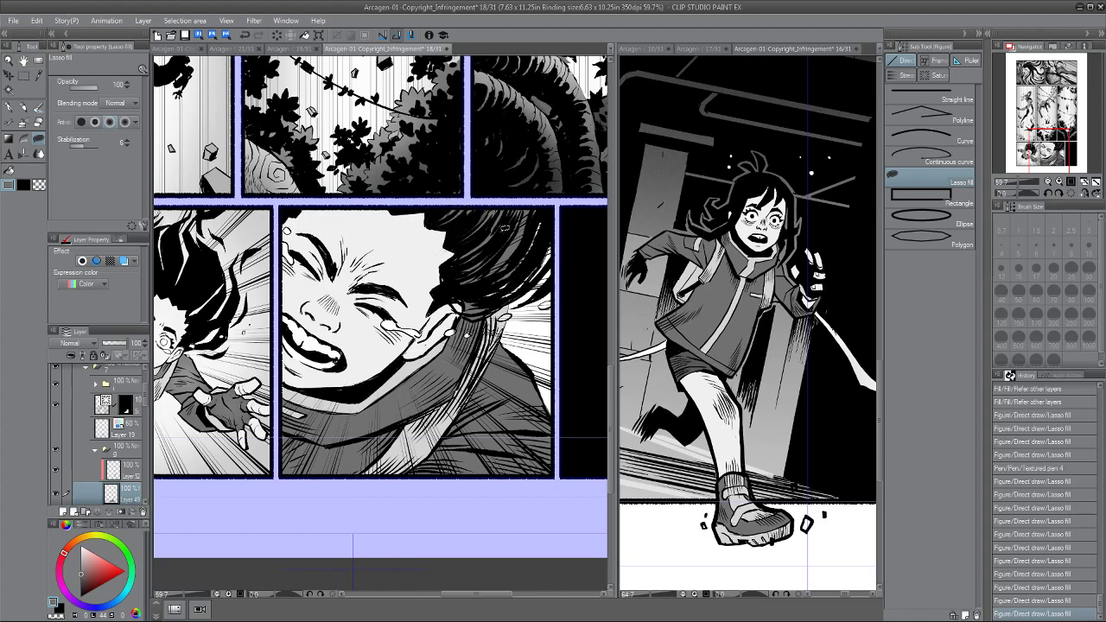
mouse_move(456, 295)
mouse_down()
mouse_move(506, 301)
mouse_move(540, 209)
mouse_move(455, 235)
mouse_up()
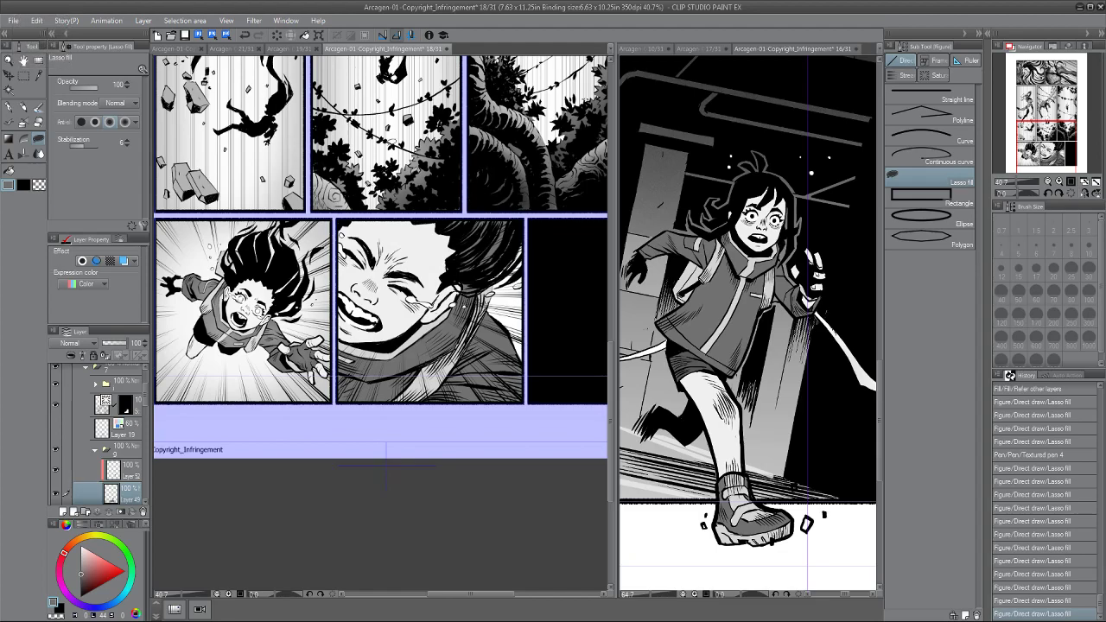
Add another raster layer and move it above the clipped strap layer so it is clipped too.
scroll(332, 221, up, 4)
drag(332, 222, 318, 191)
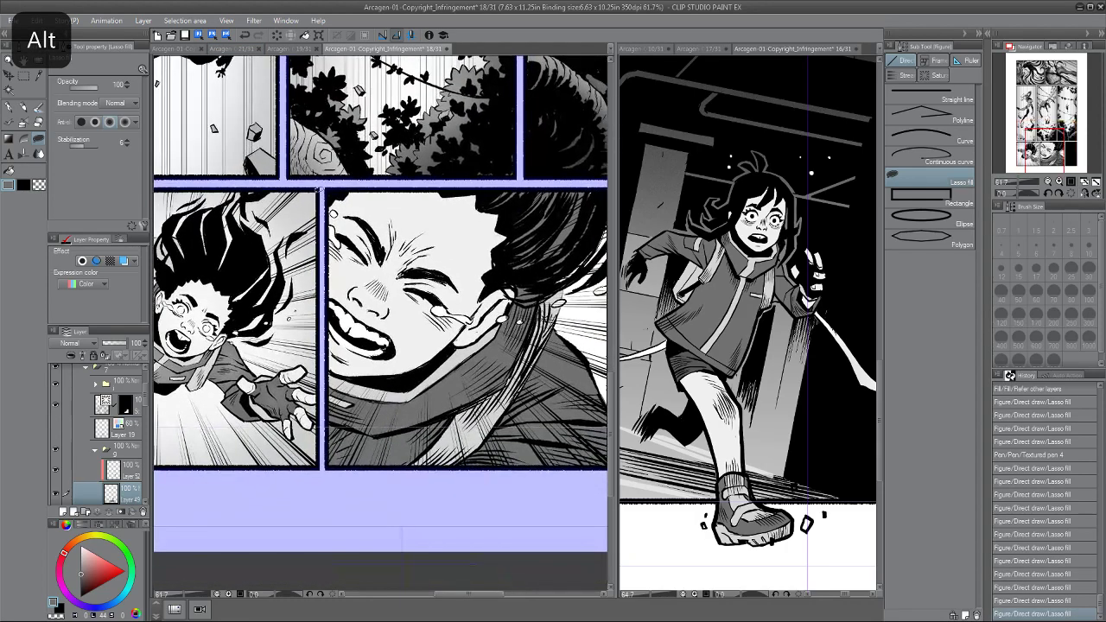
drag(402, 250, 390, 233)
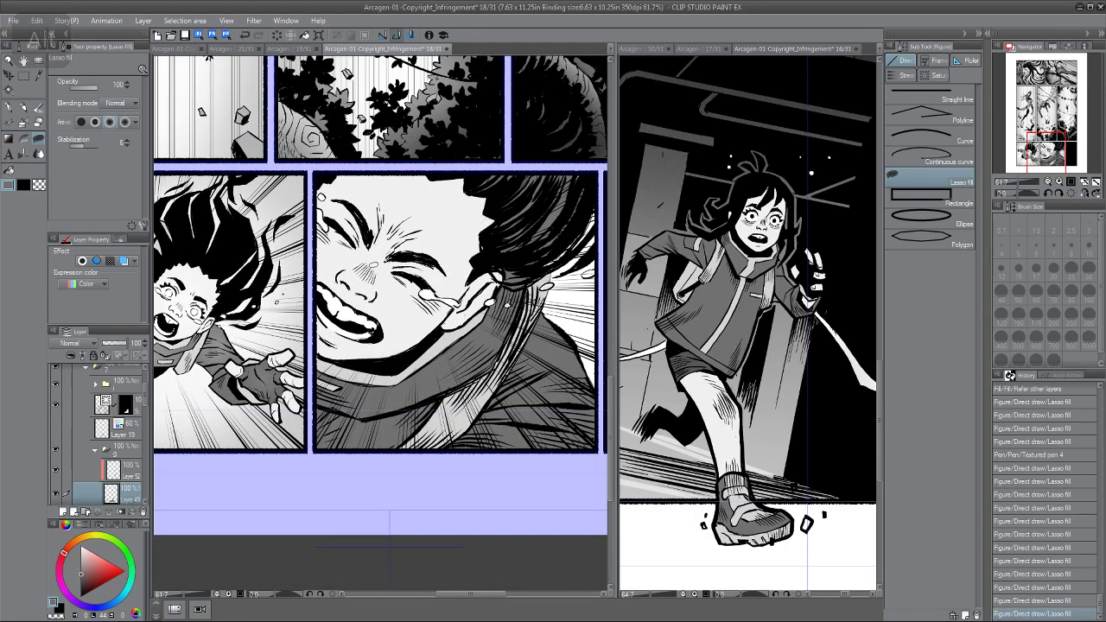
key(p)
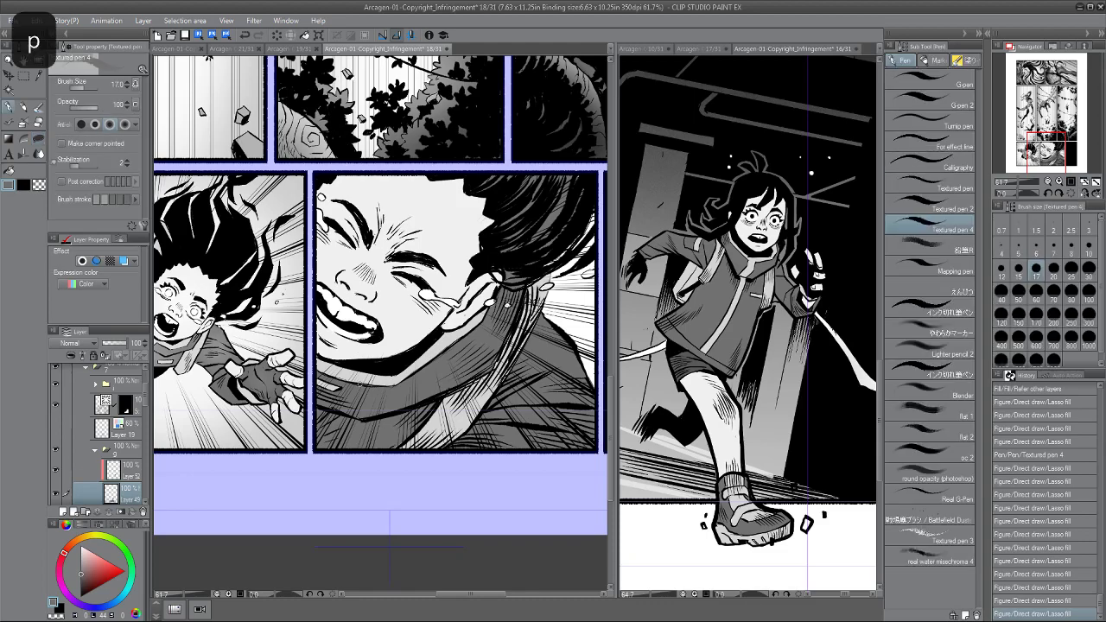
key(alt)
click(63, 512)
drag(124, 484, 119, 460)
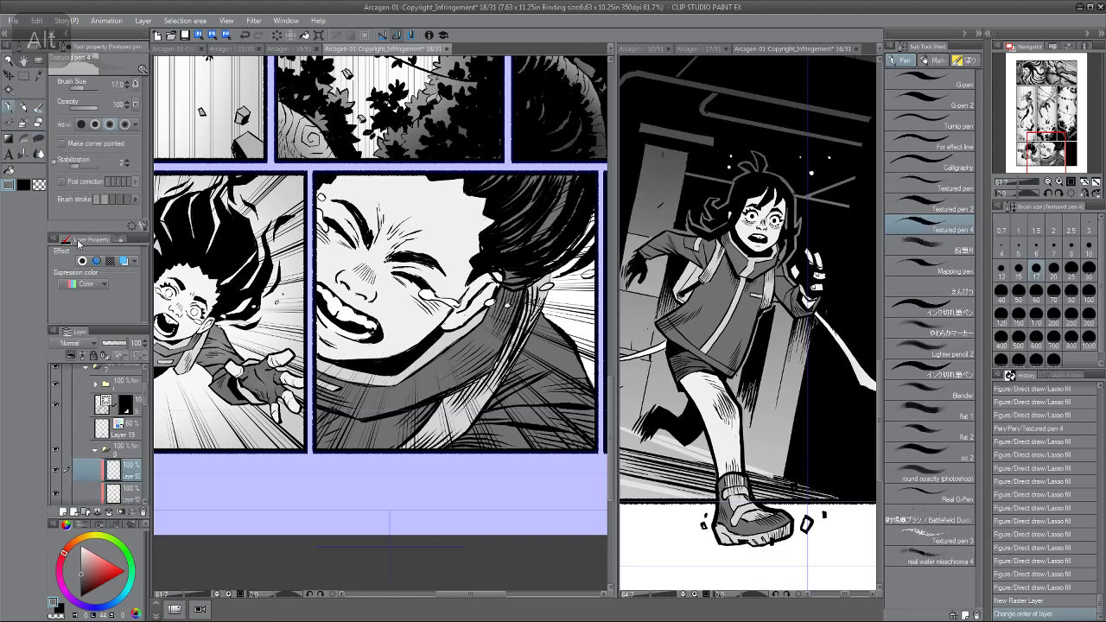
Shade the nose and the area near the ear in dark tone with the Soft airbrush at size 107.5.
click(23, 122)
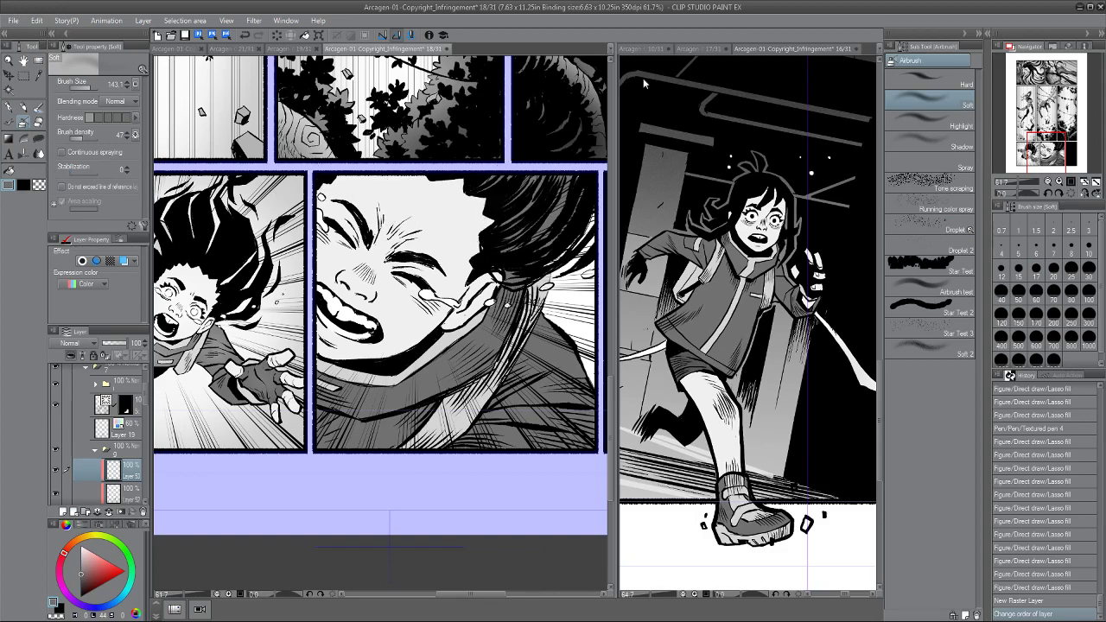
key(super)
mouse_move(341, 295)
mouse_down()
mouse_move(374, 264)
mouse_move(349, 278)
mouse_up()
mouse_move(499, 274)
mouse_down()
mouse_move(468, 305)
mouse_move(483, 283)
mouse_up()
drag(475, 292, 466, 297)
drag(341, 278, 380, 260)
drag(363, 298, 372, 259)
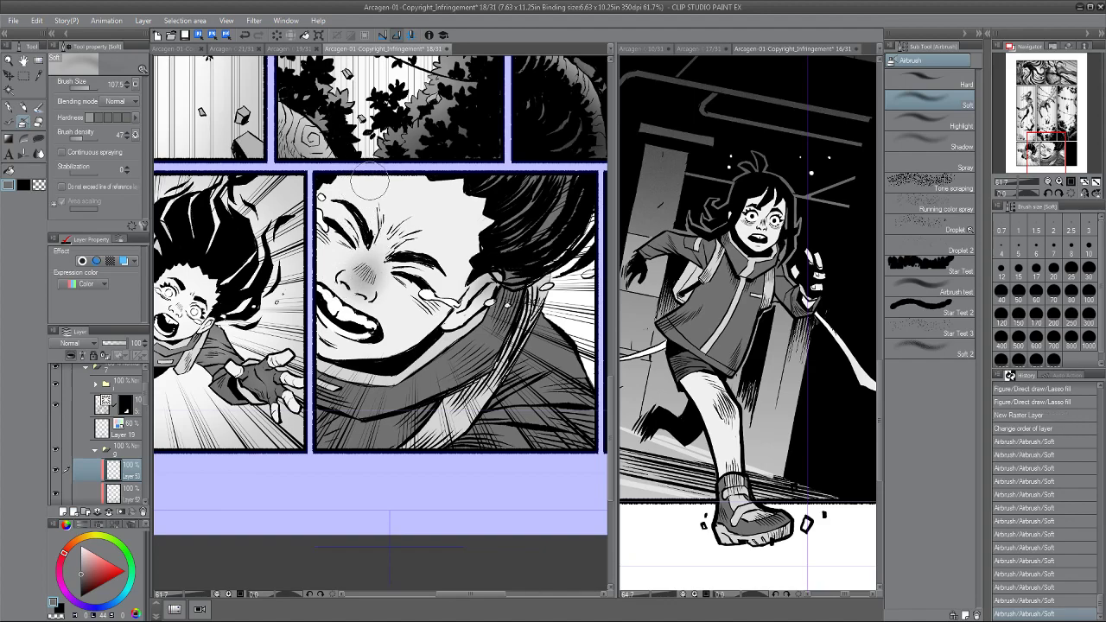
Airbrush soft shading onto the cheek beneath the closed eye and beside the other eye.
scroll(345, 247, down, 3)
scroll(338, 247, up, 3)
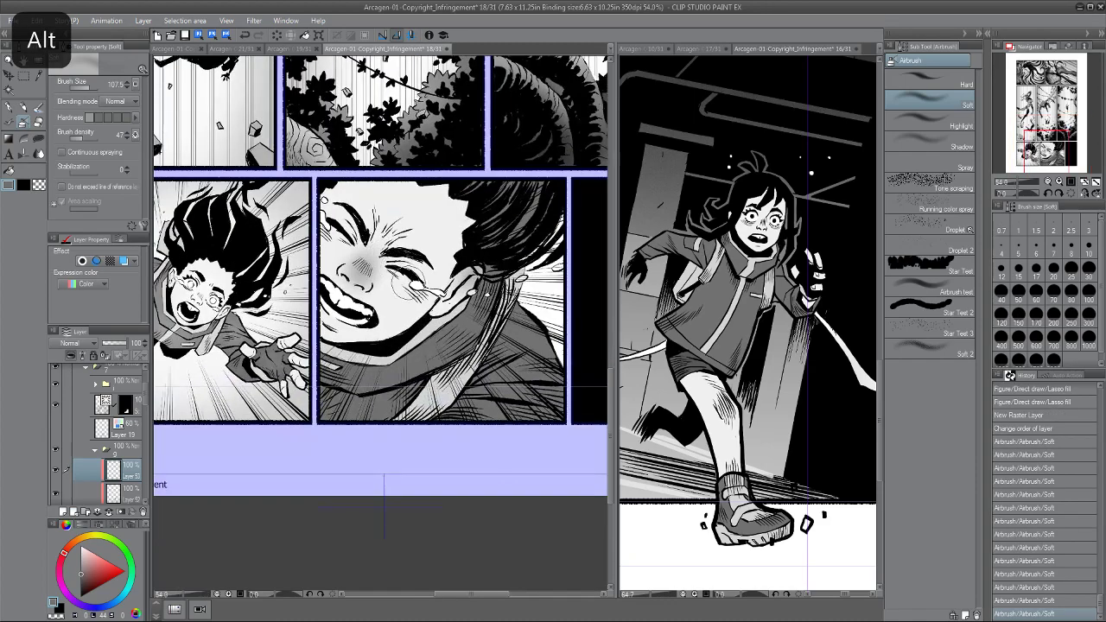
mouse_move(420, 295)
mouse_down()
mouse_move(391, 276)
mouse_move(409, 288)
mouse_up()
drag(333, 230, 329, 241)
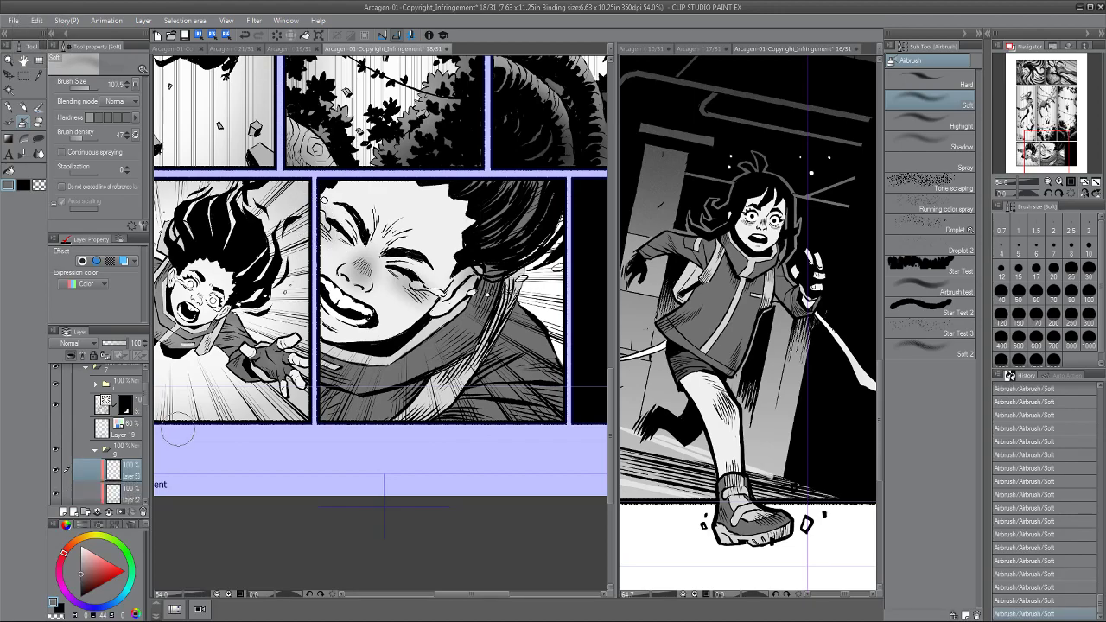
Airbrush more soft shading onto the close-up face around the eye, cheek and nose at size 107.5.
drag(145, 408, 120, 448)
drag(303, 206, 311, 221)
mouse_move(425, 304)
mouse_down()
mouse_move(388, 286)
mouse_move(428, 308)
mouse_up()
scroll(333, 247, down, 3)
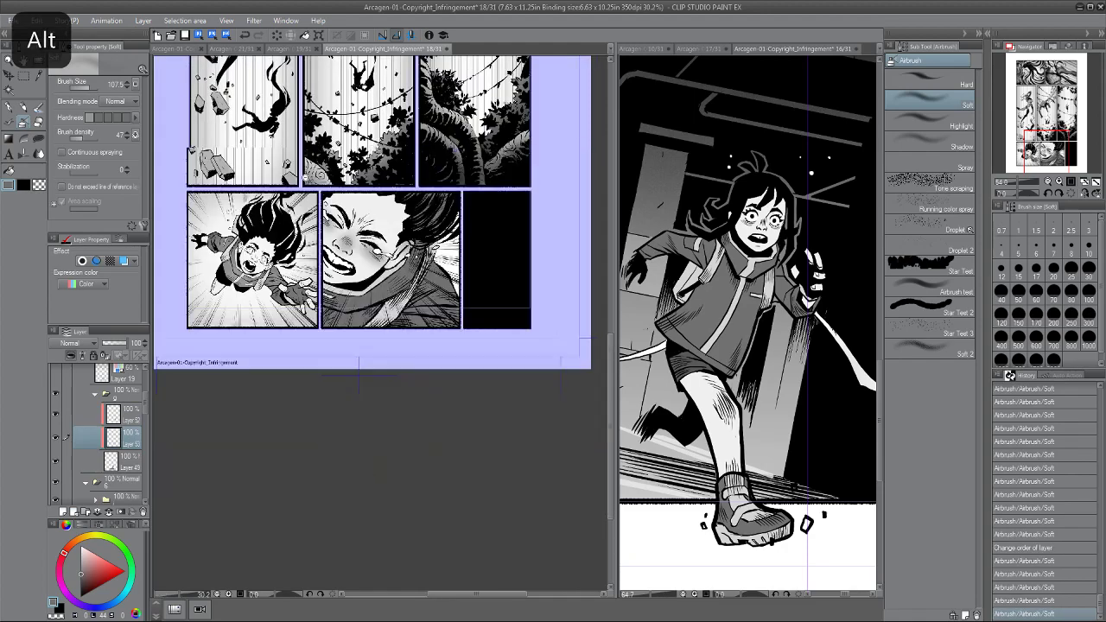
scroll(333, 221, up, 3)
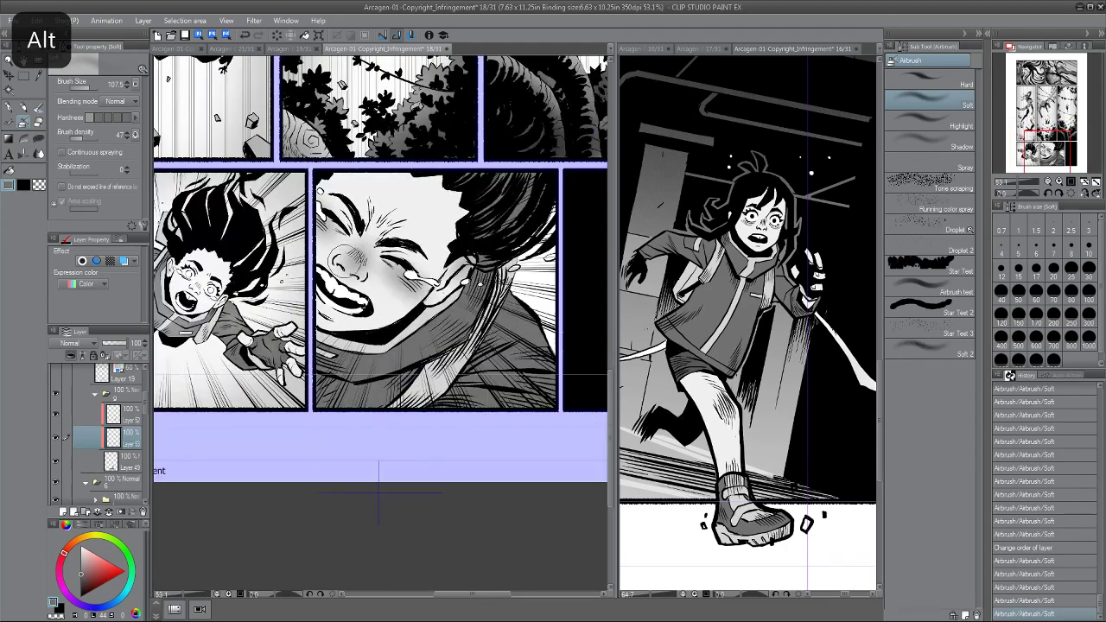
drag(356, 270, 342, 258)
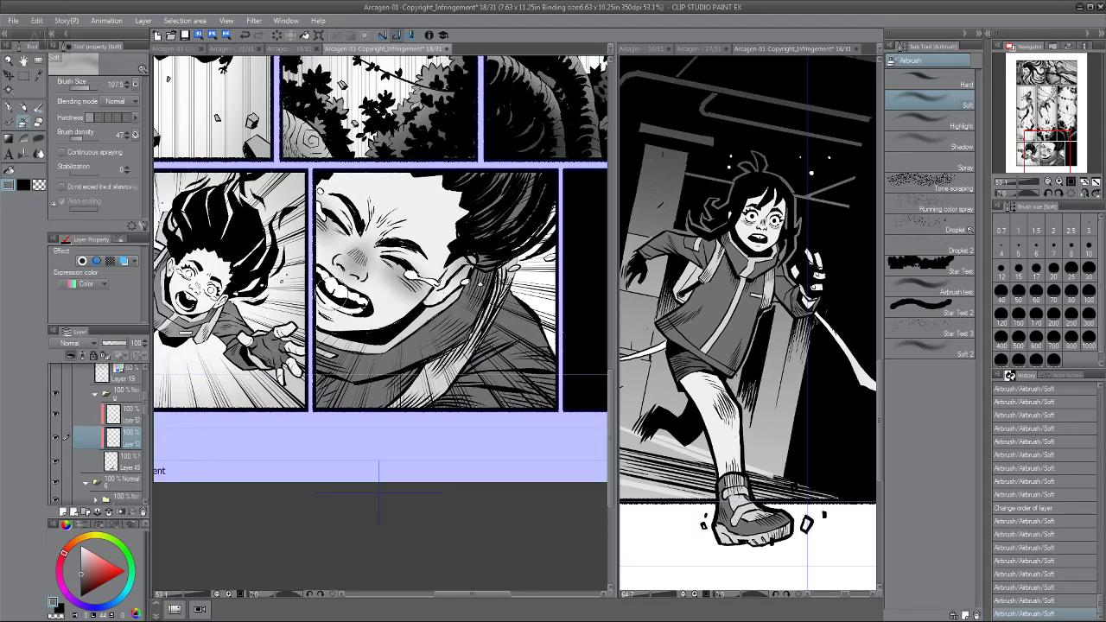
Reduce the Soft airbrush to size 63.7 and shade the chin and the area around the open mouth.
key(bracketright)
key(bracketleft)
key(bracketleft)
key(bracketleft)
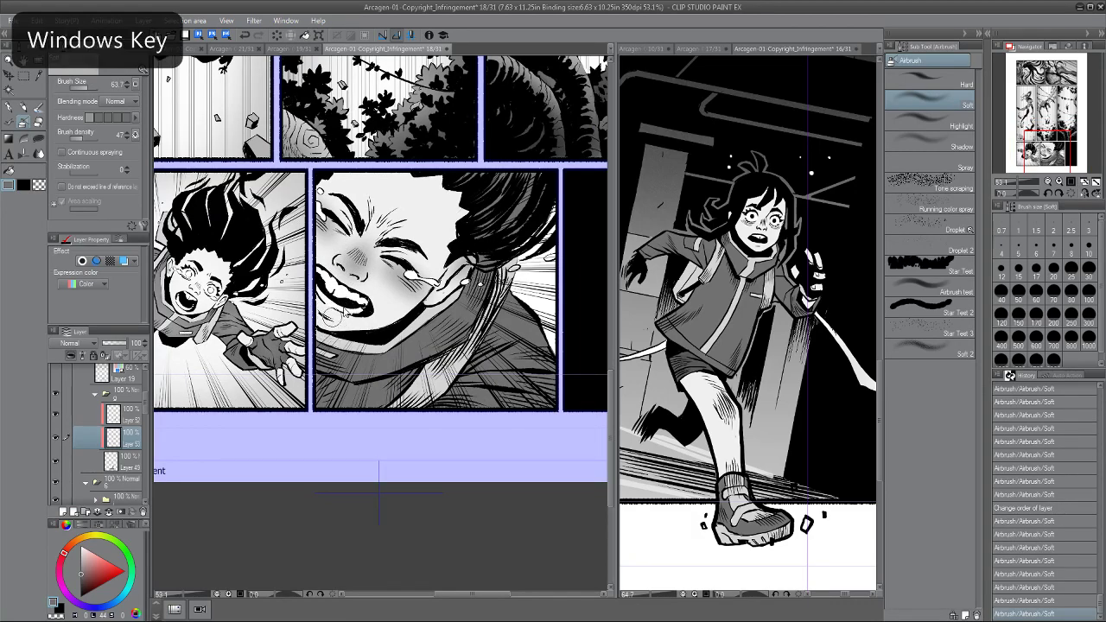
mouse_move(322, 303)
mouse_down()
mouse_move(345, 315)
mouse_move(323, 305)
mouse_up()
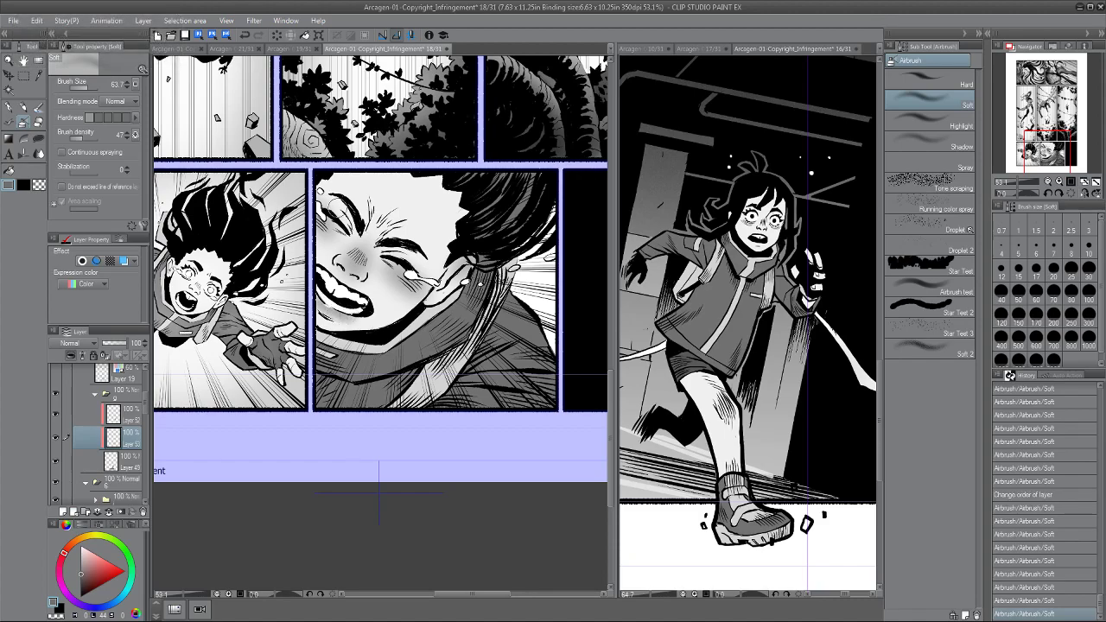
drag(311, 237, 285, 215)
key(BackSpace)
drag(308, 252, 336, 261)
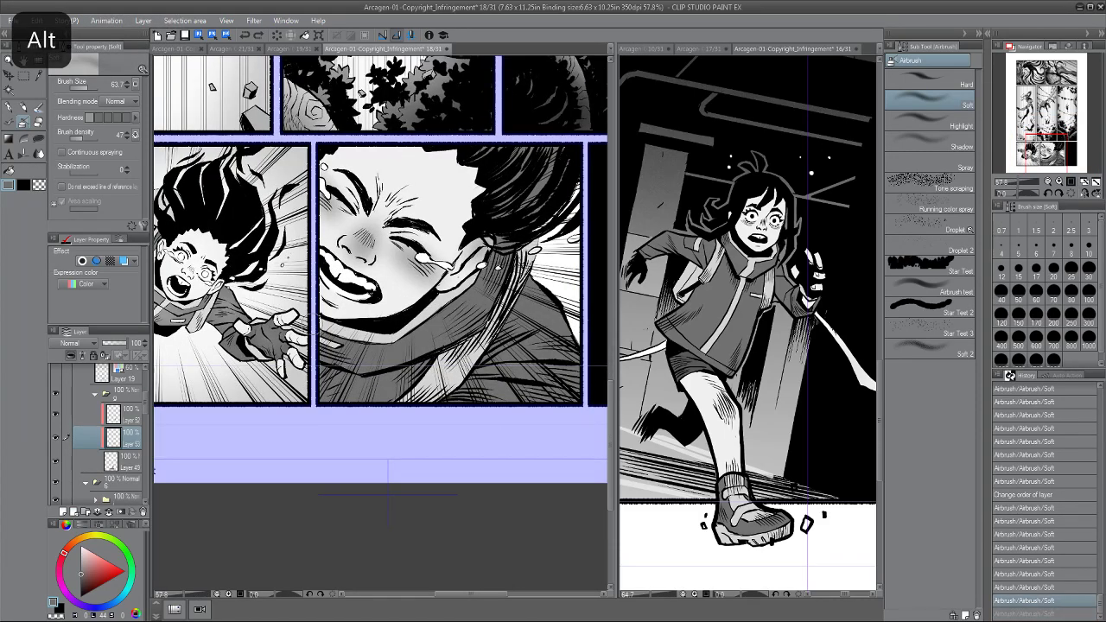
scroll(326, 294, up, 3)
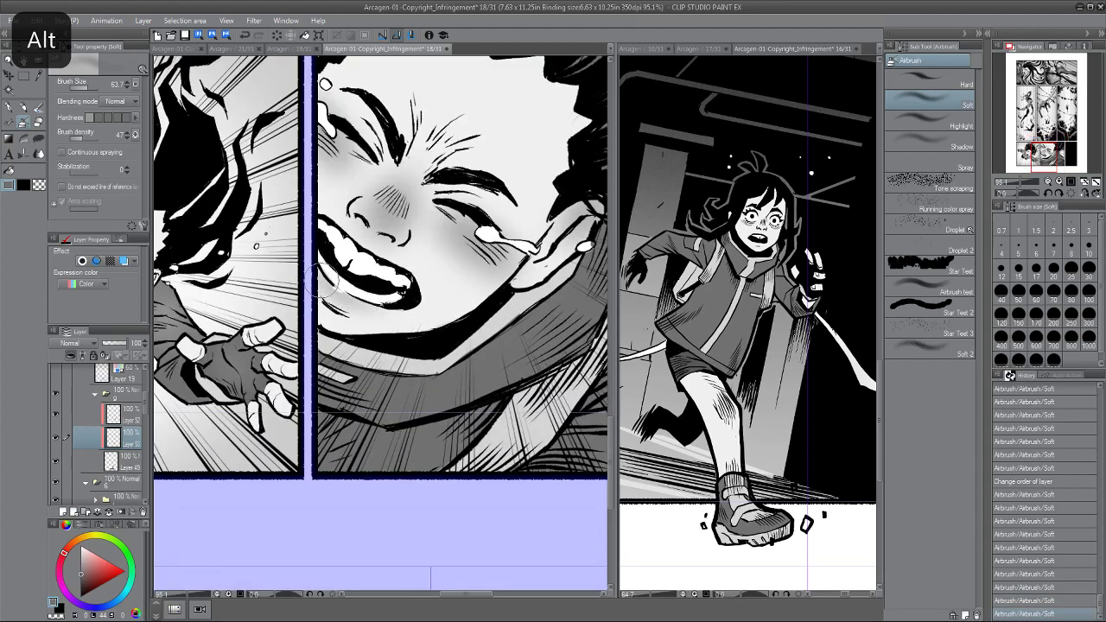
scroll(328, 276, down, 3)
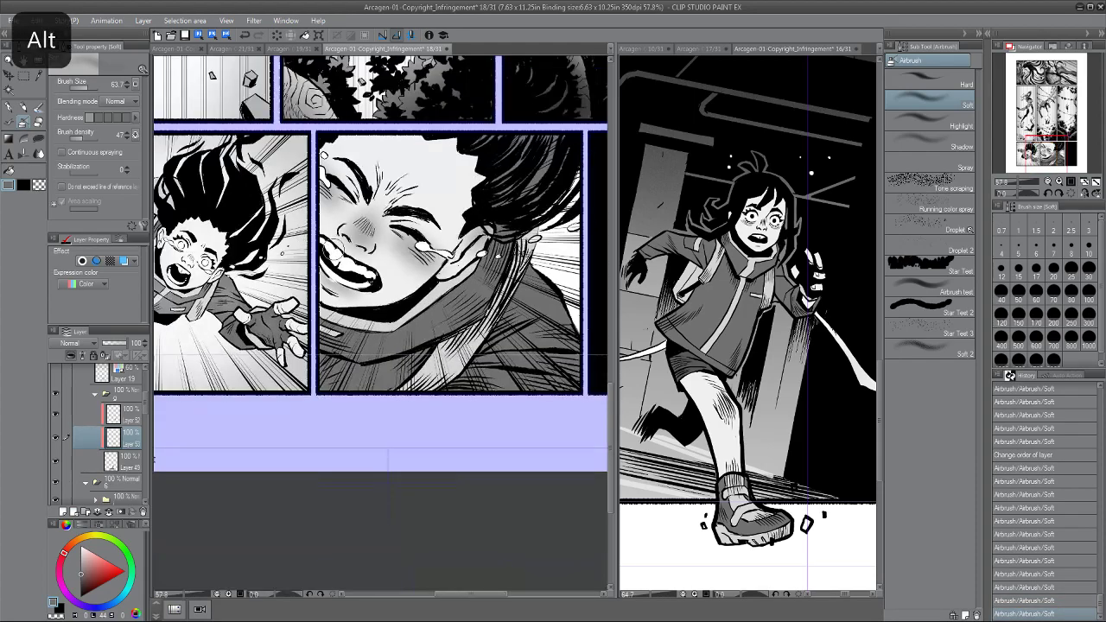
drag(388, 482, 401, 489)
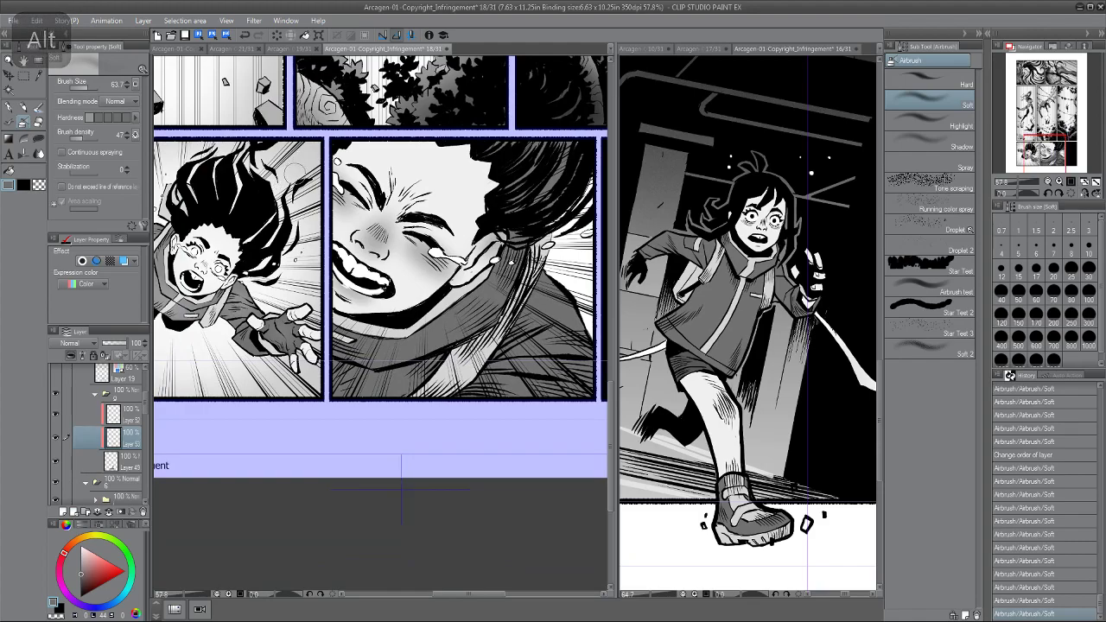
Lower the shading layer's opacity to 66% and clean up the clipped layer above it with the Hard eraser.
click(120, 344)
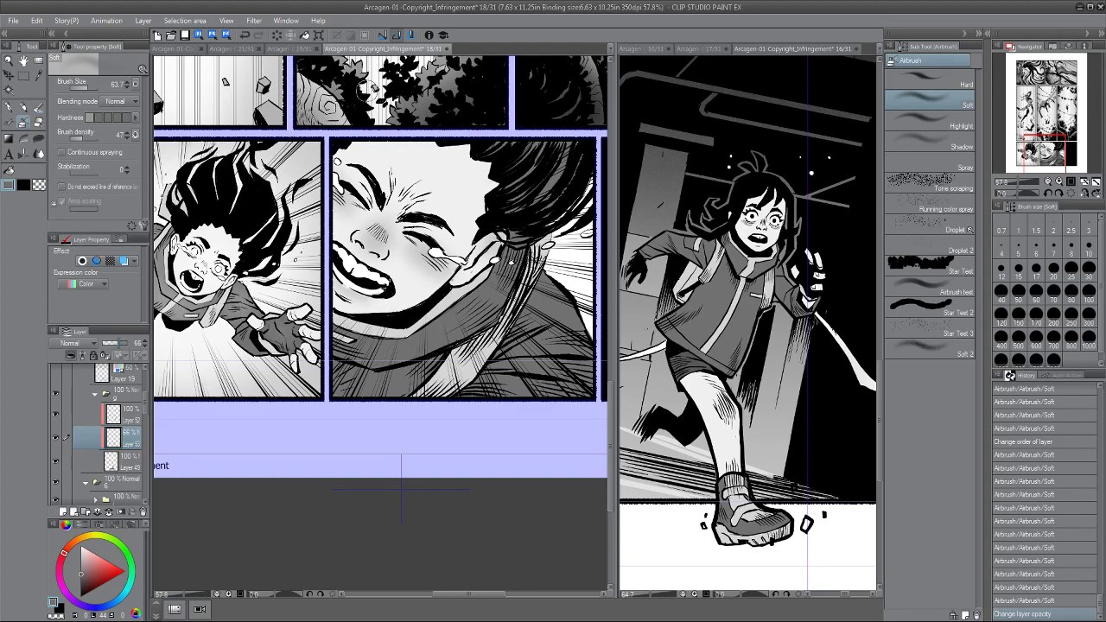
scroll(327, 251, up, 2)
key(alt+])
key(e)
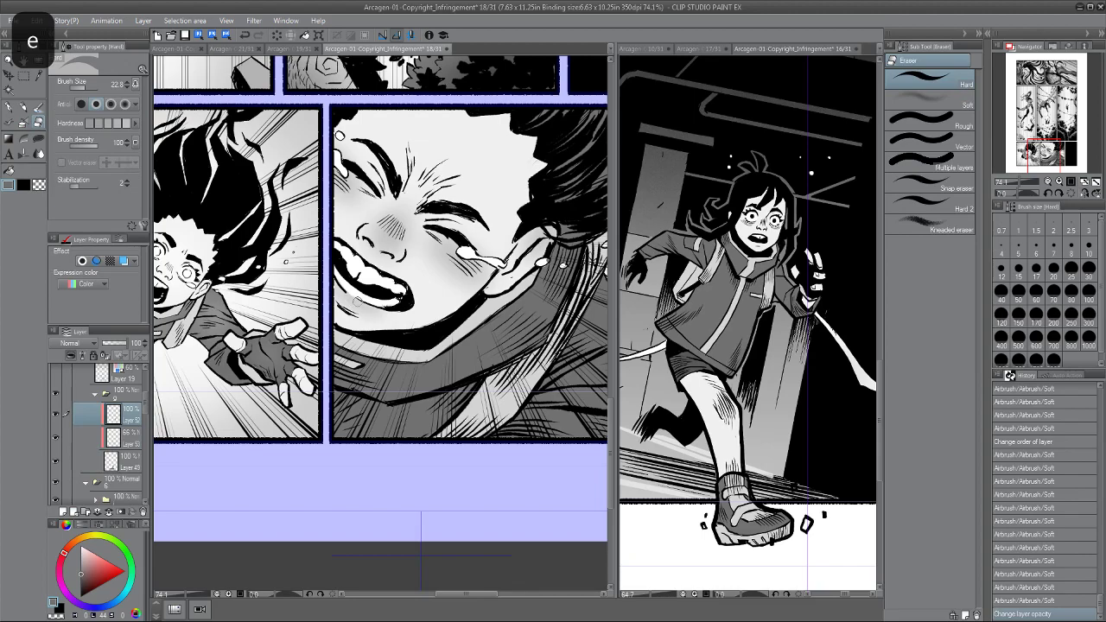
scroll(331, 281, down, 3)
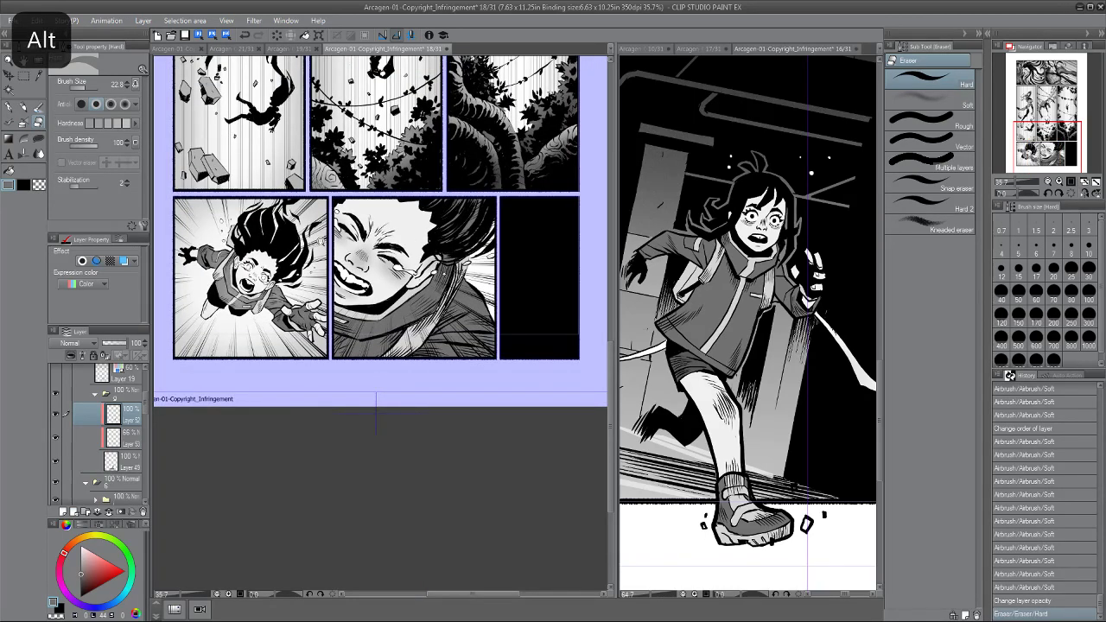
Restore the shading layer's opacity to 100% and airbrush soft shading over the brow and eyes at size 133.
scroll(380, 194, up, 2)
click(131, 430)
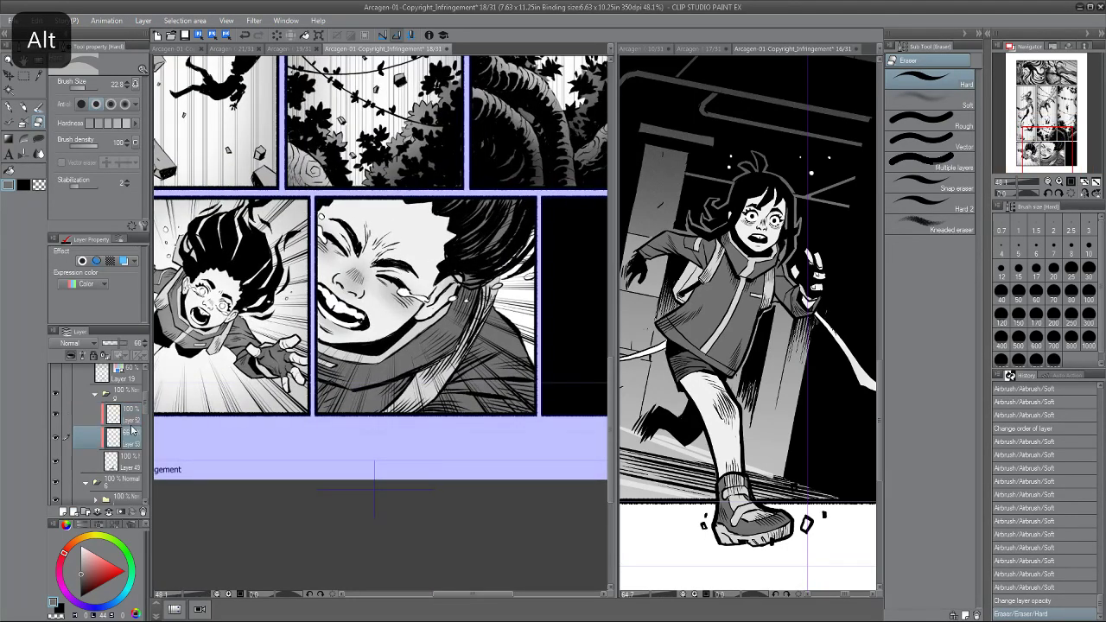
key(p)
click(130, 343)
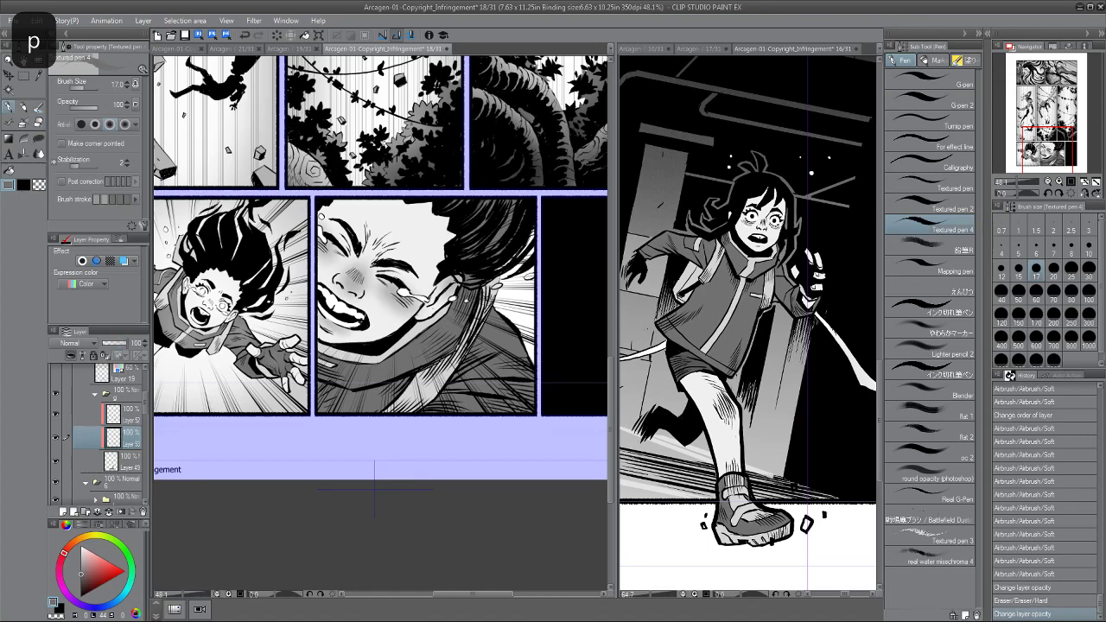
click(32, 140)
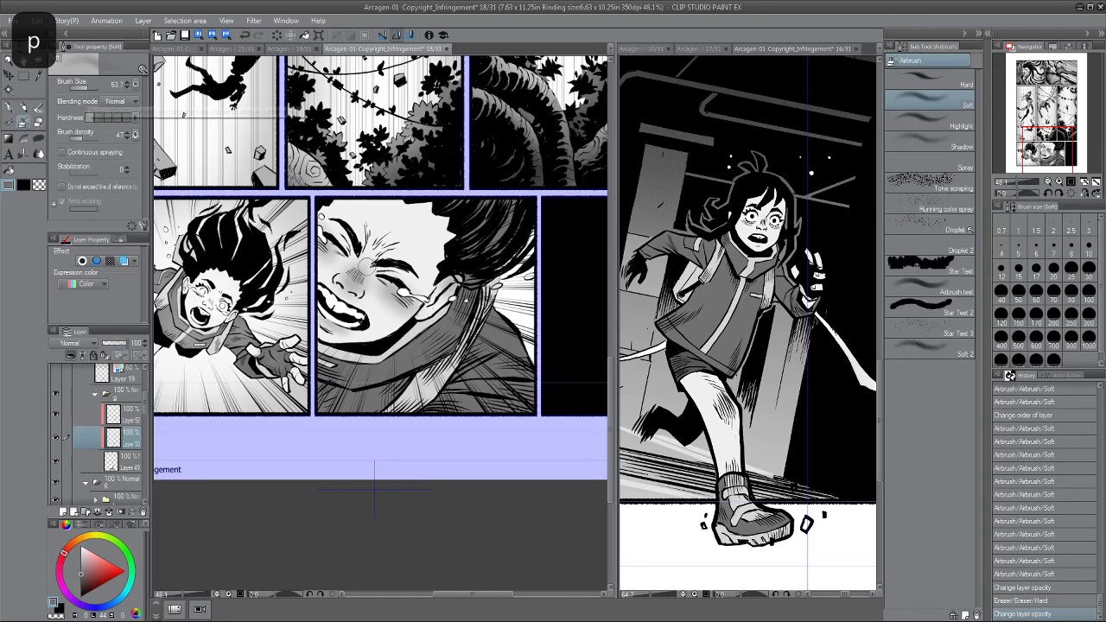
key(super)
drag(375, 245, 367, 262)
mouse_move(372, 247)
mouse_down()
mouse_move(377, 275)
mouse_move(346, 248)
mouse_up()
drag(346, 230, 338, 233)
drag(395, 262, 365, 265)
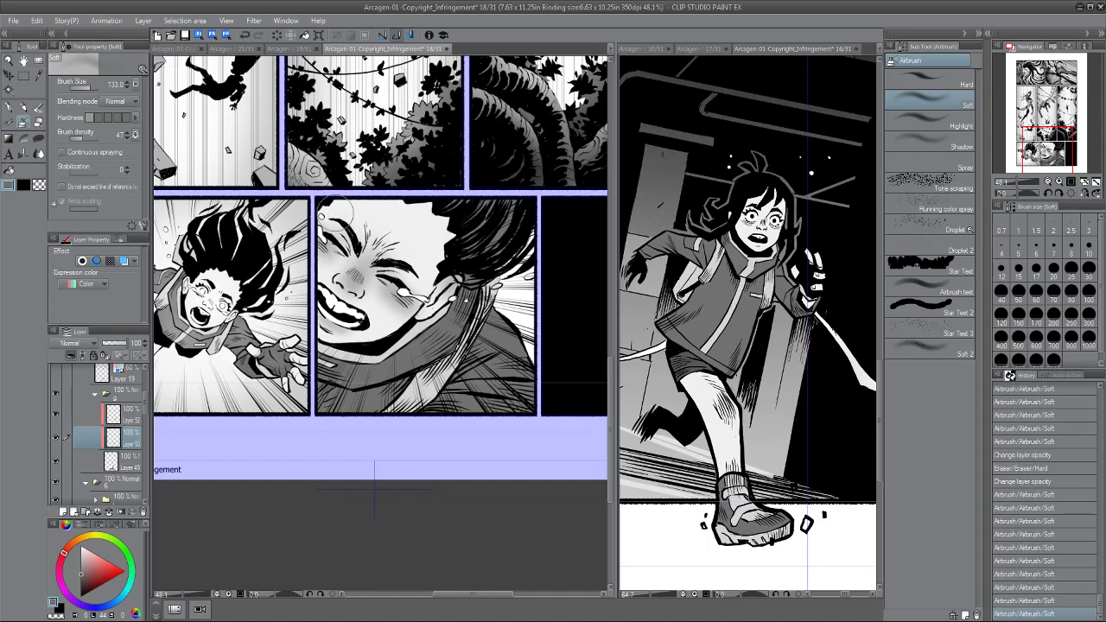
Spread broad soft shading across the forehead and face with the Soft airbrush at size 275.4.
scroll(336, 235, down, 6)
scroll(331, 241, up, 6)
mouse_move(390, 216)
mouse_down()
mouse_move(376, 233)
mouse_move(386, 243)
mouse_up()
mouse_move(377, 237)
mouse_down()
mouse_move(360, 249)
mouse_move(386, 262)
mouse_move(379, 231)
mouse_move(369, 234)
mouse_up()
scroll(337, 231, down, 2)
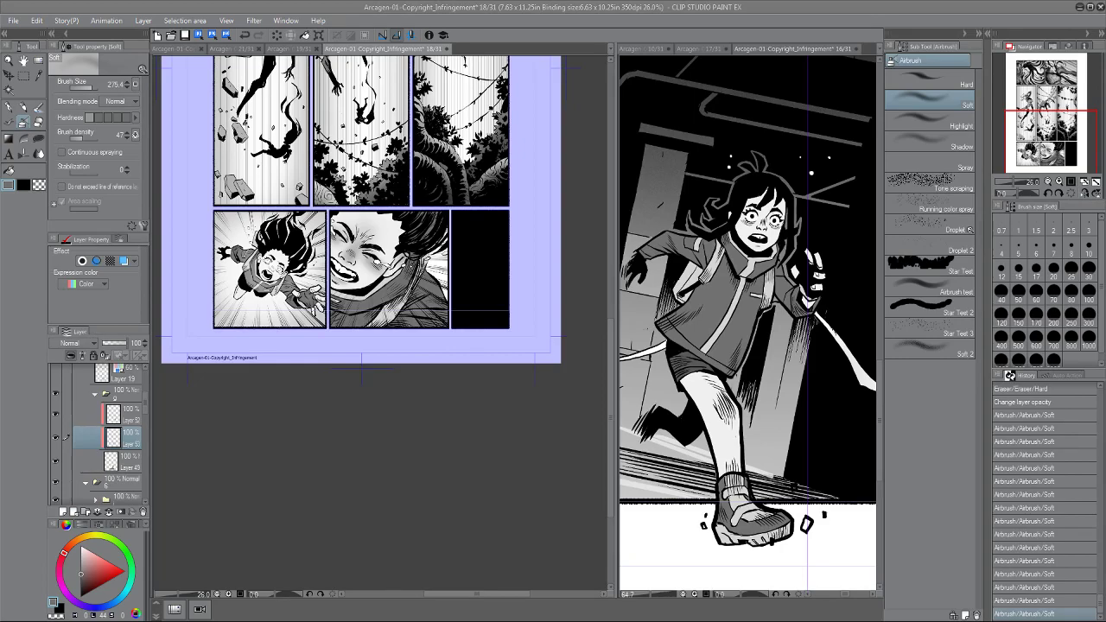
key(alt)
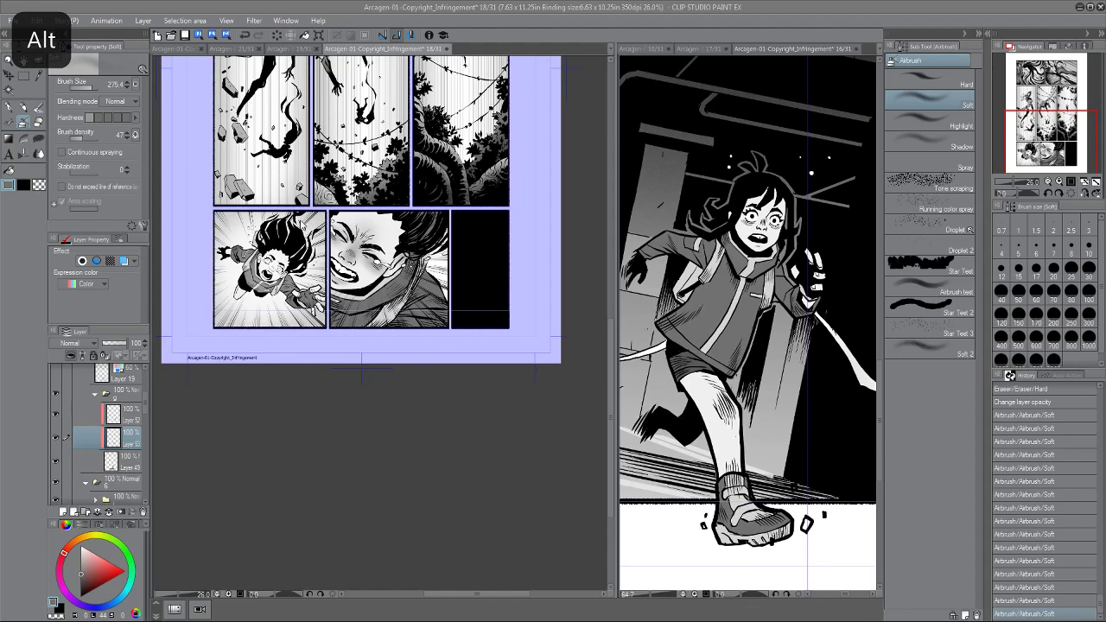
drag(615, 122, 617, 122)
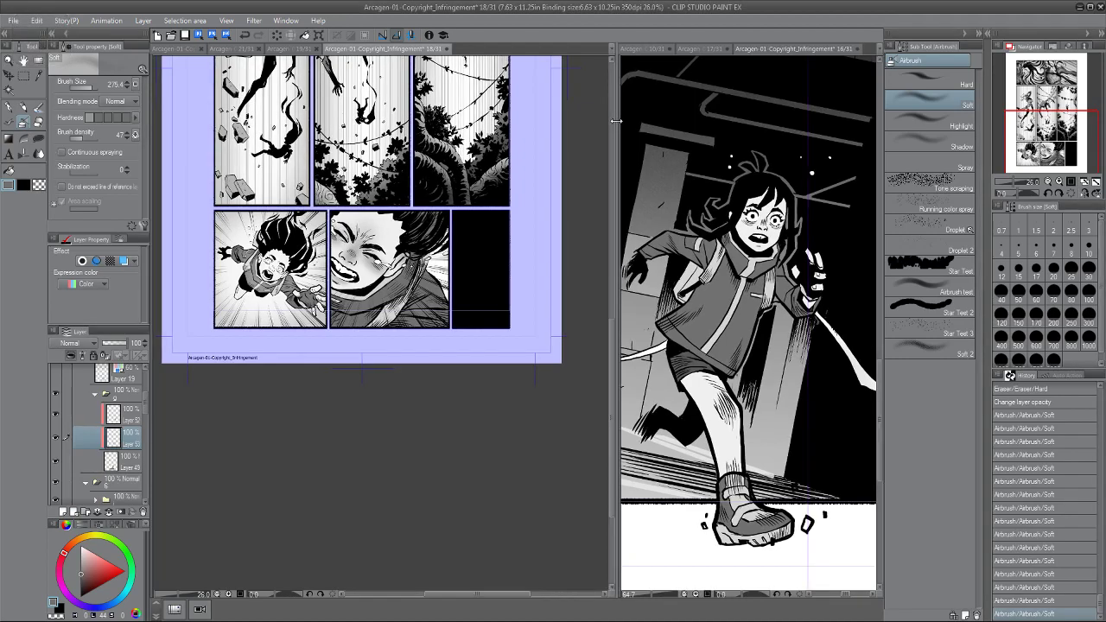
click(626, 119)
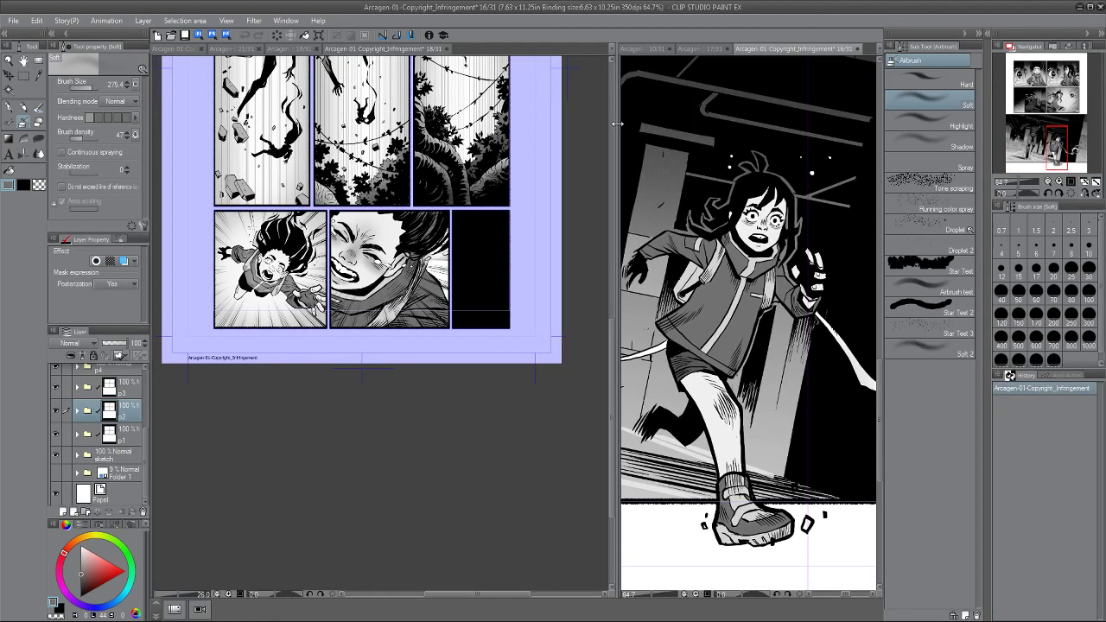
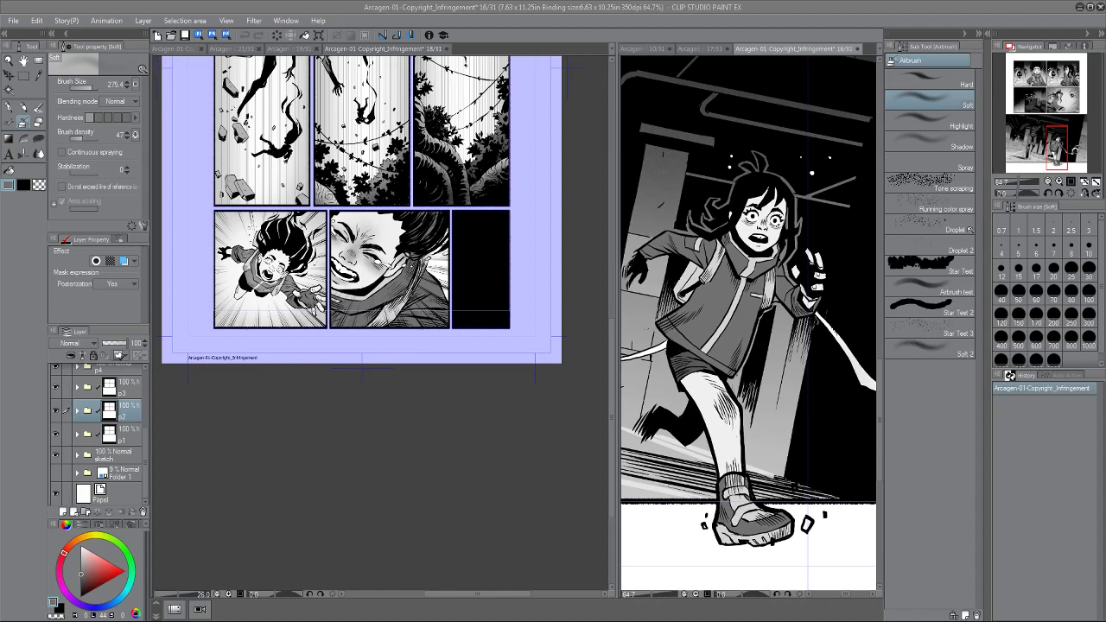
click(336, 52)
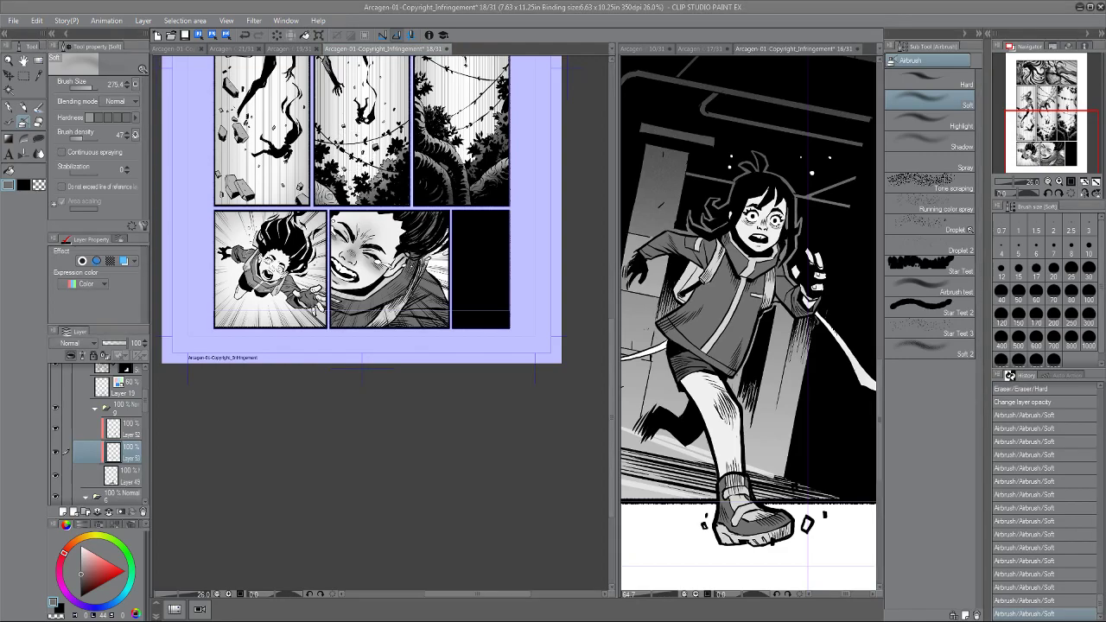
Thin out the face shading with the Soft eraser at size 58.3 and lower that layer's opacity to 59%.
scroll(323, 204, up, 5)
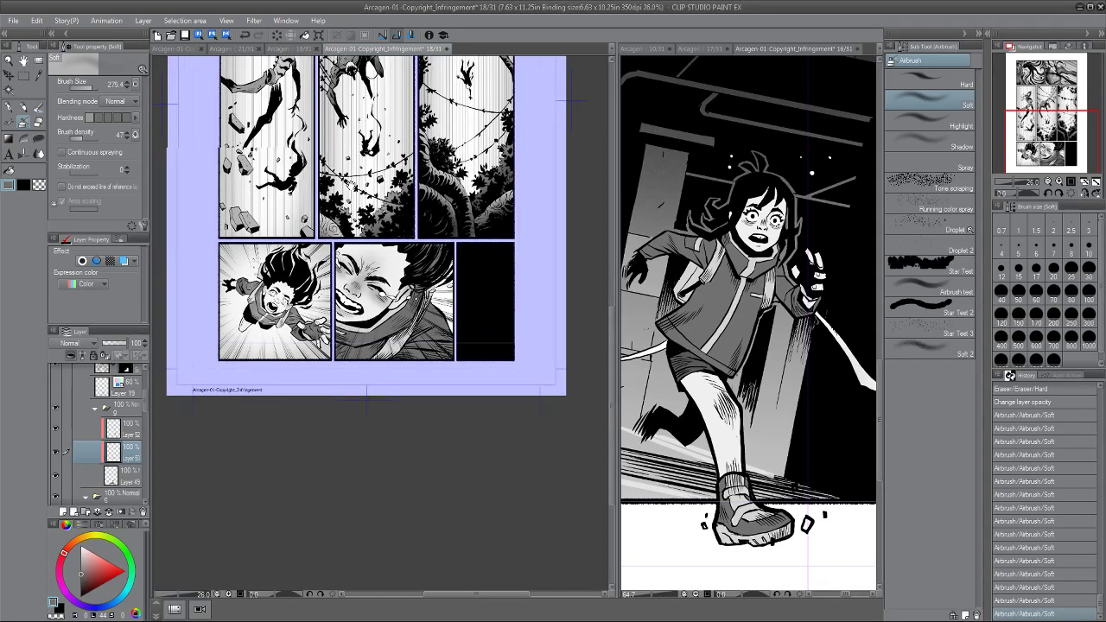
scroll(371, 294, up, 2)
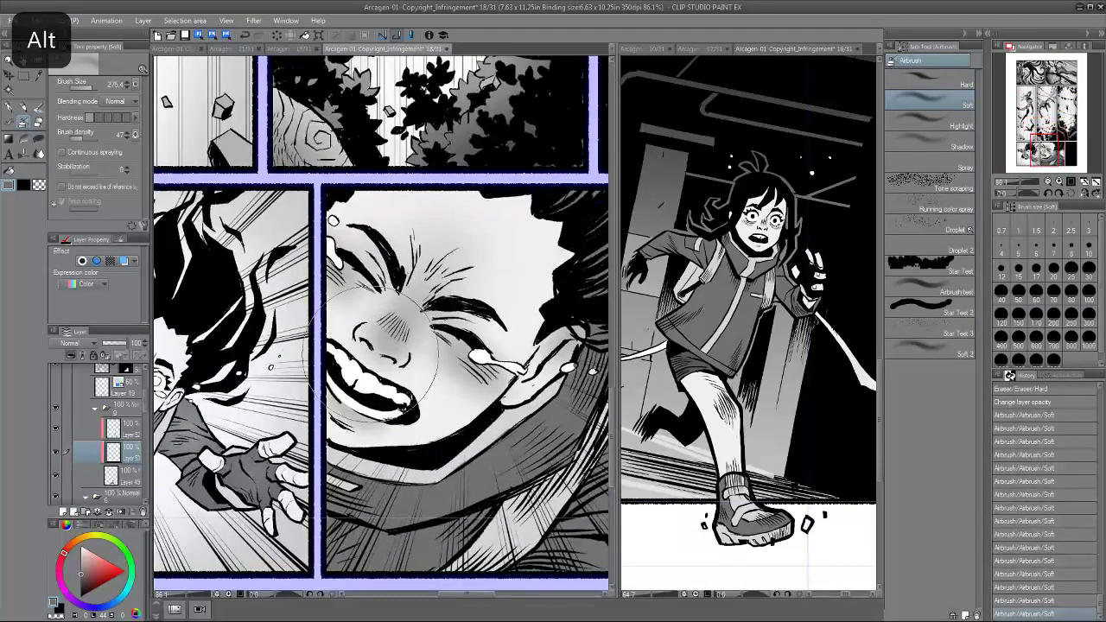
key(e)
click(903, 104)
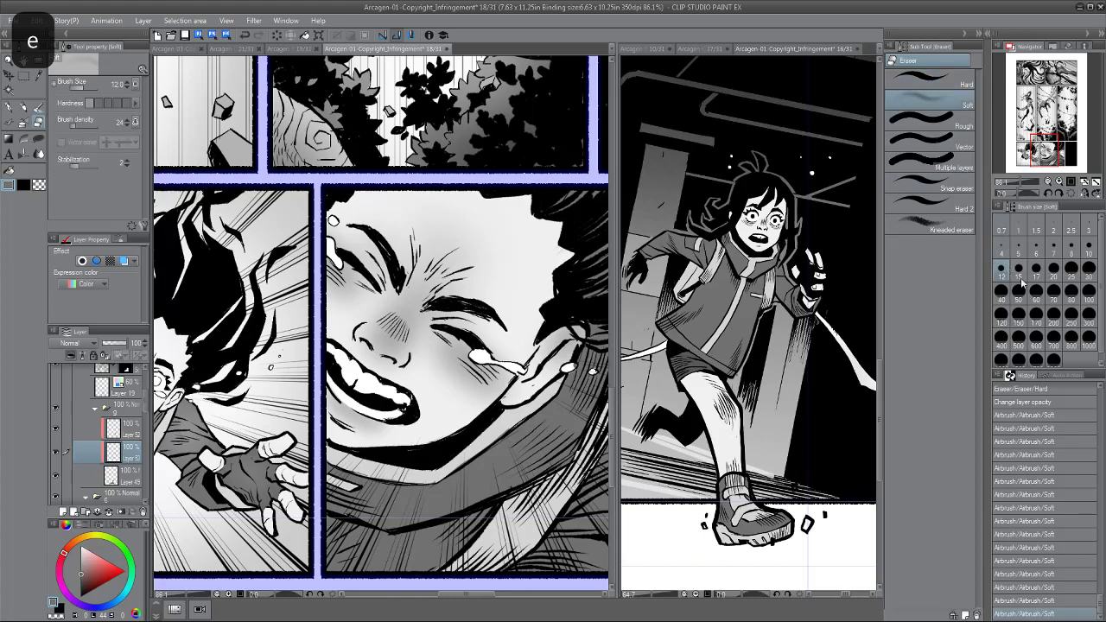
mouse_move(369, 358)
mouse_down()
mouse_move(415, 366)
mouse_move(425, 356)
mouse_up()
drag(336, 325, 380, 357)
mouse_move(380, 356)
mouse_down()
mouse_move(367, 344)
mouse_move(374, 355)
mouse_up()
click(347, 325)
click(322, 296)
scroll(396, 534, down, 3)
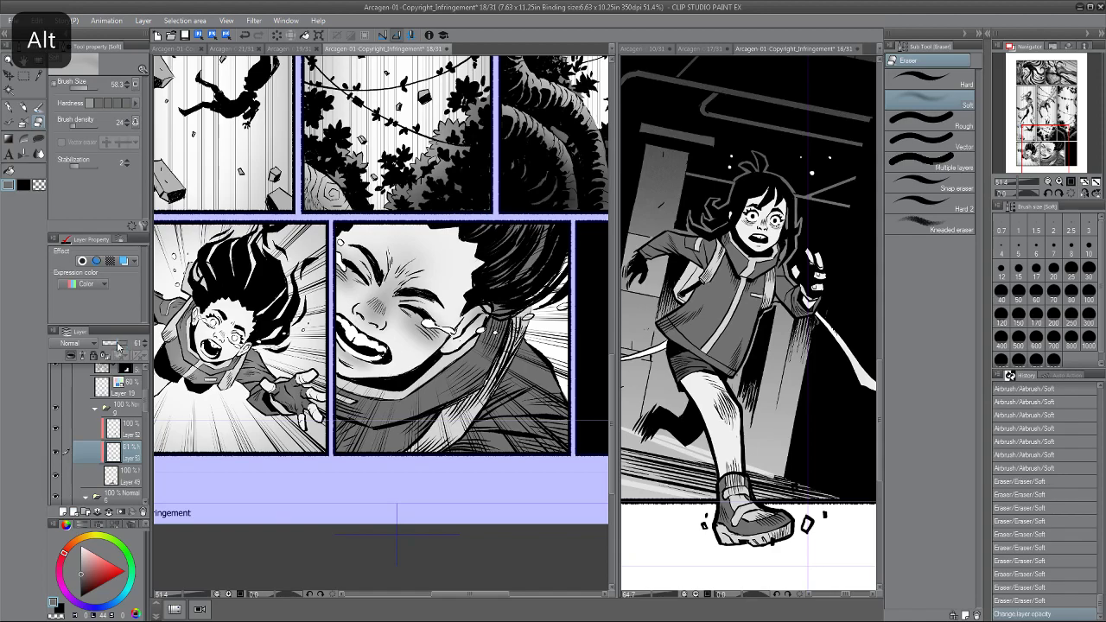
scroll(396, 534, down, 2)
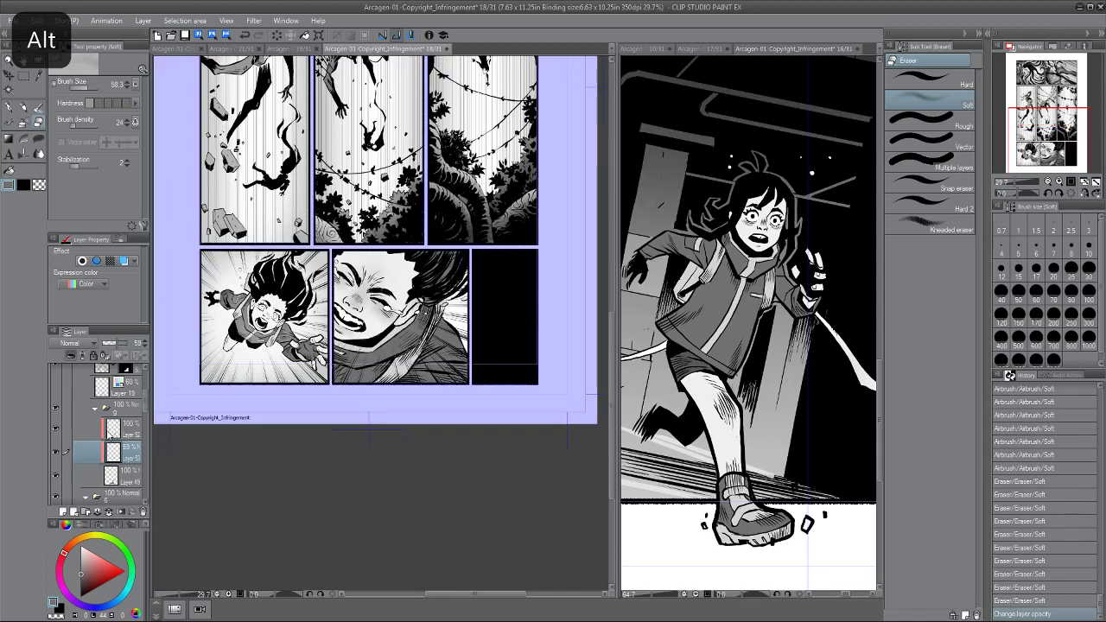
Add a new raster layer above the shading layers and clip it to the layer below.
click(62, 511)
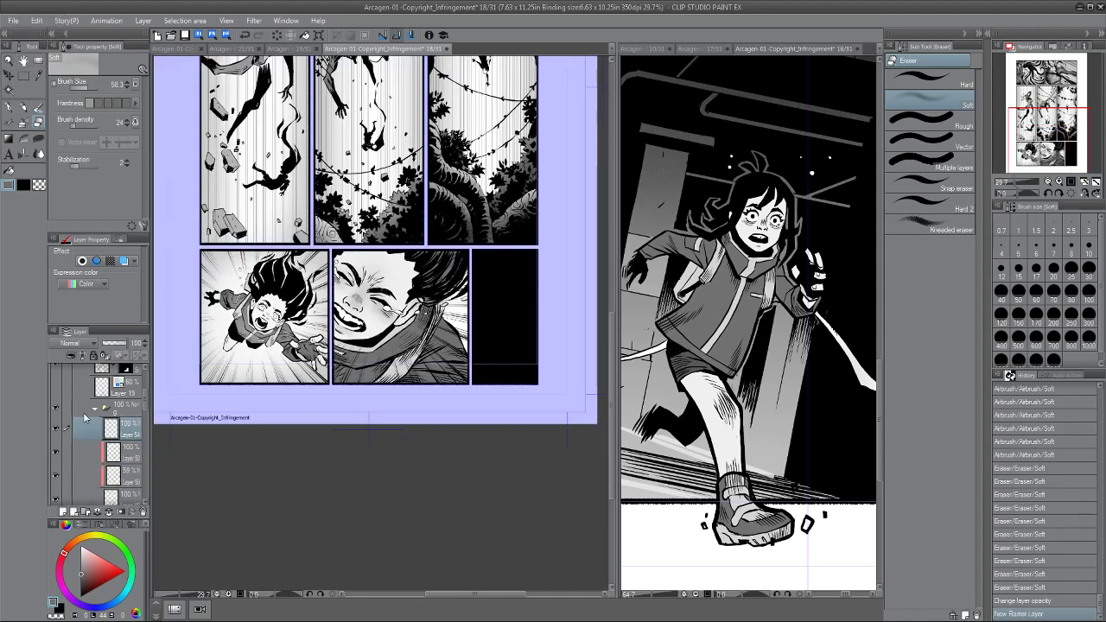
click(75, 354)
scroll(369, 427, up, 2)
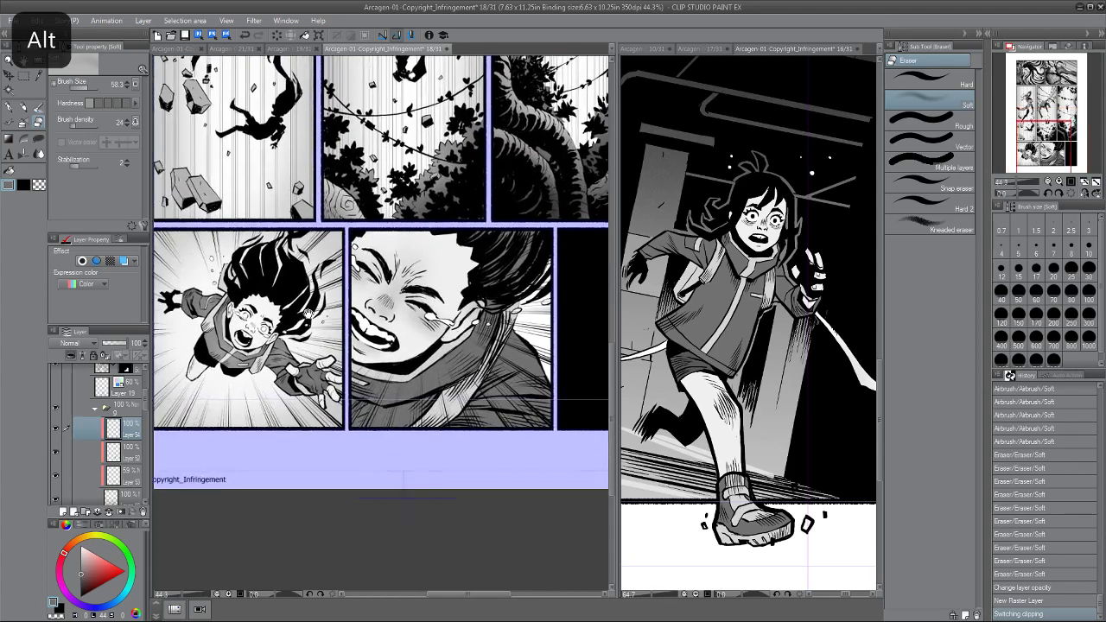
Airbrush white highlights over the nose and brow of the close-up face with the Soft airbrush at size 275.4.
key(p)
key(alt)
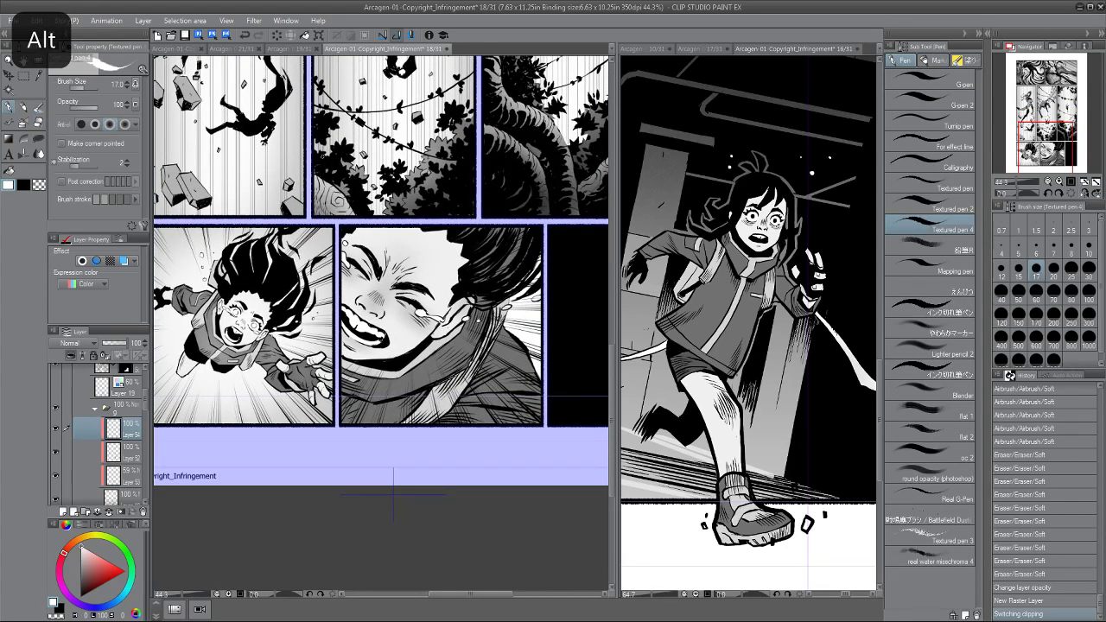
click(22, 126)
mouse_move(380, 298)
mouse_down()
mouse_move(406, 264)
mouse_move(391, 263)
mouse_move(387, 279)
mouse_up()
mouse_move(381, 286)
mouse_down()
mouse_move(408, 271)
mouse_move(394, 254)
mouse_up()
drag(390, 257, 391, 248)
Set the highlight layer's blending mode to Add and airbrush white light over the jacket and hair.
click(82, 343)
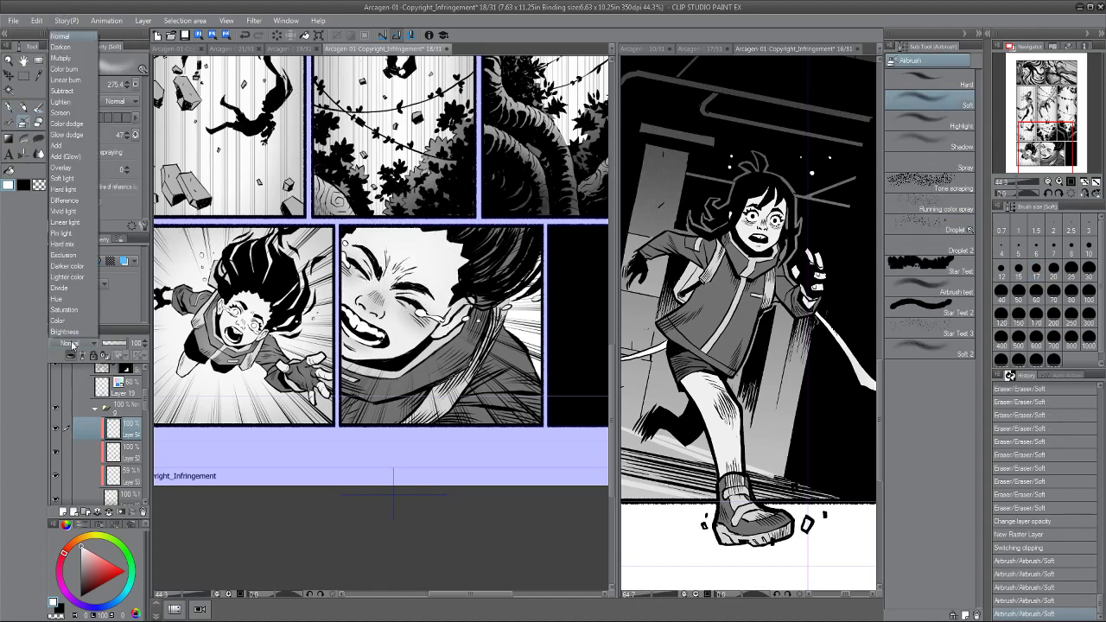
click(74, 164)
mouse_move(499, 369)
mouse_down()
mouse_move(484, 375)
mouse_move(493, 385)
mouse_move(431, 415)
mouse_up()
drag(481, 371, 511, 289)
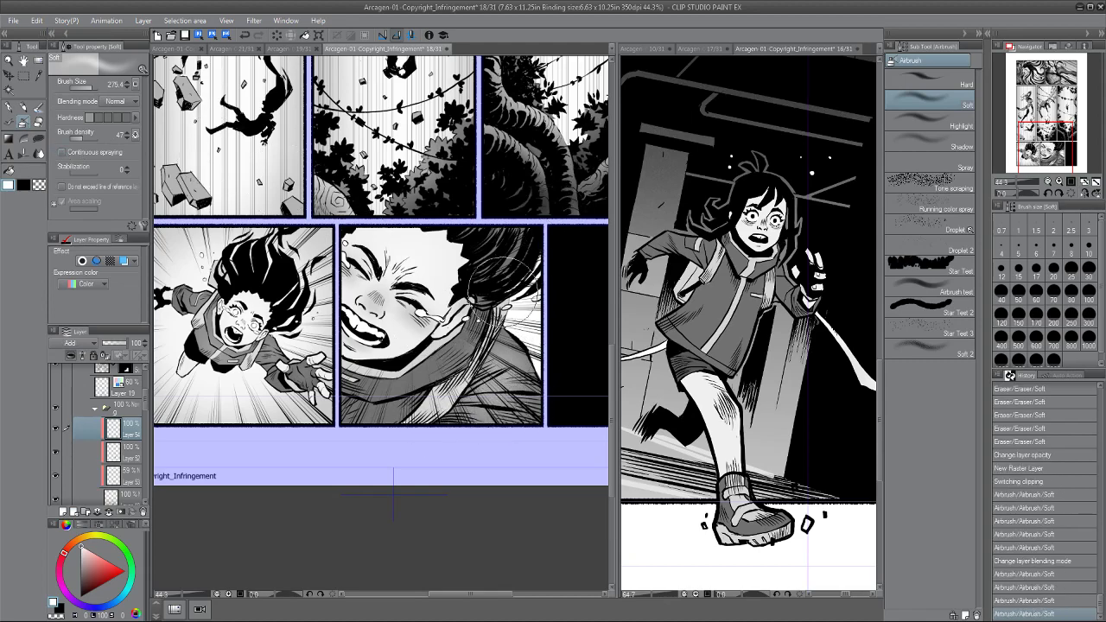
Airbrush more white highlights over the jacket, collar, cheek and forehead with the Soft airbrush at size 221.
key([)
key([)
key([)
key([)
key([)
key(])
key(])
key(])
mouse_move(464, 346)
mouse_down()
mouse_move(393, 385)
mouse_move(408, 378)
mouse_move(362, 385)
mouse_move(353, 372)
mouse_move(396, 372)
mouse_move(411, 408)
mouse_up()
drag(492, 376, 496, 361)
drag(497, 358, 493, 345)
drag(428, 298, 440, 344)
mouse_move(416, 240)
mouse_down()
mouse_move(425, 255)
mouse_move(390, 262)
mouse_move(360, 288)
mouse_up()
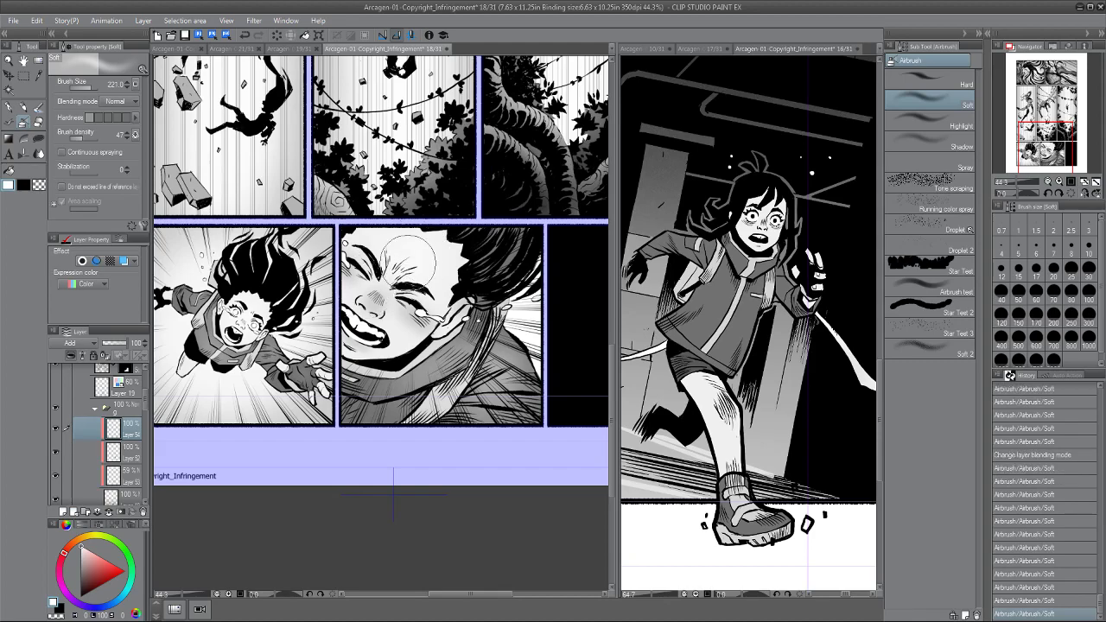
drag(329, 370, 355, 385)
mouse_move(355, 385)
mouse_down()
mouse_move(374, 379)
mouse_move(350, 364)
mouse_up()
scroll(352, 263, down, 5)
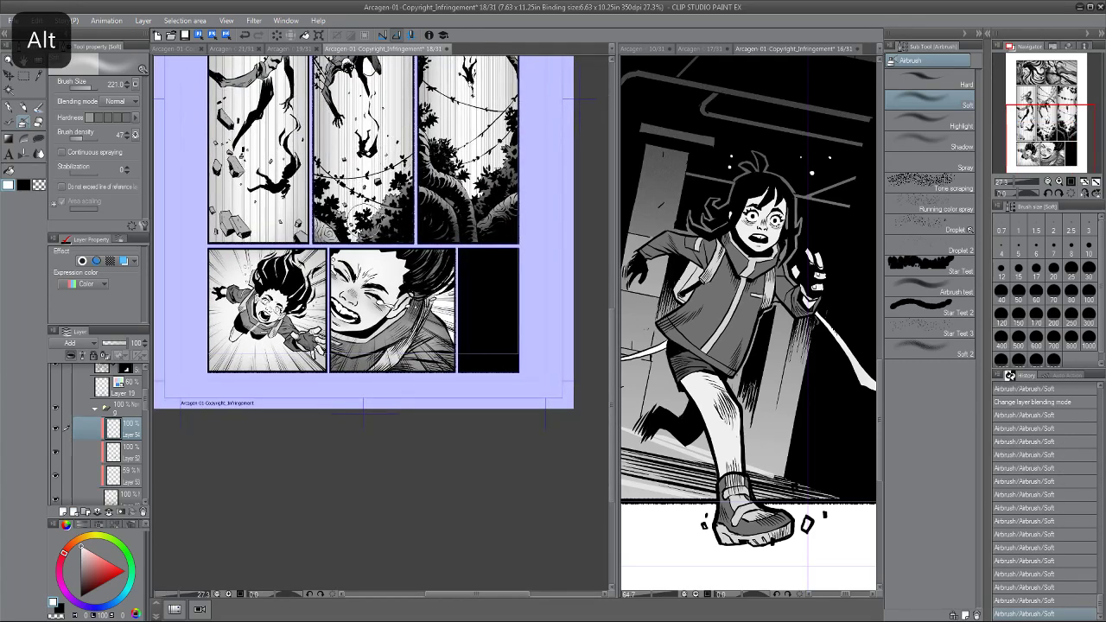
scroll(364, 232, up, 2)
scroll(344, 261, down, 3)
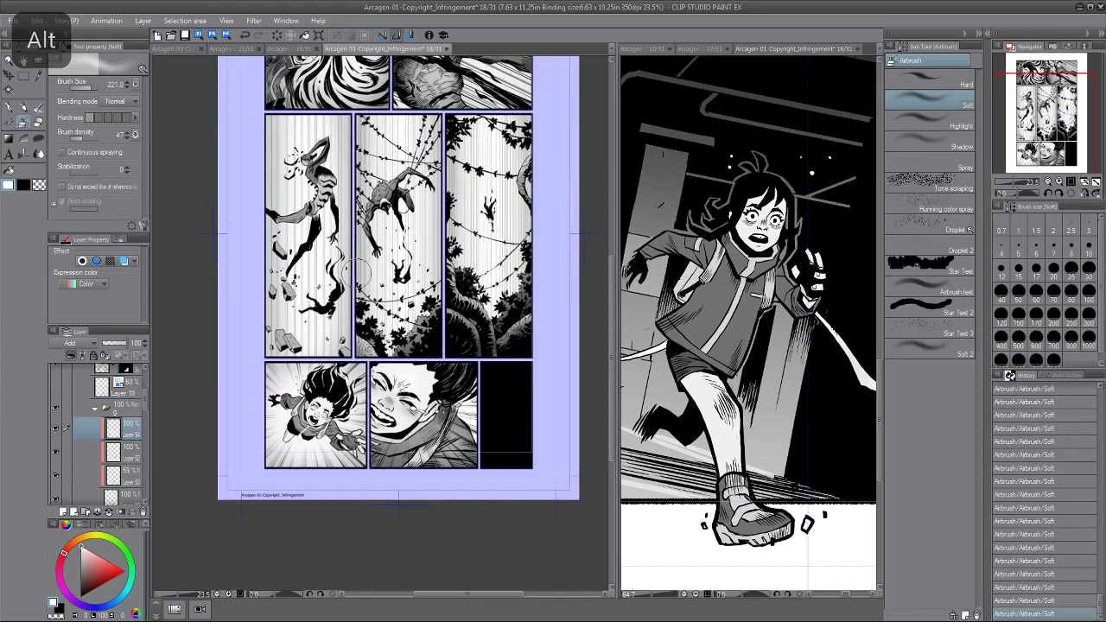
drag(273, 122, 295, 257)
scroll(295, 256, up, 2)
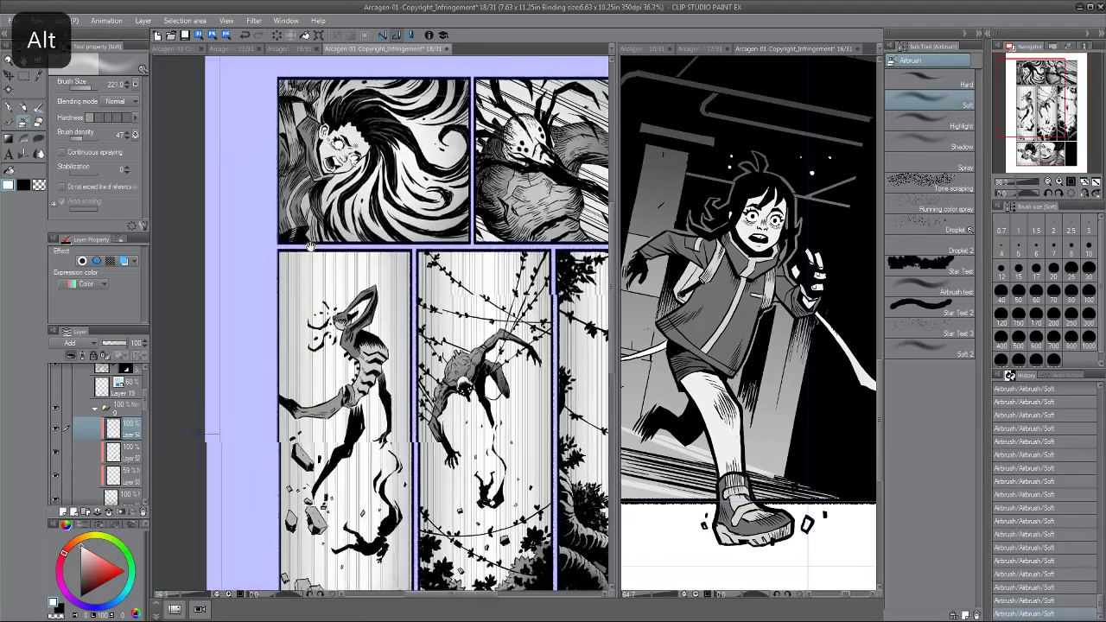
scroll(282, 247, up, 2)
drag(322, 272, 280, 212)
scroll(289, 251, down, 3)
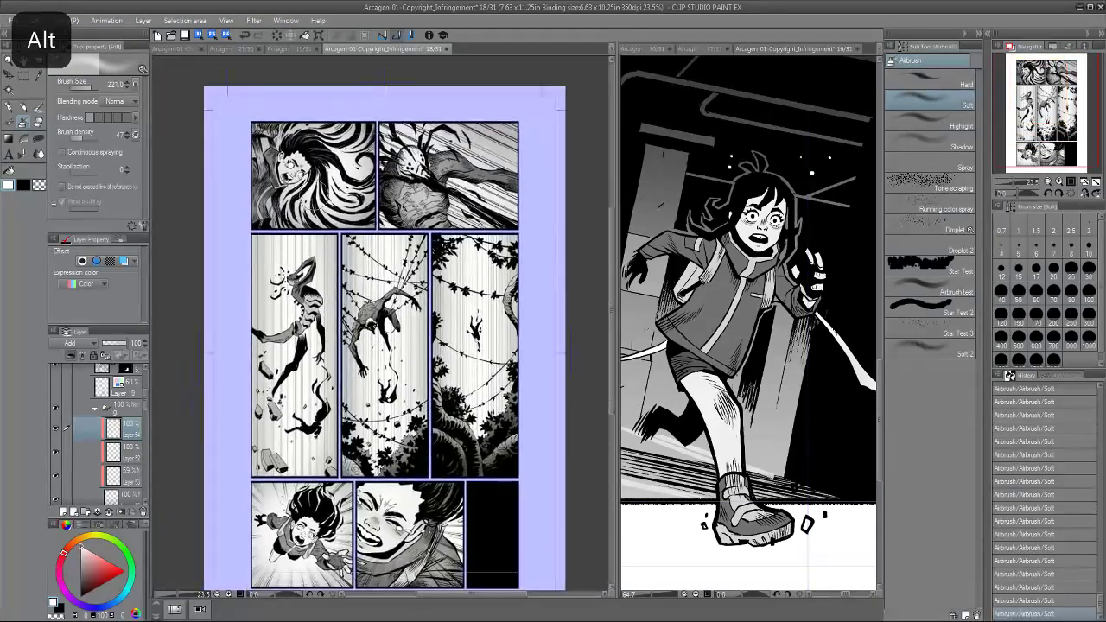
On page 17, make the fx Copy gradient map folder visible and copy it.
click(683, 48)
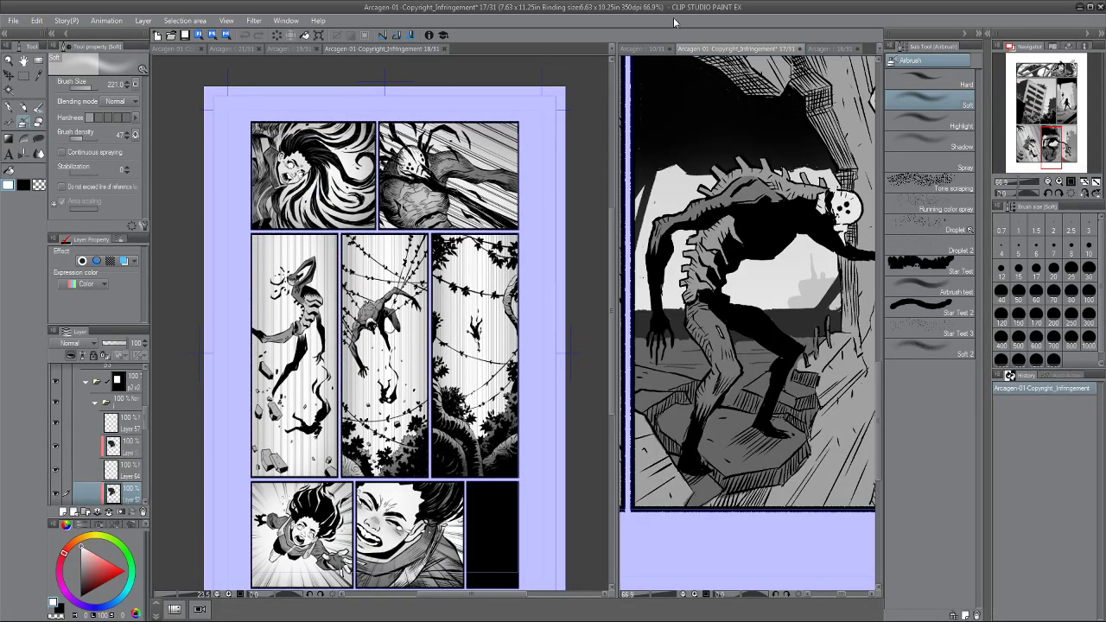
drag(145, 413, 143, 366)
click(55, 374)
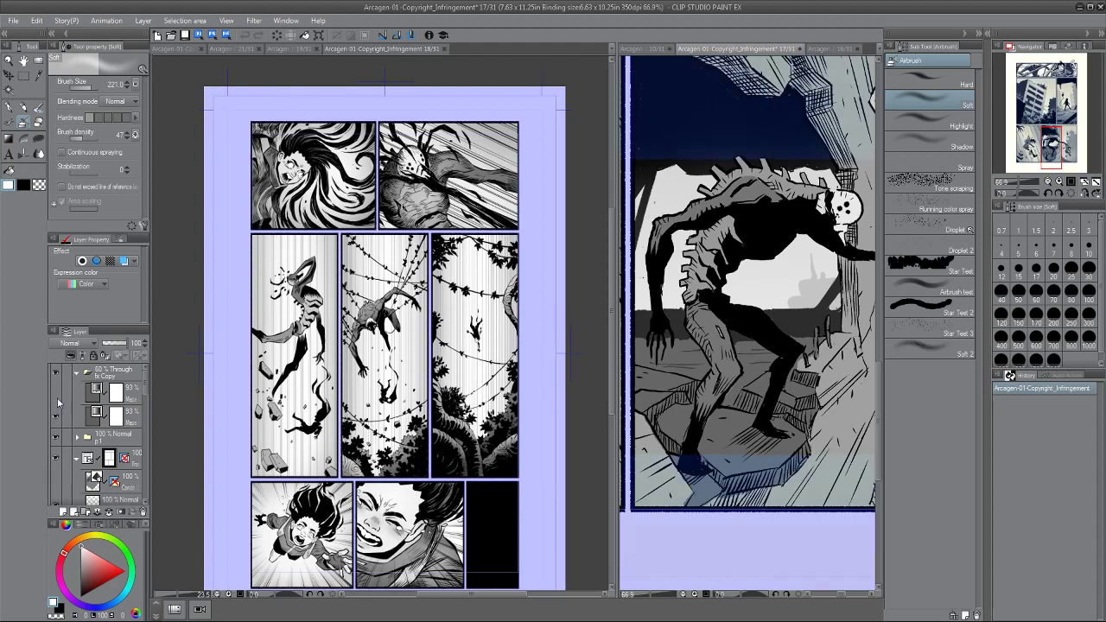
click(110, 417)
click(105, 371)
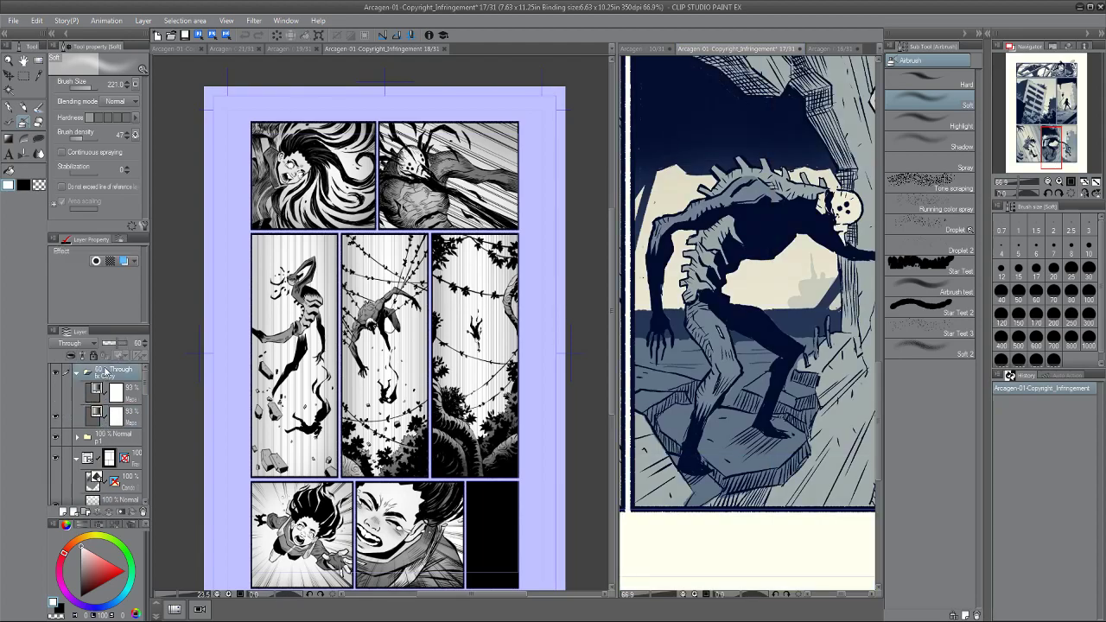
key(ctrl+a)
Paste the fx Copy folder into page 18 above Layer 30 2, at the top of the layer stack.
click(329, 48)
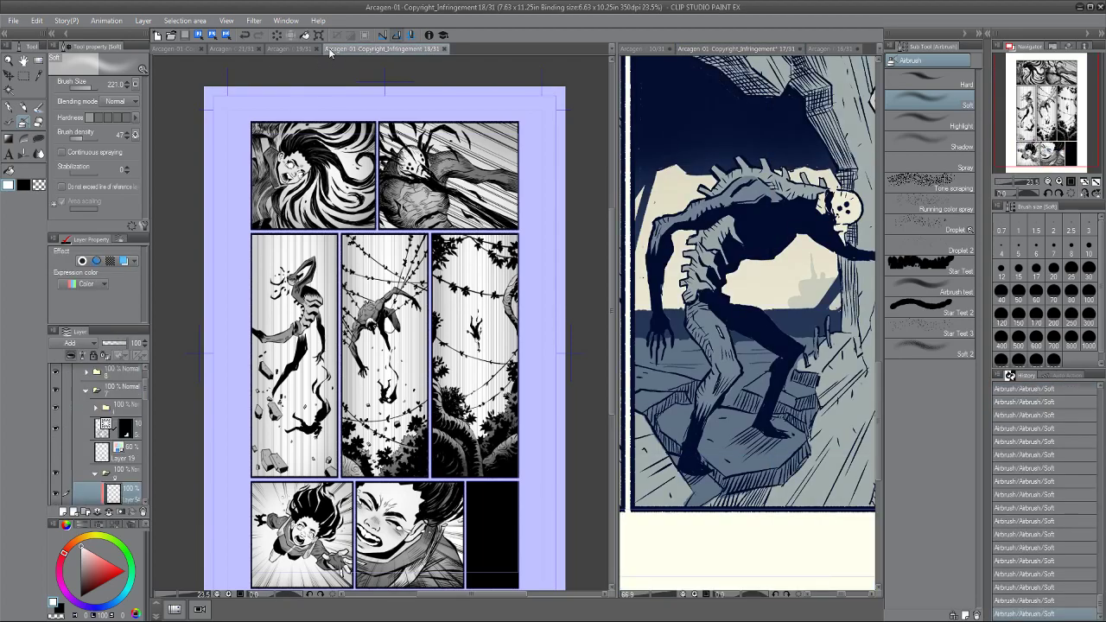
drag(144, 394, 144, 368)
click(76, 399)
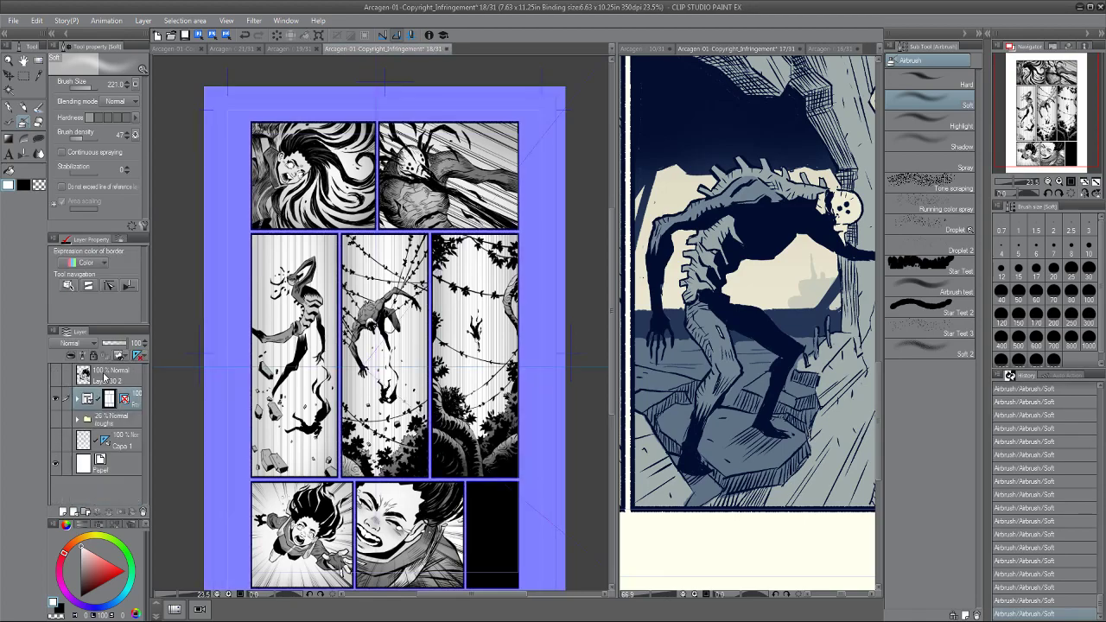
click(89, 377)
key(ctrl+v)
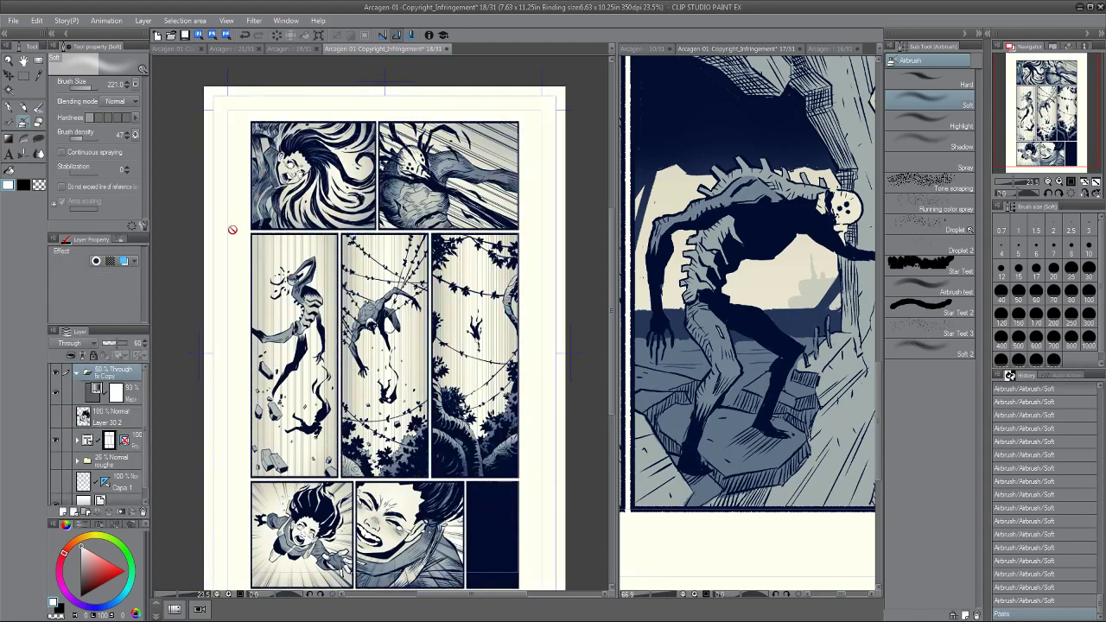
Clear the selection on page 17 and compare the full page with the tinted page 18.
drag(229, 271, 244, 200)
drag(242, 296, 235, 299)
scroll(211, 280, down, 1)
click(692, 50)
scroll(662, 222, down, 5)
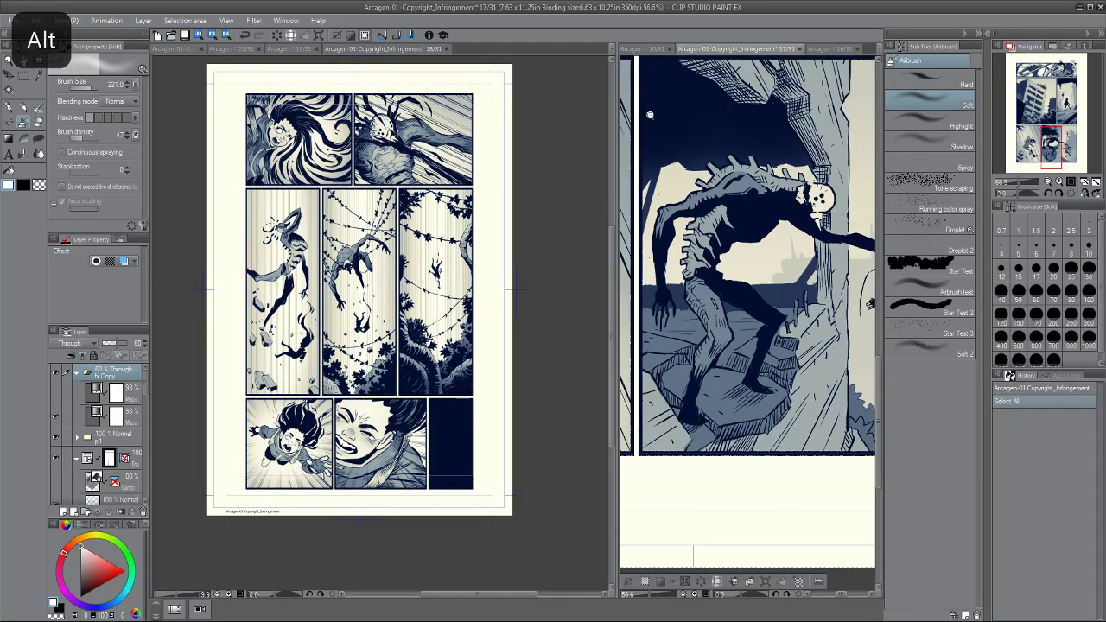
key(ctrl+d)
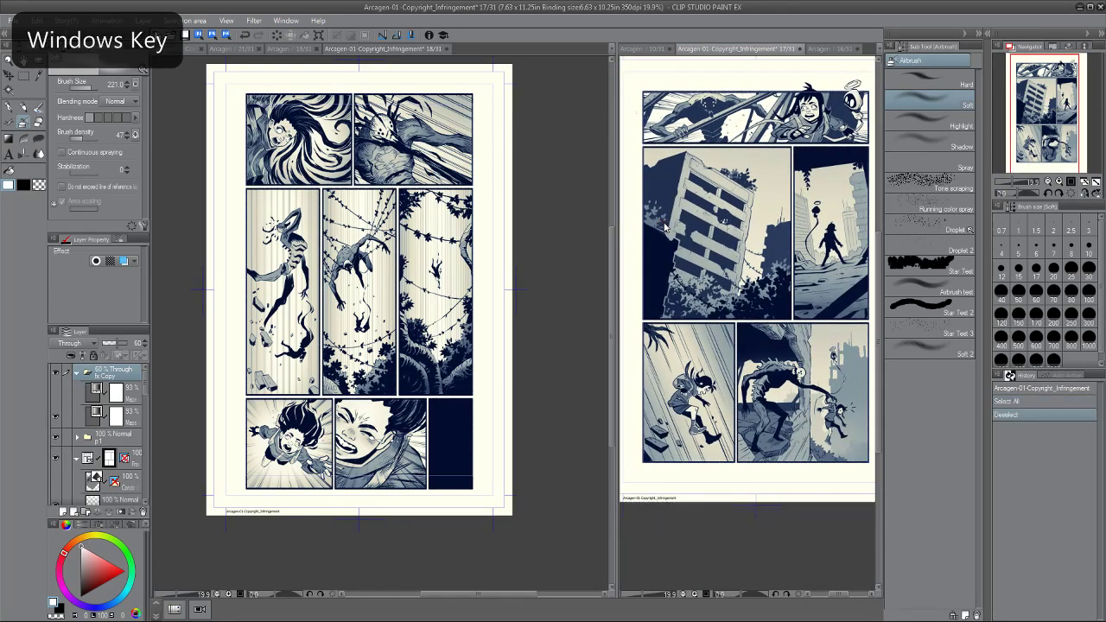
click(207, 231)
scroll(207, 230, up, 2)
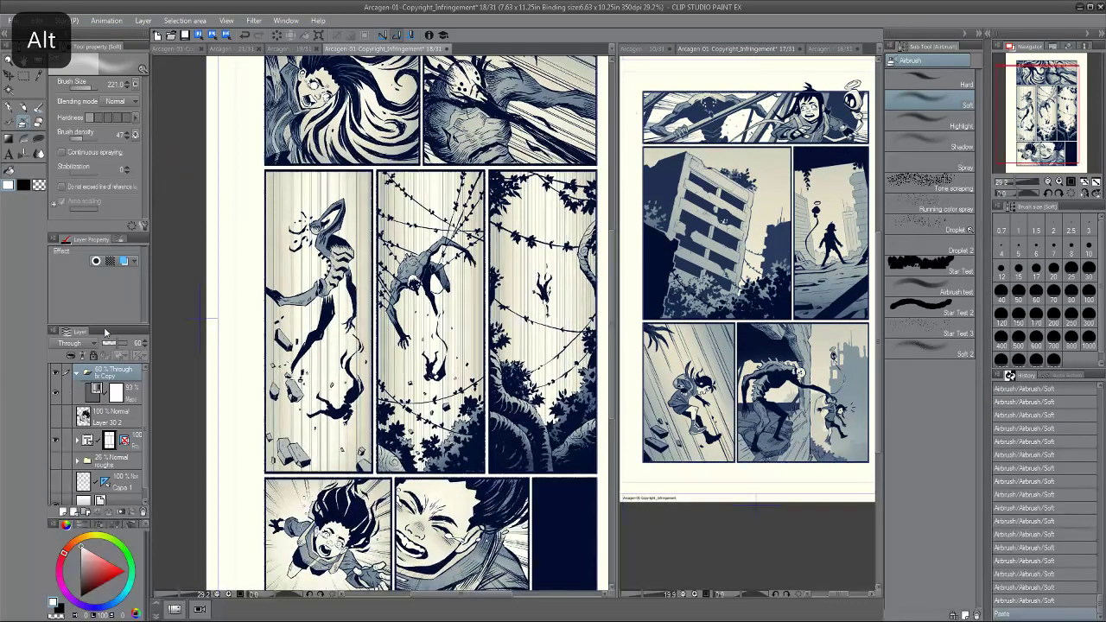
Toggle the fx Copy folder's visibility to compare page 18 with and without the color tint.
click(75, 371)
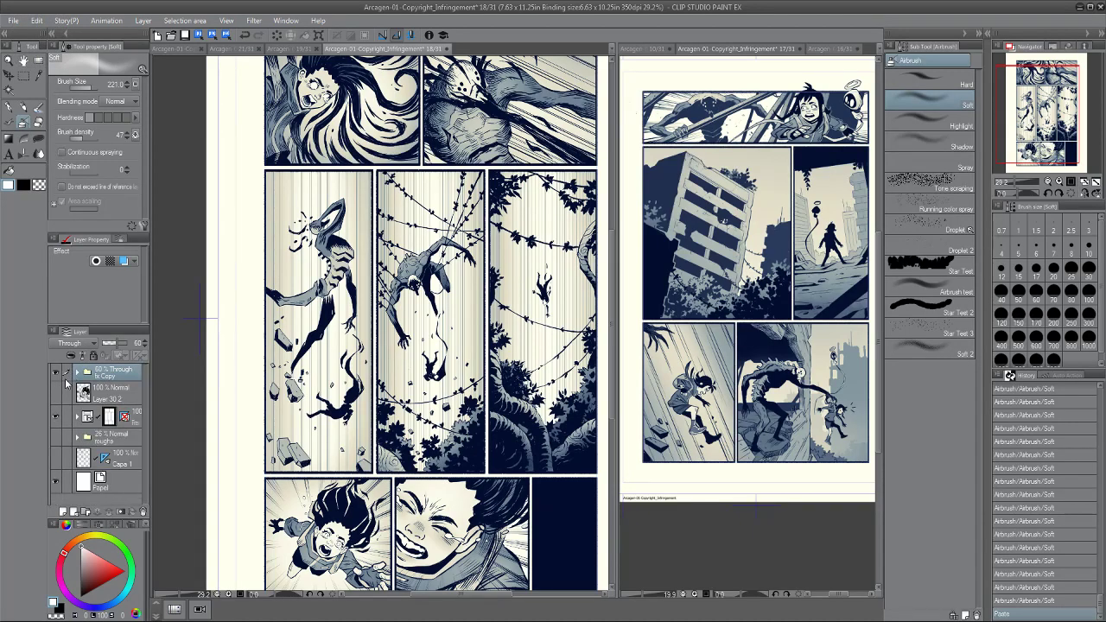
click(76, 372)
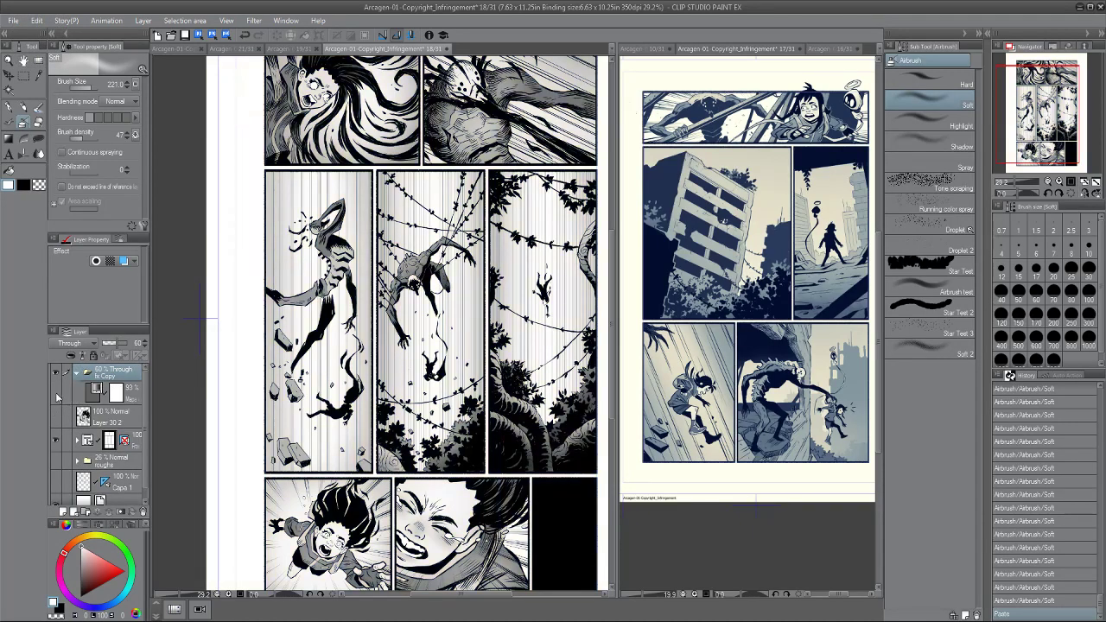
scroll(222, 339, down, 3)
scroll(221, 338, up, 4)
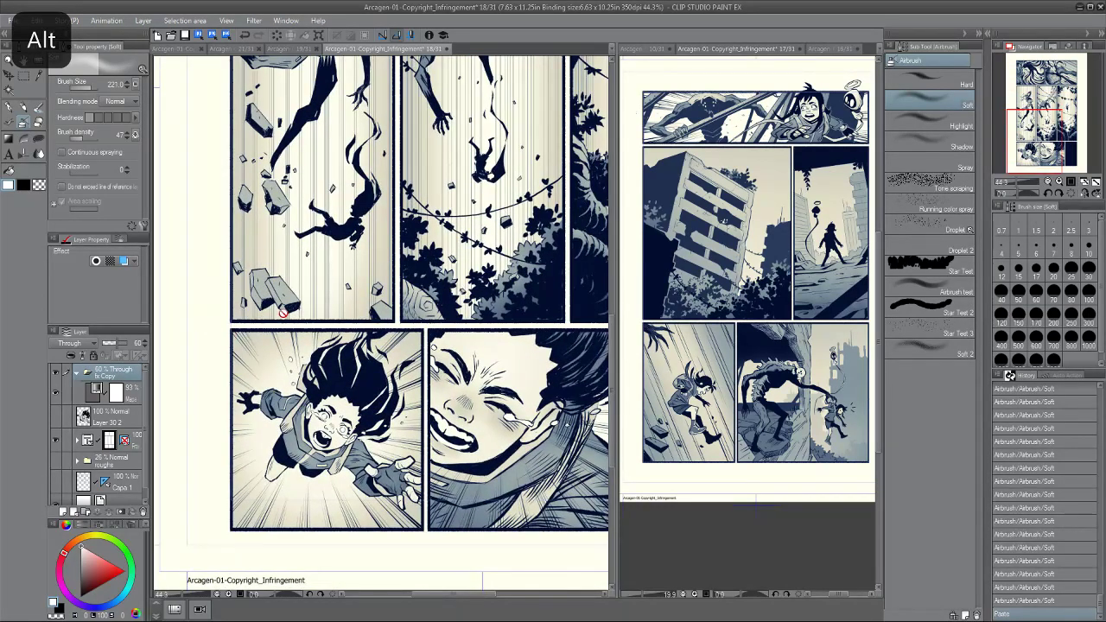
scroll(214, 359, down, 3)
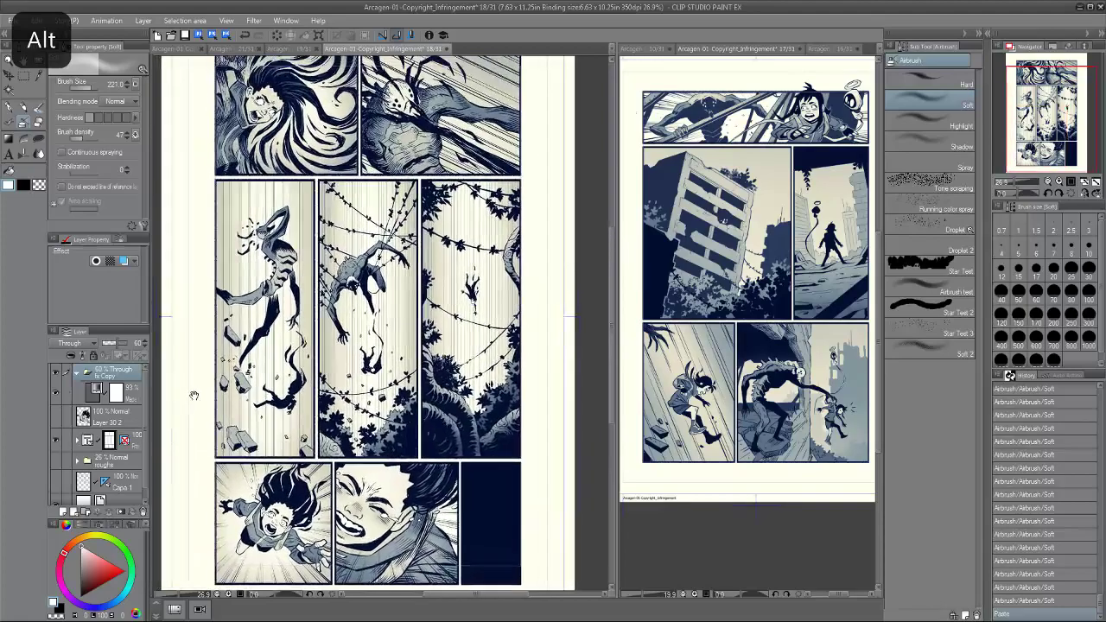
drag(199, 381, 194, 396)
click(56, 376)
click(55, 376)
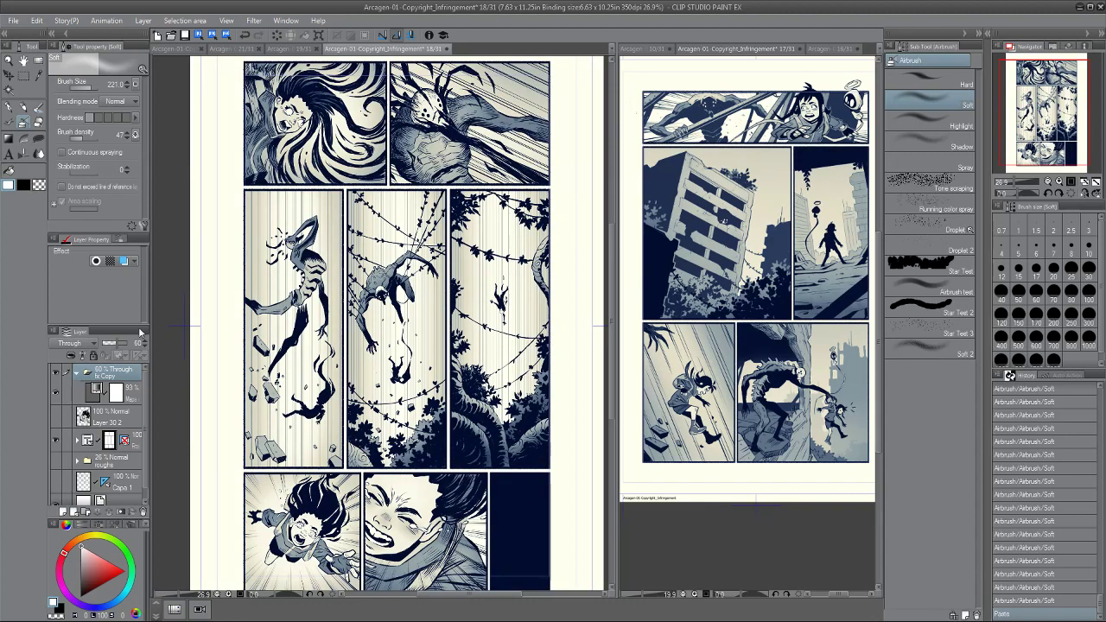
Make the fx - copia folder visible on page 10 to use its panels as a color reference.
click(712, 59)
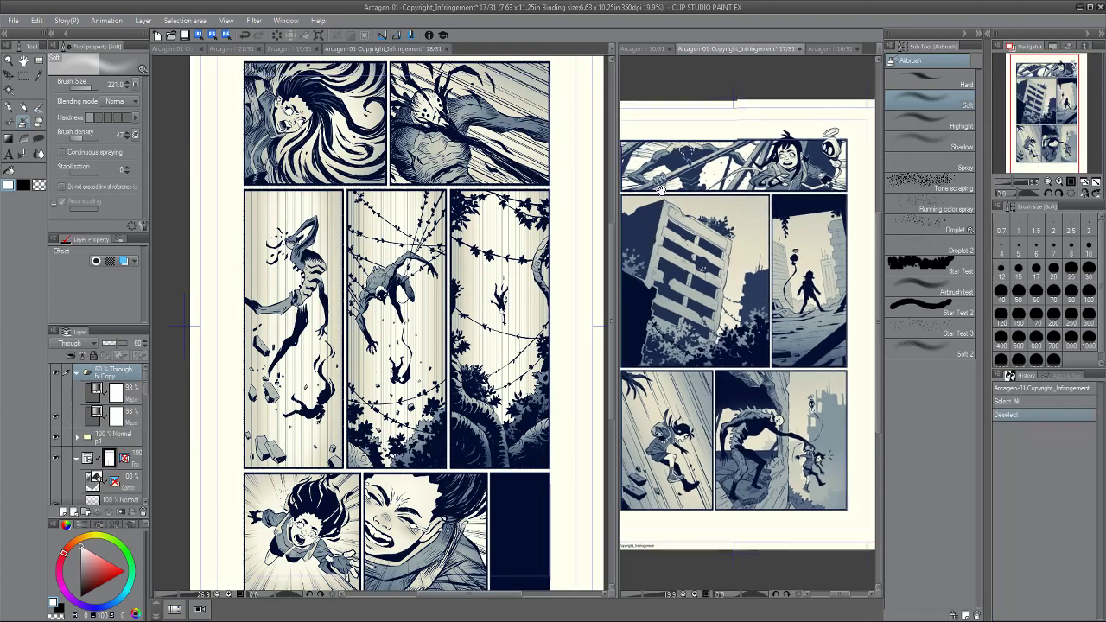
scroll(644, 212, up, 3)
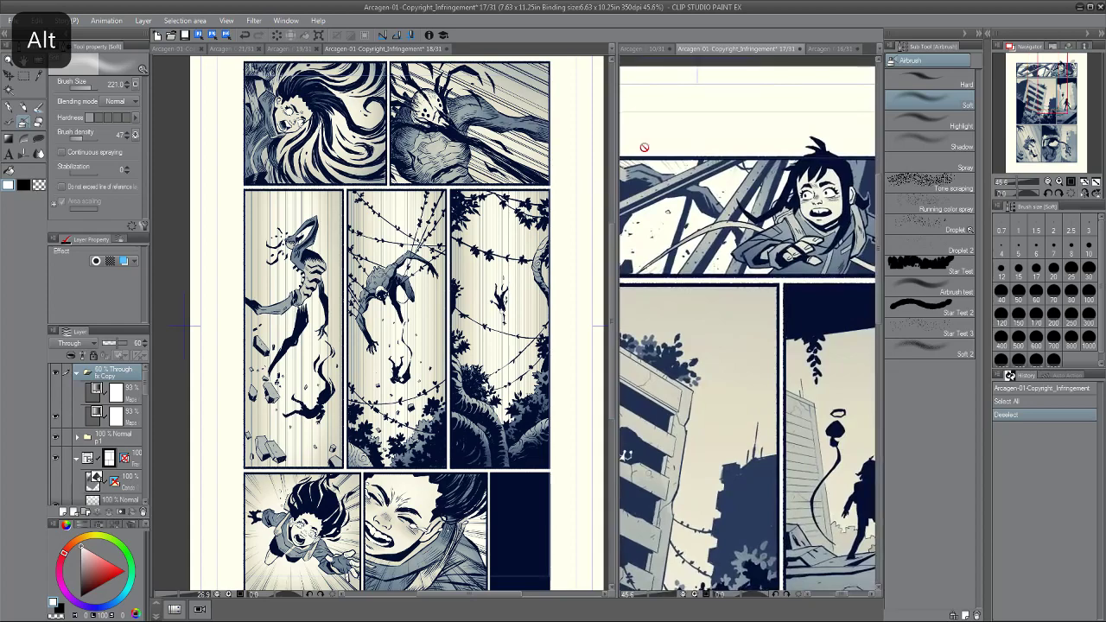
click(648, 50)
scroll(667, 193, down, 3)
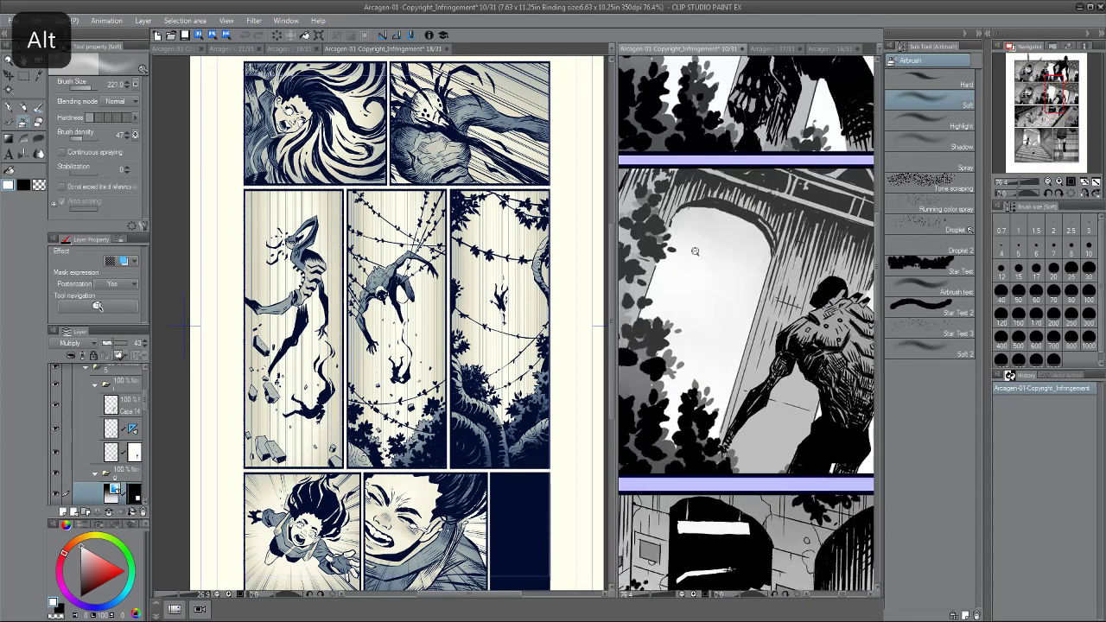
scroll(145, 393, up, 1)
drag(145, 393, 145, 383)
click(57, 374)
drag(640, 246, 665, 211)
scroll(663, 211, down, 2)
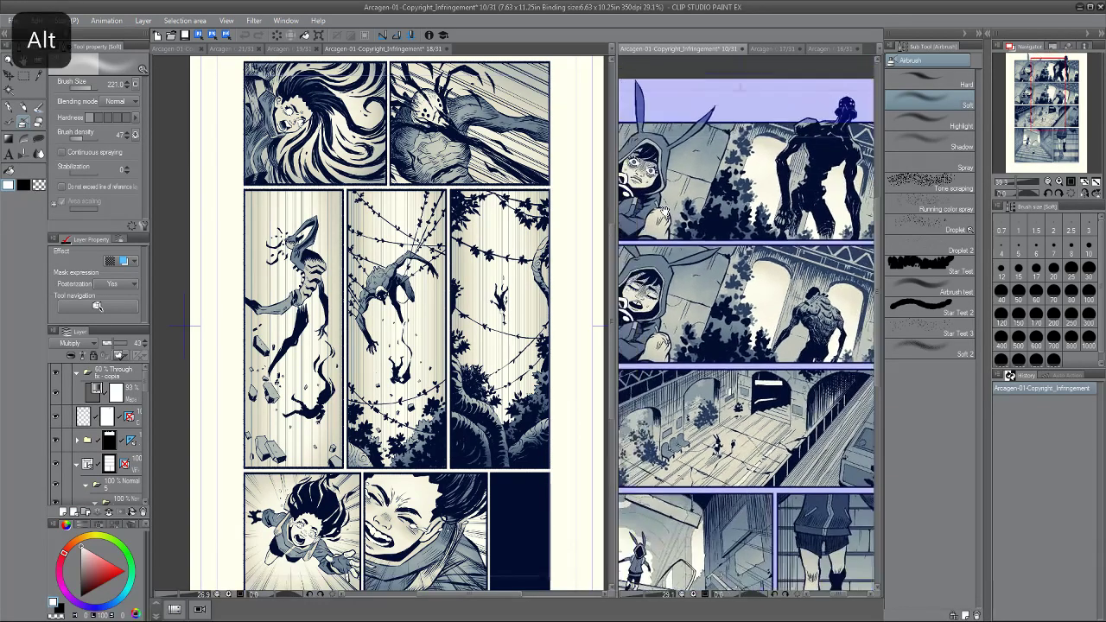
Copy the 93% gradient map layer from the fx - copia folder on page 10 and return to page 18.
click(212, 299)
drag(222, 290, 247, 305)
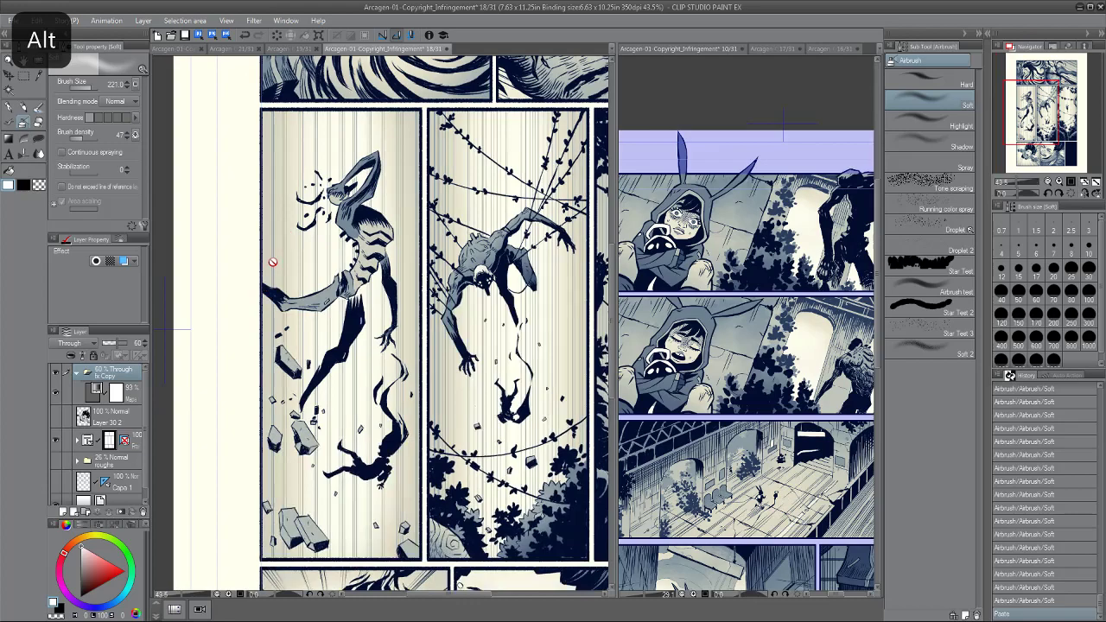
scroll(277, 282, down, 4)
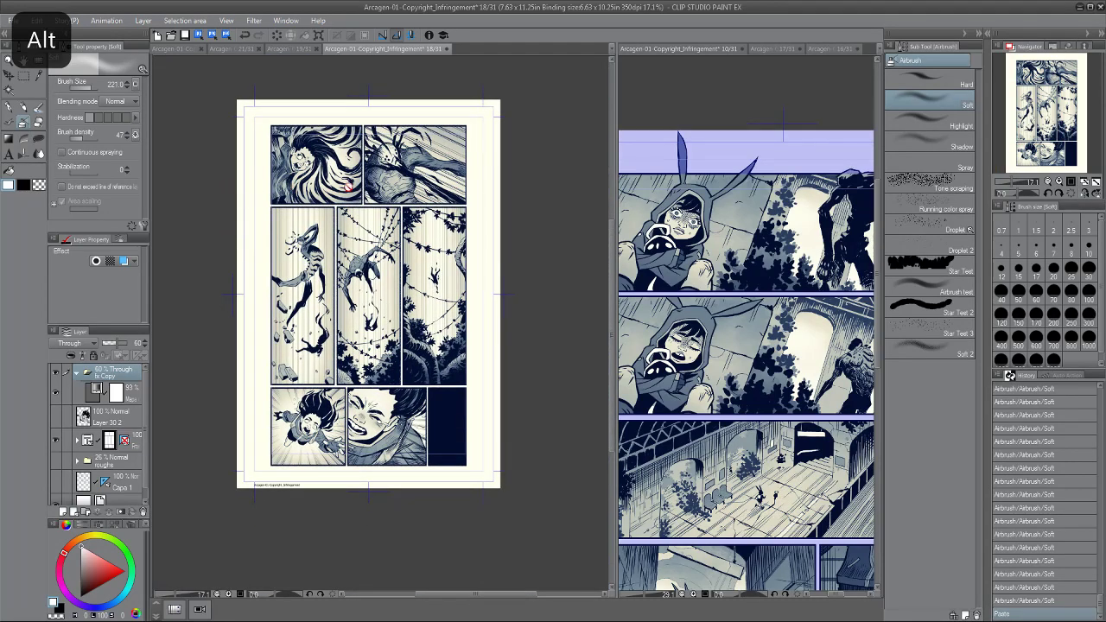
click(678, 49)
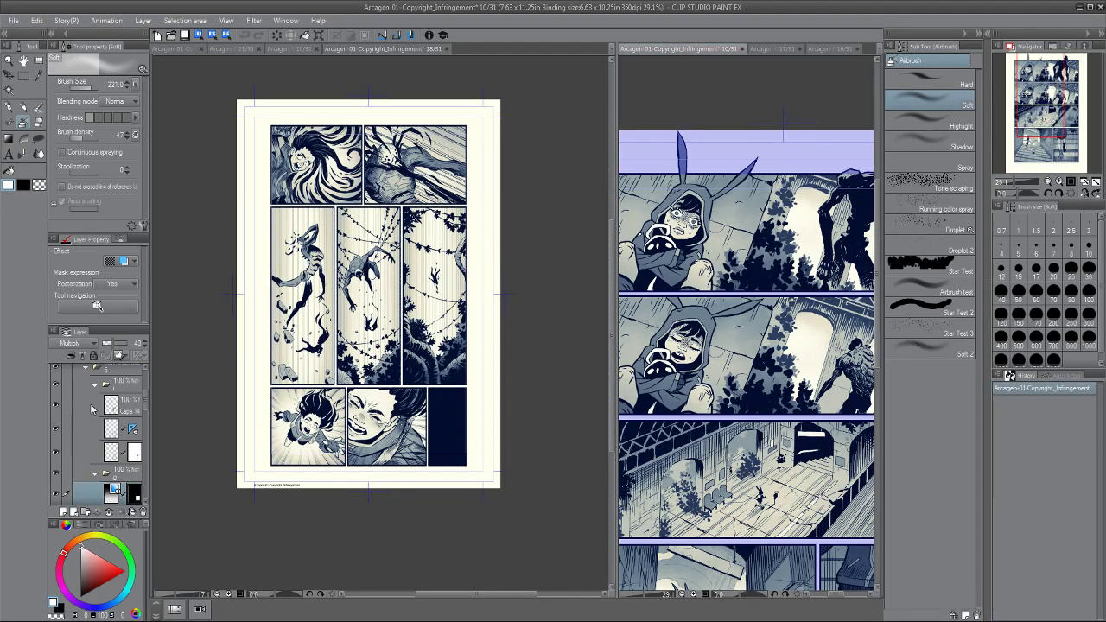
click(93, 410)
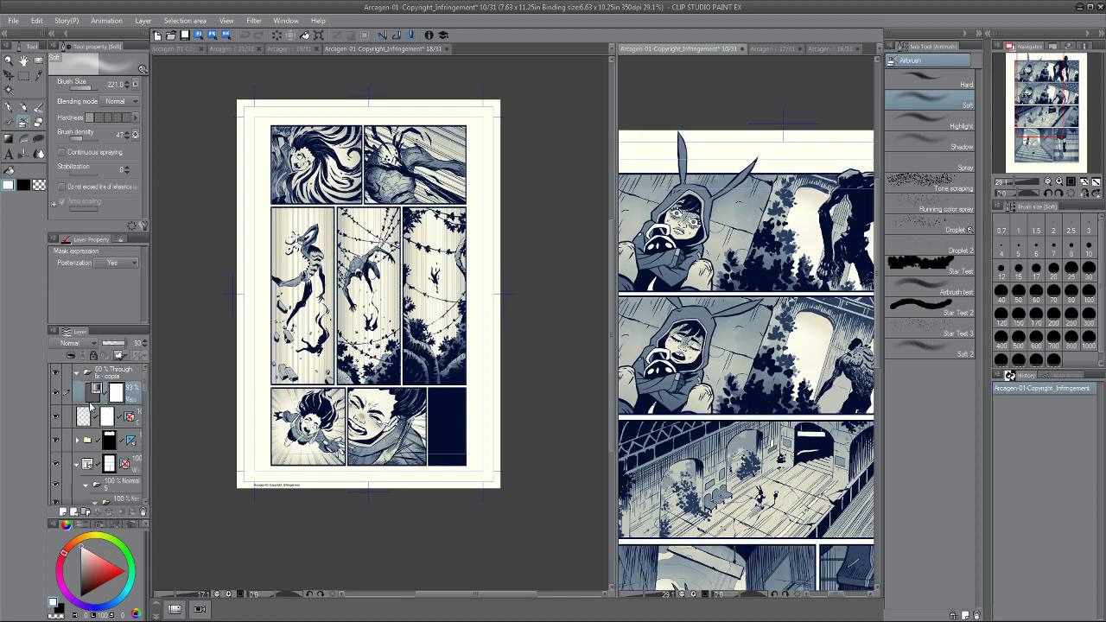
key(ctrl+a)
click(290, 43)
key(ctrl+v)
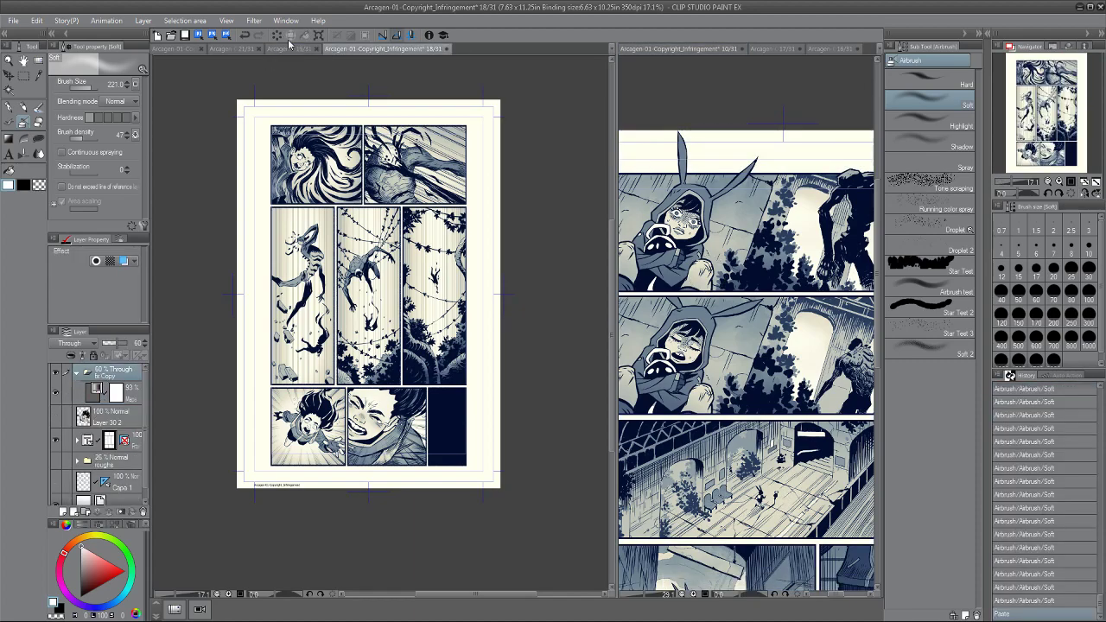
Set the fx Copy folder's opacity on page 18 to 100% and hide the folder.
drag(116, 346, 135, 354)
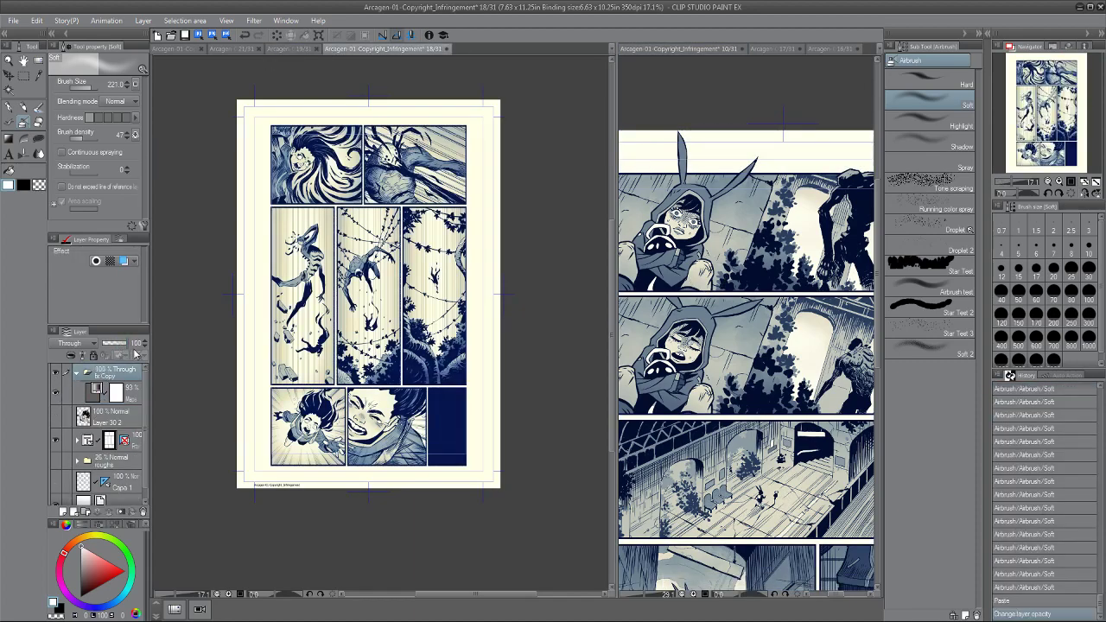
click(54, 373)
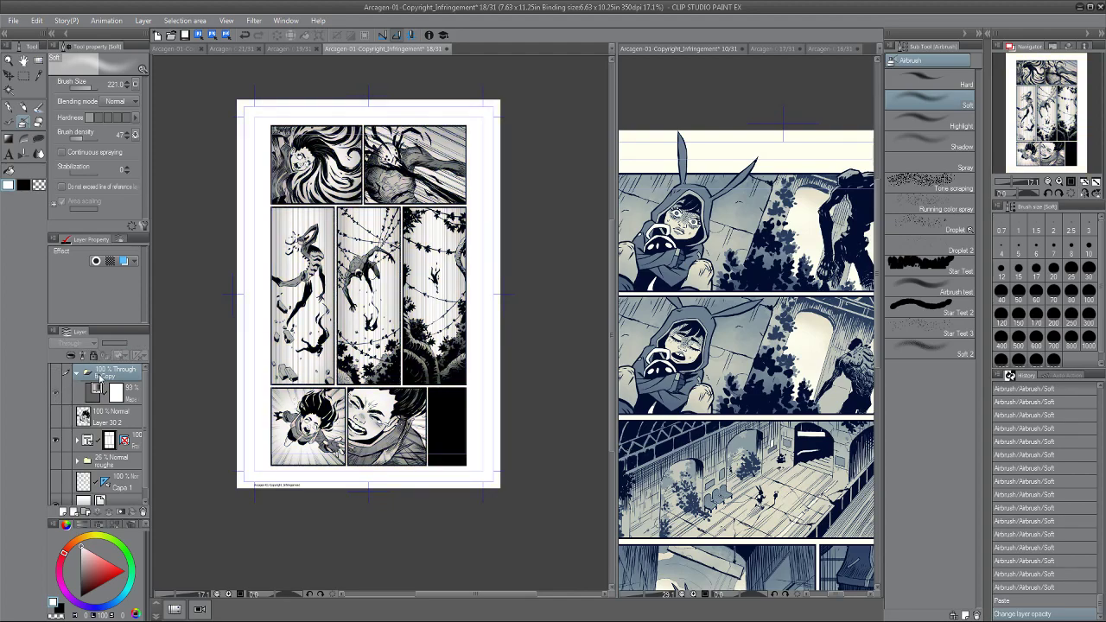
Paste the copied gradient map layer into page 18 and move it above the fx Copy folder.
key(ctrl+v)
drag(123, 391, 91, 369)
click(54, 376)
click(55, 377)
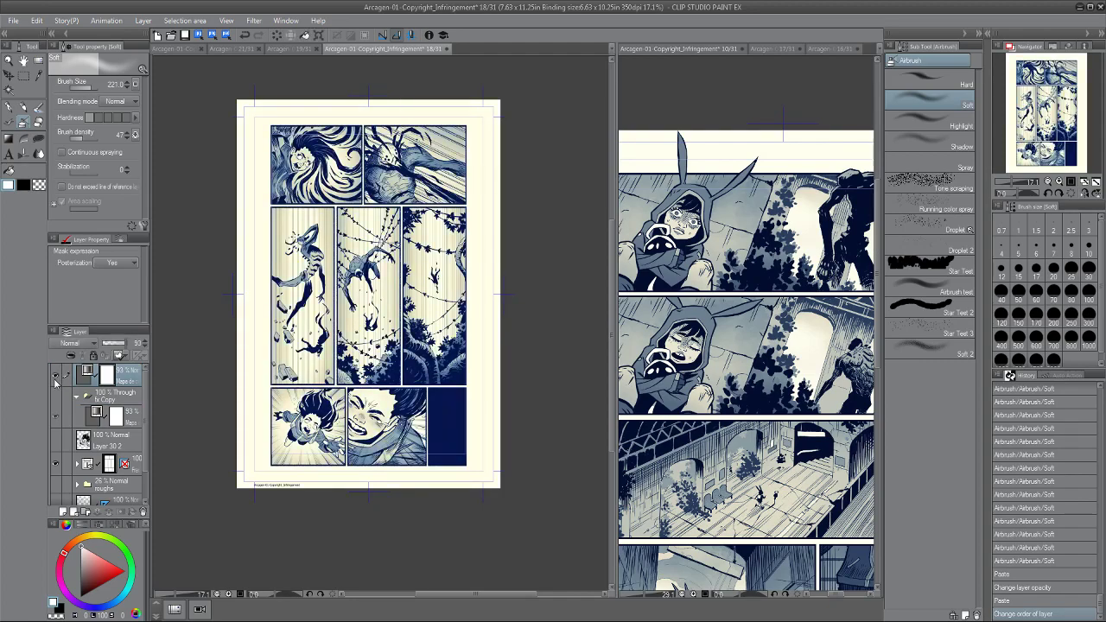
Compare the pasted gradient map against the fx Copy folder and set the gradient map layer's opacity to 57%.
click(54, 396)
click(54, 395)
alt+scroll(248, 286, up, 2)
click(56, 396)
click(55, 375)
click(119, 344)
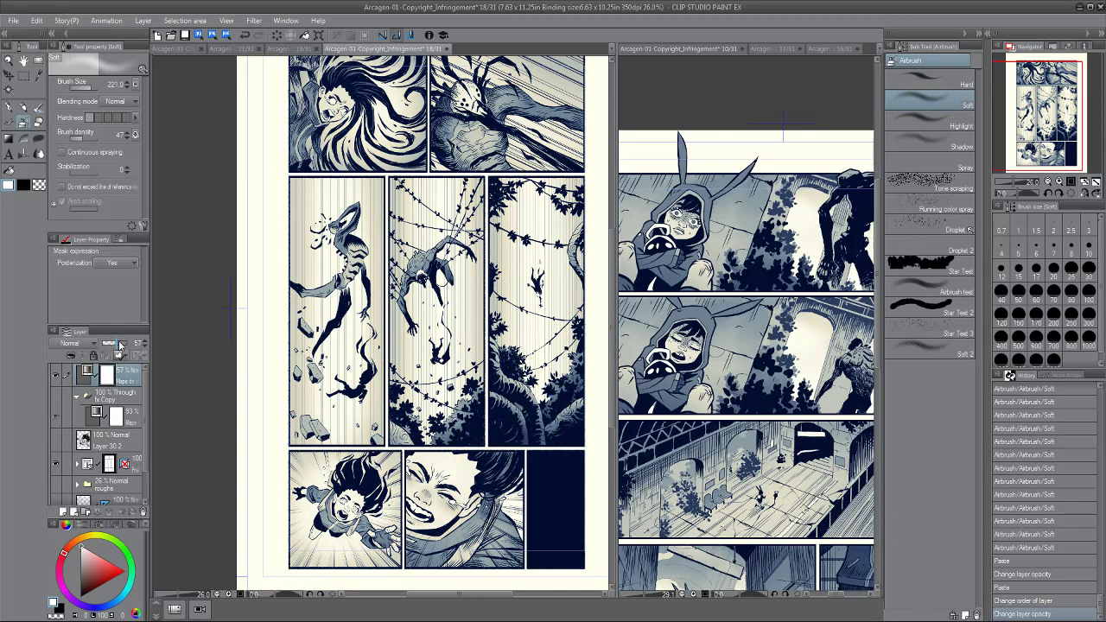
Check the tinted panels of page 18 up close and as a whole, and save the page.
alt+scroll(239, 302, down, 3)
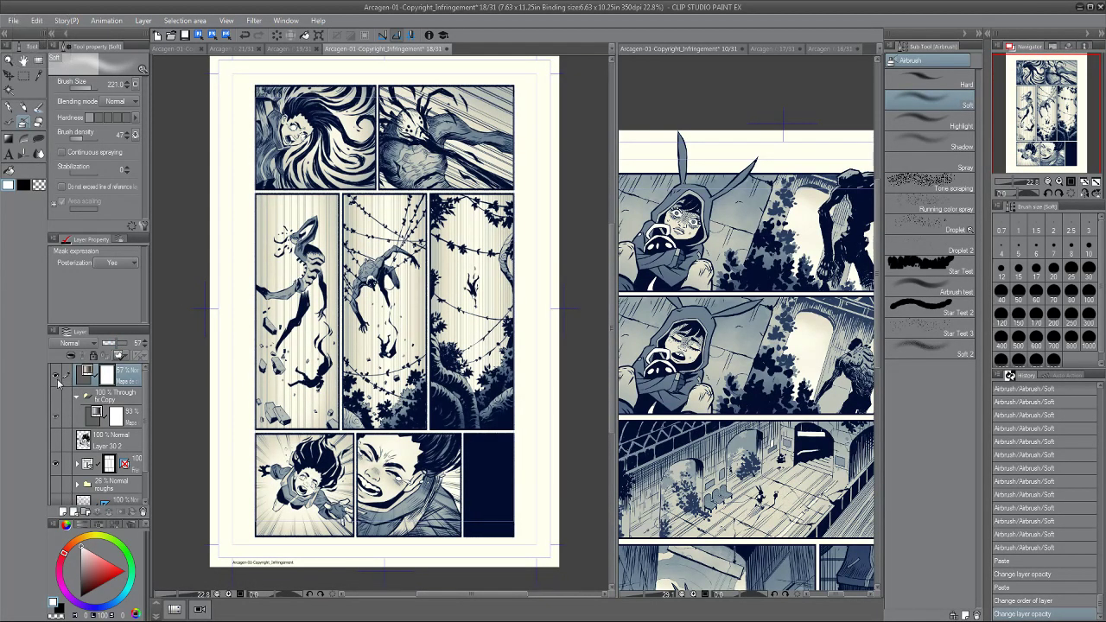
alt+scroll(225, 381, up, 3)
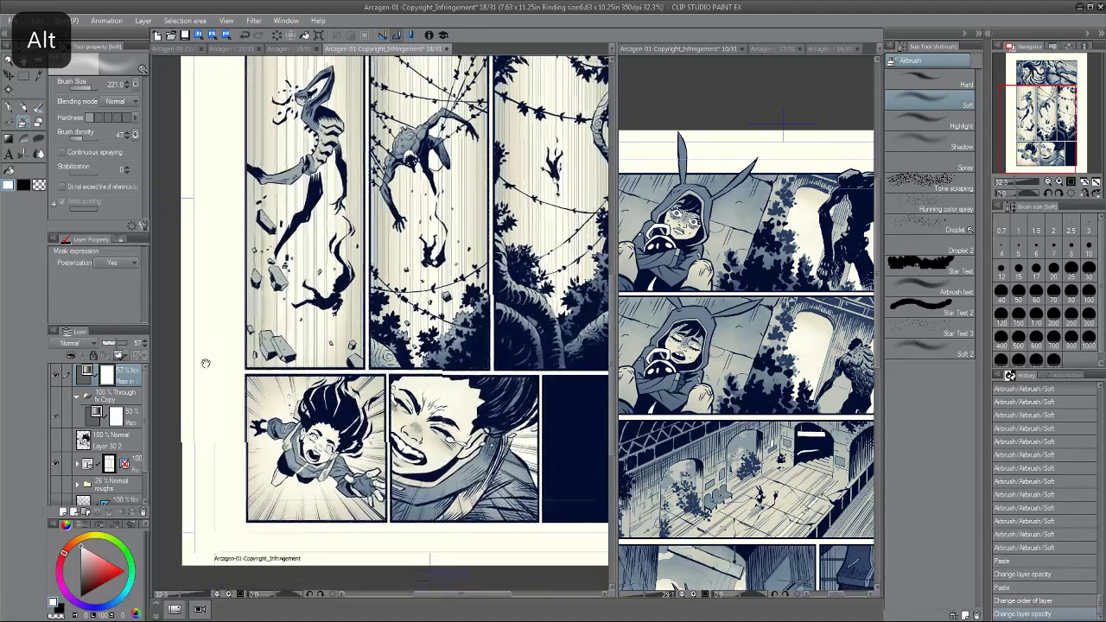
alt+scroll(198, 371, down, 1)
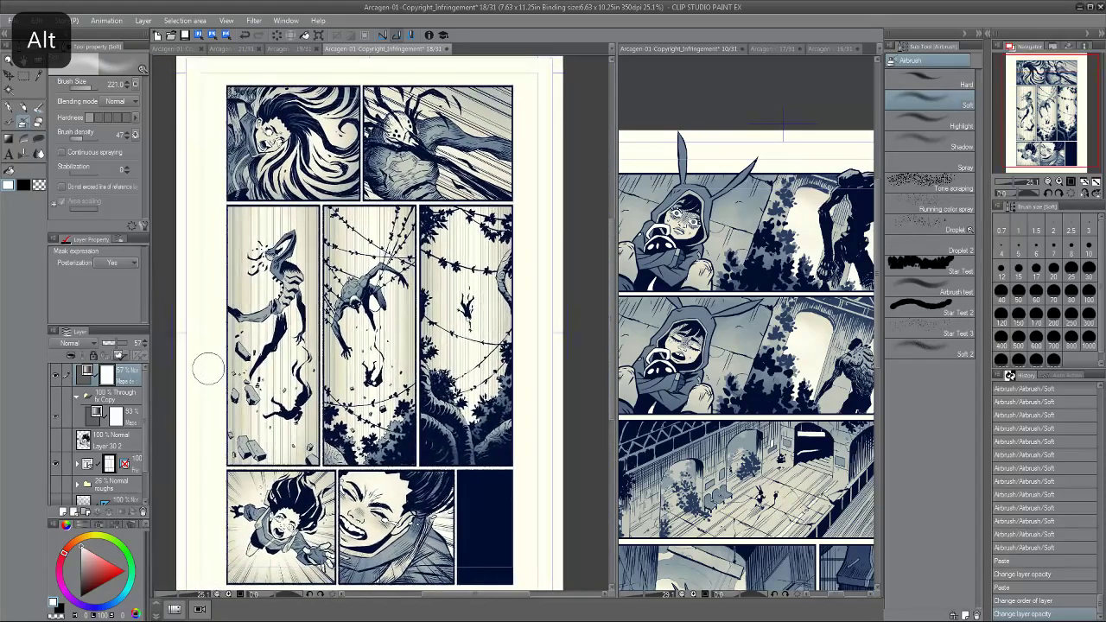
key(ctrl+s)
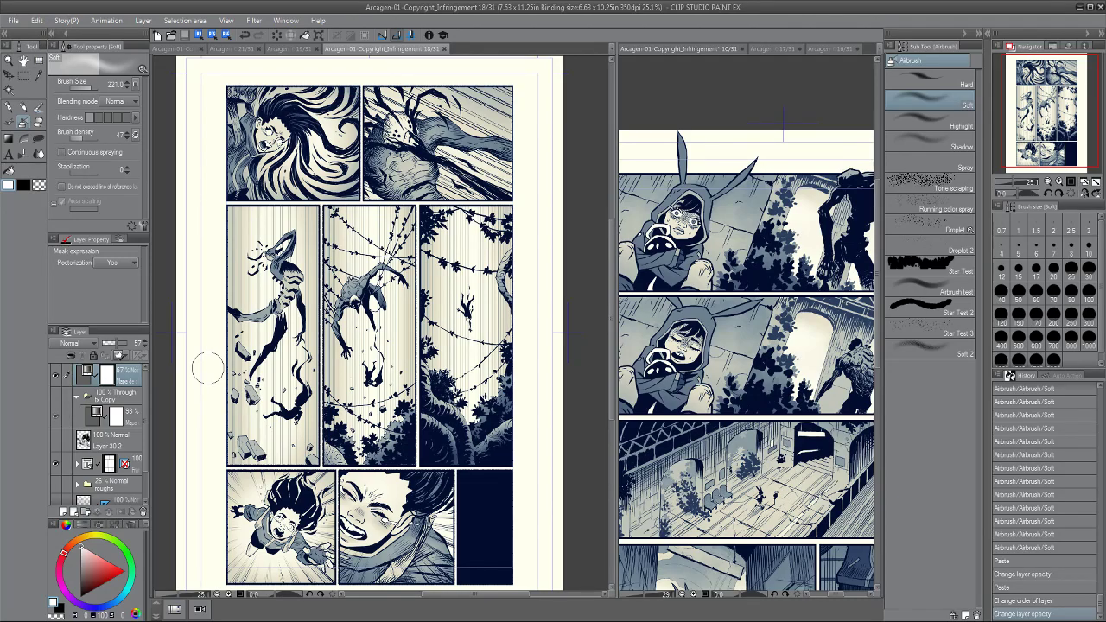
alt+scroll(231, 169, up, 4)
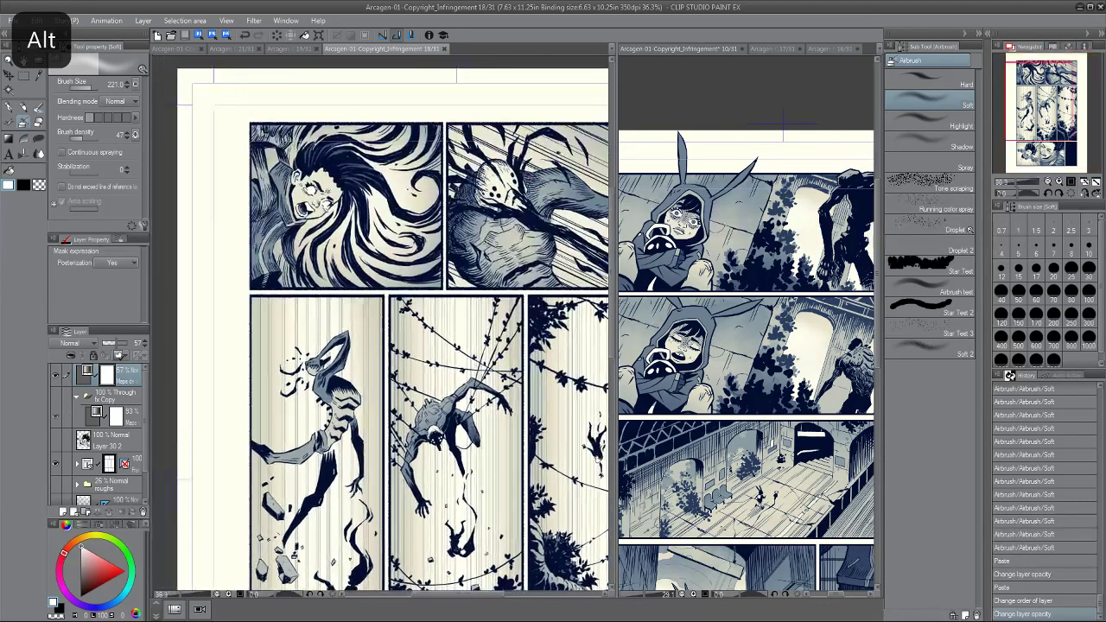
alt+scroll(247, 208, down, 3)
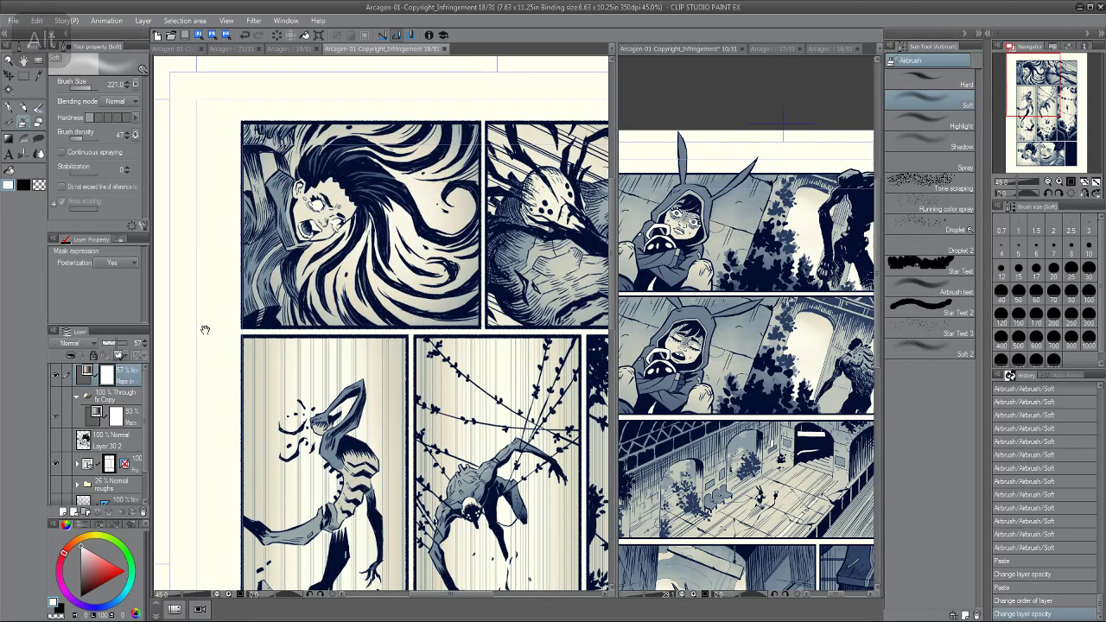
Hide the gradient map layer, expand the folder 1 tone subfolder for the top-left panel, and toggle its uppermost layer to check it.
alt+scroll(202, 316, down, 1)
click(56, 376)
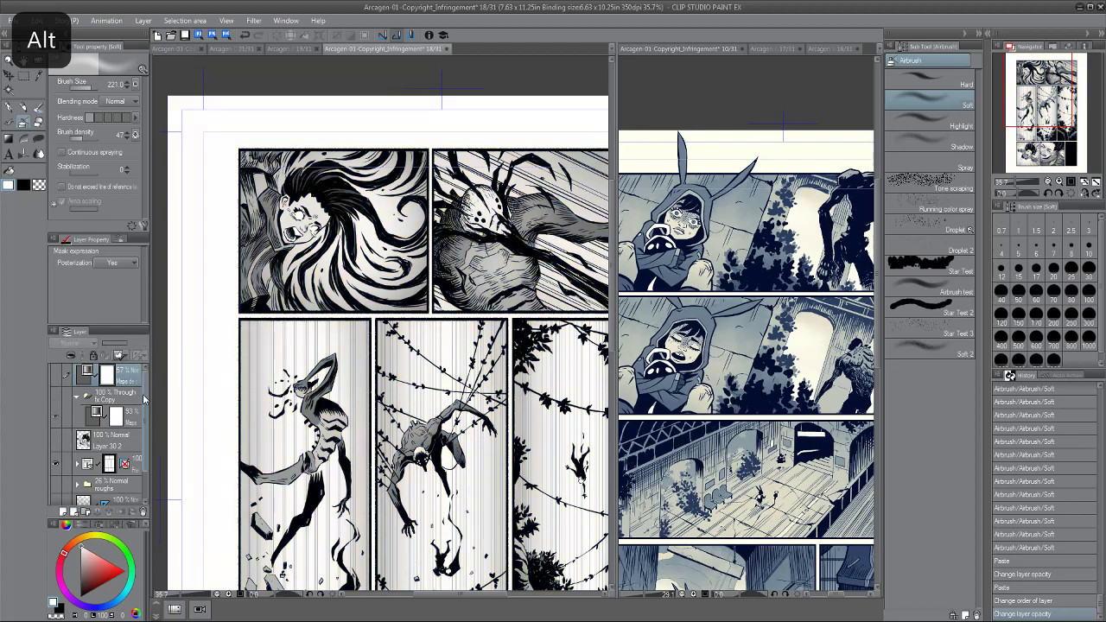
scroll(70, 440, down, 2)
click(77, 429)
drag(145, 384, 122, 451)
click(85, 464)
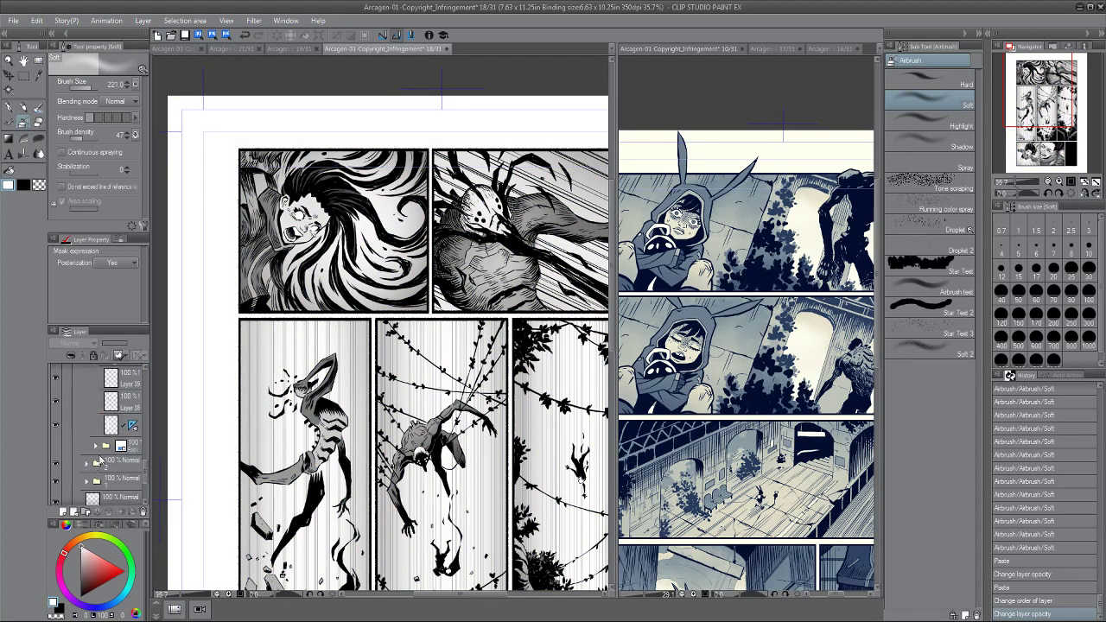
scroll(144, 471, down, 2)
click(86, 436)
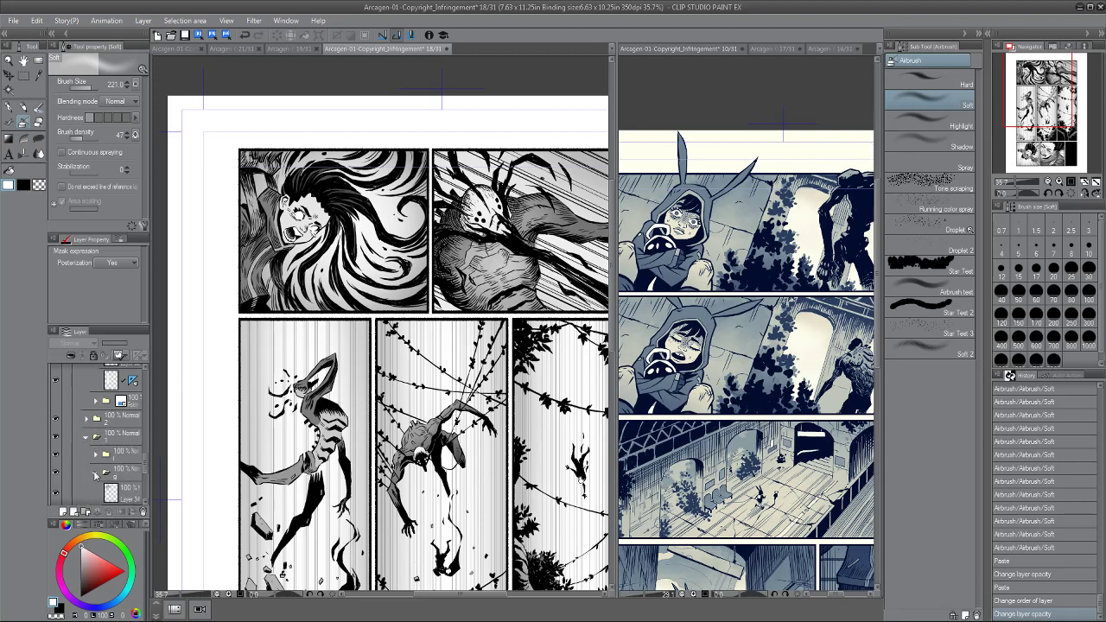
scroll(144, 460, down, 2)
click(56, 437)
click(56, 437)
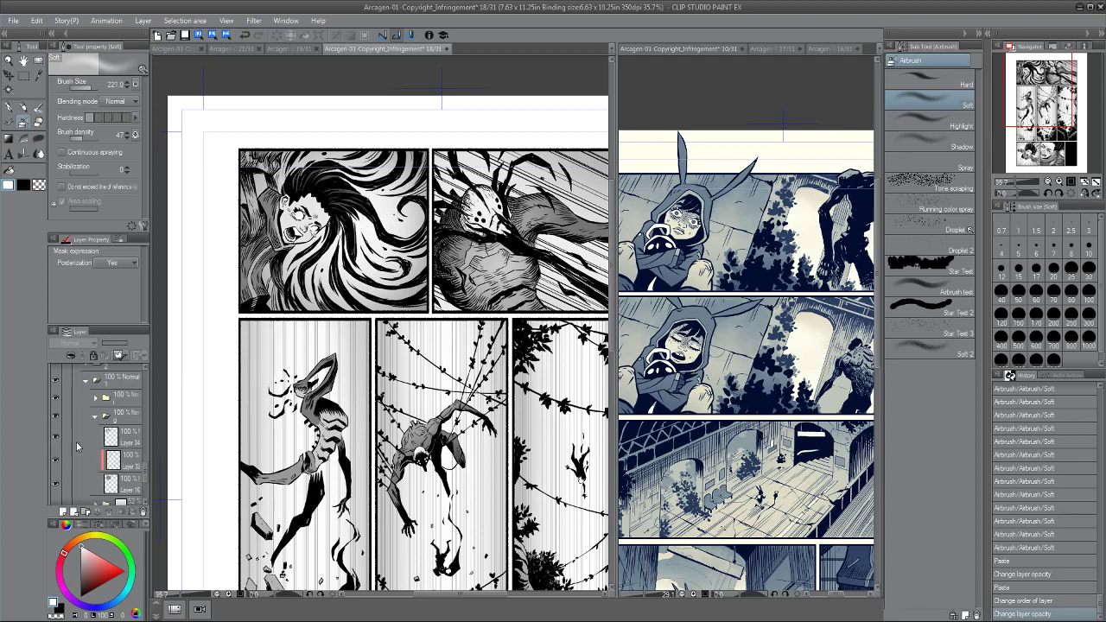
Add a new raster layer clipped to the layer below in the top-left panel's tone folder, and select the Soft airbrush.
key(ctrl+shift+n)
click(76, 356)
key(p)
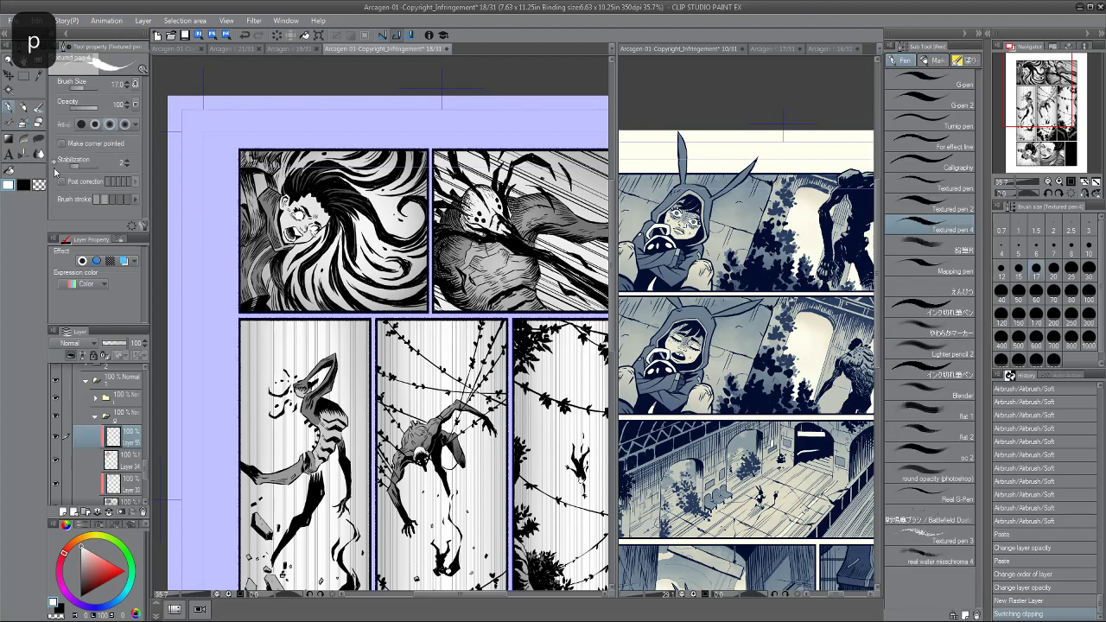
key(b)
scroll(294, 211, up, 2)
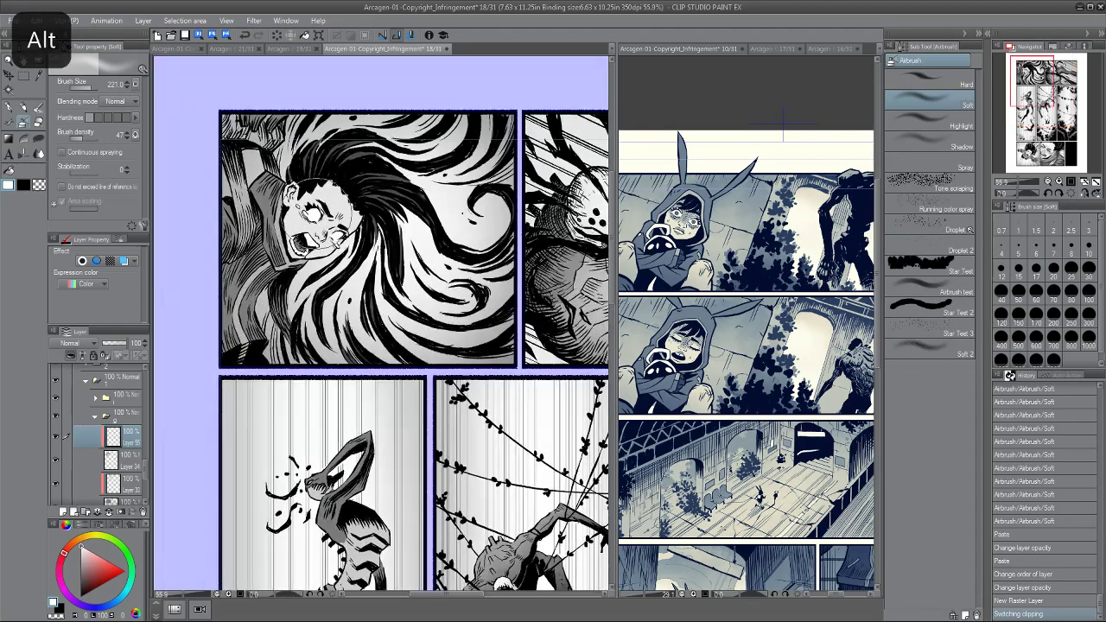
Airbrush soft white light over the screaming figure's face, clothing and surroundings in the top-left panel.
mouse_move(335, 196)
mouse_down()
mouse_move(316, 233)
mouse_move(318, 221)
mouse_move(266, 238)
mouse_move(303, 188)
mouse_up()
mouse_move(303, 247)
mouse_down()
mouse_move(243, 260)
mouse_move(243, 279)
mouse_move(244, 221)
mouse_move(243, 308)
mouse_up()
mouse_move(243, 308)
mouse_down()
mouse_move(242, 250)
mouse_move(259, 220)
mouse_up()
mouse_move(344, 178)
mouse_down()
mouse_move(364, 173)
mouse_move(314, 165)
mouse_up()
drag(309, 170, 286, 238)
drag(245, 177, 242, 189)
Set the new clipped layer's opacity to 77% and show the gradient map layer again.
click(120, 344)
drag(140, 461, 89, 379)
key(ctrl+z)
mouse_move(146, 471)
mouse_down()
mouse_move(145, 378)
mouse_move(133, 456)
mouse_up()
click(56, 378)
Reselect the 77% clipped layer and airbrush more soft white over the screaming figure's face in the top-left panel.
scroll(134, 456, down, 3)
click(76, 453)
click(56, 426)
click(56, 427)
click(119, 423)
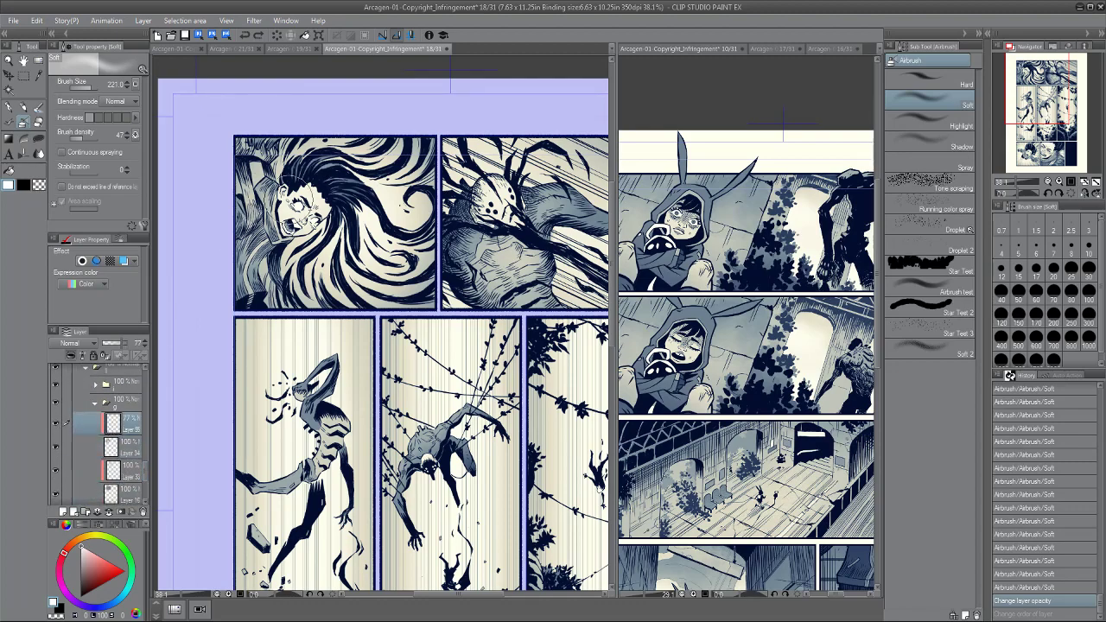
mouse_move(321, 194)
mouse_down()
mouse_move(316, 217)
mouse_move(282, 218)
mouse_up()
drag(280, 206, 325, 173)
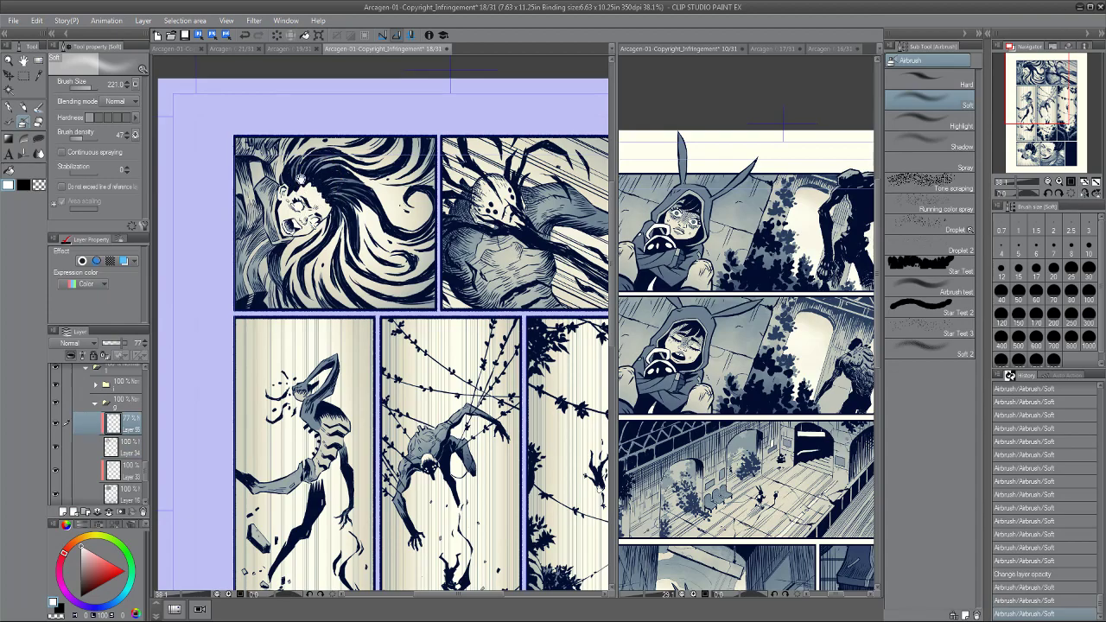
Review the tinted page, and hide the background gradient layer in folder 3 for the first tall panel.
scroll(301, 176, down, 3)
scroll(292, 138, up, 1)
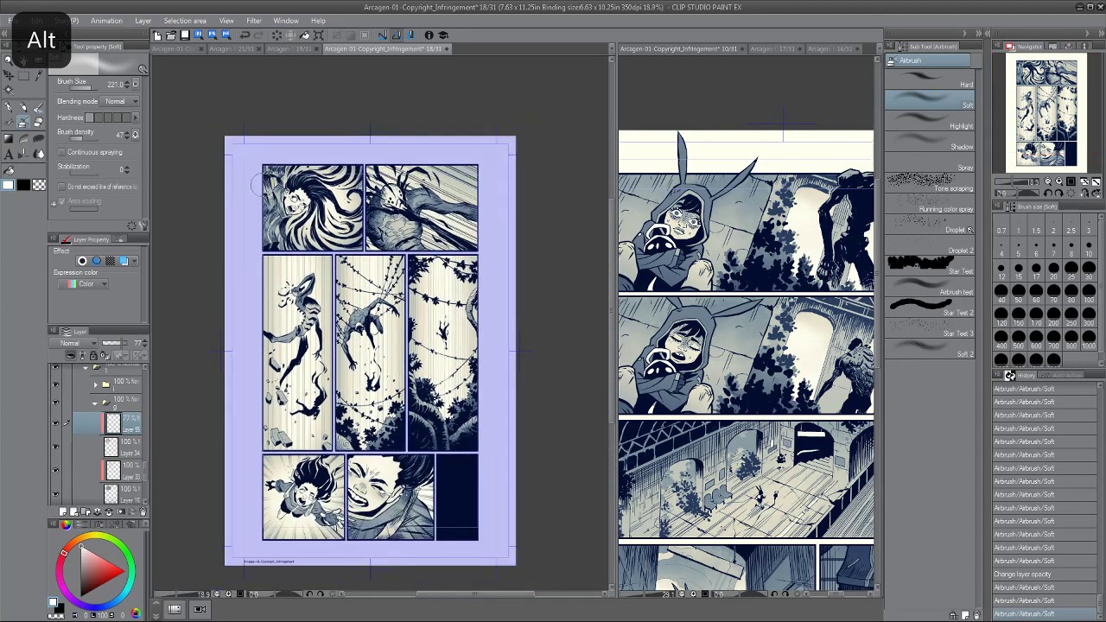
scroll(263, 185, up, 3)
scroll(294, 260, up, 2)
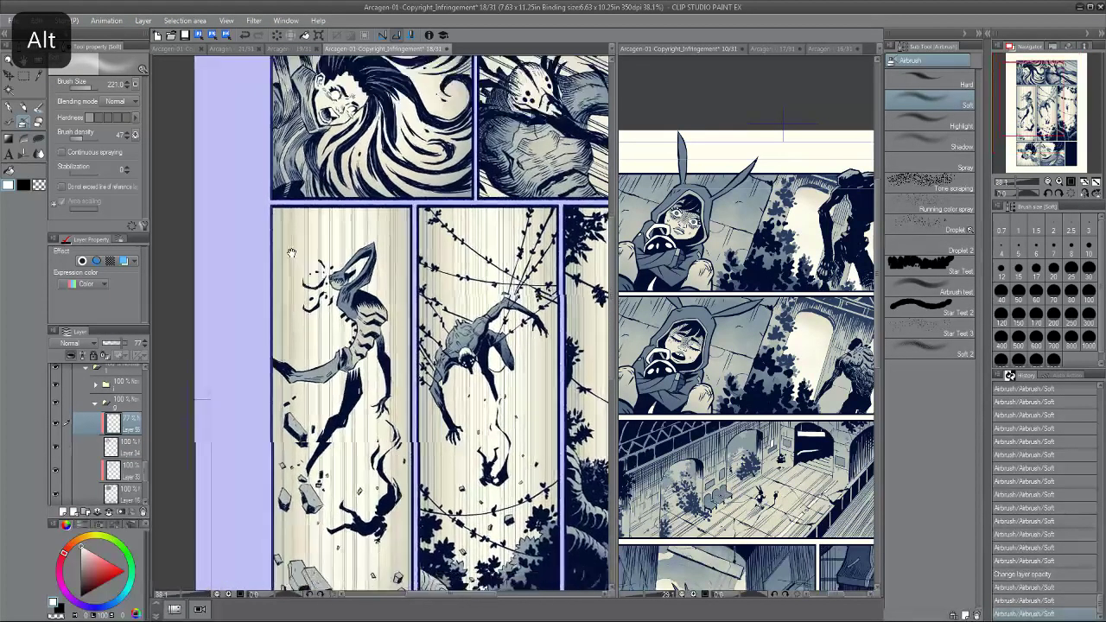
scroll(406, 290, up, 1)
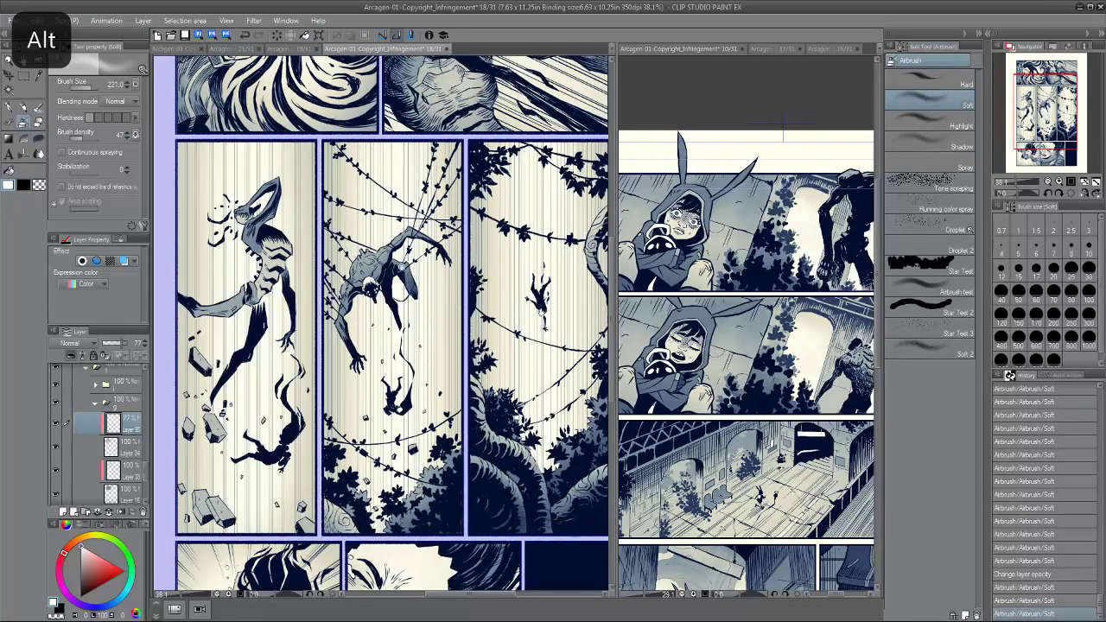
scroll(470, 252, down, 3)
click(85, 370)
drag(145, 480, 145, 448)
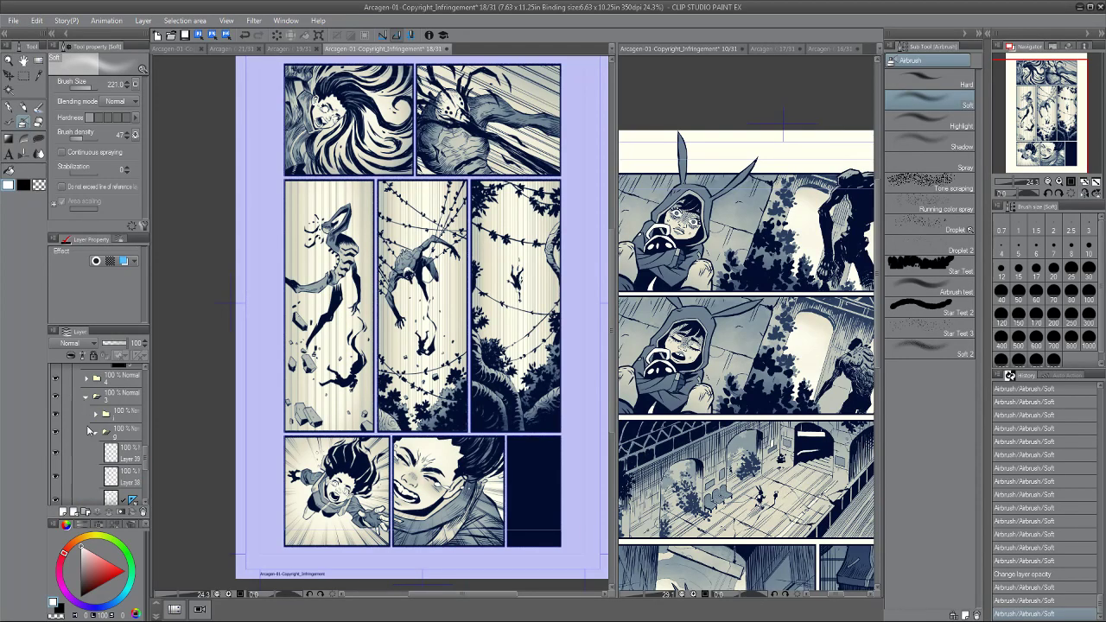
click(89, 429)
click(95, 431)
scroll(144, 434, down, 2)
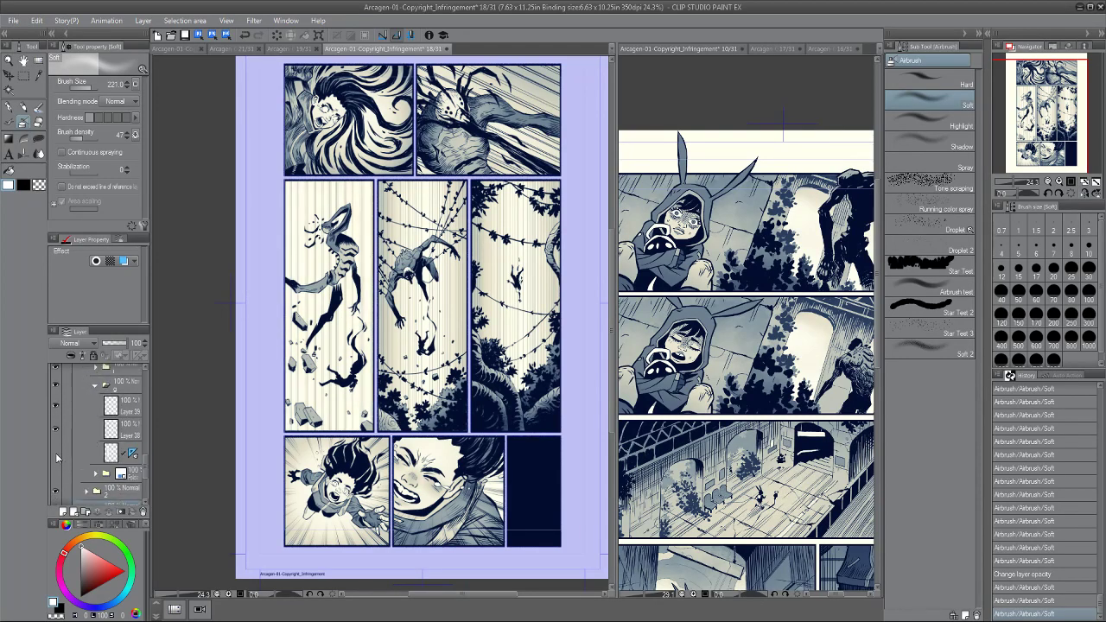
drag(272, 347, 237, 389)
Collapse folder 3 and hide the background gradient in the second tall panel's tone folder, testing its layers' visibility.
click(95, 385)
drag(144, 466, 144, 451)
click(85, 405)
click(86, 387)
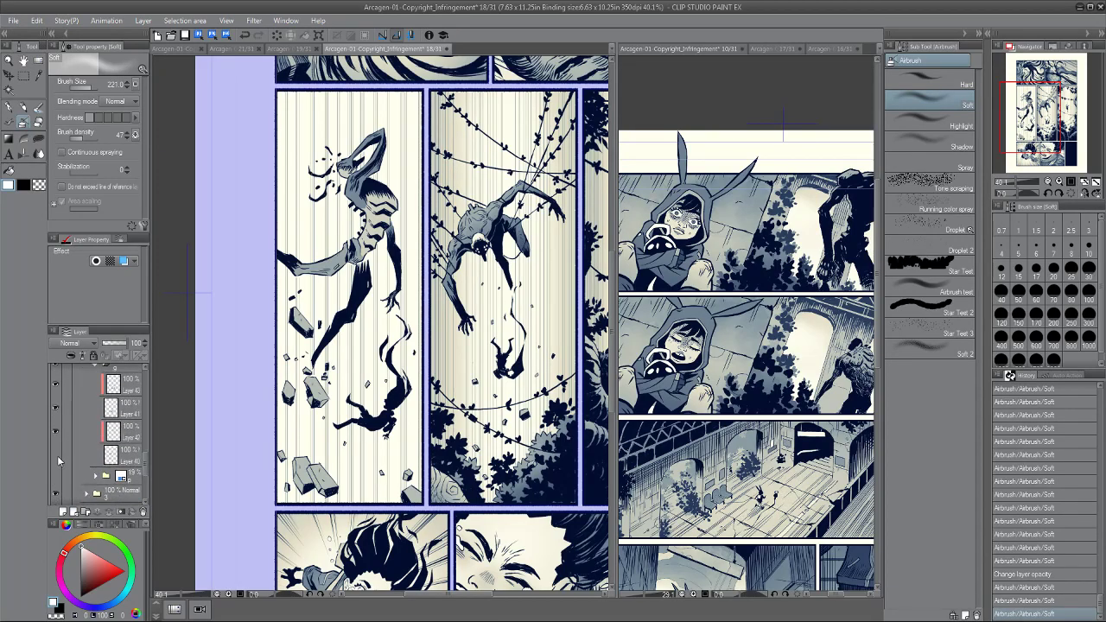
click(56, 455)
click(54, 457)
scroll(142, 475, up, 2)
click(56, 386)
click(55, 386)
click(86, 375)
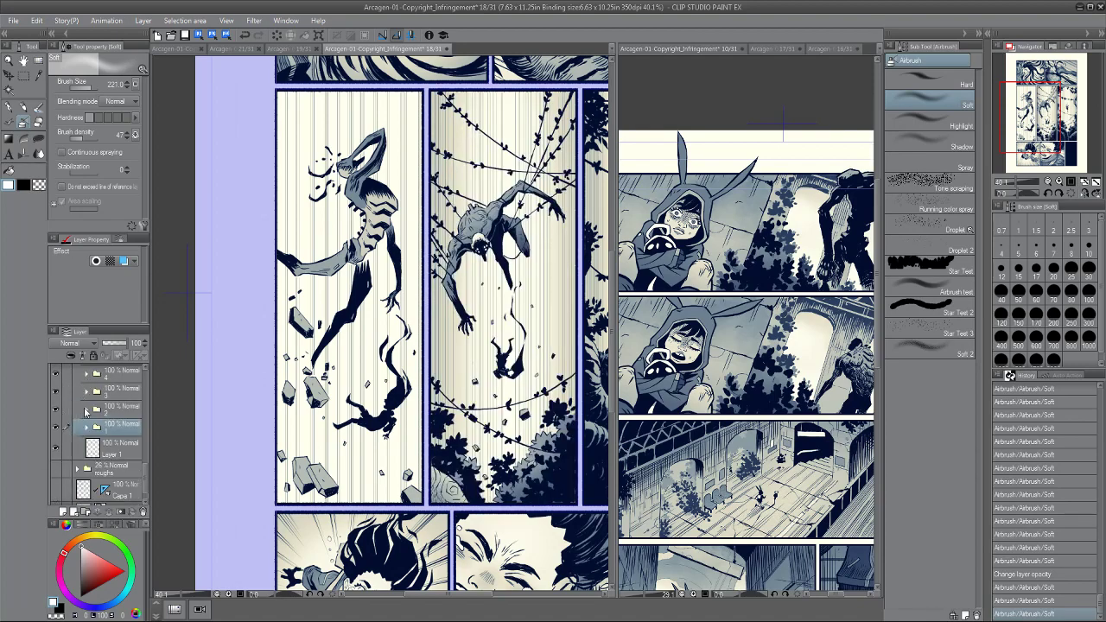
Expand folder 2 and hide the lowest tone layer in its tone subfolder.
click(84, 412)
drag(144, 453, 143, 467)
click(56, 445)
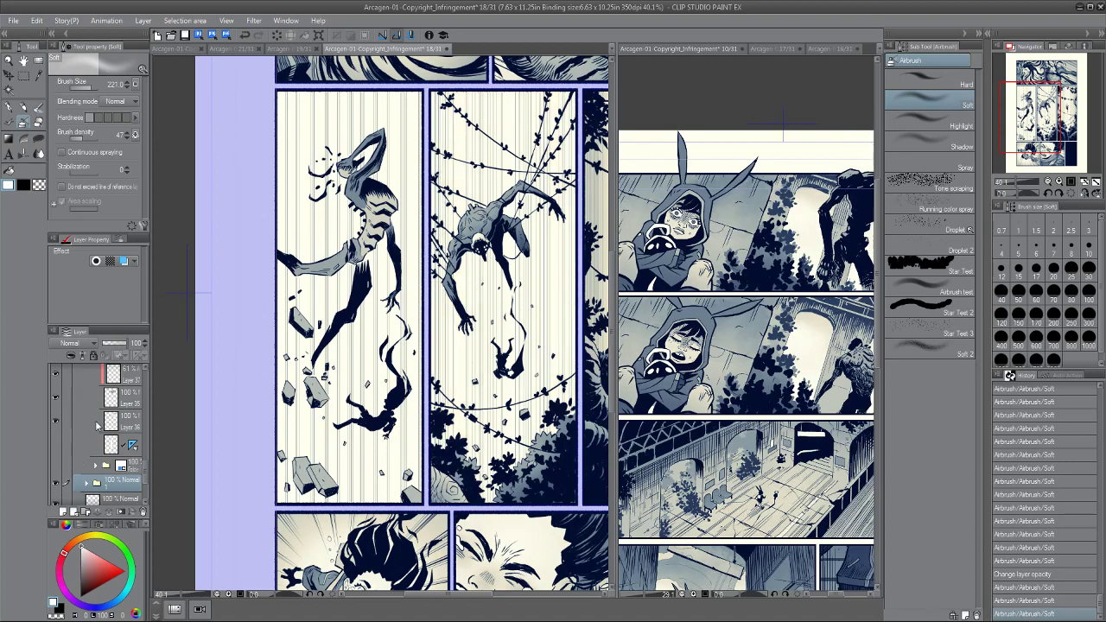
drag(392, 337, 256, 382)
drag(318, 299, 267, 313)
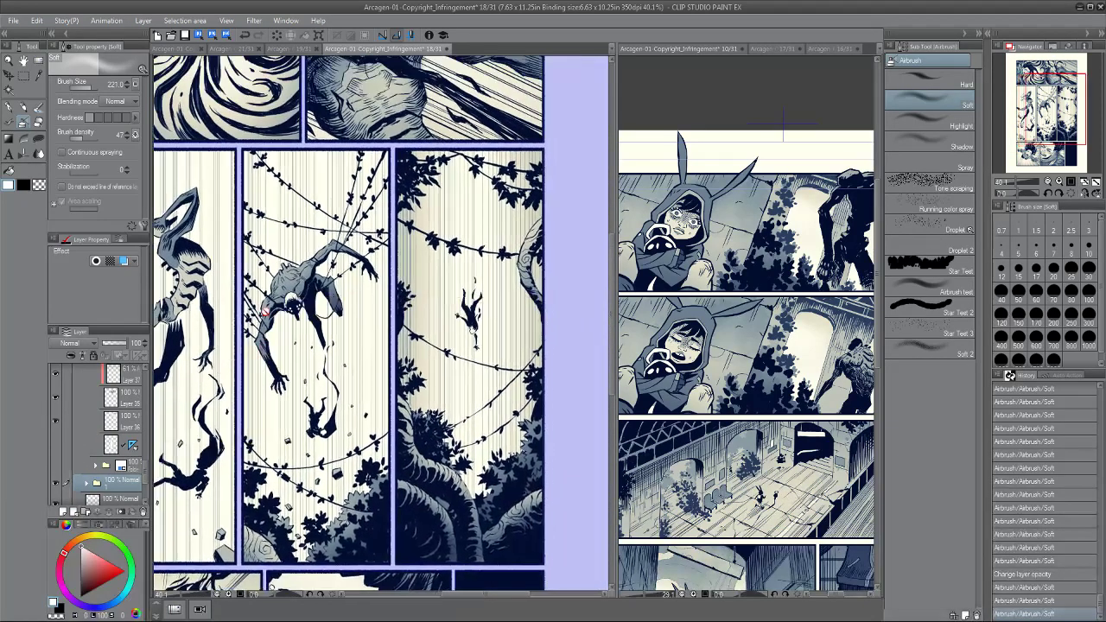
drag(278, 355, 266, 364)
Collapse folder 2, hide the background gradient layer in the third tall panel's folder, and save the page.
scroll(141, 453, up, 4)
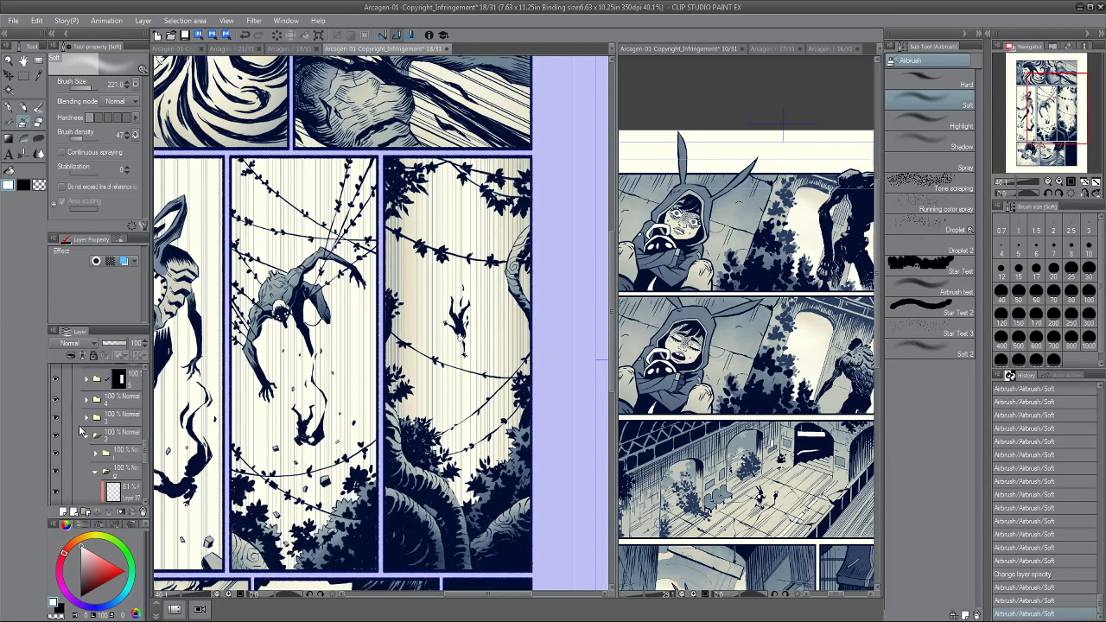
click(85, 437)
drag(144, 468, 144, 464)
click(85, 397)
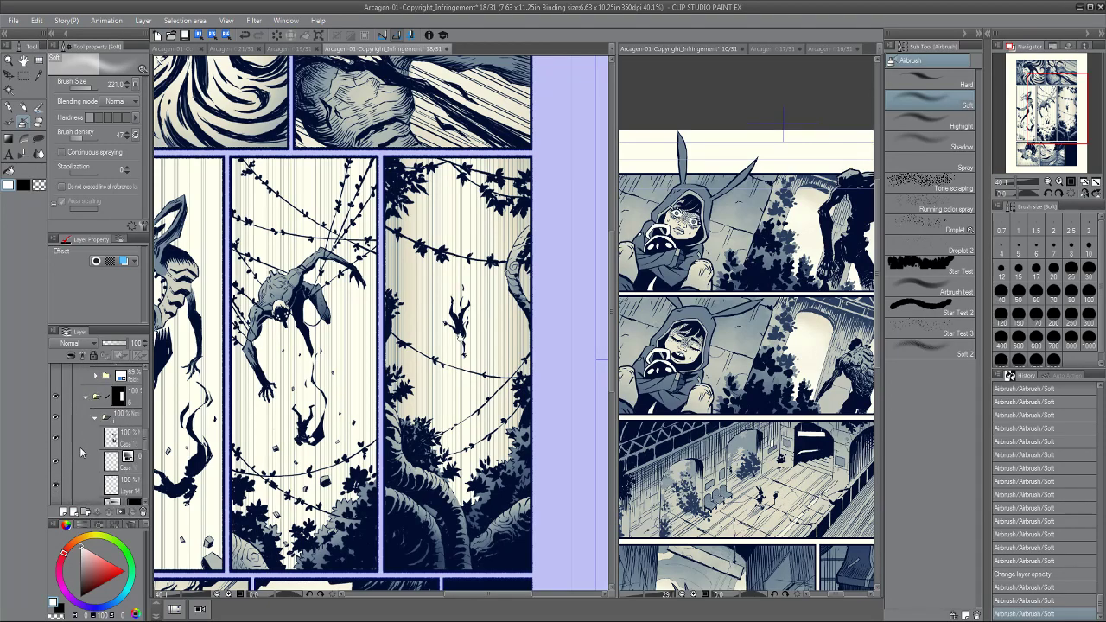
click(93, 431)
scroll(141, 463, down, 3)
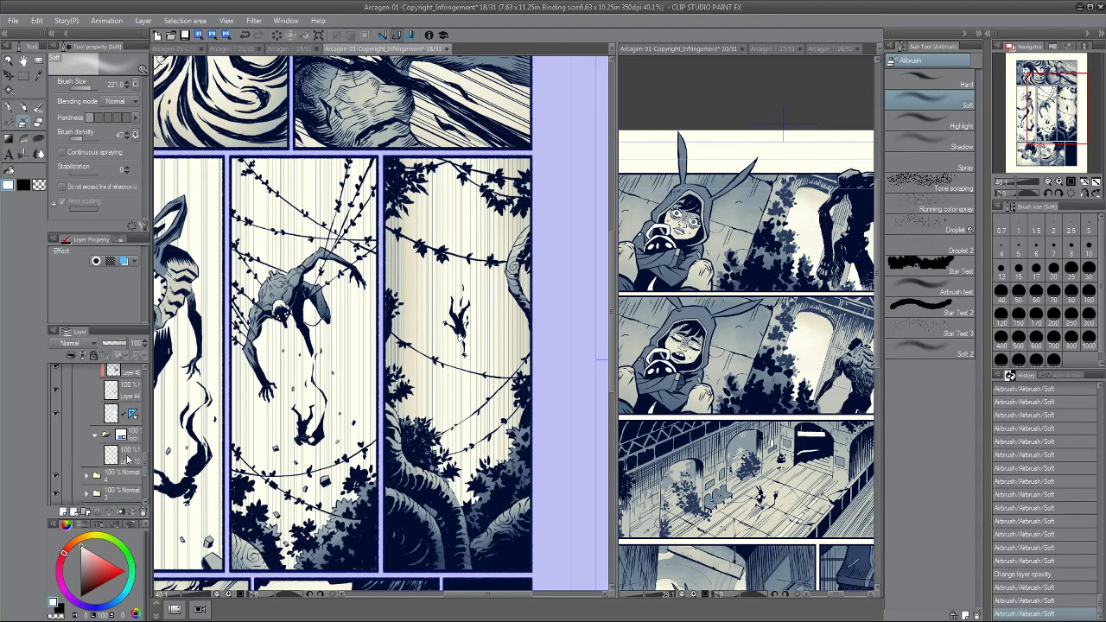
click(56, 415)
scroll(234, 362, down, 4)
scroll(228, 345, up, 2)
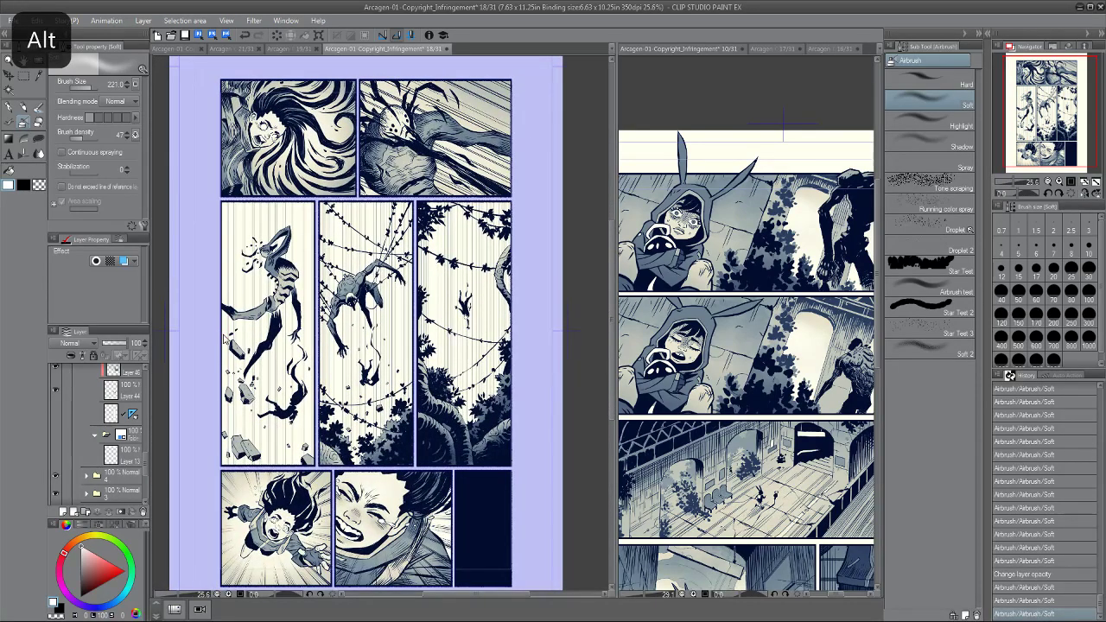
key(ctrl+s)
Hide Layer 36 in folder 2 to remove the top-right panel's background gradient, and save the page.
drag(215, 287, 223, 304)
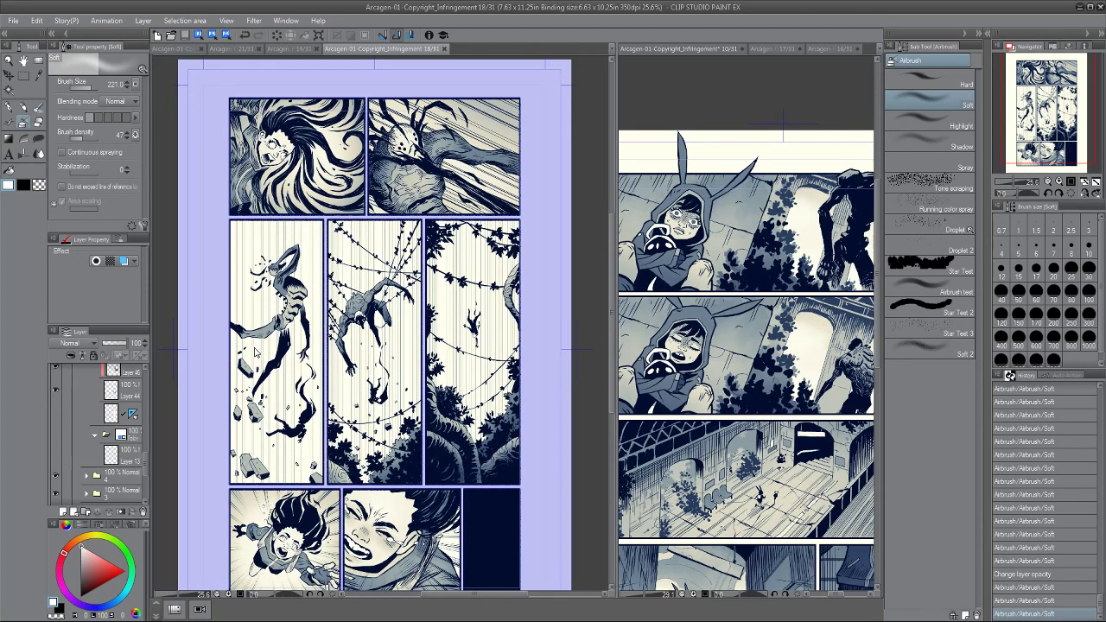
drag(277, 218, 268, 230)
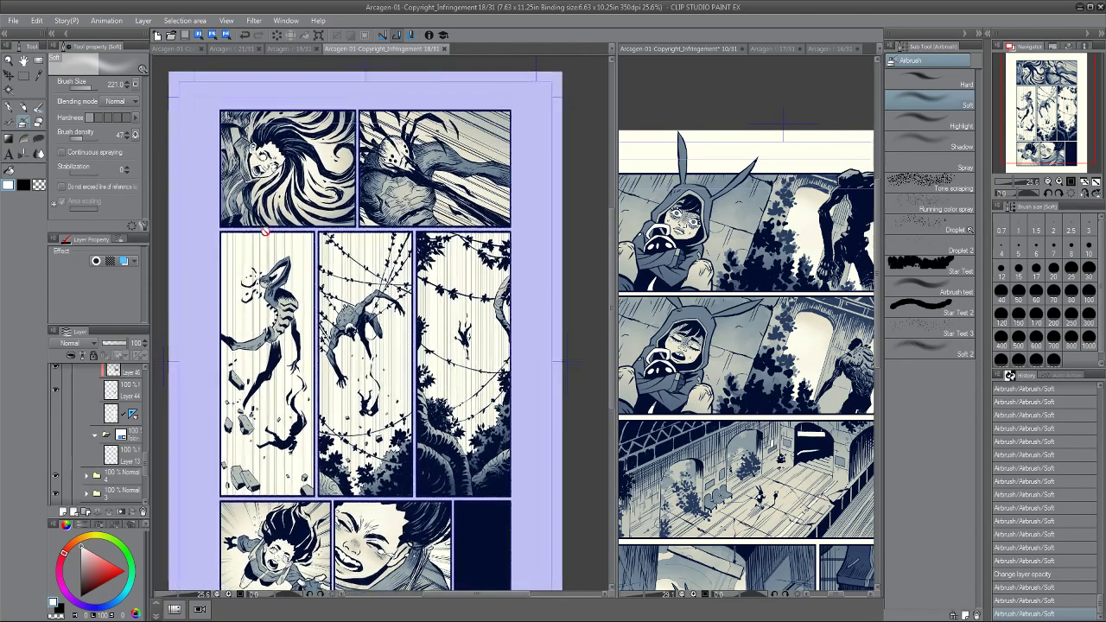
drag(356, 184, 349, 196)
scroll(397, 134, up, 3)
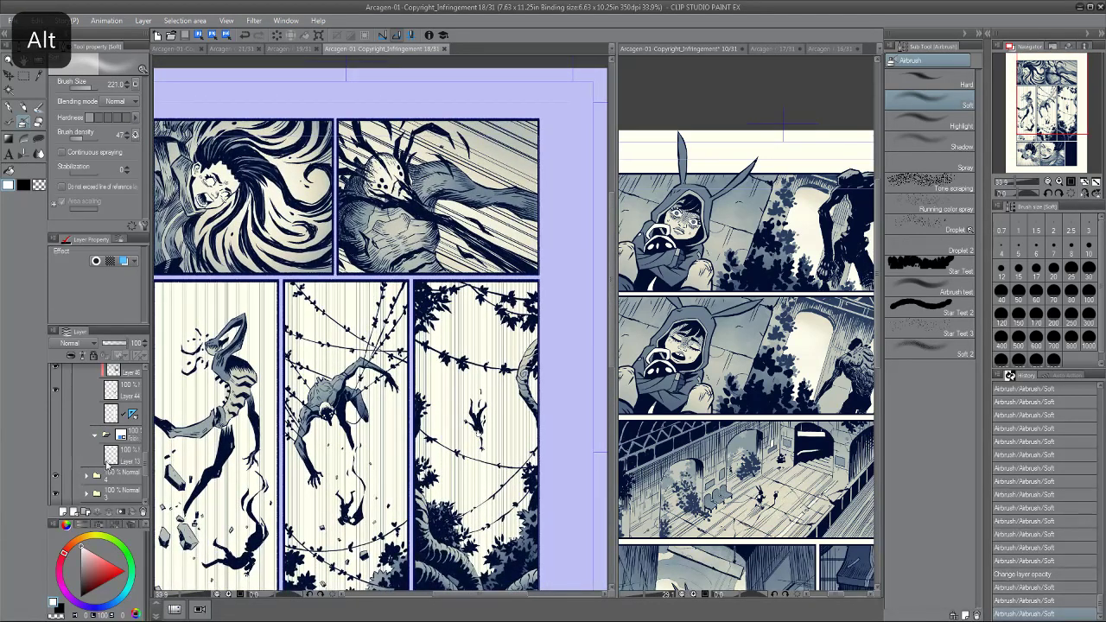
scroll(138, 464, down, 3)
click(82, 397)
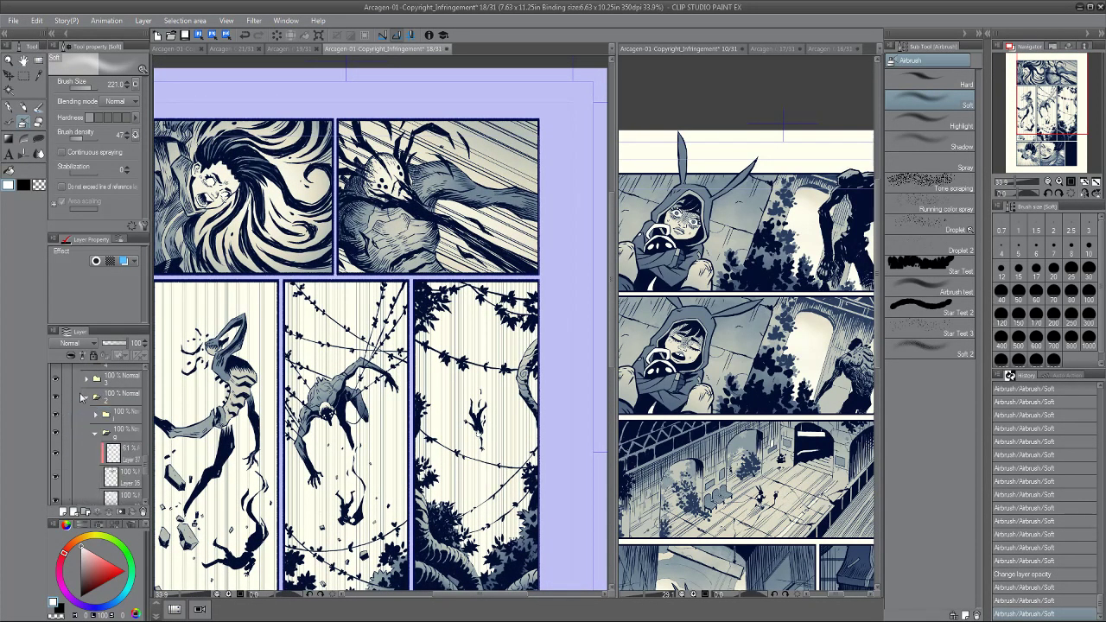
scroll(143, 464, down, 3)
click(57, 434)
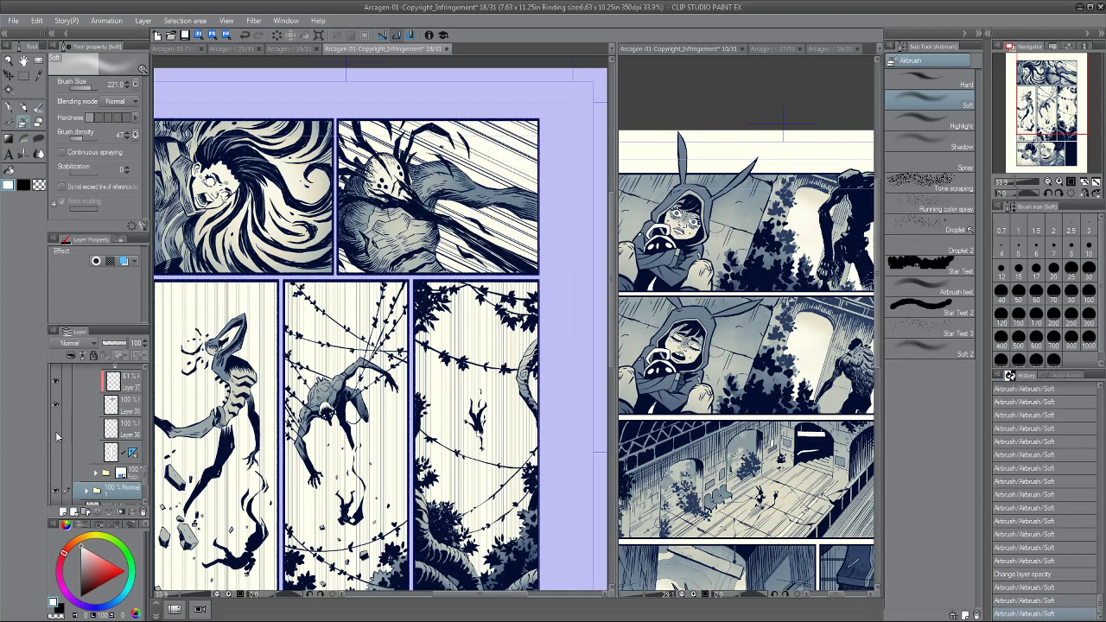
scroll(224, 347, down, 2)
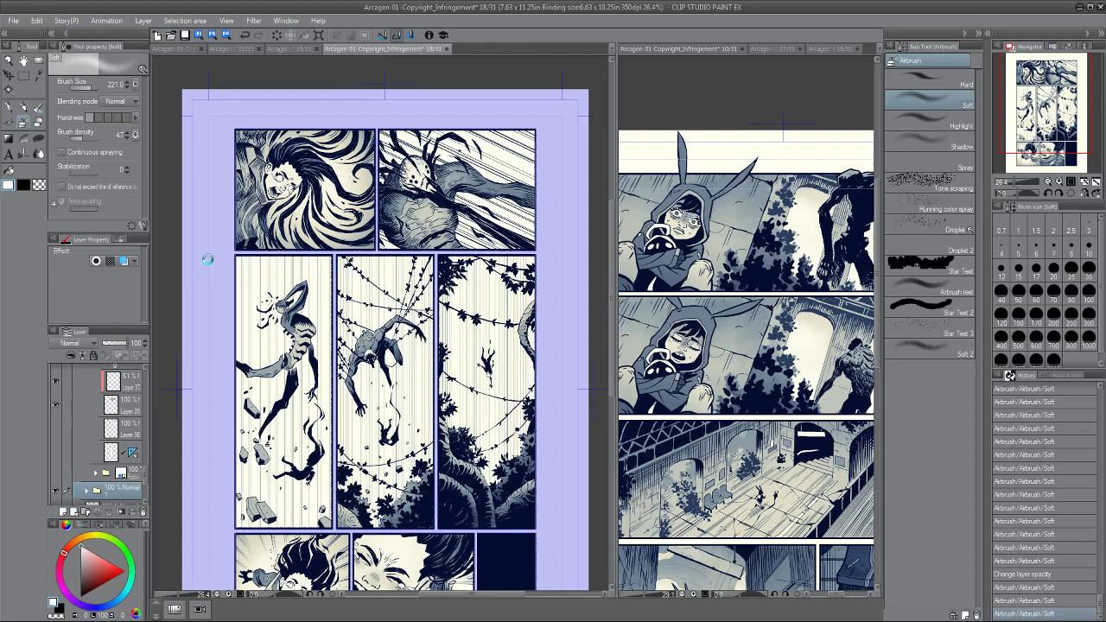
key(ctrl+s)
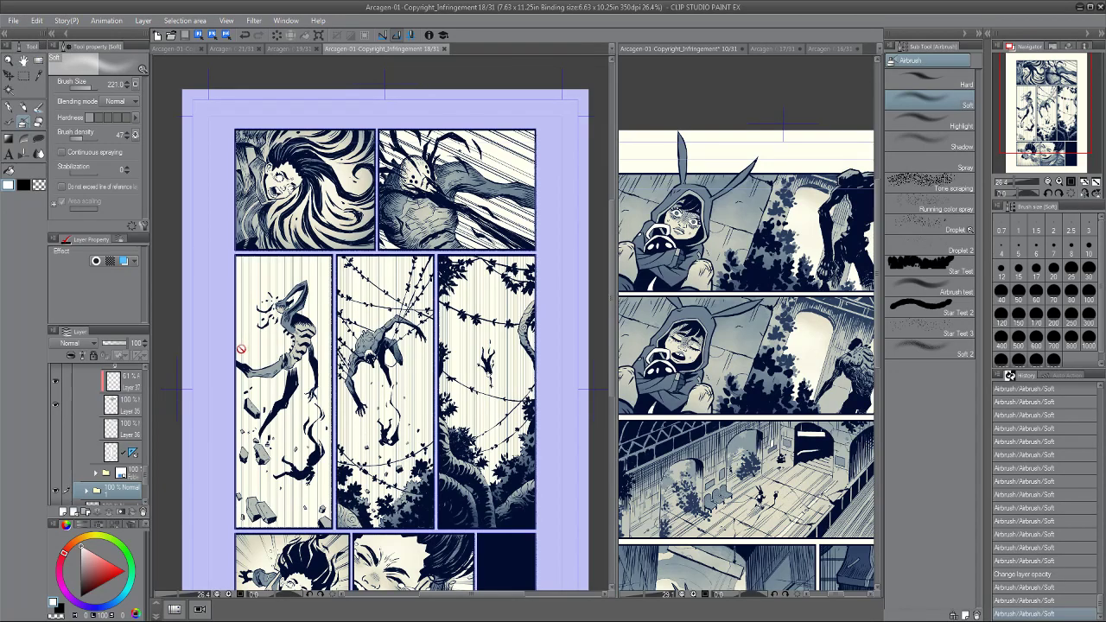
Check the effect of the lowest tone layer in the folder above folder 6 by toggling its visibility.
scroll(145, 474, down, 3)
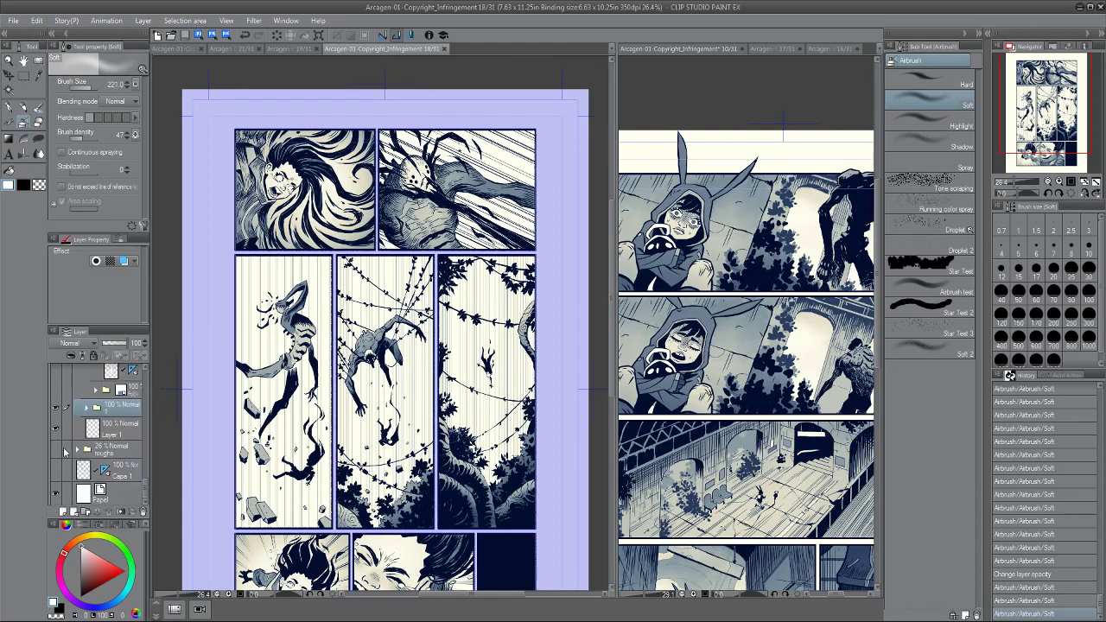
scroll(91, 466, up, 2)
drag(209, 434, 221, 348)
drag(145, 476, 145, 418)
scroll(146, 399, down, 1)
click(56, 451)
click(55, 451)
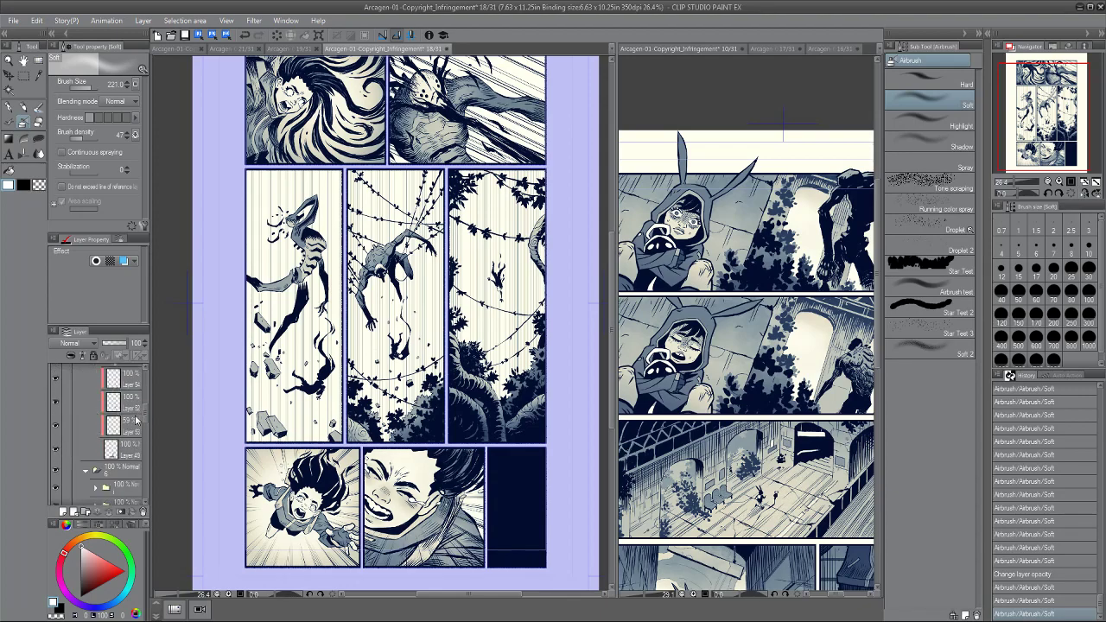
Hide Layer 47 in folder 6 to remove the background gradient from the bottom-row falling-figure panel.
scroll(144, 409, up, 2)
click(95, 409)
click(87, 427)
click(86, 427)
drag(144, 416, 199, 409)
click(95, 414)
click(56, 385)
drag(202, 348, 198, 442)
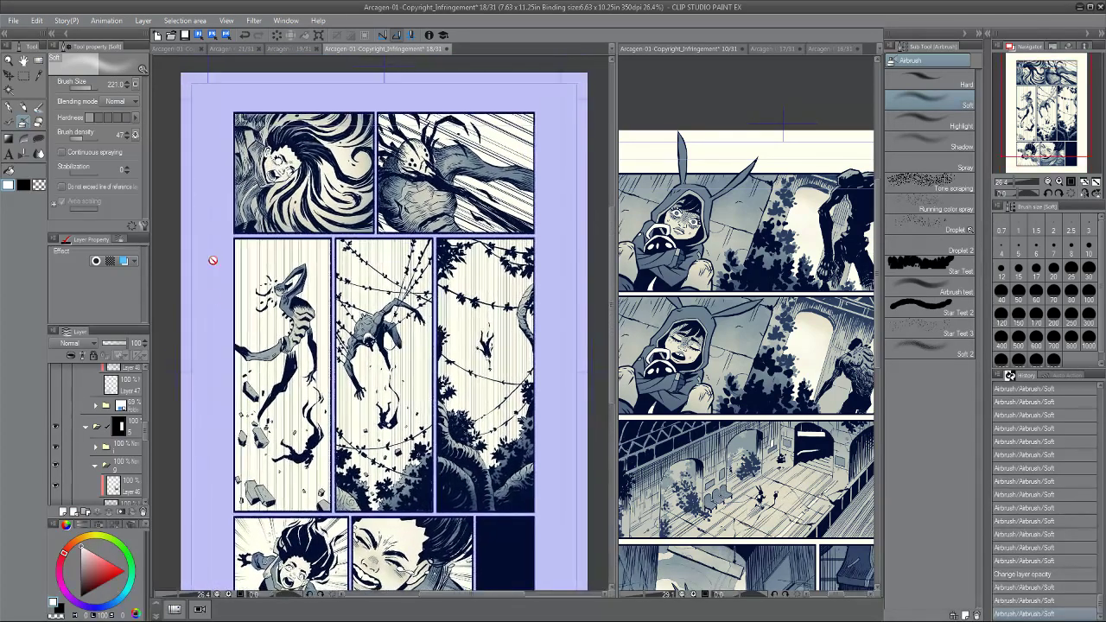
Hide the lowest tone layer in folder 1's tone subfolder for the top-left panel, and save the page.
scroll(134, 436, down, 4)
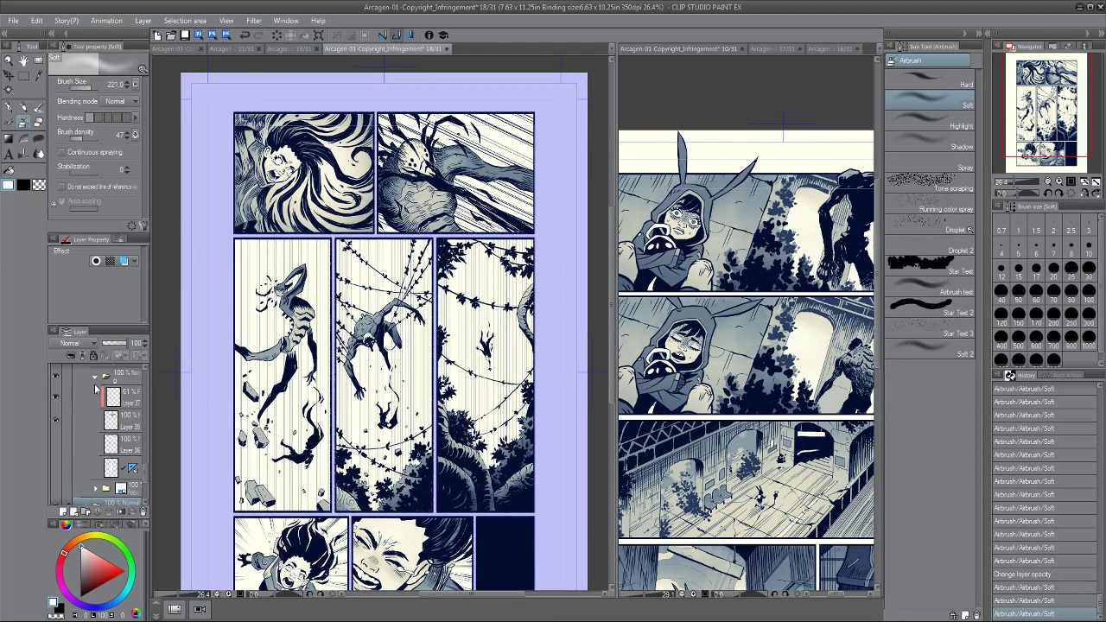
click(85, 413)
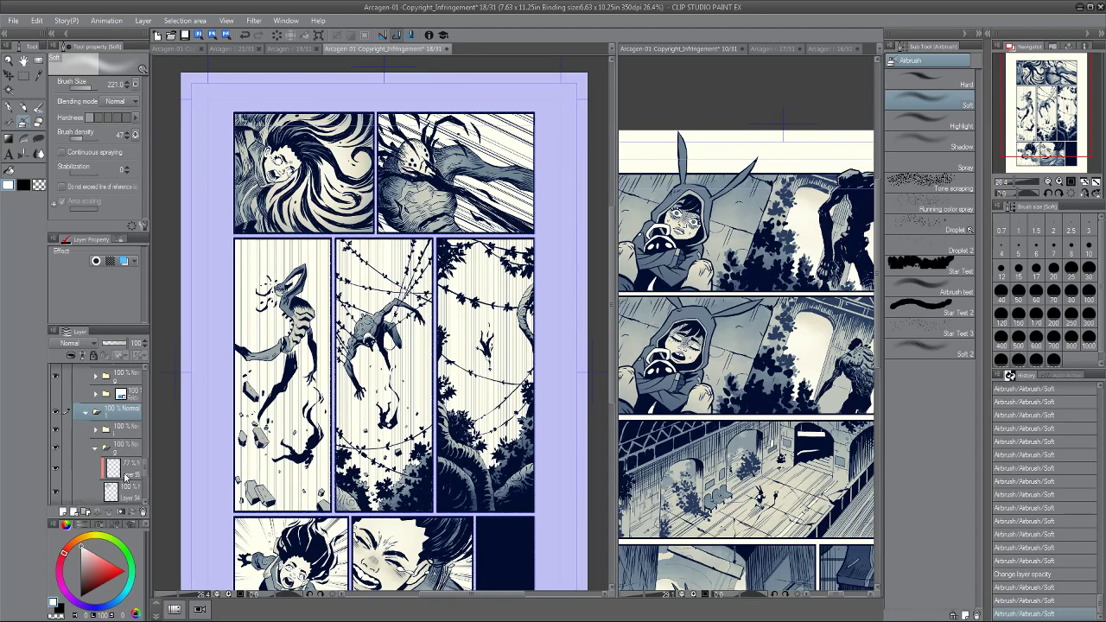
drag(141, 467, 141, 474)
click(56, 467)
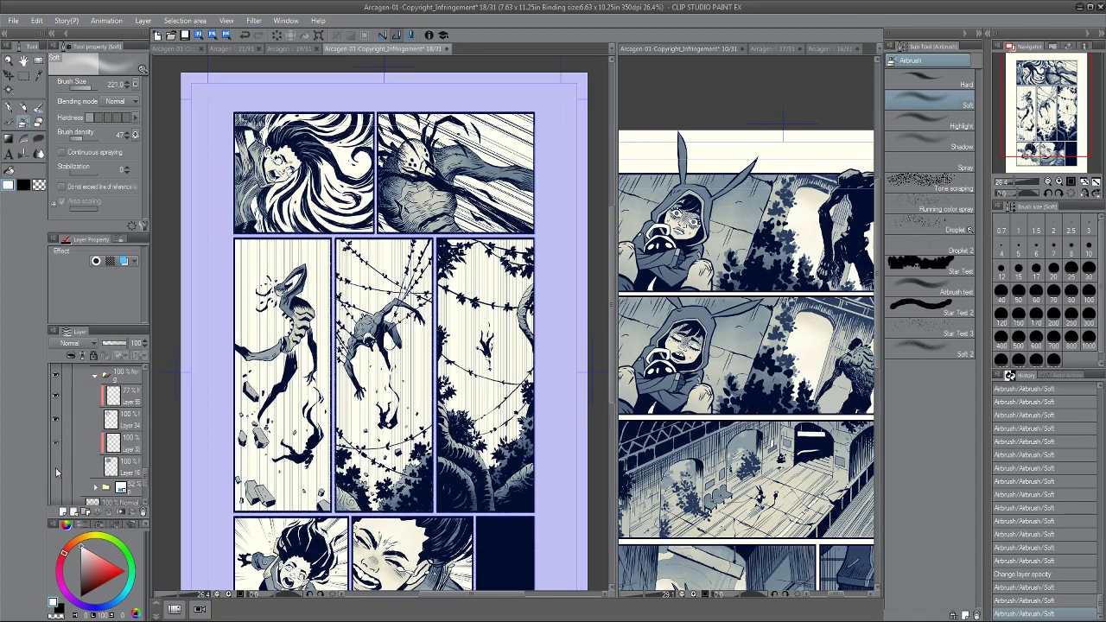
drag(194, 377, 216, 359)
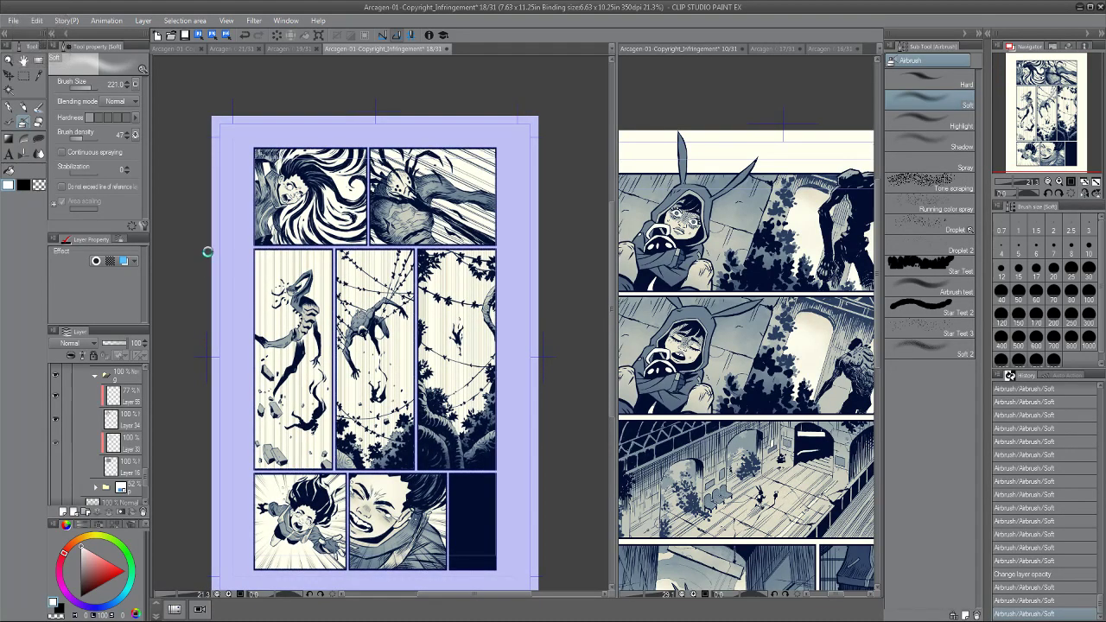
key(ctrl+s)
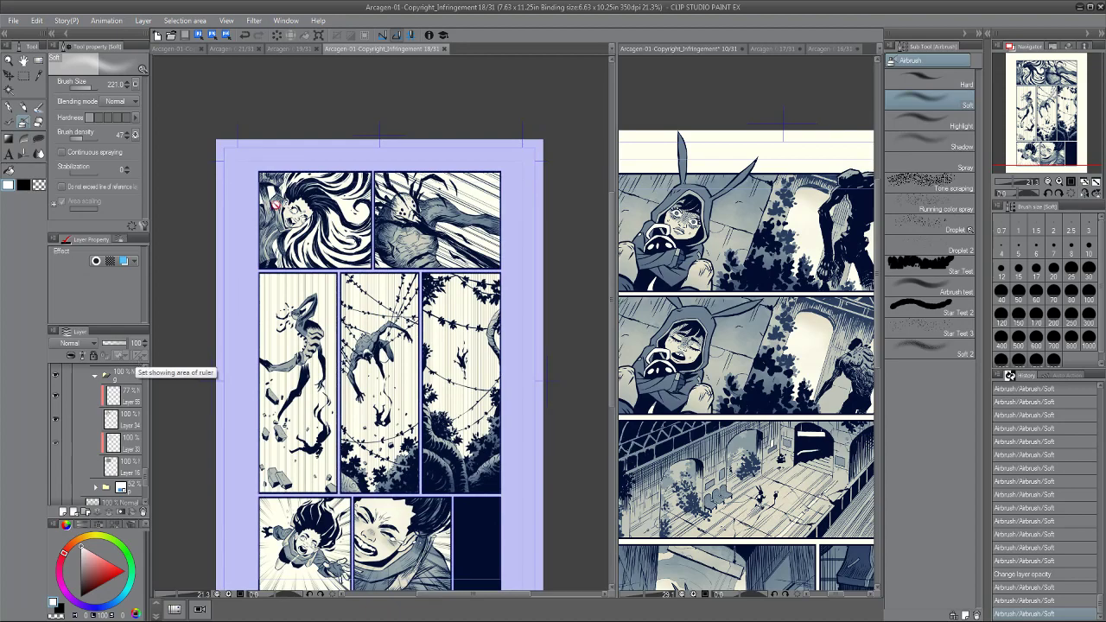
Widen the canvas area showing page 18 and center the whole page in it.
drag(239, 219, 248, 181)
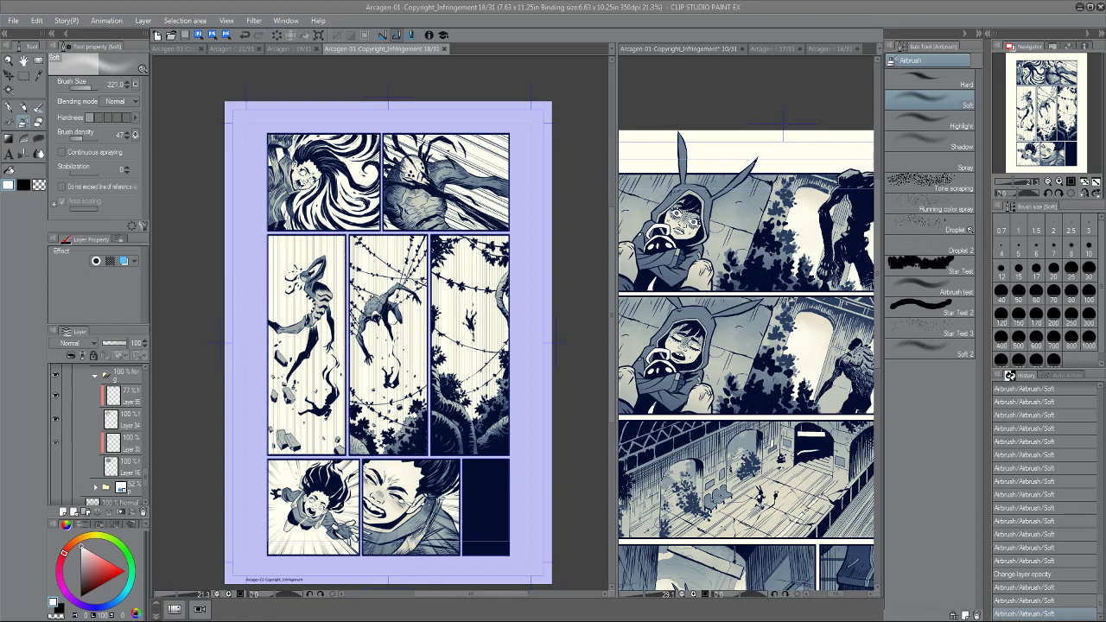
click(614, 193)
drag(616, 191, 727, 183)
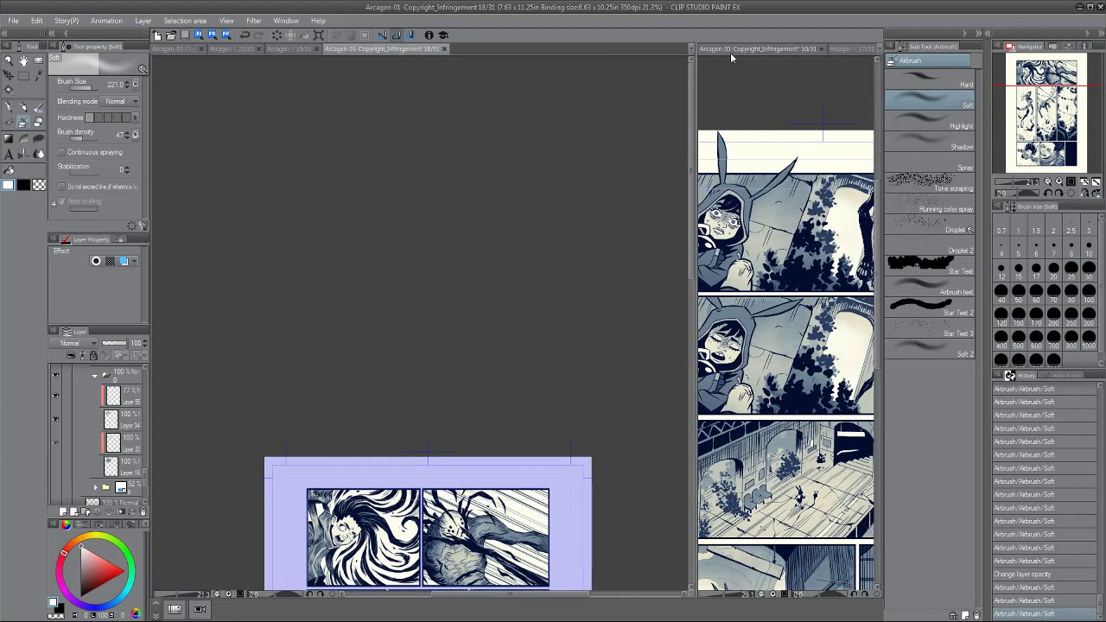
click(1040, 118)
drag(1040, 118, 1043, 109)
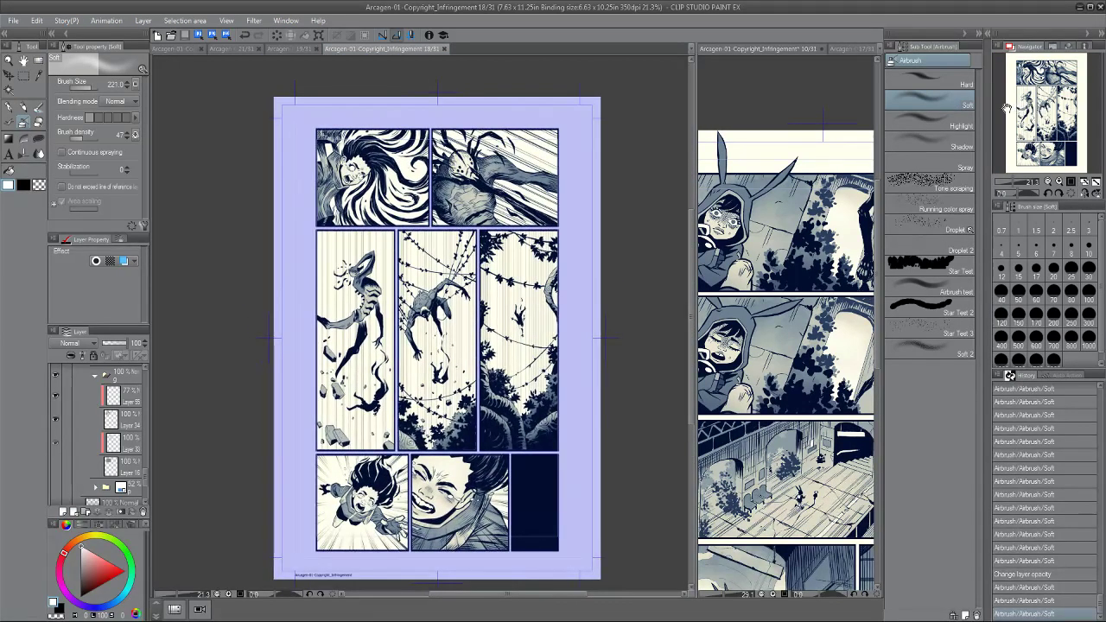